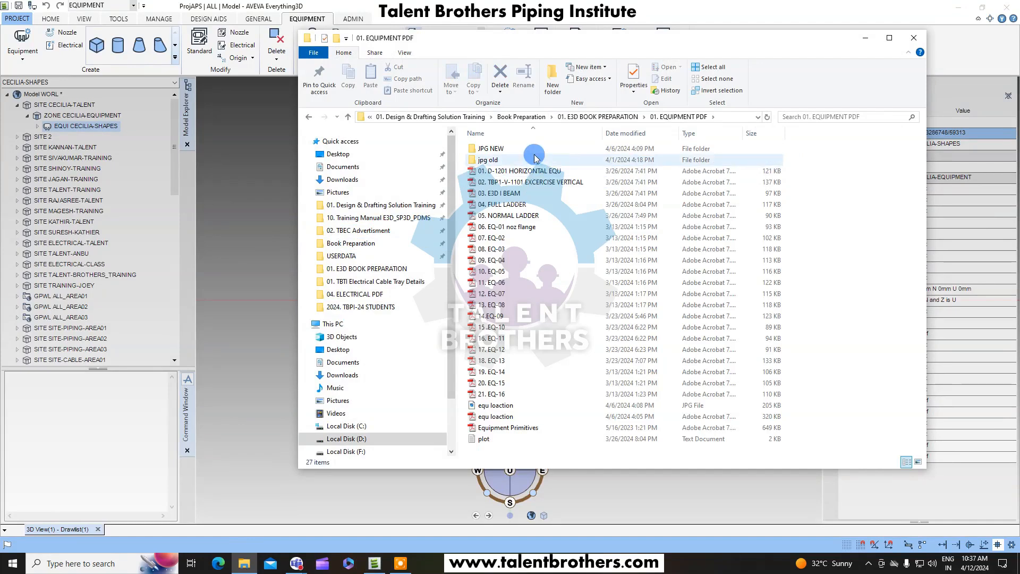
# Open the 01. D-1201 HORIZONTAL EQU drawing PDF and zoom in on its front and side views.
pyautogui.doubleClick(547, 171)
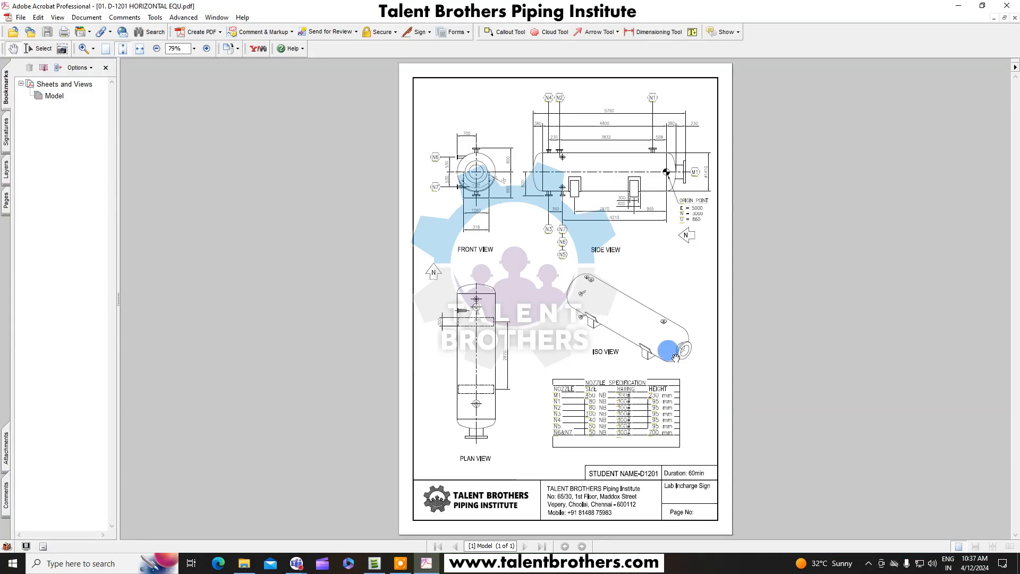
pyautogui.keyDown('ctrl'); pyautogui.scroll(4, 649, 228); pyautogui.keyUp('ctrl')
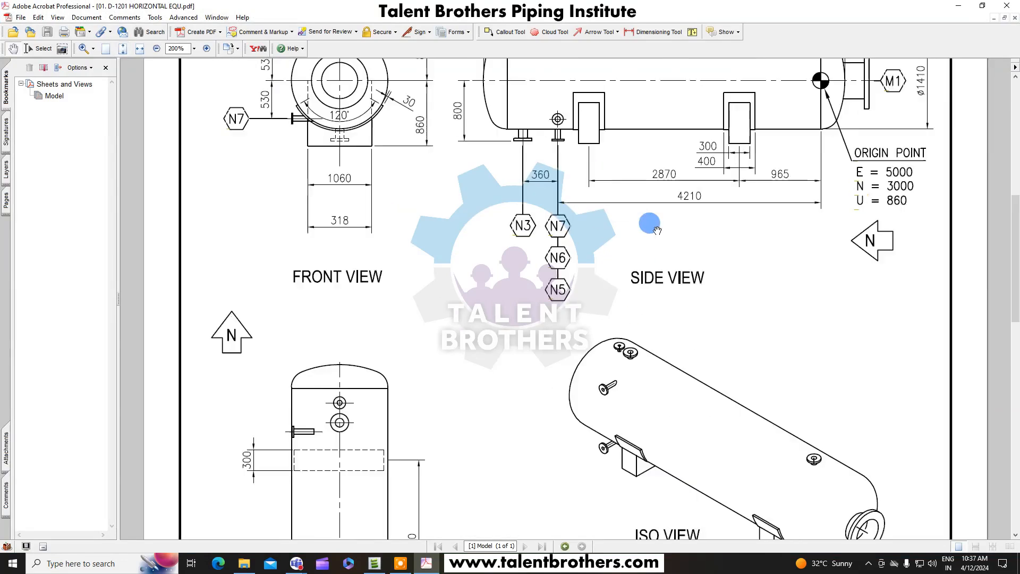
pyautogui.moveTo(712, 219); pyautogui.dragTo(712, 320)
pyautogui.keyDown('ctrl'); pyautogui.scroll(-1, 712, 320); pyautogui.keyUp('ctrl')
pyautogui.moveTo(772, 259); pyautogui.dragTo(762, 316)
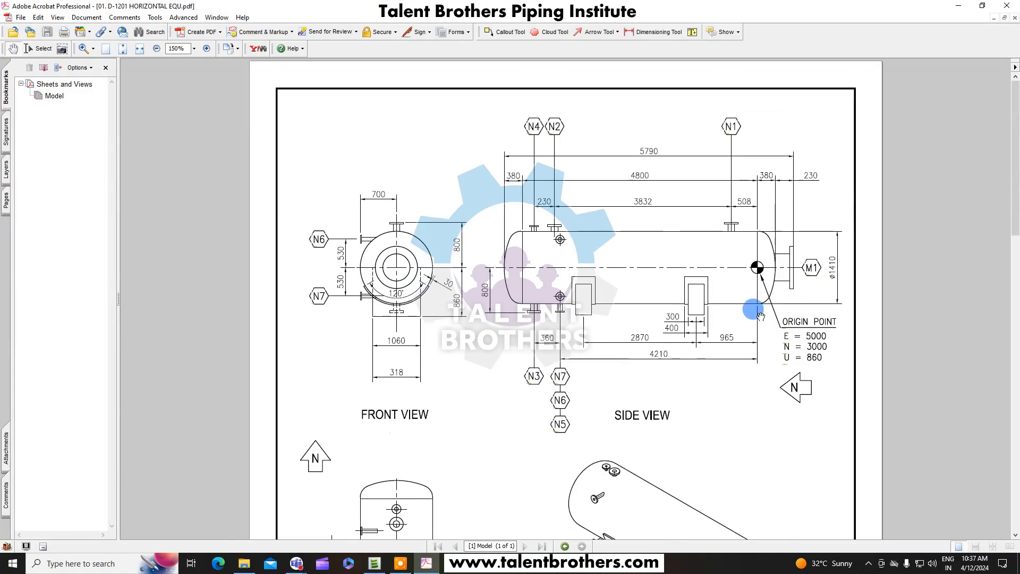
pyautogui.keyDown('ctrl'); pyautogui.scroll(1, 712, 322); pyautogui.keyUp('ctrl')
pyautogui.moveTo(775, 264); pyautogui.dragTo(772, 281)
pyautogui.keyDown('ctrl'); pyautogui.scroll(-1, 773, 281); pyautogui.keyUp('ctrl')
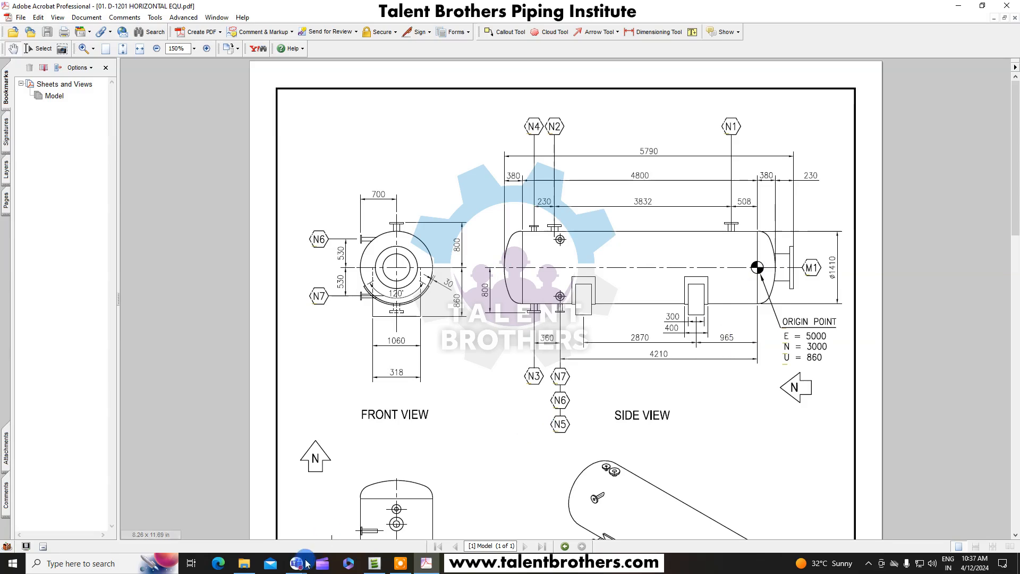
# Attach the 01. D-1201 HORIZONTAL EQU and 02. TBP1-V-1101 EXCERCISE VERTICAL PDFs to the trainee's chat message.
pyautogui.moveTo(296, 562)
pyautogui.click(197, 494)
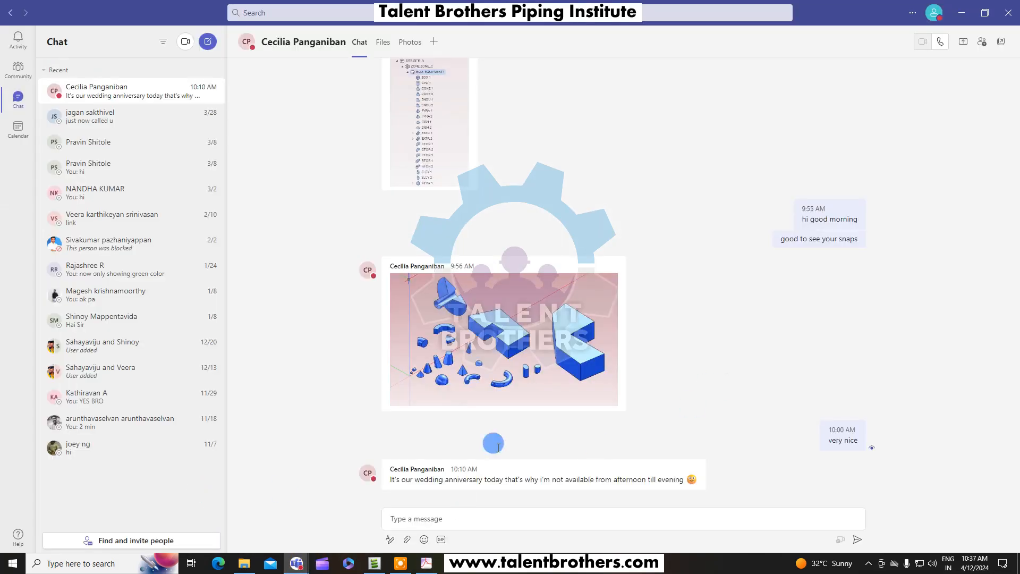
pyautogui.click(244, 562)
pyautogui.keyDown('ctrl'); pyautogui.click(532, 181); pyautogui.keyUp('ctrl')
pyautogui.moveTo(531, 182); pyautogui.dragTo(751, 523)
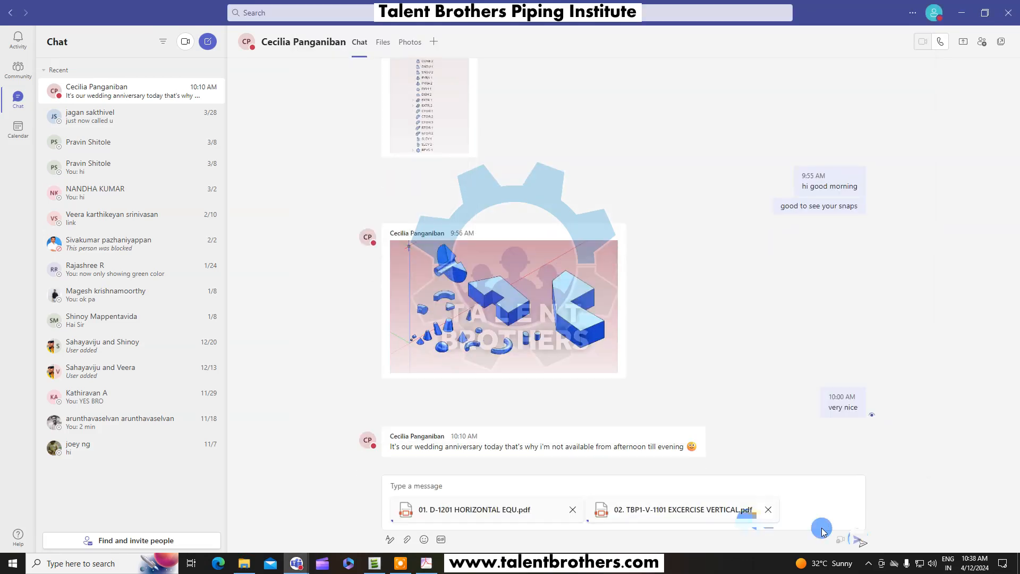
pyautogui.click(858, 541)
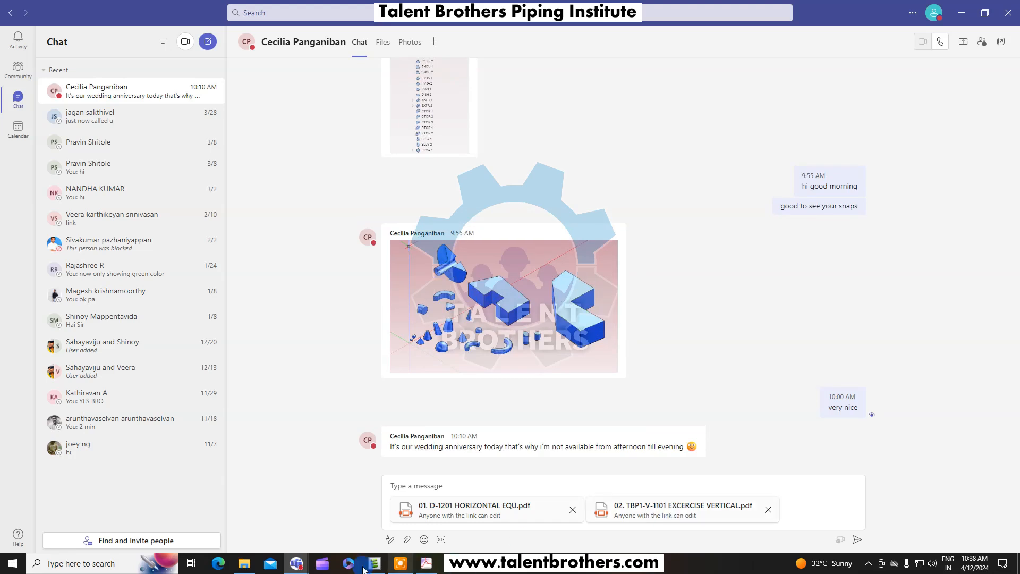
# Start sharing the screen in the ongoing call and return to the horizontal equipment drawing.
pyautogui.moveTo(296, 564)
pyautogui.click(344, 501)
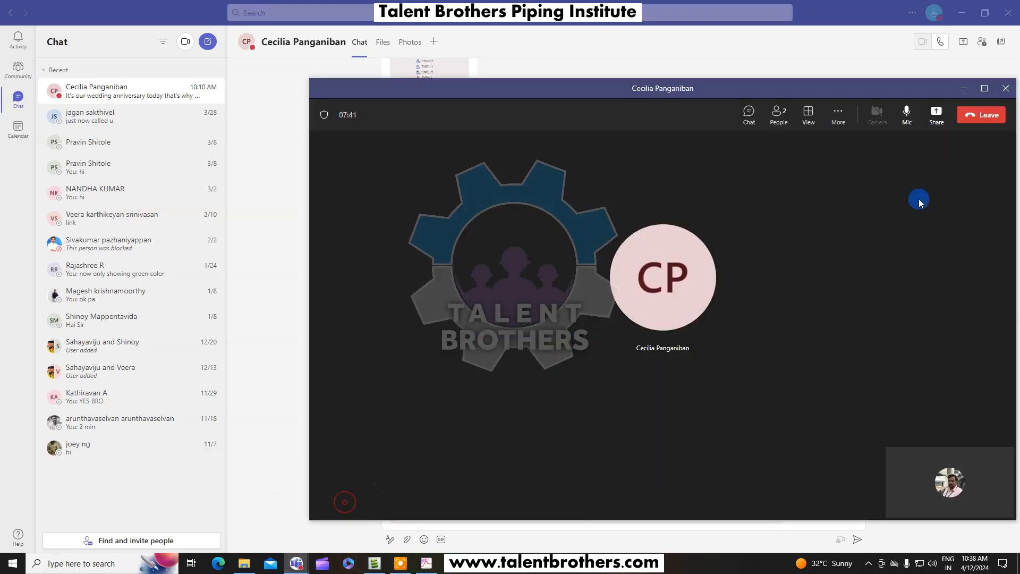
pyautogui.click(936, 114)
pyautogui.click(799, 216)
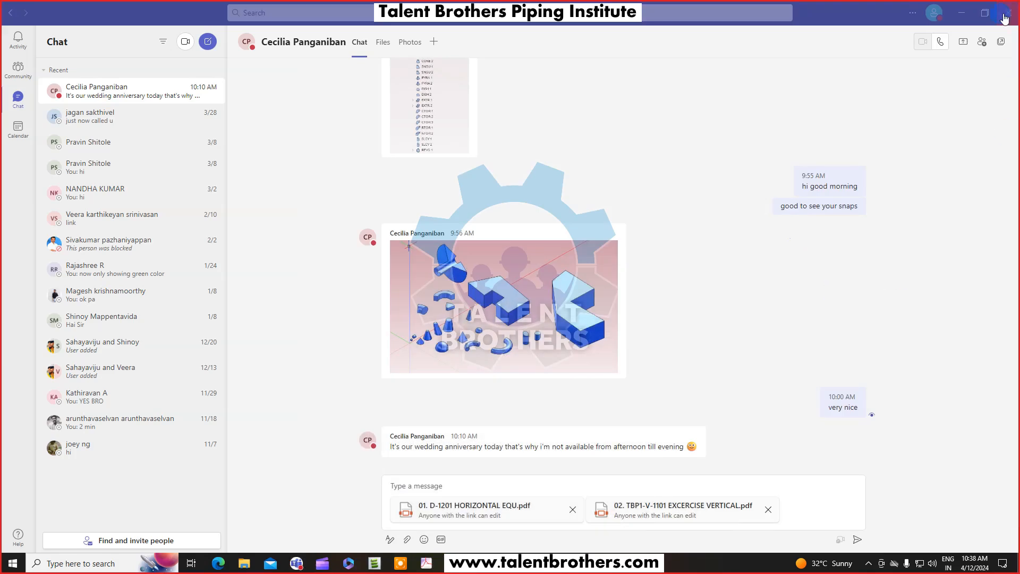
pyautogui.click(984, 13)
pyautogui.click(956, 72)
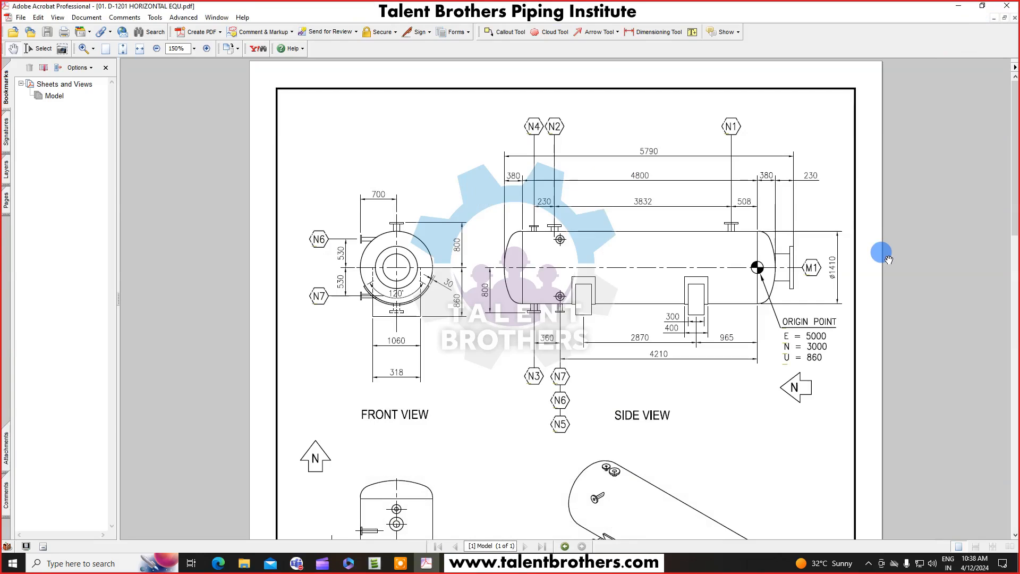
pyautogui.scroll(-1, 847, 292)
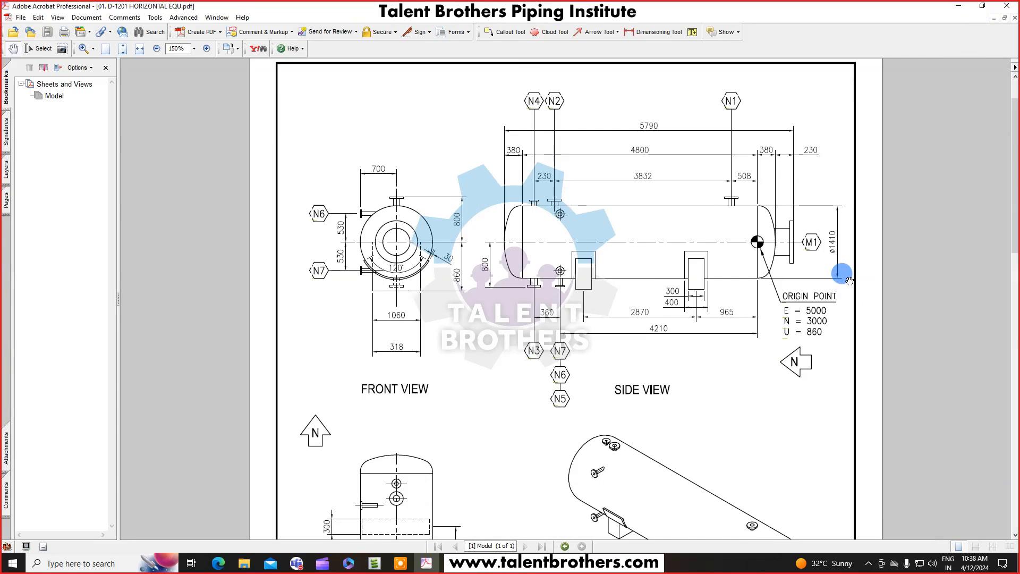
pyautogui.scroll(1, 852, 270)
pyautogui.keyDown('ctrl'); pyautogui.scroll(-4, 852, 270); pyautogui.keyUp('ctrl')
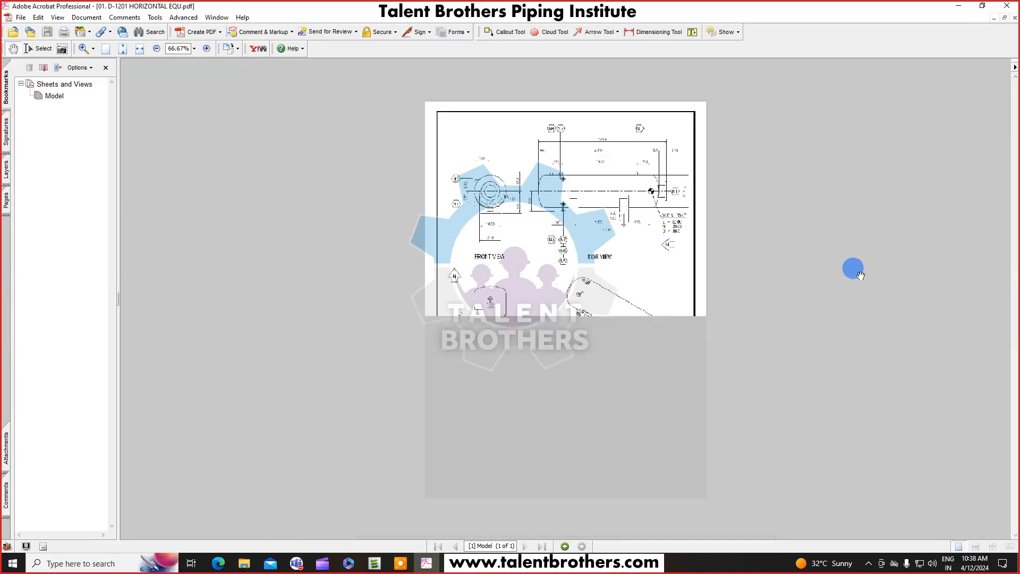
pyautogui.keyDown('ctrl'); pyautogui.scroll(1, 674, 257); pyautogui.keyUp('ctrl')
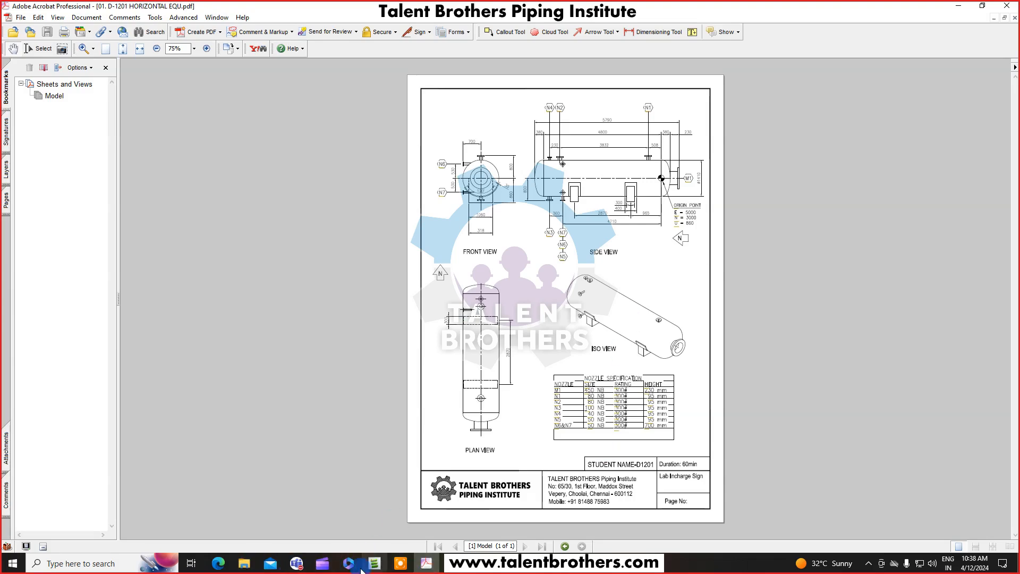
# Send the message with the two attached equipment PDFs in the chat.
pyautogui.click(299, 566)
pyautogui.click(336, 510)
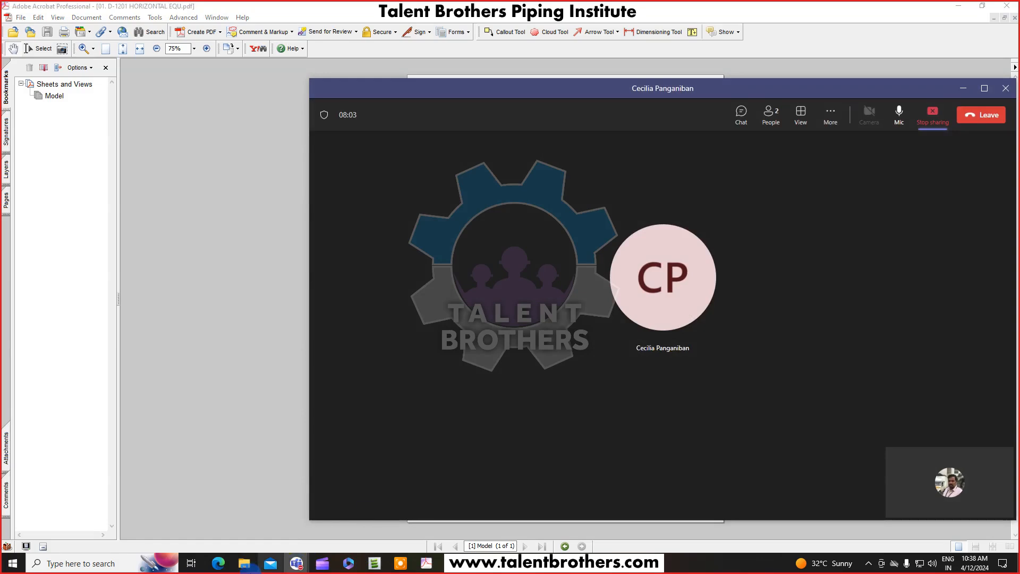
pyautogui.click(239, 501)
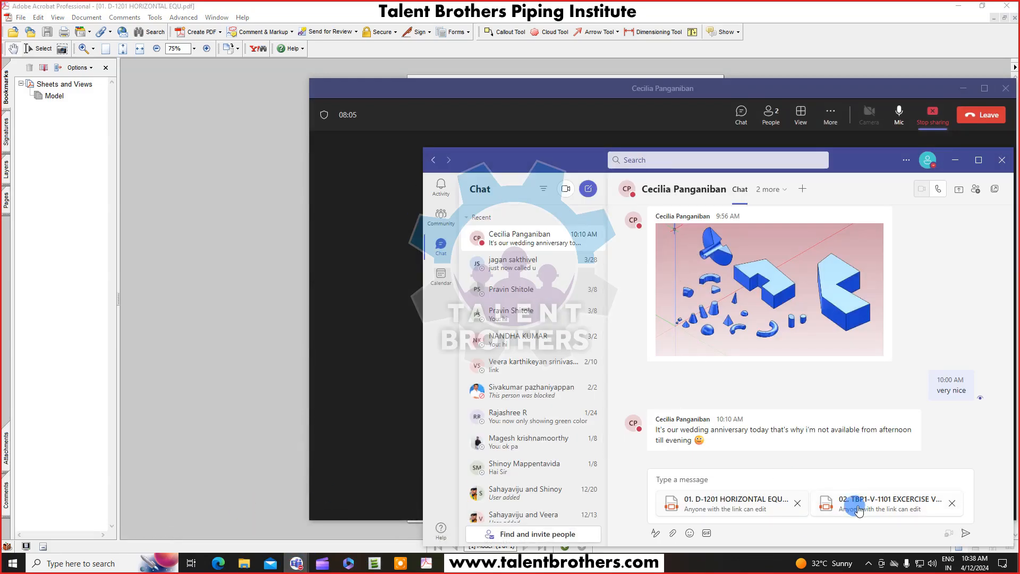
pyautogui.click(963, 532)
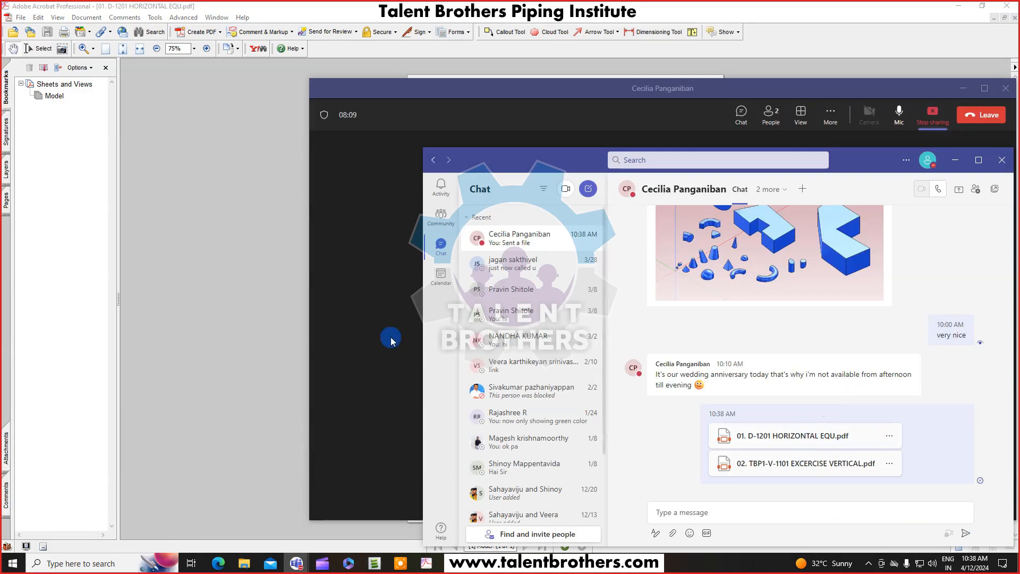
# Examine the side view dimensions, nozzle positions and origin point of the horizontal equipment drawing.
pyautogui.click(267, 290)
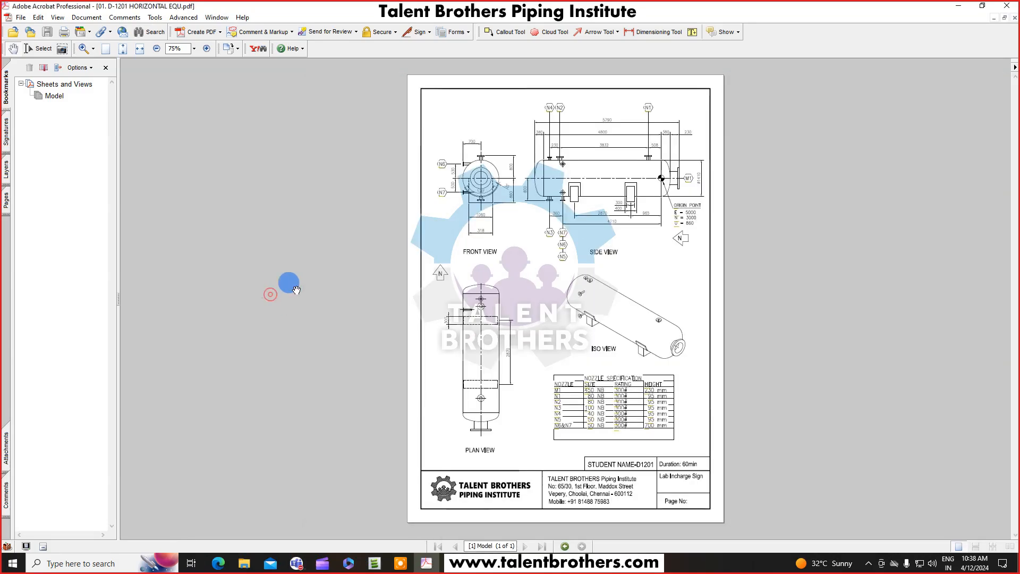
pyautogui.keyDown('ctrl'); pyautogui.scroll(2, 638, 198); pyautogui.keyUp('ctrl')
pyautogui.moveTo(658, 197); pyautogui.dragTo(659, 250)
pyautogui.scroll(-2, 676, 235)
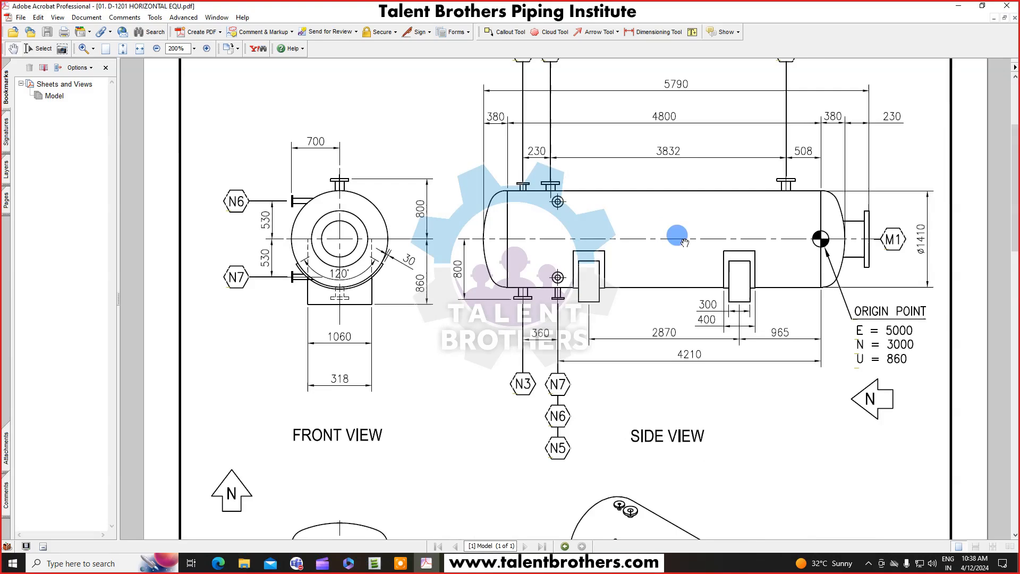
pyautogui.keyDown('ctrl'); pyautogui.scroll(-3, 697, 357); pyautogui.keyUp('ctrl')
pyautogui.keyDown('ctrl'); pyautogui.scroll(3, 617, 295); pyautogui.keyUp('ctrl')
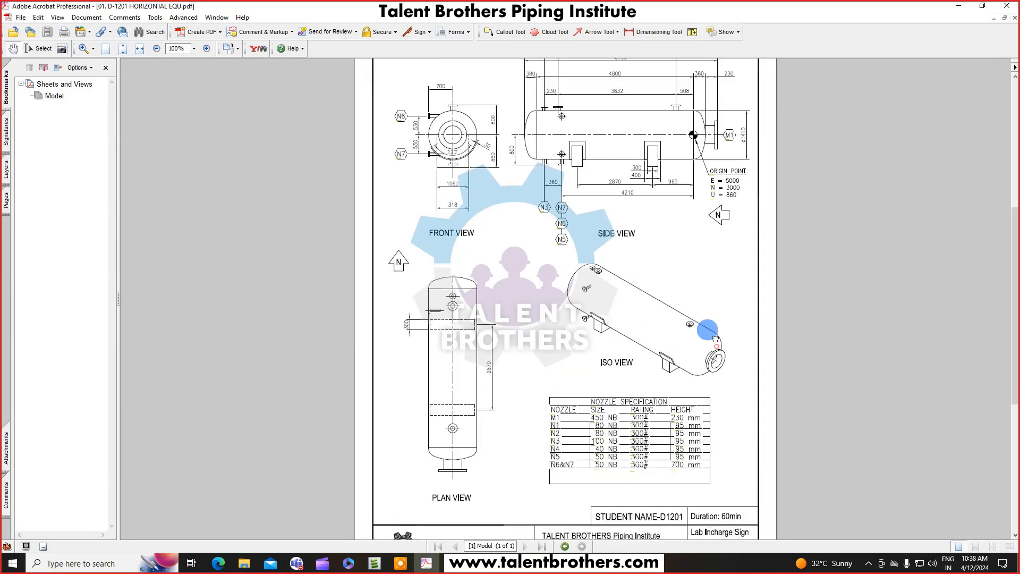
pyautogui.keyDown('ctrl'); pyautogui.scroll(-2, 674, 310); pyautogui.keyUp('ctrl')
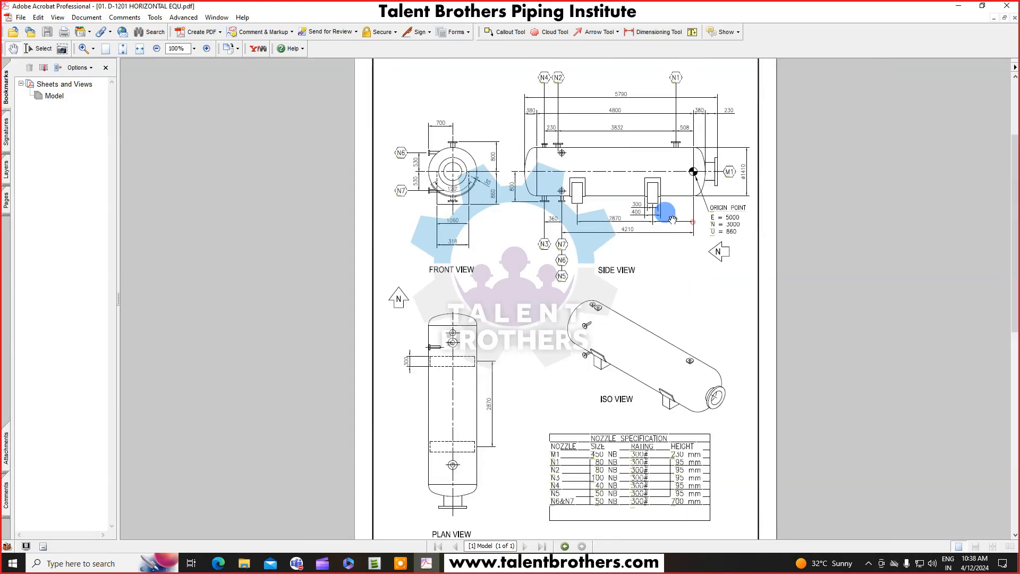
pyautogui.keyDown('ctrl'); pyautogui.scroll(3, 668, 229); pyautogui.keyUp('ctrl')
pyautogui.scroll(1, 671, 250)
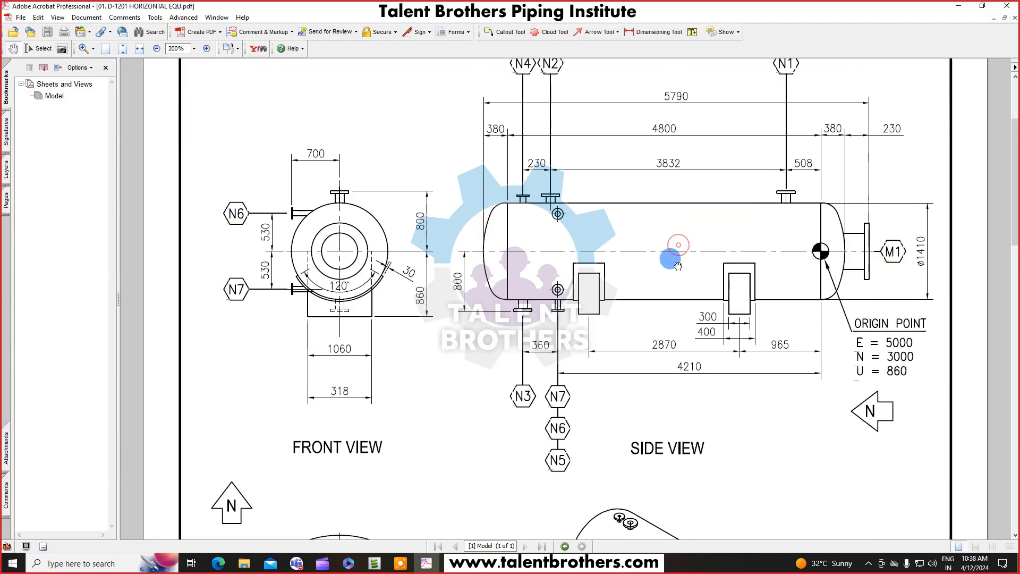
pyautogui.scroll(1, 617, 268)
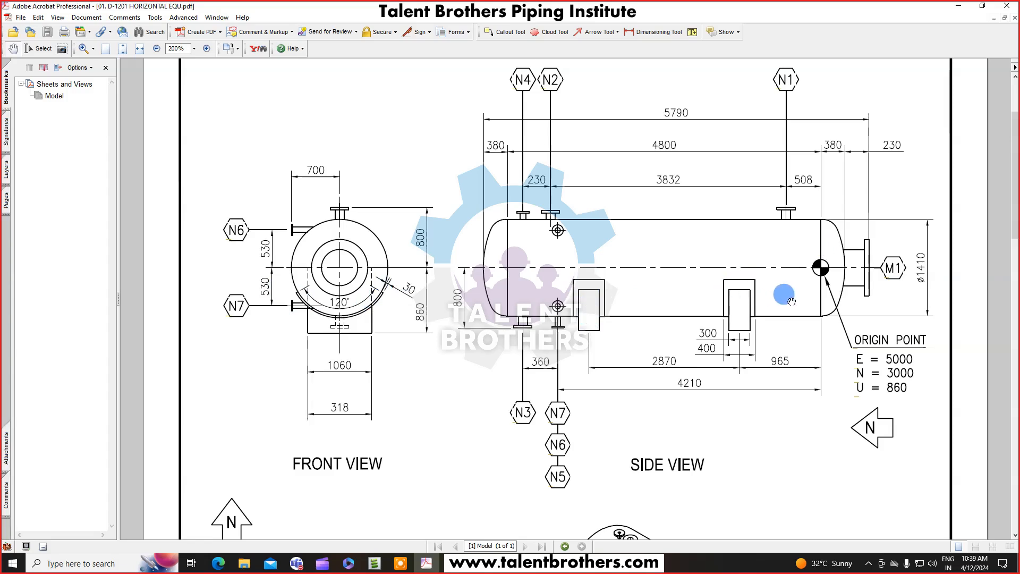
pyautogui.scroll(-1, 691, 290)
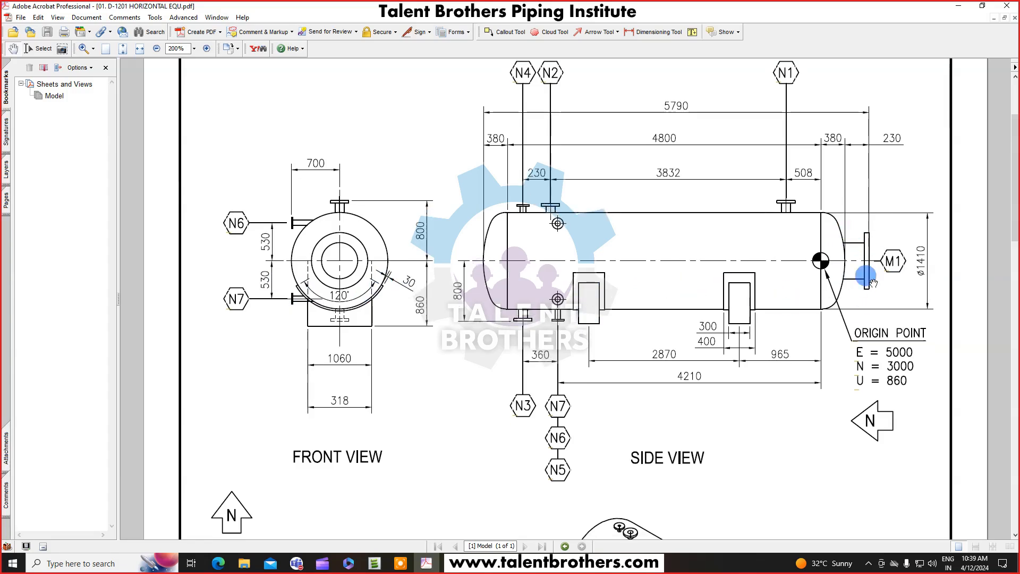
pyautogui.keyDown('ctrl'); pyautogui.scroll(-1, 765, 266); pyautogui.keyUp('ctrl')
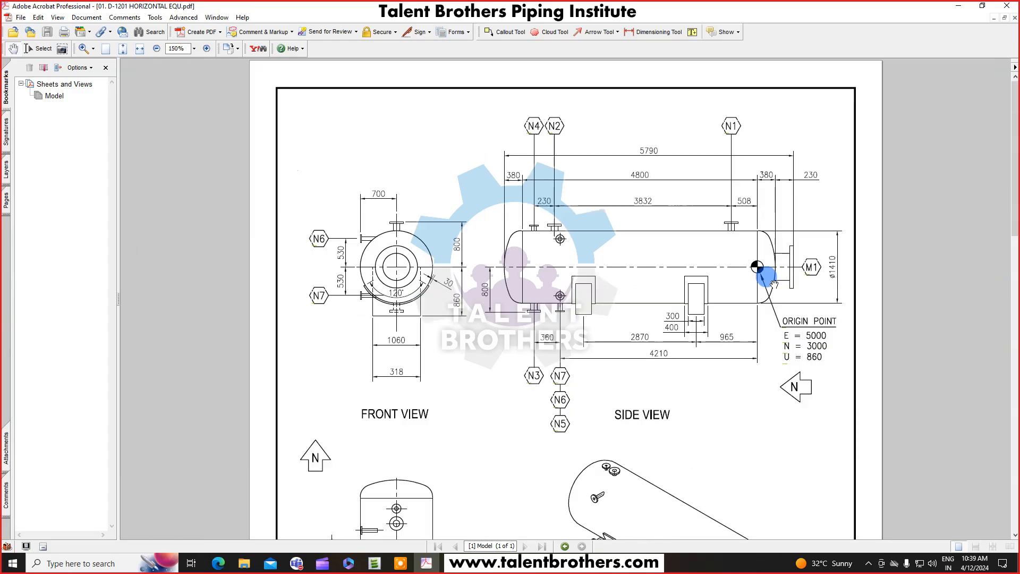
pyautogui.scroll(-2, 683, 292)
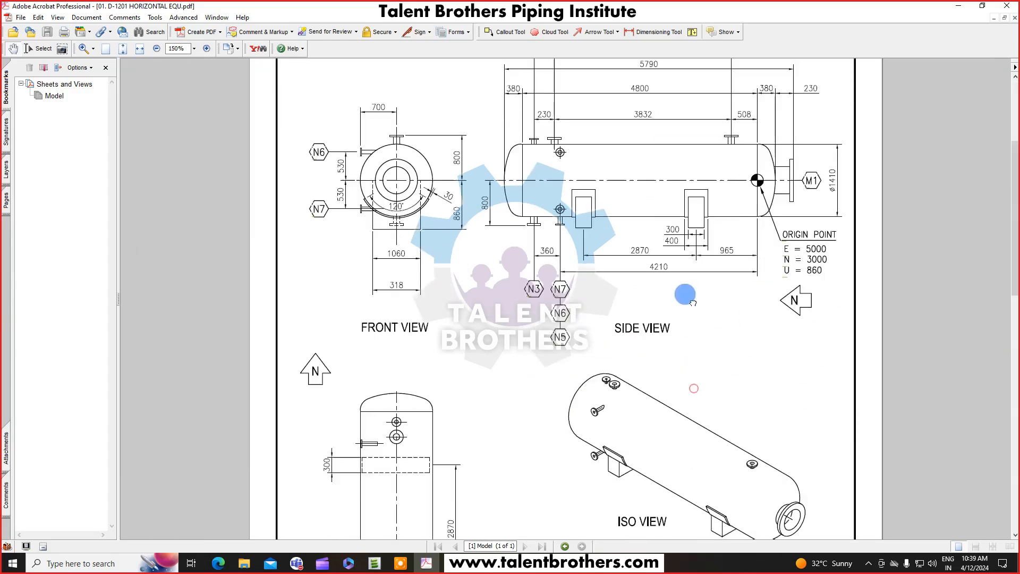
pyautogui.scroll(-1, 733, 348)
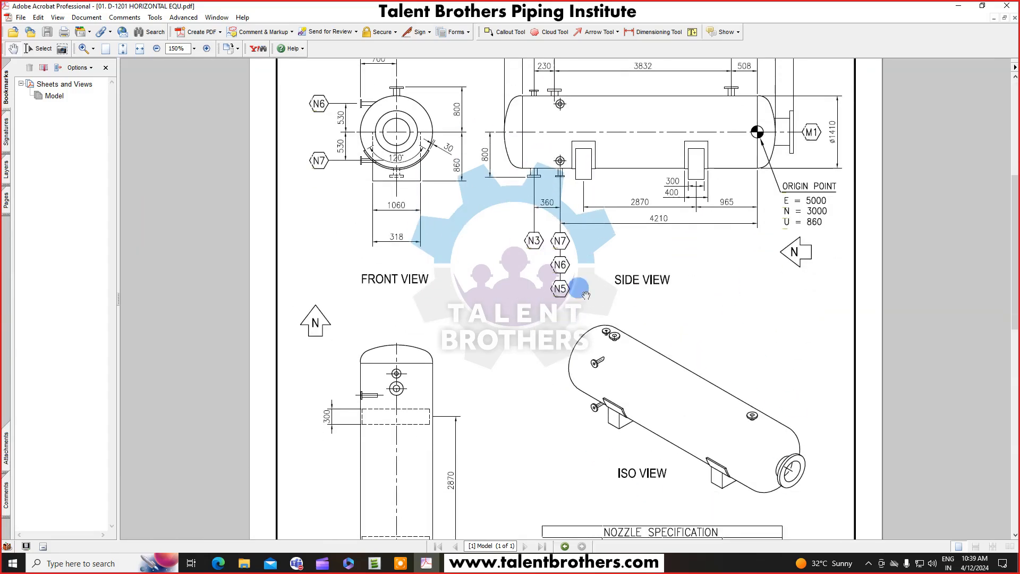
pyautogui.moveTo(720, 229); pyautogui.dragTo(724, 309)
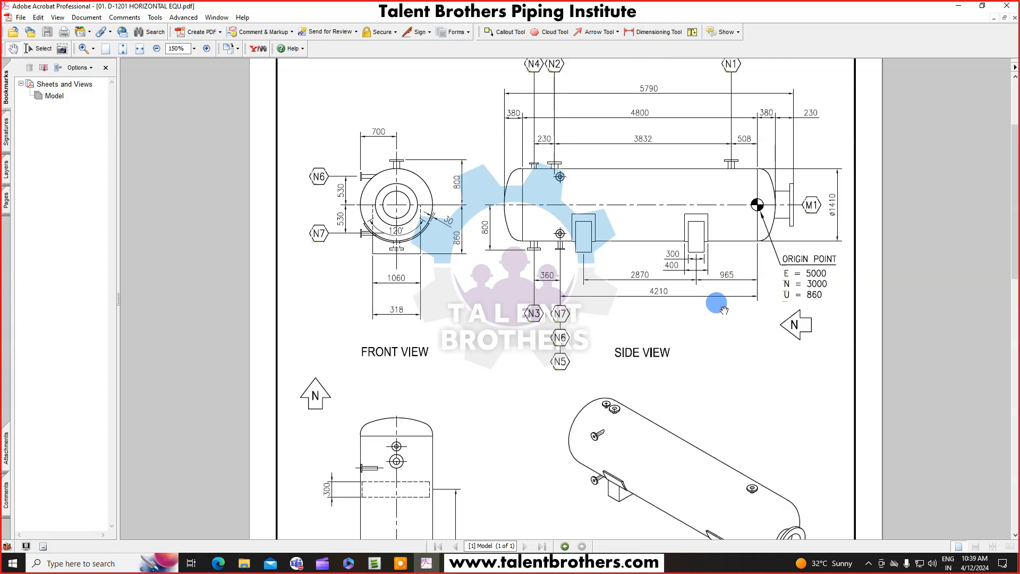
pyautogui.moveTo(753, 292)
pyautogui.mouseDown()
pyautogui.moveTo(758, 326)
pyautogui.moveTo(741, 357)
pyautogui.mouseUp()
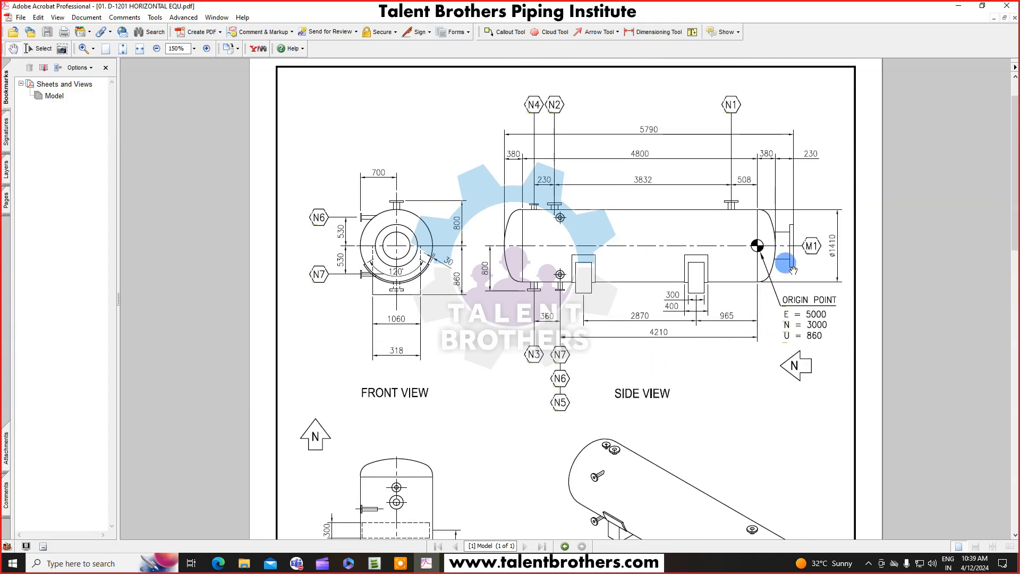
# Switch back to the E3D model and select the equipment element in the model explorer.
pyautogui.click(958, 7)
pyautogui.click(272, 157)
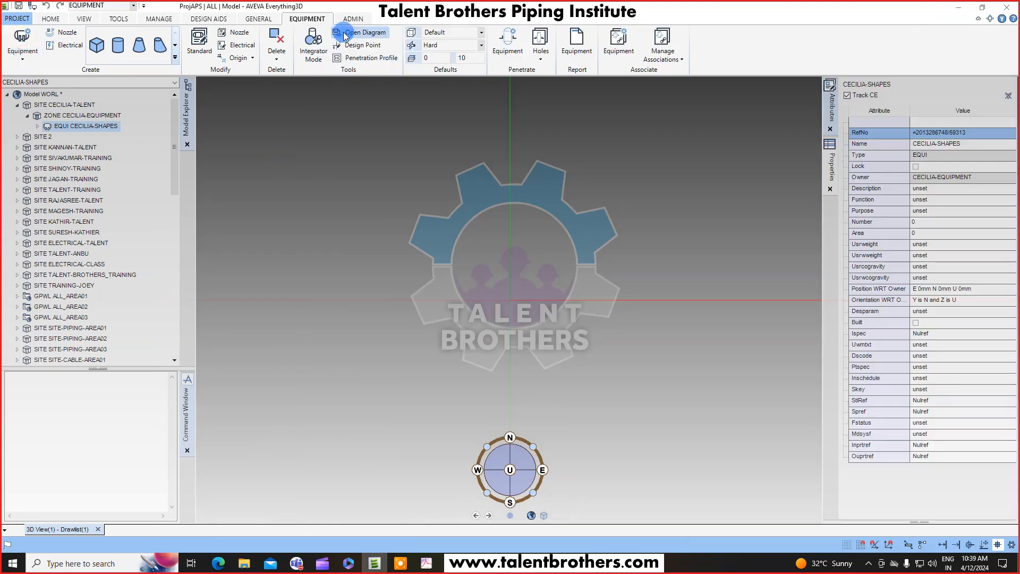
pyautogui.click(94, 126)
# Open the 00. Equipment Location Drawing PDF from the E3D equipment exercise folder and zoom into its layout.
pyautogui.click(243, 563)
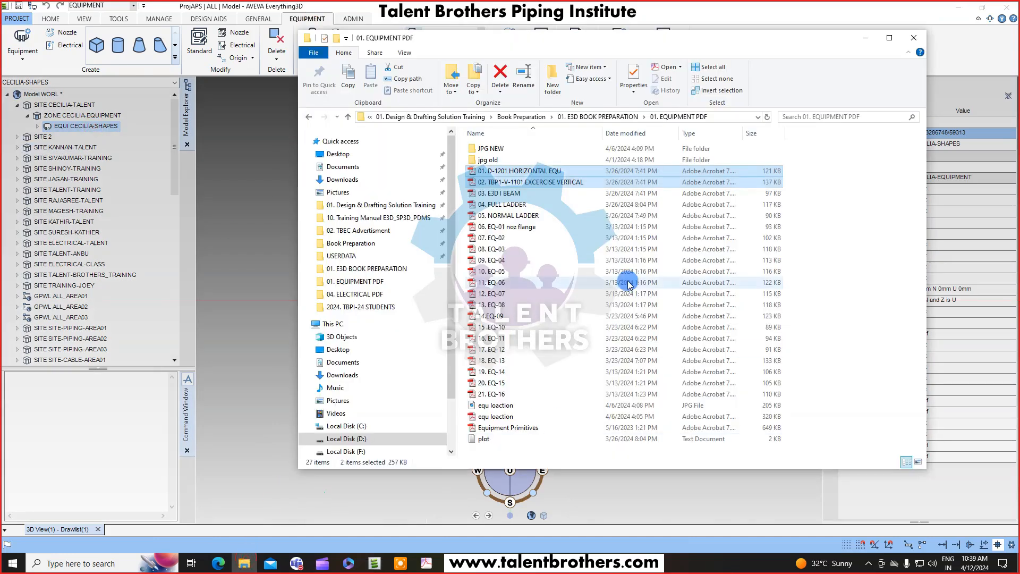
pyautogui.click(308, 116)
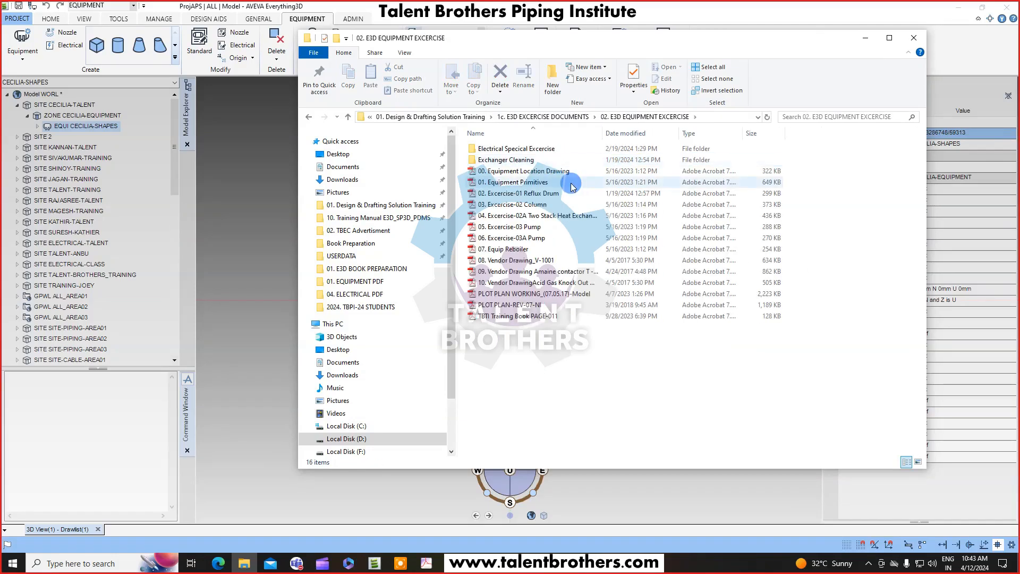
pyautogui.doubleClick(566, 171)
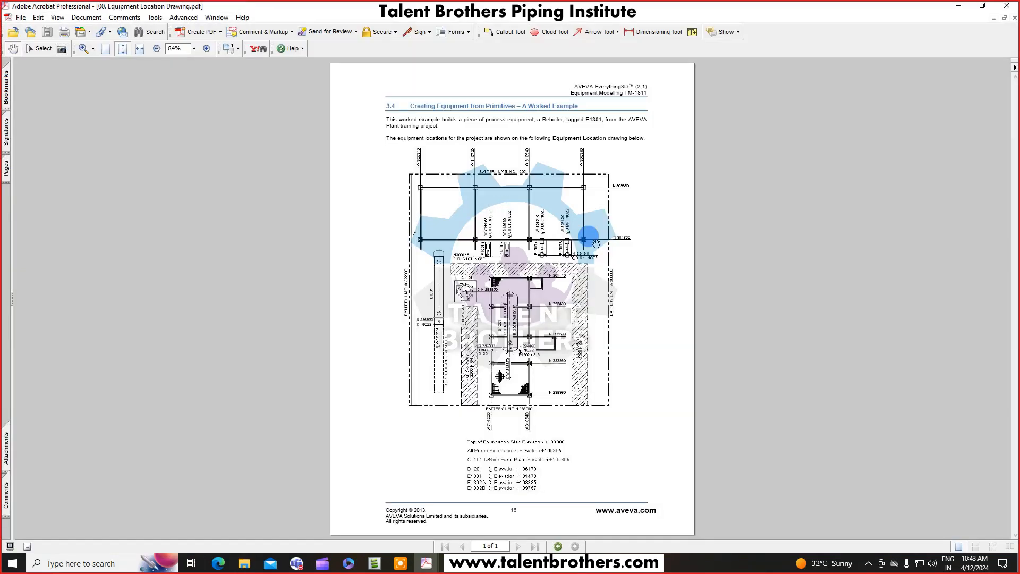
pyautogui.click(677, 275)
pyautogui.keyDown('ctrl'); pyautogui.scroll(4, 588, 197); pyautogui.keyUp('ctrl')
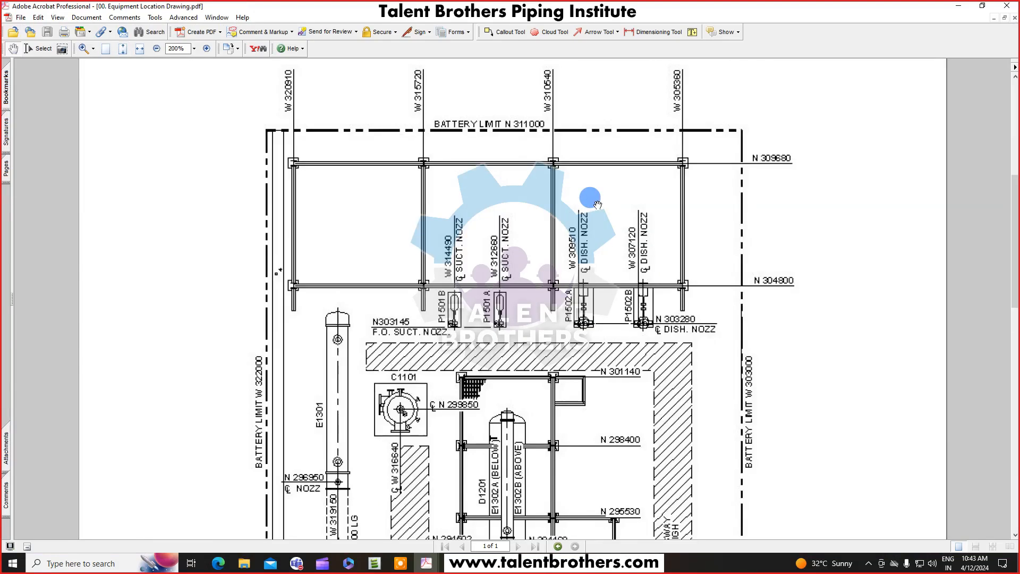
pyautogui.keyDown('ctrl'); pyautogui.scroll(-2, 598, 205); pyautogui.keyUp('ctrl')
pyautogui.scroll(3, 621, 211)
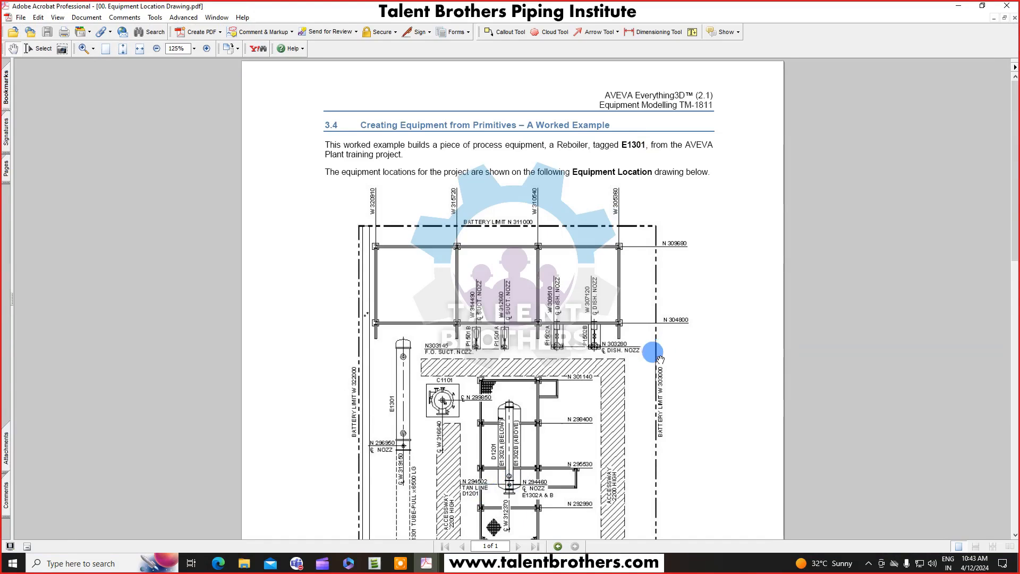
pyautogui.moveTo(662, 364); pyautogui.dragTo(680, 303)
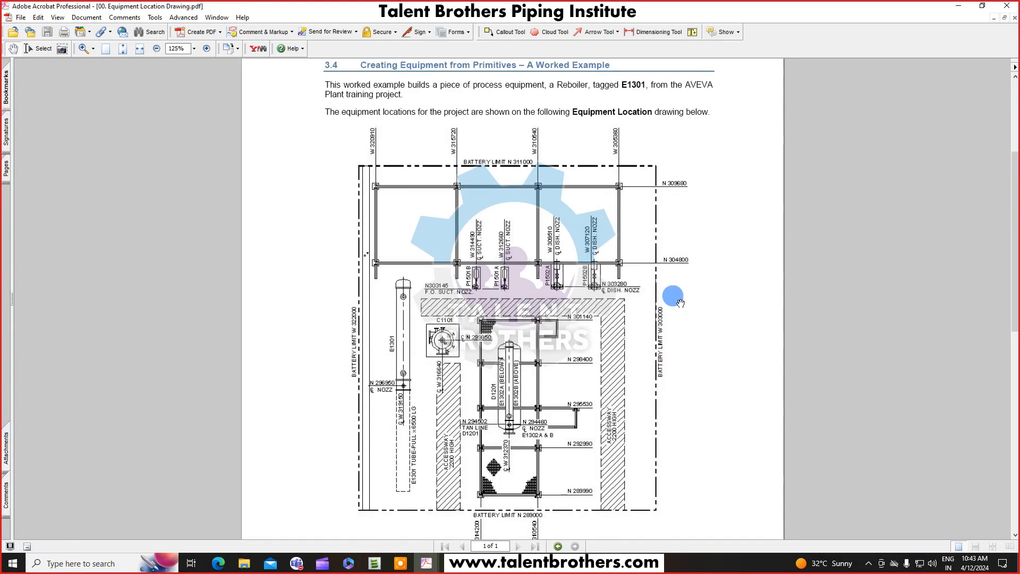
# Examine the D1201 vessel's location, tangent line and nozzle coordinates on the equipment location drawing.
pyautogui.scroll(-2, 670, 300)
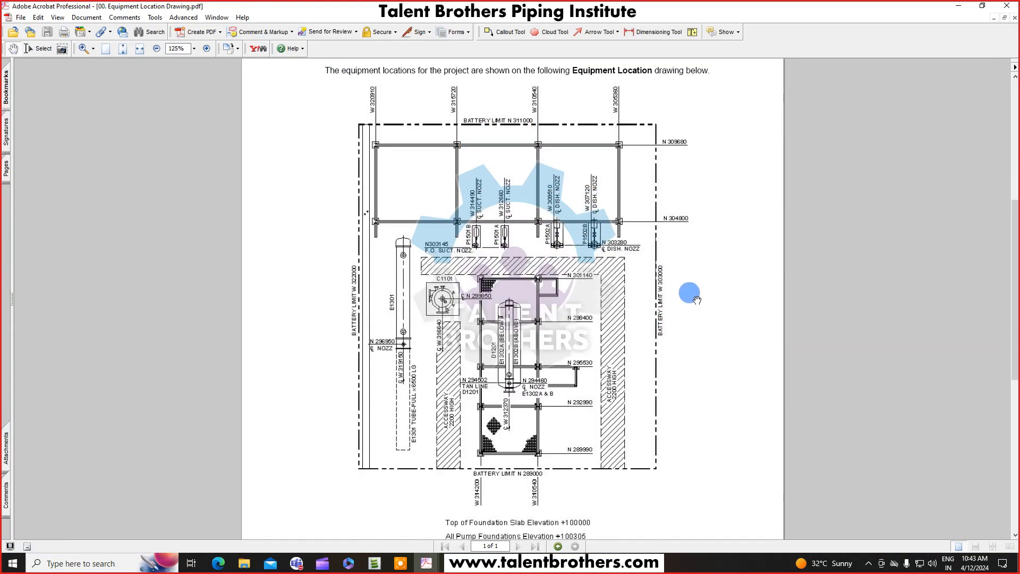
pyautogui.keyDown('ctrl'); pyautogui.scroll(2, 494, 357); pyautogui.keyUp('ctrl')
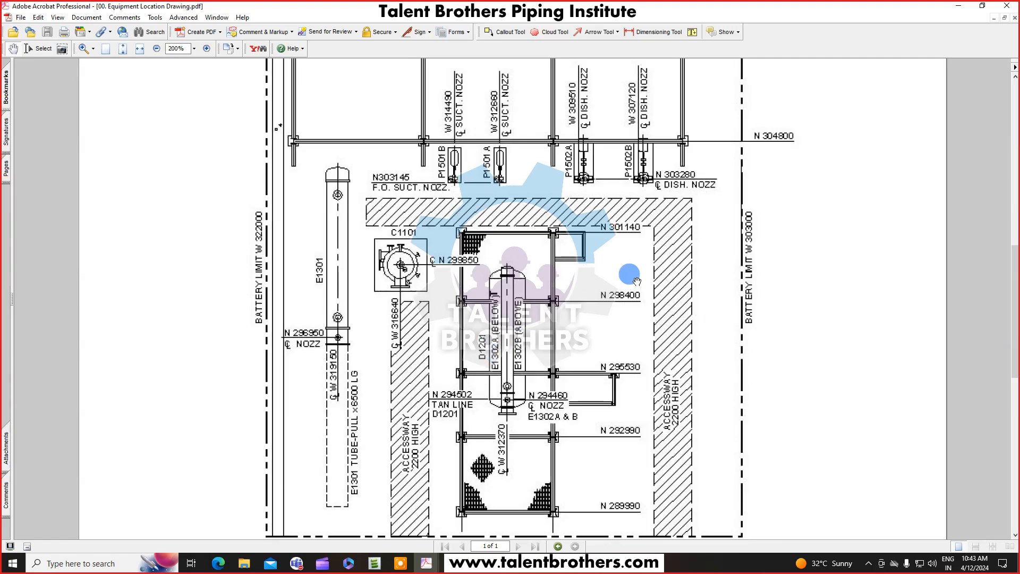
pyautogui.moveTo(779, 232); pyautogui.dragTo(781, 251)
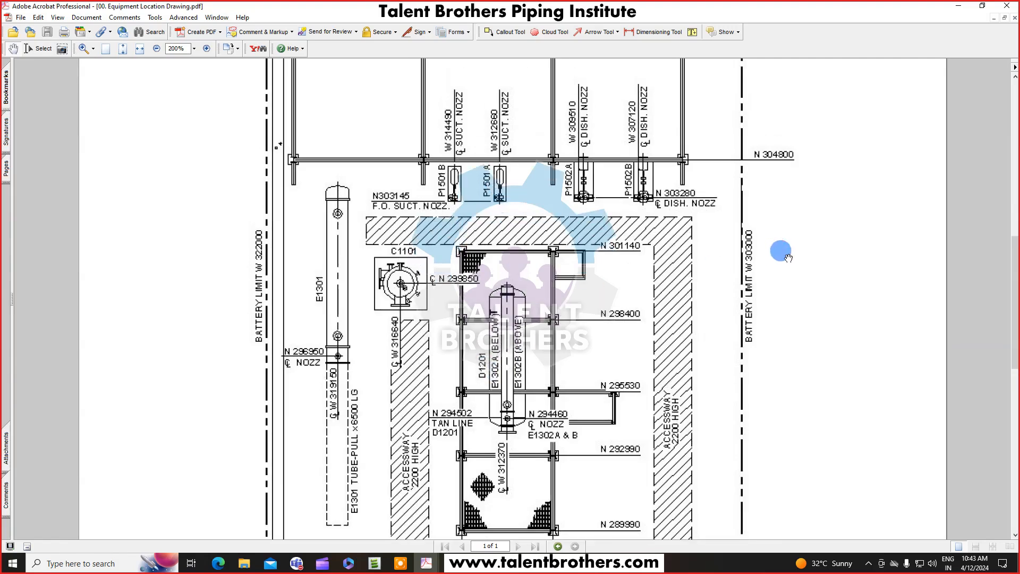
pyautogui.moveTo(703, 371); pyautogui.dragTo(712, 318)
pyautogui.keyDown('ctrl'); pyautogui.scroll(-1, 711, 317); pyautogui.keyUp('ctrl')
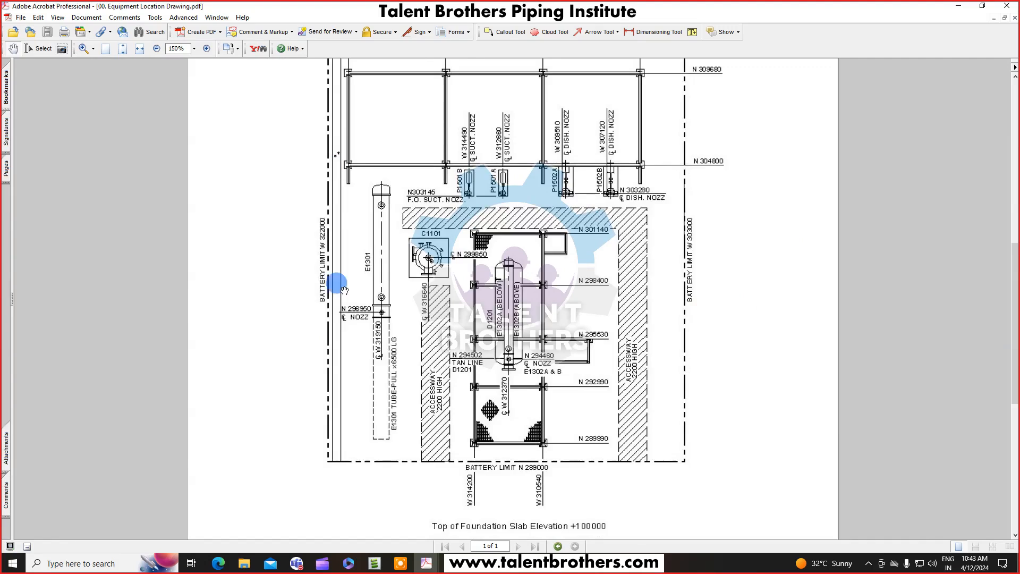
pyautogui.moveTo(667, 292); pyautogui.dragTo(671, 333)
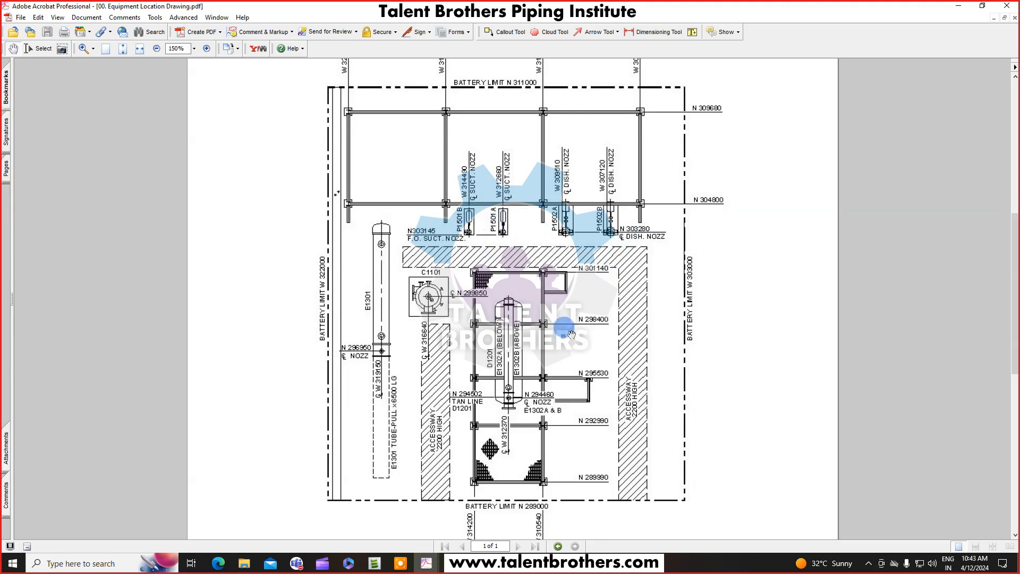
pyautogui.scroll(-2, 547, 321)
pyautogui.keyDown('ctrl'); pyautogui.scroll(4, 490, 396); pyautogui.keyUp('ctrl')
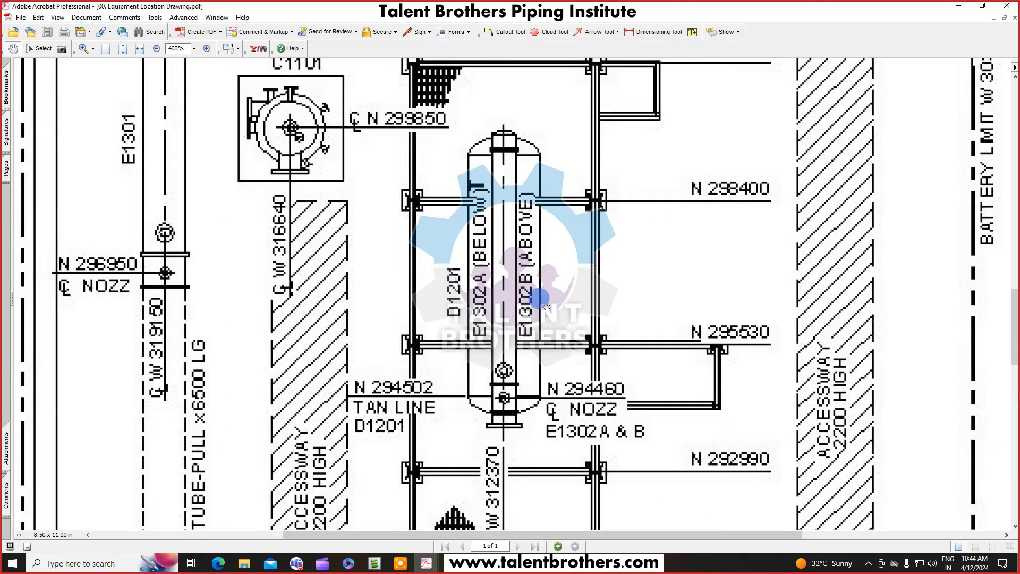
pyautogui.moveTo(539, 299); pyautogui.dragTo(554, 260)
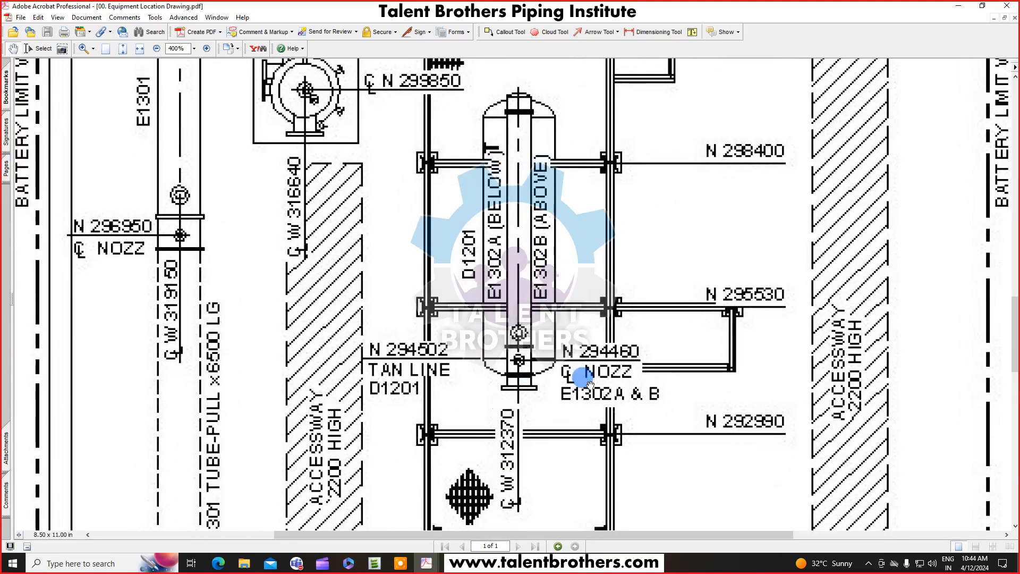
pyautogui.keyDown('ctrl'); pyautogui.scroll(-1, 649, 273); pyautogui.keyUp('ctrl')
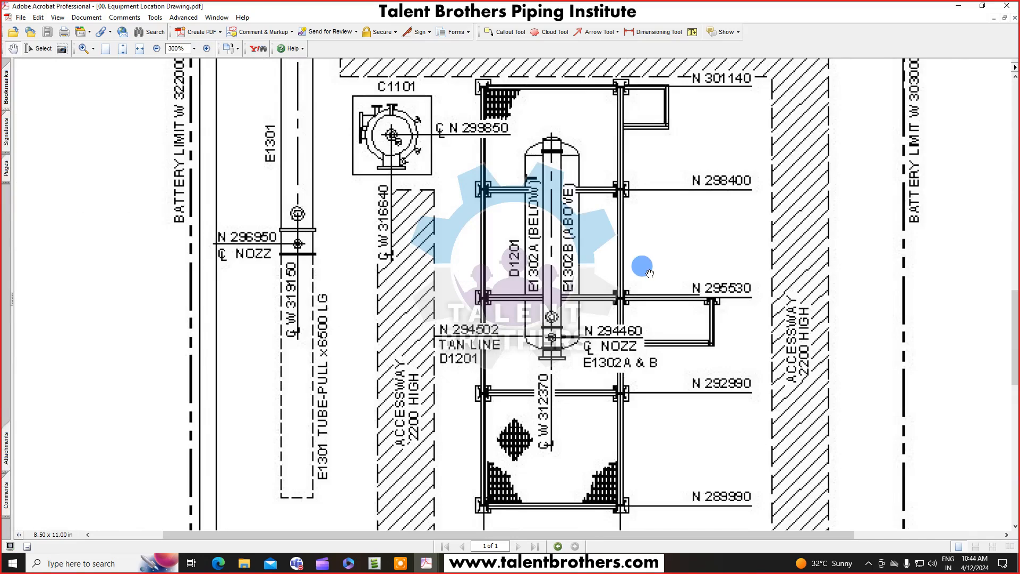
pyautogui.keyDown('ctrl'); pyautogui.scroll(-1, 688, 250); pyautogui.keyUp('ctrl')
pyautogui.keyDown('ctrl'); pyautogui.scroll(-1, 555, 260); pyautogui.keyUp('ctrl')
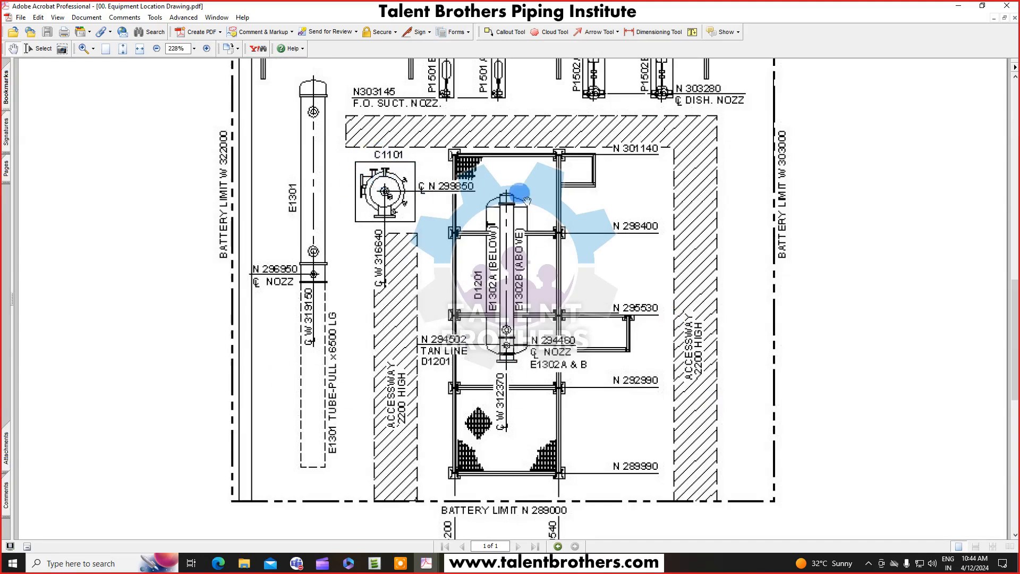
pyautogui.moveTo(528, 205); pyautogui.dragTo(535, 224)
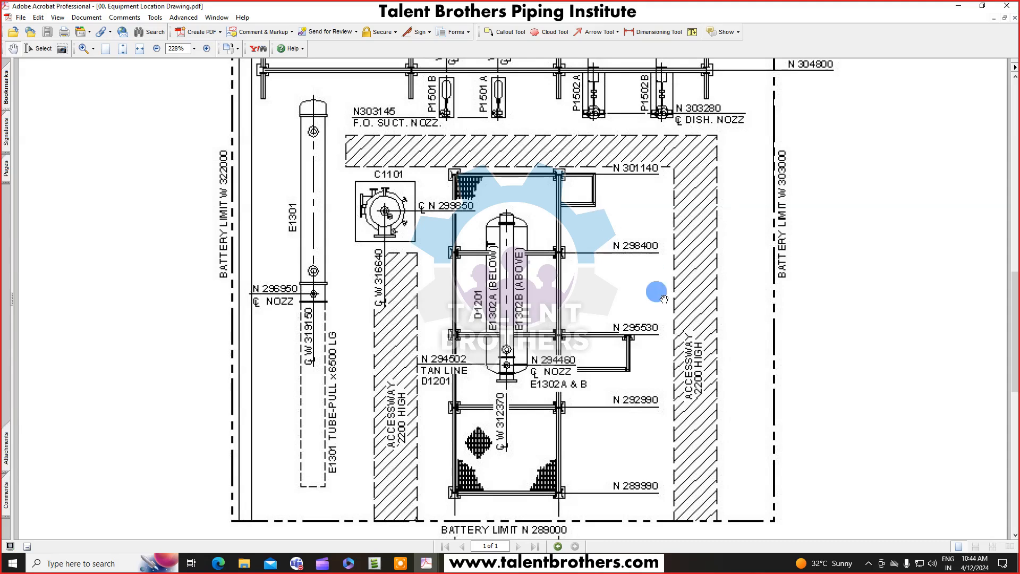
pyautogui.scroll(1, 664, 249)
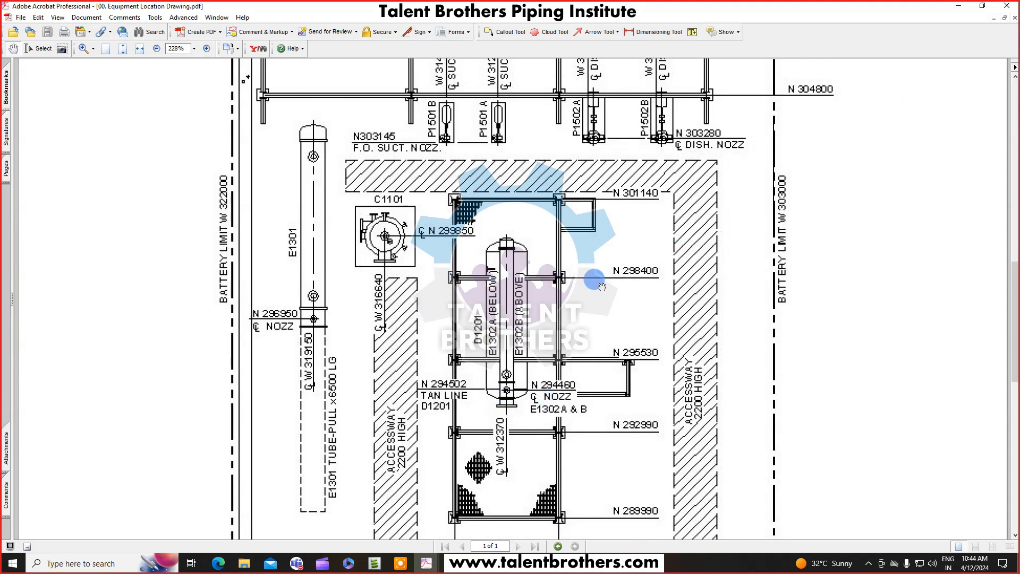
# Review the origin point on the D-1201 horizontal equipment drawing and return to the E3D model.
pyautogui.click(958, 6)
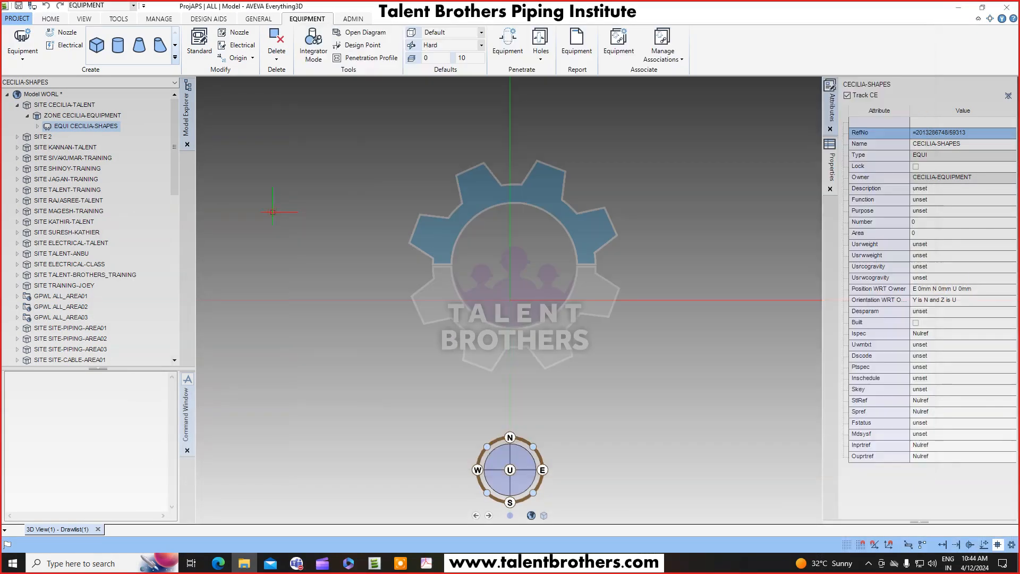
pyautogui.click(98, 127)
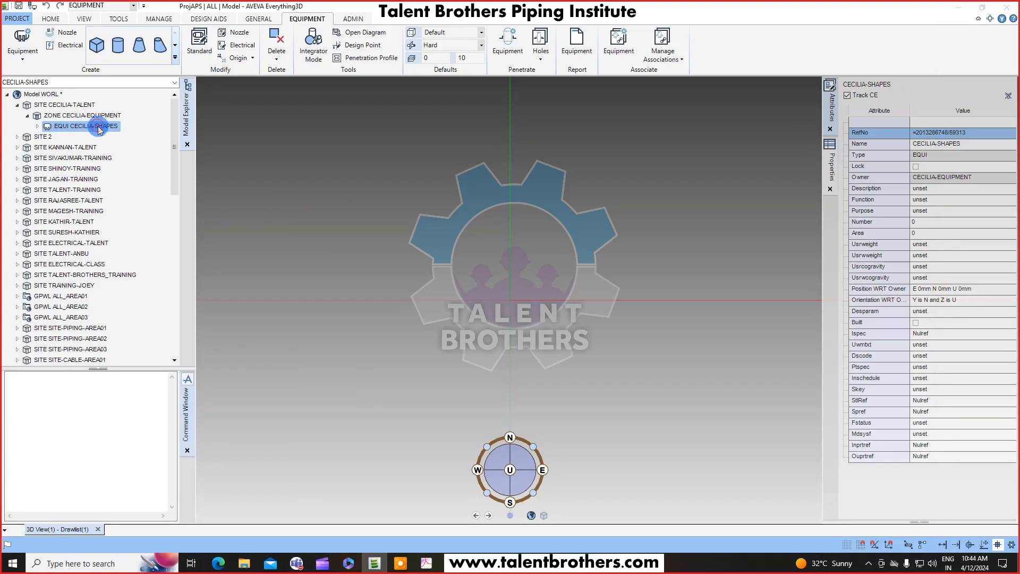
pyautogui.click(427, 565)
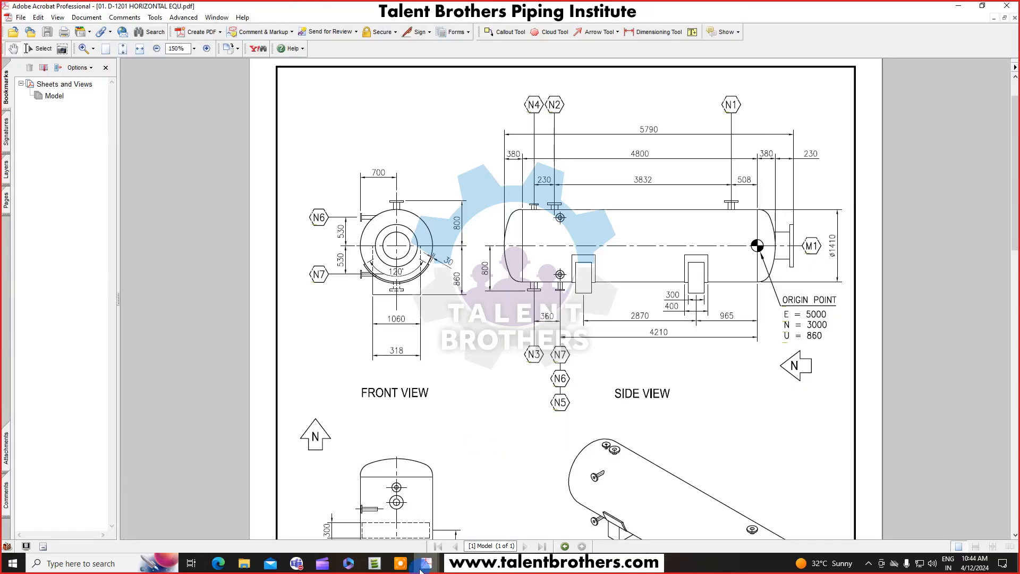
pyautogui.moveTo(427, 565)
pyautogui.click(375, 519)
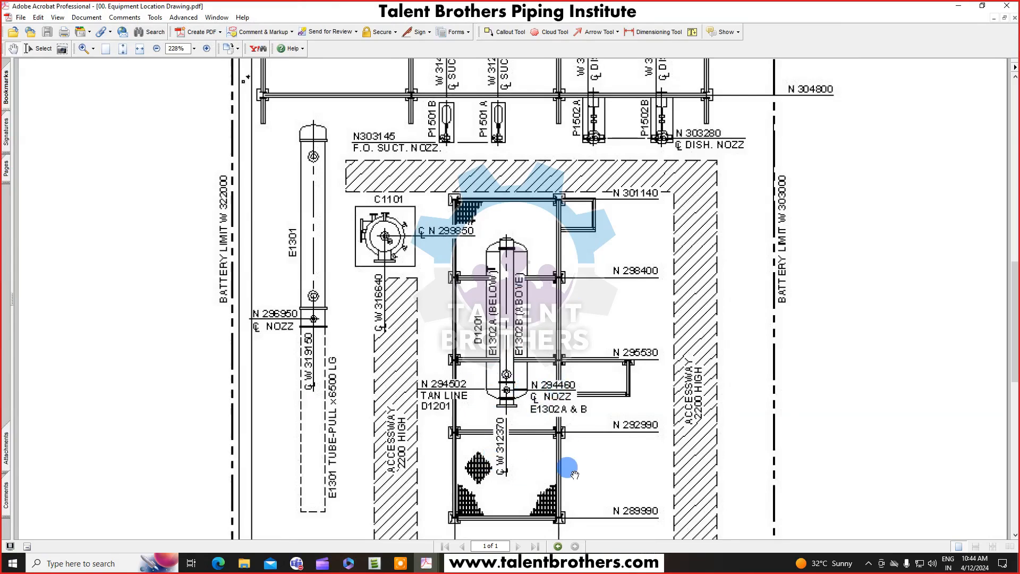
pyautogui.click(1014, 18)
pyautogui.click(960, 7)
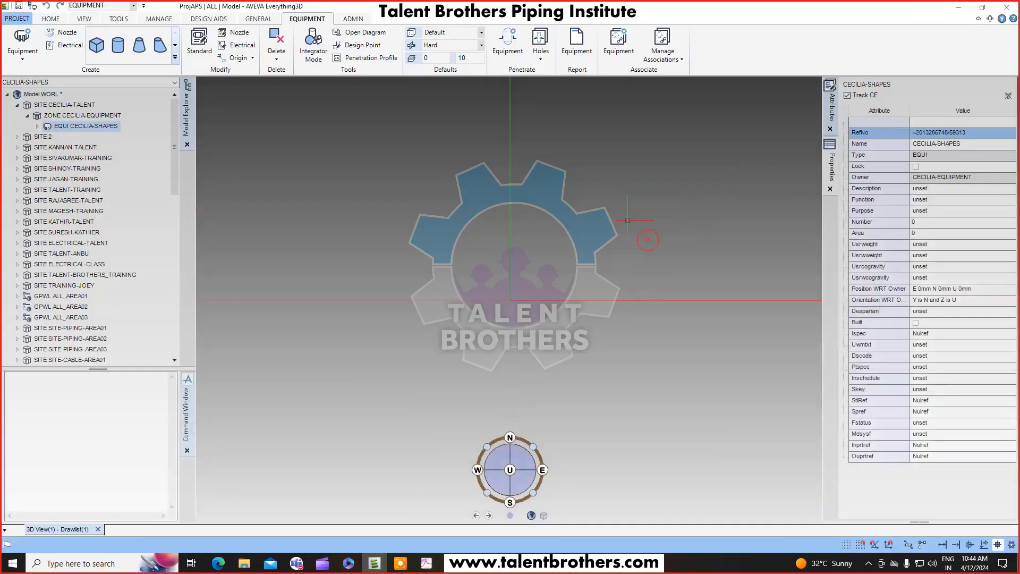
# Start creating a new equipment and name it /CECILIA-D1201.
pyautogui.click(21, 55)
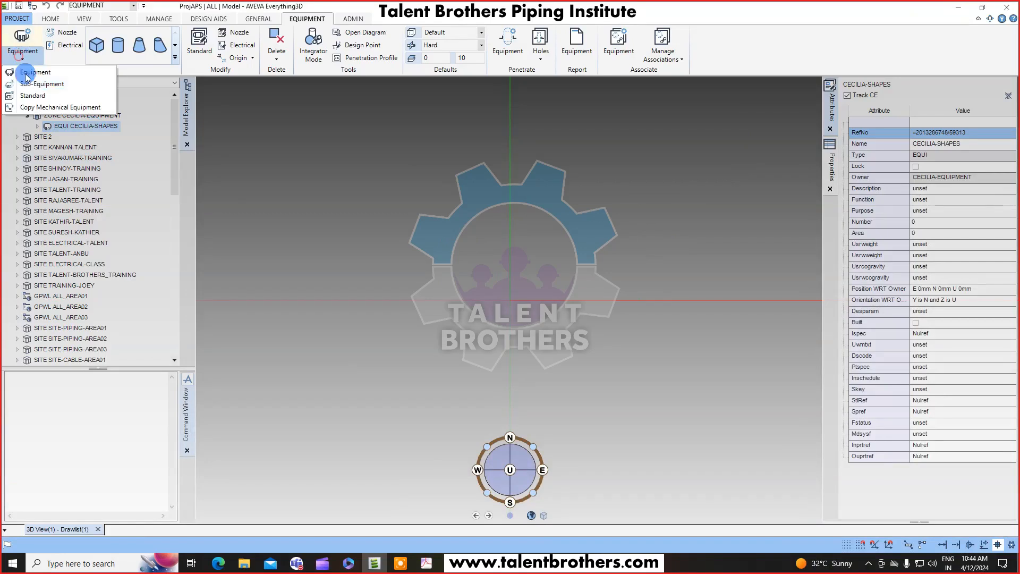
pyautogui.click(28, 75)
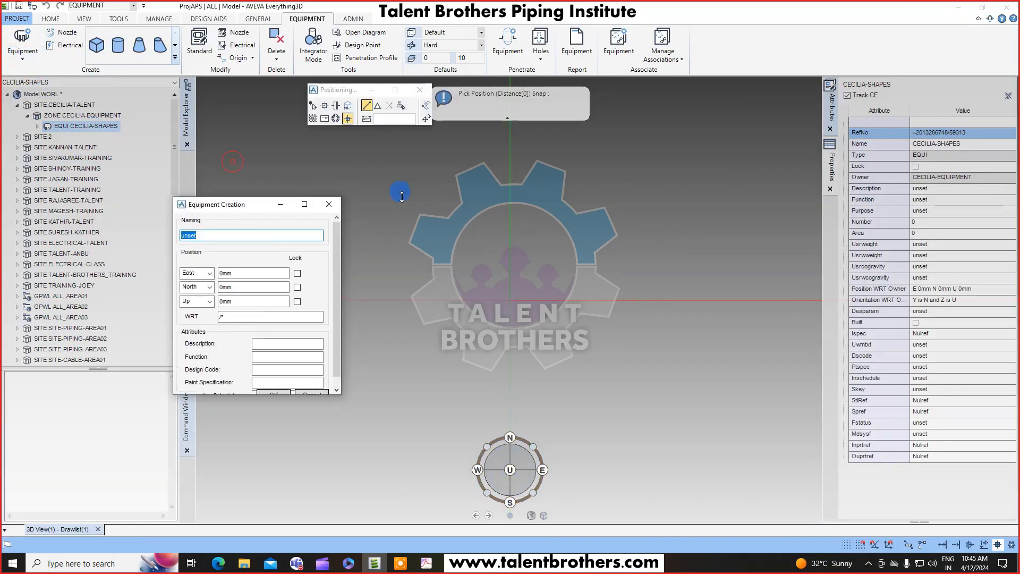
pyautogui.moveTo(242, 205); pyautogui.dragTo(278, 181)
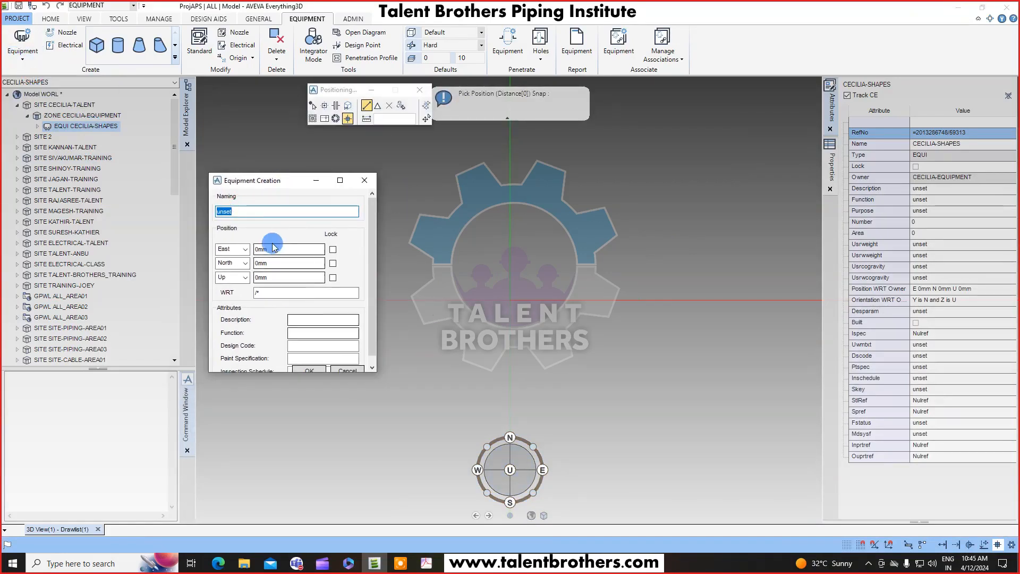
pyautogui.moveTo(319, 372); pyautogui.dragTo(319, 433)
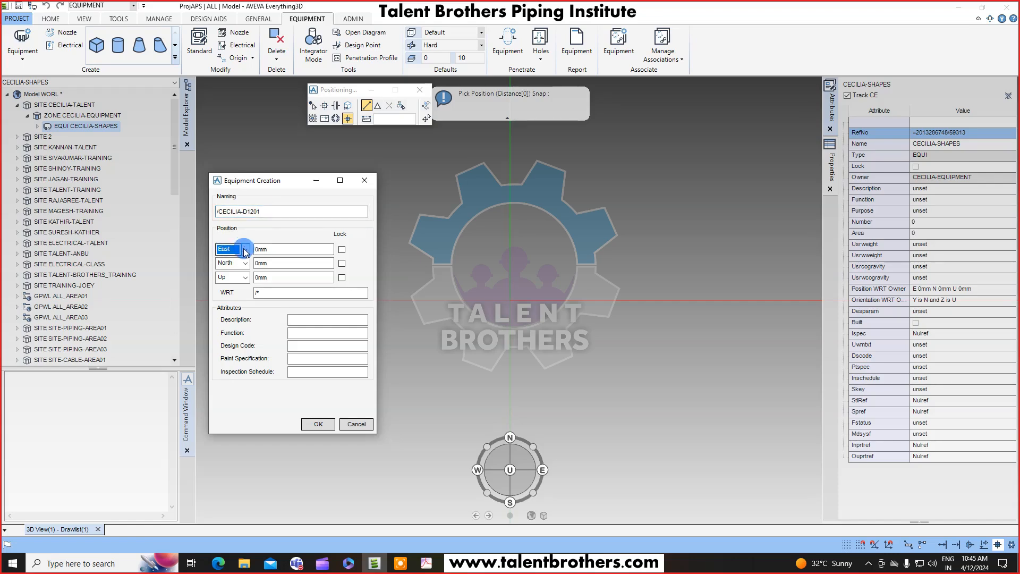
# Set the equipment position to East 5000 mm, North 3000 mm and Up 860 mm.
pyautogui.doubleClick(277, 248)
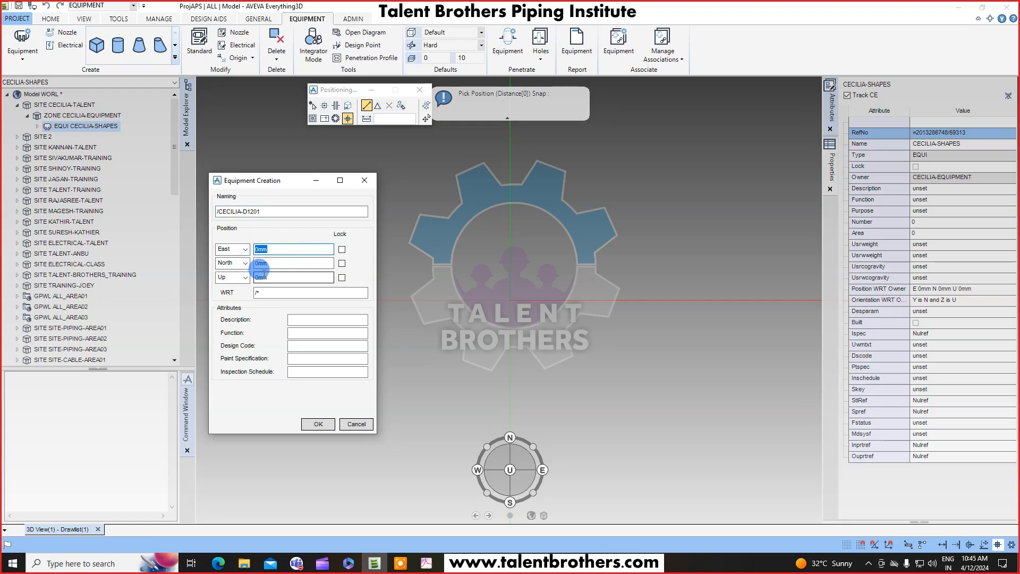
pyautogui.write('5000')
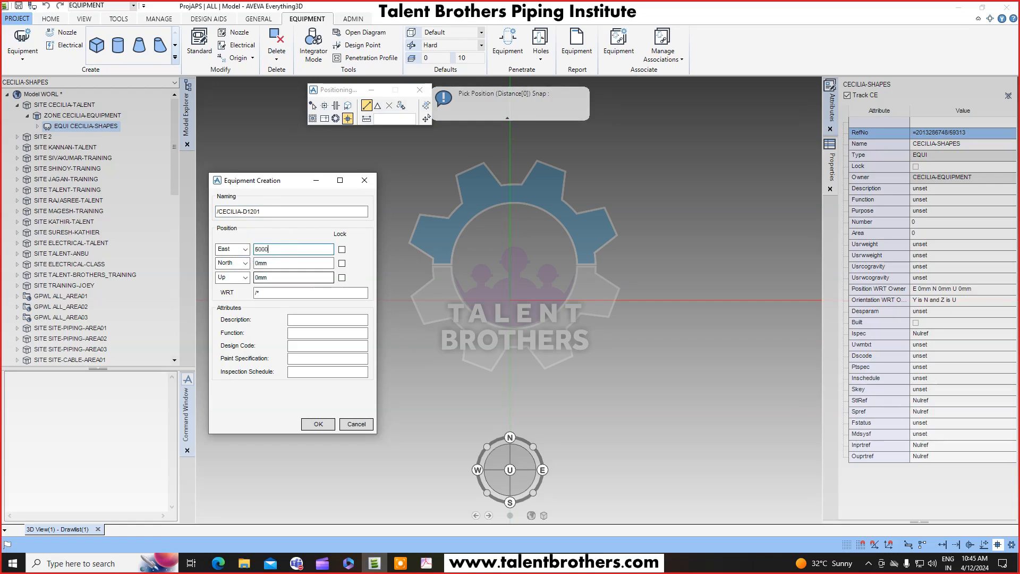
pyautogui.doubleClick(262, 267)
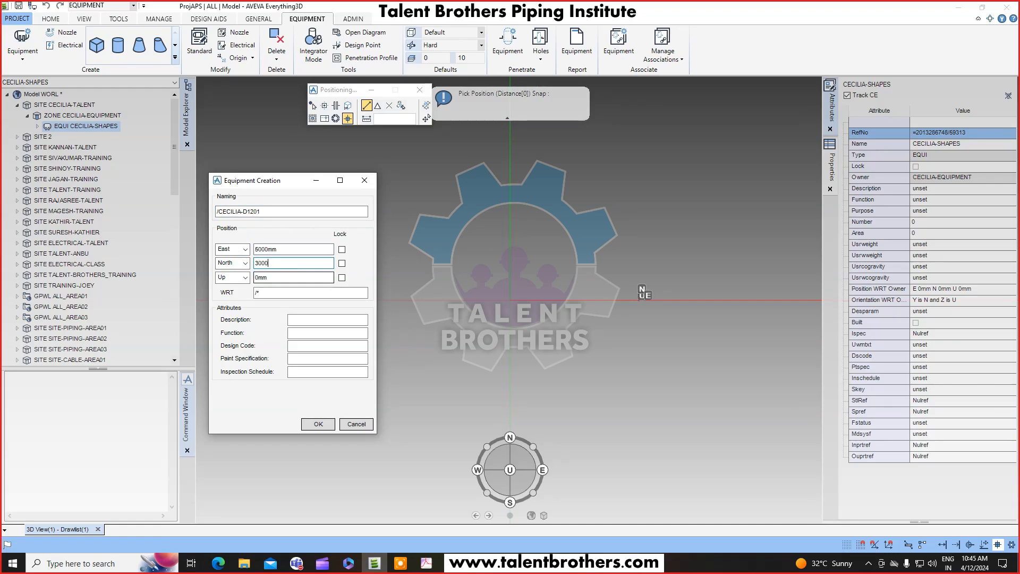
pyautogui.doubleClick(264, 277)
pyautogui.write('860')
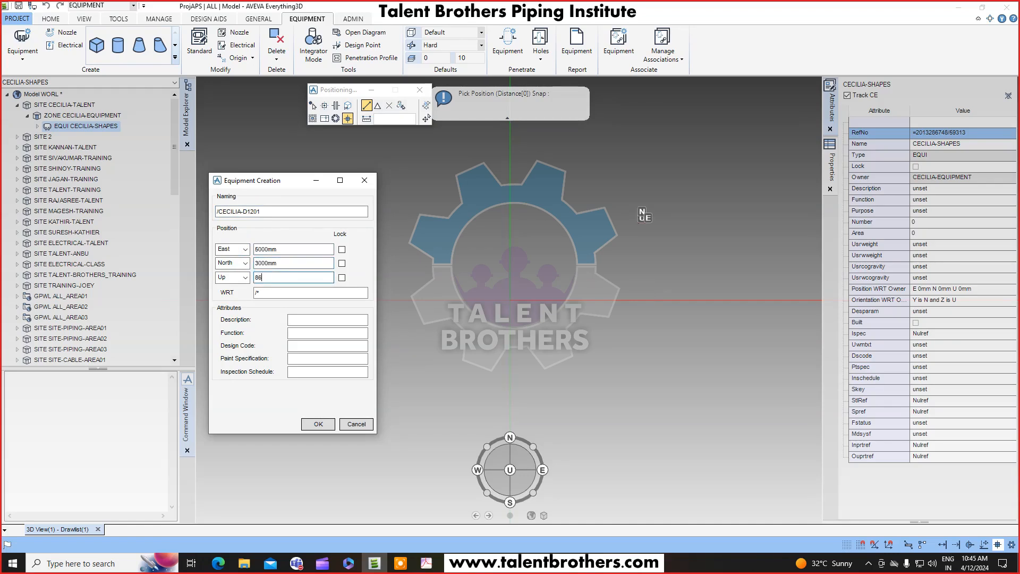
# Check the origin point coordinates on the horizontal equipment drawing and return to the equipment dialog.
pyautogui.click(428, 564)
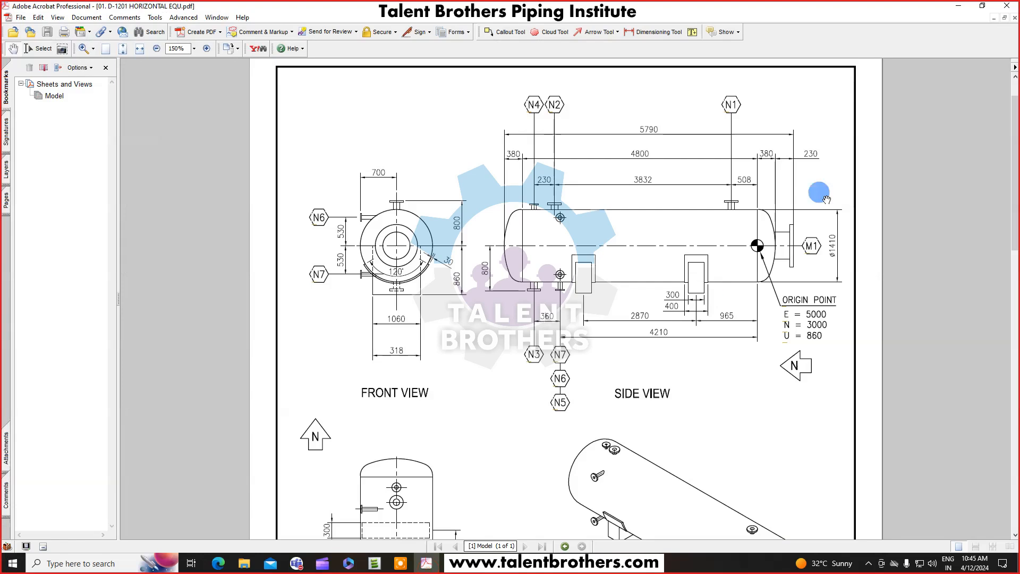
pyautogui.keyDown('ctrl'); pyautogui.scroll(2, 866, 318); pyautogui.keyUp('ctrl')
pyautogui.moveTo(895, 343); pyautogui.dragTo(815, 305)
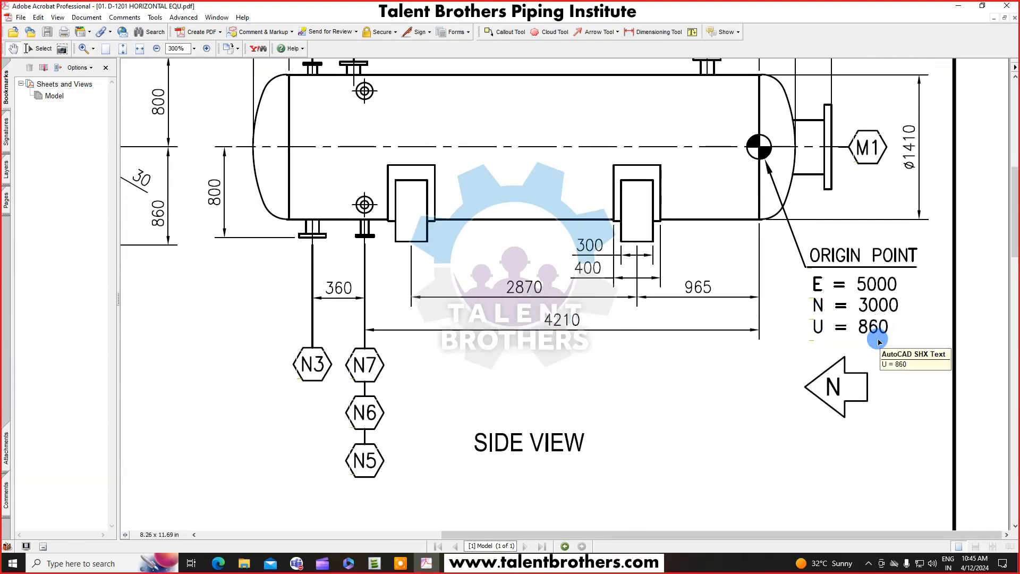
pyautogui.keyDown('ctrl'); pyautogui.scroll(-2, 882, 303); pyautogui.keyUp('ctrl')
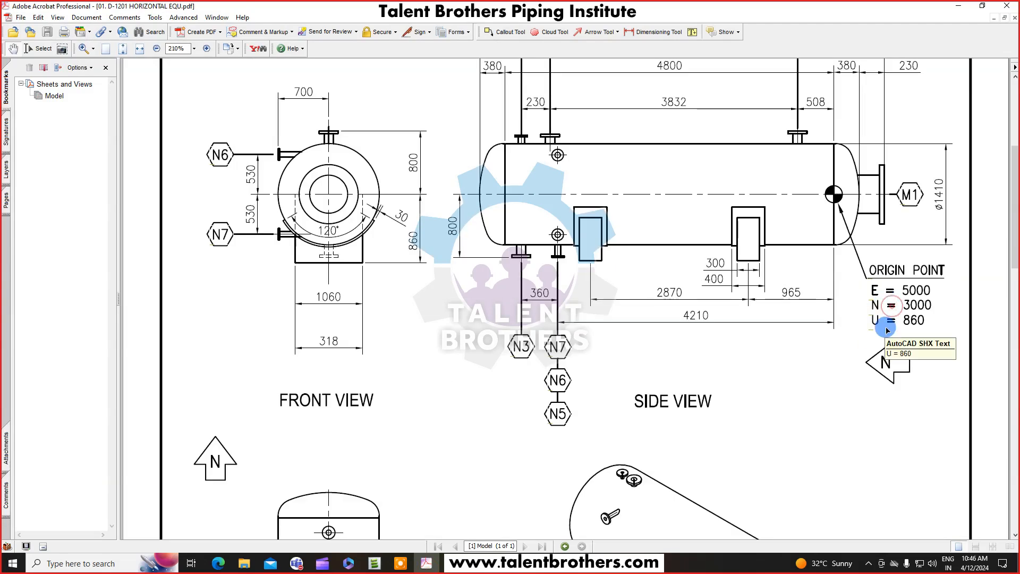
pyautogui.click(398, 557)
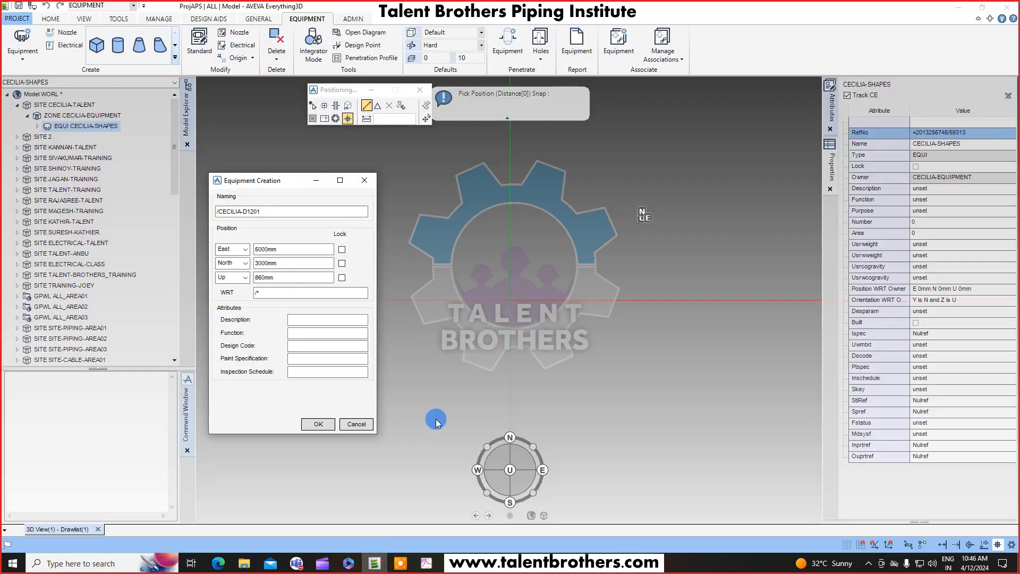
pyautogui.click(402, 562)
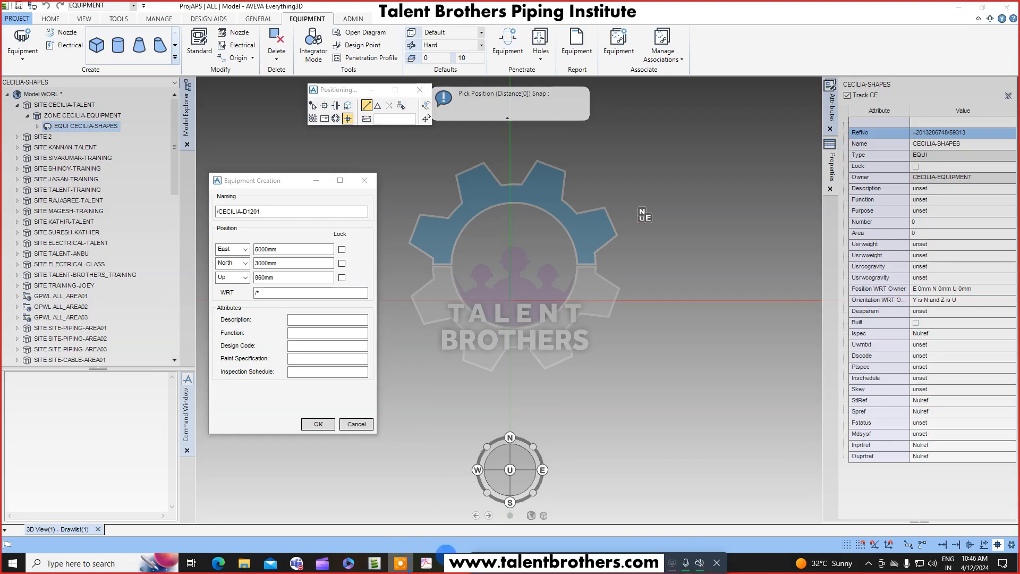
# Confirm the creation of the /CECILIA-D1201 equipment.
pyautogui.click(685, 535)
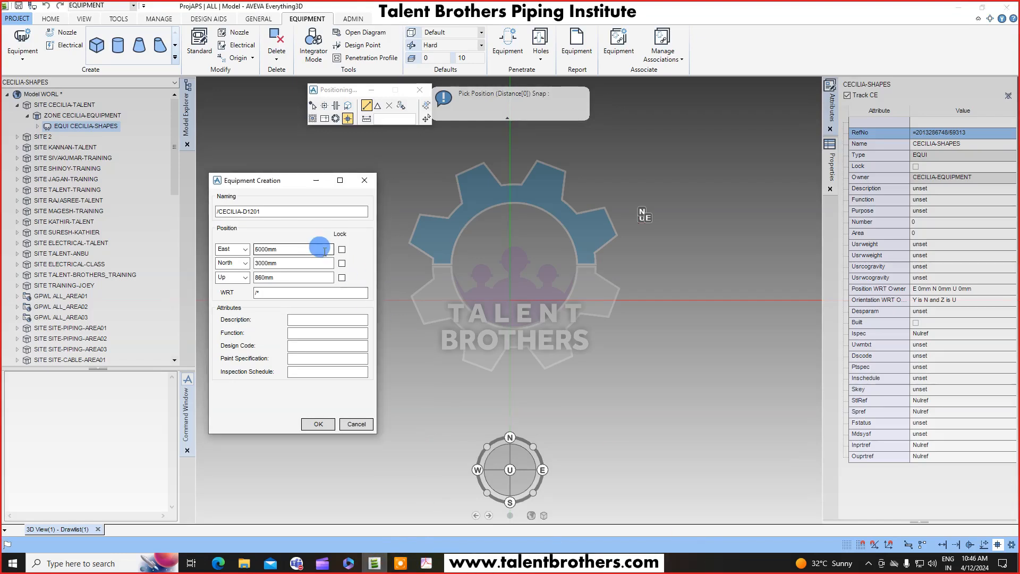
pyautogui.click(324, 319)
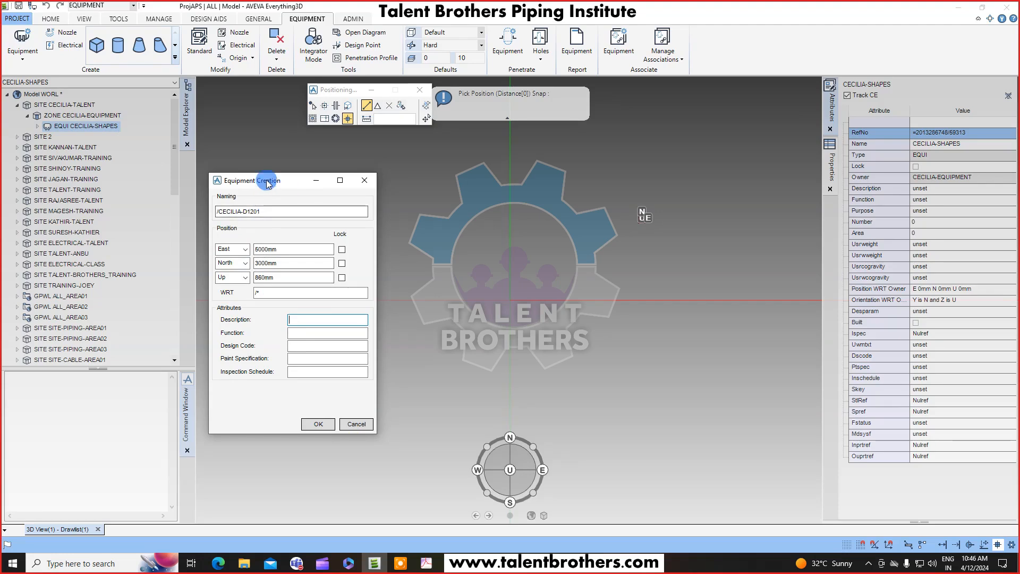
pyautogui.click(319, 424)
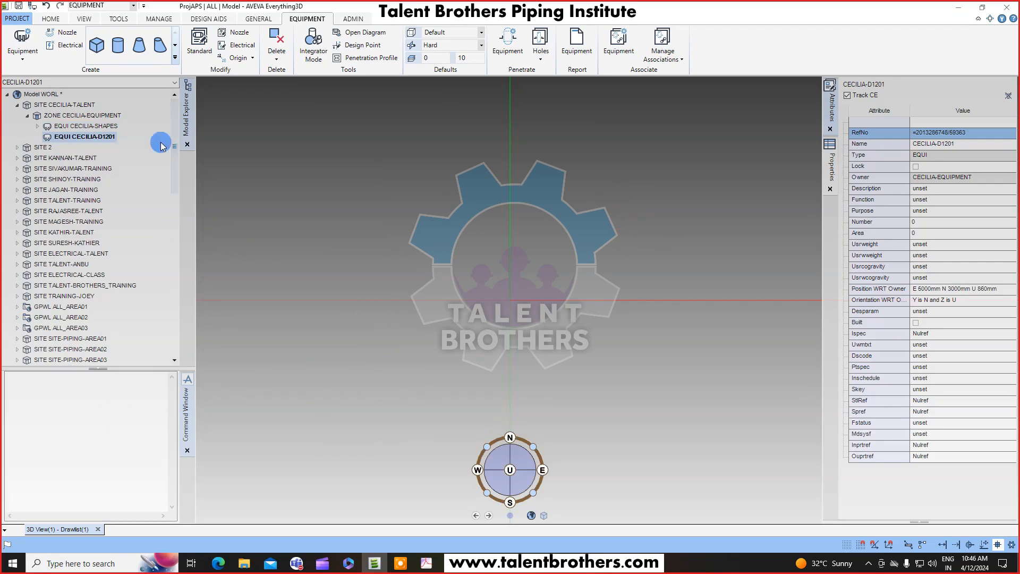
# Display axes at the current element with the AXES AT CE command and reselect the new equipment.
pyautogui.click(63, 447)
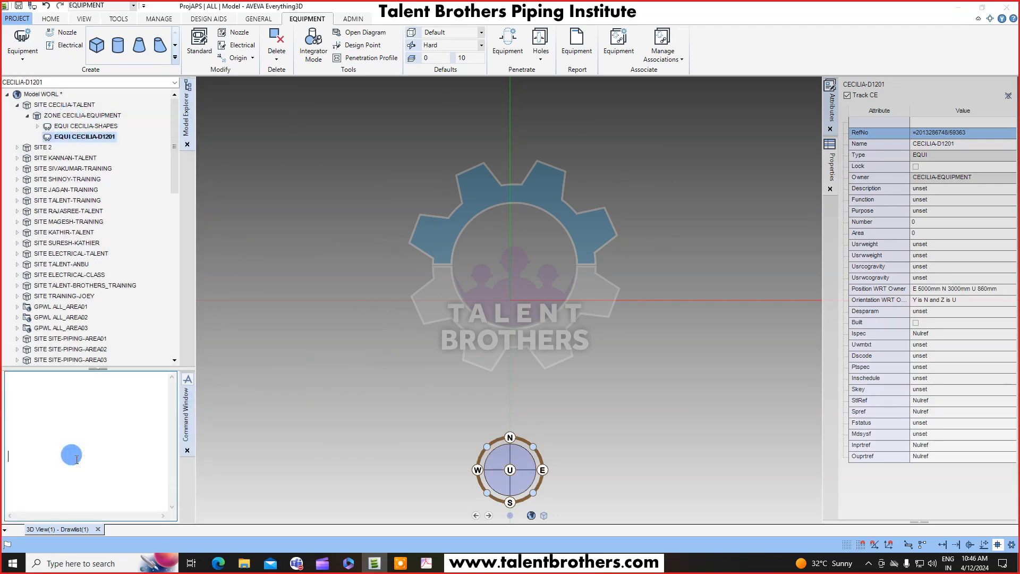
pyautogui.write('AXES AT CE')
pyautogui.press('Return')
pyautogui.click(76, 460)
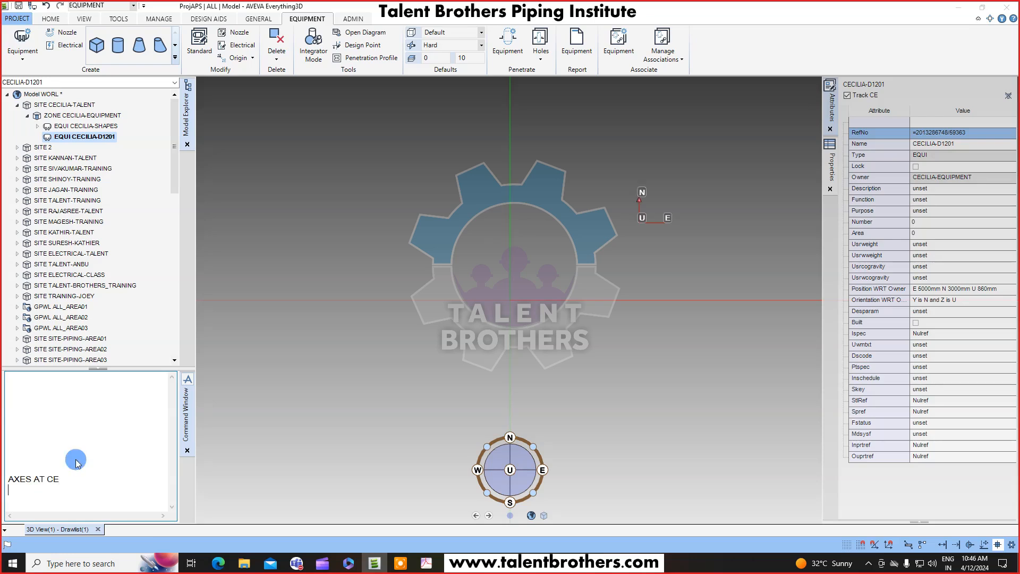
pyautogui.click(76, 139)
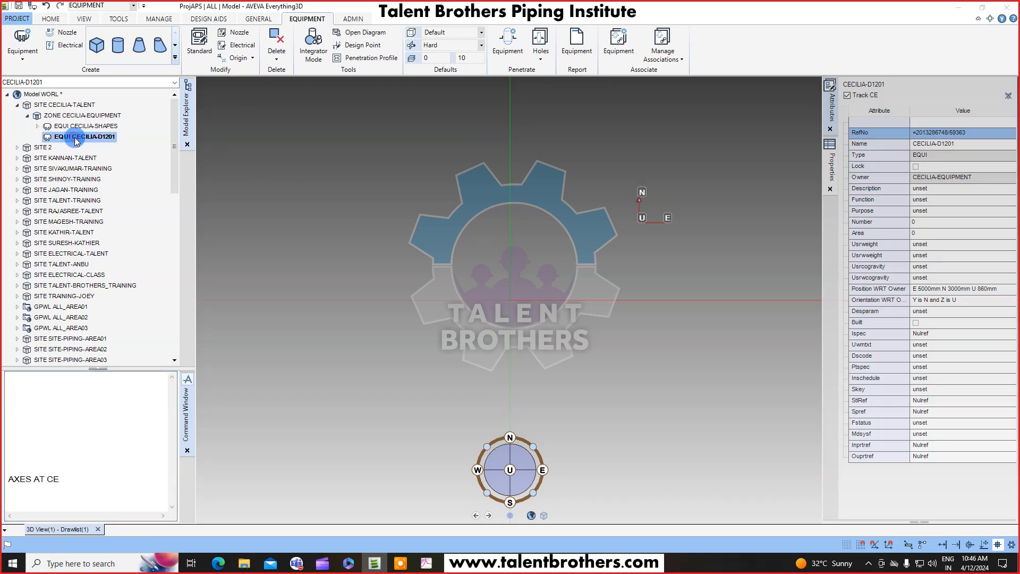
# Reselect the CECILIA-D1201 equipment, switch the axes off with AXES OFF and redisplay them with AXES AT CE.
pyautogui.moveTo(723, 210); pyautogui.dragTo(544, 285, button='middle')
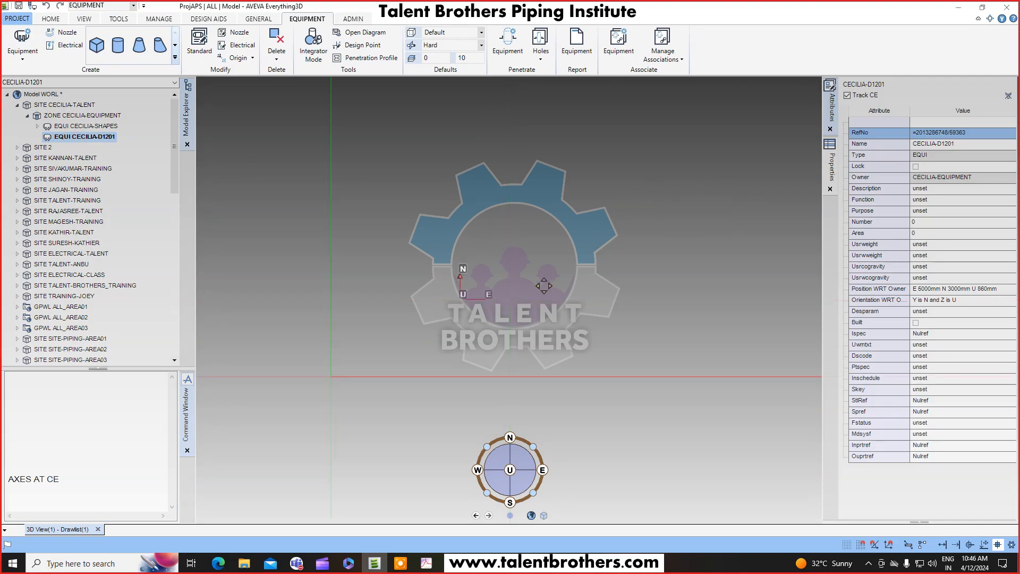
pyautogui.moveTo(539, 238)
pyautogui.mouseDown(button='middle')
pyautogui.moveTo(638, 132)
pyautogui.moveTo(520, 318)
pyautogui.moveTo(532, 306)
pyautogui.mouseUp(button='middle')
pyautogui.scroll(3, 493, 328)
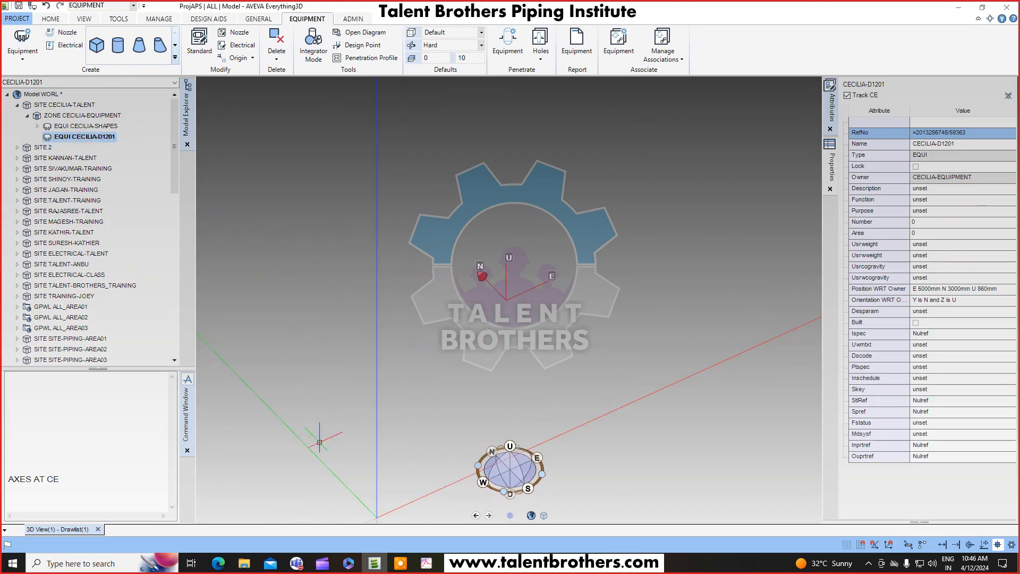
pyautogui.click(67, 137)
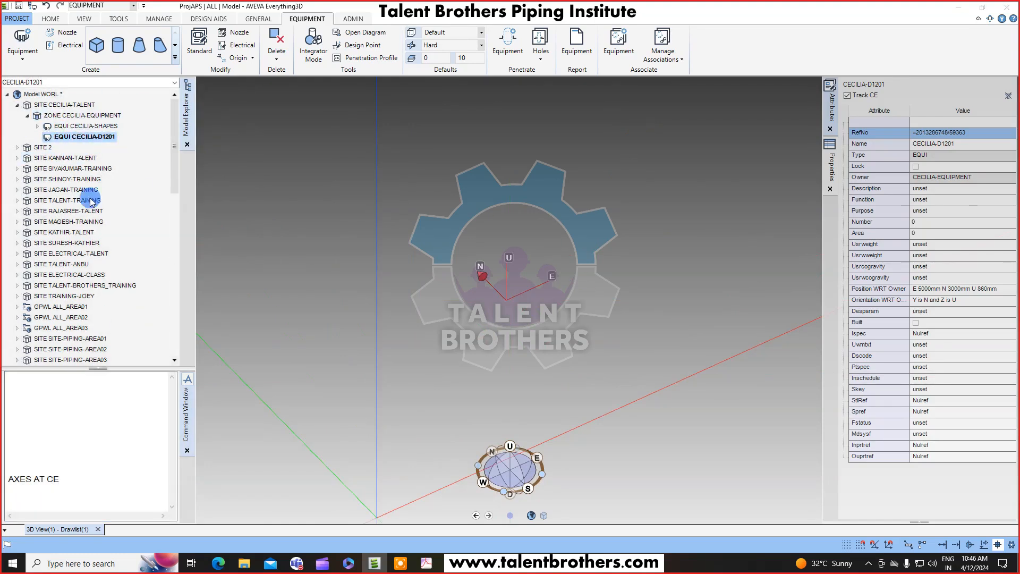
pyautogui.click(89, 483)
pyautogui.write('A')
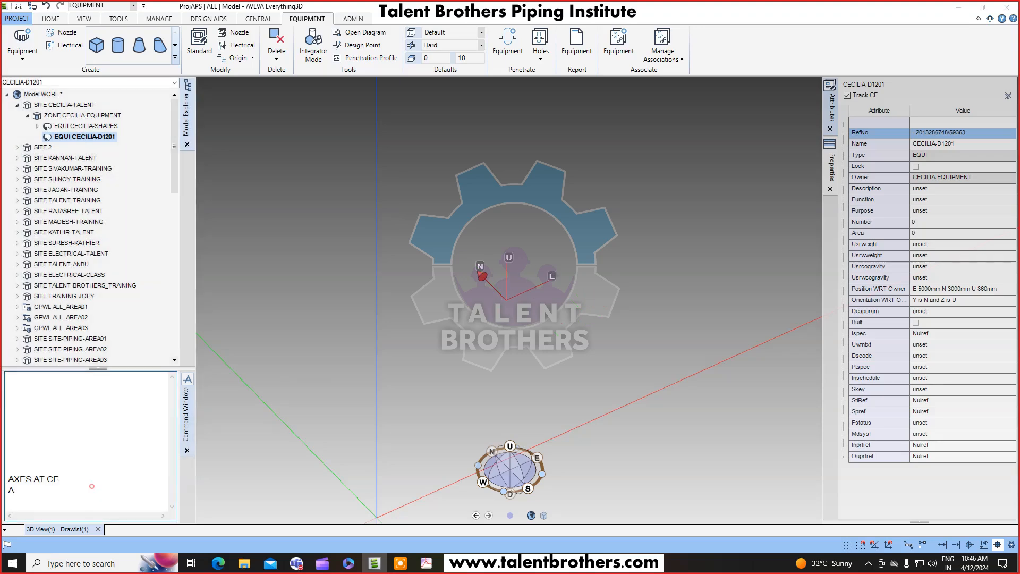
pyautogui.write('XES OFF')
pyautogui.press('Return')
pyautogui.click(92, 488)
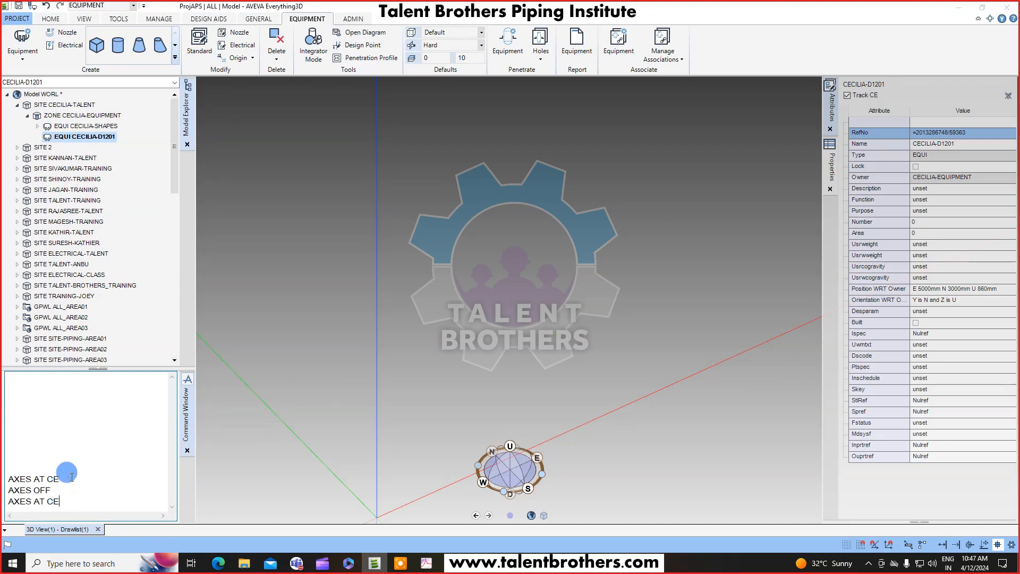
pyautogui.write('AXES AT CE')
pyautogui.press('Return')
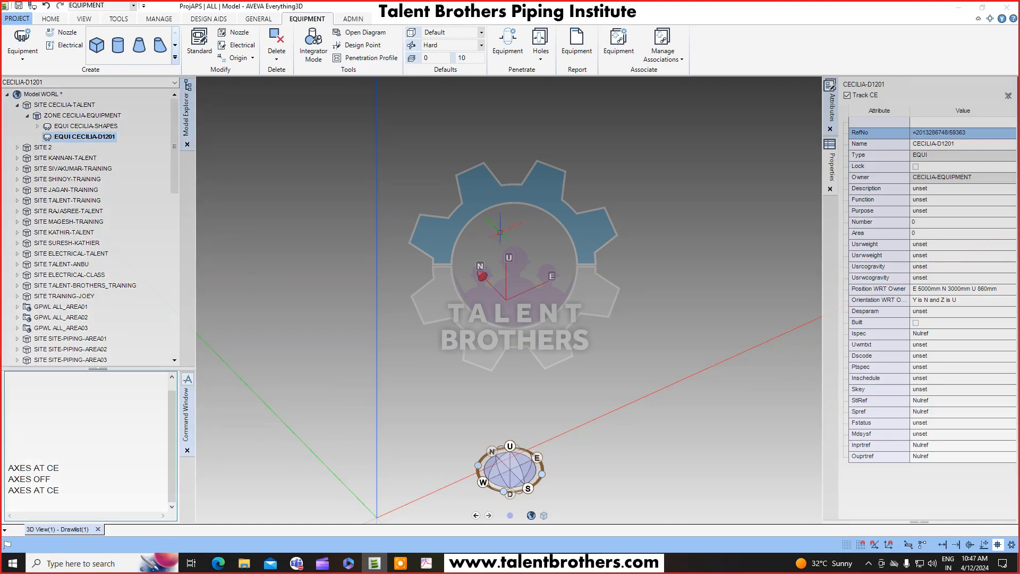
# Examine the side-view dimensions on the horizontal equipment drawing and return to the model.
pyautogui.click(427, 564)
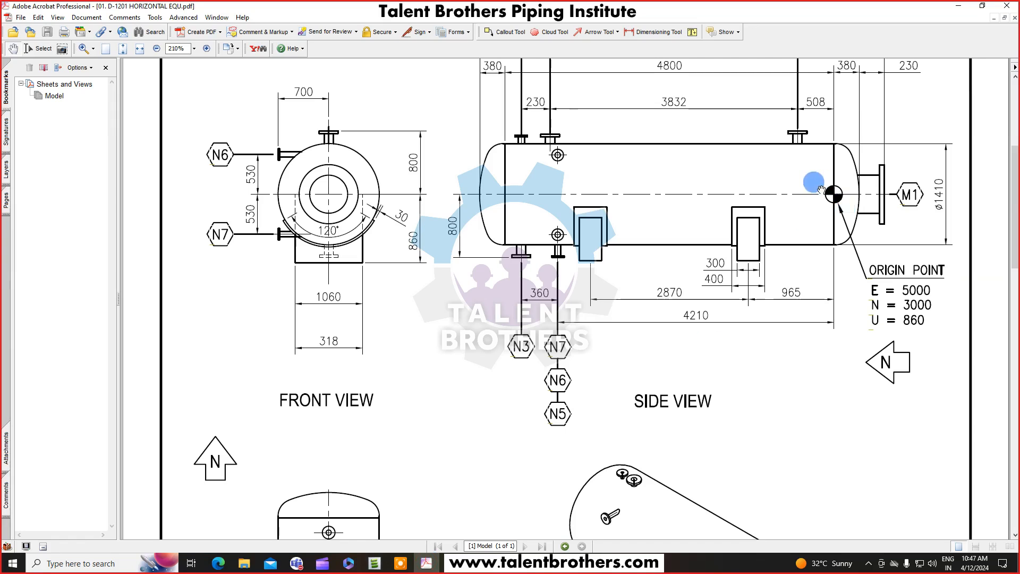
pyautogui.moveTo(844, 225); pyautogui.dragTo(829, 301)
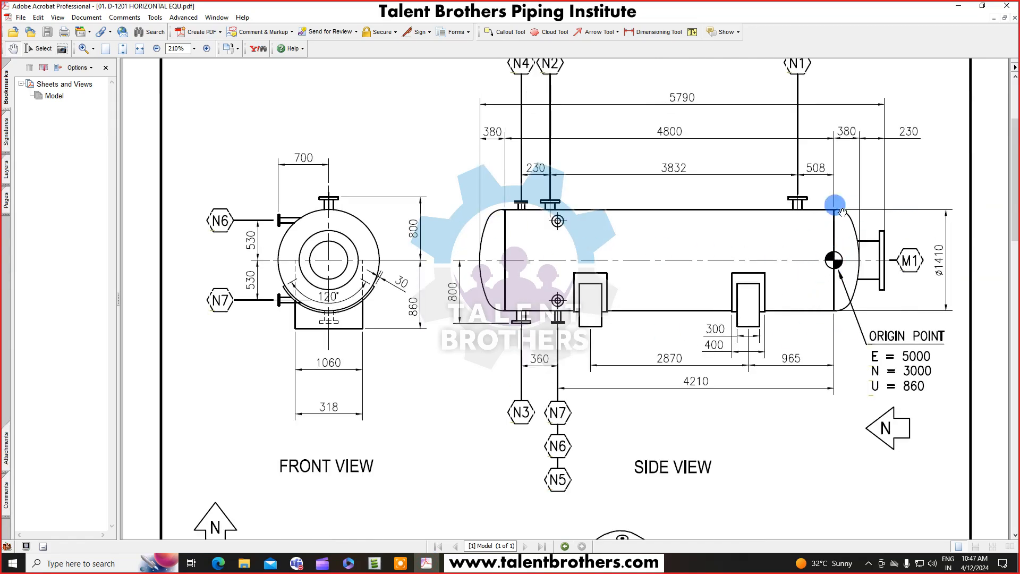
pyautogui.scroll(1, 781, 269)
pyautogui.keyDown('ctrl'); pyautogui.scroll(-1, 820, 287); pyautogui.keyUp('ctrl')
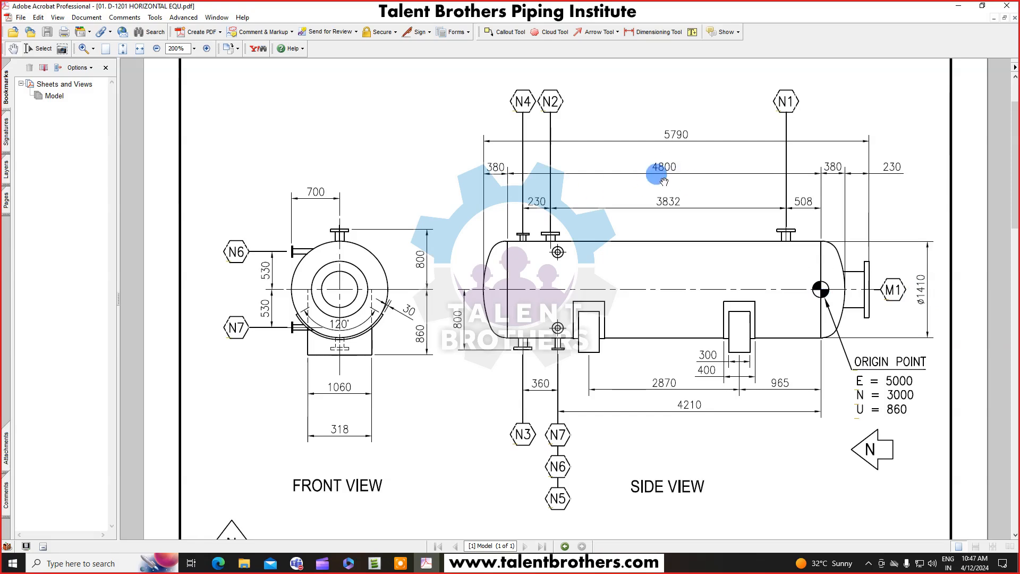
pyautogui.click(960, 8)
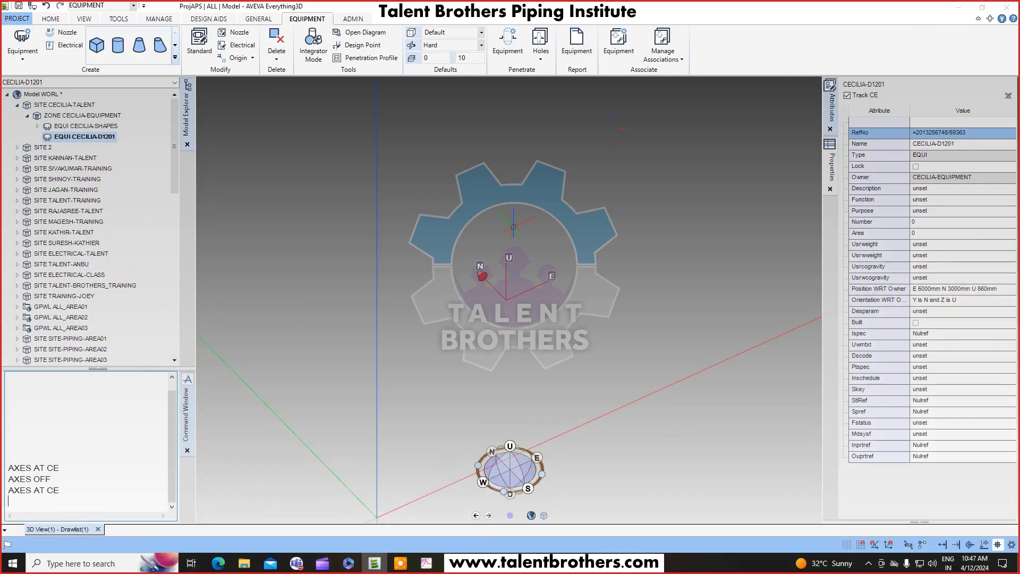
# Create a sub-equipment under CECILIA-D1201 at E 0, N 0, U 0 relative to the equipment.
pyautogui.click(101, 139)
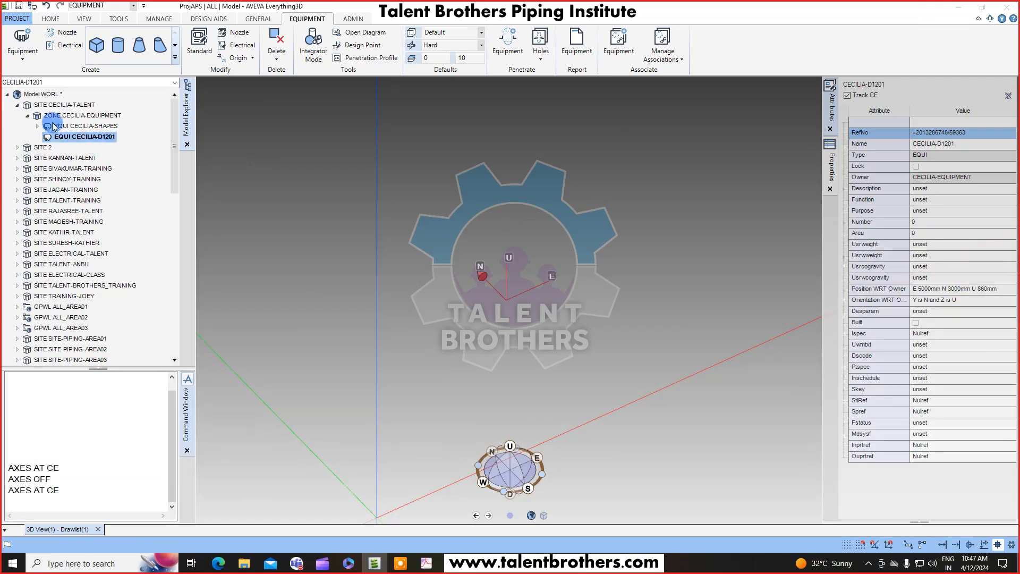
pyautogui.click(22, 52)
pyautogui.click(33, 85)
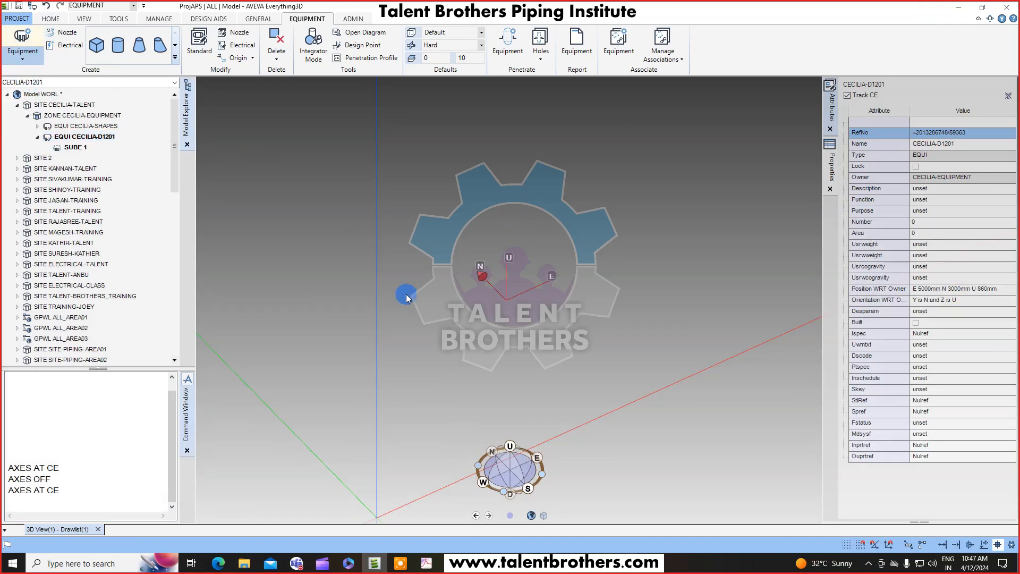
pyautogui.moveTo(139, 81); pyautogui.dragTo(249, 143)
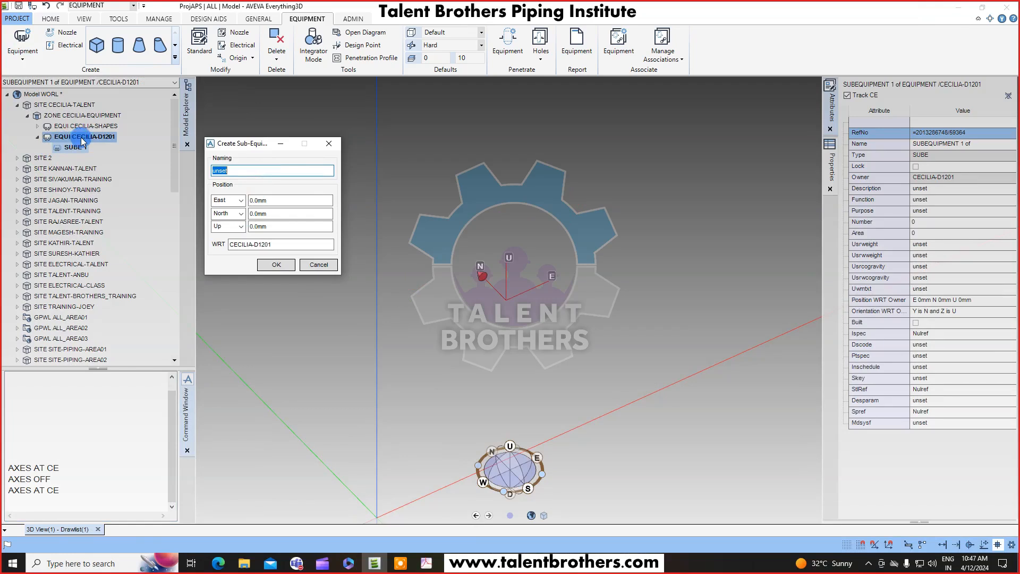
pyautogui.click(275, 265)
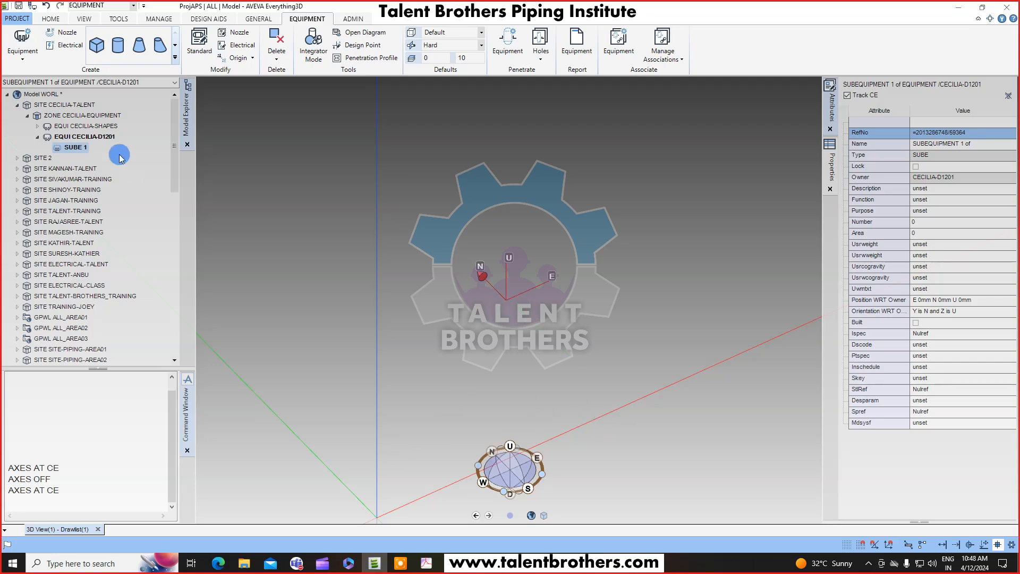
pyautogui.click(73, 149)
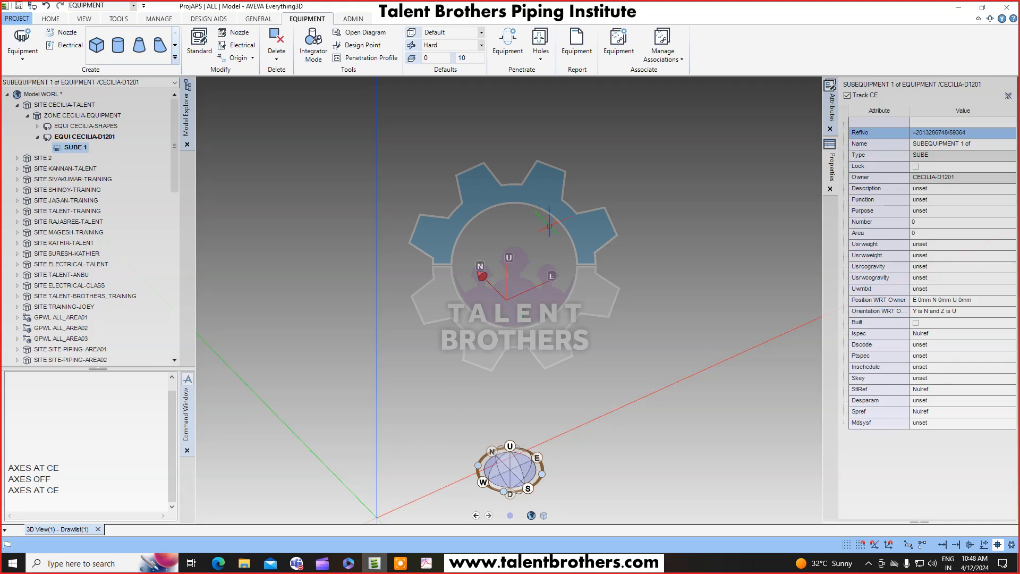
pyautogui.click(59, 149)
pyautogui.click(83, 149)
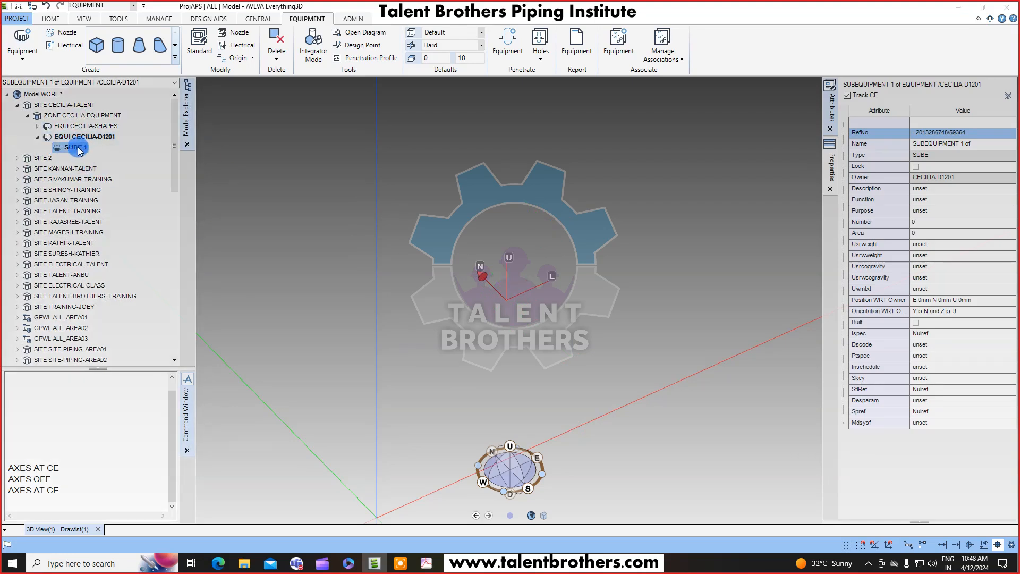
pyautogui.click(141, 51)
pyautogui.click(150, 200)
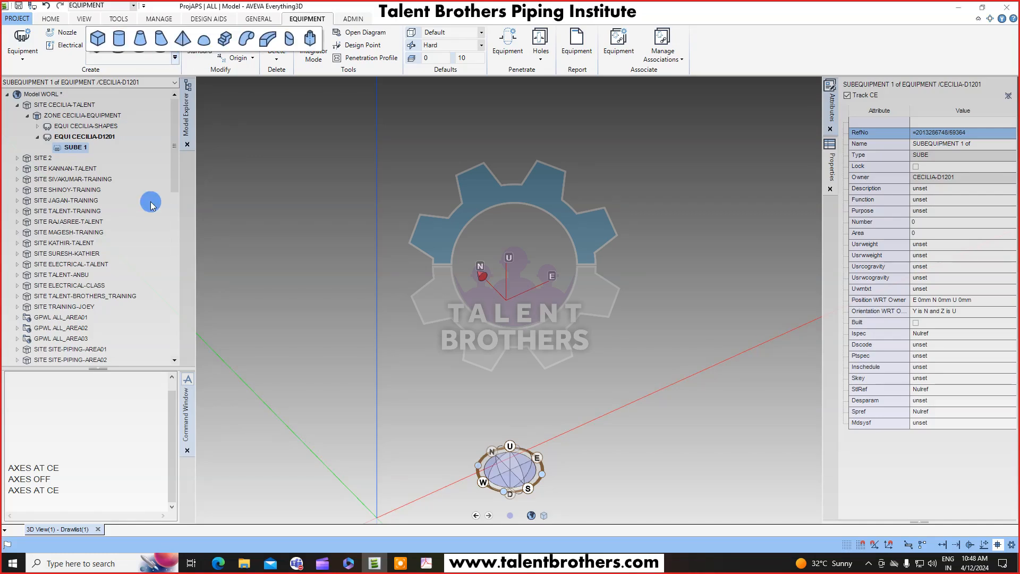
# Browse the primitives inside the CECILIA-SHAPES equipment, collapse it and reselect SUBE 1 under D1201.
pyautogui.click(38, 131)
pyautogui.click(37, 127)
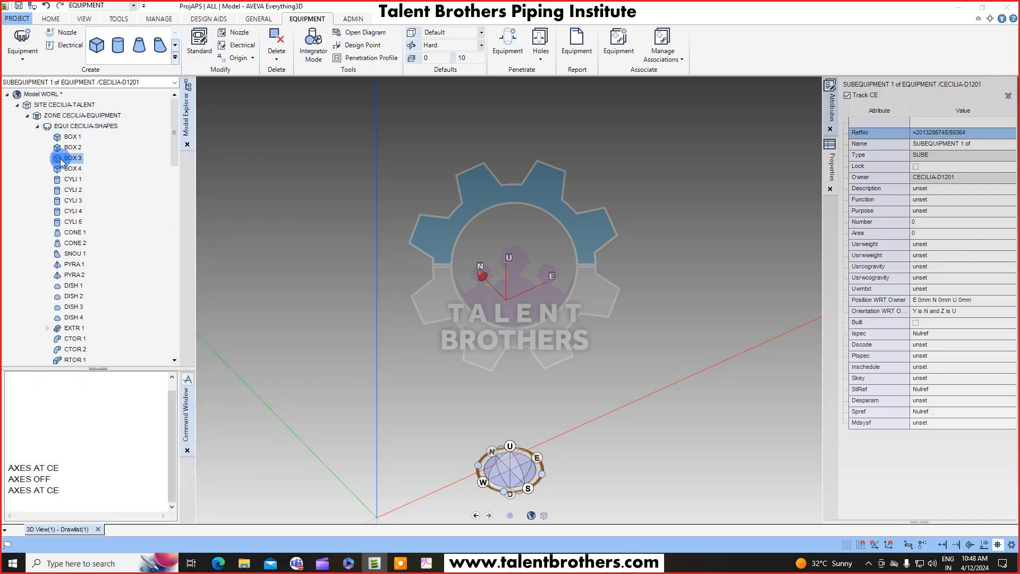
pyautogui.scroll(-3, 122, 216)
pyautogui.scroll(3, 115, 189)
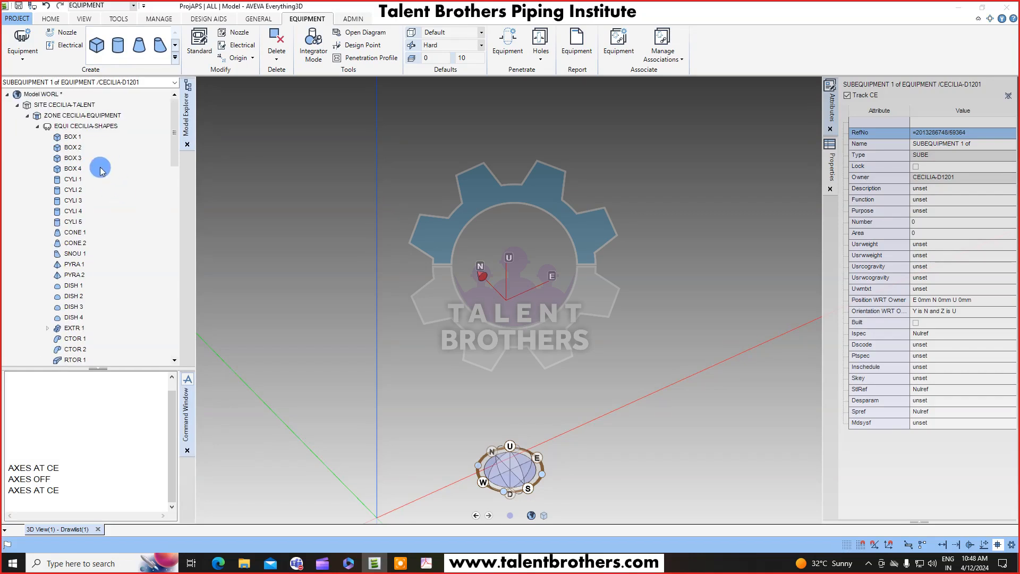
pyautogui.click(73, 243)
pyautogui.scroll(-2, 88, 247)
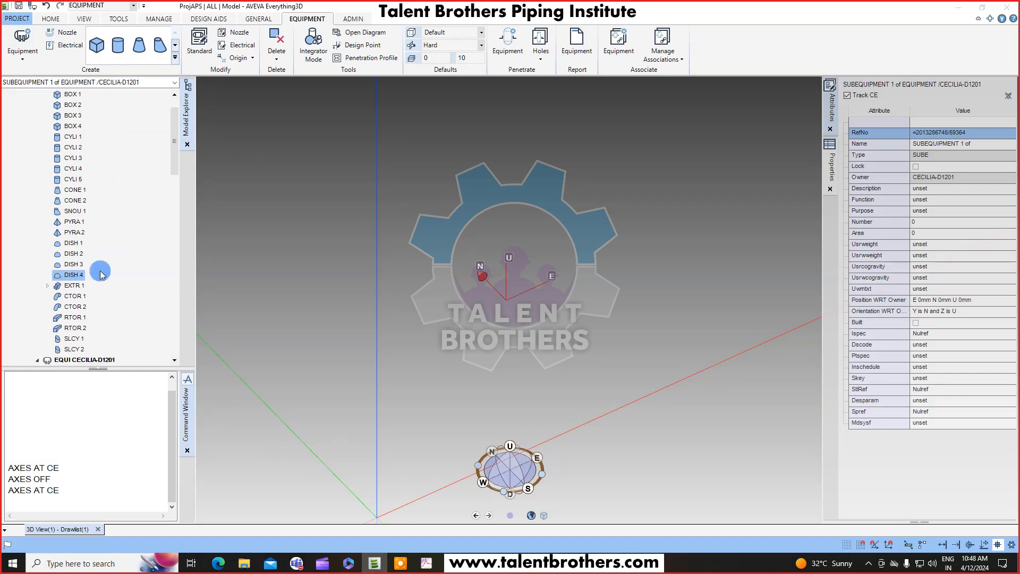
pyautogui.scroll(2, 71, 133)
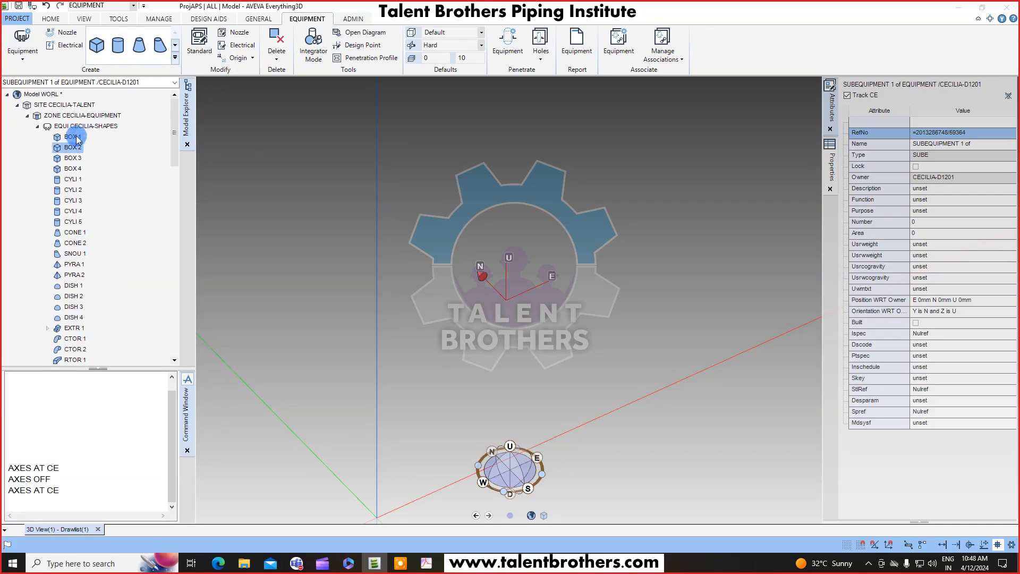
pyautogui.click(37, 127)
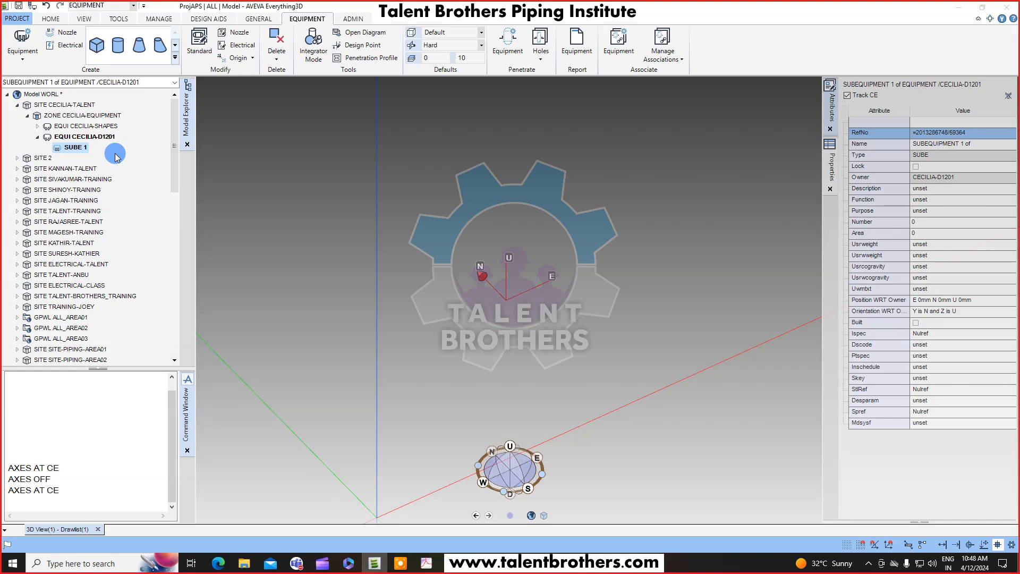
pyautogui.click(79, 137)
pyautogui.click(71, 148)
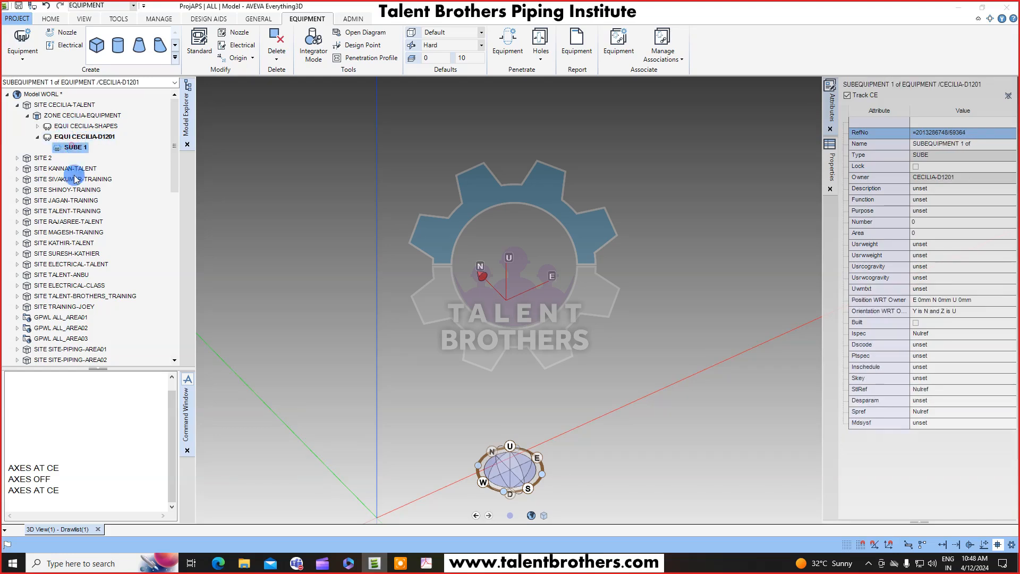
# Check the horizontal equipment drawing again and return to the model.
pyautogui.click(426, 563)
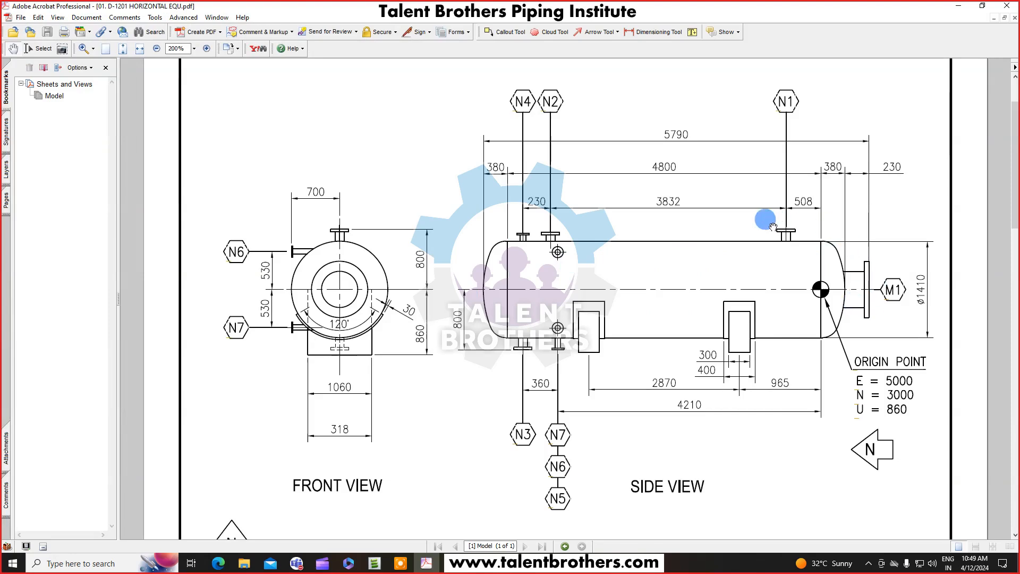
pyautogui.click(964, 7)
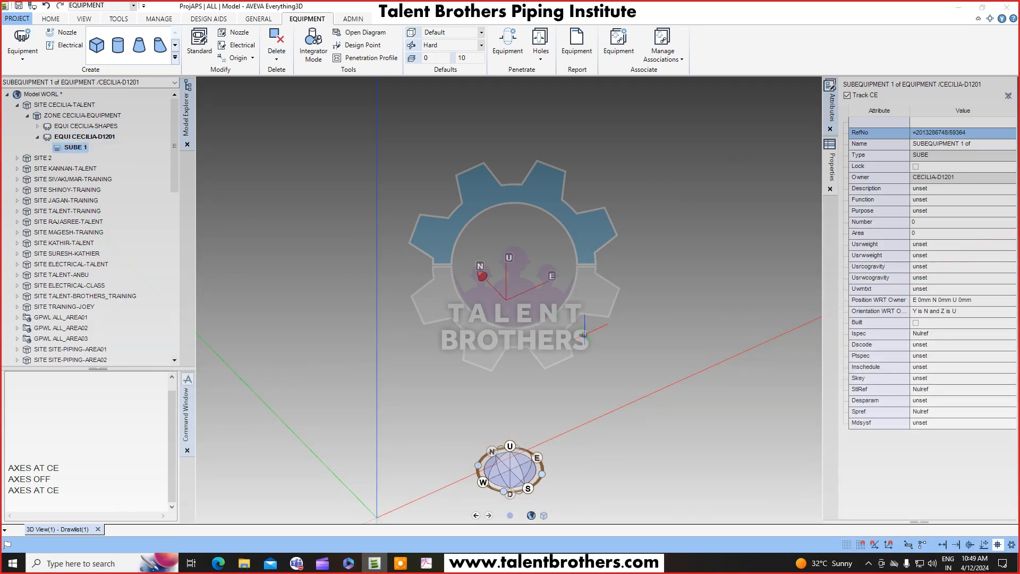
pyautogui.moveTo(584, 335); pyautogui.dragTo(604, 317, button='middle')
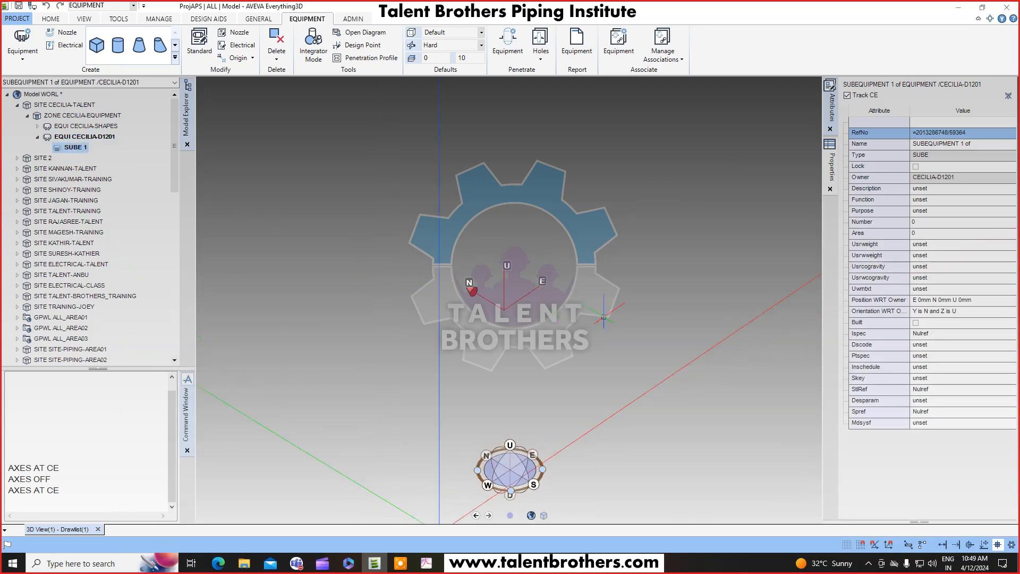
pyautogui.click(426, 563)
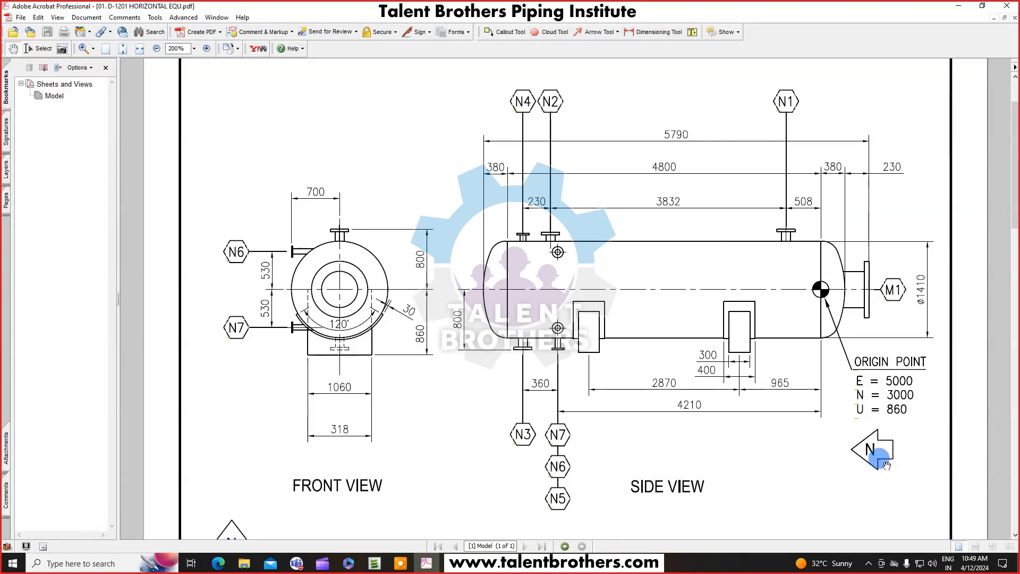
pyautogui.click(959, 6)
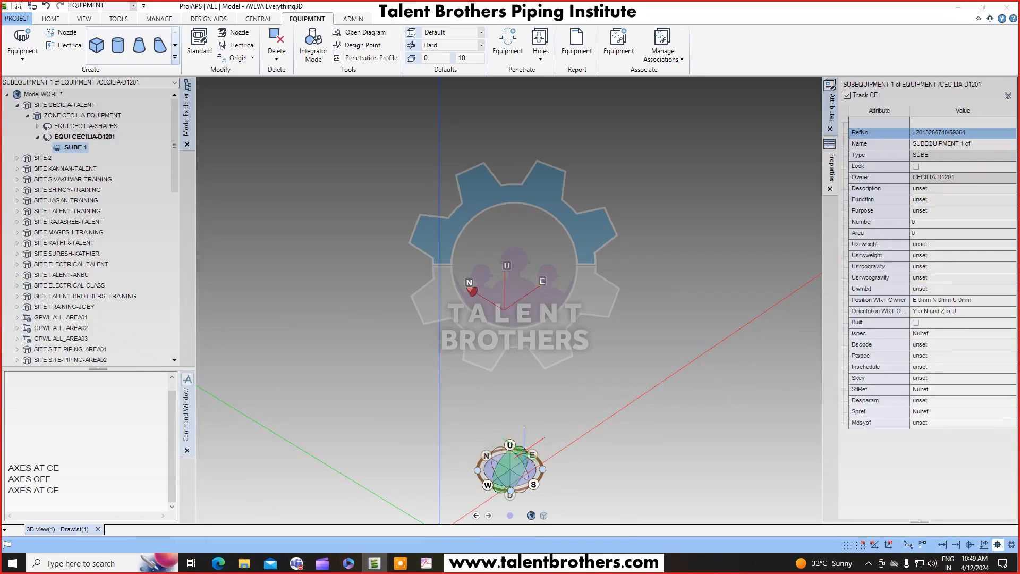
# Start a cylinder in SUBE 1 with its base centre at E 0 mm, N 0 mm and U 0 mm.
pyautogui.click(118, 45)
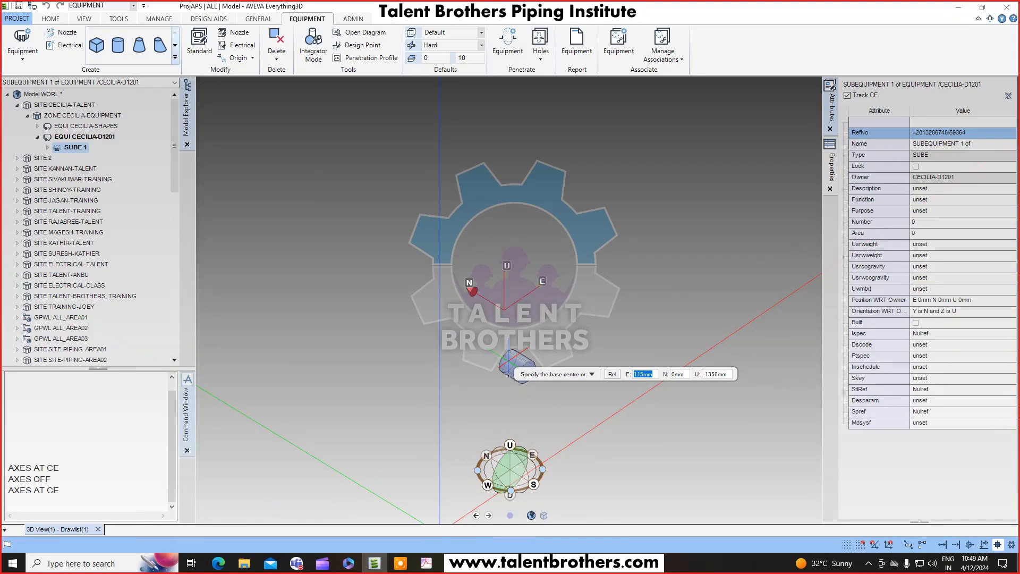
pyautogui.click(47, 148)
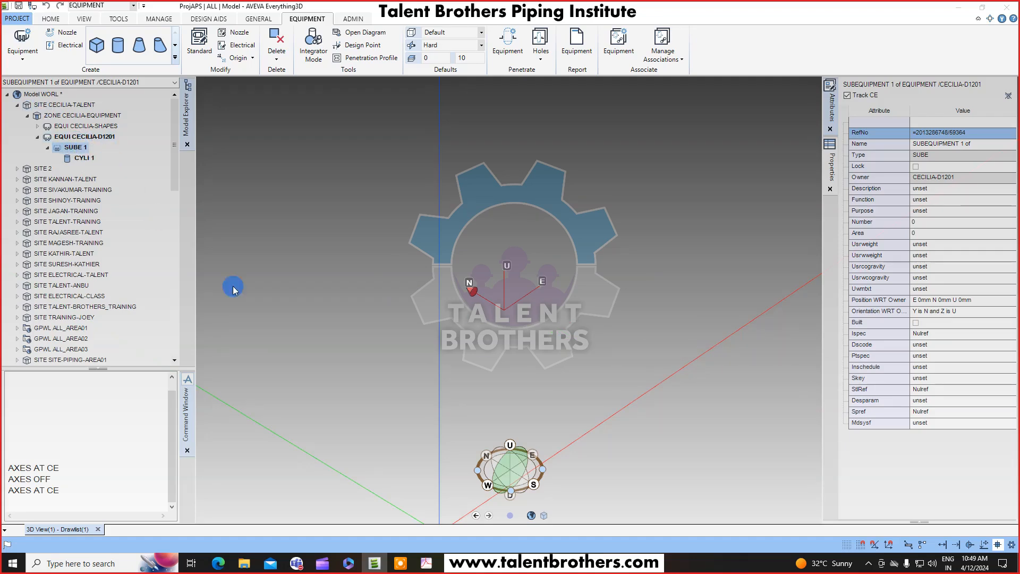
pyautogui.moveTo(601, 400); pyautogui.dragTo(591, 355, button='middle')
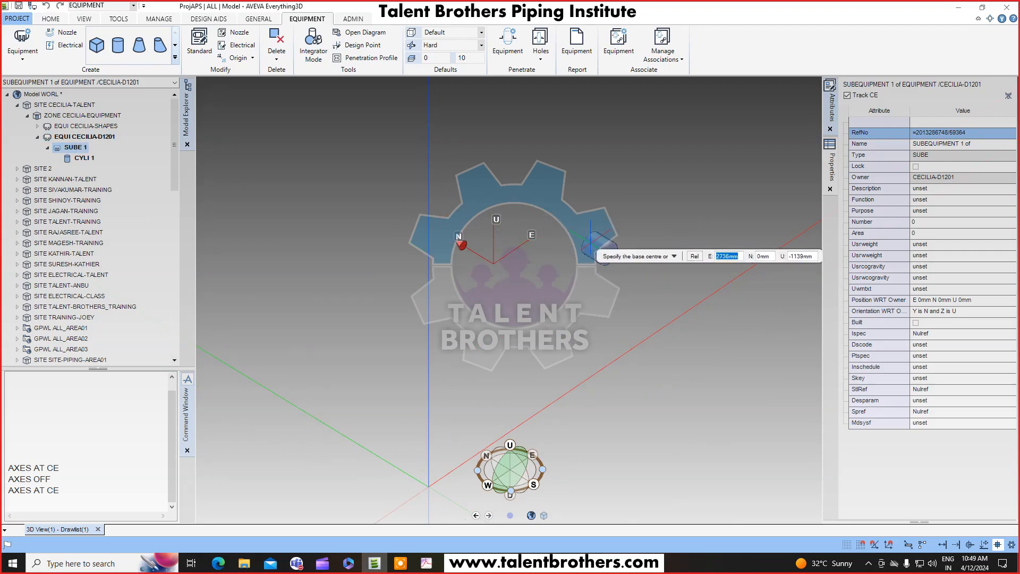
pyautogui.write('0')
pyautogui.press('Tab')
pyautogui.press('Tab')
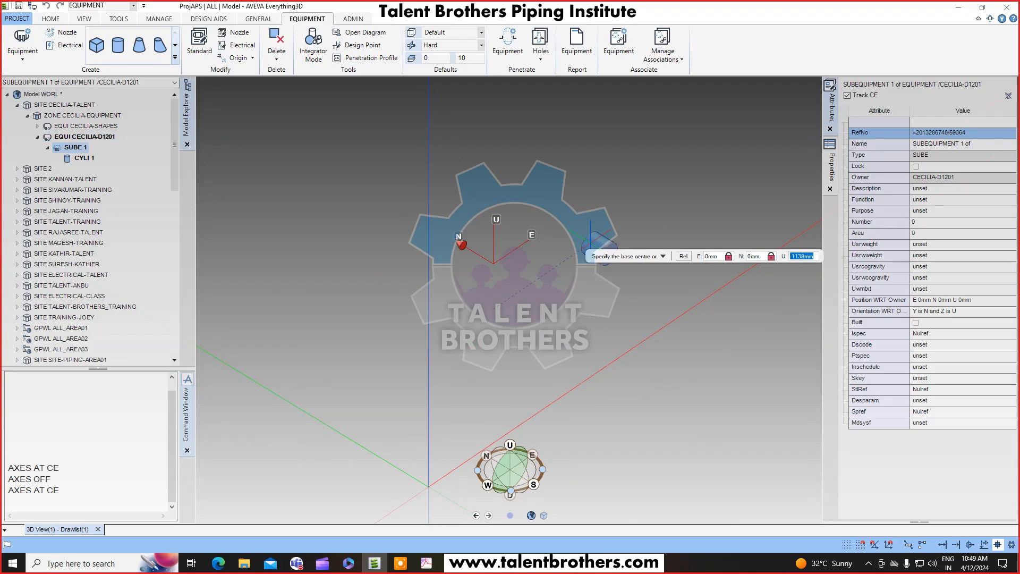
pyautogui.write('0')
pyautogui.press('Return')
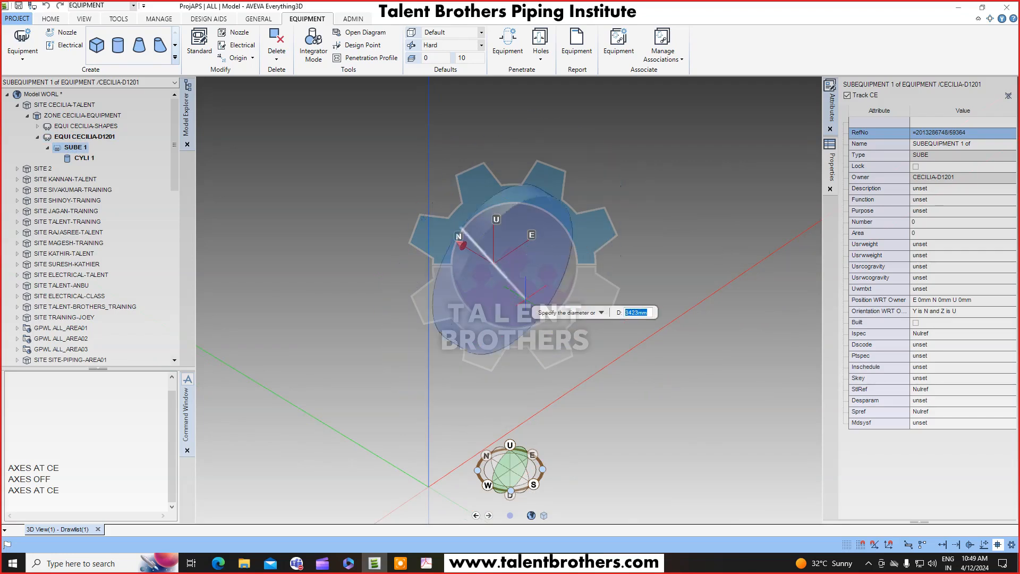
# Give the cylinder shell a diameter of 1410 mm and a height of -4800 mm, checking the drawing in between.
pyautogui.scroll(3, 503, 277)
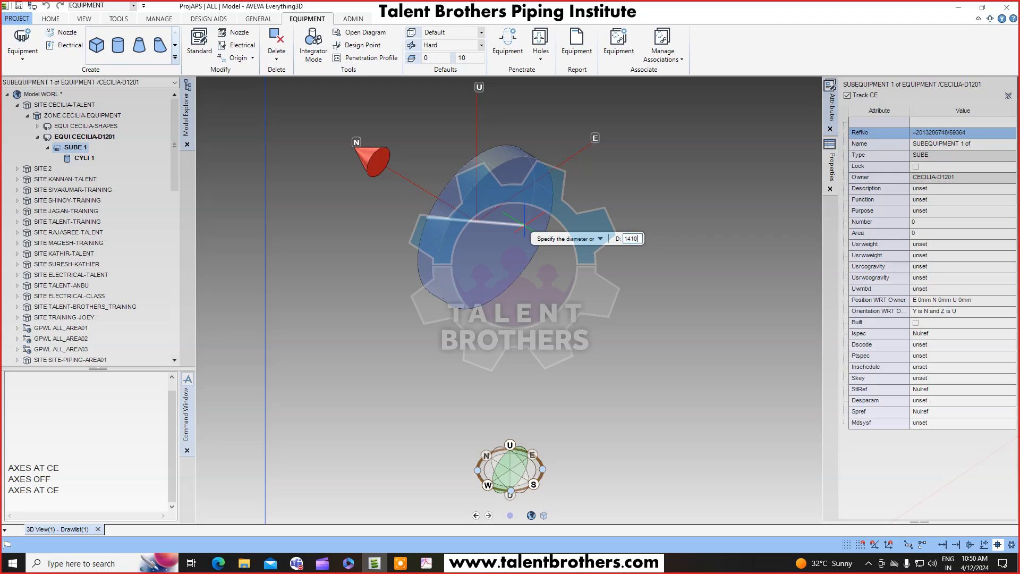
pyautogui.press('Return')
pyautogui.scroll(-2, 524, 229)
pyautogui.moveTo(521, 236); pyautogui.dragTo(481, 240, button='middle')
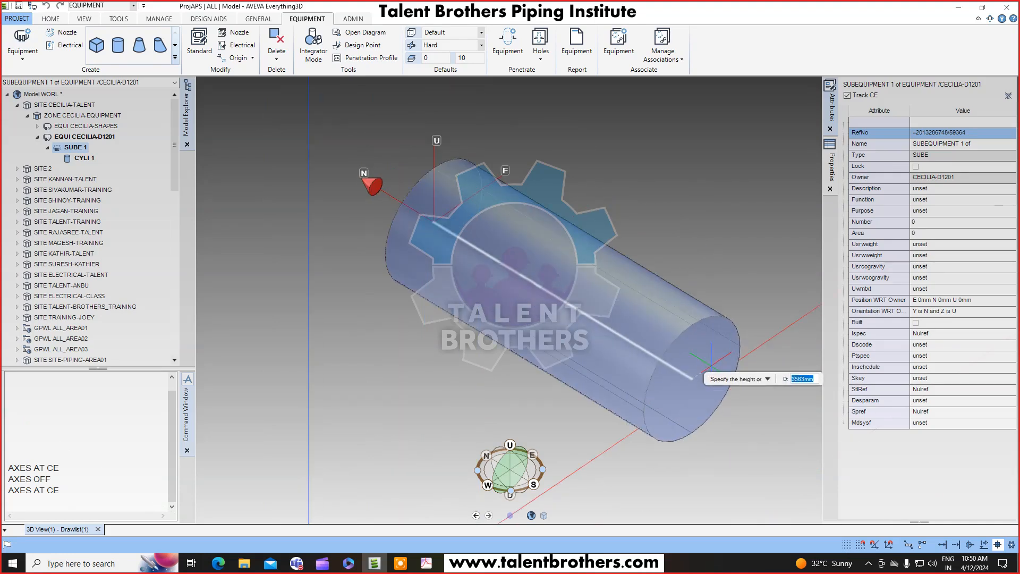
pyautogui.scroll(-2, 319, 138)
pyautogui.moveTo(324, 140); pyautogui.dragTo(644, 277, button='middle')
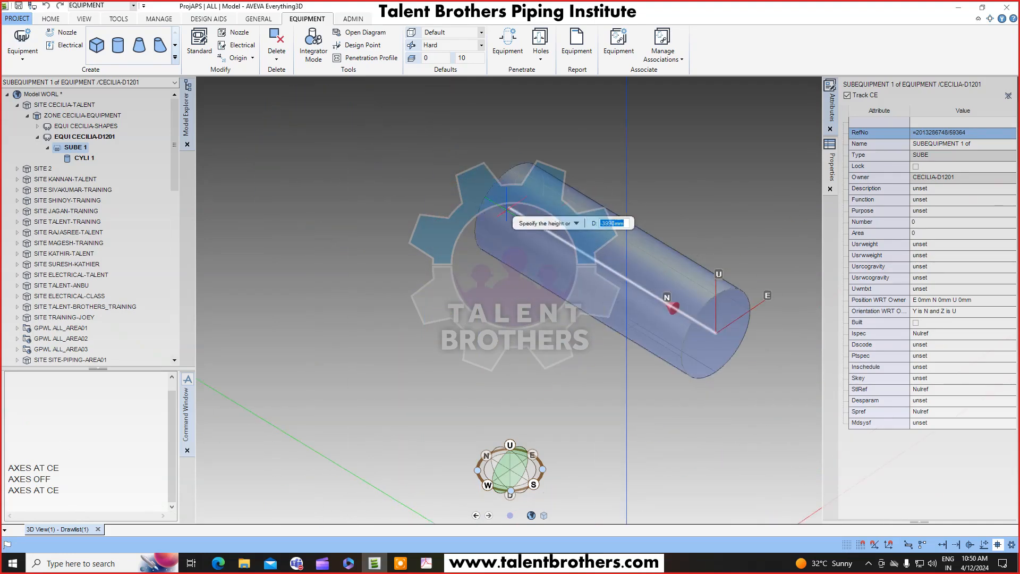
pyautogui.click(426, 562)
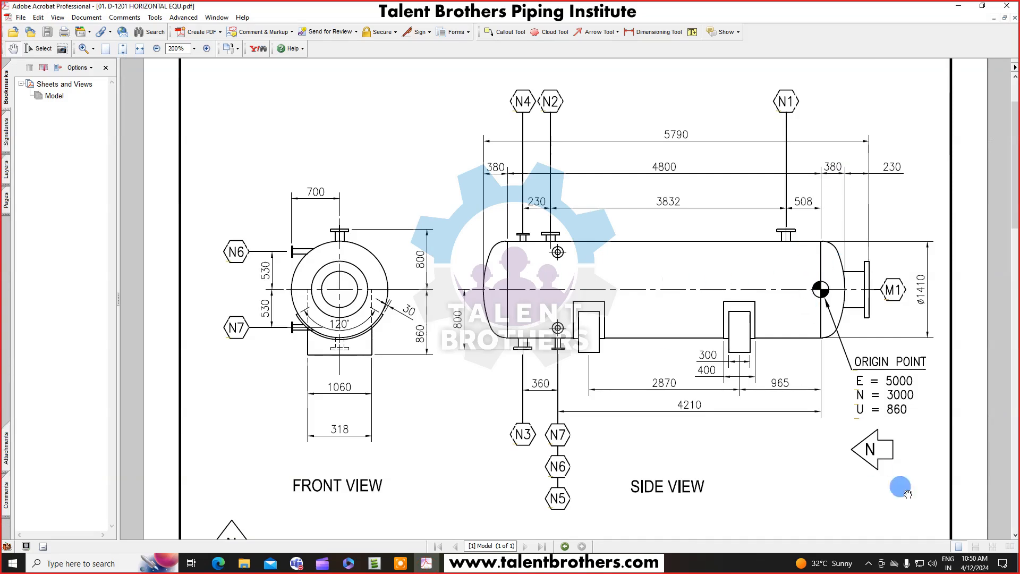
pyautogui.click(958, 6)
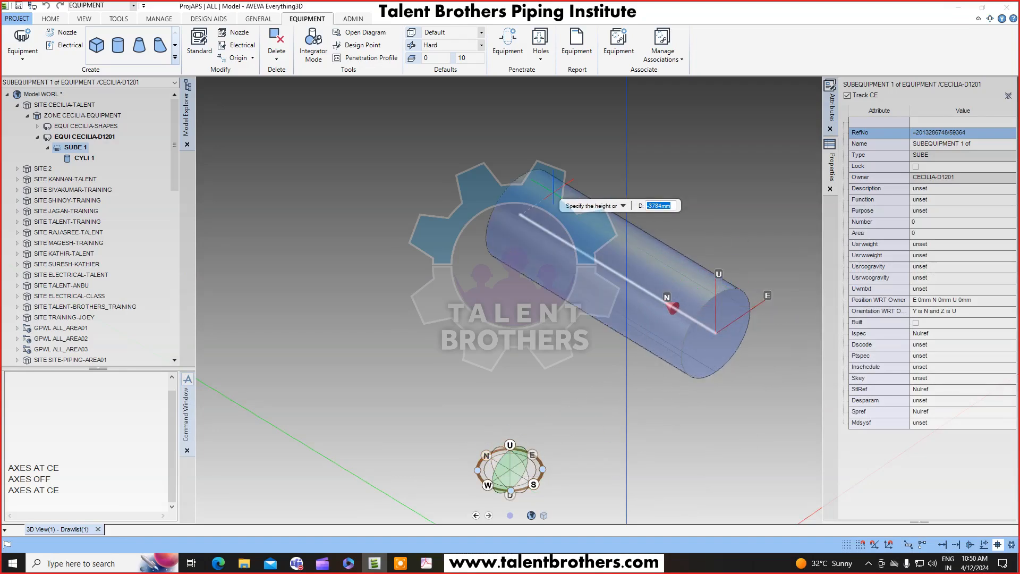
pyautogui.press('Escape')
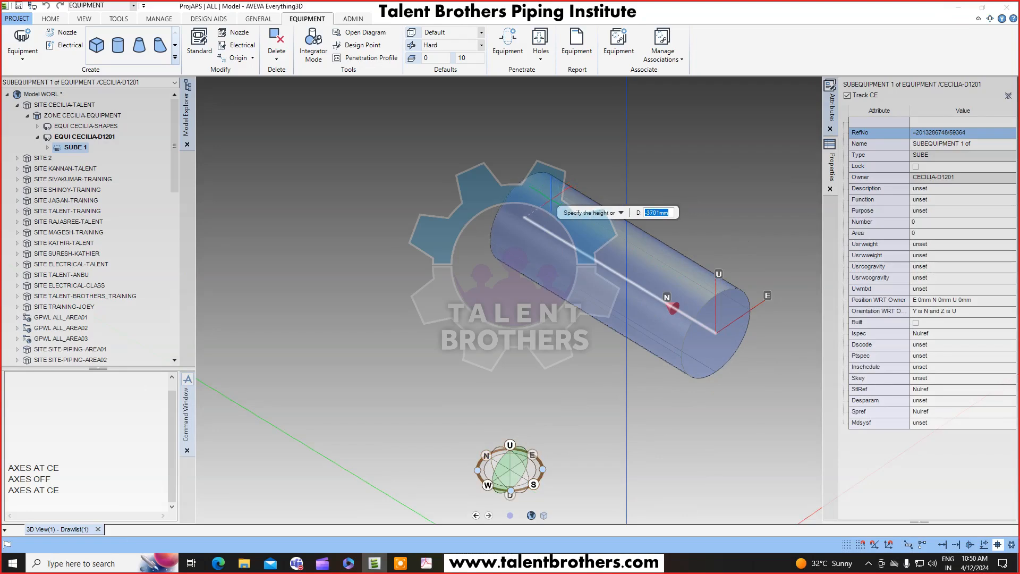
pyautogui.middleClick(613, 218)
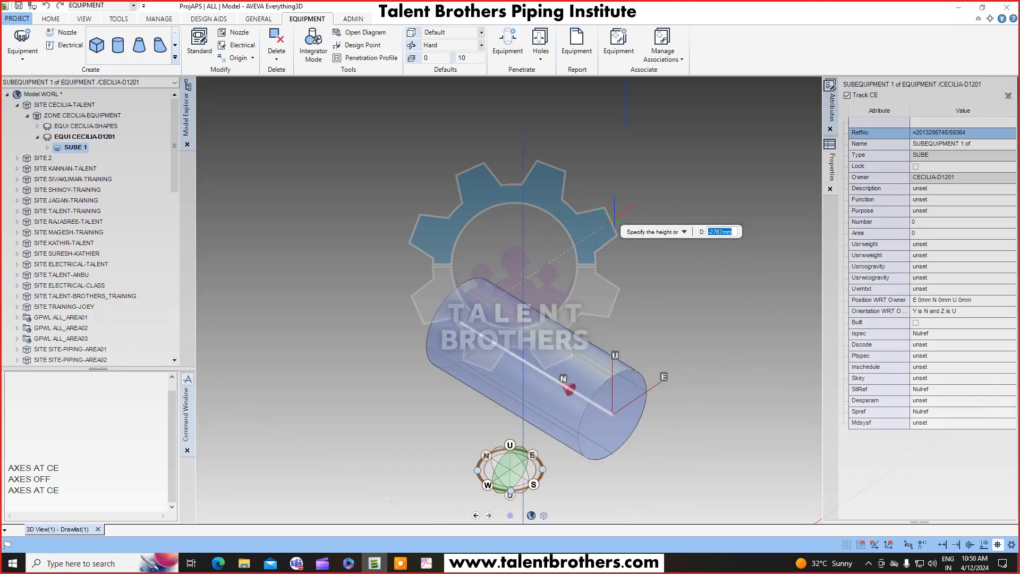
pyautogui.write('-4800')
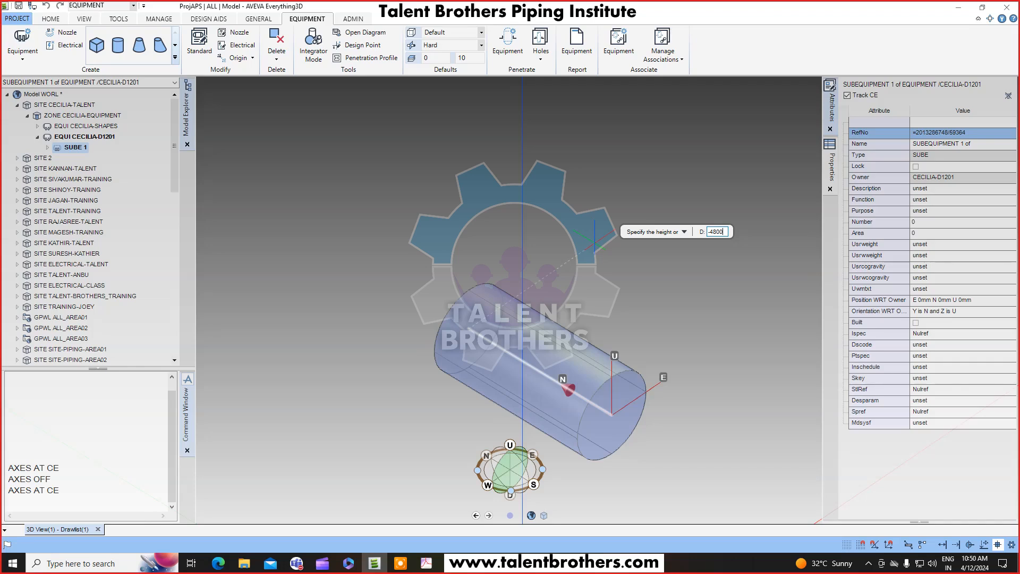
pyautogui.press('Return')
# Compare the new shell against the side view dimensions on the equipment drawing.
pyautogui.scroll(-3, 550, 302)
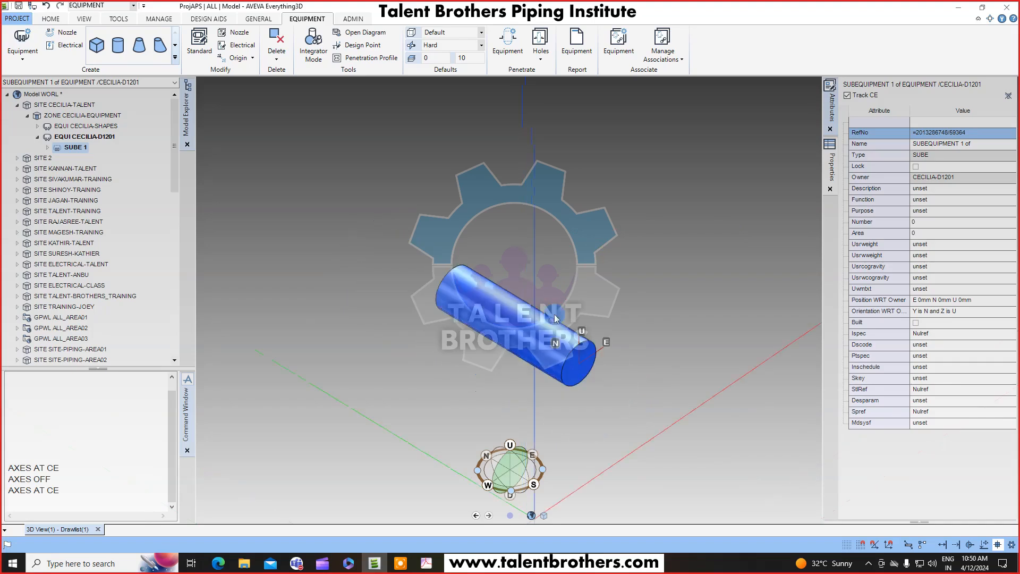
pyautogui.moveTo(552, 303); pyautogui.dragTo(565, 287, button='middle')
pyautogui.click(428, 563)
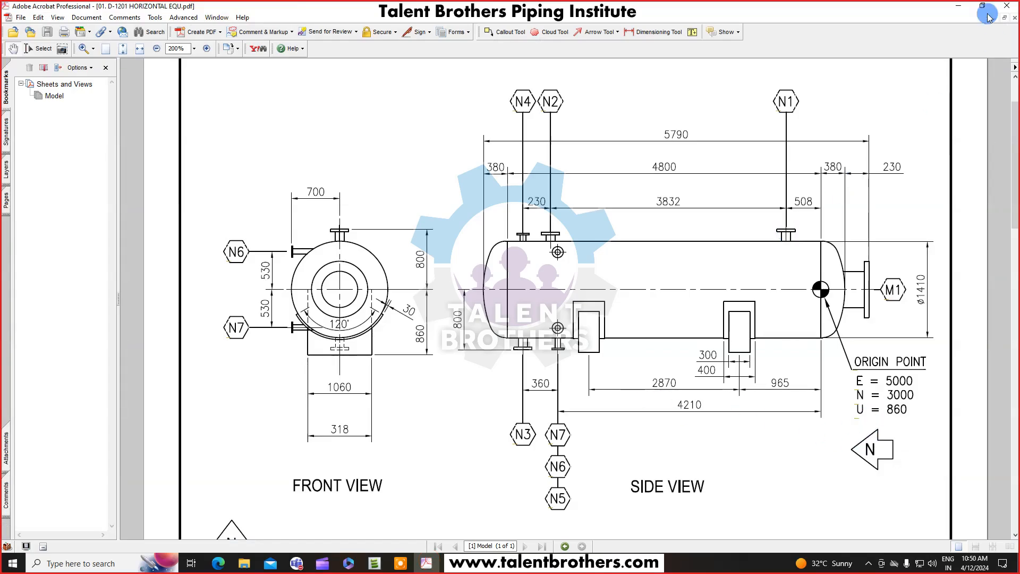
pyautogui.click(959, 6)
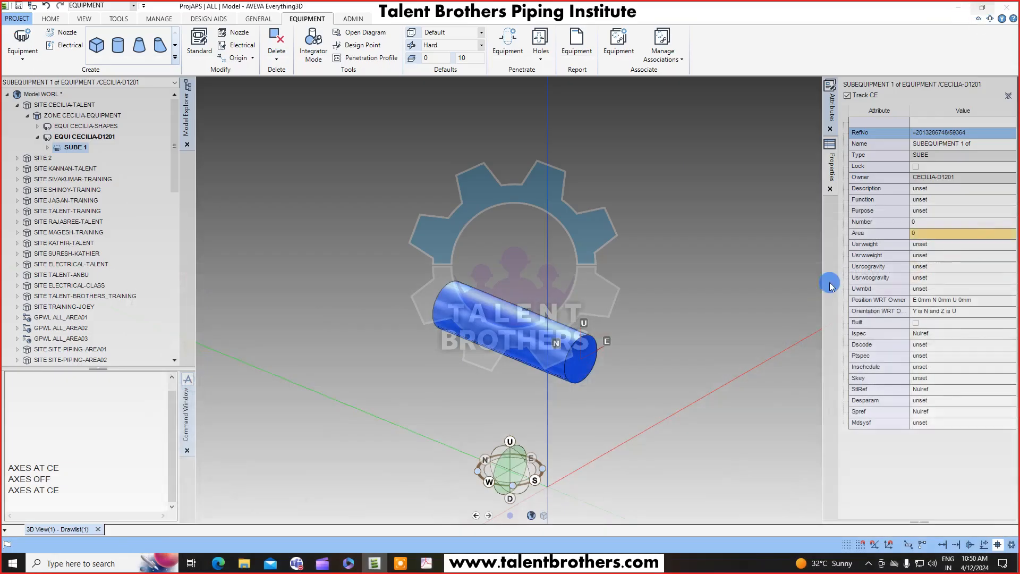
pyautogui.click(427, 563)
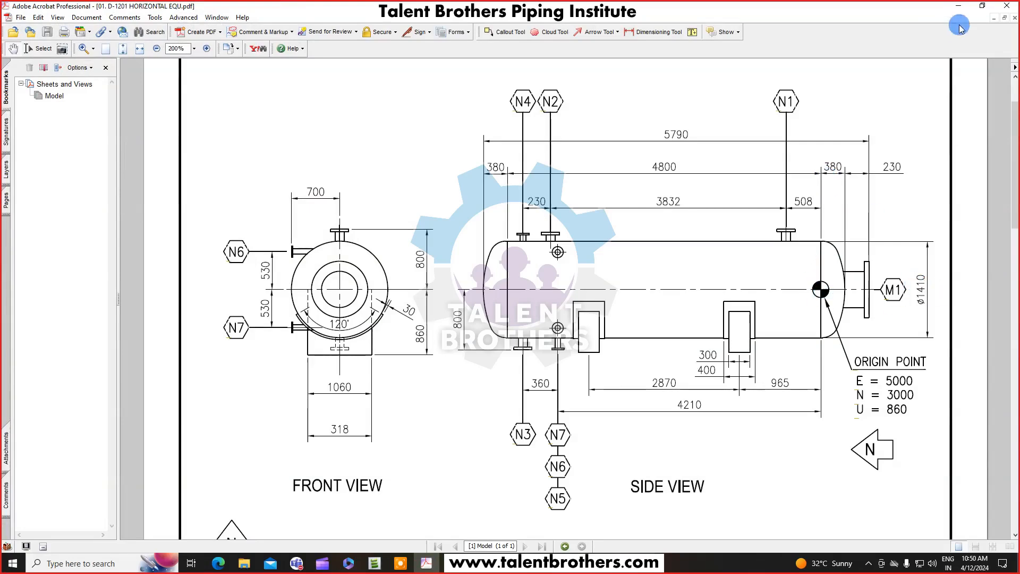
pyautogui.click(956, 6)
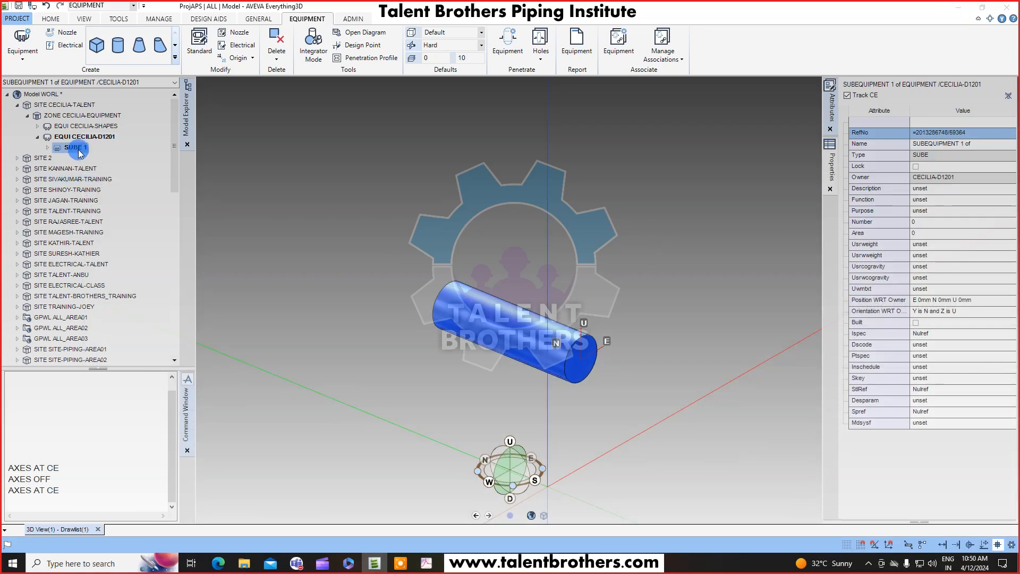
# Select the cylinder and start a dish primitive with its base centre snapped to the cylinder's end face.
pyautogui.doubleClick(68, 147)
pyautogui.click(81, 159)
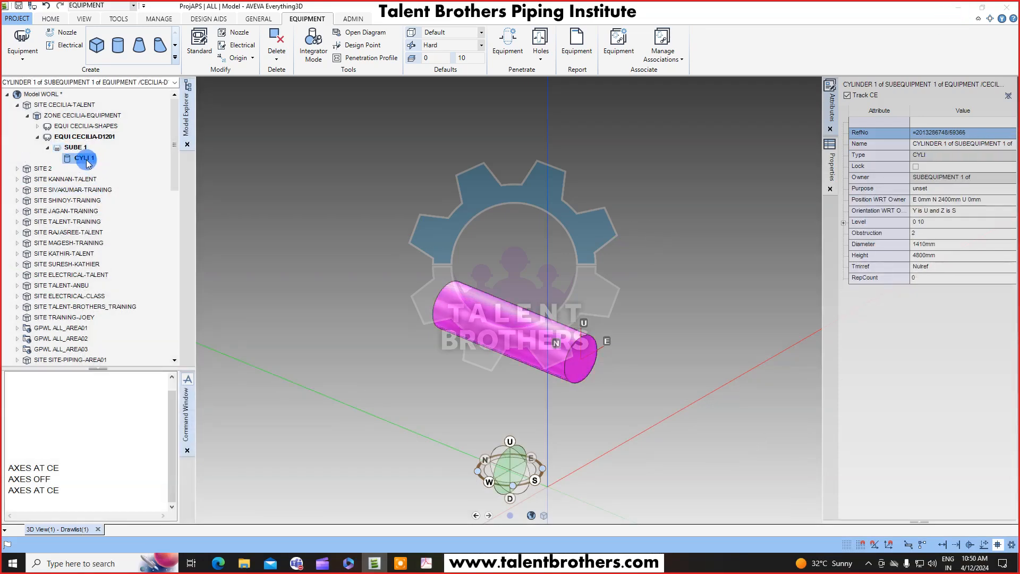
pyautogui.click(175, 57)
pyautogui.click(204, 39)
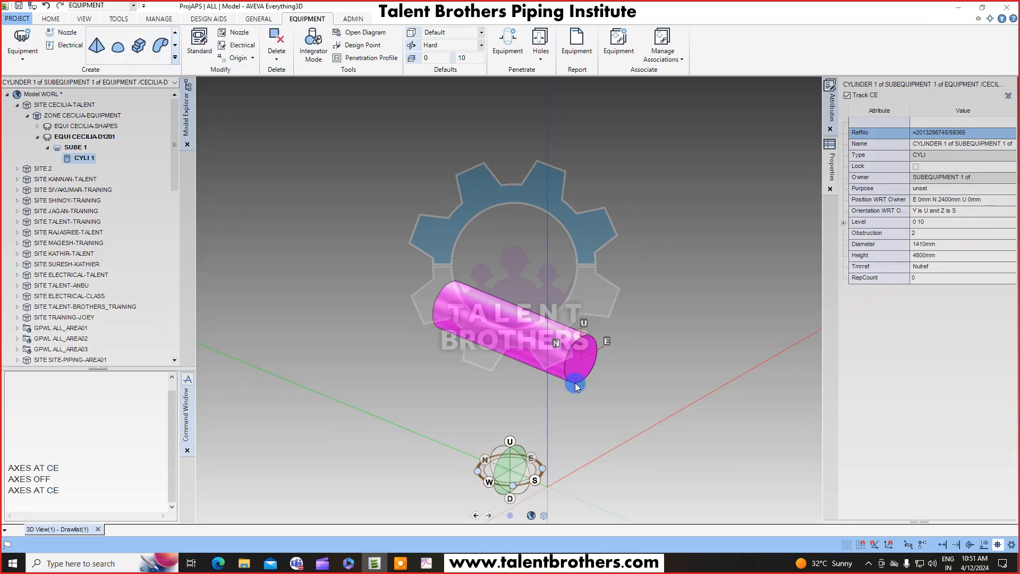
pyautogui.scroll(5, 598, 391)
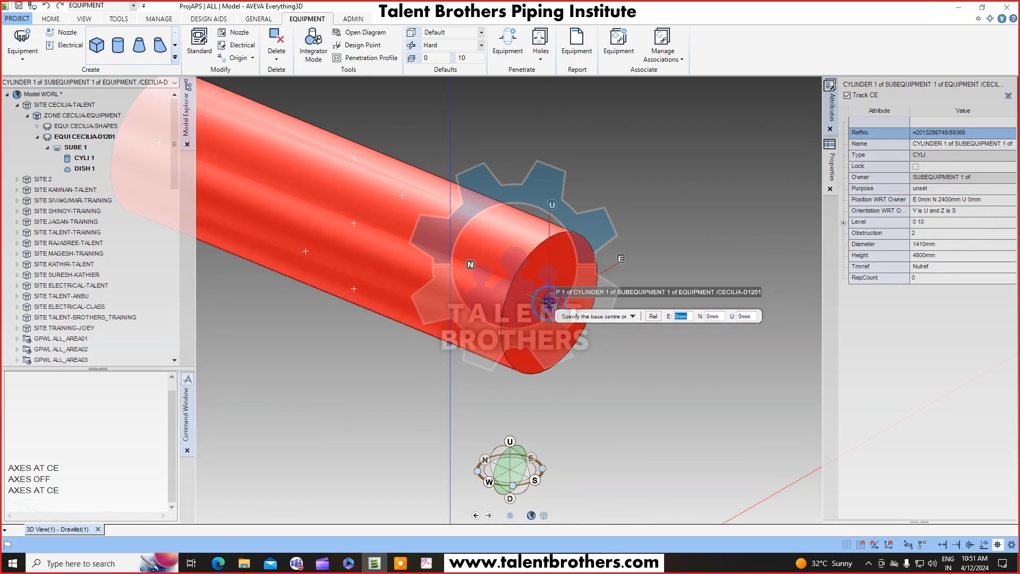
pyautogui.click(549, 302)
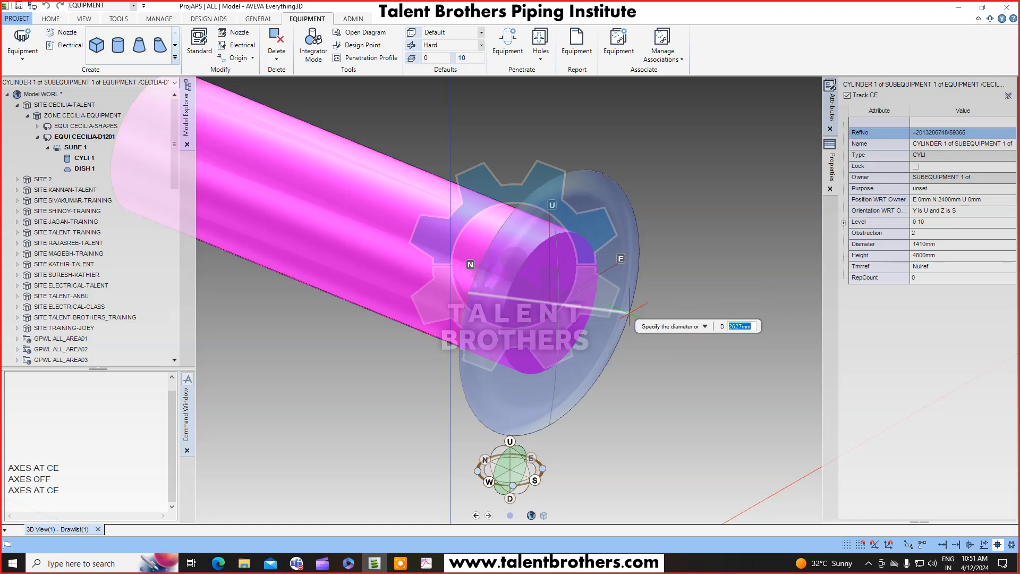
# Give the dish a diameter of 1410 mm and a height of 380 mm.
pyautogui.write('1')
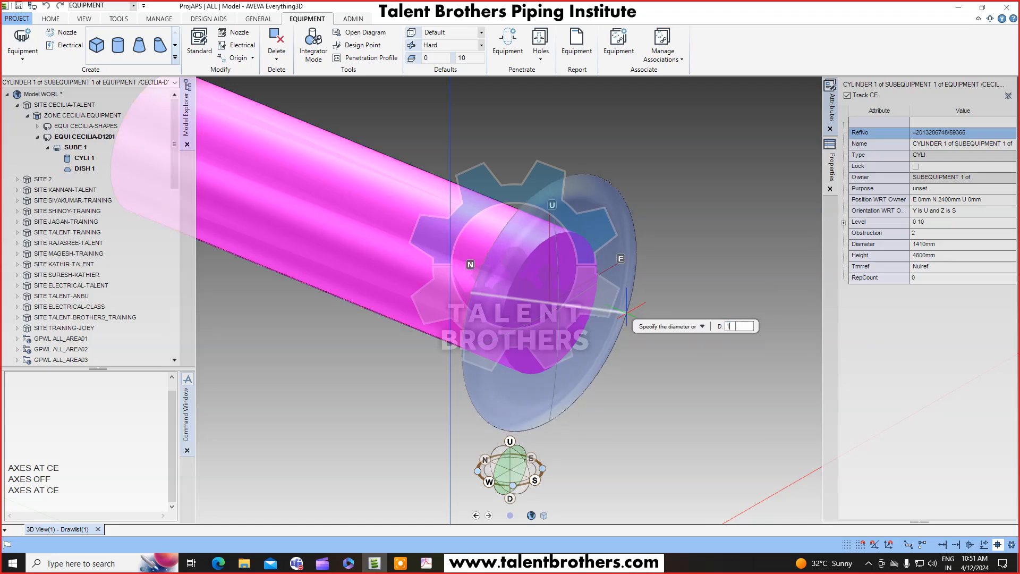
pyautogui.write('410')
pyautogui.press('Return')
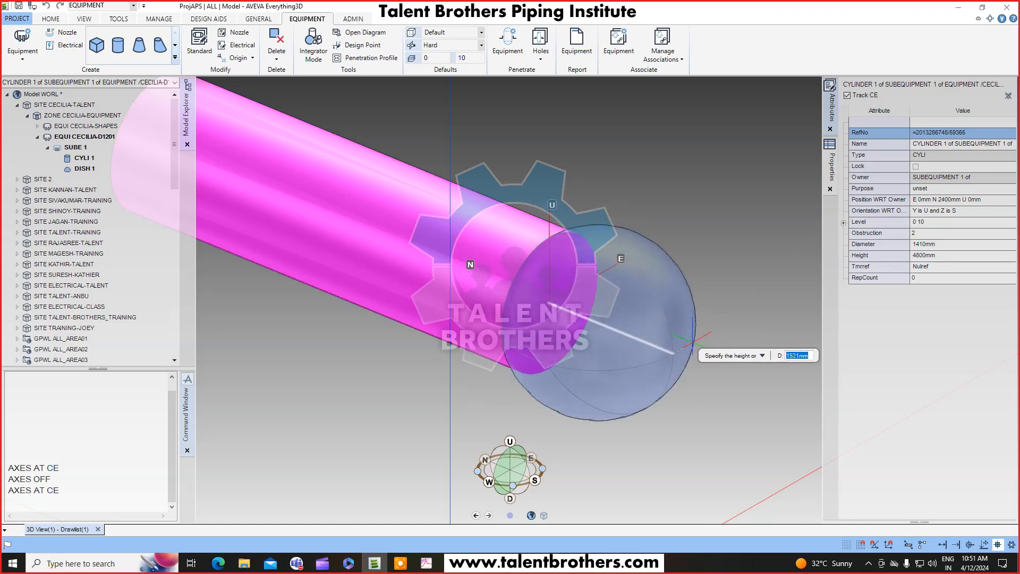
pyautogui.write('380')
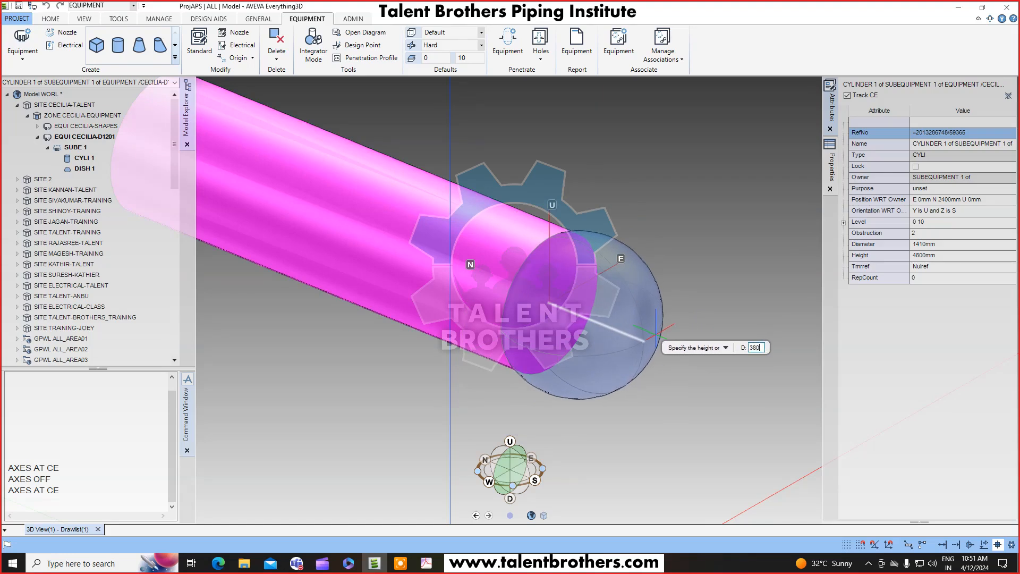
pyautogui.press('Return')
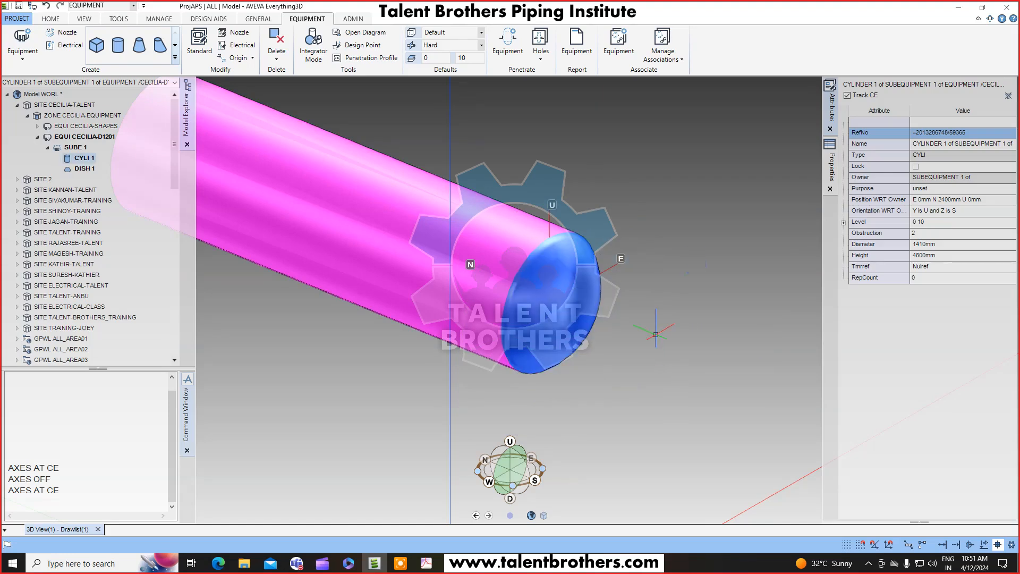
# View the dished end from the side and compare it with the drawing.
pyautogui.rightClick(695, 265)
pyautogui.click(692, 230)
pyautogui.click(663, 269)
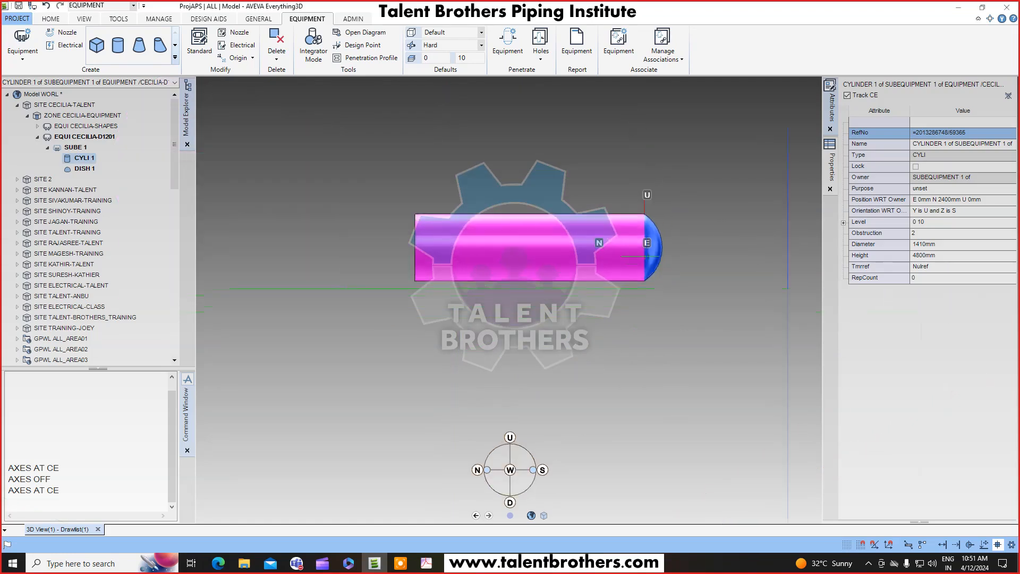
pyautogui.click(405, 568)
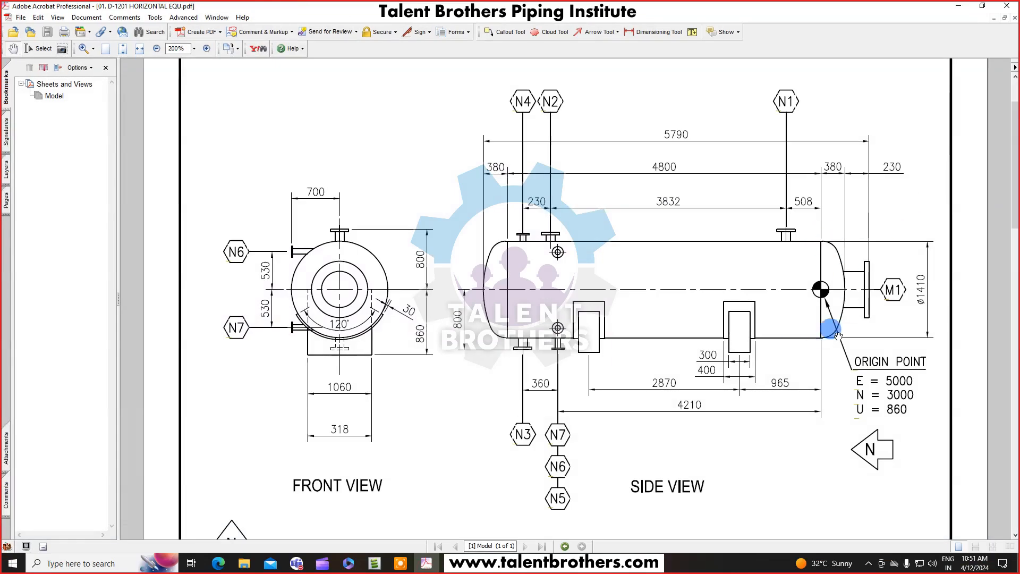
pyautogui.click(957, 7)
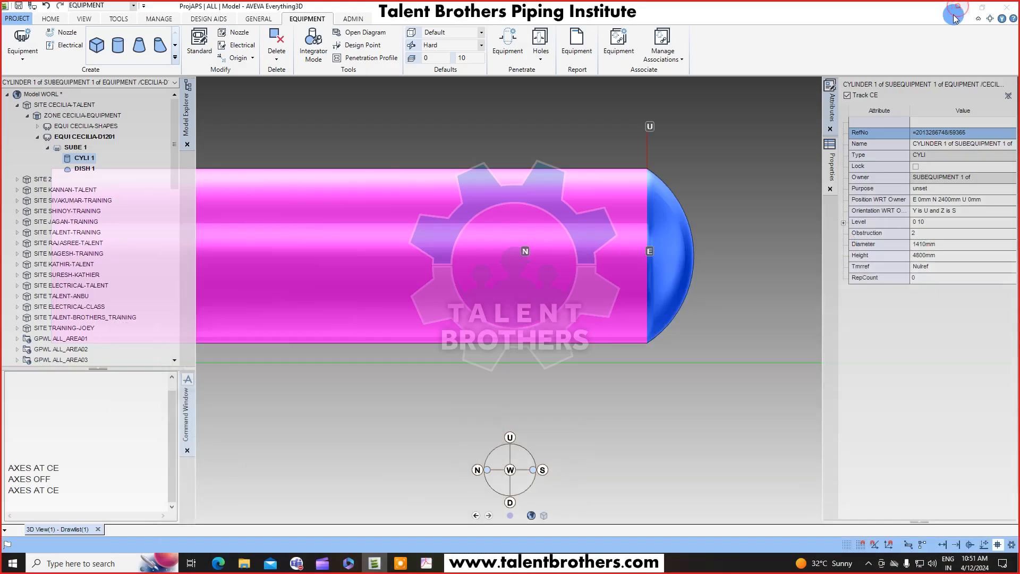
# Inspect the dish's attributes, including its position, diameter, height and radius.
pyautogui.keyDown('ctrl'); pyautogui.click(85, 169); pyautogui.keyUp('ctrl')
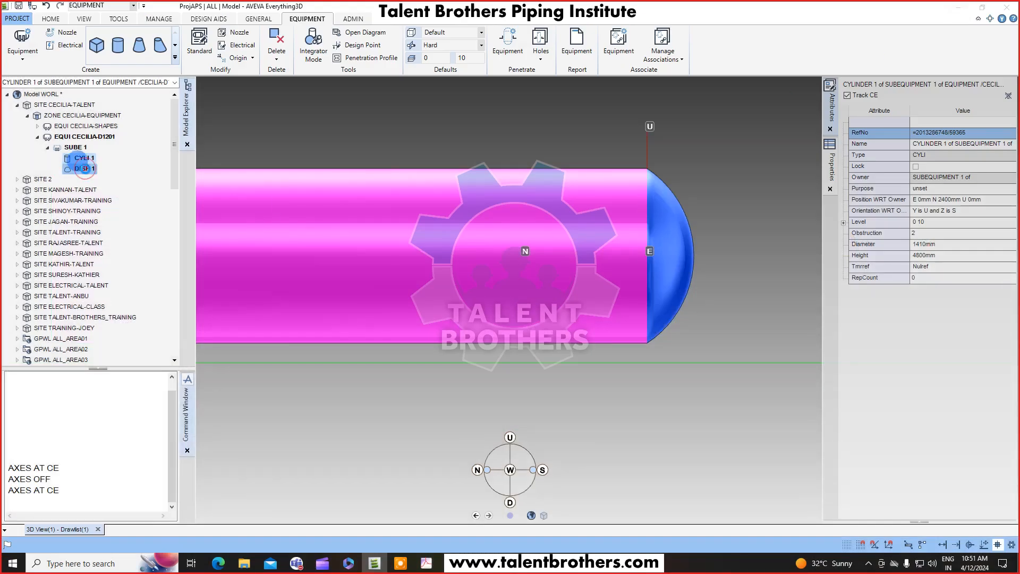
pyautogui.click(829, 129)
pyautogui.click(833, 169)
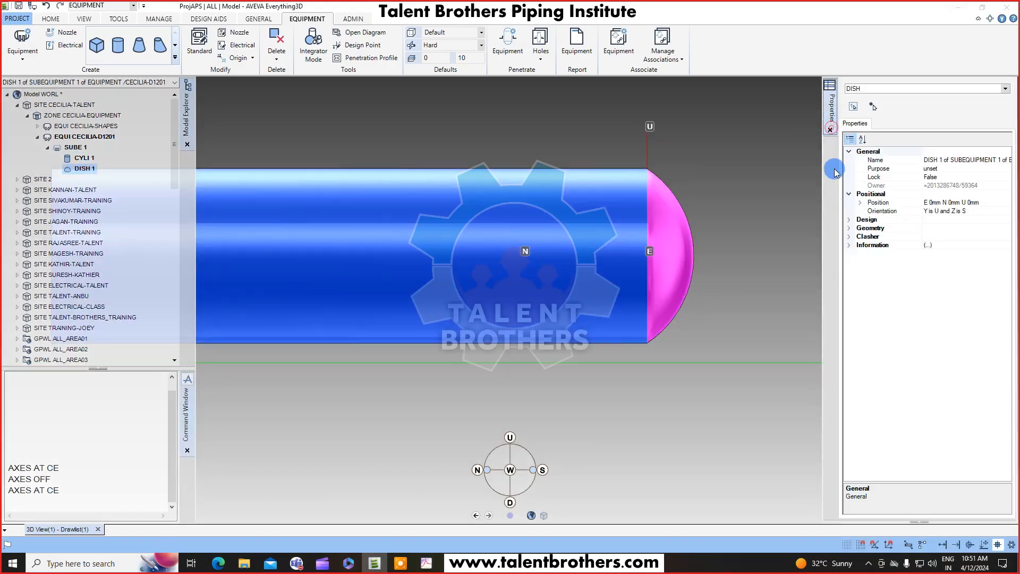
pyautogui.rightClick(87, 169)
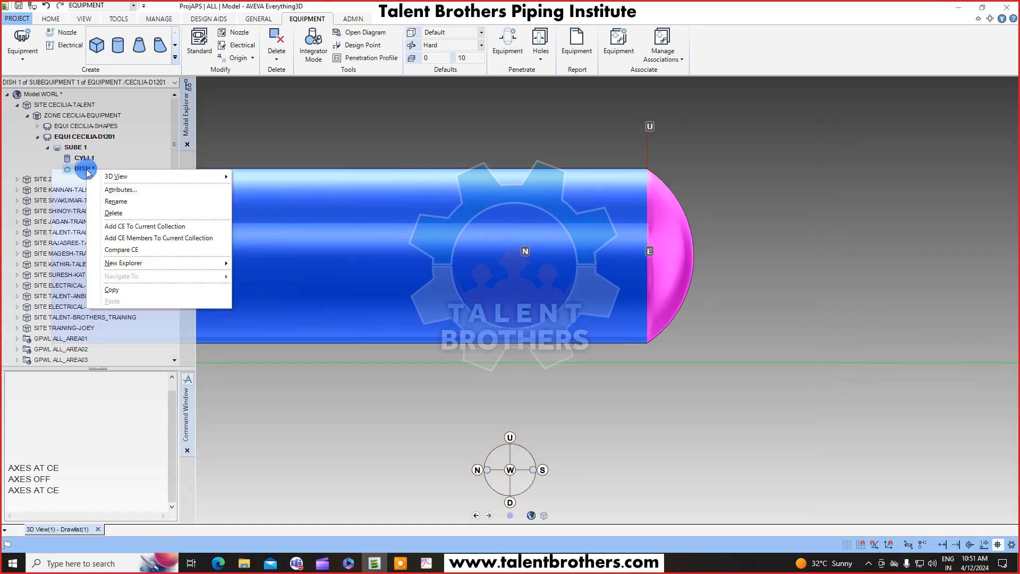
pyautogui.click(120, 190)
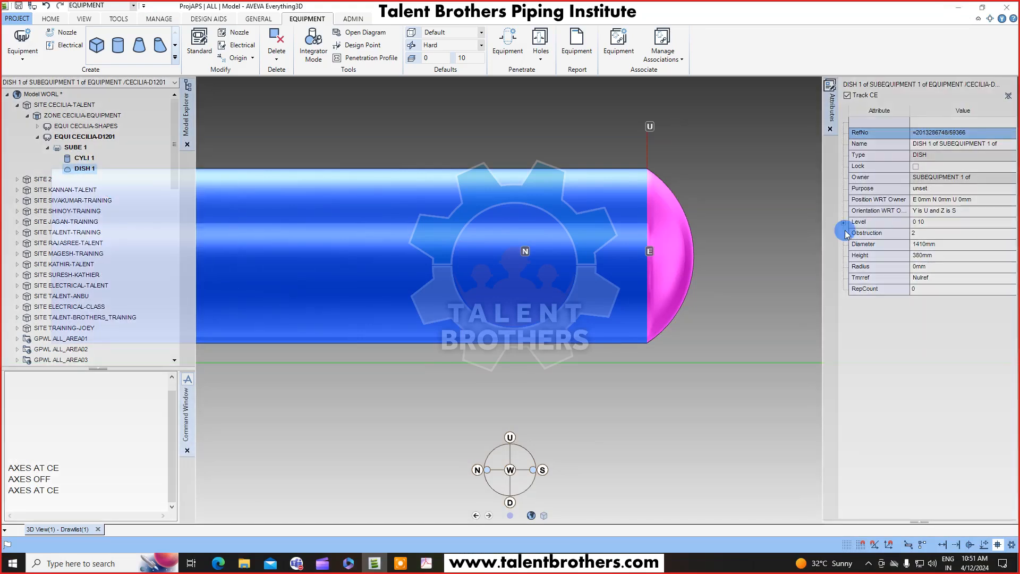
pyautogui.click(856, 95)
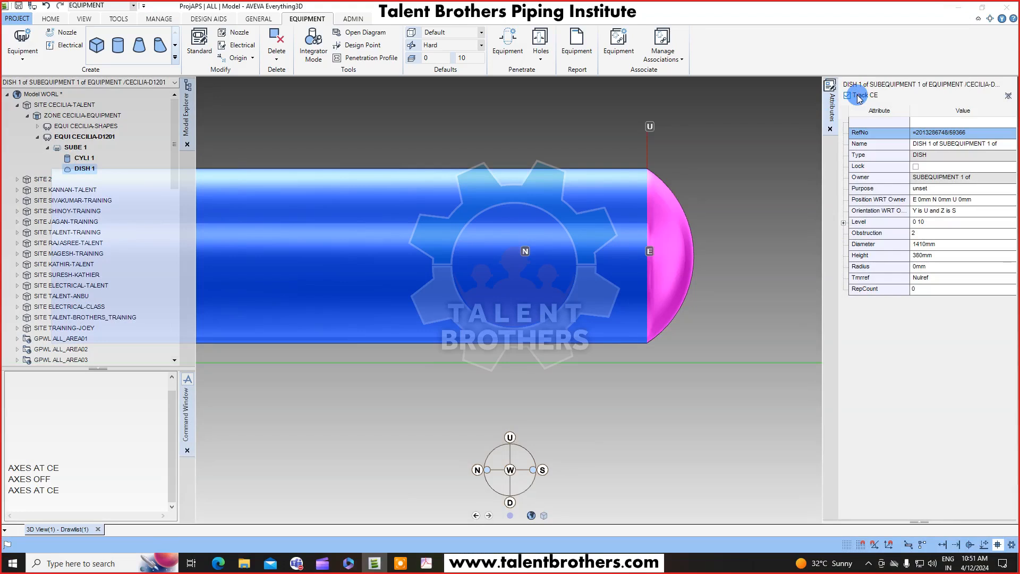
pyautogui.click(82, 157)
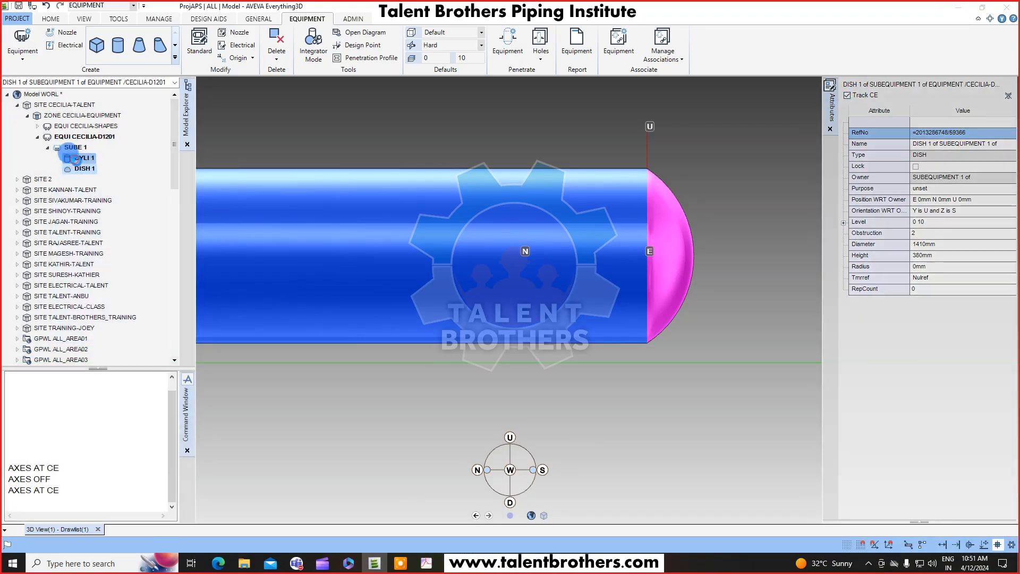
pyautogui.click(82, 169)
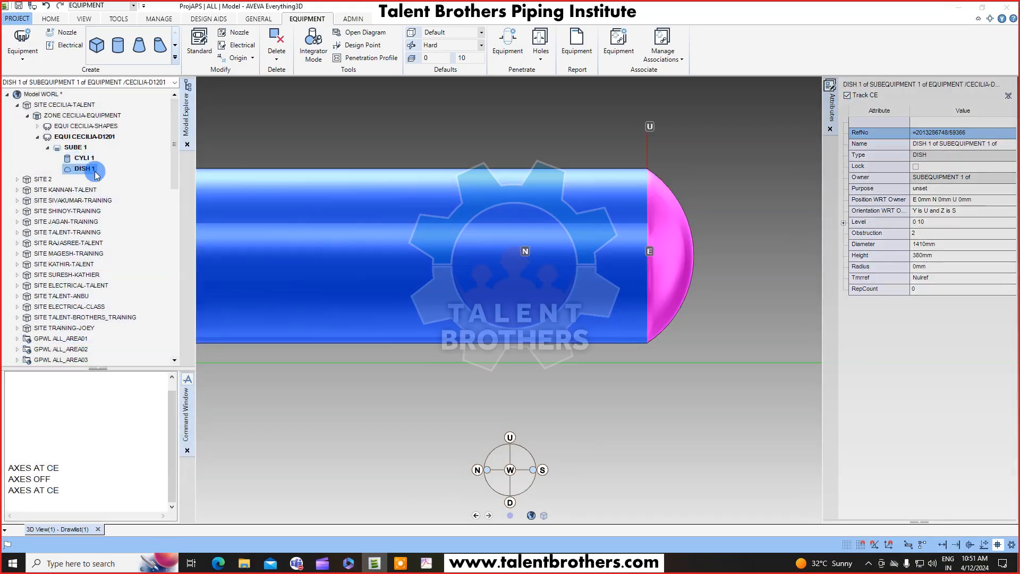
pyautogui.click(964, 255)
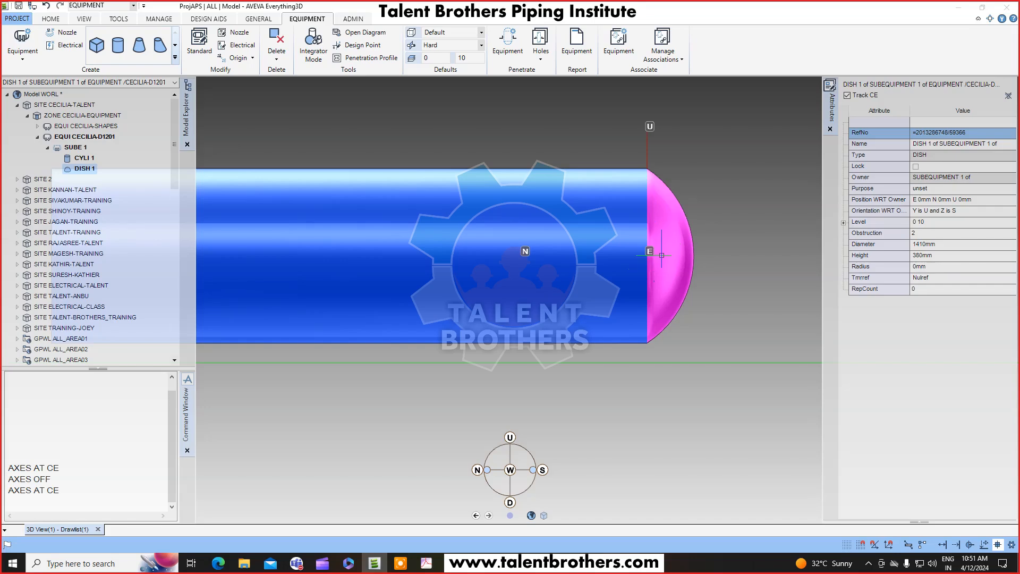
pyautogui.click(936, 249)
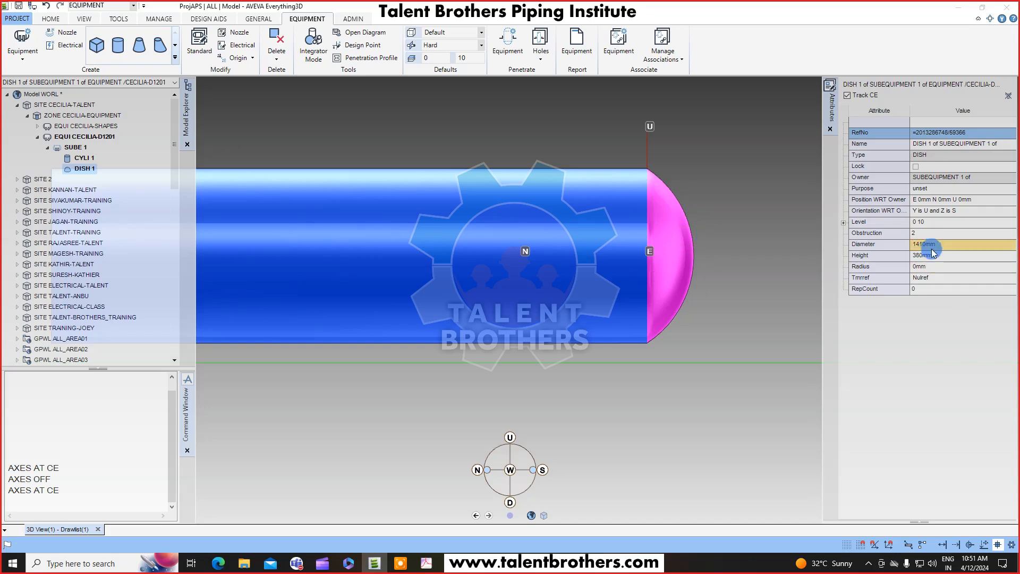
pyautogui.click(932, 256)
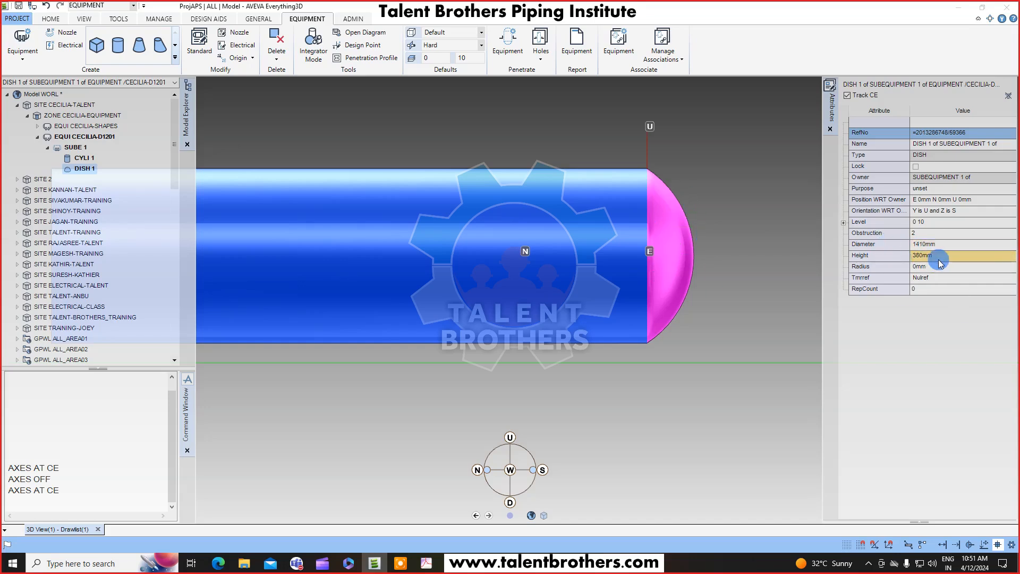
pyautogui.click(857, 277)
pyautogui.click(919, 267)
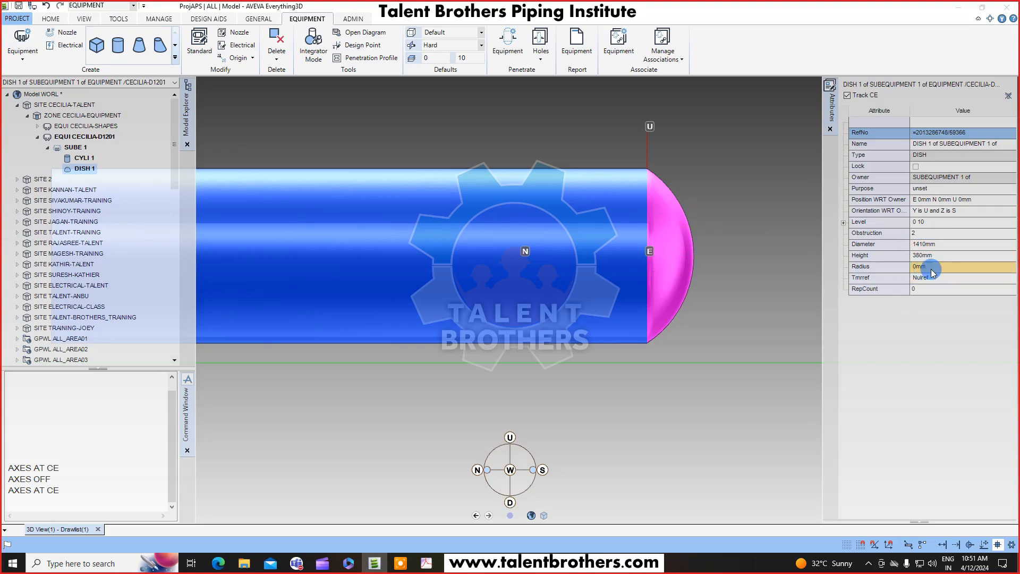
# Experiment with the dish's knuckle radius, trying 0, 1 and 50 mm, and settle on a radius of 100 mm.
pyautogui.scroll(3, 698, 184)
pyautogui.click(933, 273)
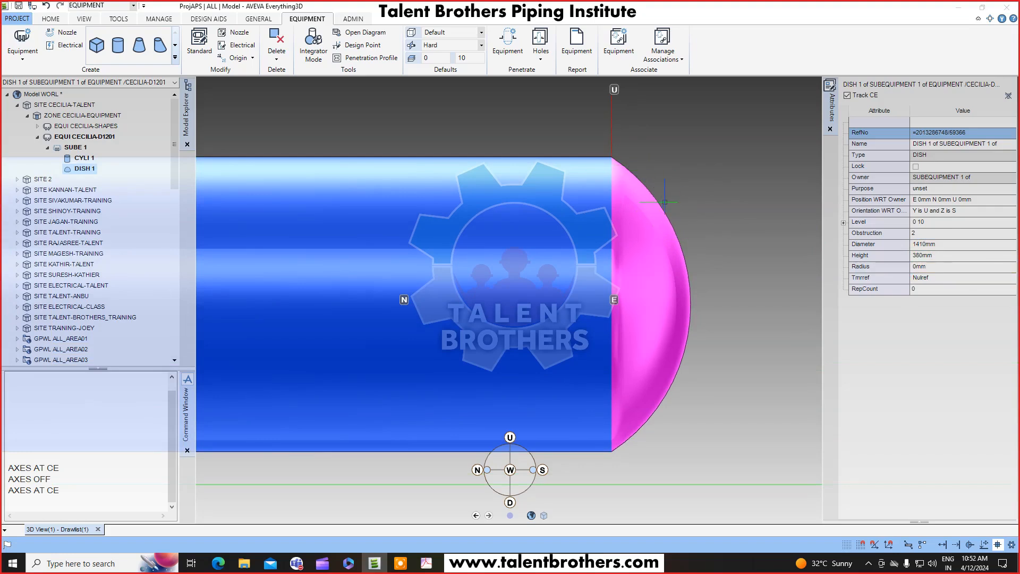
pyautogui.doubleClick(920, 266)
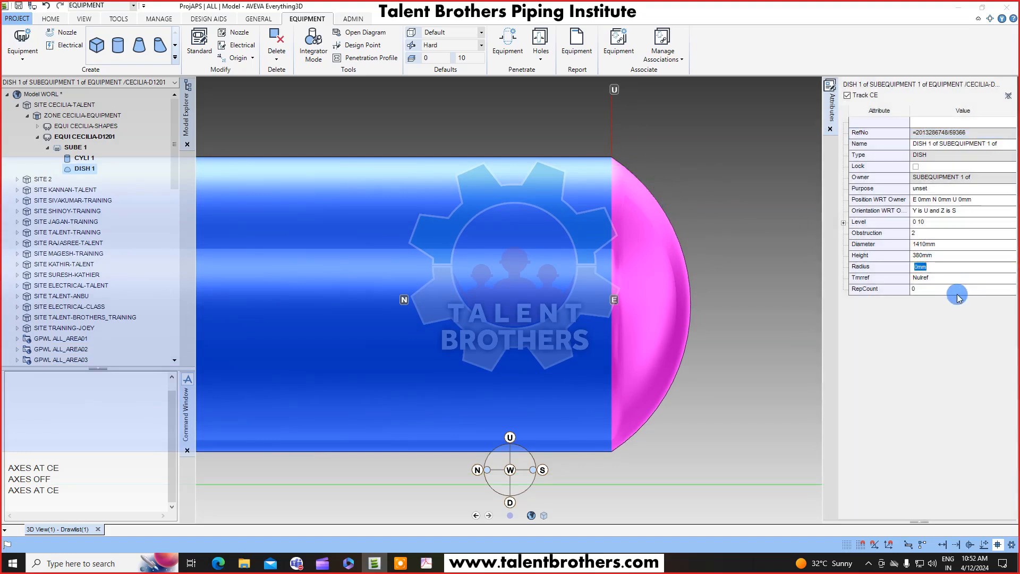
pyautogui.write('100')
pyautogui.press('Return')
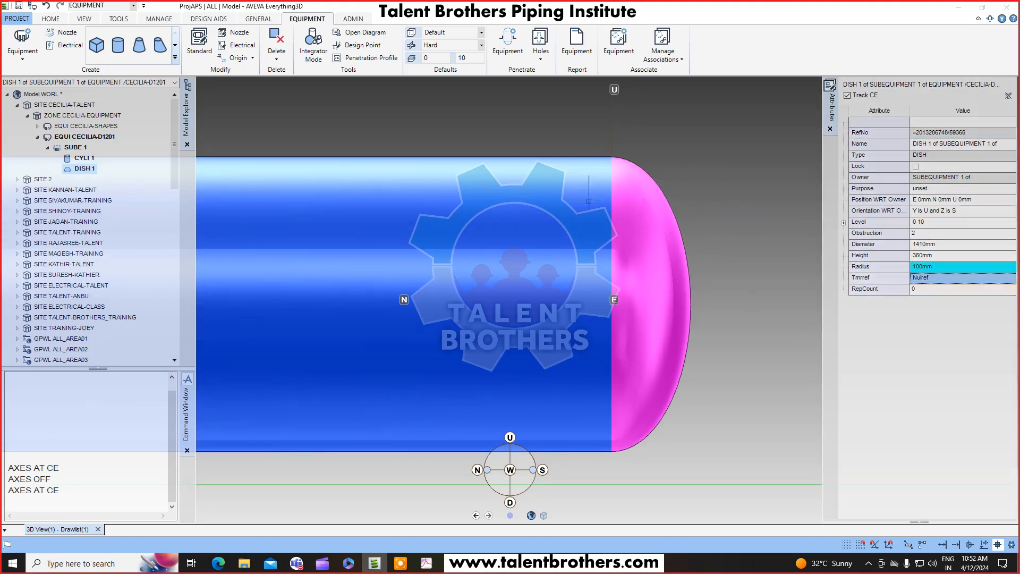
pyautogui.click(945, 265)
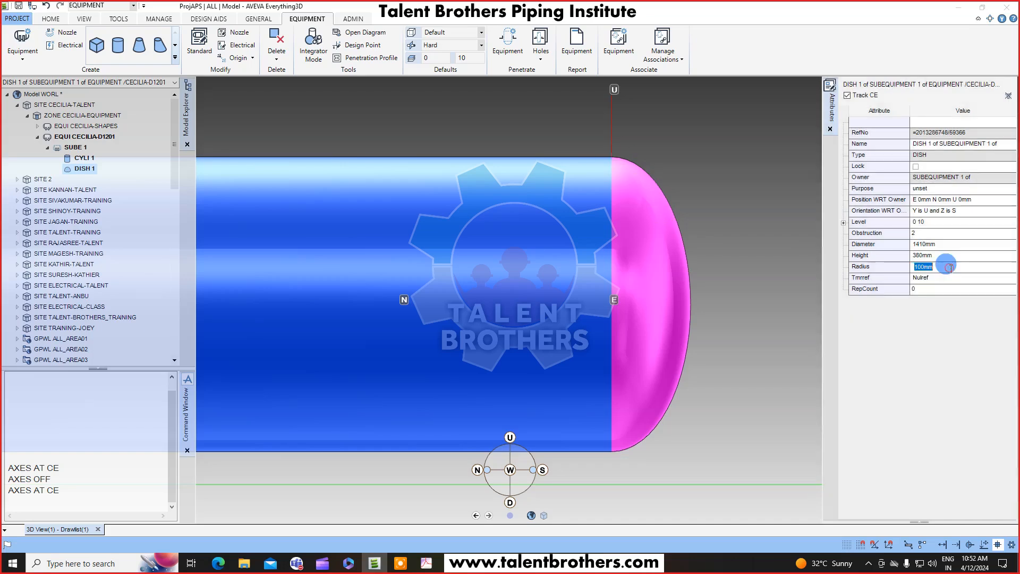
pyautogui.write('0')
pyautogui.press('Return')
pyautogui.click(949, 268)
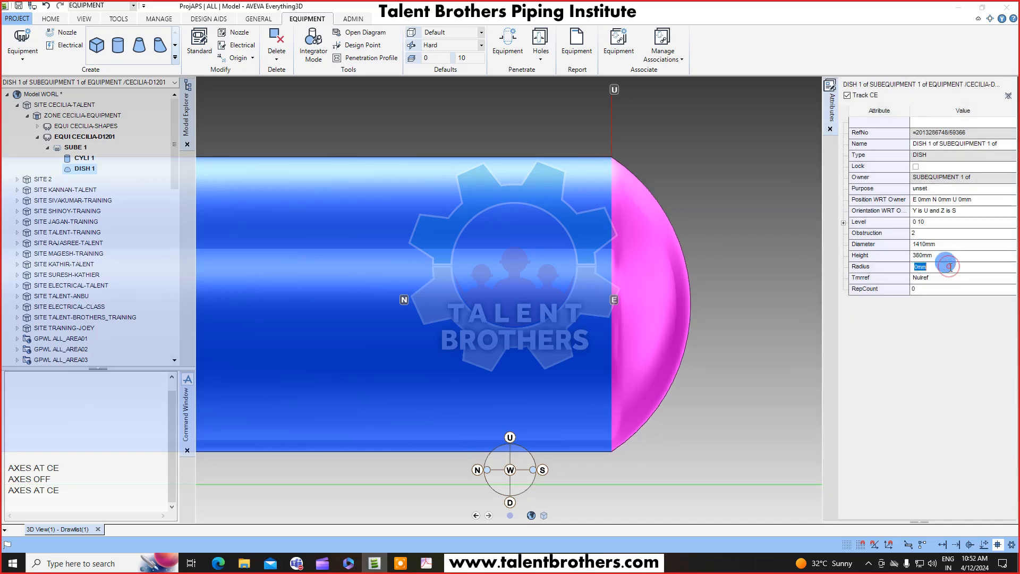
pyautogui.write('1')
pyautogui.press('Return')
pyautogui.click(949, 267)
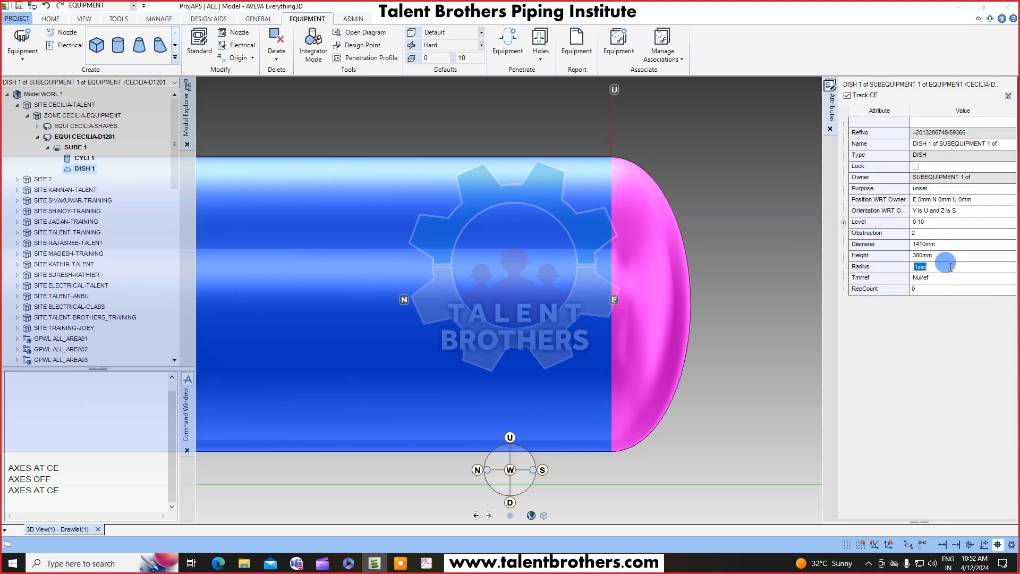
pyautogui.write('50')
pyautogui.press('Return')
pyautogui.click(949, 266)
pyautogui.write('50')
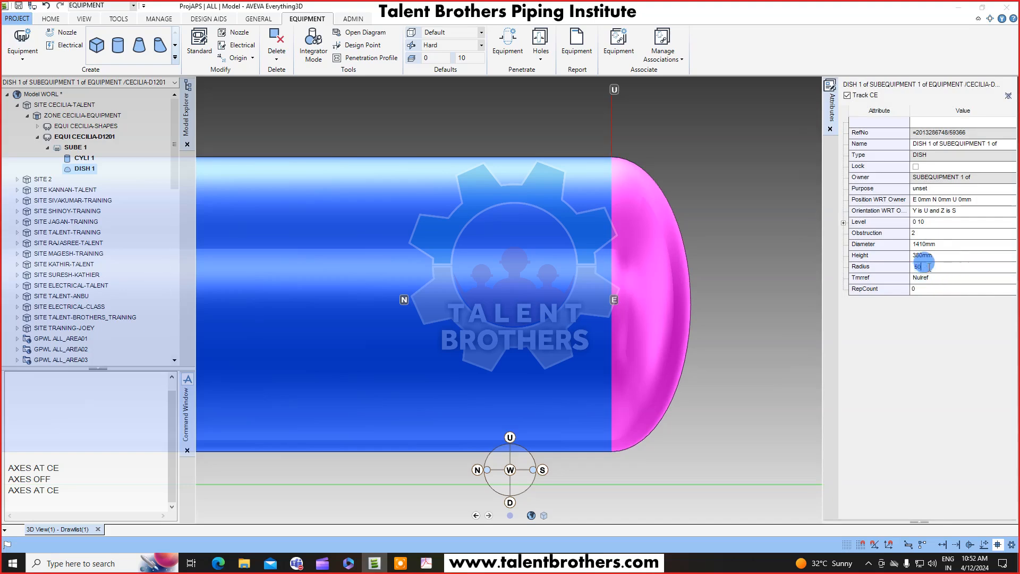
pyautogui.moveTo(926, 265); pyautogui.dragTo(874, 284)
pyautogui.write('100')
pyautogui.press('Return')
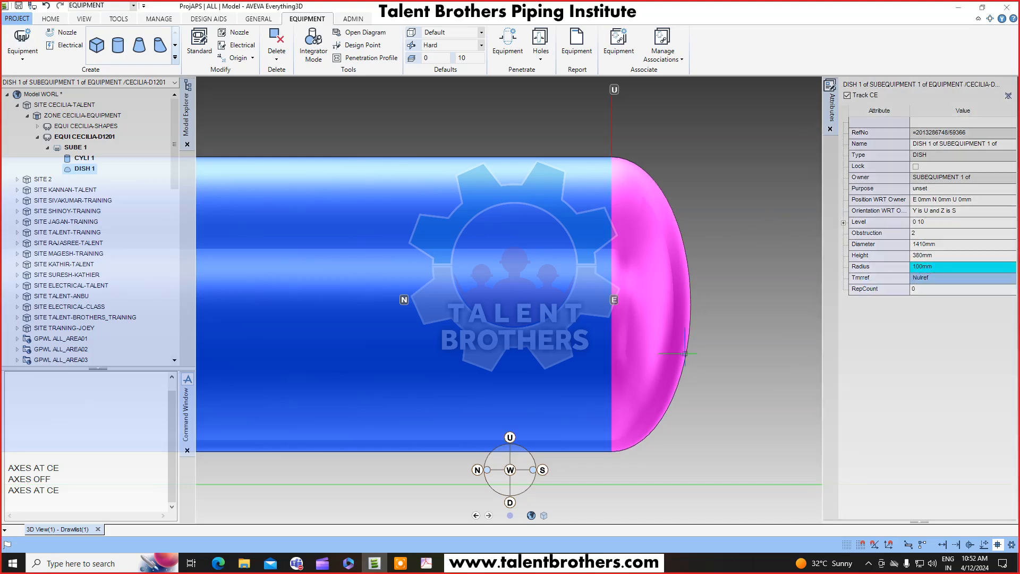
# Open the Copy Mirror tool for the selected dish.
pyautogui.scroll(-3, 685, 353)
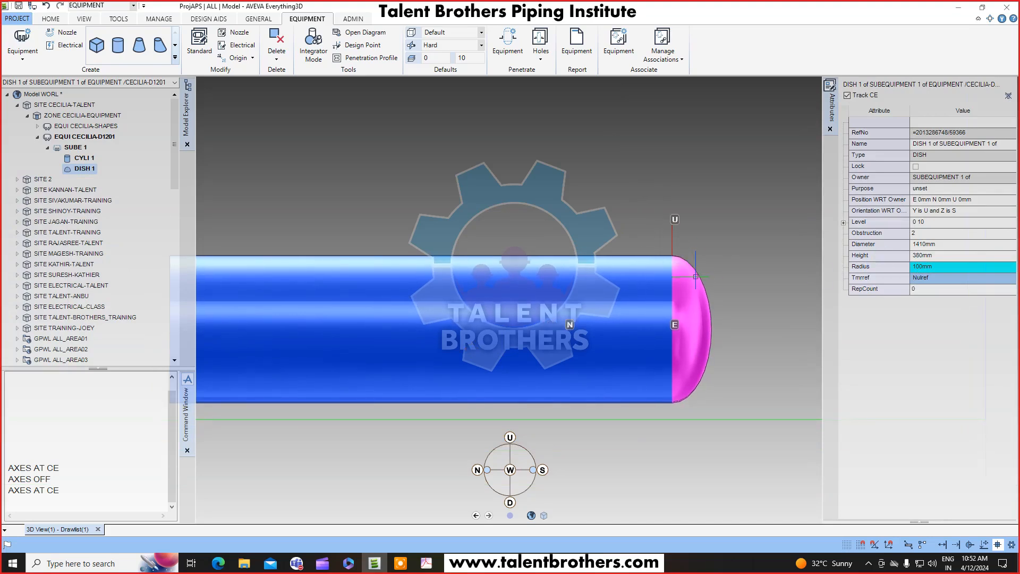
pyautogui.scroll(-3, 695, 276)
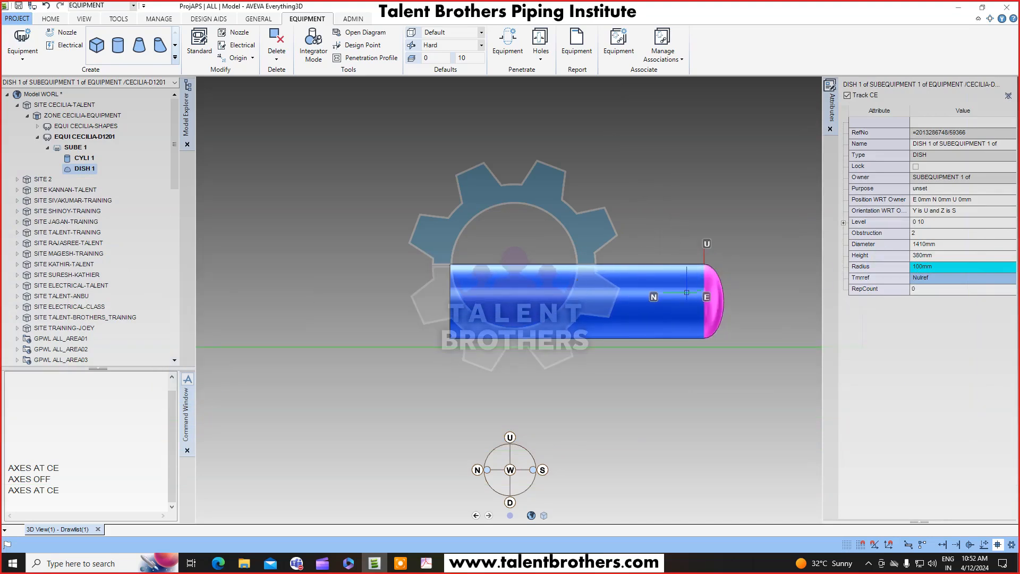
pyautogui.moveTo(653, 296); pyautogui.dragTo(602, 346, button='middle')
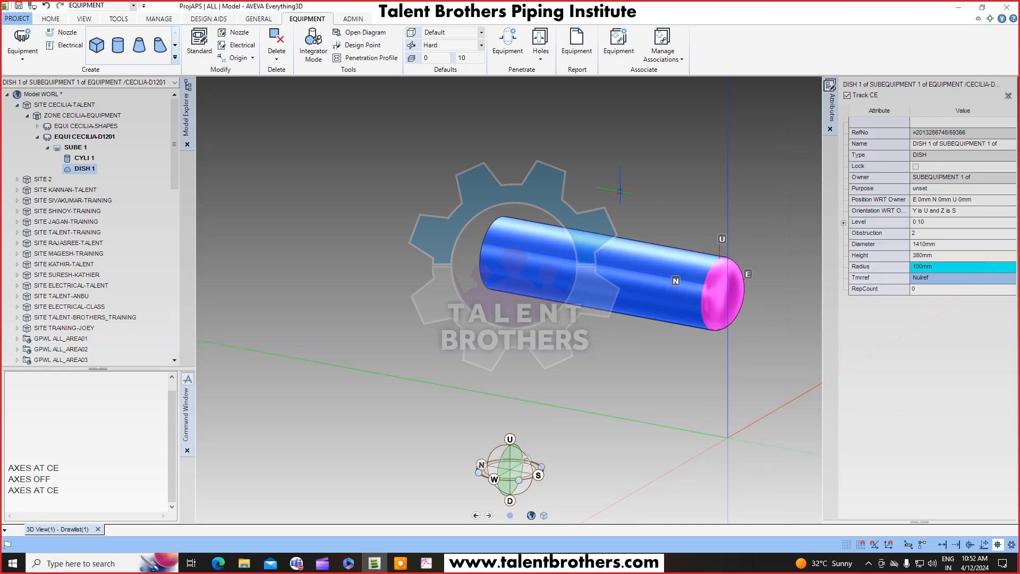
pyautogui.middleClick(620, 191)
pyautogui.click(586, 166)
pyautogui.moveTo(679, 229); pyautogui.dragTo(671, 237, button='middle')
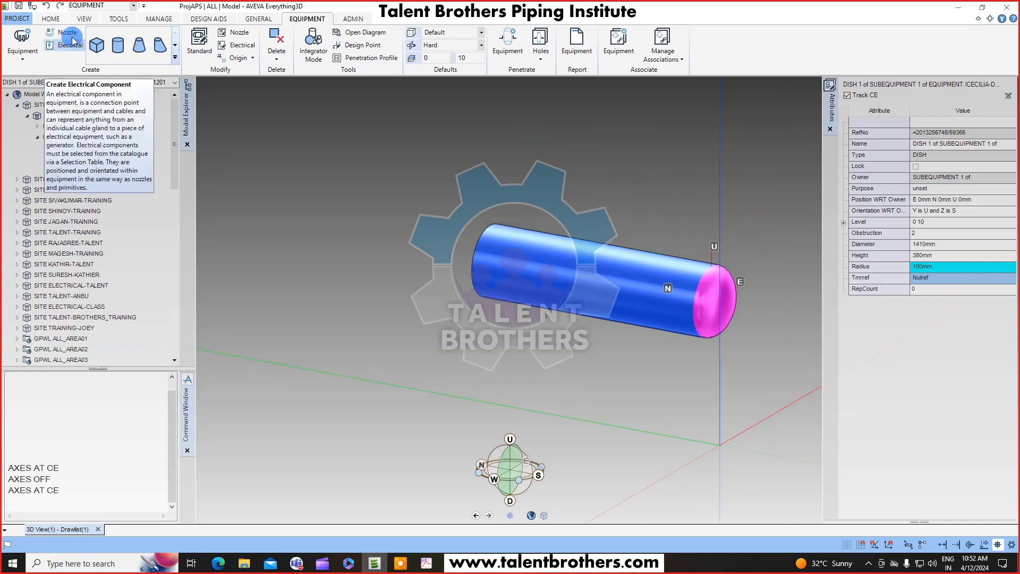
pyautogui.click(52, 21)
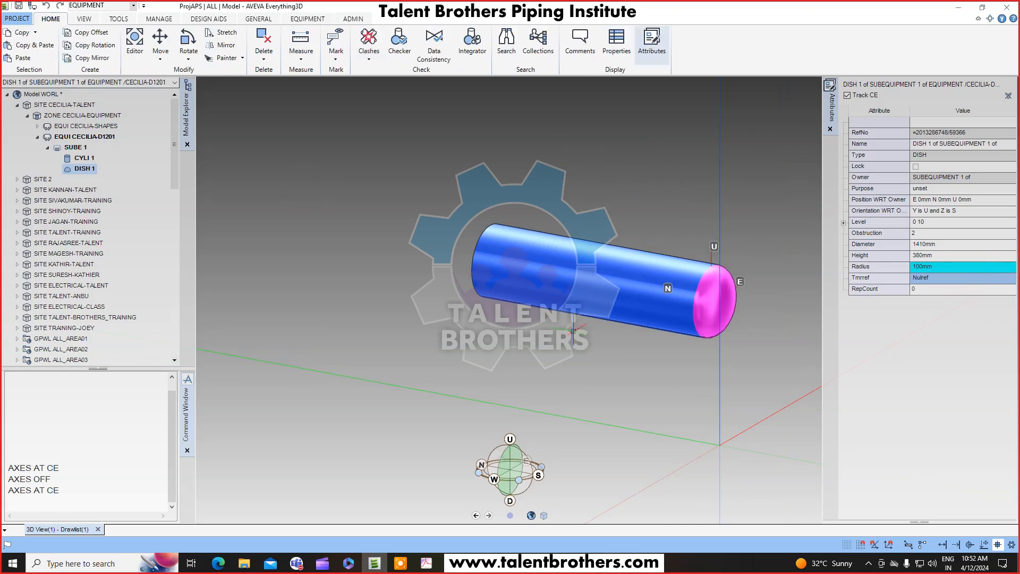
pyautogui.moveTo(578, 304); pyautogui.dragTo(585, 310, button='middle')
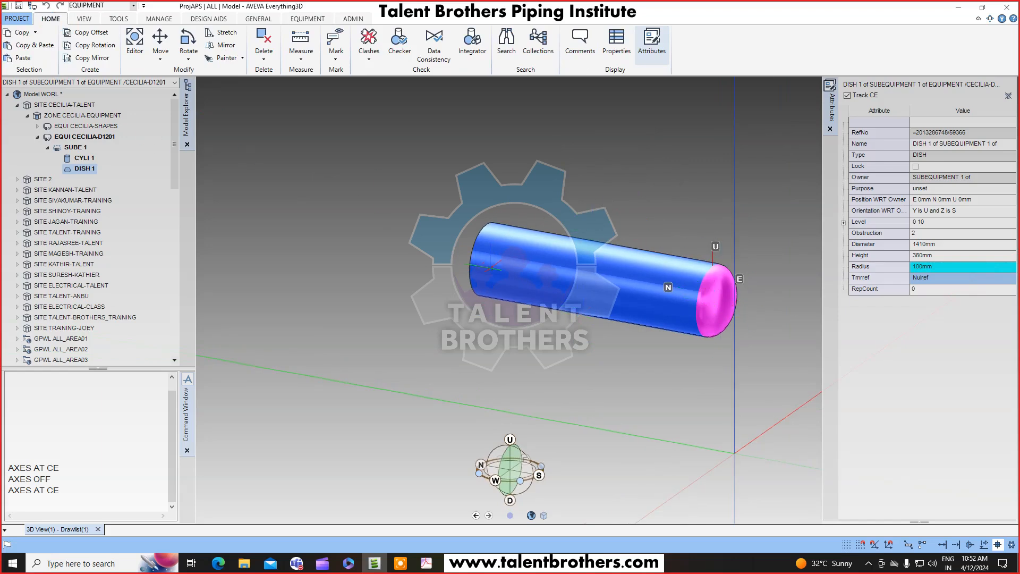
pyautogui.click(99, 62)
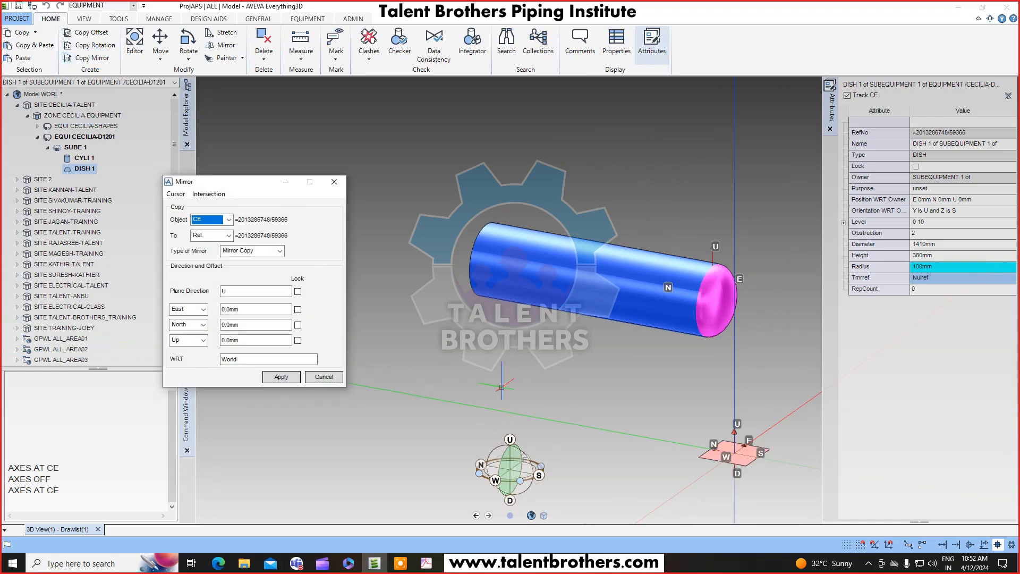
# Keep the dish as the current element to mirror and set the mirror type to Mirror Copy.
pyautogui.moveTo(262, 181); pyautogui.dragTo(318, 173)
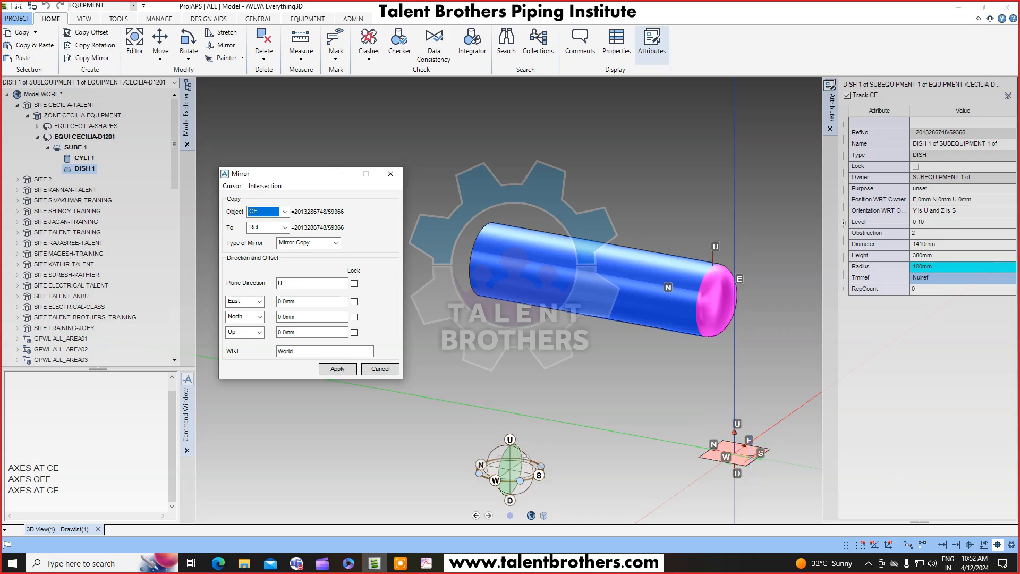
pyautogui.click(234, 186)
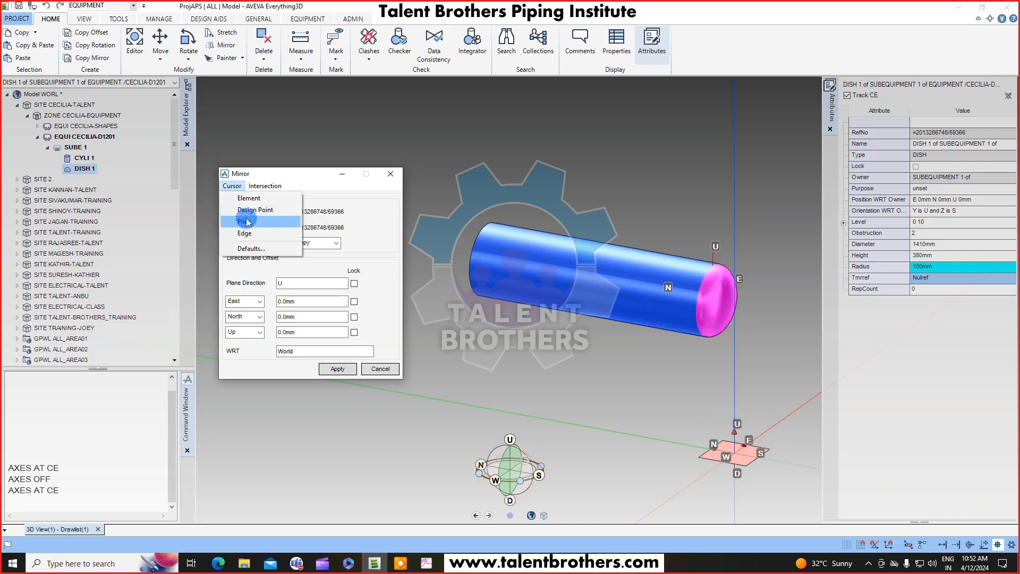
pyautogui.click(306, 178)
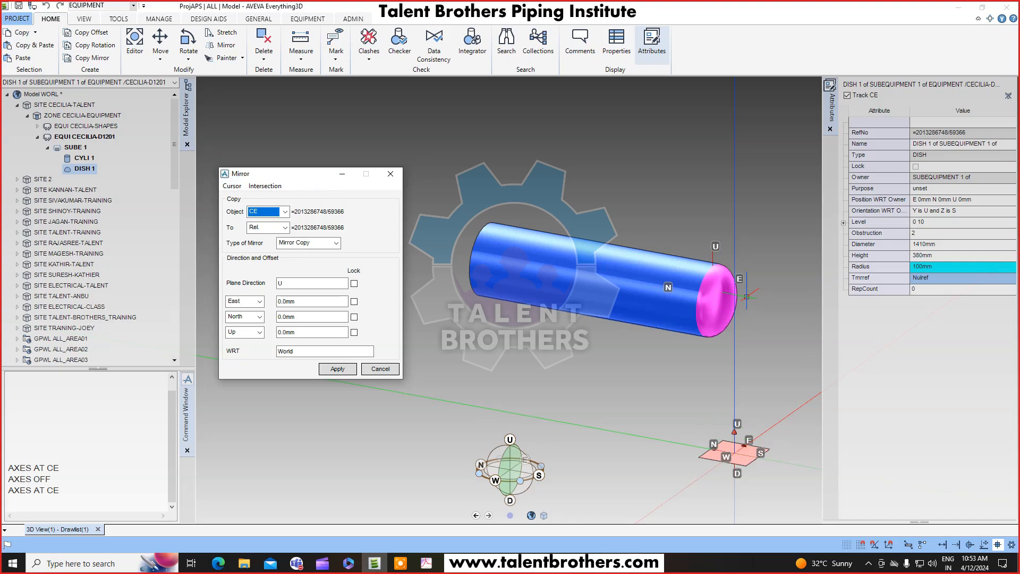
pyautogui.click(84, 158)
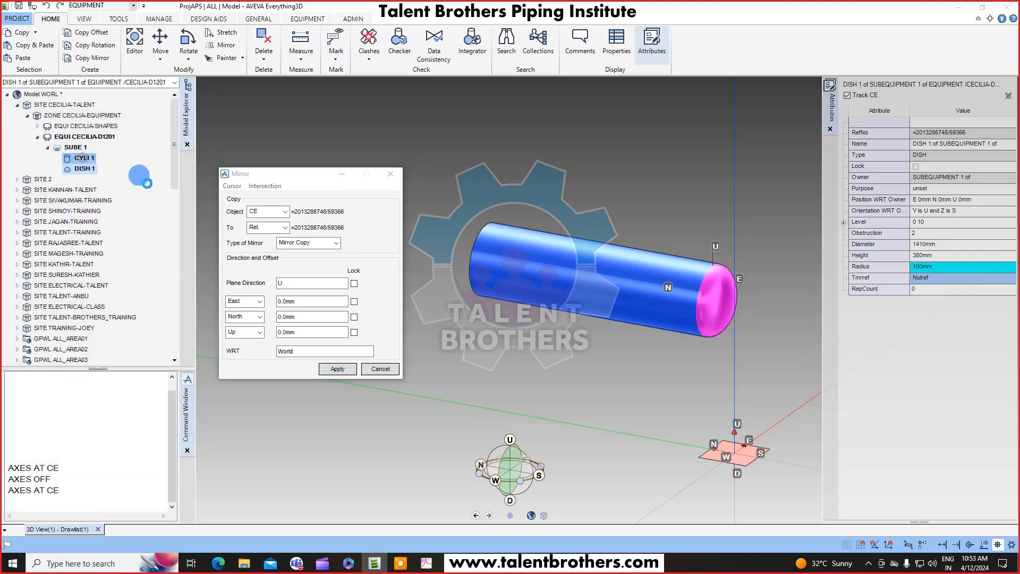
pyautogui.click(284, 212)
pyautogui.click(264, 221)
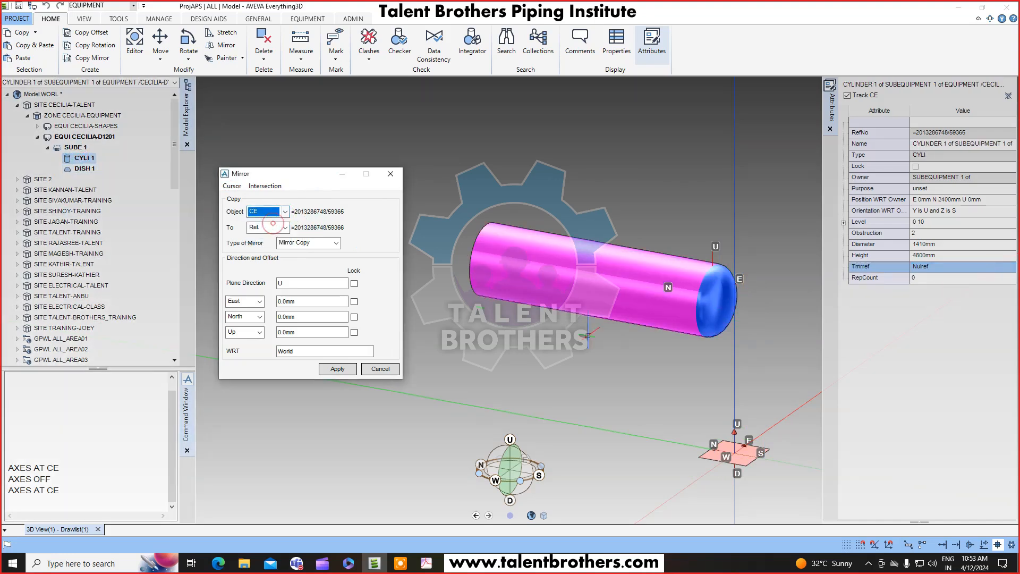
pyautogui.click(99, 169)
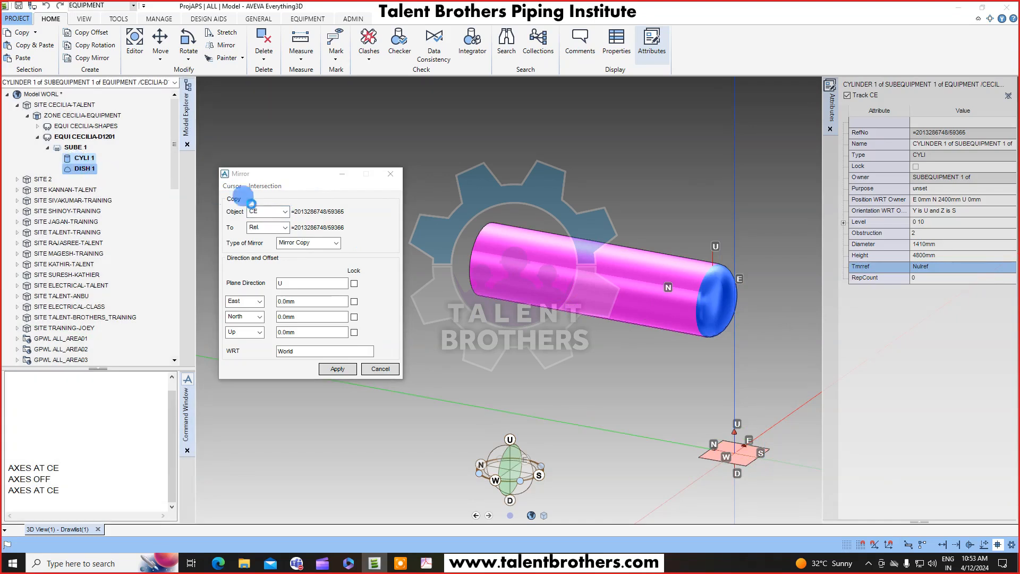
pyautogui.click(282, 213)
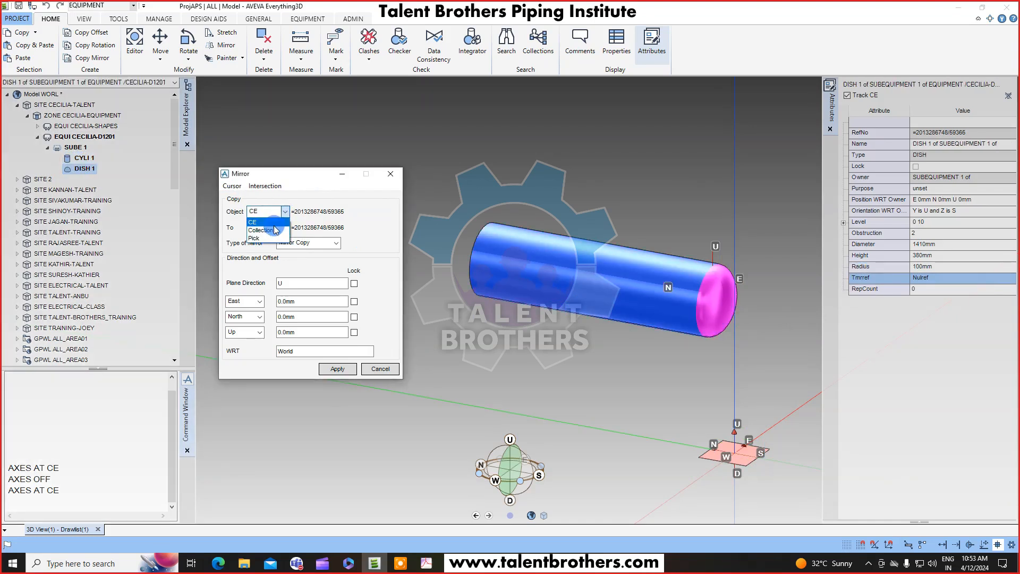
pyautogui.click(270, 222)
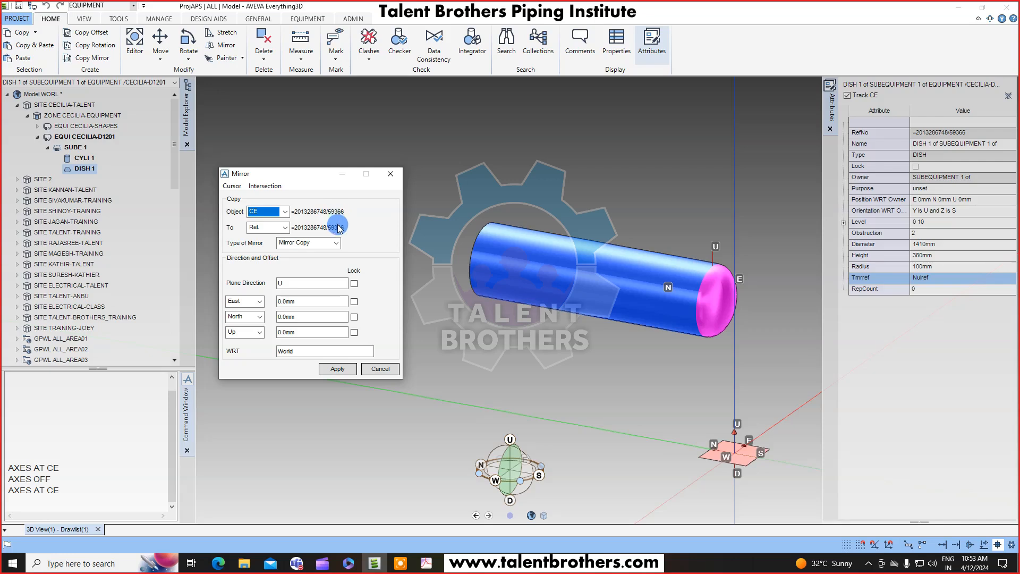
pyautogui.click(324, 243)
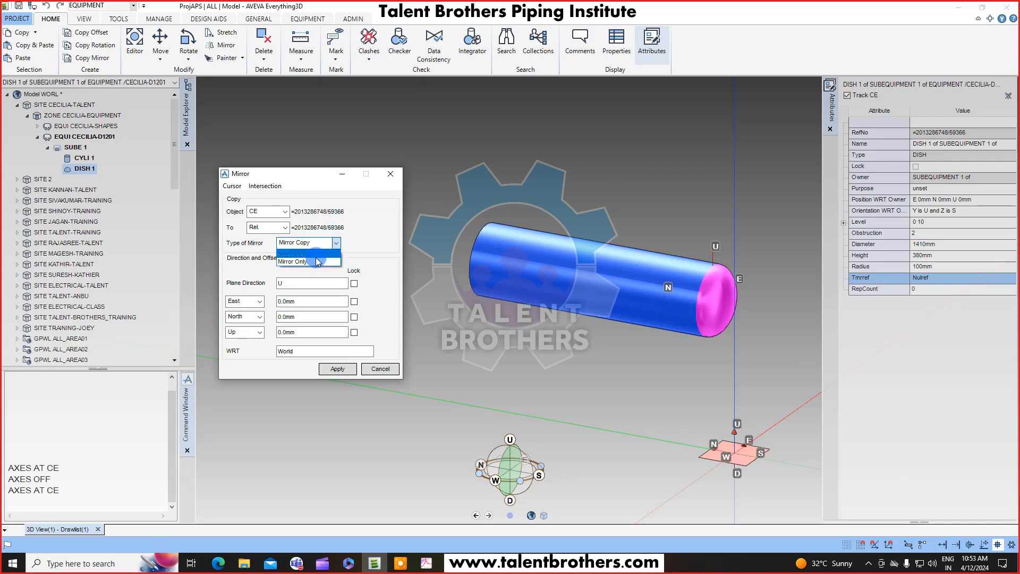
pyautogui.click(311, 253)
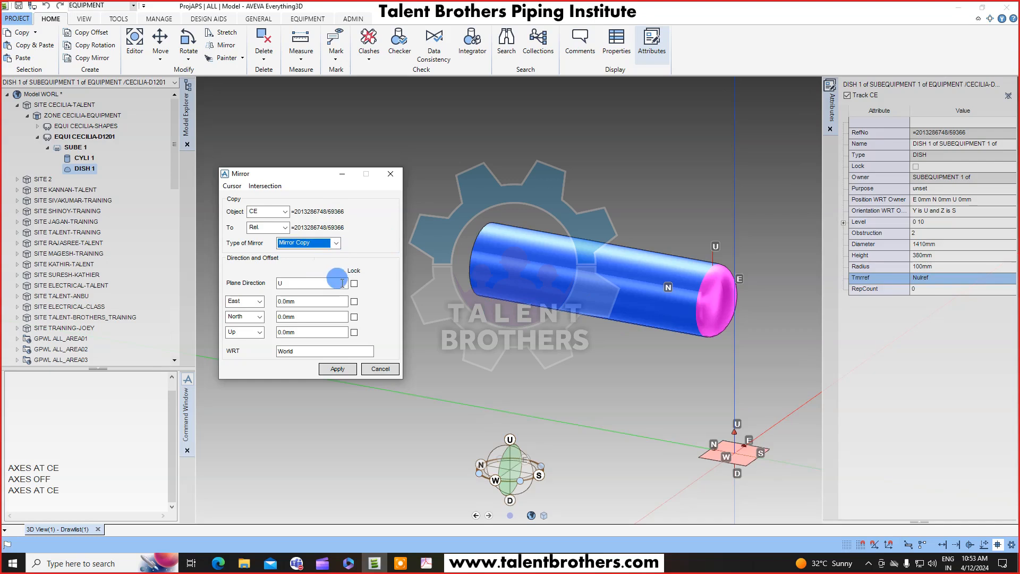
# Position the mirror plane by snapping to the design point at the cylinder's centre.
pyautogui.click(232, 185)
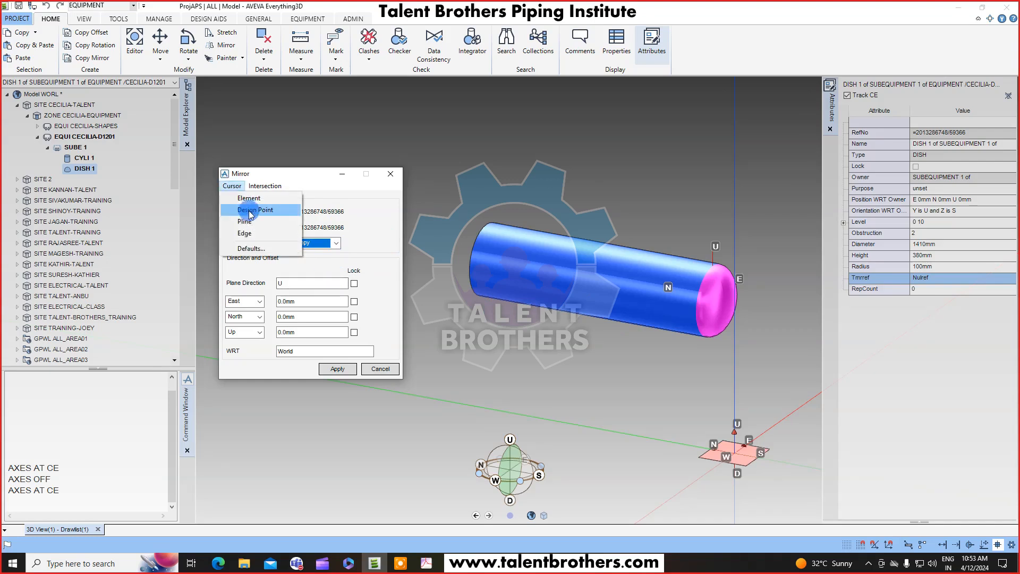
pyautogui.click(254, 211)
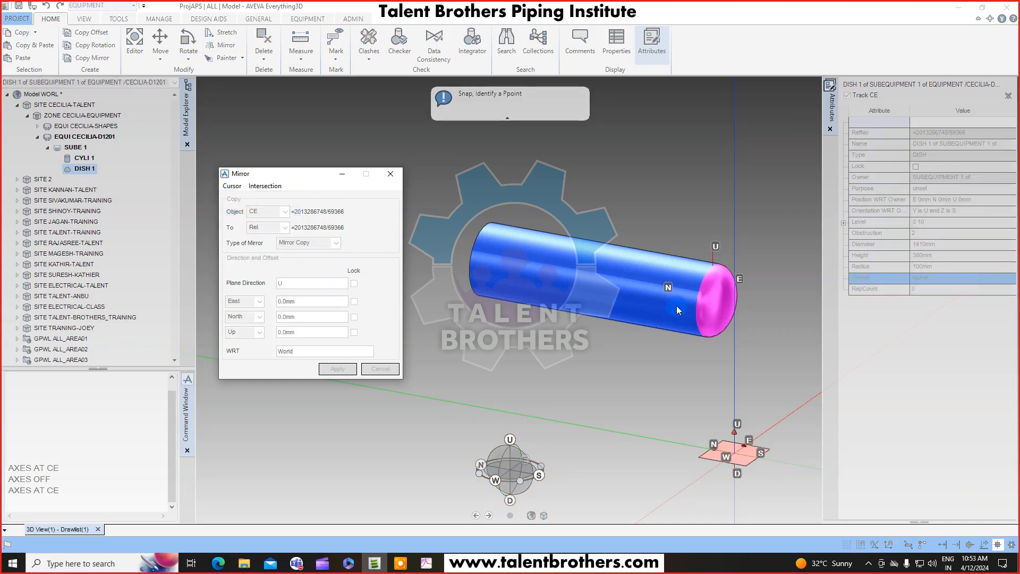
pyautogui.click(600, 279)
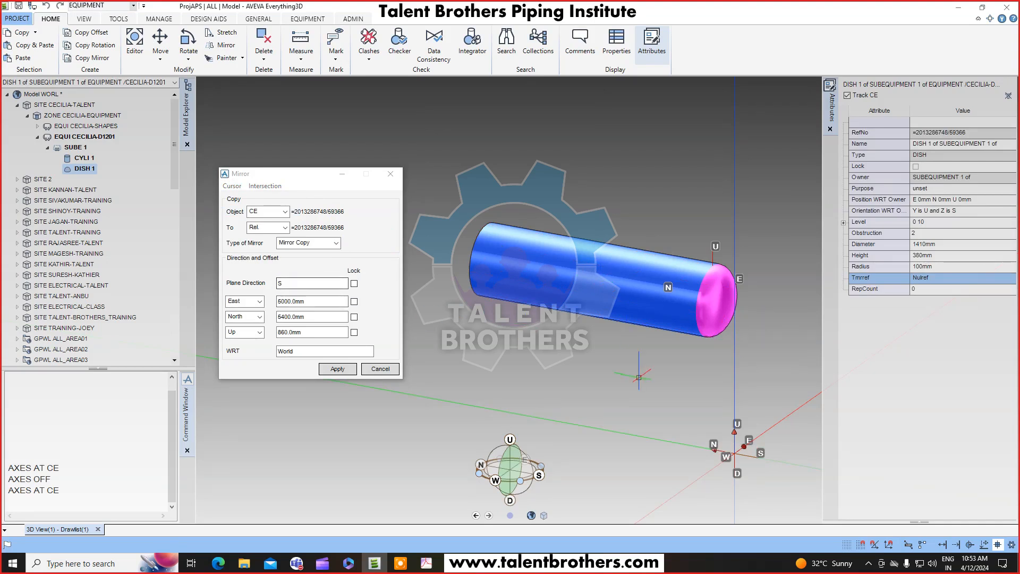
# Set the mirror plane direction to N, apply the mirror copy of the dish, and close the Mirror tool.
pyautogui.press('F8')
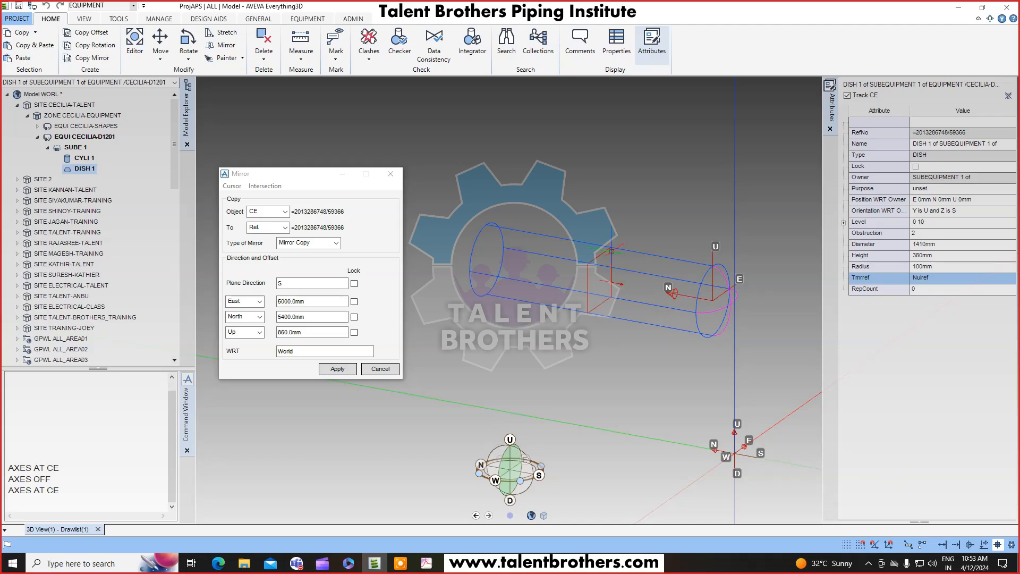
pyautogui.scroll(2, 602, 287)
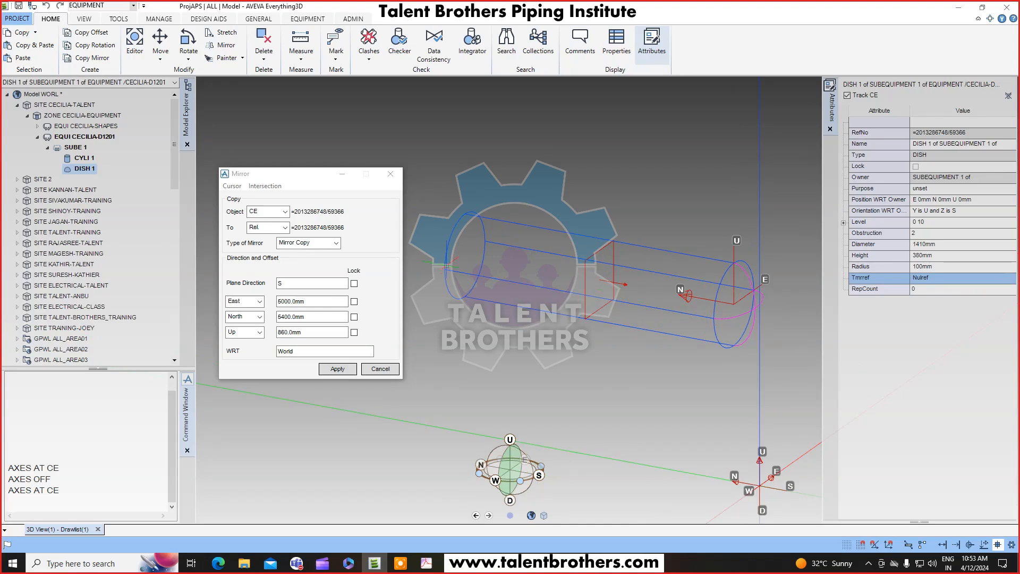
pyautogui.doubleClick(299, 285)
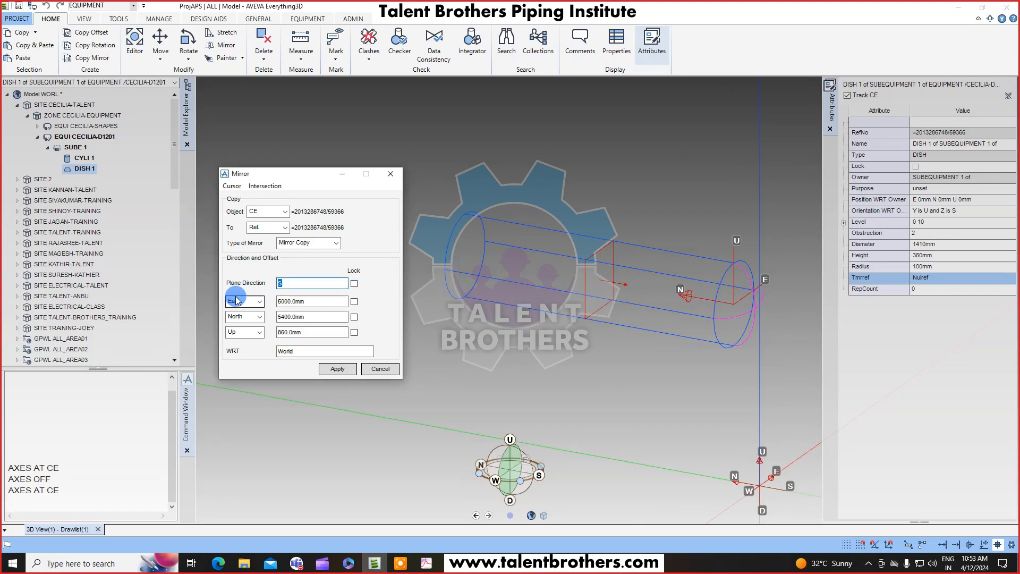
pyautogui.write('N')
pyautogui.click(236, 301)
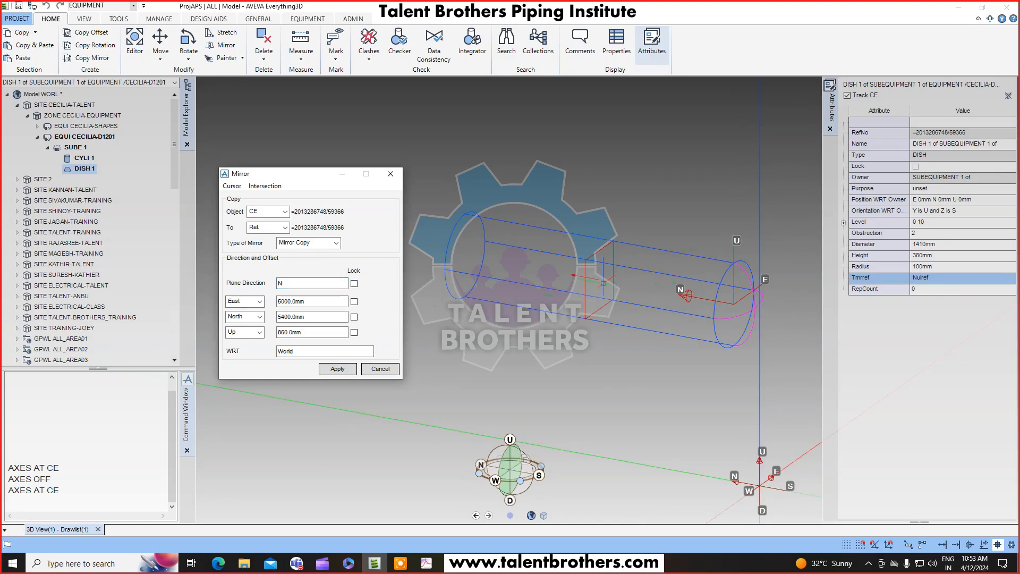
pyautogui.scroll(2, 593, 287)
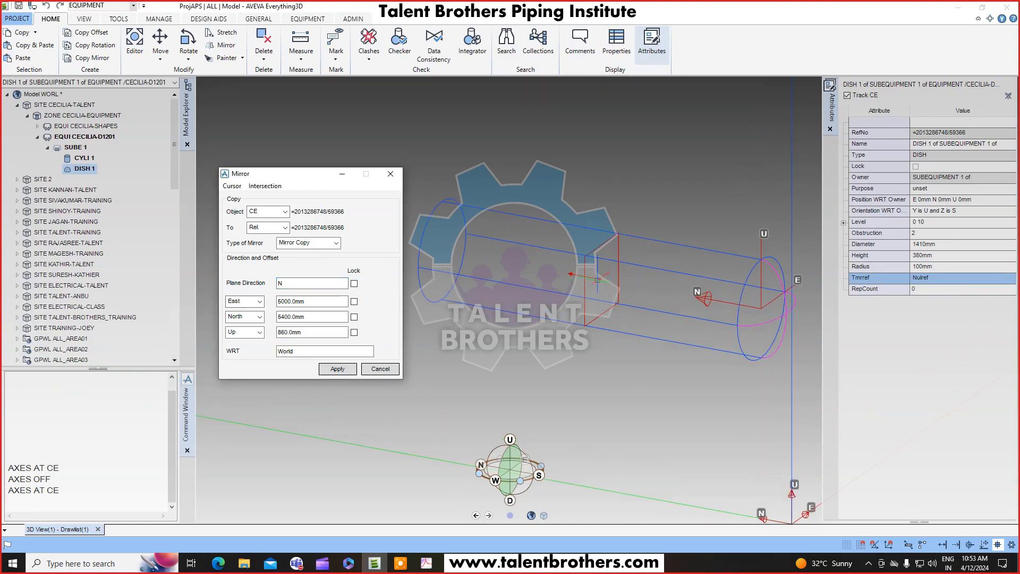
pyautogui.click(287, 284)
pyautogui.scroll(-2, 577, 293)
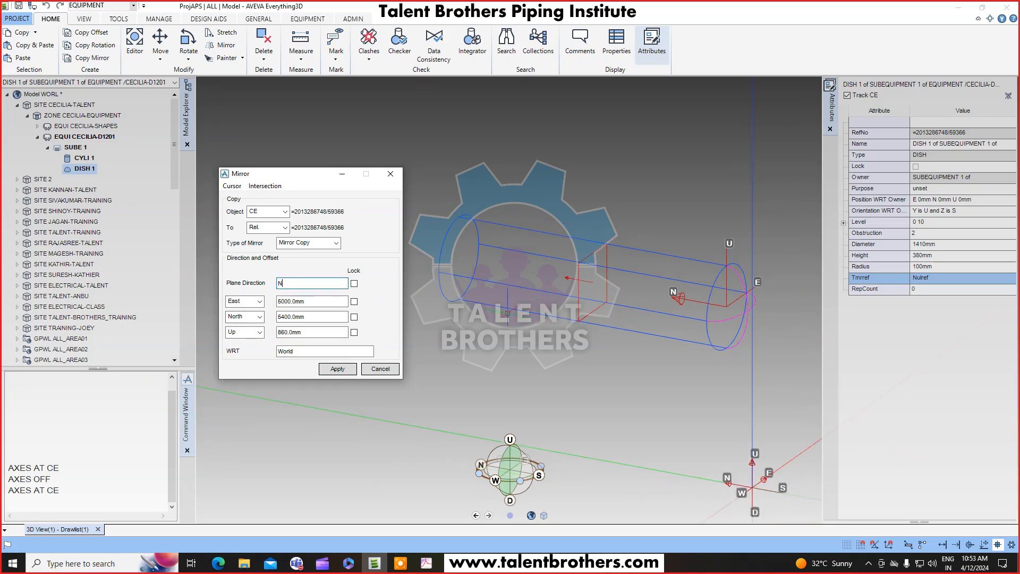
pyautogui.moveTo(304, 173); pyautogui.dragTo(293, 170)
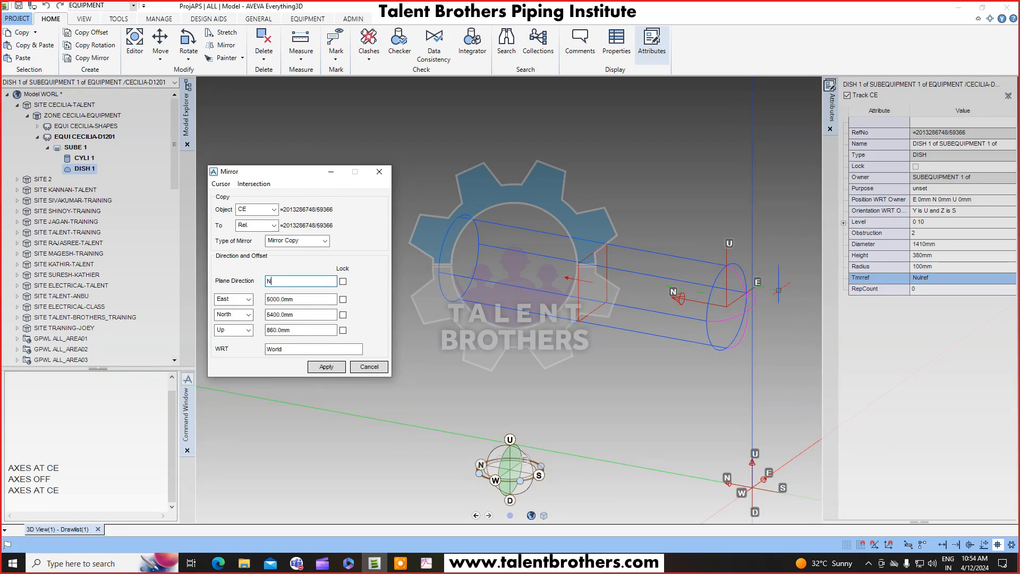
pyautogui.click(325, 368)
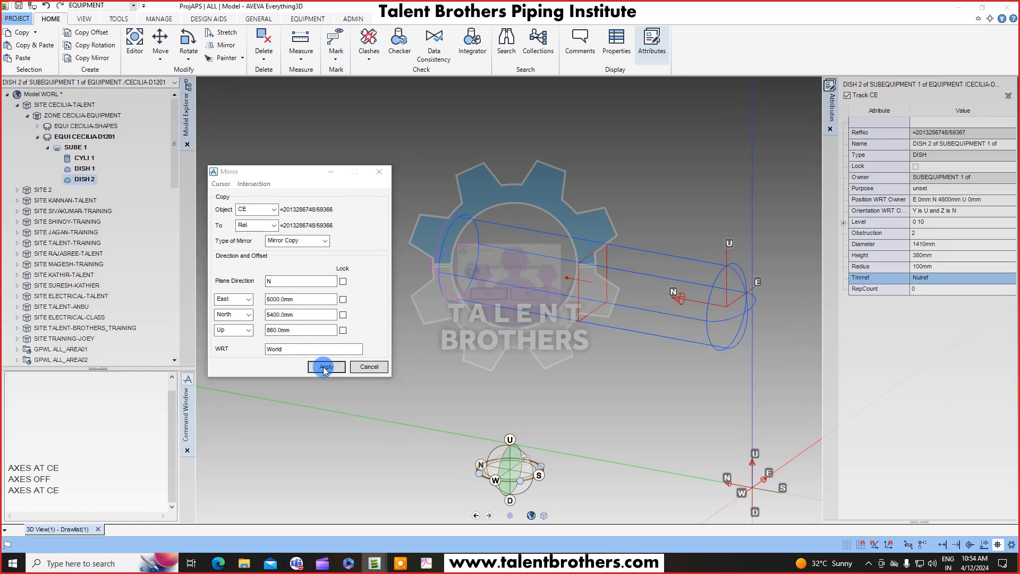
pyautogui.click(487, 295)
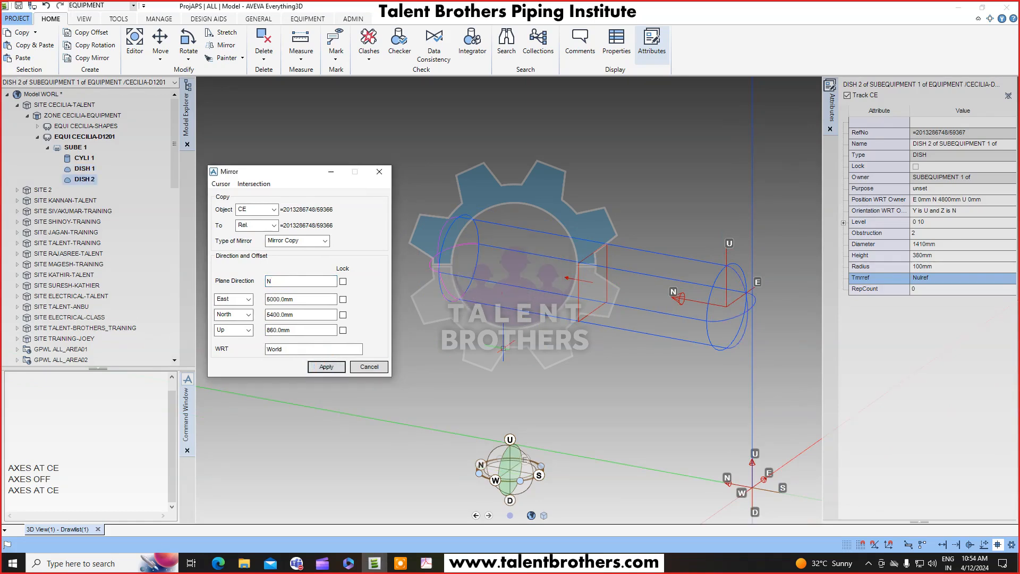
pyautogui.press('F8')
pyautogui.moveTo(601, 348)
pyautogui.mouseDown(button='middle')
pyautogui.moveTo(627, 318)
pyautogui.moveTo(623, 304)
pyautogui.moveTo(615, 337)
pyautogui.moveTo(567, 341)
pyautogui.mouseUp(button='middle')
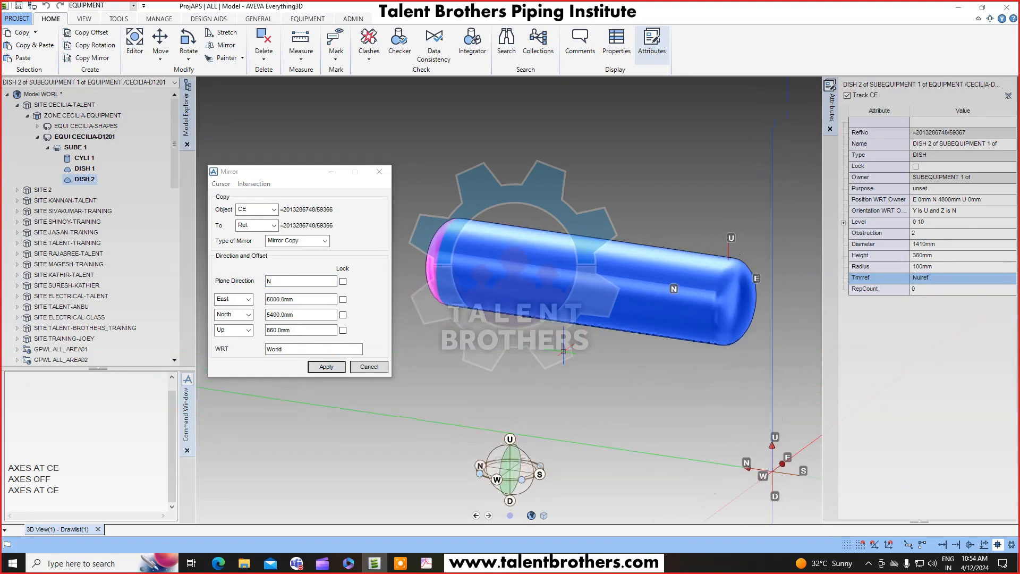
pyautogui.click(426, 563)
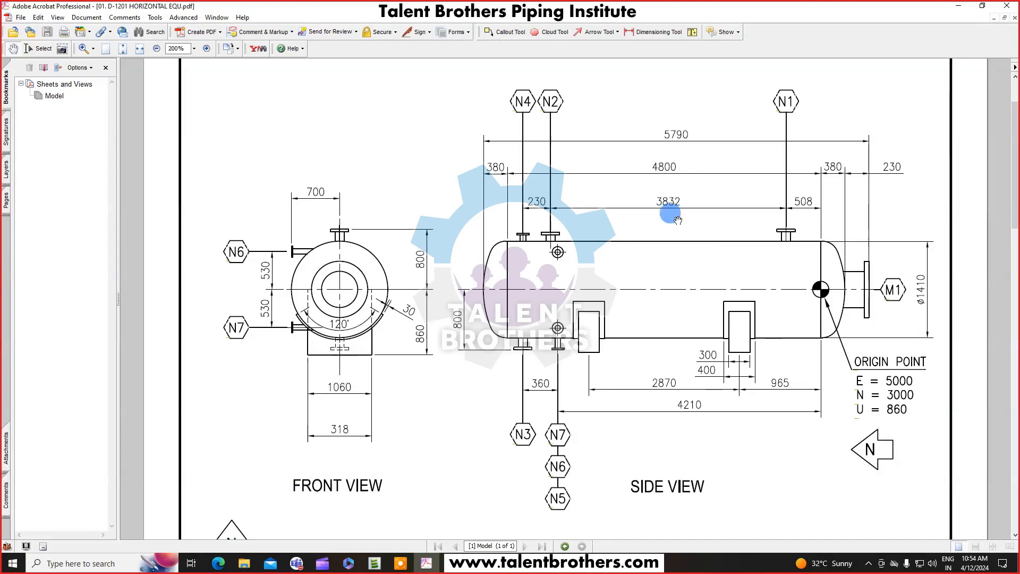
pyautogui.click(958, 10)
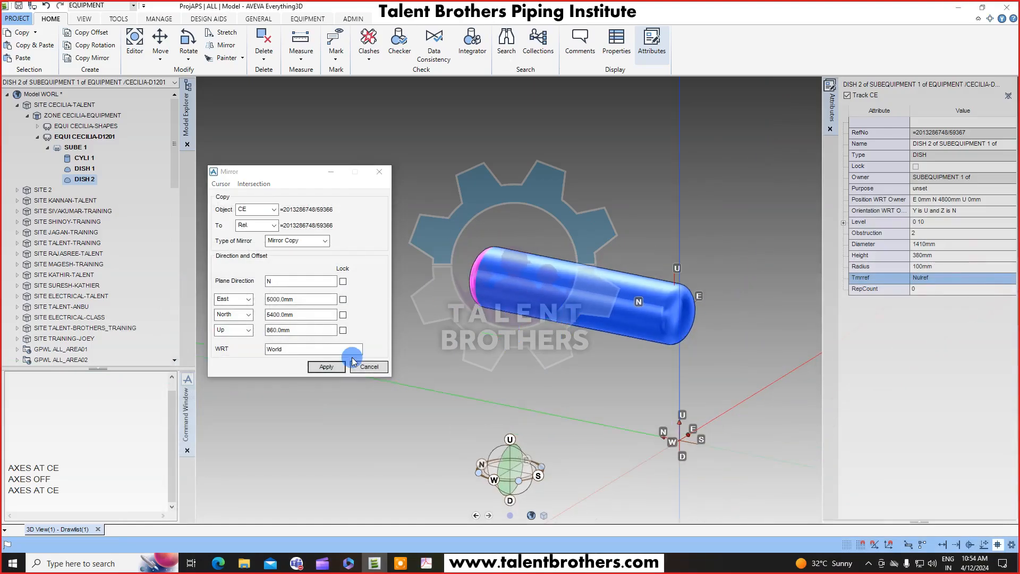
pyautogui.click(369, 366)
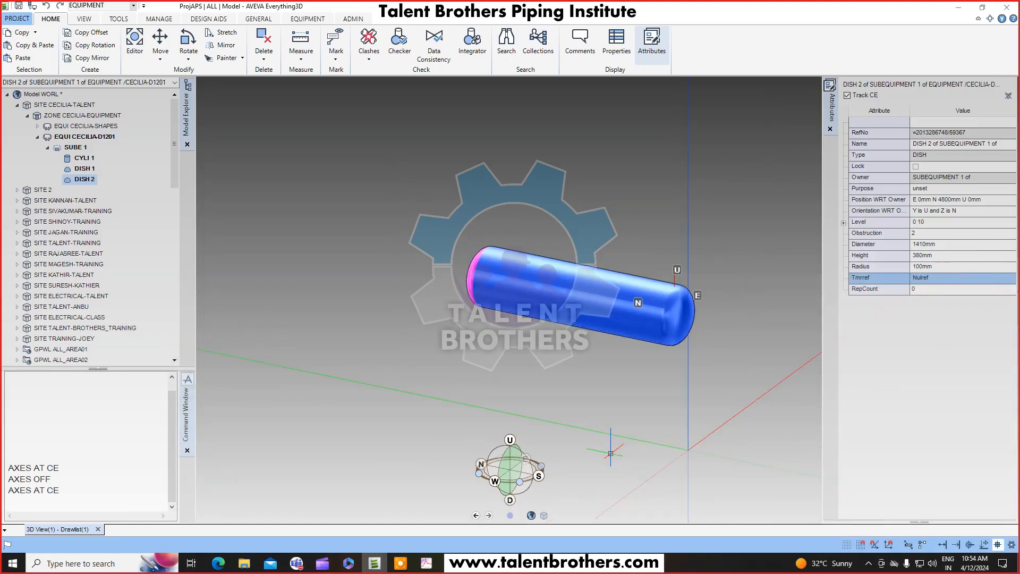
# Examine the saddle support dimensions in the D-1201 horizontal equipment drawing.
pyautogui.click(425, 561)
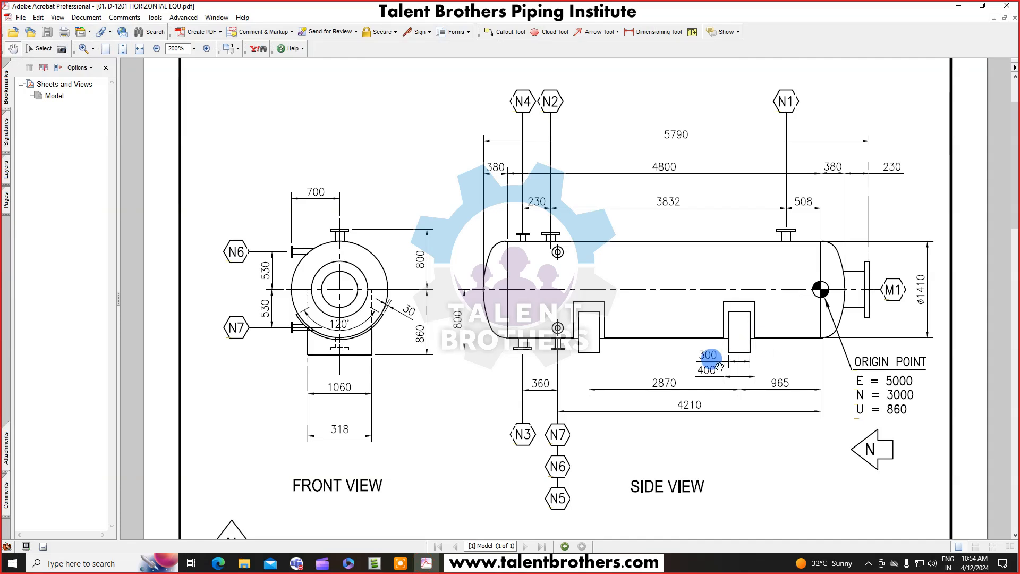
pyautogui.scroll(-1, 665, 326)
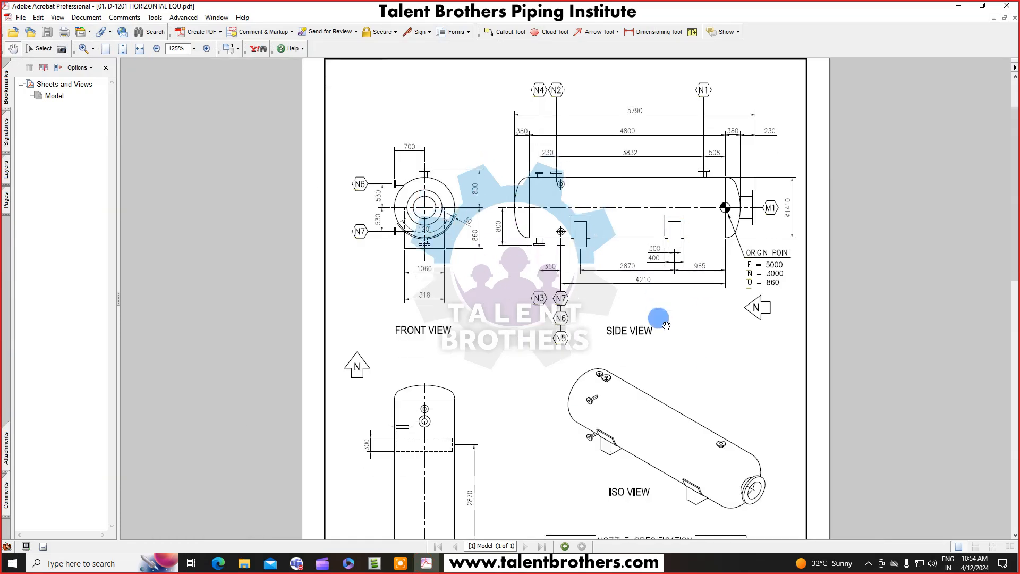
pyautogui.scroll(1, 666, 328)
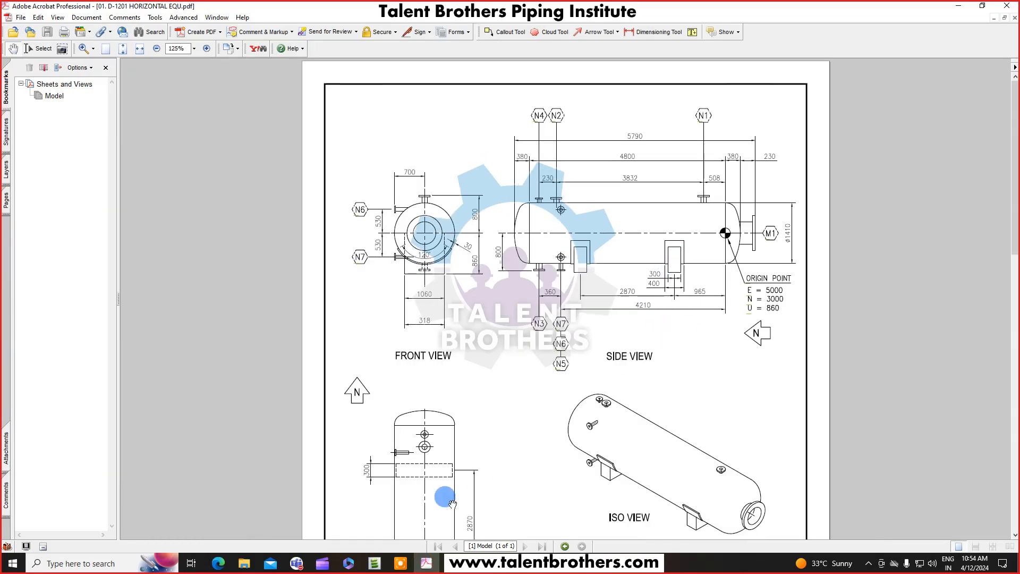
pyautogui.click(371, 563)
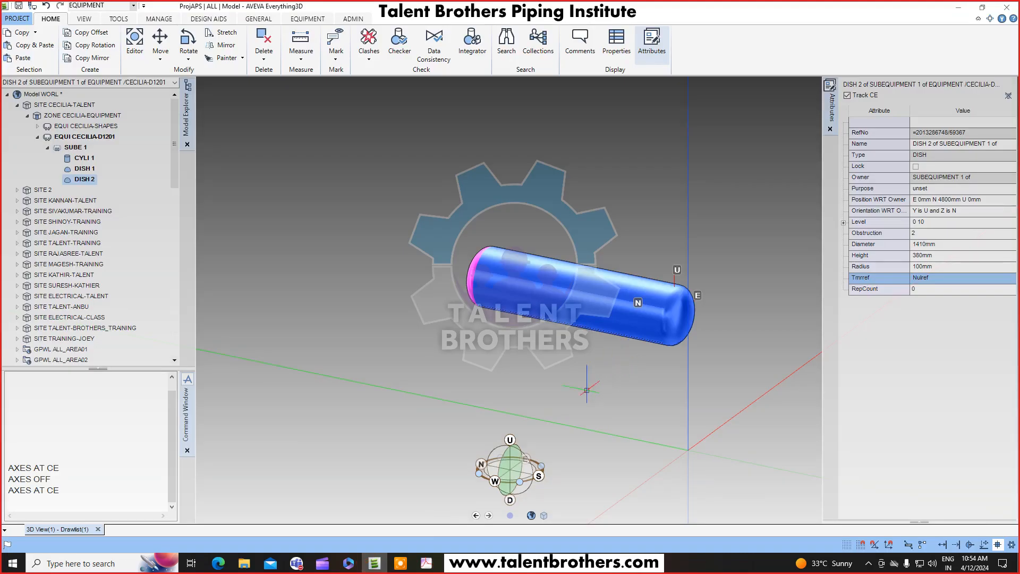
pyautogui.scroll(2, 638, 312)
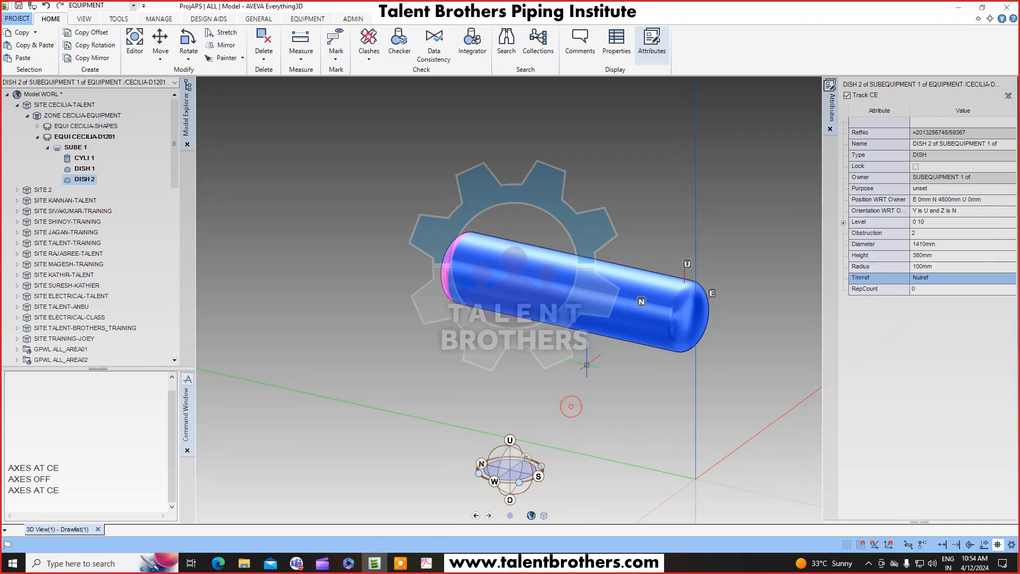
pyautogui.scroll(3, 571, 407)
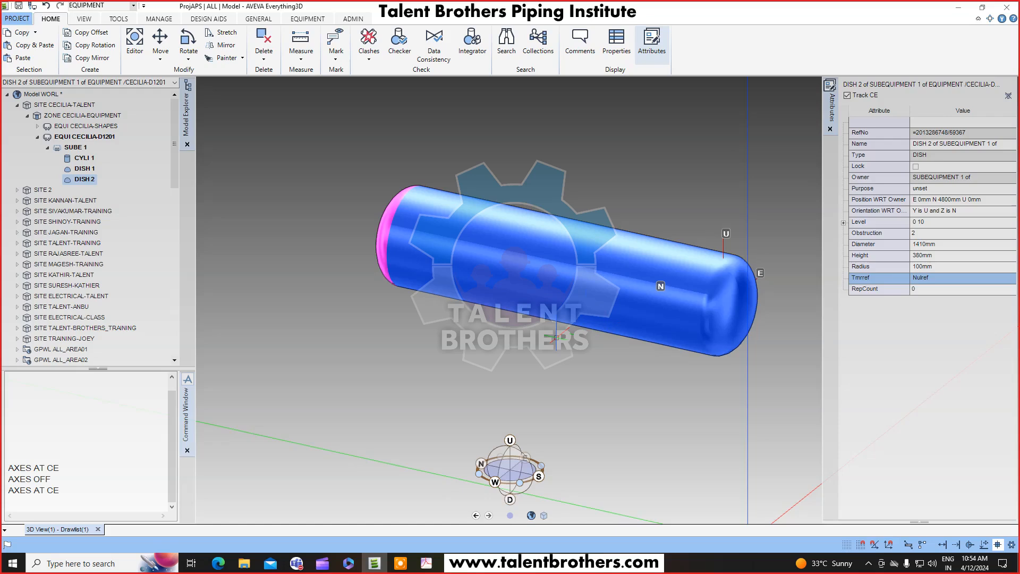
pyautogui.click(425, 564)
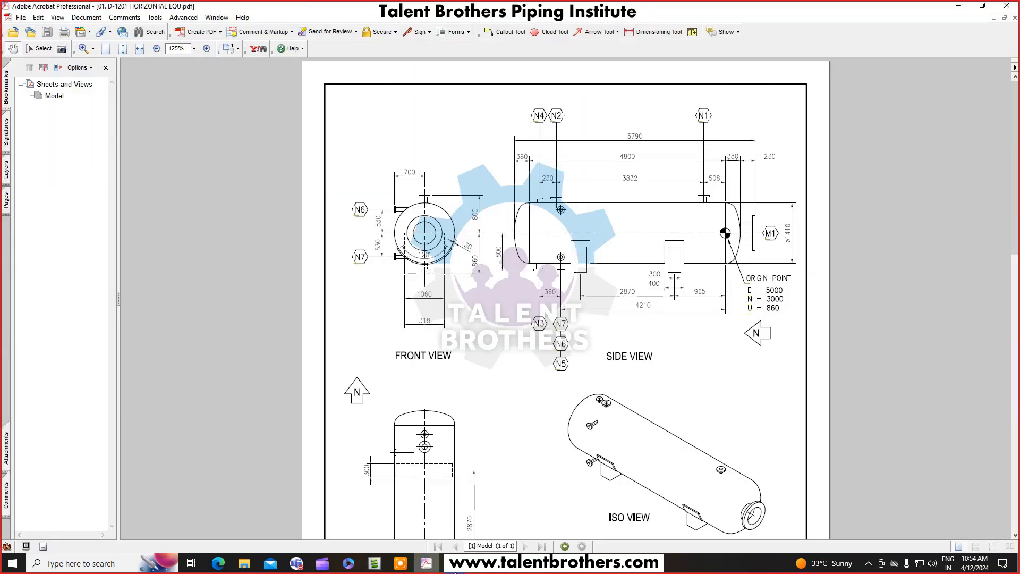
pyautogui.scroll(-1, 702, 372)
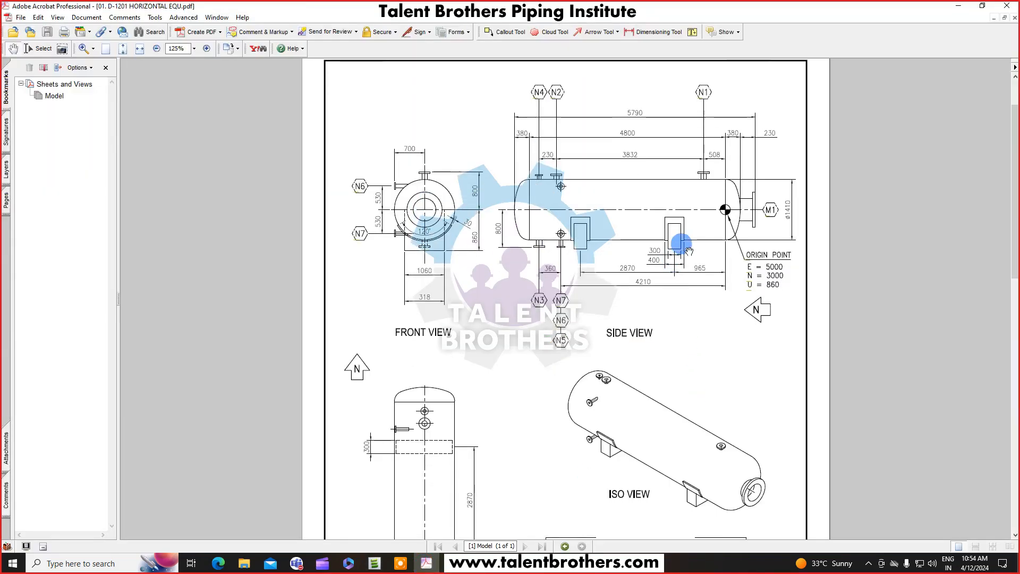
pyautogui.keyDown('ctrl'); pyautogui.scroll(2, 689, 250); pyautogui.keyUp('ctrl')
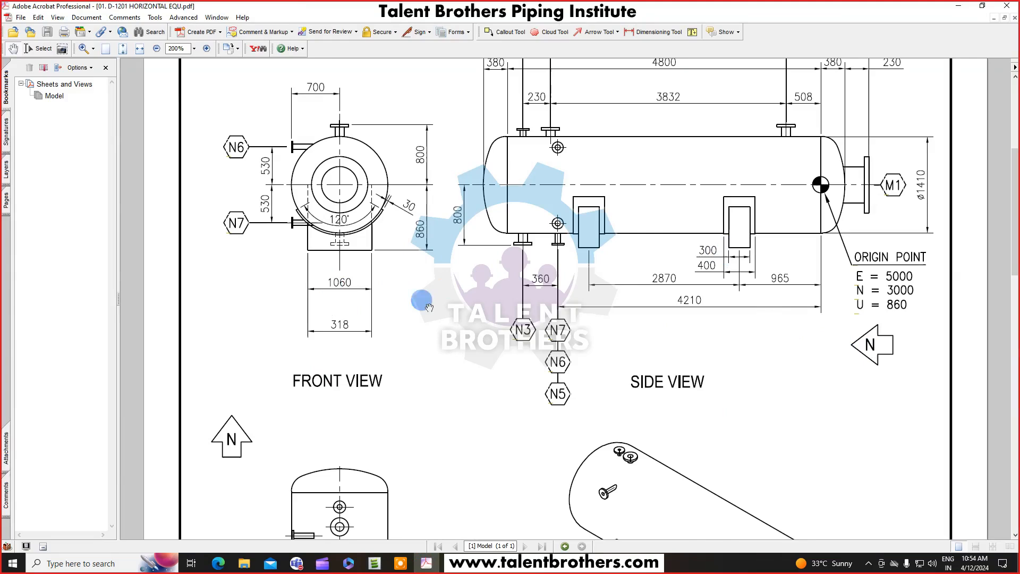
pyautogui.scroll(-1, 491, 413)
pyautogui.scroll(1, 438, 208)
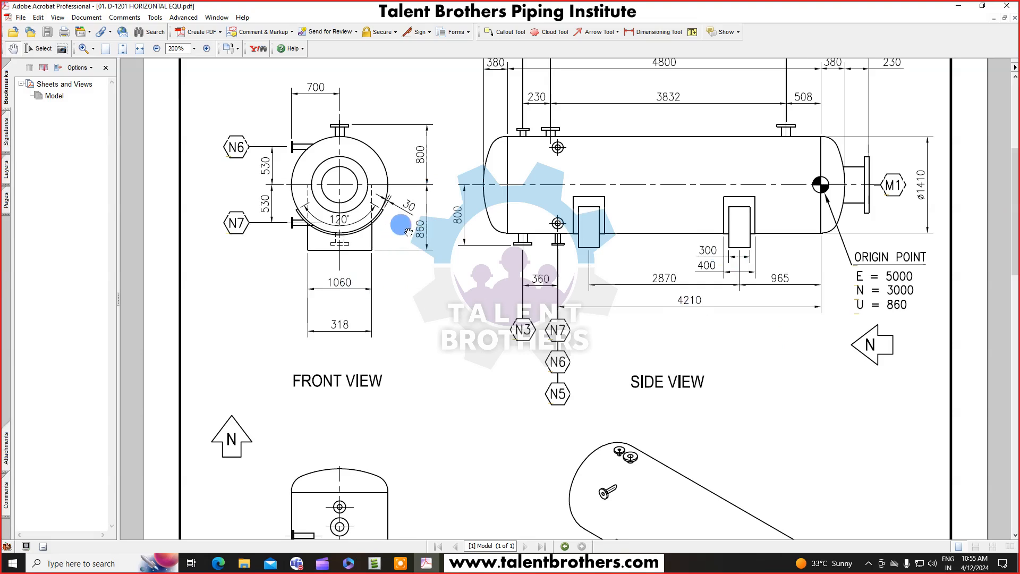
pyautogui.click(958, 9)
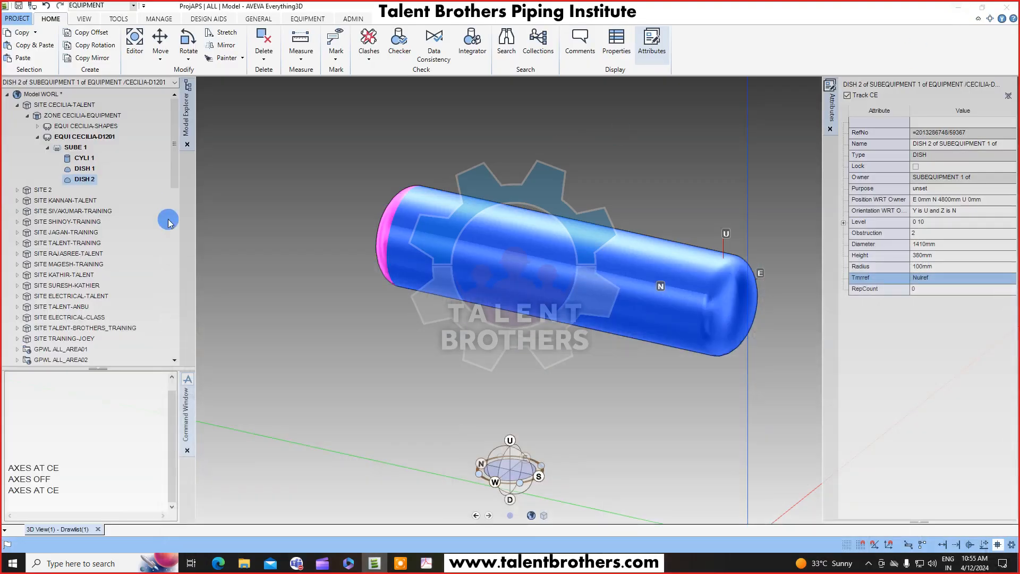
# Create a box primitive for a saddle support measuring 1060 mm east, 300 mm north and 860 mm high.
pyautogui.click(318, 20)
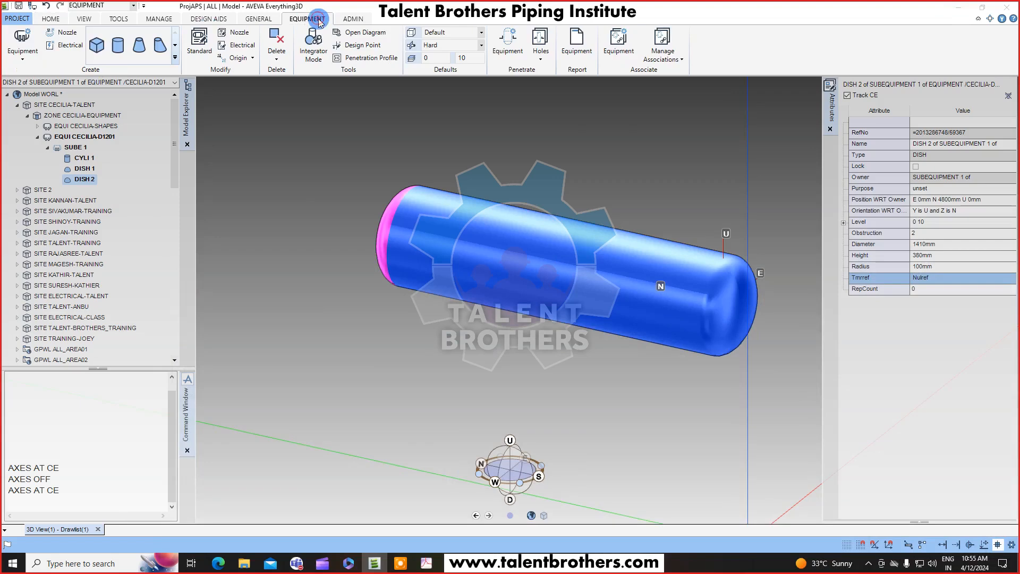
pyautogui.click(98, 48)
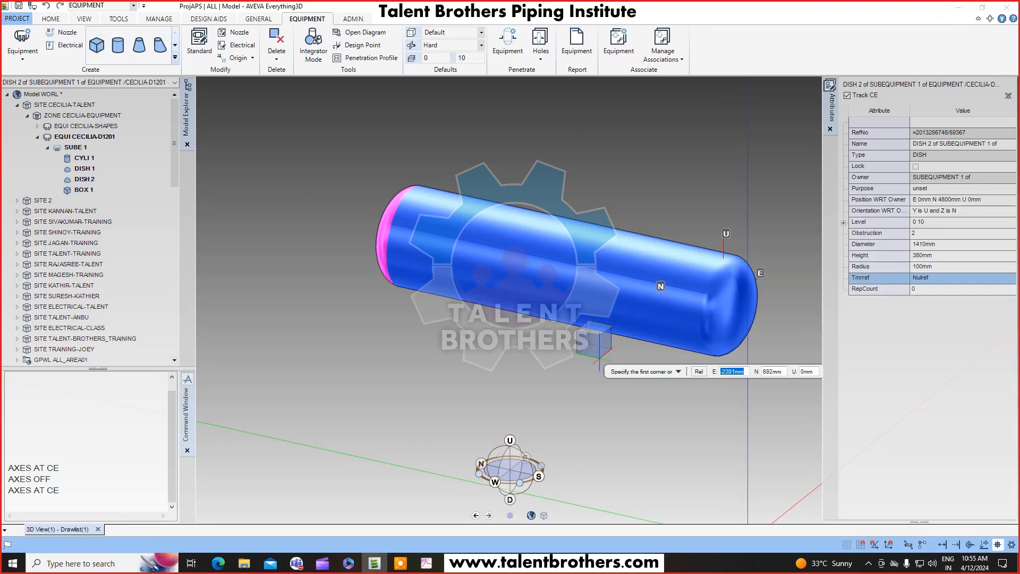
pyautogui.click(472, 400)
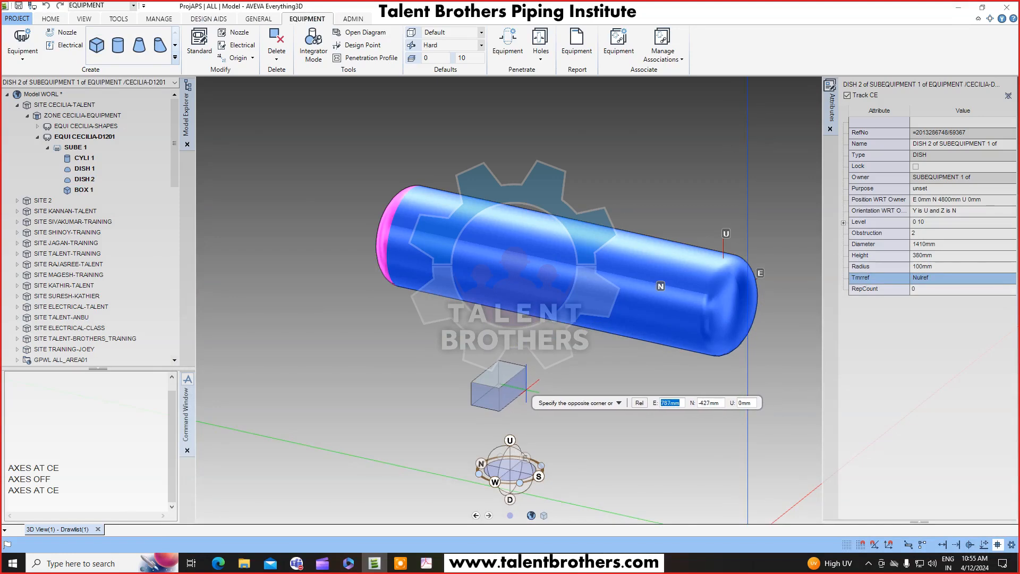
pyautogui.moveTo(522, 403); pyautogui.dragTo(518, 406, button='middle')
pyautogui.write('10')
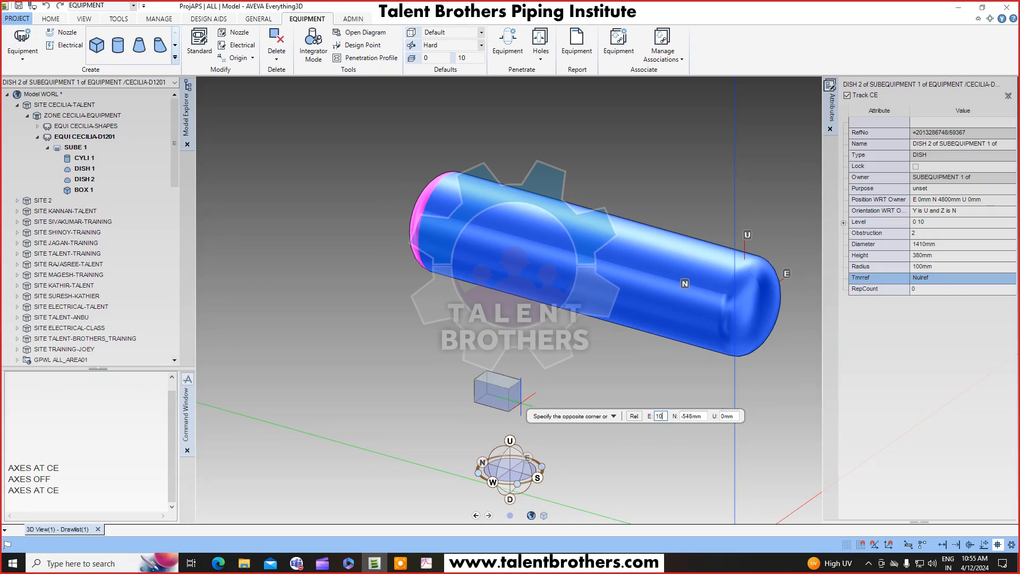
pyautogui.write('60')
pyautogui.press('Tab')
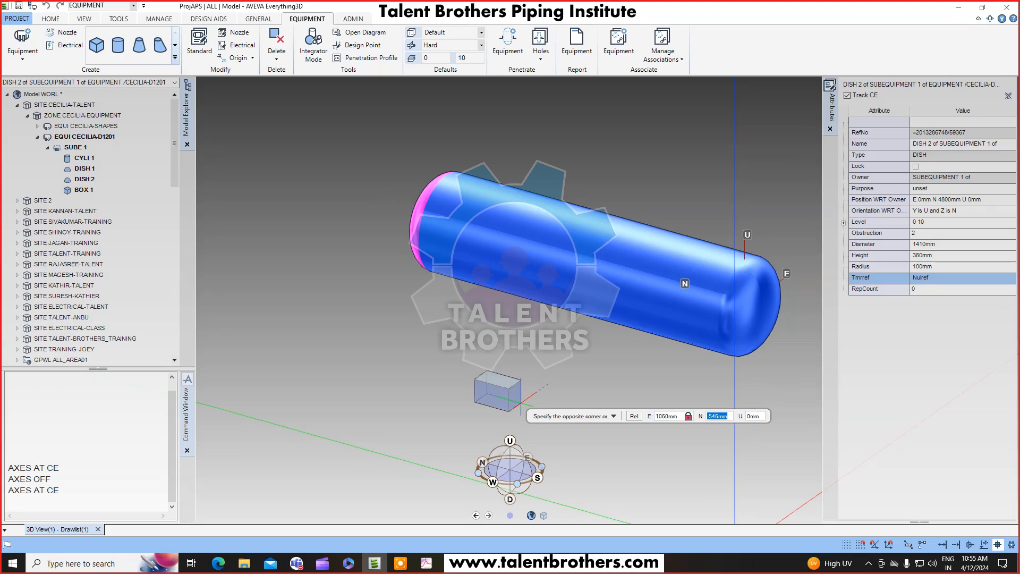
pyautogui.write('300')
pyautogui.press('Tab')
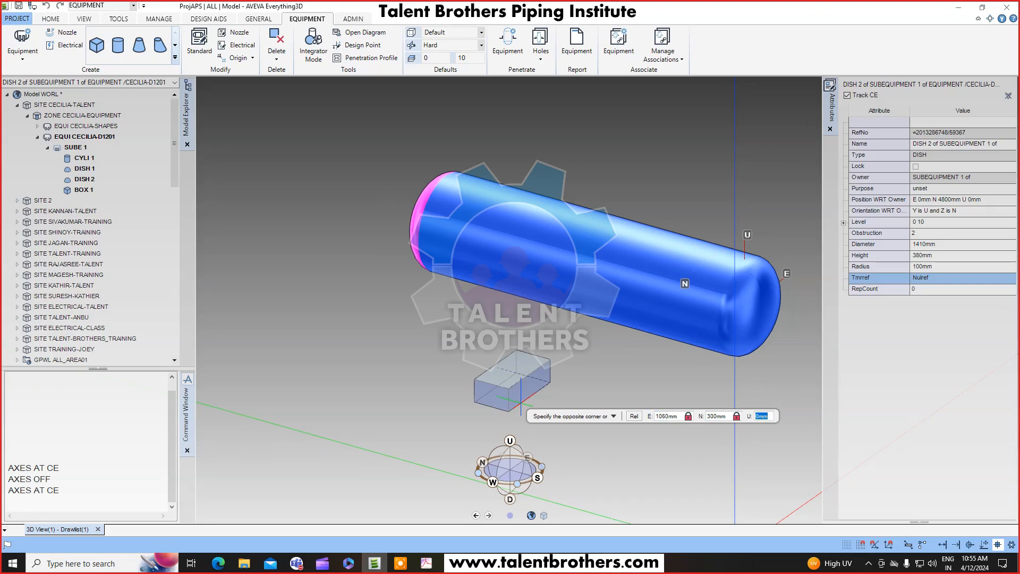
pyautogui.press('Return')
pyautogui.scroll(2, 504, 325)
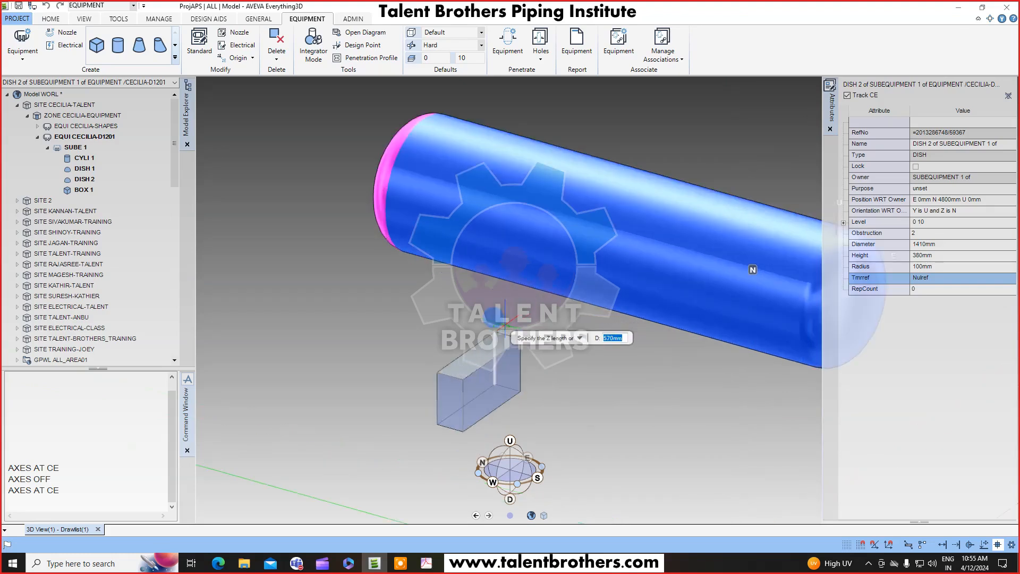
pyautogui.moveTo(504, 325); pyautogui.dragTo(498, 328, button='middle')
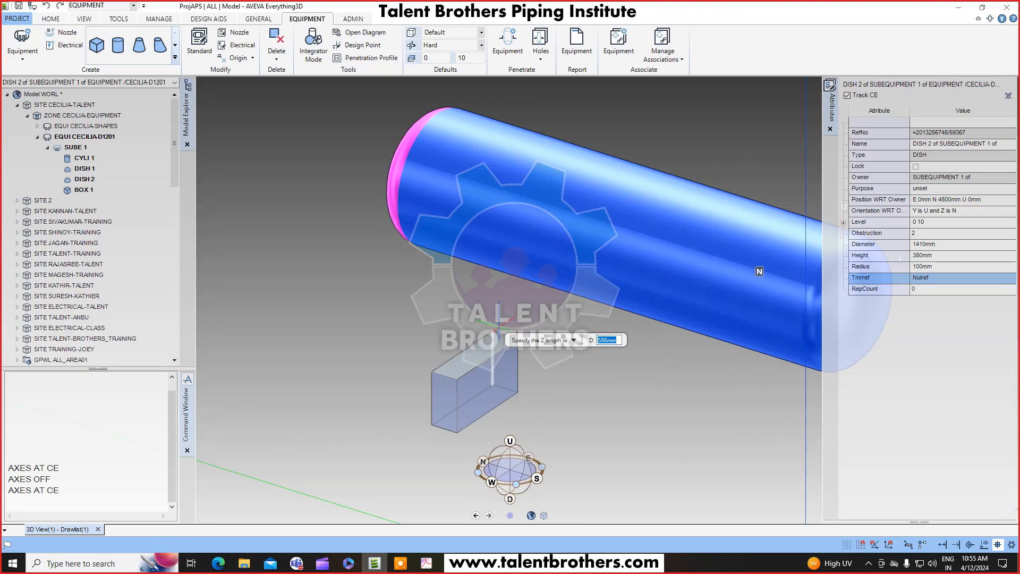
pyautogui.write('860')
pyautogui.press('Return')
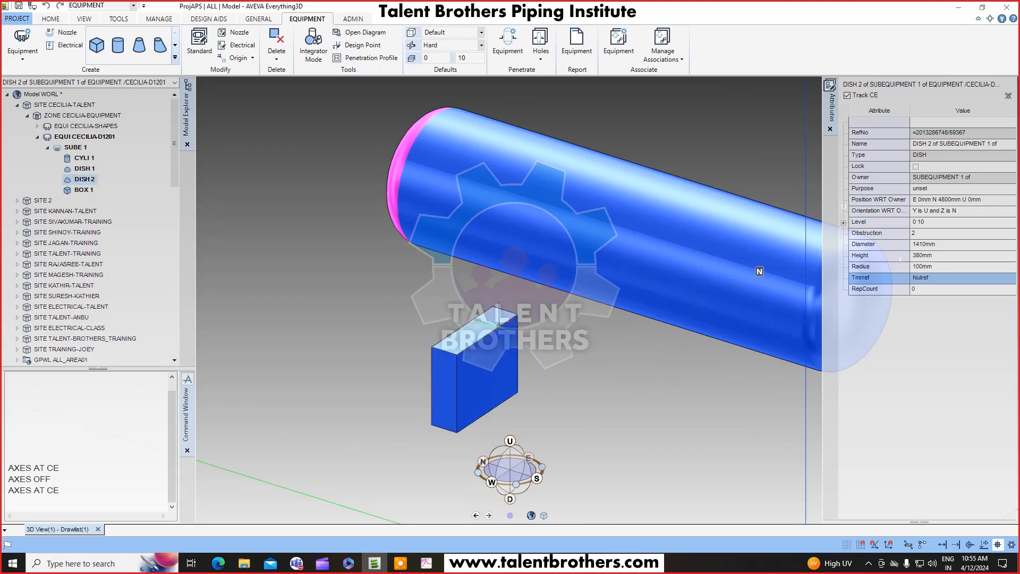
pyautogui.scroll(-3, 572, 365)
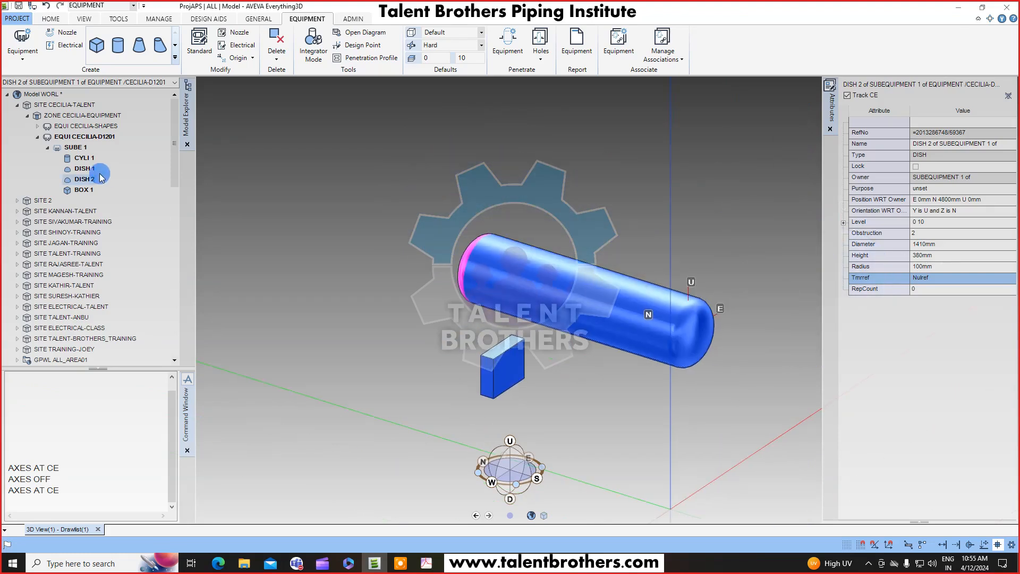
pyautogui.click(84, 190)
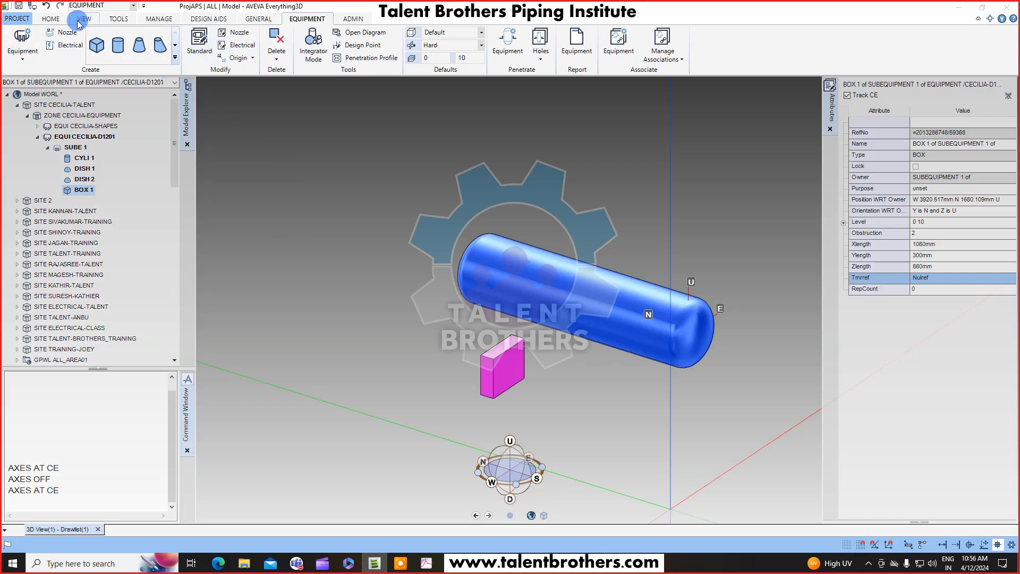
# Position the saddle box by measuring from its top point to the cylinder's end centre point and applying that offset.
pyautogui.click(51, 19)
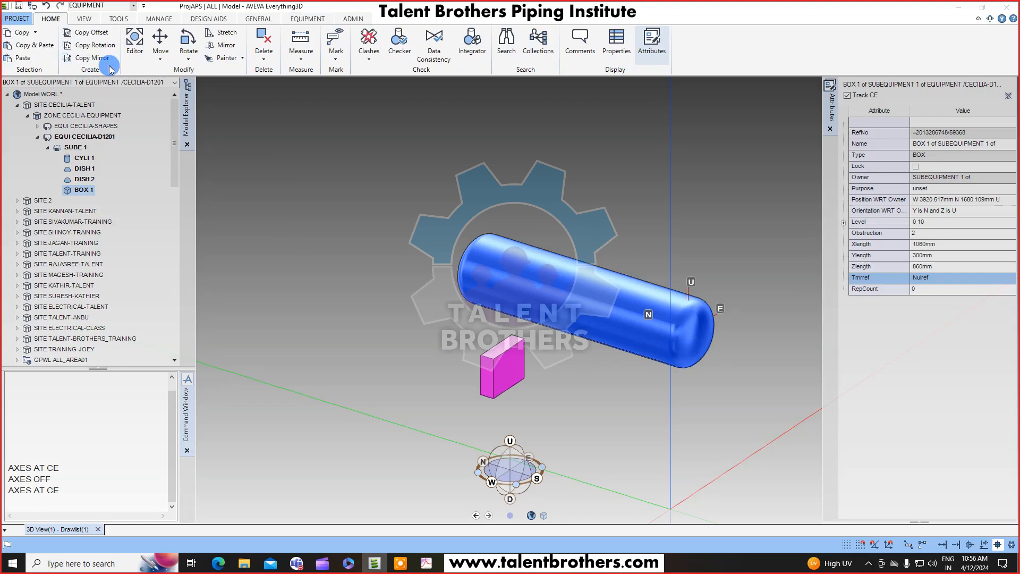
pyautogui.click(160, 53)
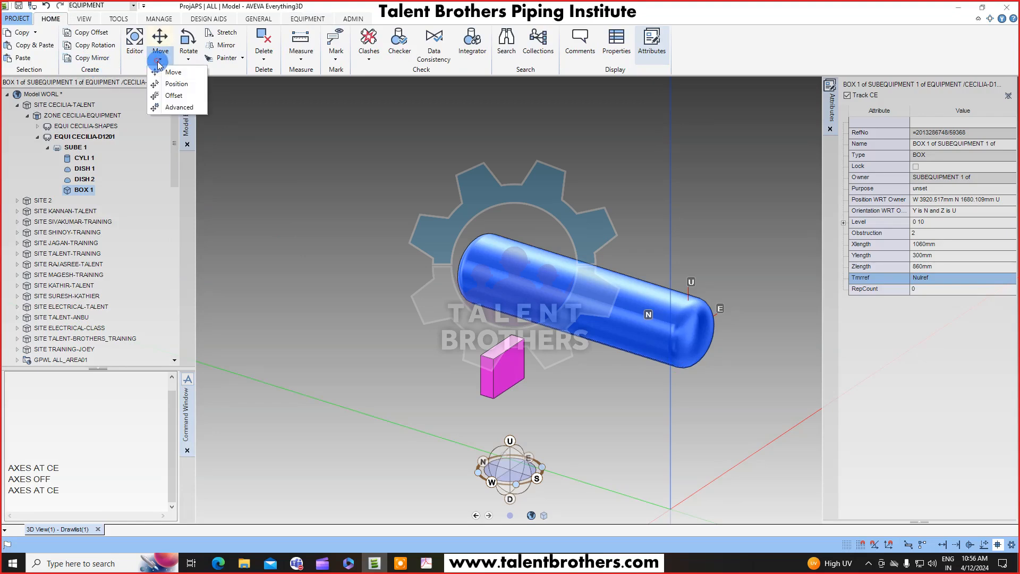
pyautogui.click(172, 97)
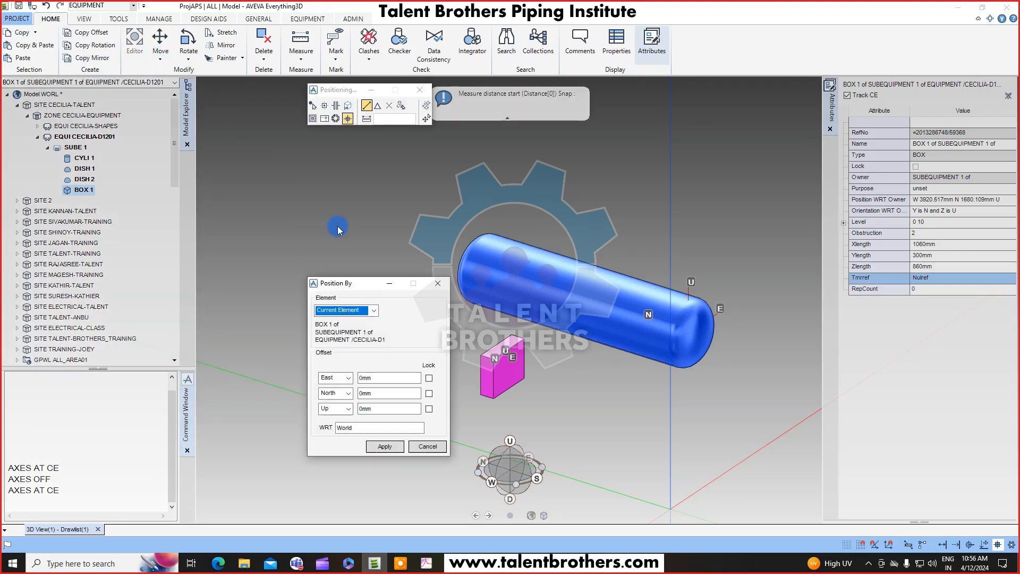
pyautogui.moveTo(362, 280); pyautogui.dragTo(247, 246)
pyautogui.scroll(3, 543, 353)
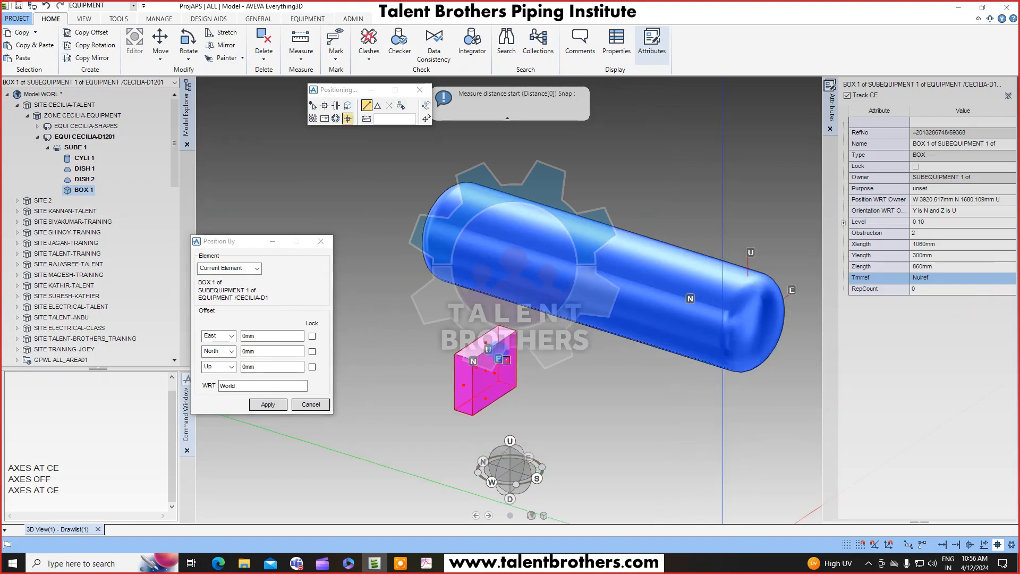
pyautogui.click(488, 344)
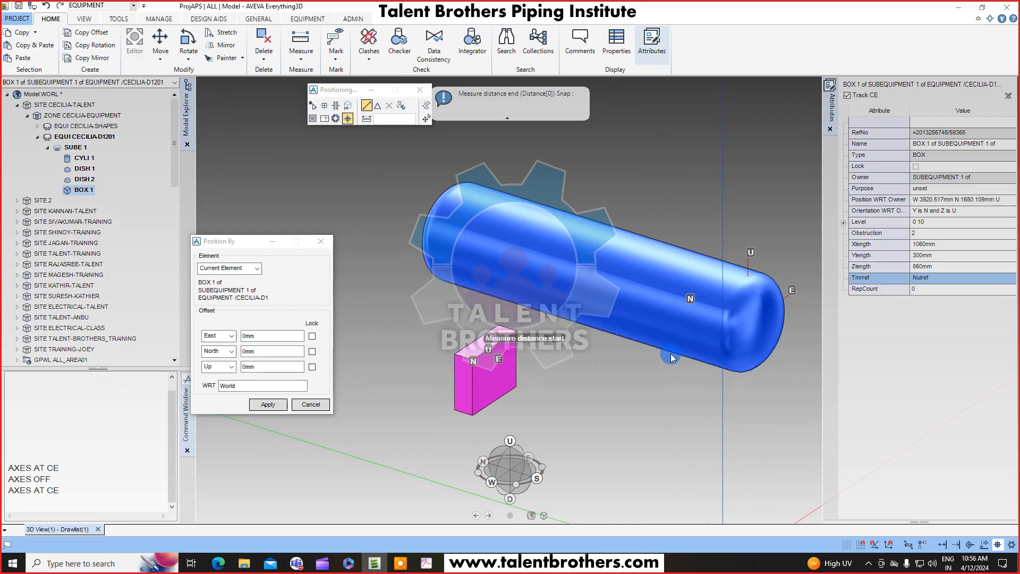
pyautogui.scroll(2, 670, 356)
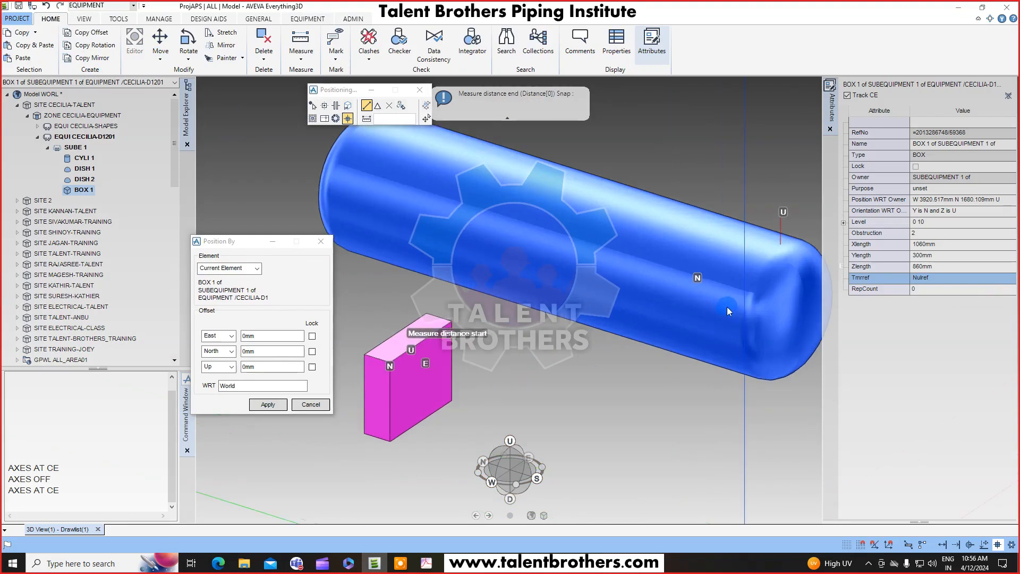
pyautogui.click(779, 310)
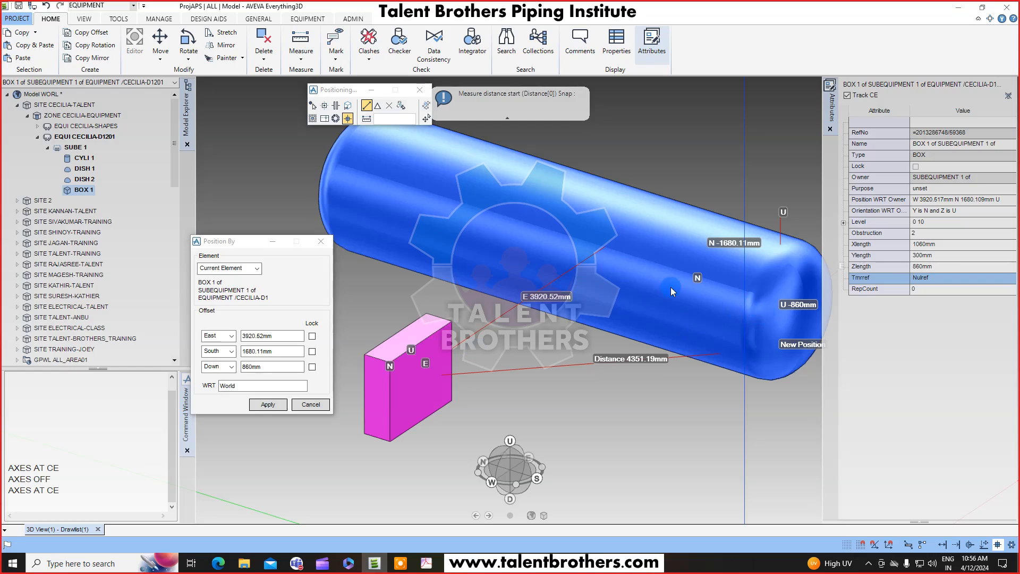
pyautogui.press('F8')
pyautogui.scroll(1, 422, 369)
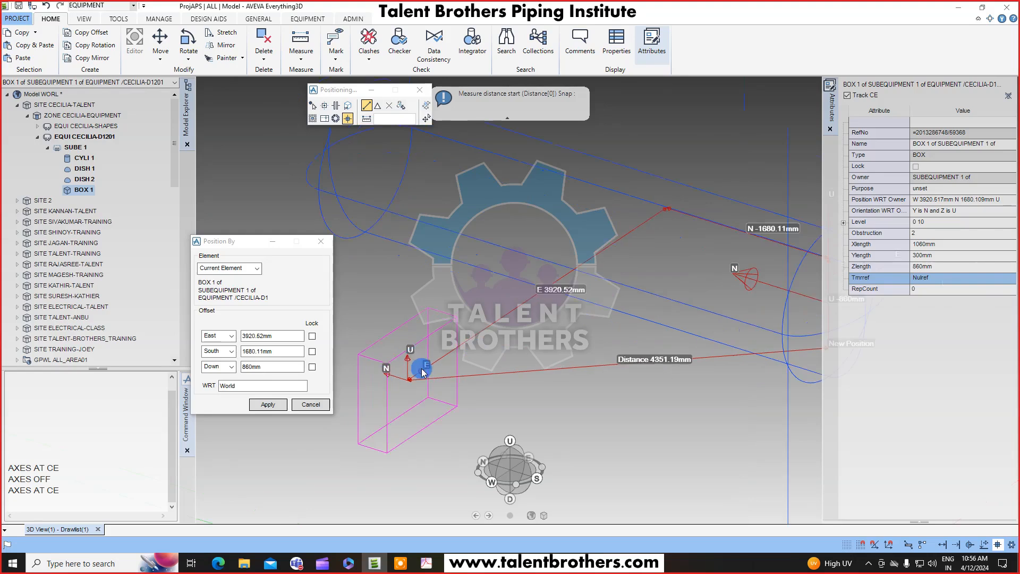
pyautogui.scroll(2, 423, 372)
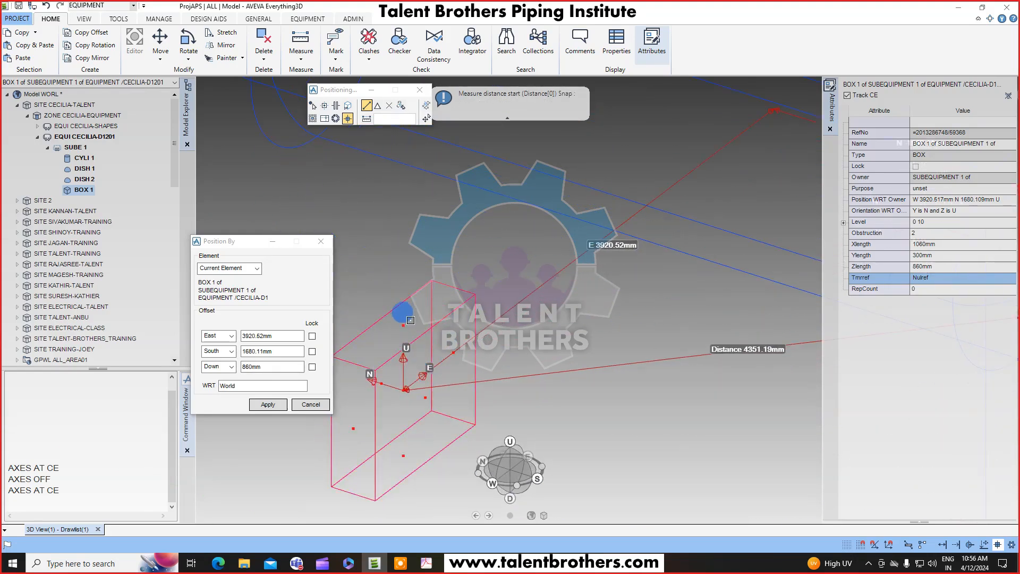
pyautogui.click(403, 314)
pyautogui.scroll(-2, 540, 334)
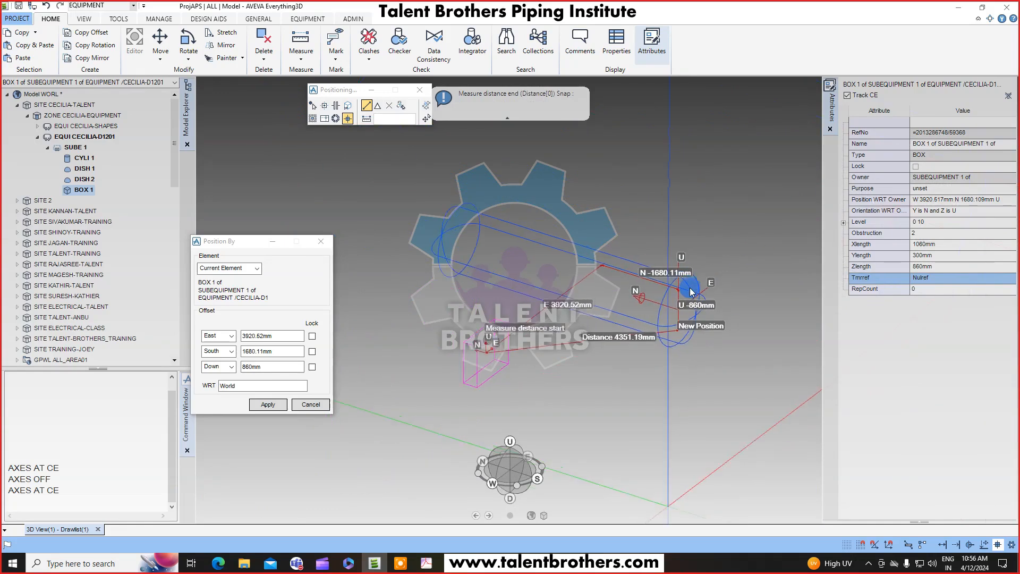
pyautogui.scroll(2, 692, 292)
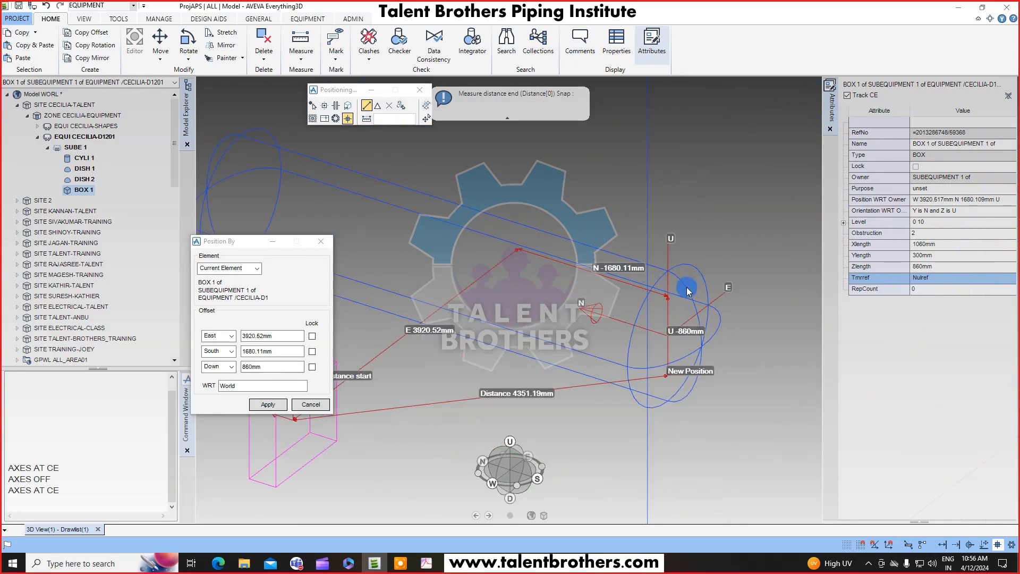
pyautogui.click(661, 327)
pyautogui.scroll(-2, 376, 356)
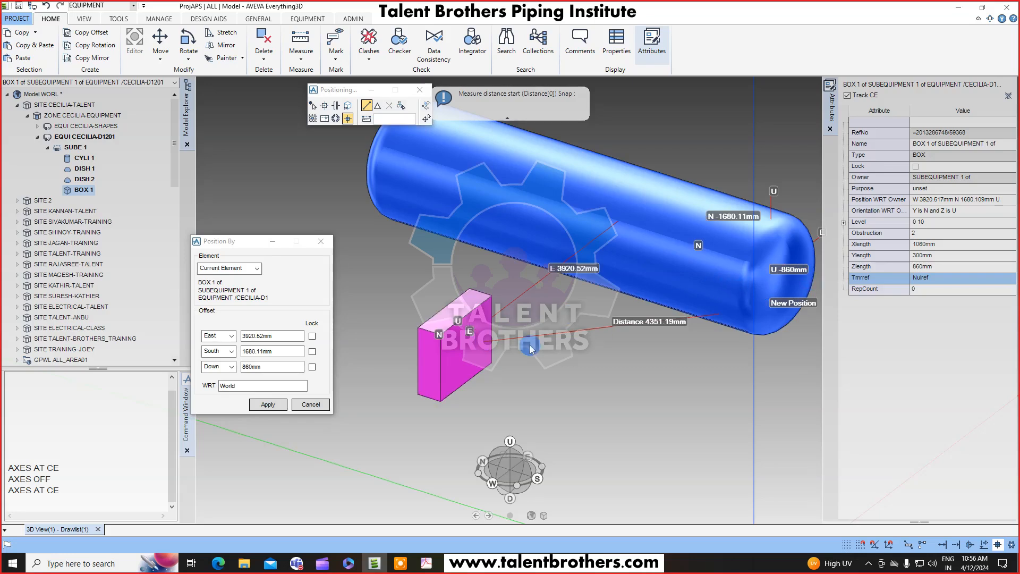
pyautogui.click(245, 366)
pyautogui.click(267, 404)
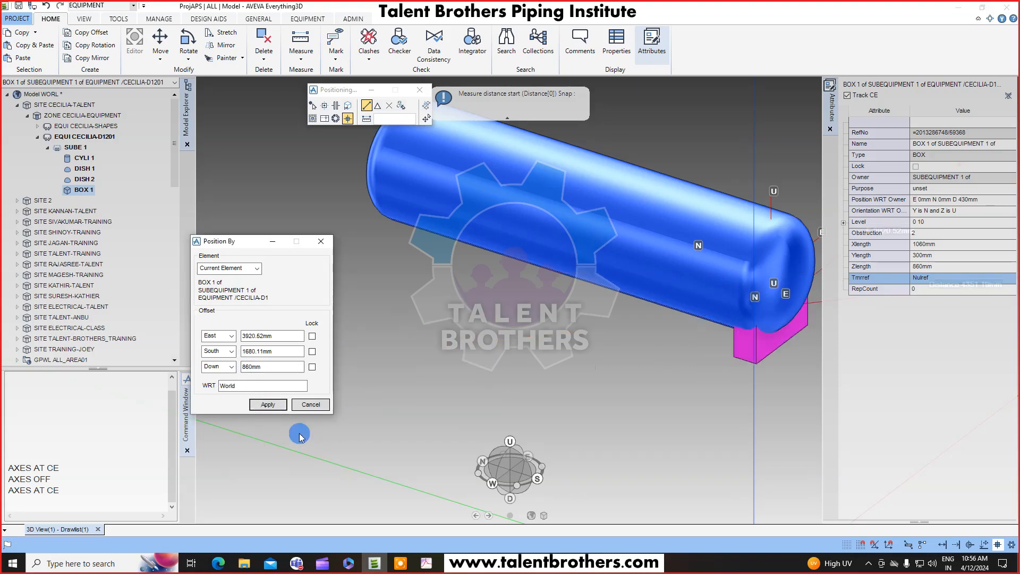
pyautogui.click(581, 363)
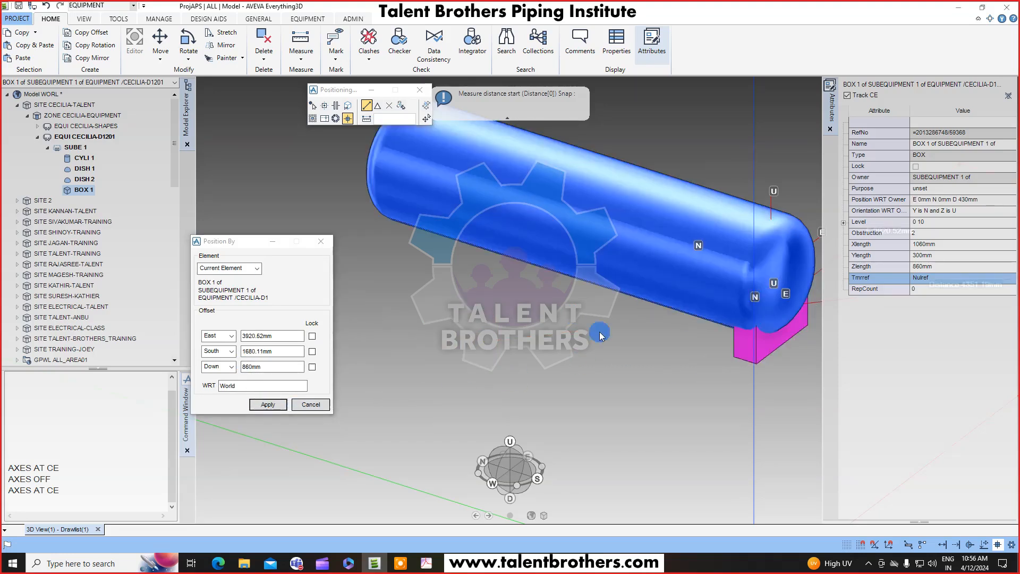
pyautogui.click(319, 404)
# Inspect the saddle's placement under the vessel from several view angles and compare it with the drawing's dimensions.
pyautogui.moveTo(754, 286); pyautogui.dragTo(823, 255, button='middle')
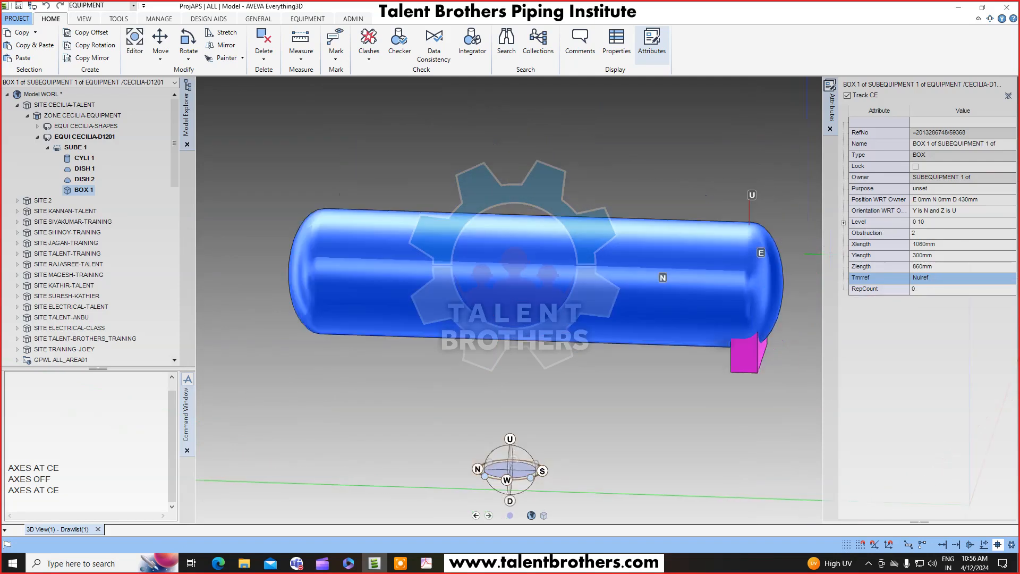
pyautogui.press('F8')
pyautogui.moveTo(719, 299); pyautogui.dragTo(727, 251, button='middle')
pyautogui.rightClick(726, 248)
pyautogui.click(727, 218)
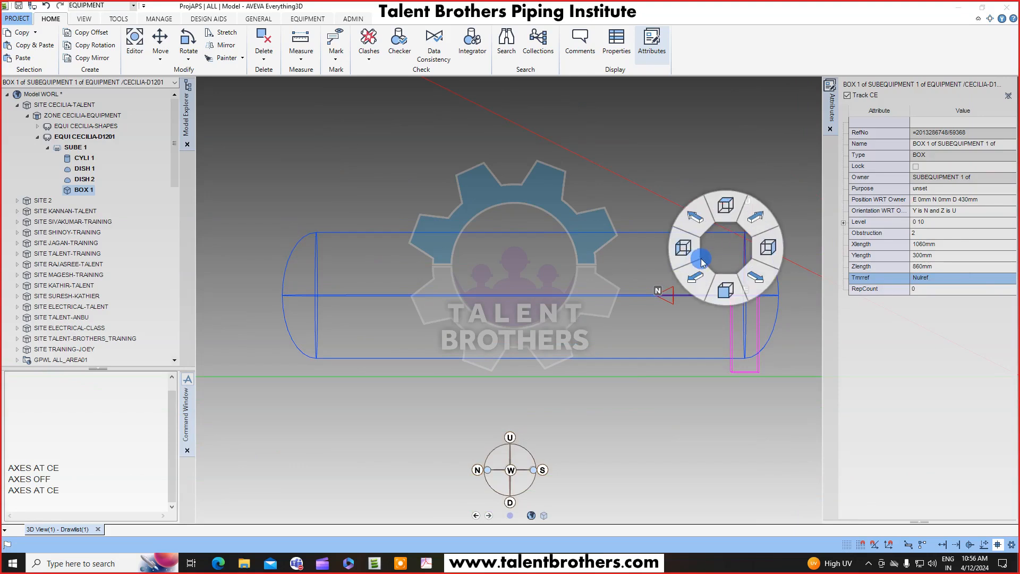
pyautogui.click(697, 259)
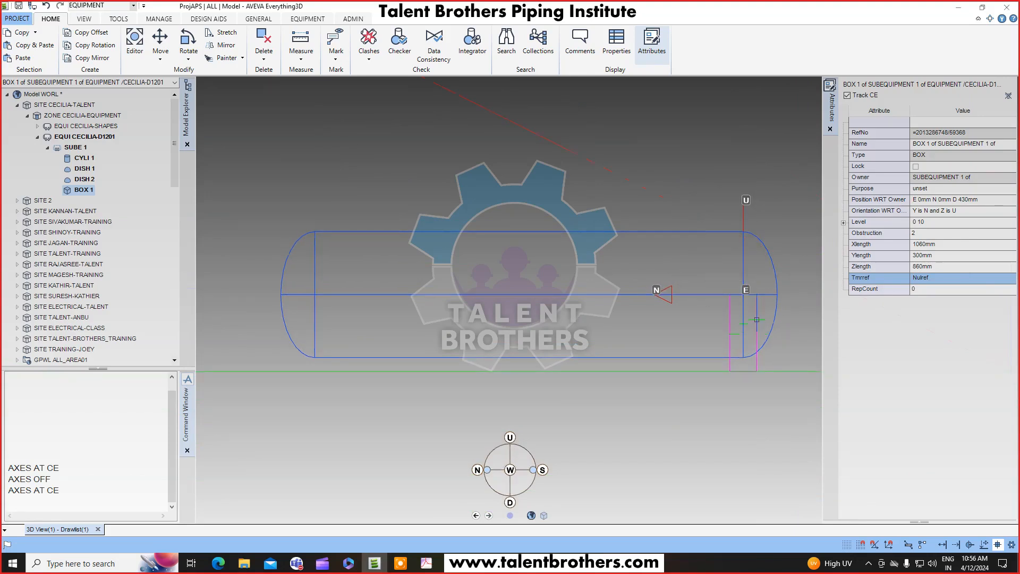
pyautogui.scroll(2, 756, 319)
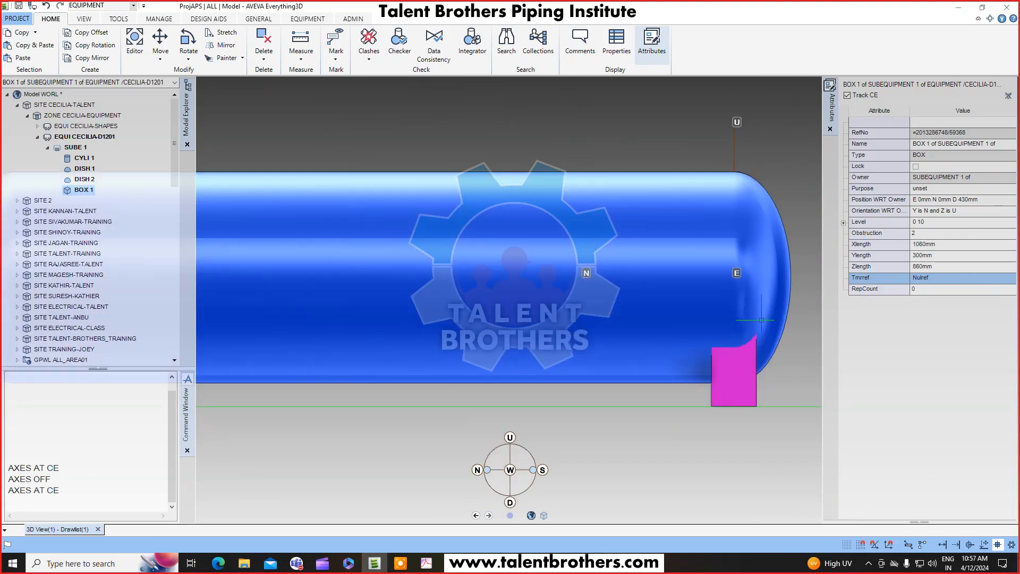
pyautogui.press('F8')
pyautogui.press('F8')
pyautogui.scroll(-2, 757, 318)
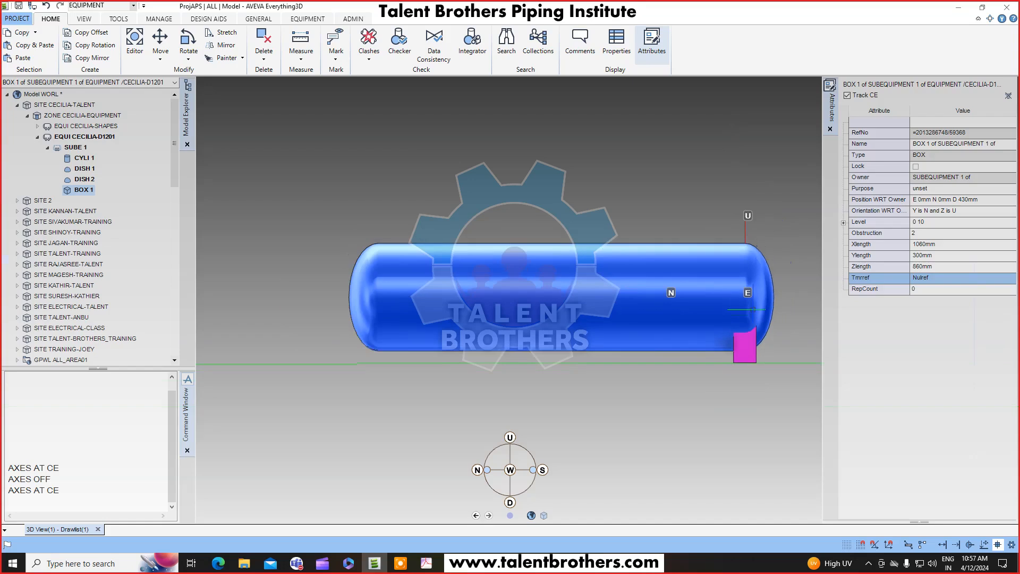
pyautogui.middleClick(754, 311)
pyautogui.moveTo(716, 311)
pyautogui.mouseDown(button='middle')
pyautogui.moveTo(717, 302)
pyautogui.moveTo(628, 324)
pyautogui.moveTo(563, 325)
pyautogui.mouseUp(button='middle')
pyautogui.scroll(2, 593, 304)
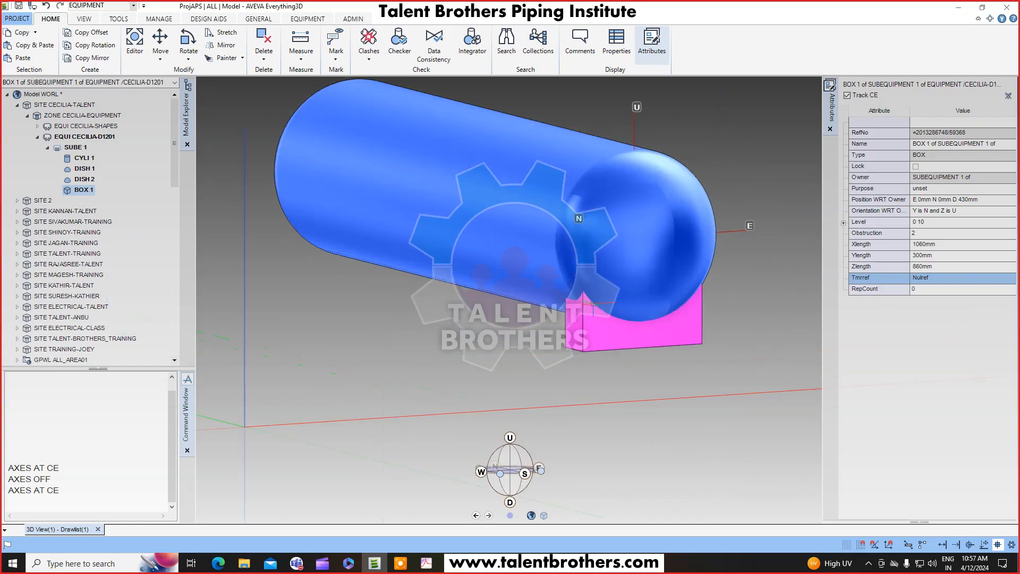
pyautogui.scroll(4, 595, 306)
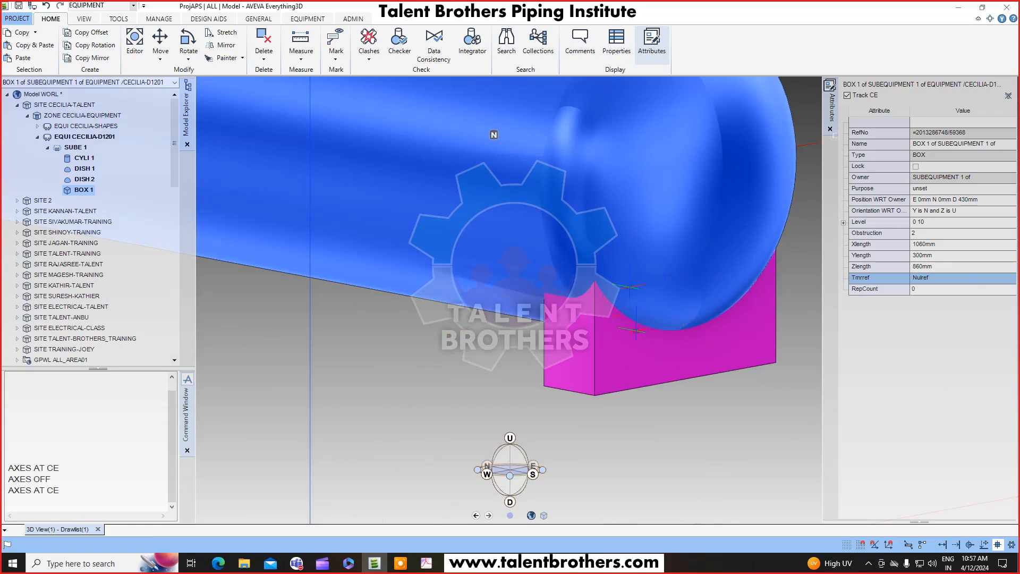
pyautogui.scroll(-5, 631, 287)
pyautogui.moveTo(553, 276); pyautogui.dragTo(573, 275, button='middle')
pyautogui.press('F8')
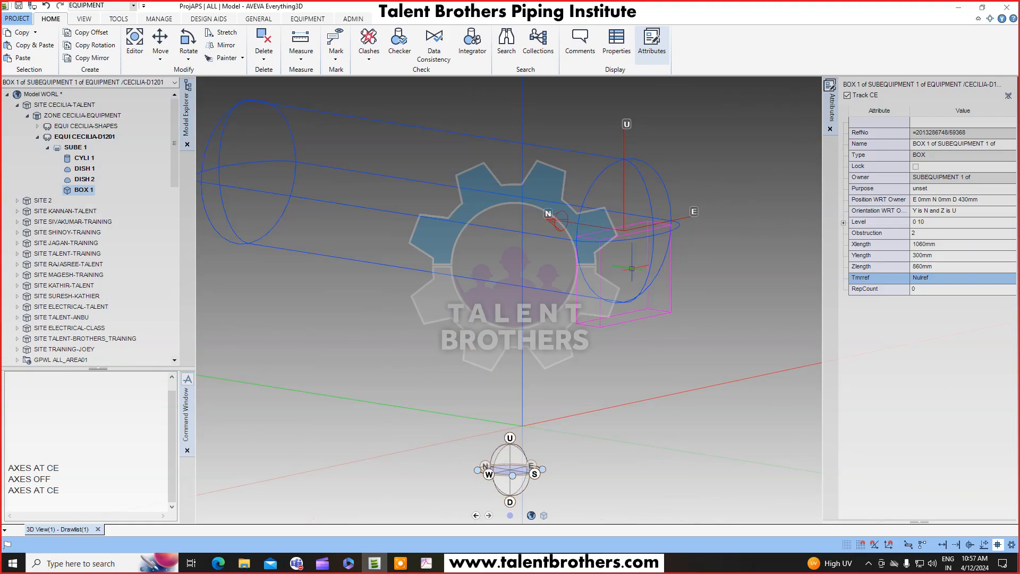
pyautogui.moveTo(599, 225); pyautogui.dragTo(611, 244, button='middle')
pyautogui.press('F8')
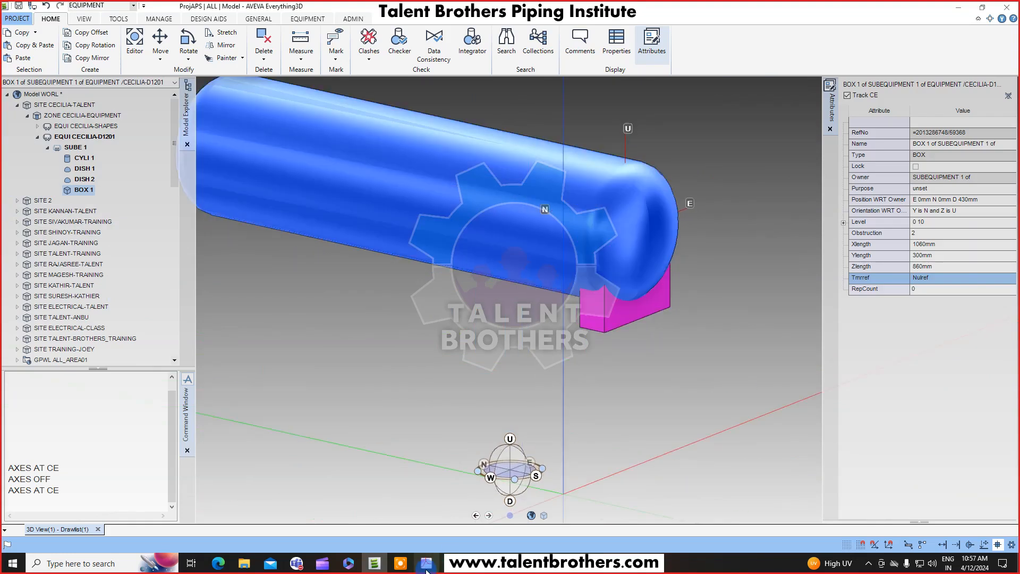
pyautogui.click(426, 567)
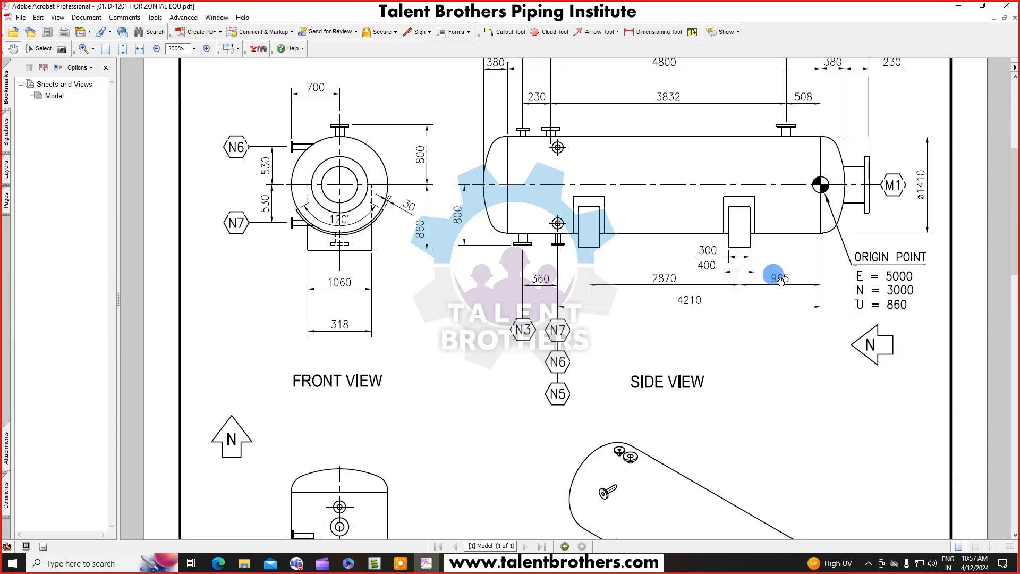
pyautogui.click(958, 5)
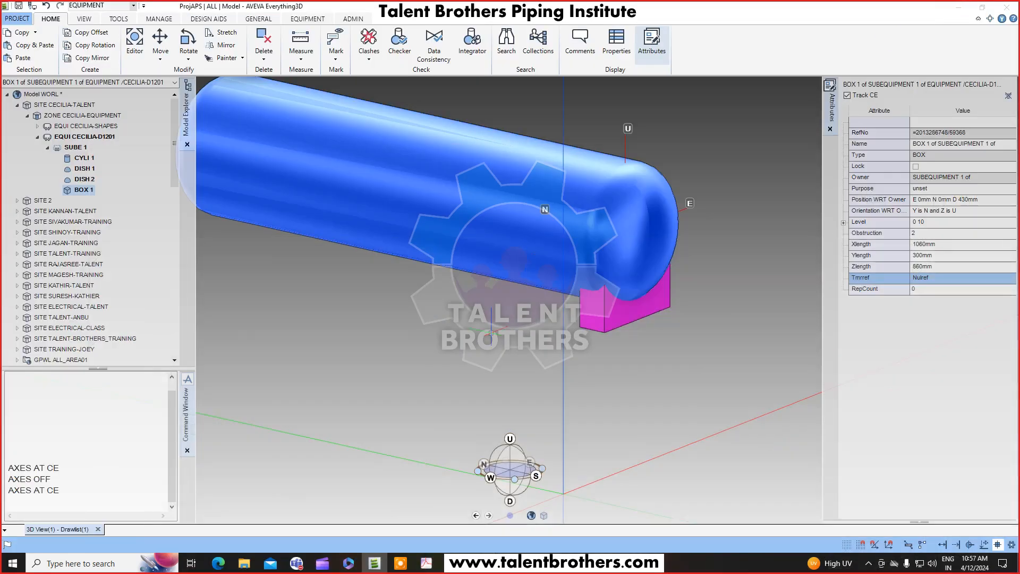
# Move the saddle box 965 mm north with the Advanced Move tool.
pyautogui.click(159, 60)
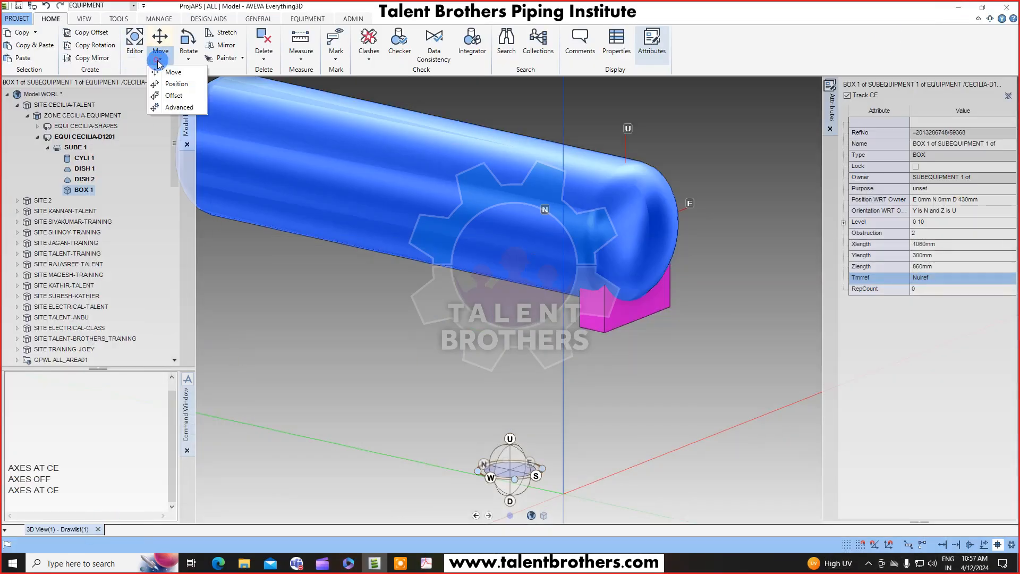
pyautogui.click(179, 107)
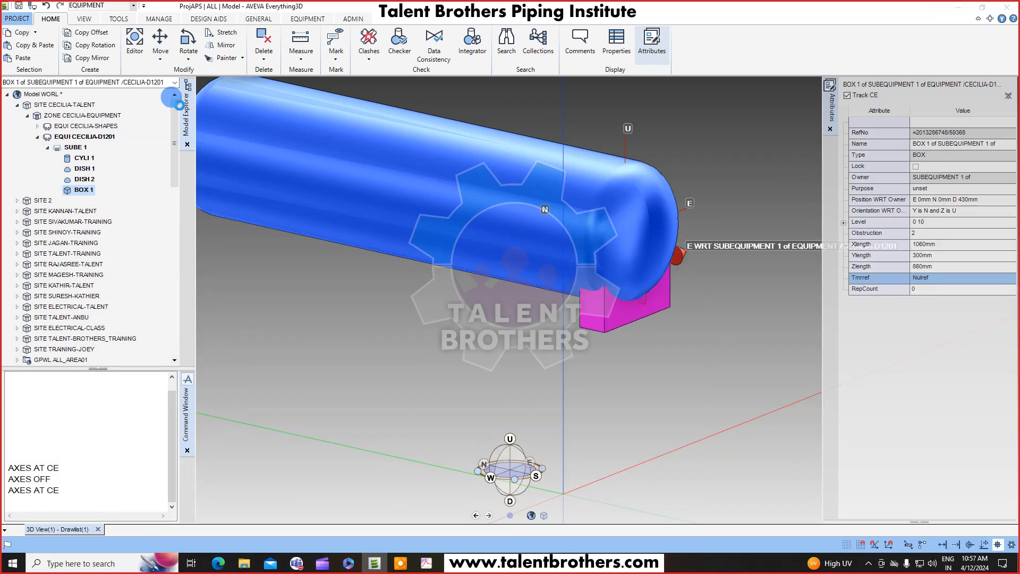
pyautogui.moveTo(591, 279); pyautogui.dragTo(97, 126)
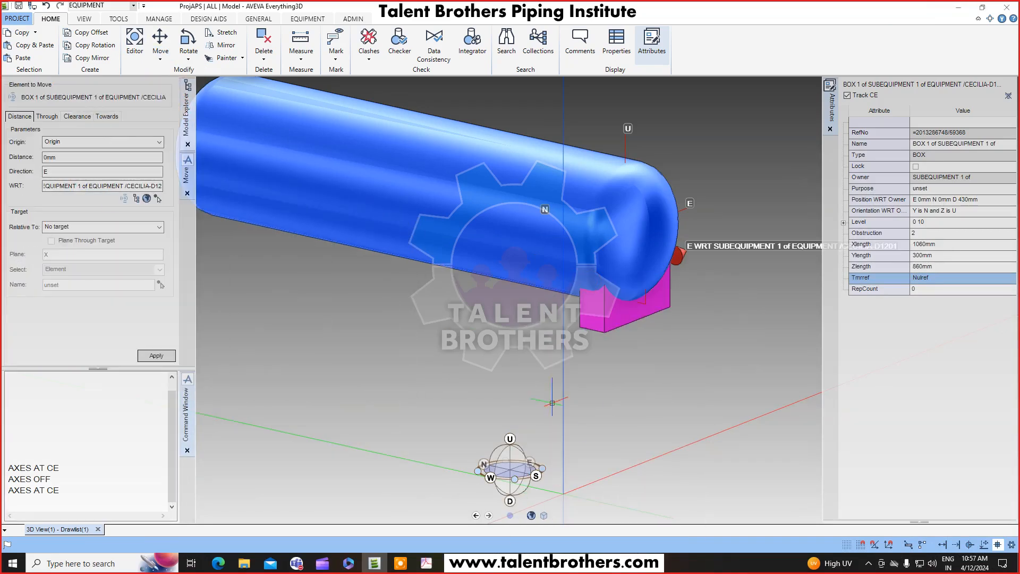
pyautogui.moveTo(551, 403); pyautogui.dragTo(553, 405, button='middle')
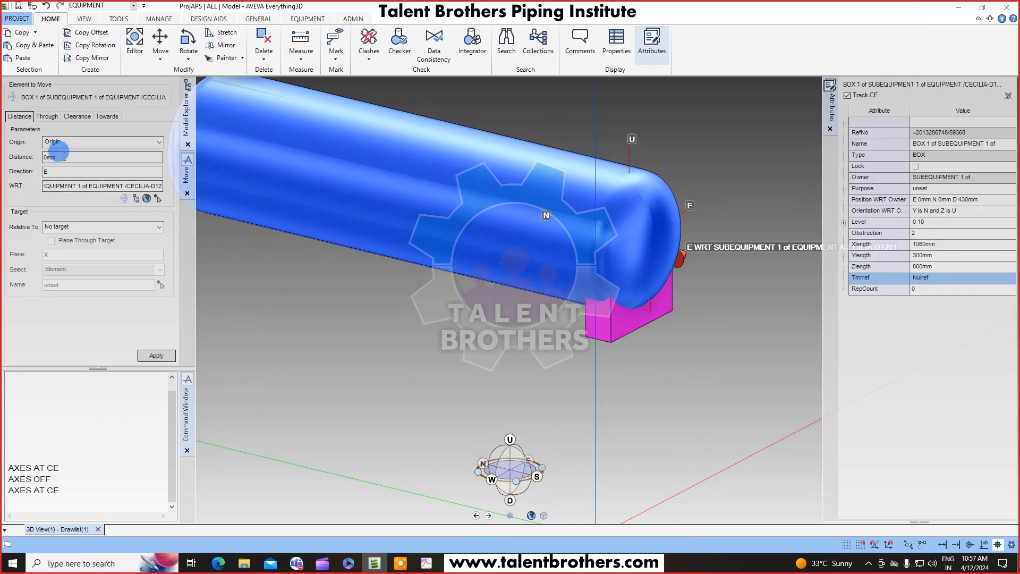
pyautogui.moveTo(60, 157); pyautogui.dragTo(21, 163)
pyautogui.write('965')
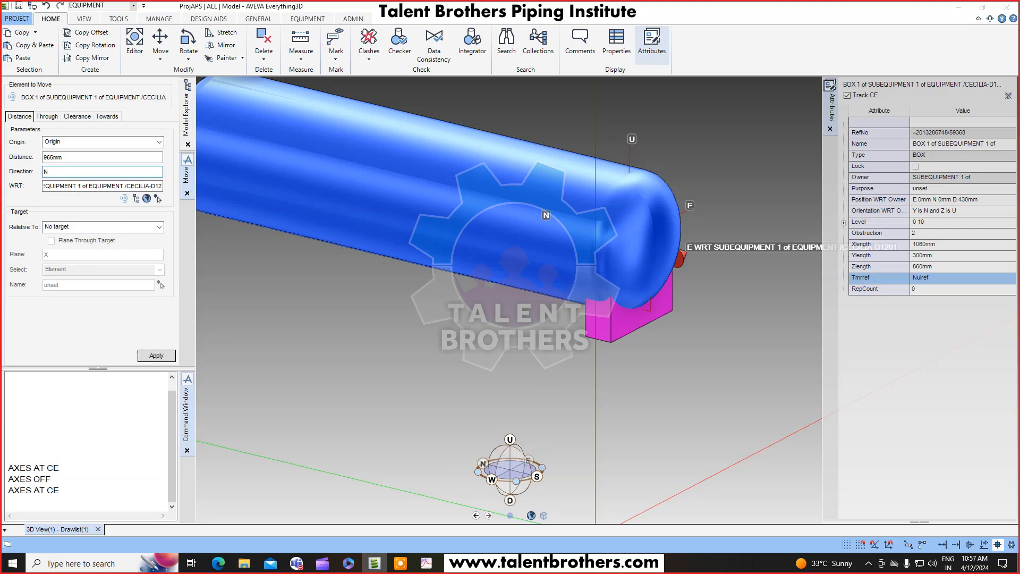
pyautogui.press('Return')
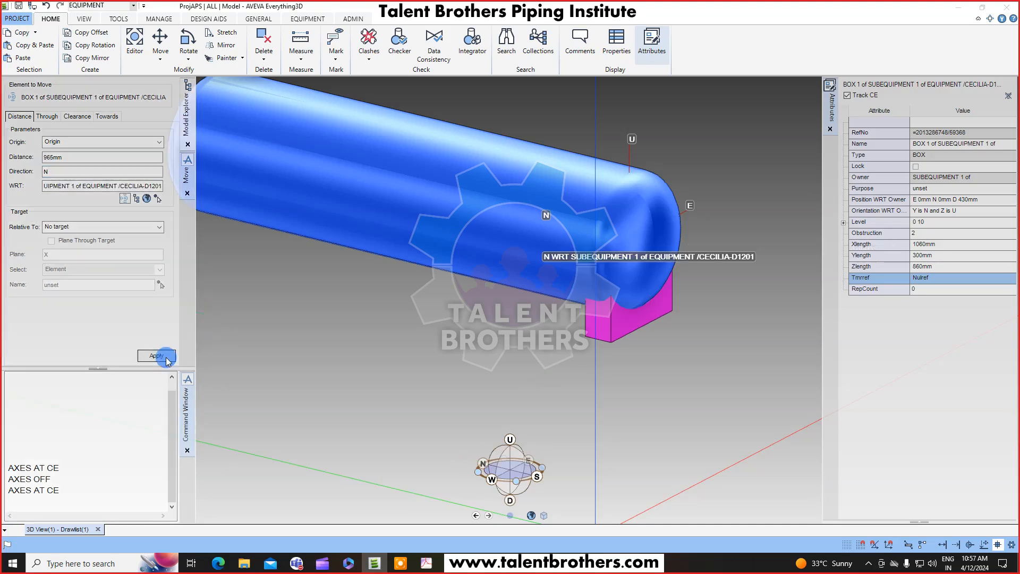
pyautogui.click(166, 360)
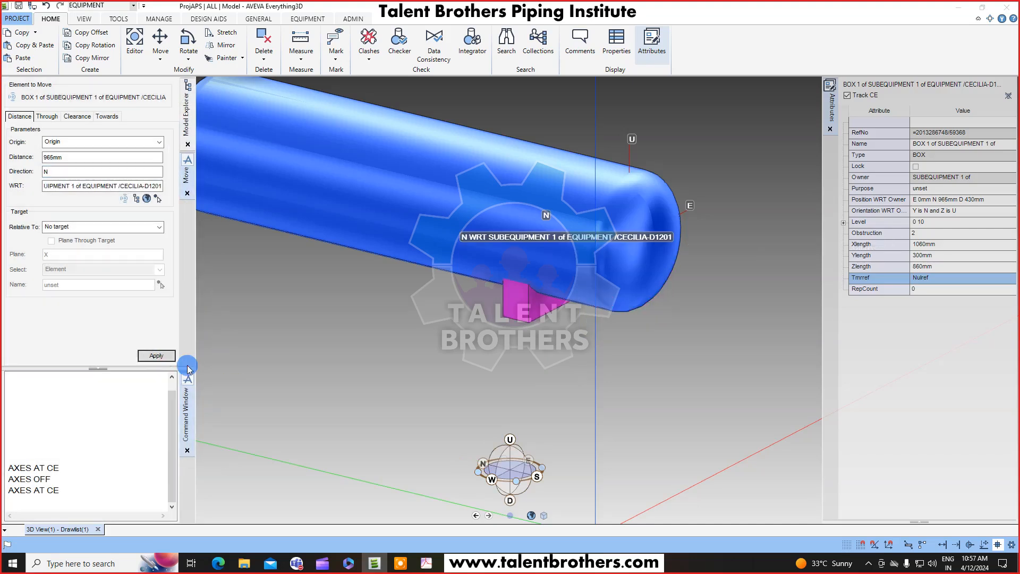
# Repeat the 965 mm north move and reverse it with a -965 mm move.
pyautogui.click(156, 355)
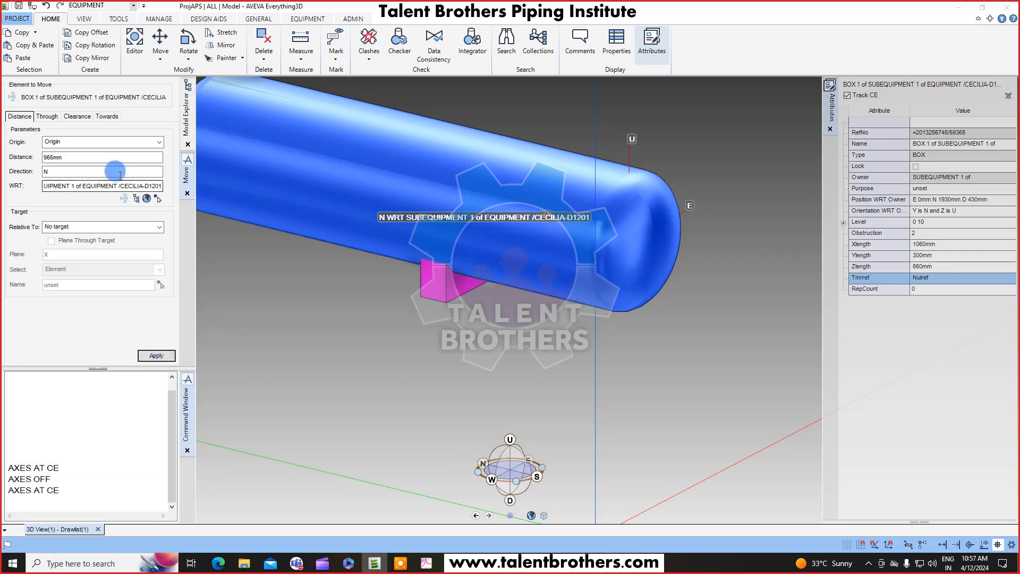
pyautogui.doubleClick(45, 158)
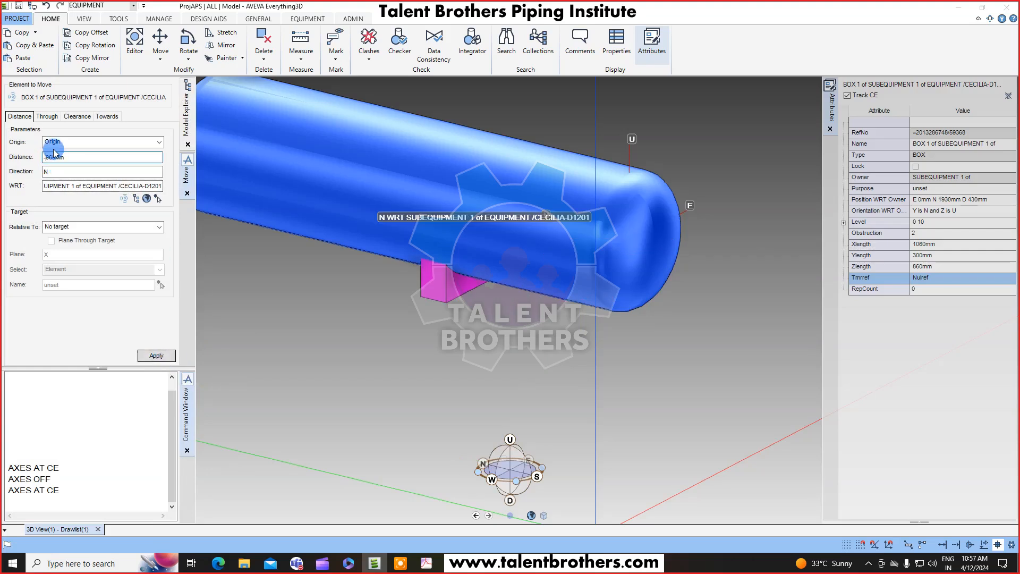
pyautogui.click(155, 355)
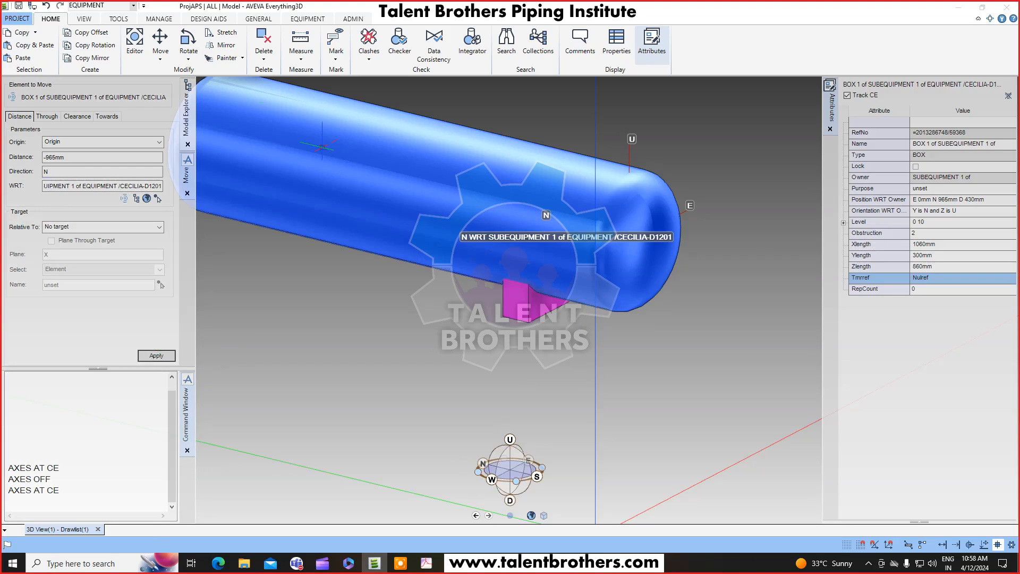
# Close the move tool and review the saddle spacing dimensions on the D1201 drawing.
pyautogui.click(186, 193)
pyautogui.scroll(-3, 514, 391)
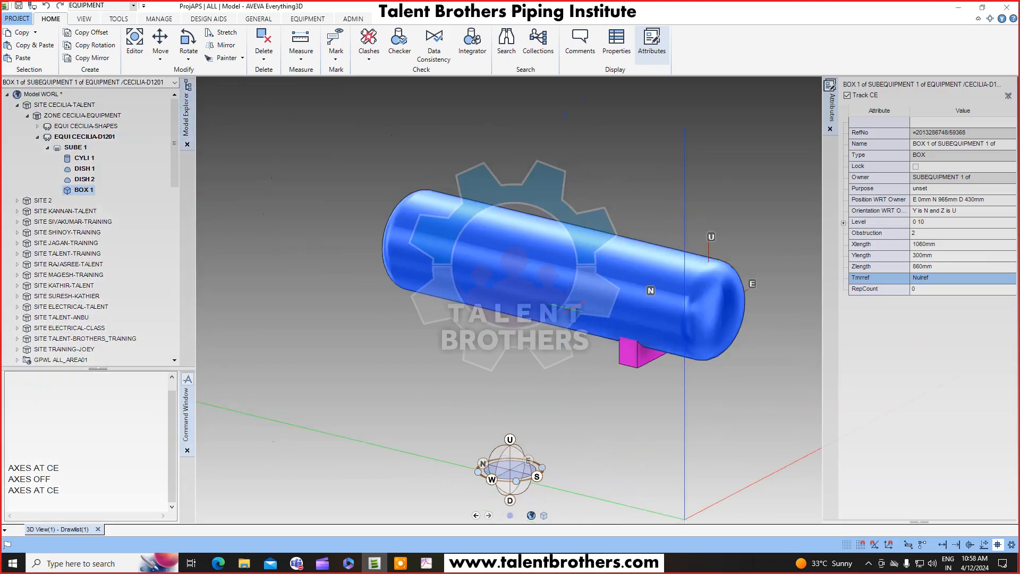
pyautogui.click(426, 563)
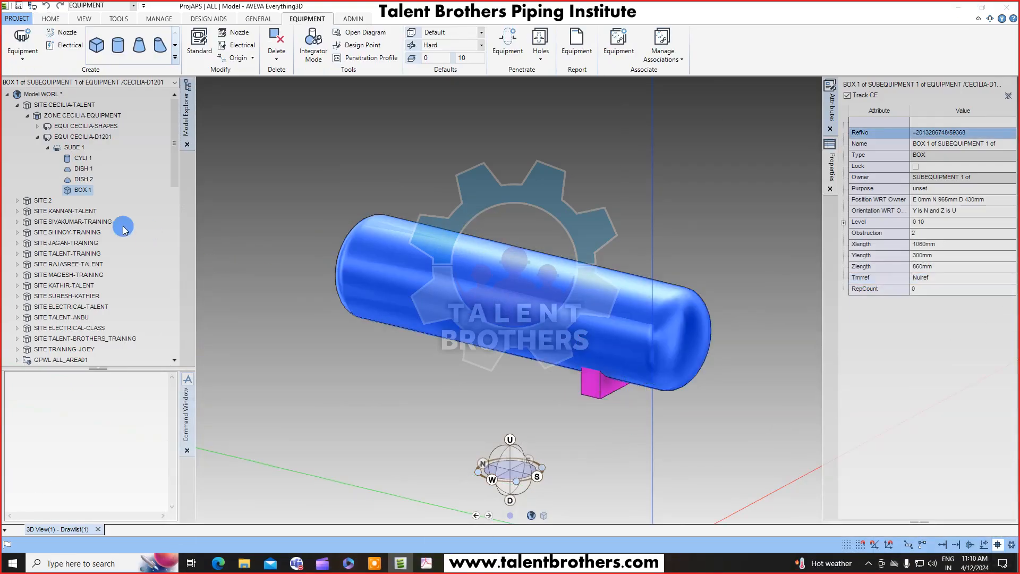
pyautogui.click(428, 562)
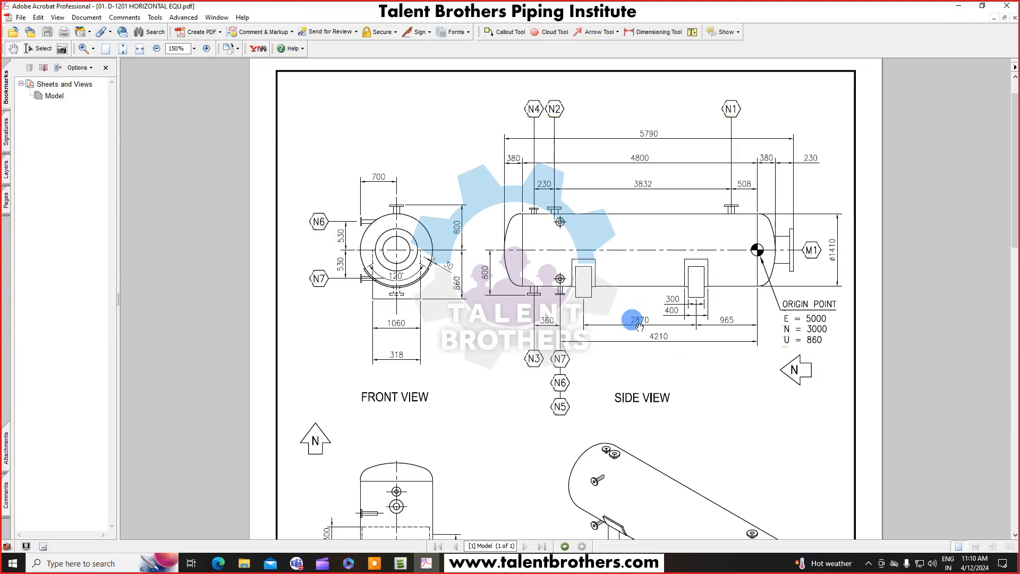
pyautogui.hotkey('alt', 'Tab')
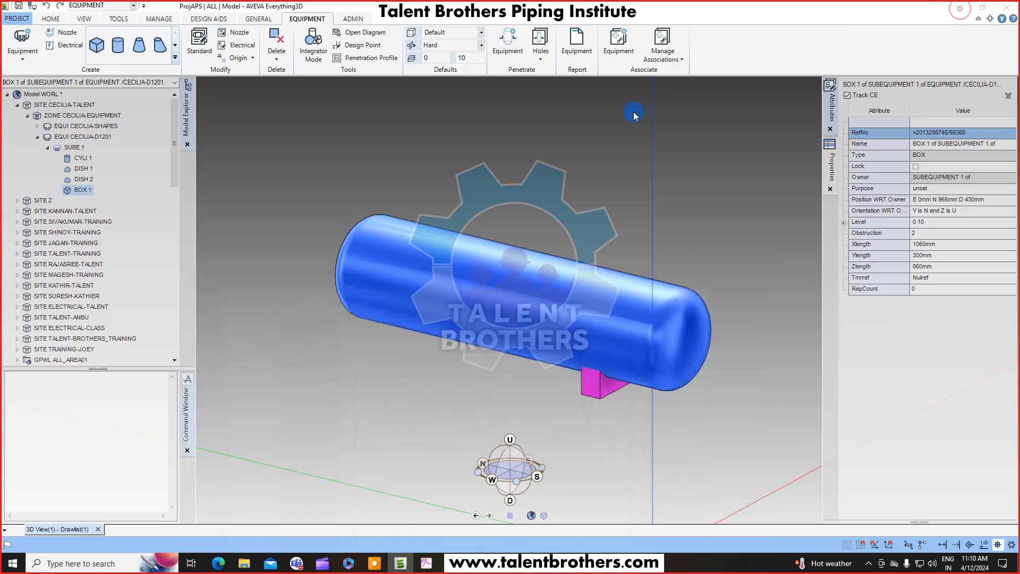
# Offset the saddle box 2870 mm north with the Position By offset, then undo that move.
pyautogui.click(51, 18)
pyautogui.click(159, 62)
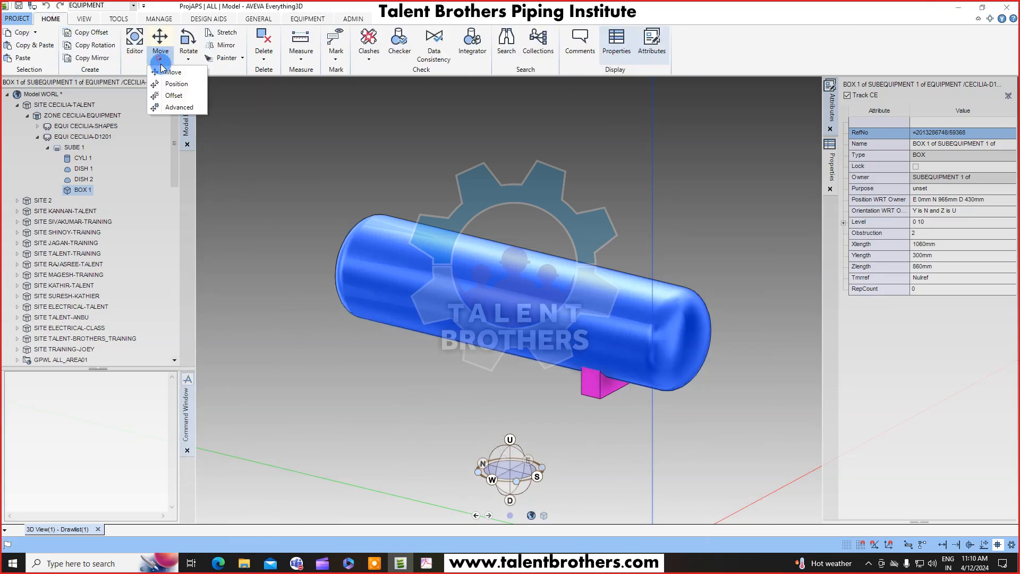
pyautogui.click(173, 96)
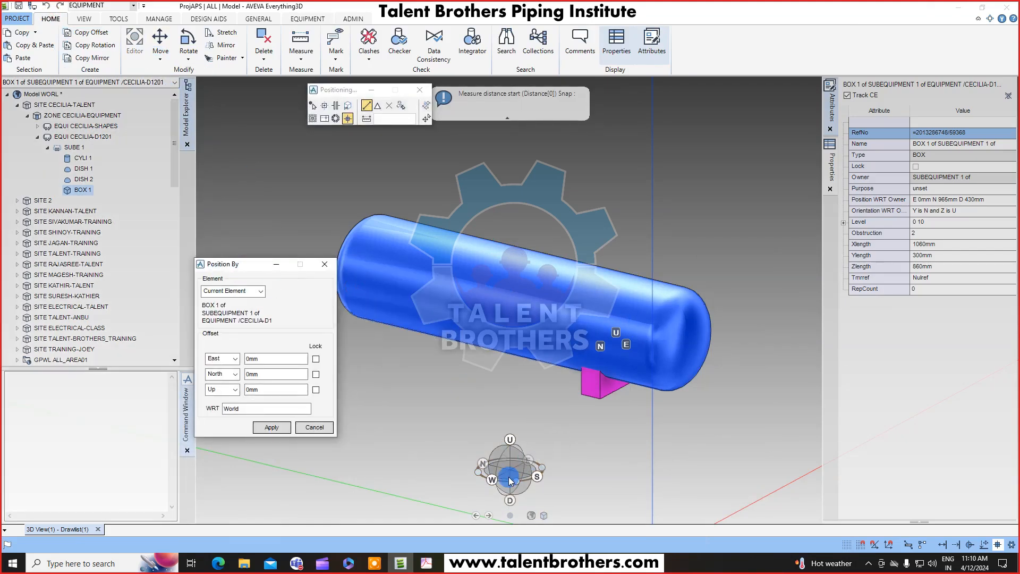
pyautogui.doubleClick(253, 374)
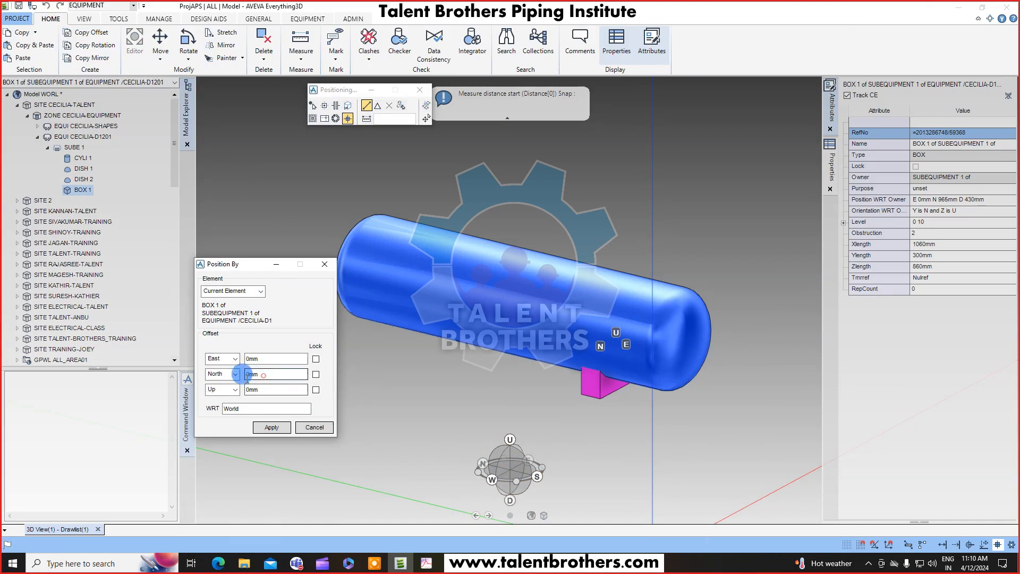
pyautogui.write('28')
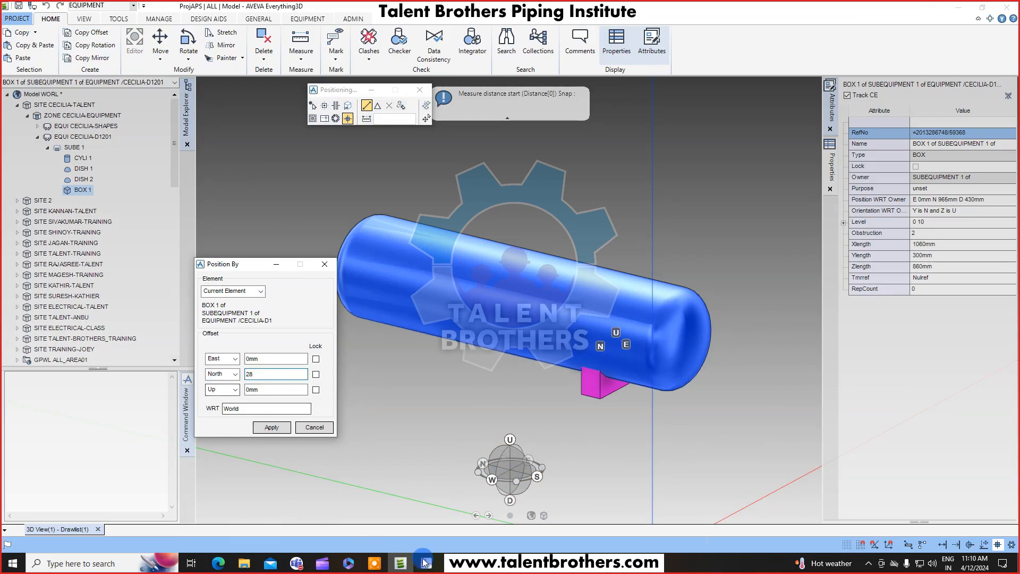
pyautogui.click(426, 562)
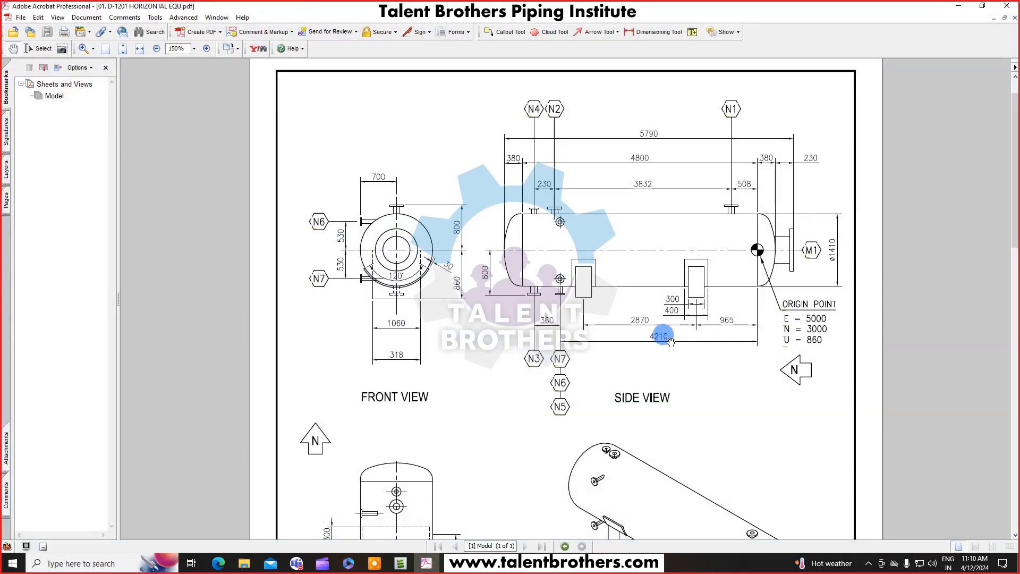
pyautogui.click(958, 6)
pyautogui.doubleClick(277, 374)
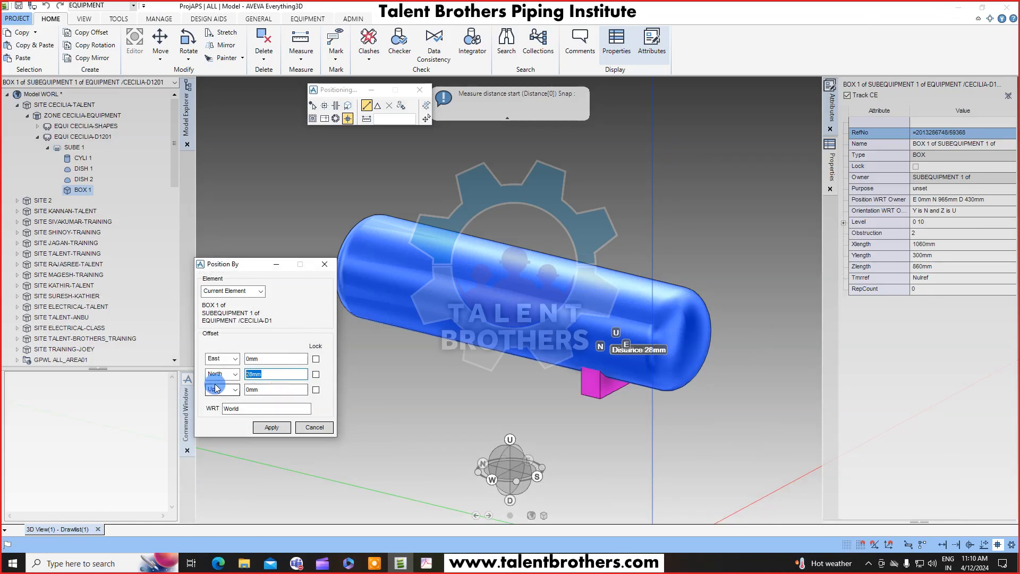
pyautogui.write('2870')
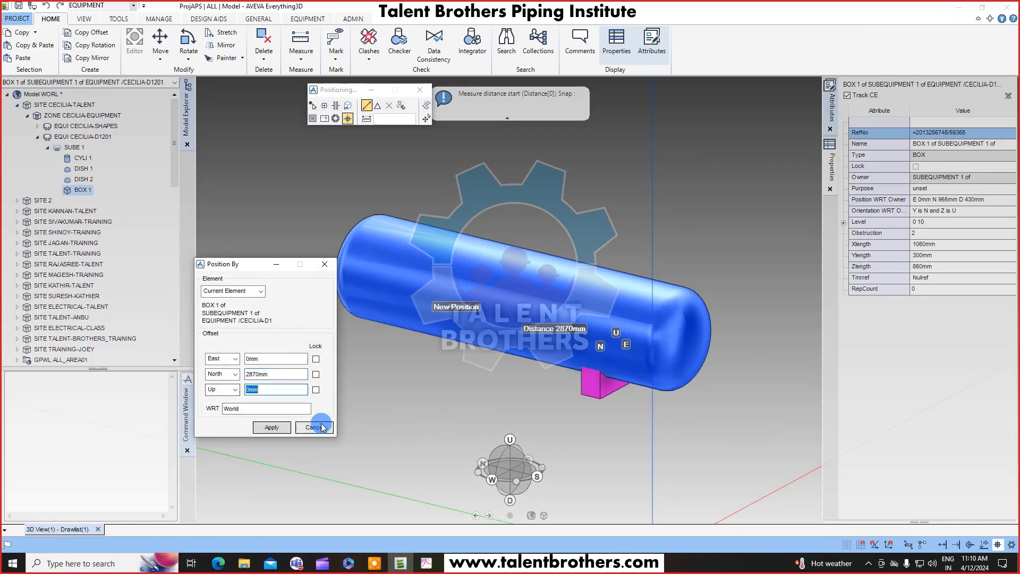
pyautogui.click(280, 426)
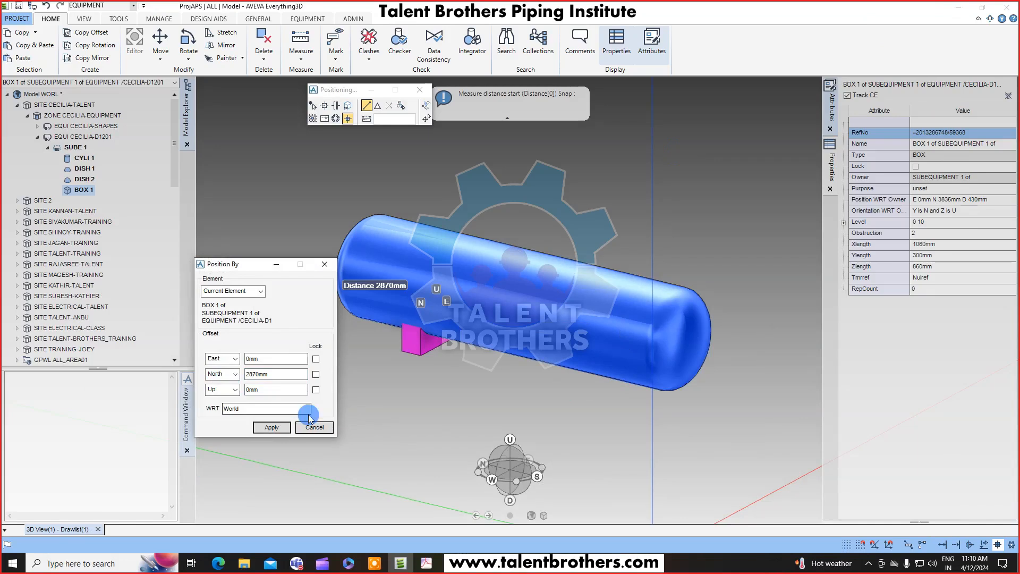
pyautogui.click(317, 427)
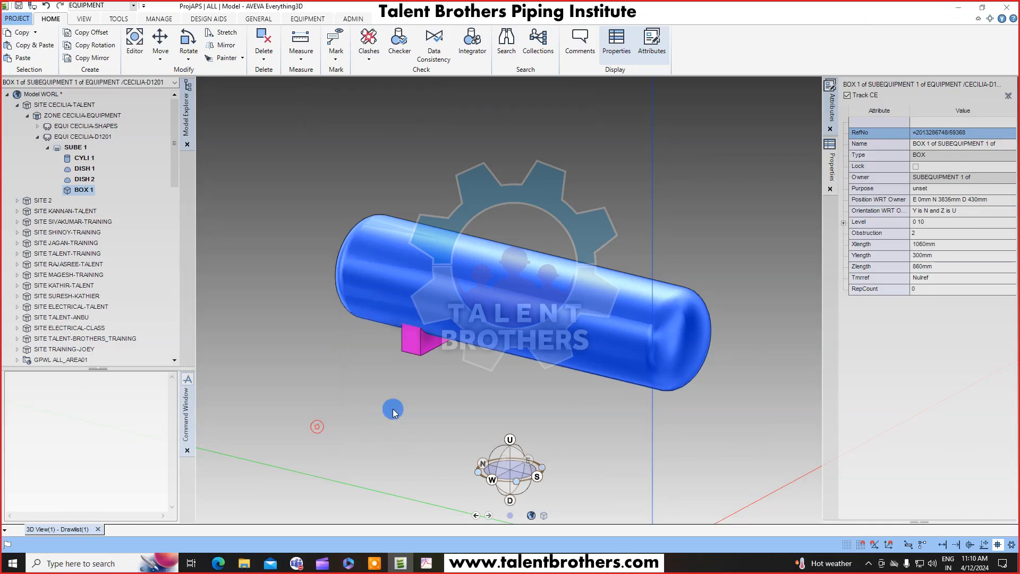
pyautogui.click(46, 5)
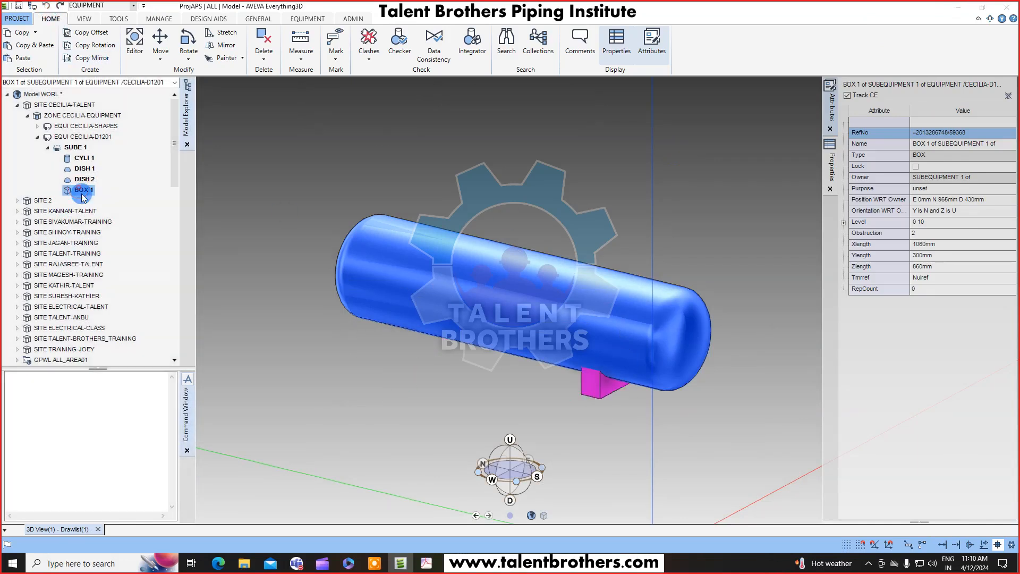
# Copy the saddle box with an offset of 2870 mm along Y and keep the created copy.
pyautogui.click(441, 559)
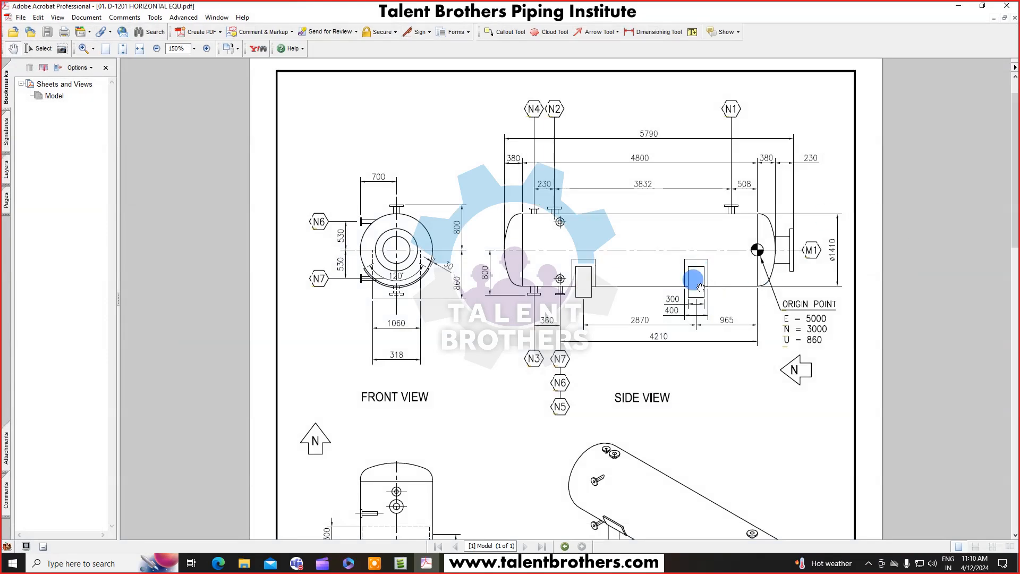
pyautogui.click(959, 8)
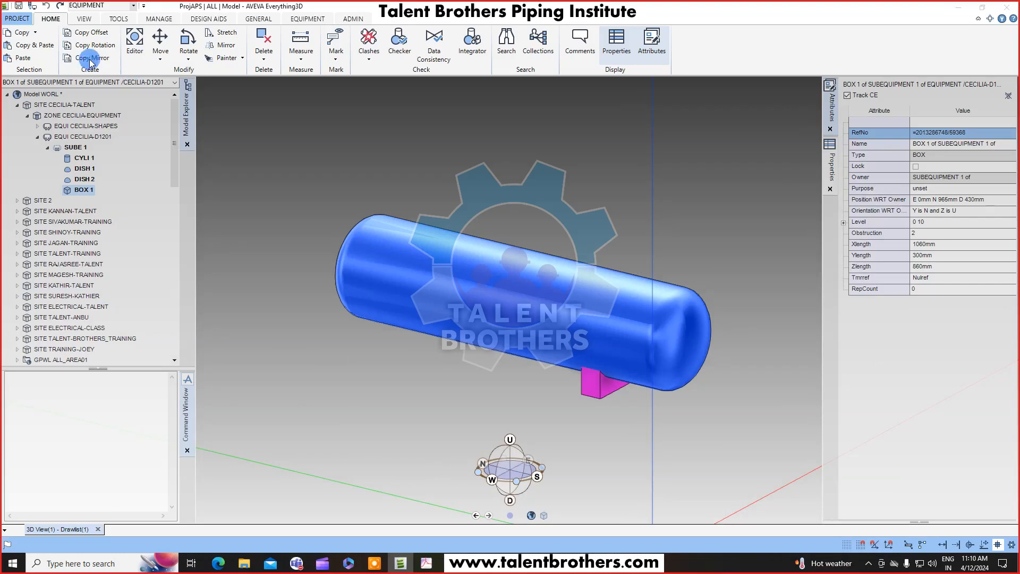
pyautogui.click(160, 53)
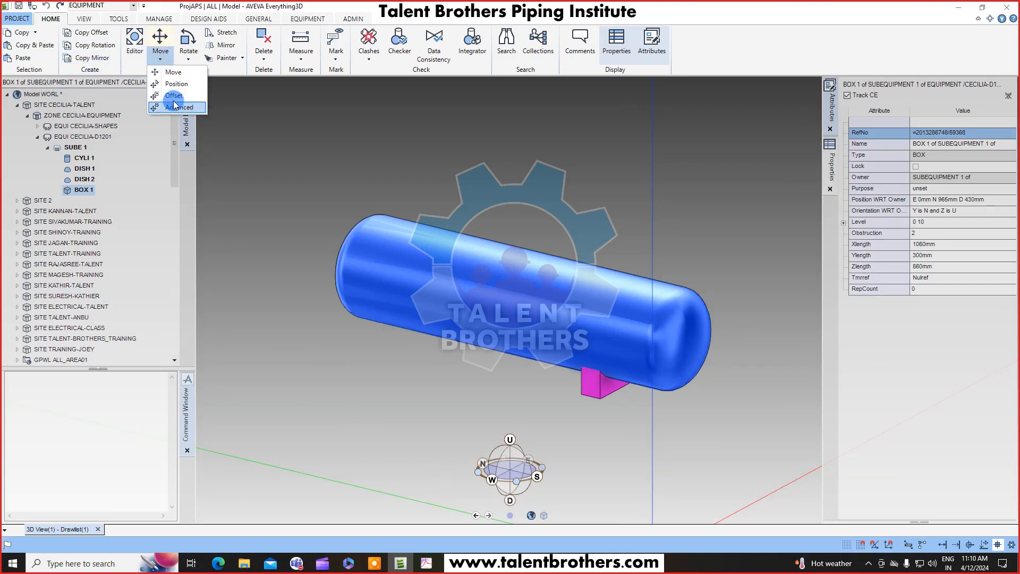
pyautogui.click(95, 34)
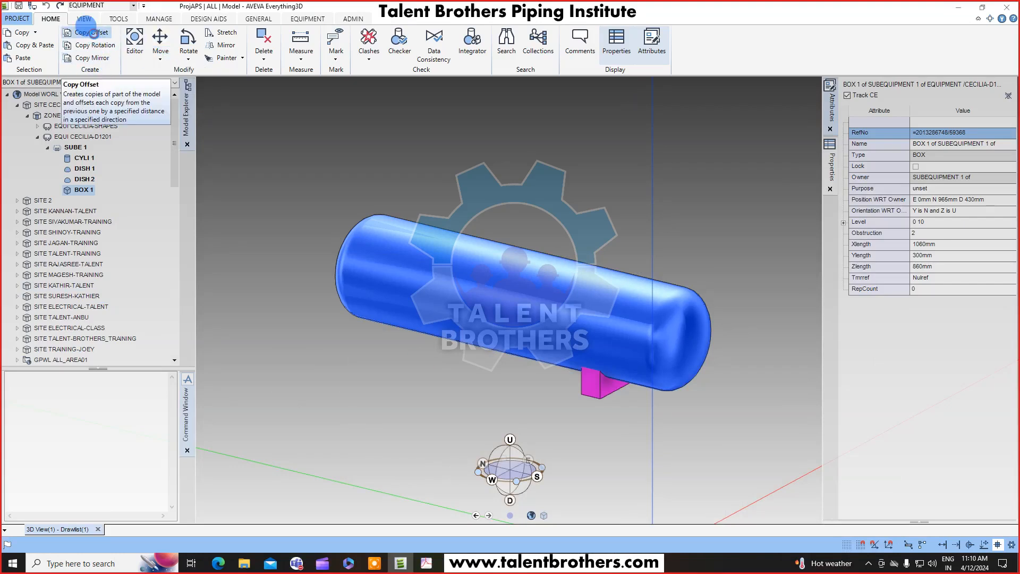
pyautogui.click(250, 314)
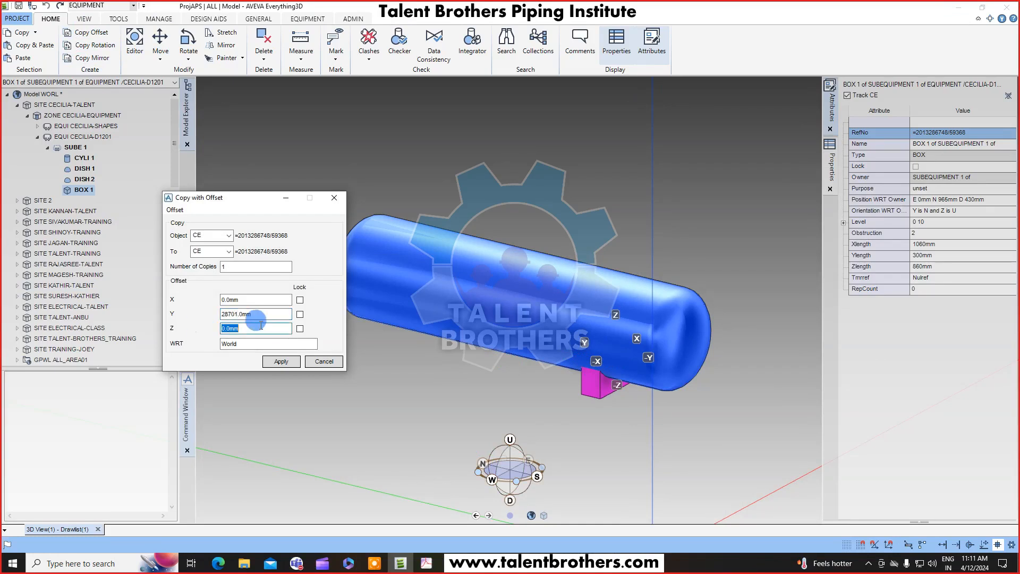
pyautogui.moveTo(263, 316); pyautogui.dragTo(244, 317)
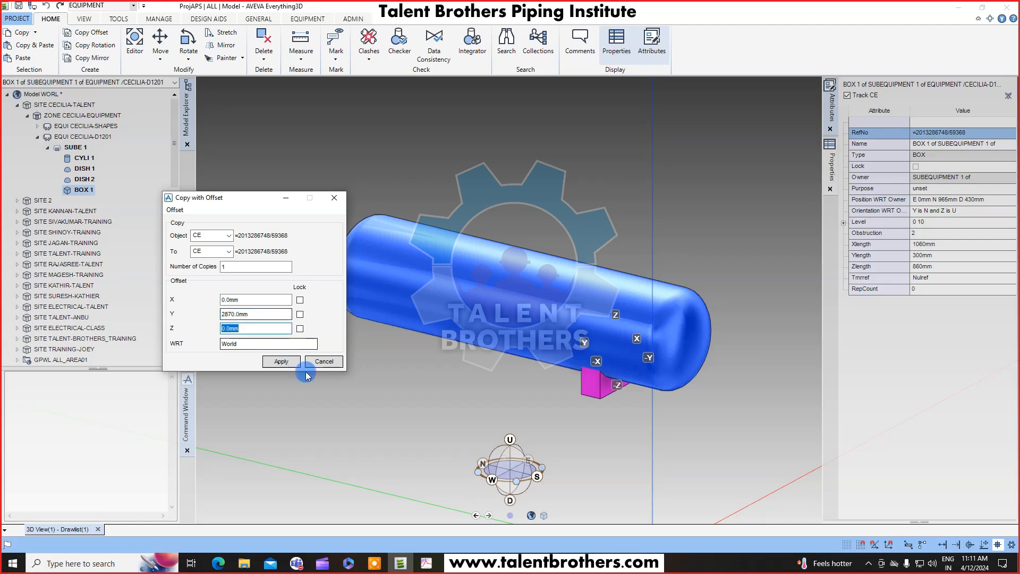
pyautogui.click(281, 362)
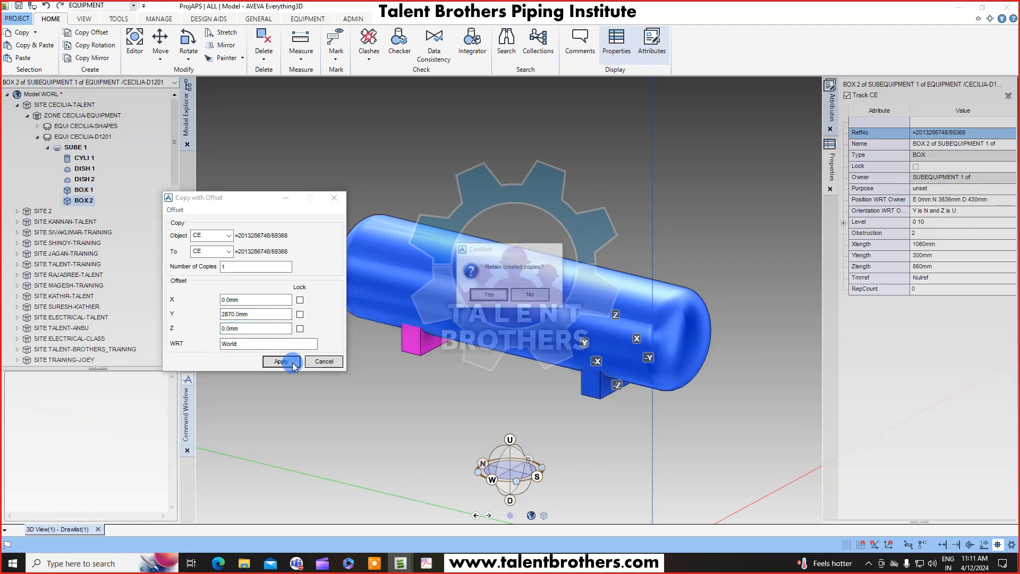
pyautogui.click(494, 297)
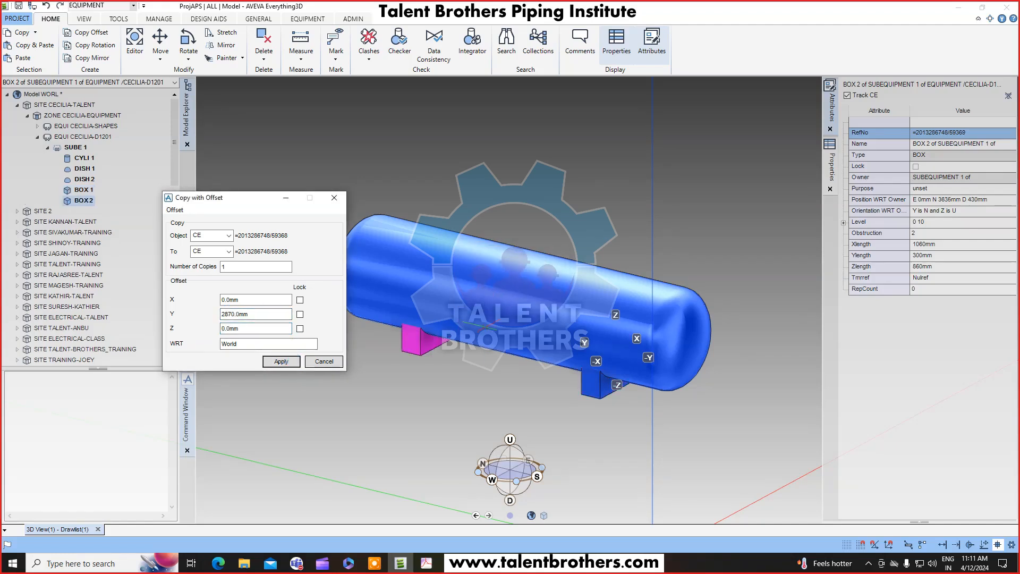
pyautogui.moveTo(558, 327); pyautogui.dragTo(569, 327, button='middle')
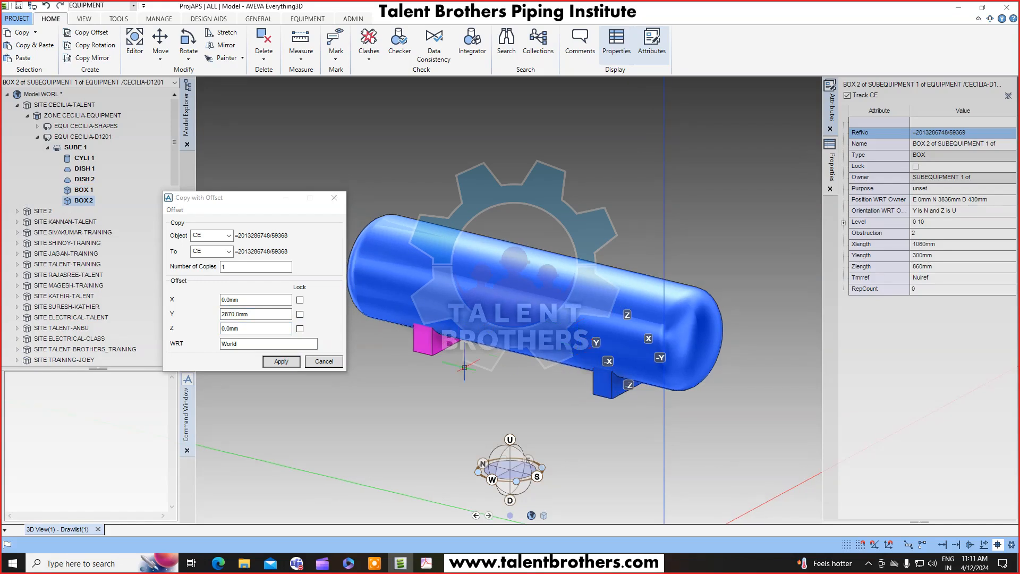
pyautogui.click(323, 366)
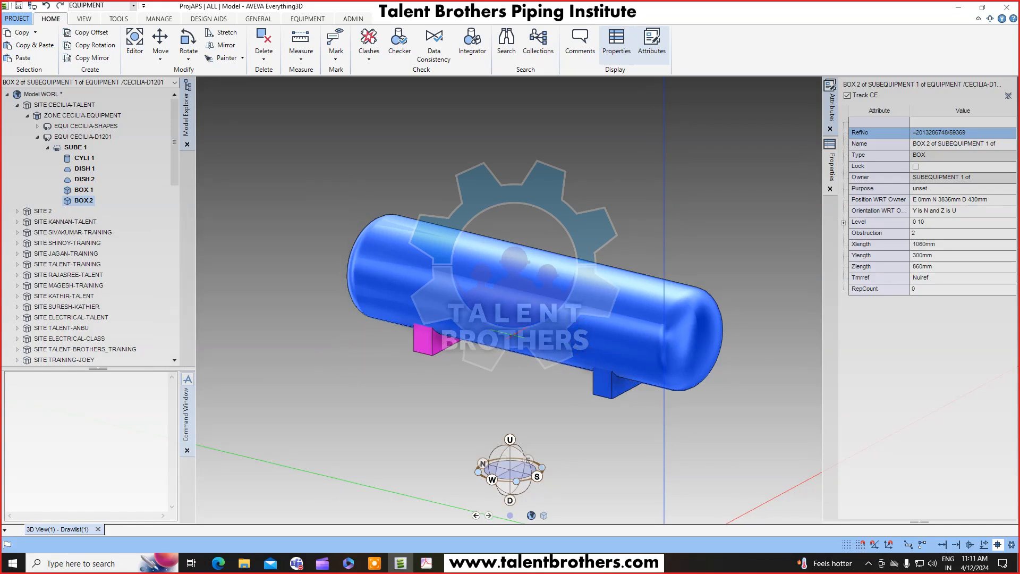
pyautogui.scroll(5, 529, 316)
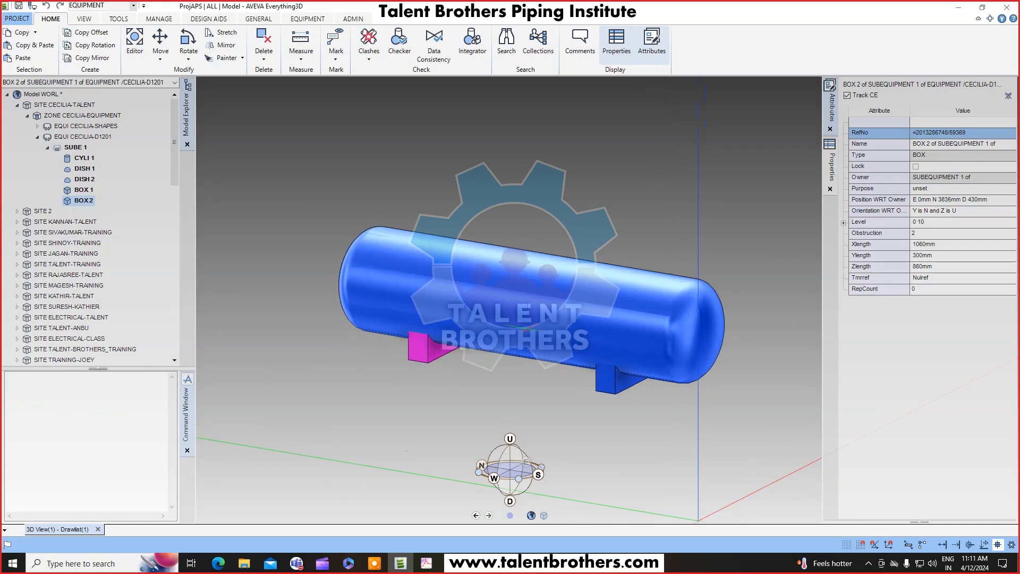
pyautogui.click(428, 562)
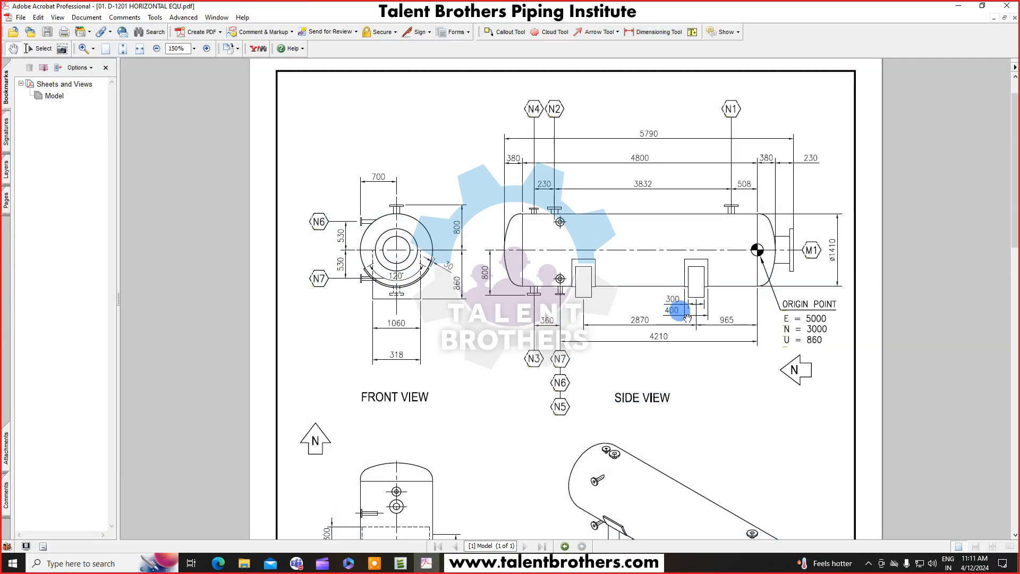
pyautogui.click(958, 7)
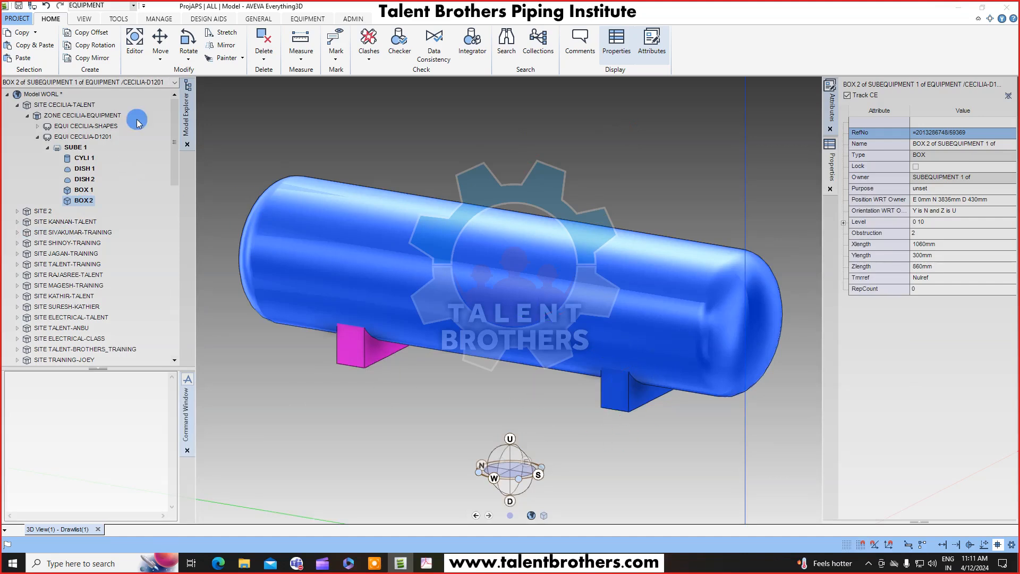
pyautogui.click(307, 19)
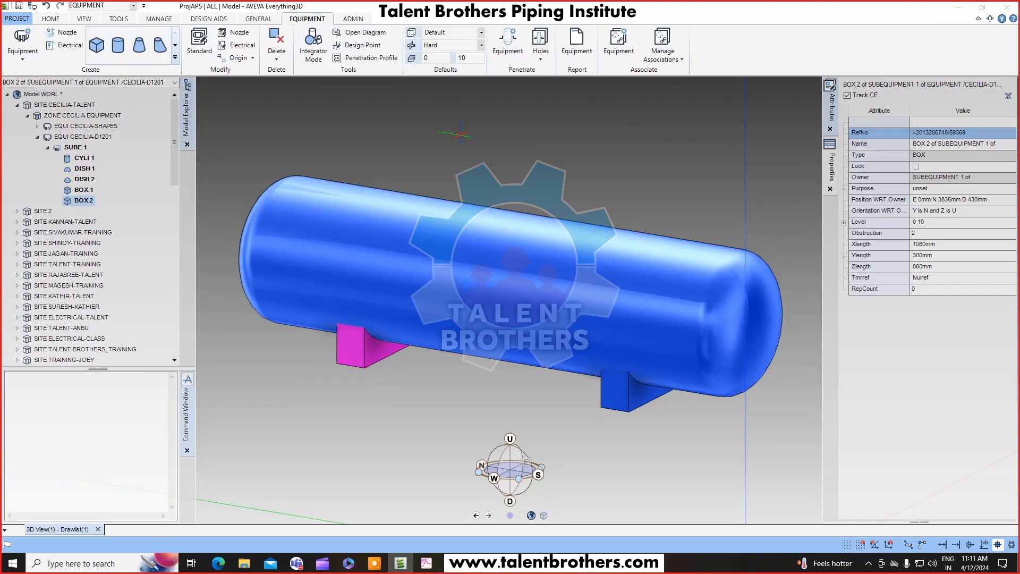
pyautogui.click(174, 58)
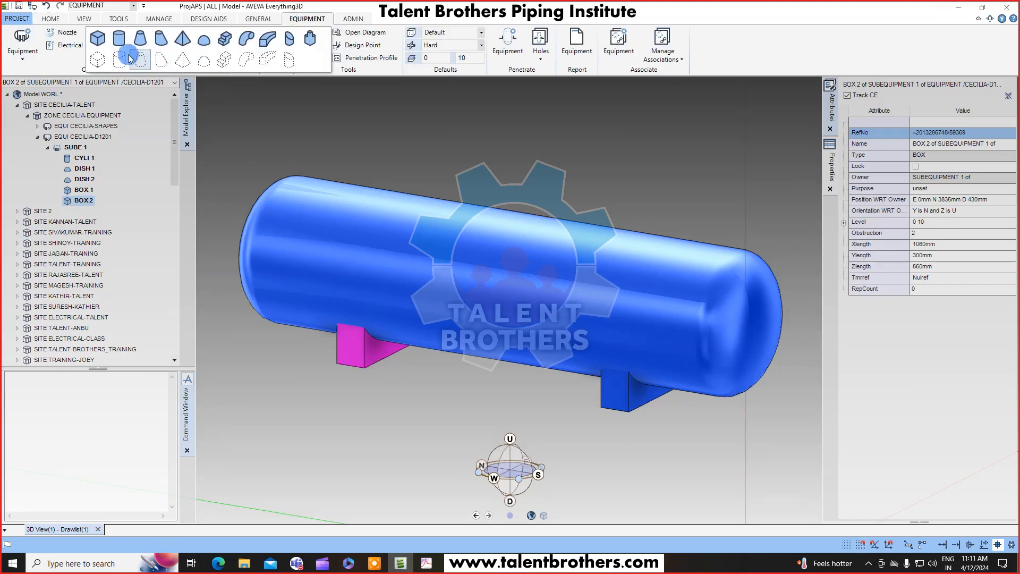
pyautogui.click(267, 51)
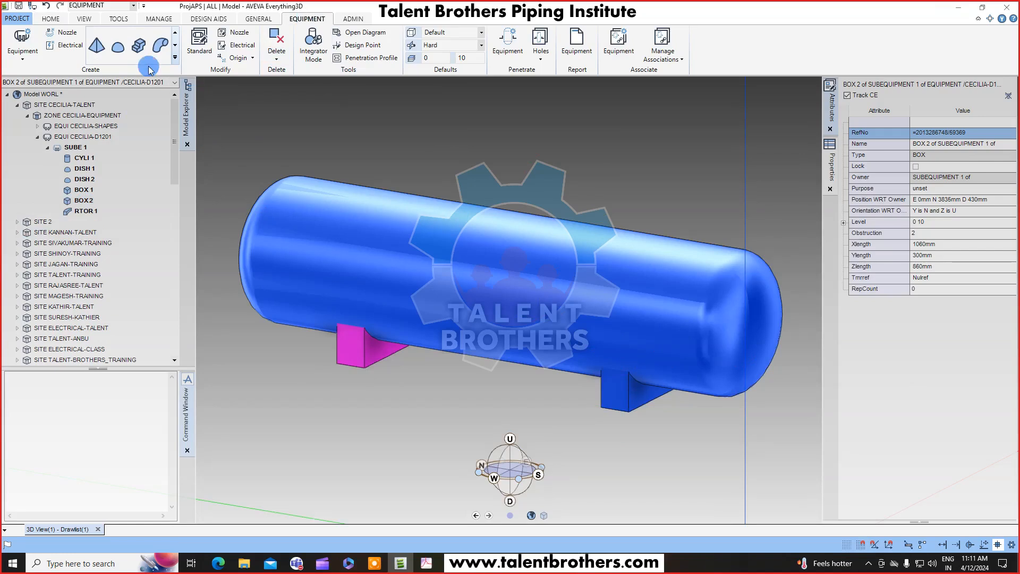
pyautogui.moveTo(548, 342); pyautogui.dragTo(526, 365, button='middle')
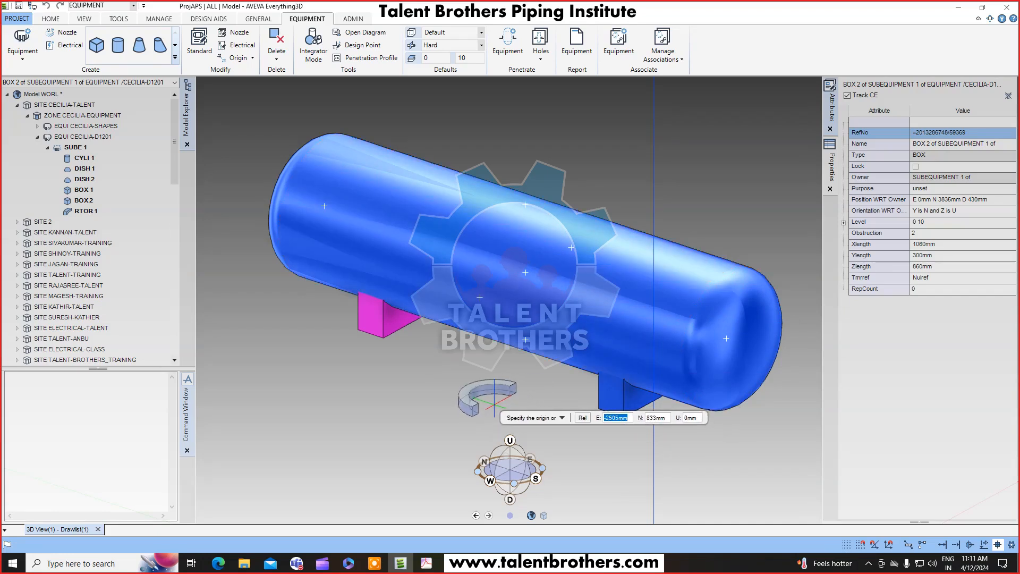
pyautogui.press('Escape')
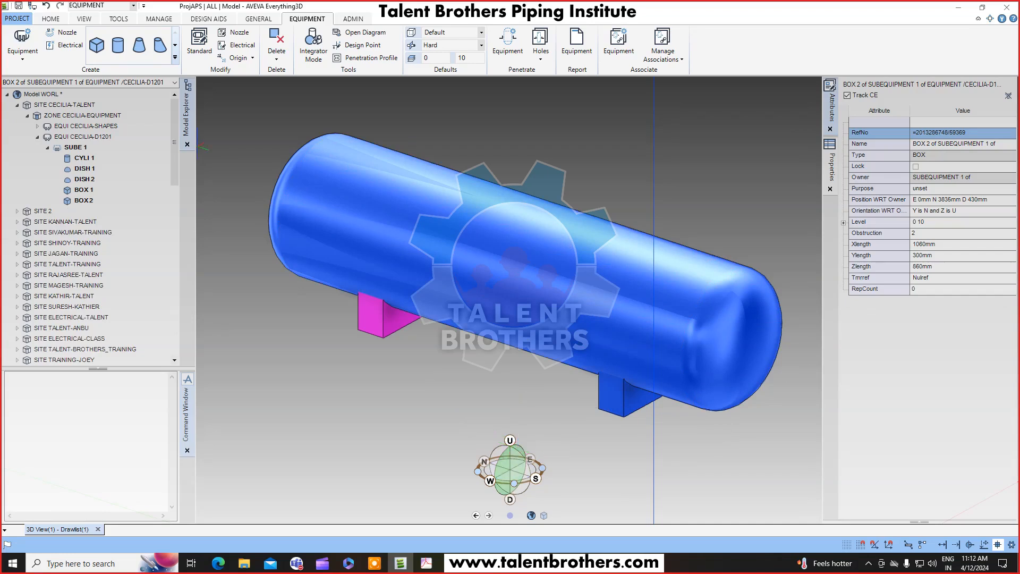
# Start a rectangular torus primitive and pick its origin on the vessel's shell cylinder.
pyautogui.click(176, 57)
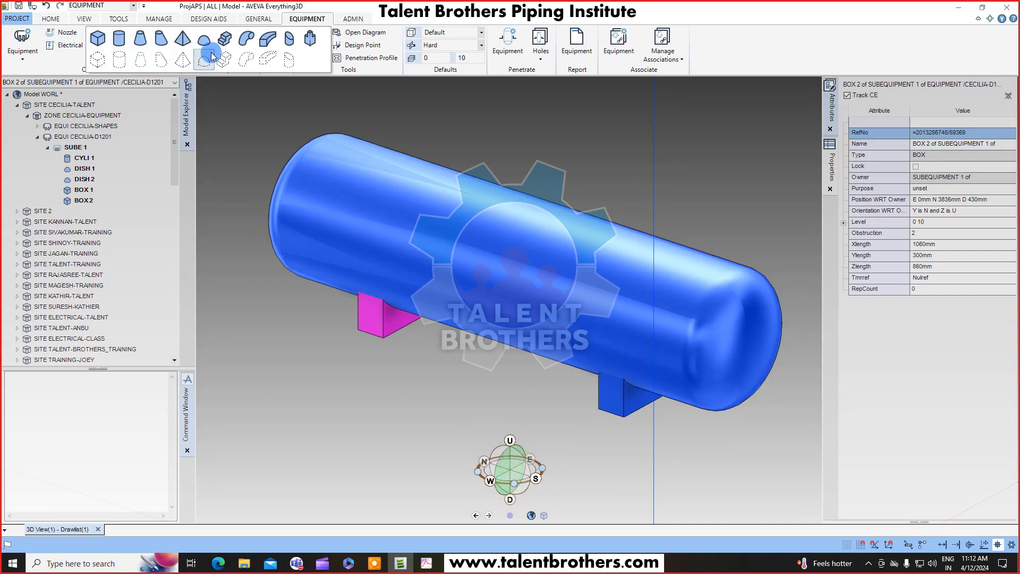
pyautogui.click(266, 44)
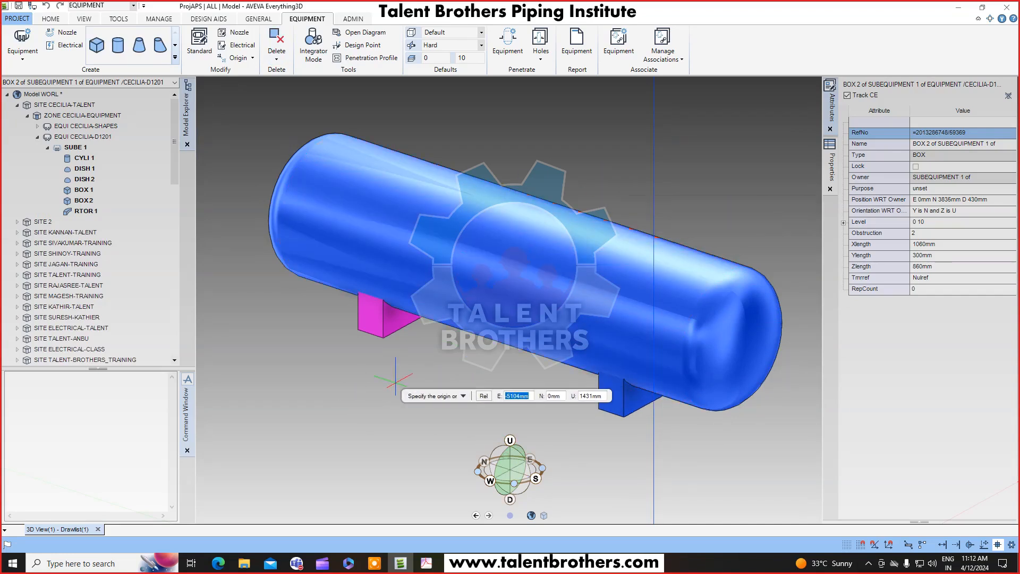
pyautogui.scroll(-3, 524, 173)
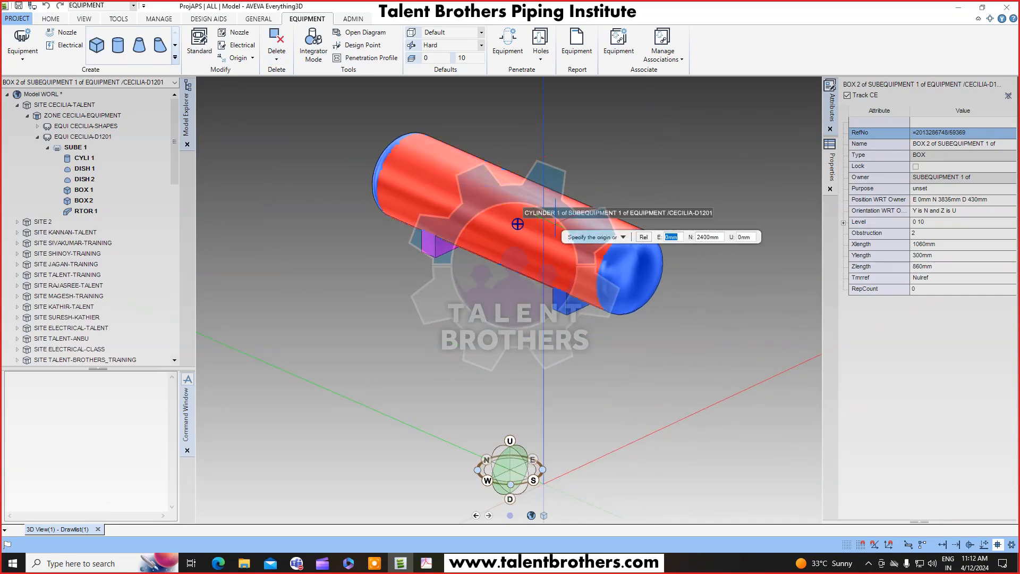
pyautogui.rightClick(608, 170)
pyautogui.click(581, 143)
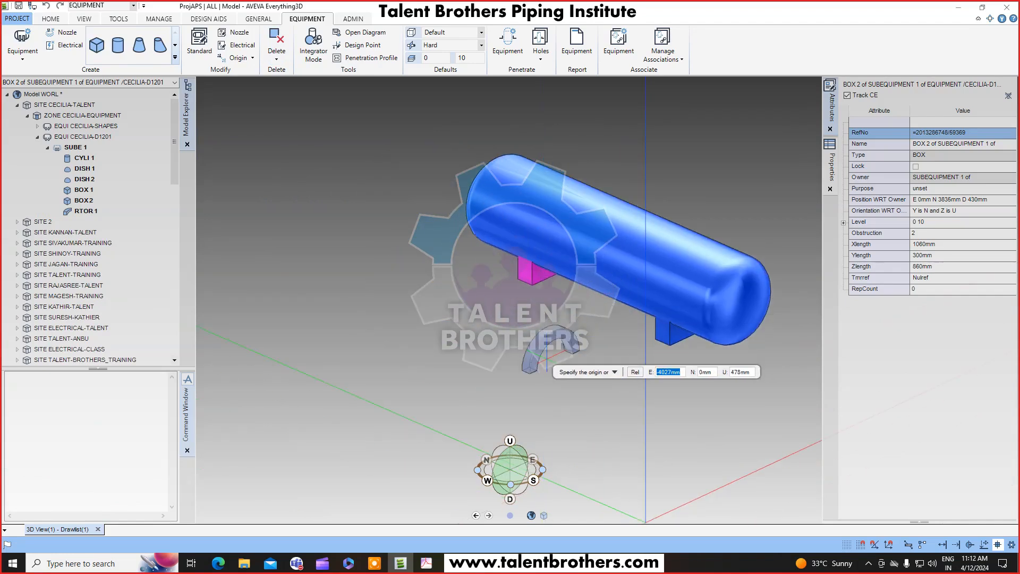
pyautogui.scroll(2, 621, 248)
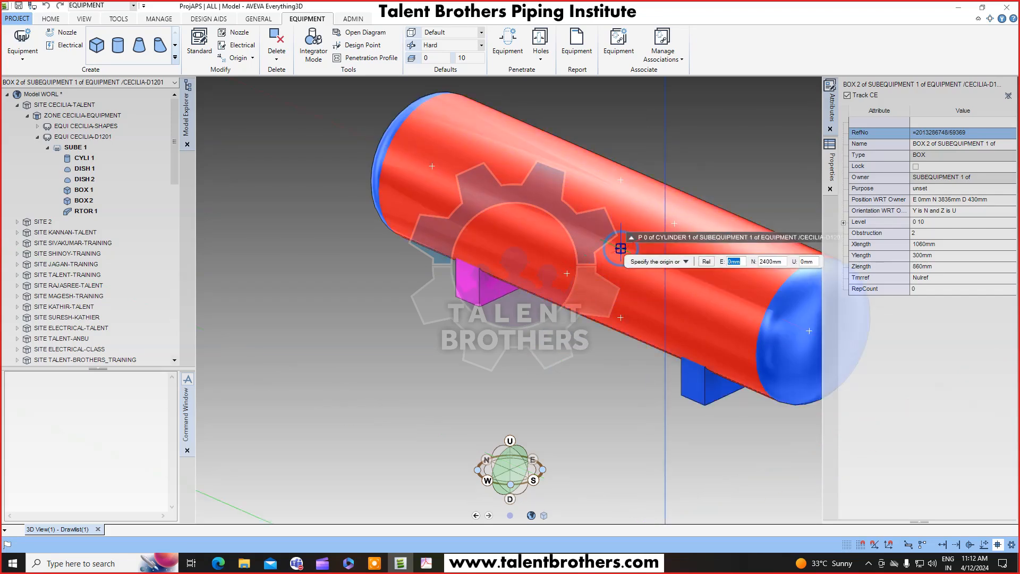
pyautogui.moveTo(620, 248); pyautogui.dragTo(547, 257, button='middle')
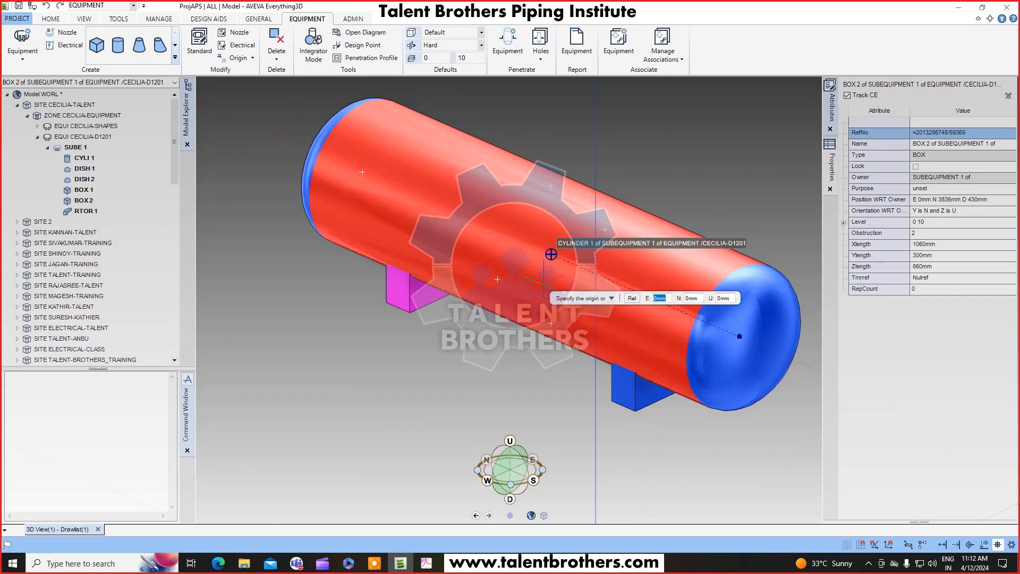
pyautogui.scroll(3, 579, 261)
pyautogui.click(485, 329)
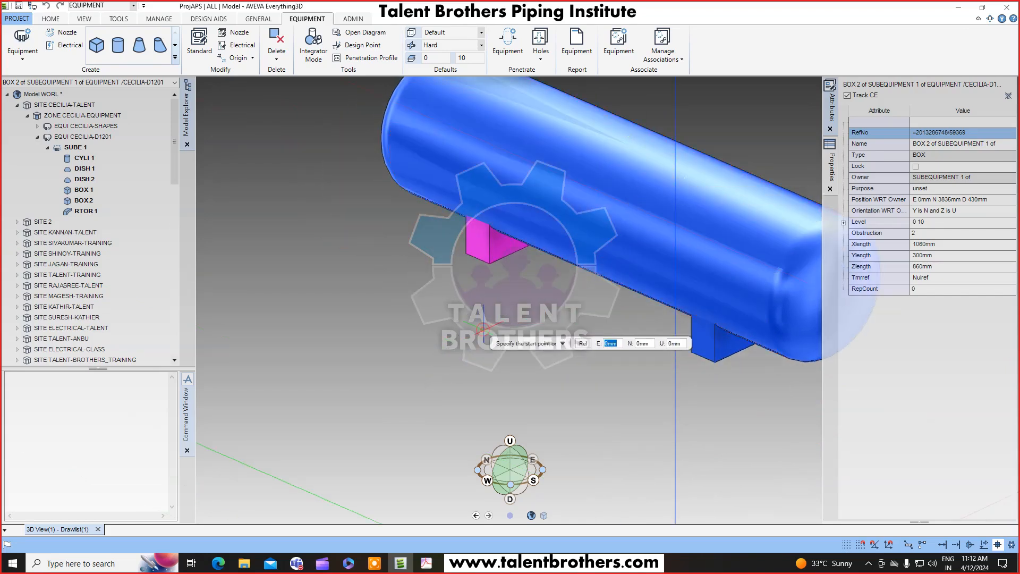
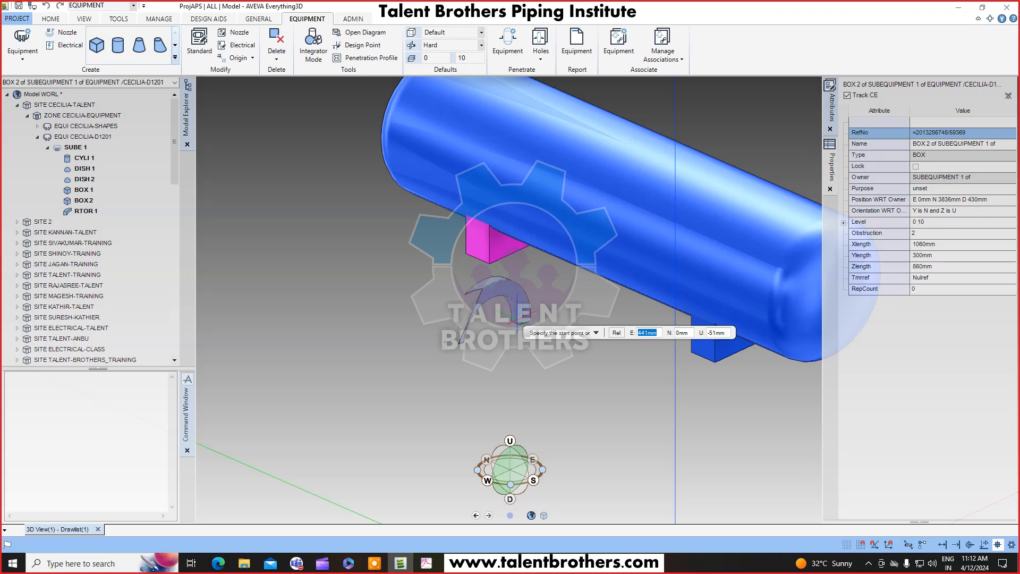
# Set the rectangular torus start point at E 705 mm, U 0 mm and its sweep angle to -180.
pyautogui.write('705')
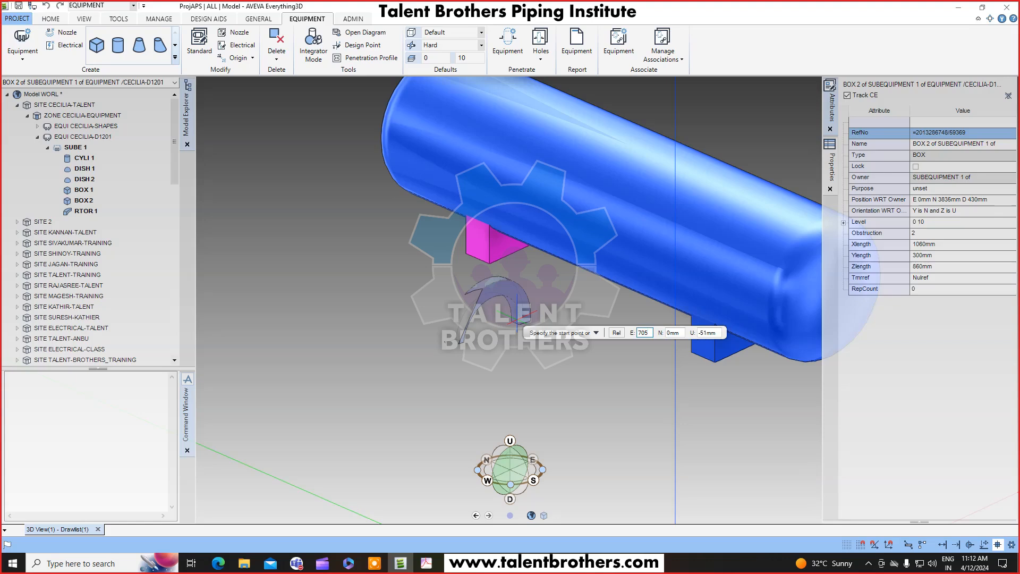
pyautogui.press('Tab')
pyautogui.press('Tab')
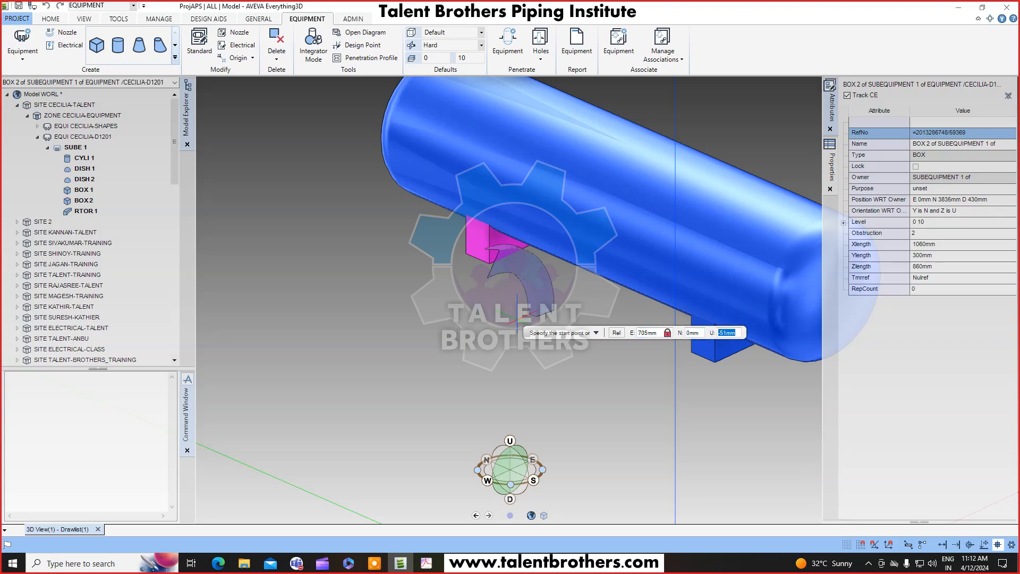
pyautogui.write('0')
pyautogui.press('Return')
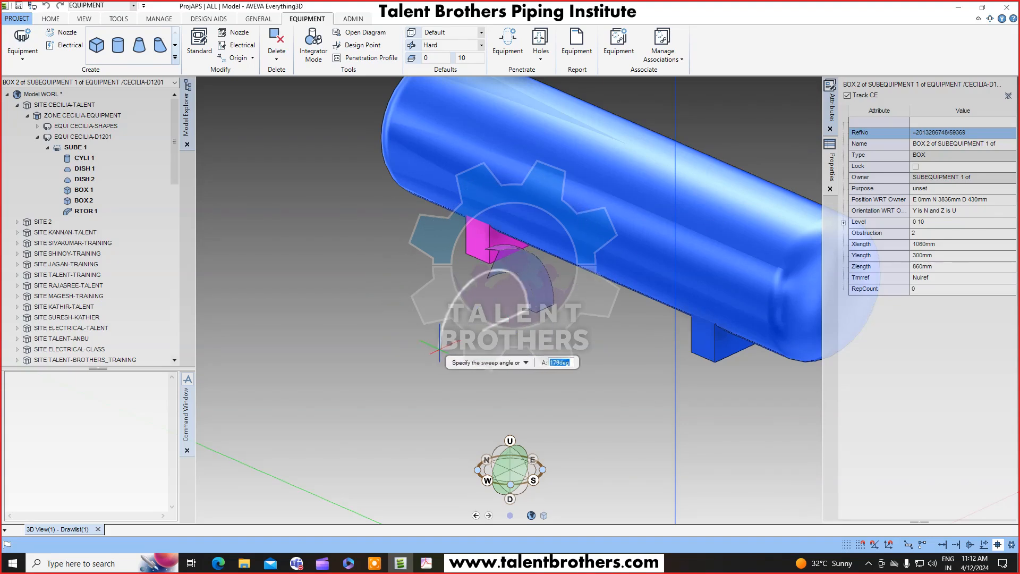
pyautogui.write('-180')
pyautogui.press('Return')
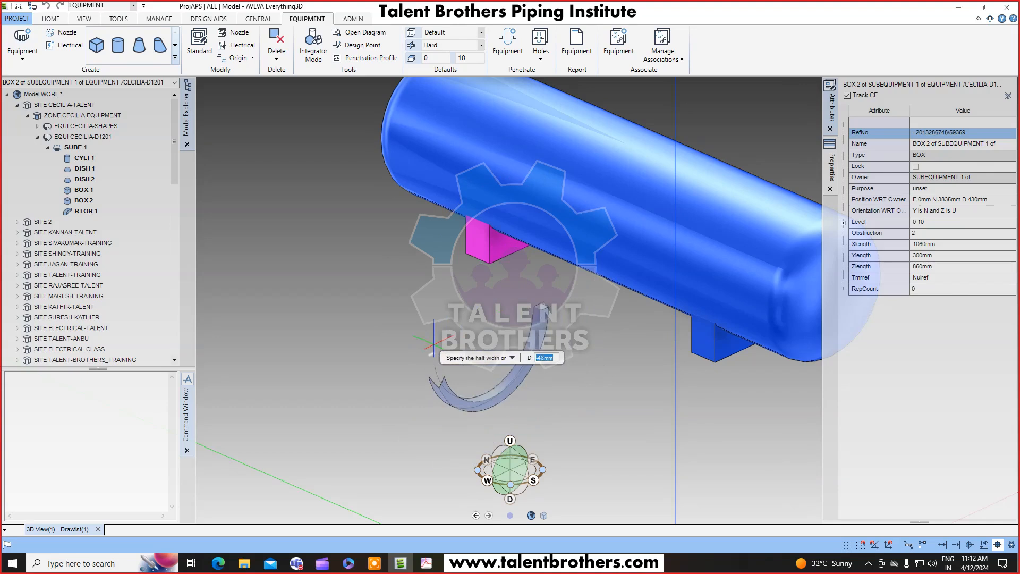
# Set the torus half width to 15 mm and pick its height to finish the torus.
pyautogui.scroll(3, 451, 356)
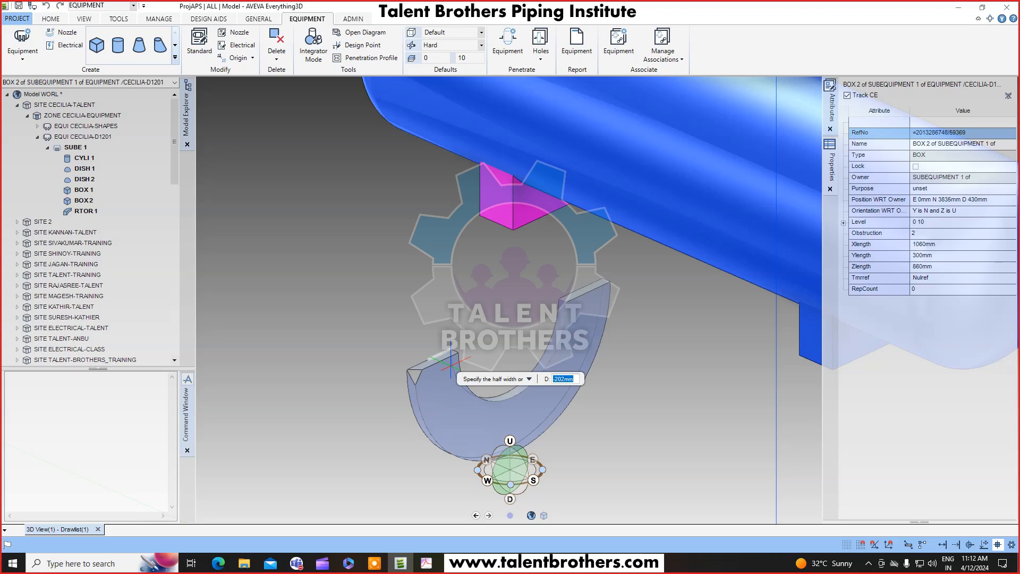
pyautogui.write('15')
pyautogui.press('Return')
pyautogui.scroll(3, 463, 367)
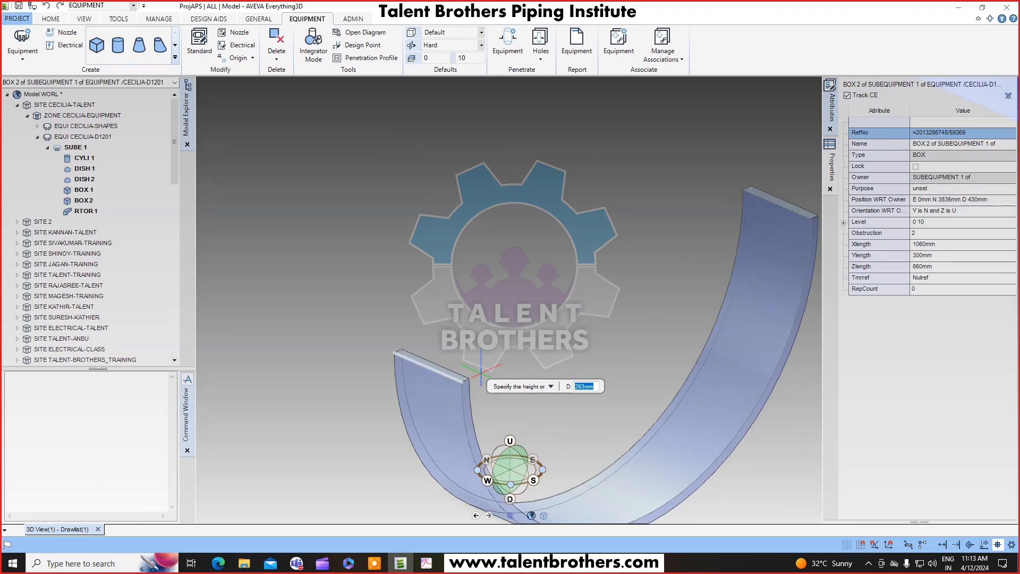
pyautogui.click(481, 370)
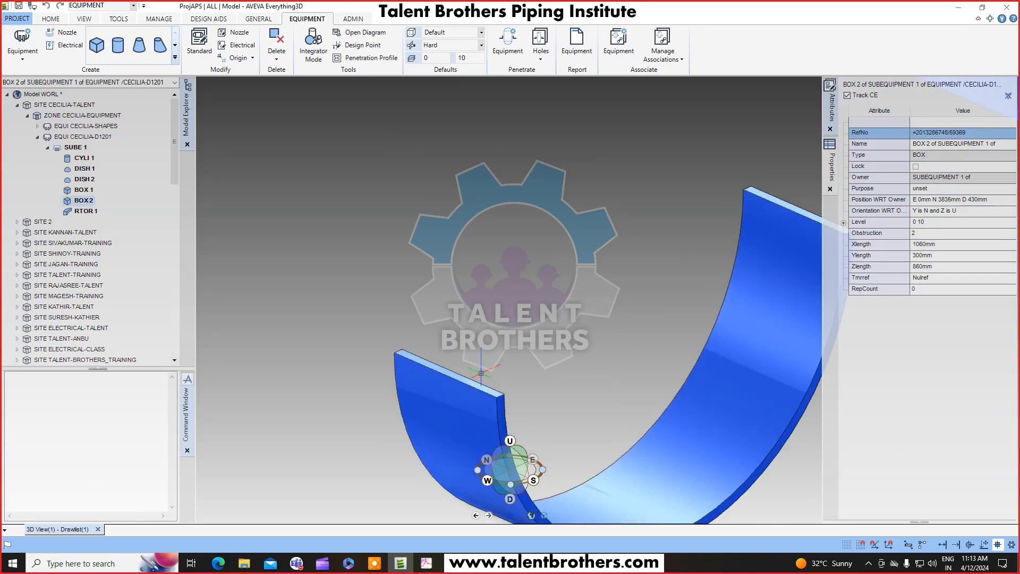
# Move the torus by offset from its centre to a point on the vessel shell above the saddle.
pyautogui.scroll(-5, 588, 353)
pyautogui.moveTo(603, 349); pyautogui.dragTo(467, 291, button='middle')
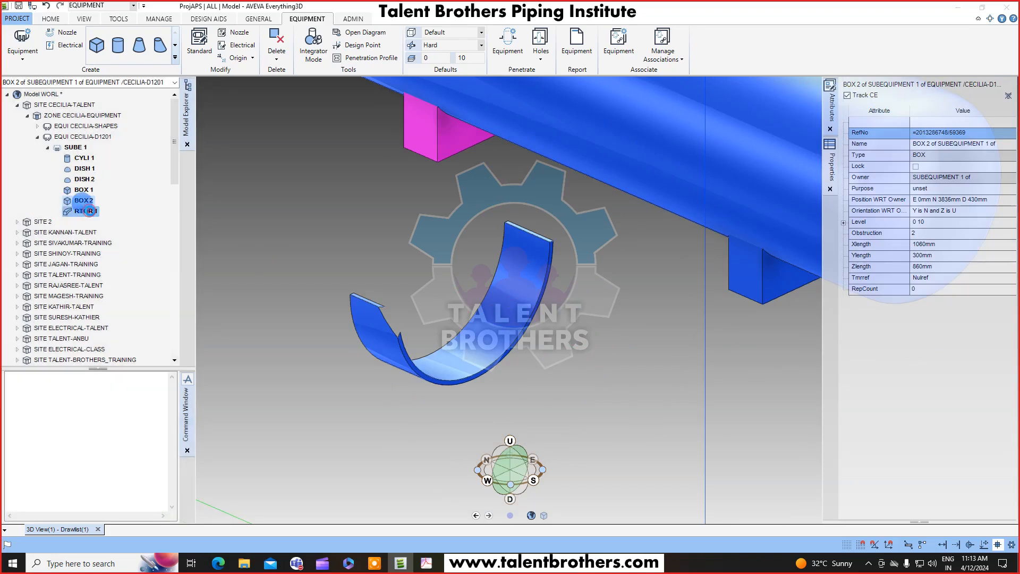
pyautogui.click(85, 210)
pyautogui.scroll(-3, 664, 260)
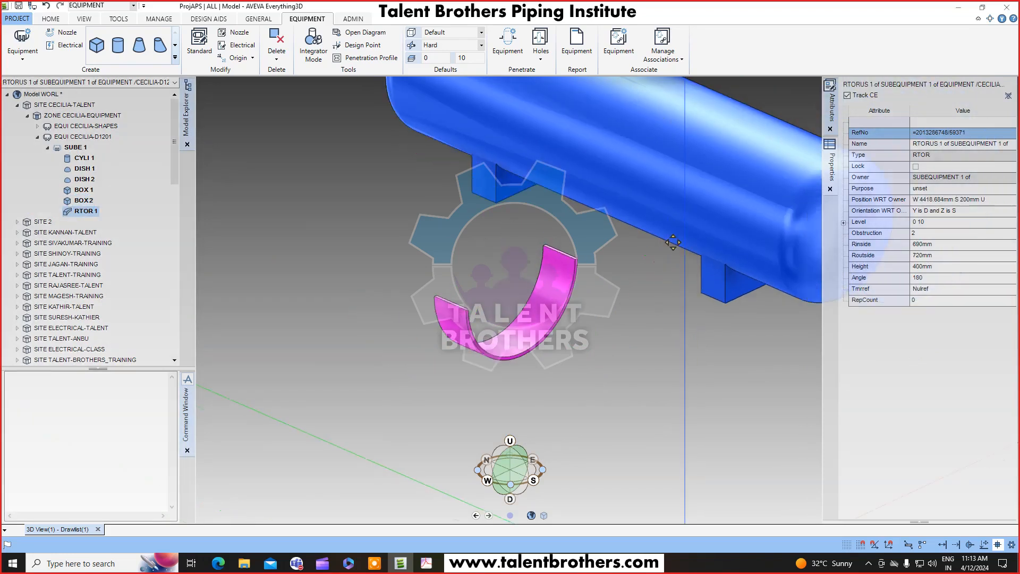
pyautogui.moveTo(716, 231); pyautogui.dragTo(698, 251, button='middle')
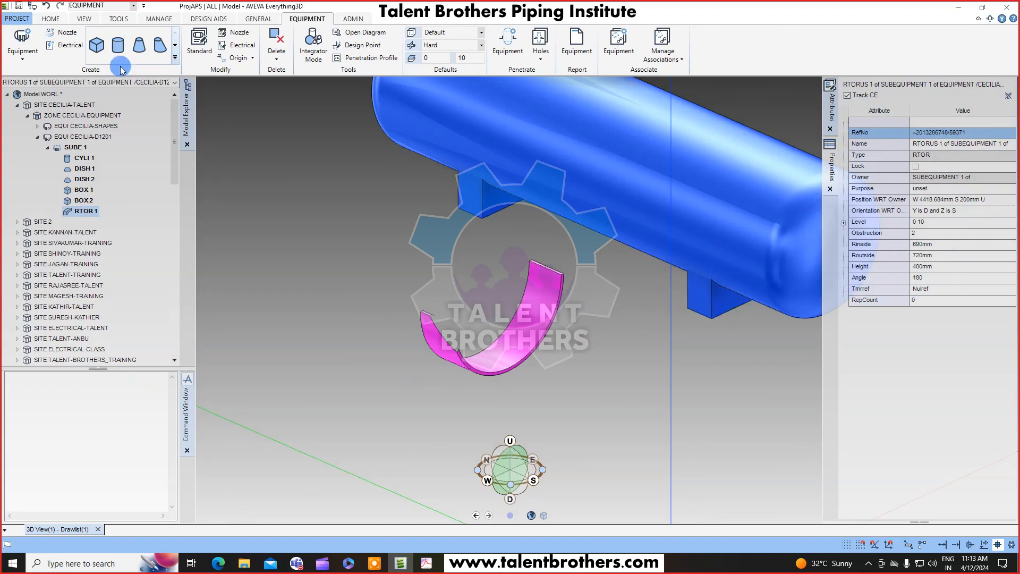
pyautogui.click(51, 19)
pyautogui.click(165, 60)
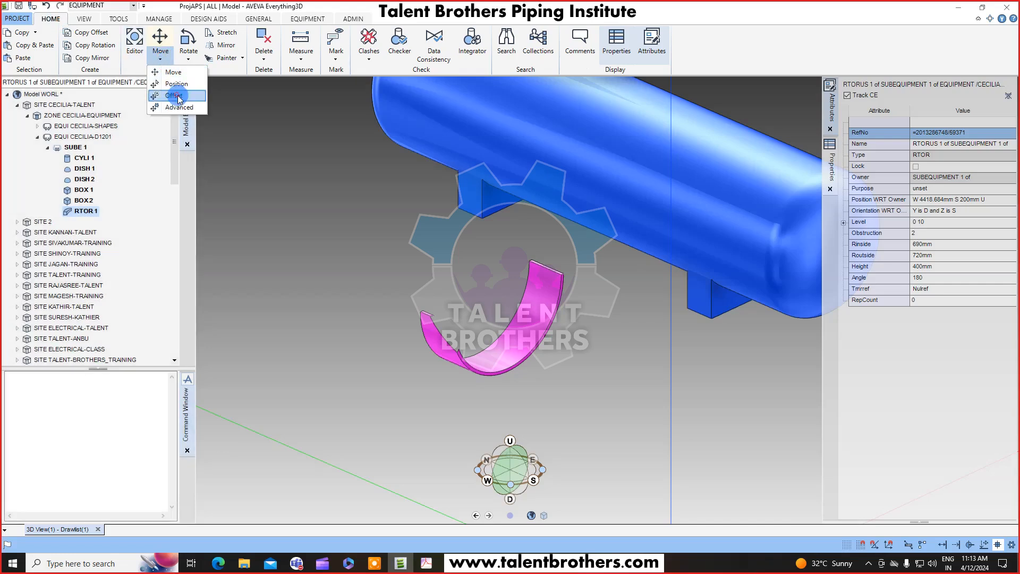
pyautogui.click(173, 96)
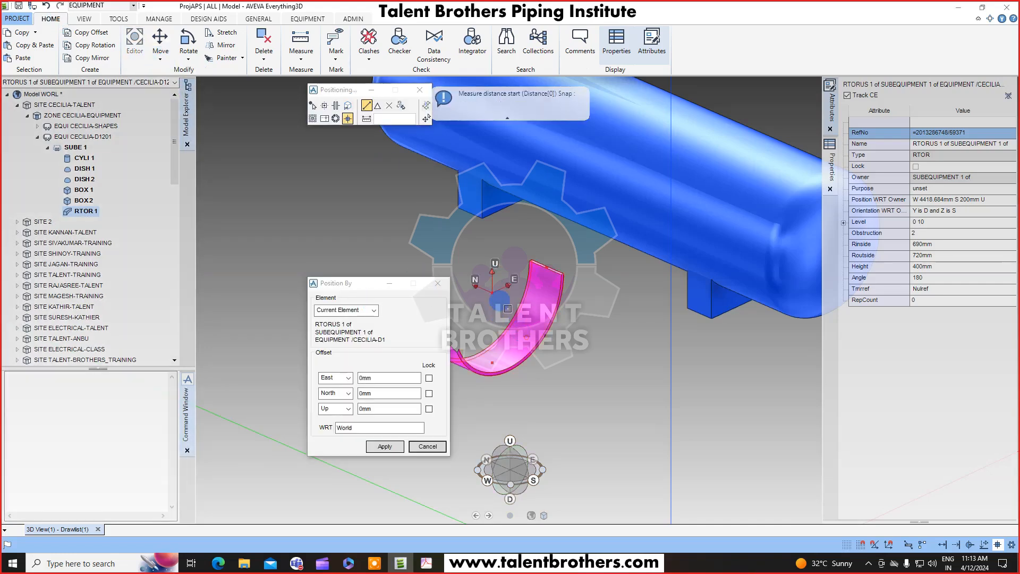
pyautogui.click(492, 290)
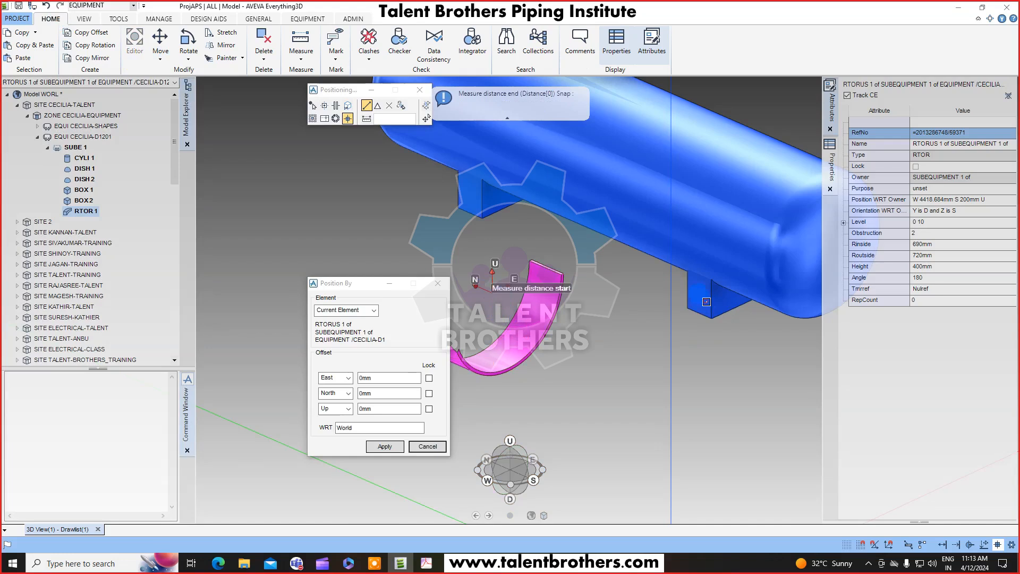
pyautogui.click(742, 208)
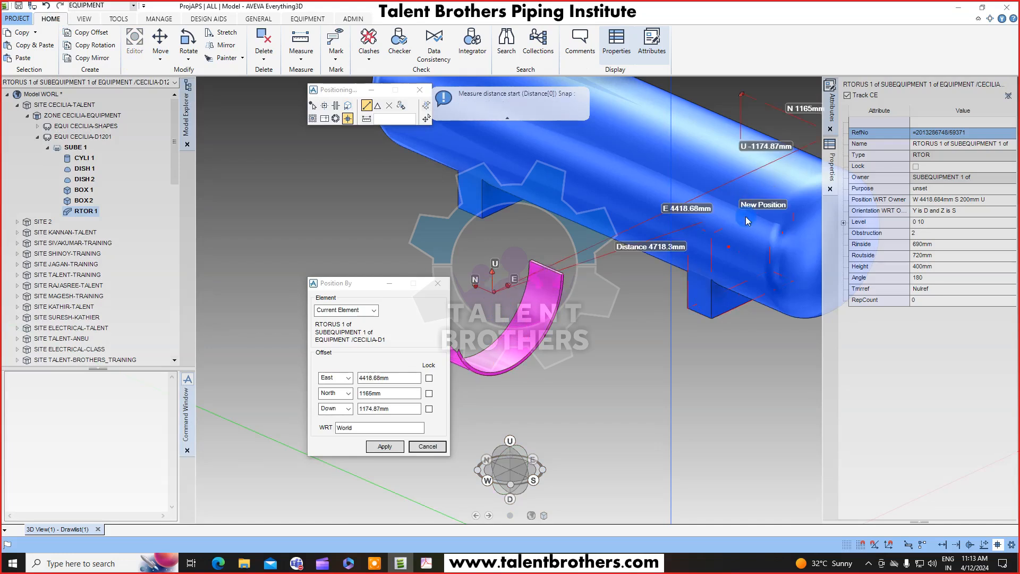
pyautogui.click(383, 447)
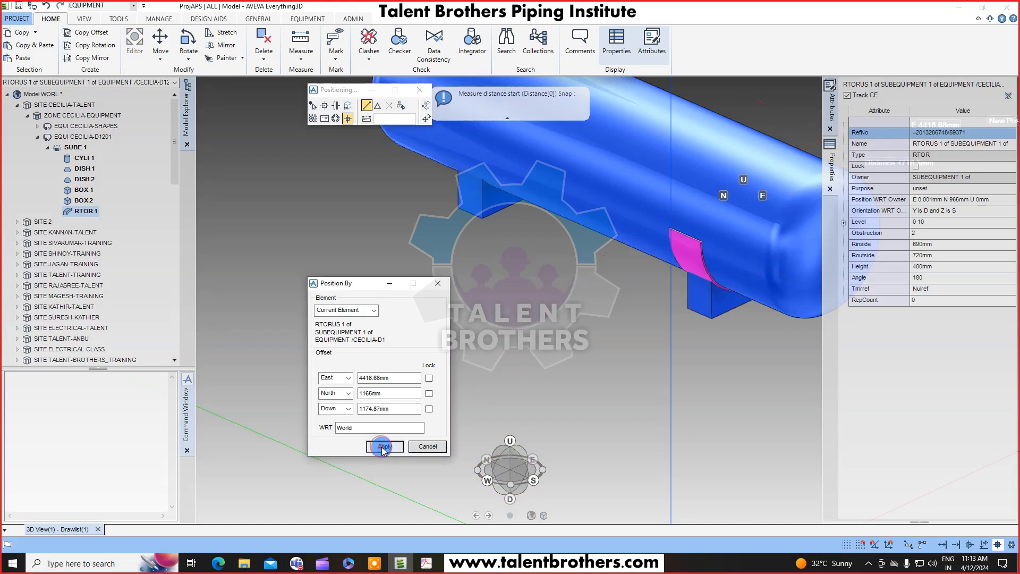
pyautogui.click(423, 447)
# View the vessel end-on in wireframe to inspect how the torus sits around the shell.
pyautogui.moveTo(679, 268); pyautogui.dragTo(542, 197, button='middle')
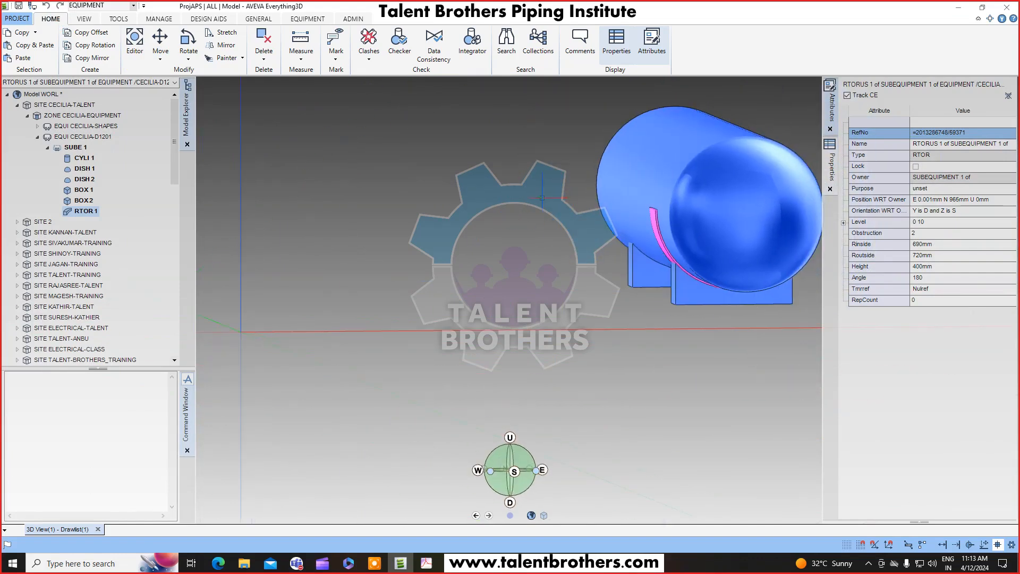
pyautogui.rightClick(448, 157)
pyautogui.click(449, 114)
pyautogui.click(448, 202)
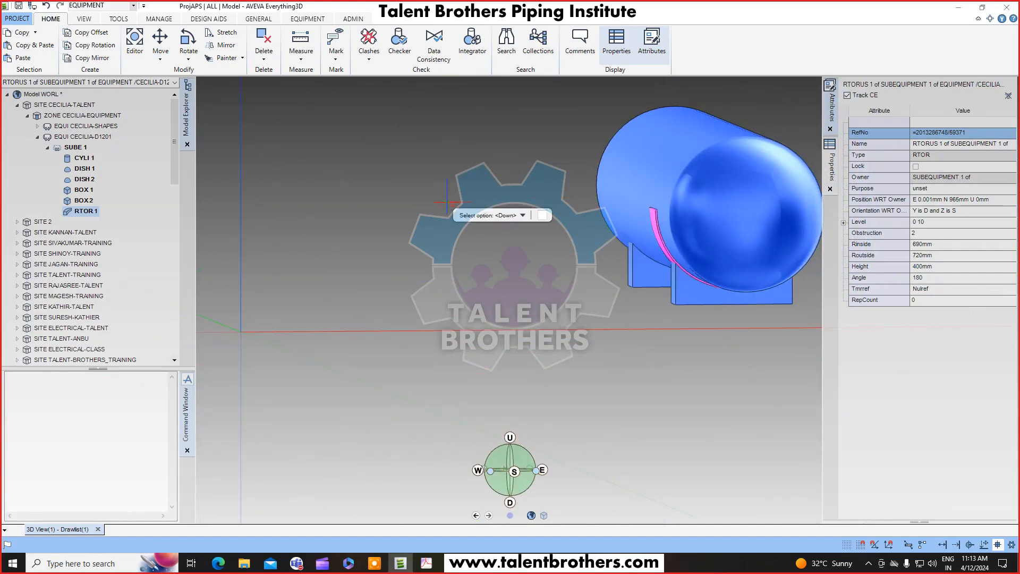
pyautogui.press('Return')
pyautogui.scroll(4, 748, 237)
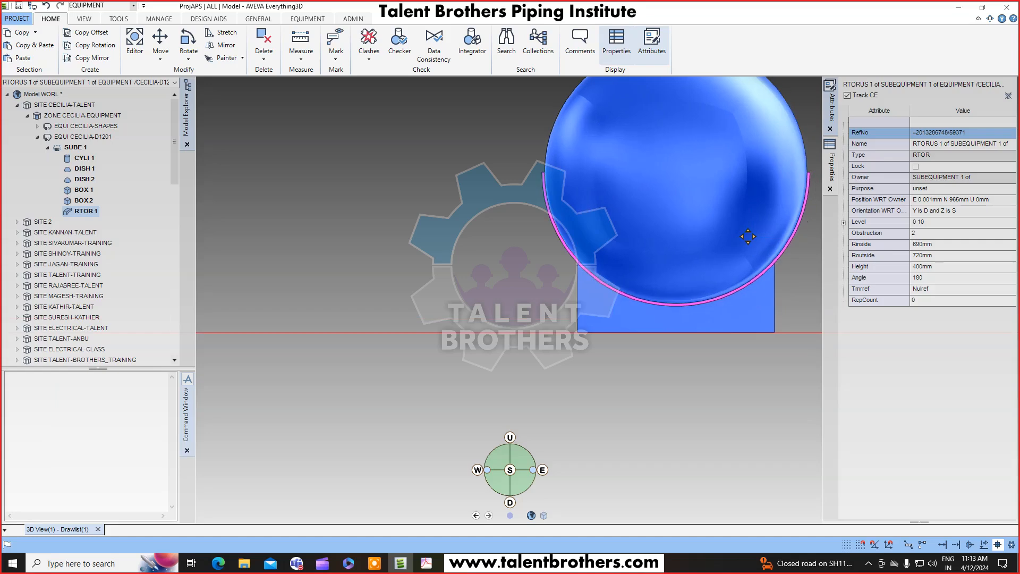
pyautogui.moveTo(748, 236); pyautogui.dragTo(567, 242, button='middle')
pyautogui.press('F8')
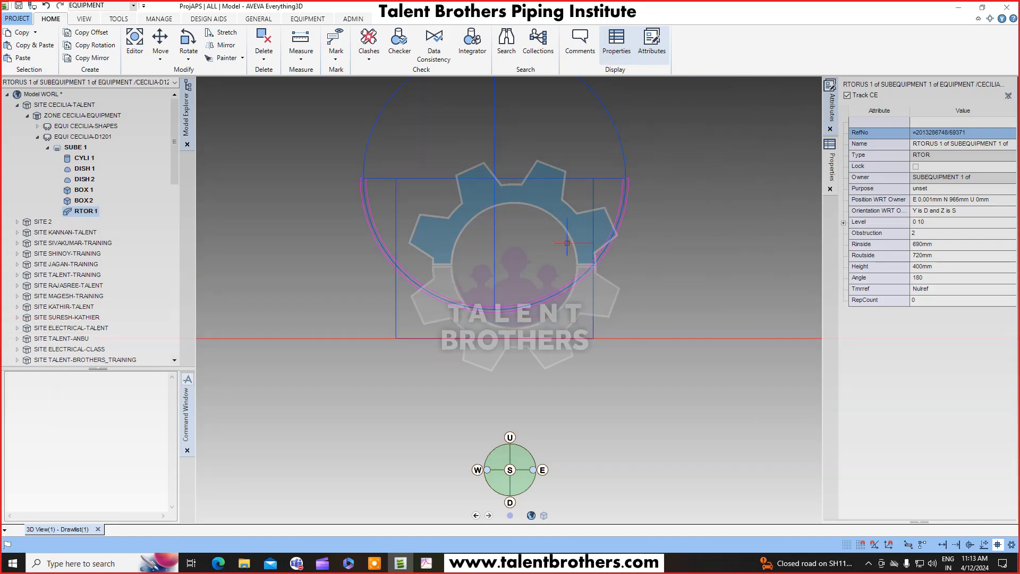
pyautogui.scroll(2, 352, 194)
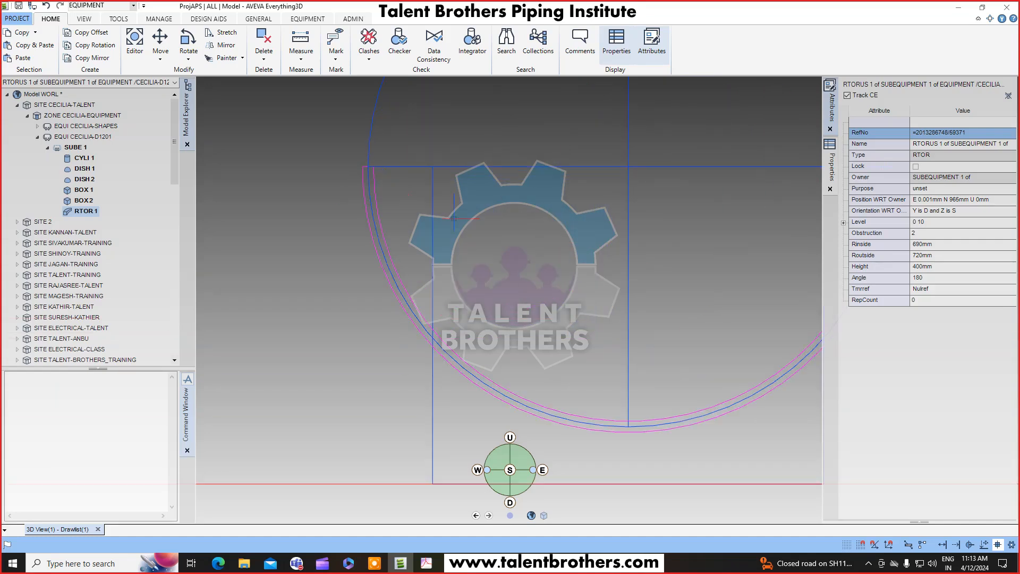
pyautogui.scroll(-2, 505, 220)
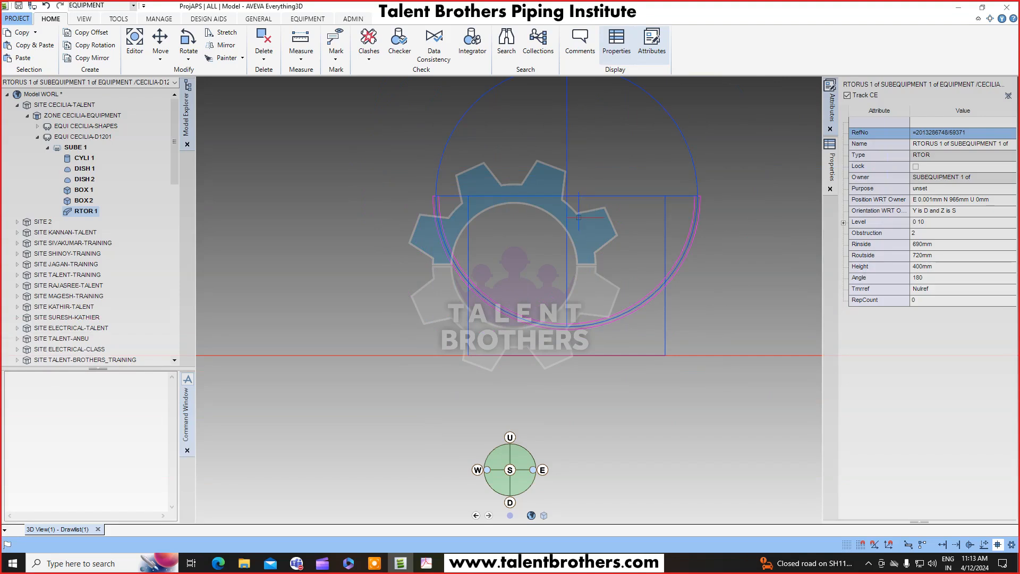
pyautogui.scroll(2, 727, 219)
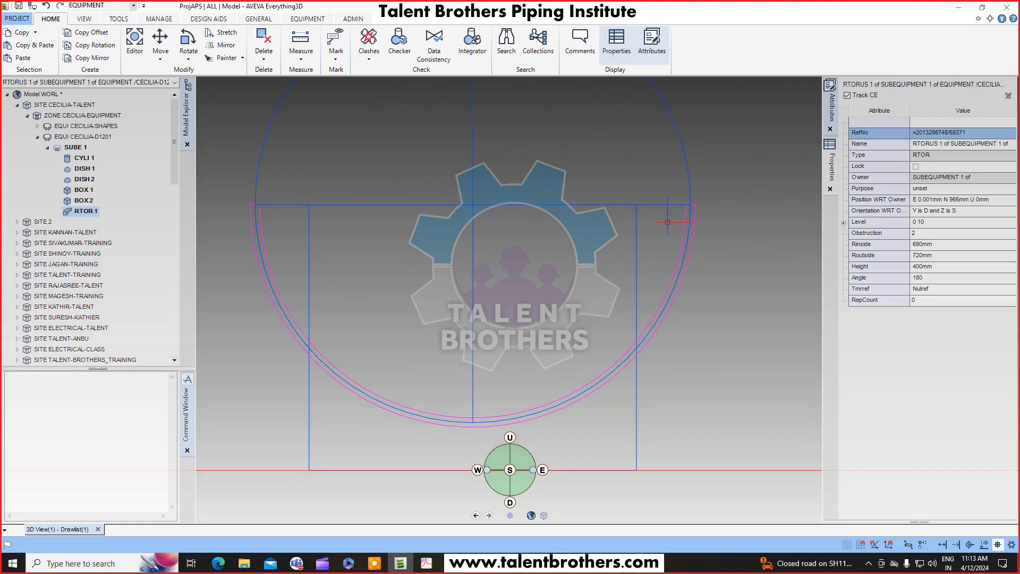
pyautogui.scroll(-2, 676, 224)
# Set the torus inside radius to 705 mm and its outside radius to 735 mm.
pyautogui.click(93, 233)
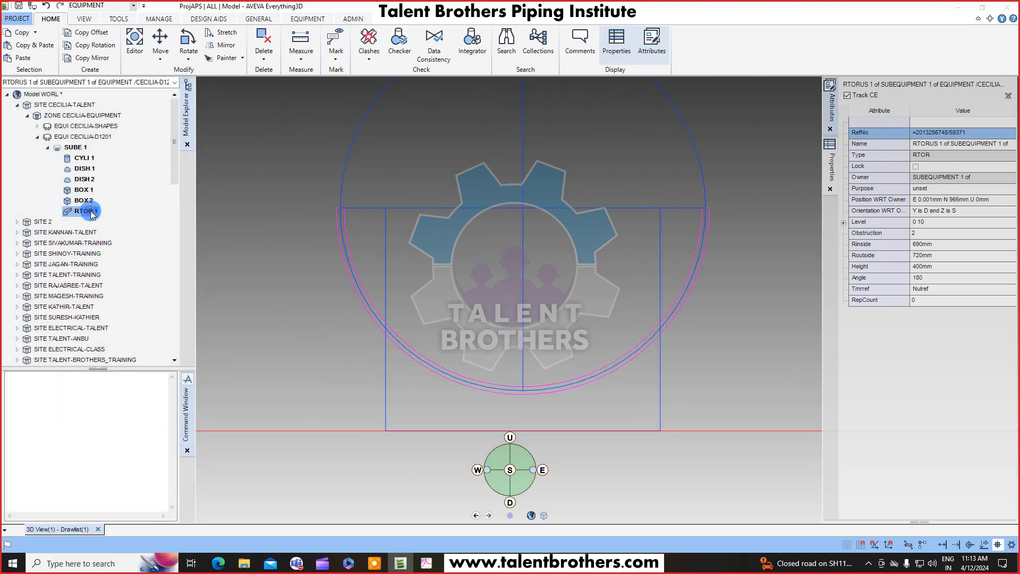
pyautogui.click(149, 210)
pyautogui.click(935, 256)
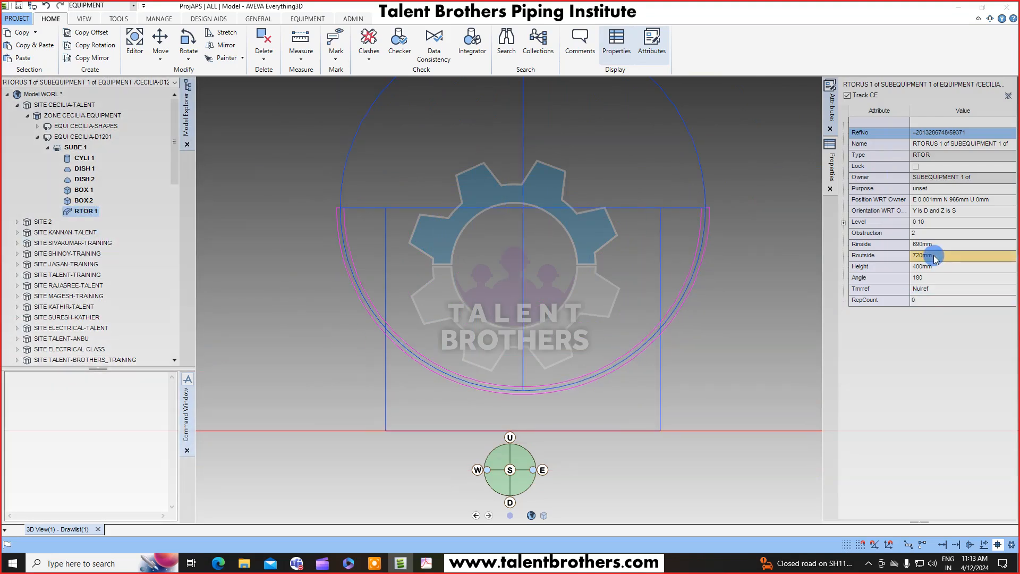
pyautogui.doubleClick(935, 245)
pyautogui.write('705')
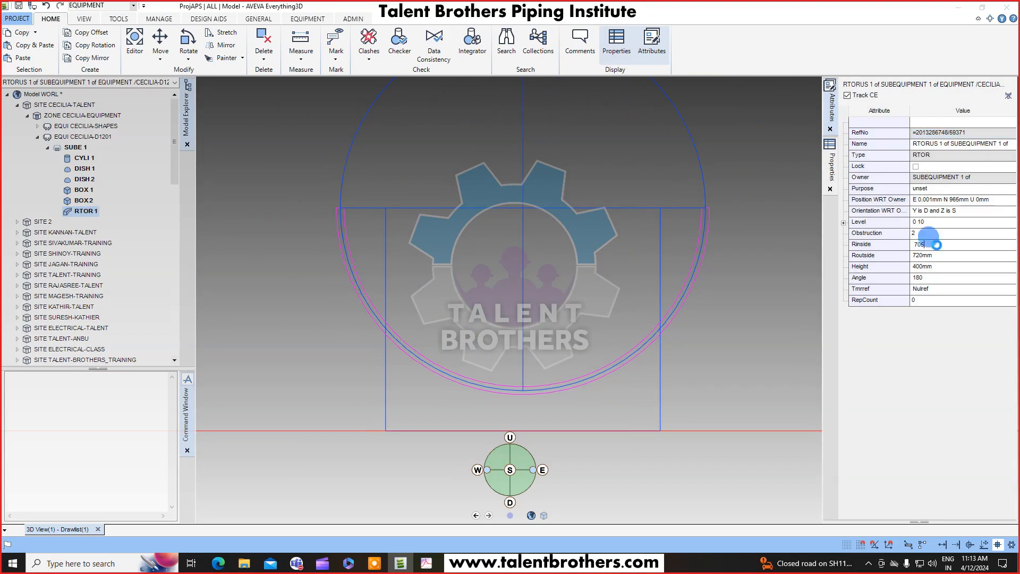
pyautogui.press('Return')
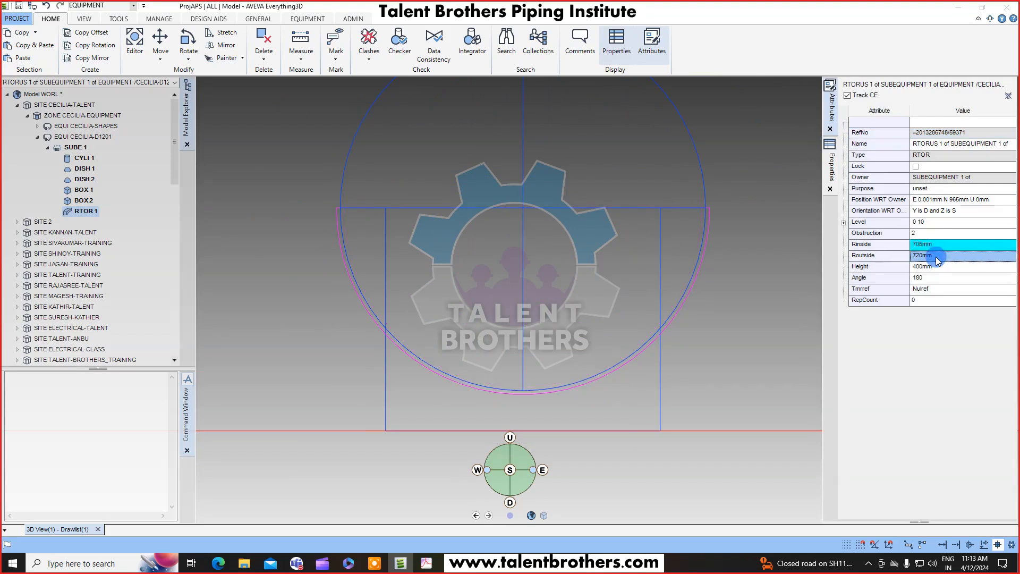
pyautogui.doubleClick(935, 256)
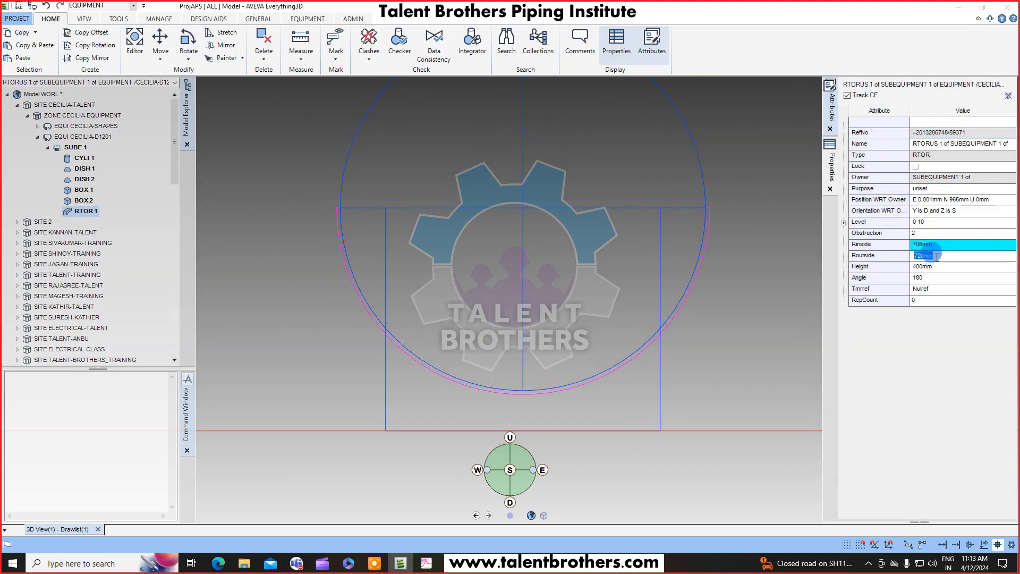
pyautogui.write('735')
pyautogui.press('Return')
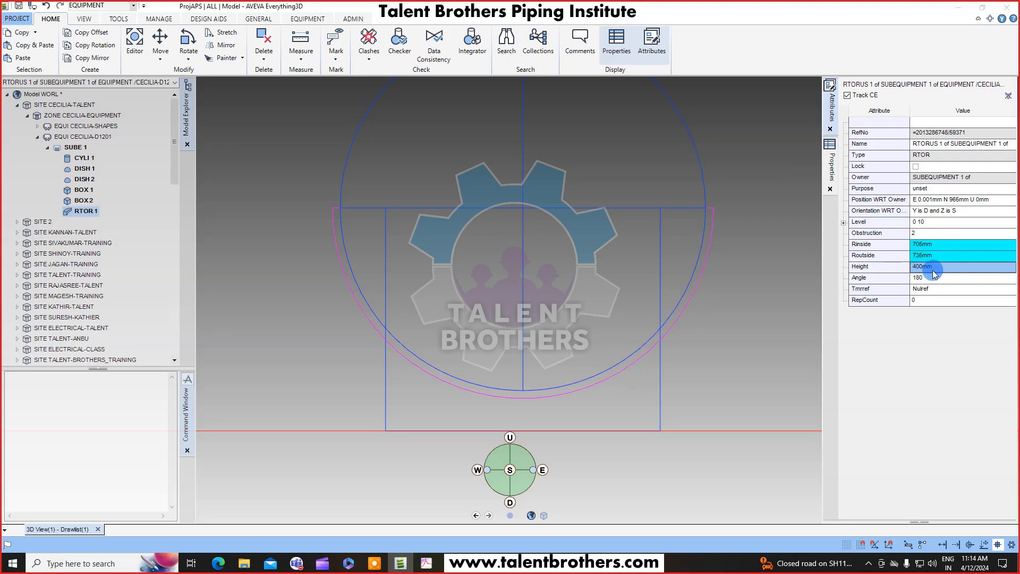
# Set the torus sweep angle to 120.
pyautogui.click(934, 278)
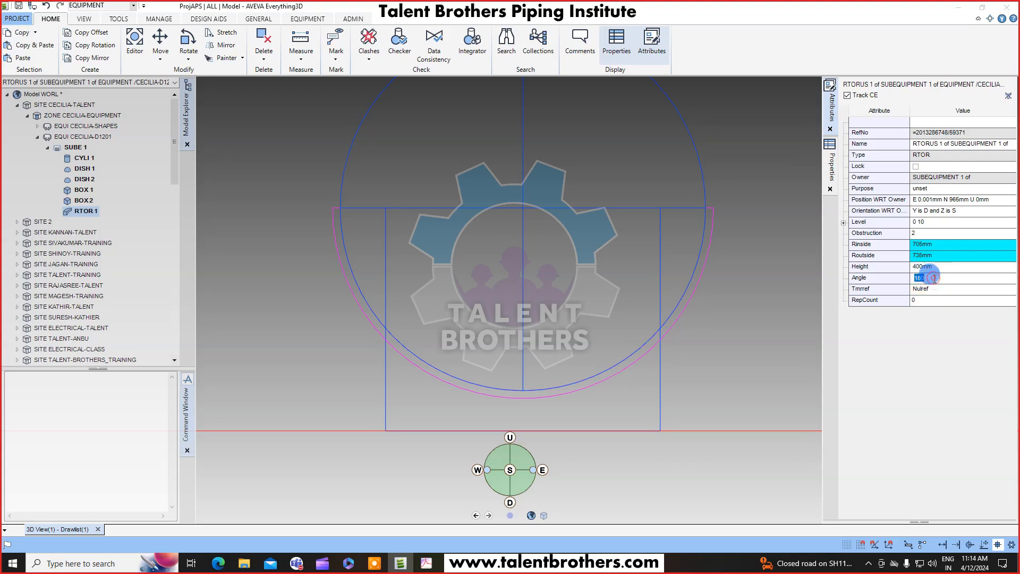
pyautogui.write('120')
pyautogui.press('Return')
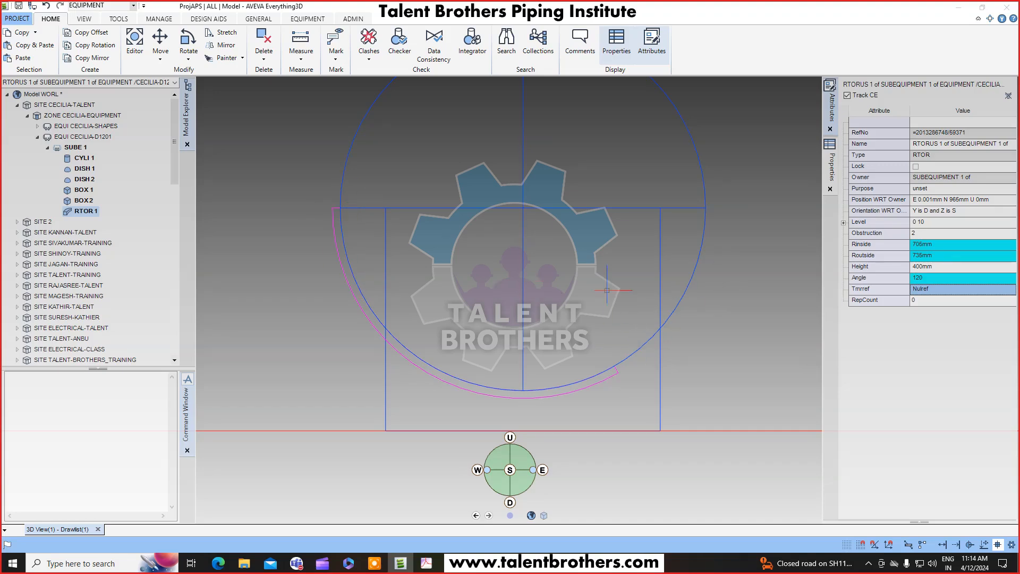
# Select the torus, start a 30° rotation and pick a design point on top of the vessel shell as the rotation centre.
pyautogui.click(687, 126)
pyautogui.scroll(-3, 526, 209)
pyautogui.moveTo(474, 216); pyautogui.dragTo(562, 264, button='middle')
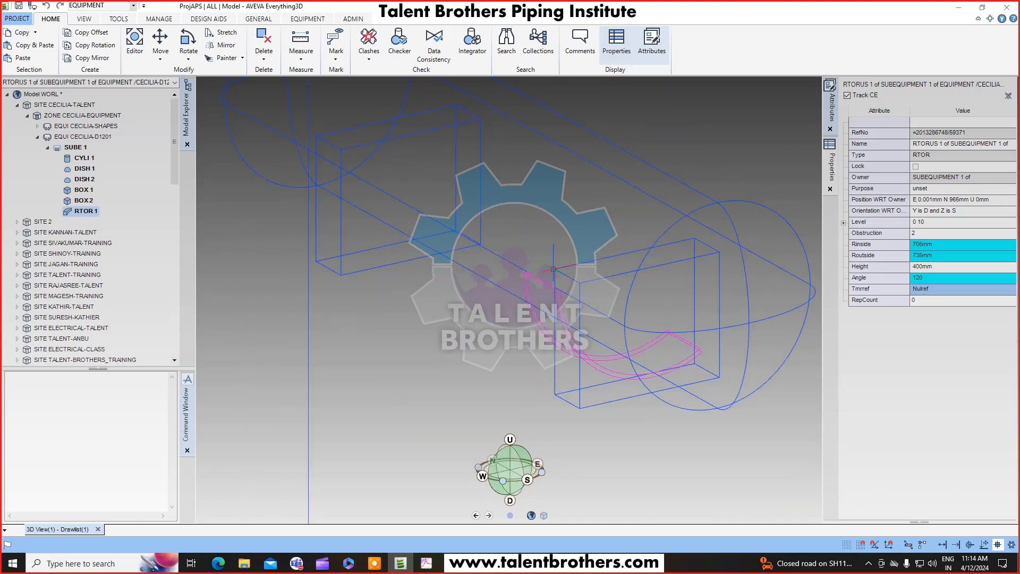
pyautogui.click(102, 211)
pyautogui.click(188, 55)
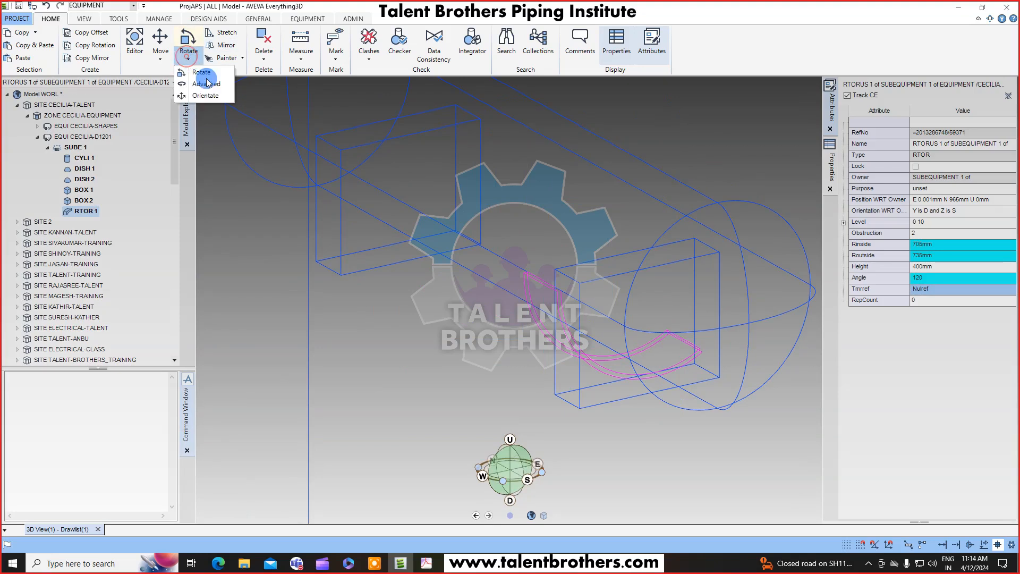
pyautogui.click(206, 84)
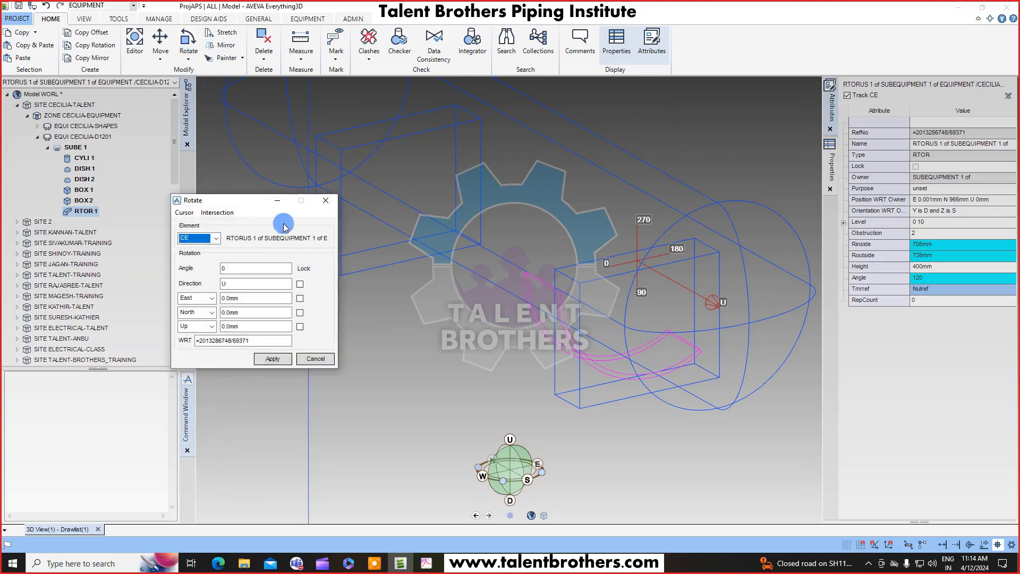
pyautogui.moveTo(228, 199); pyautogui.dragTo(172, 242)
pyautogui.doubleClick(168, 310)
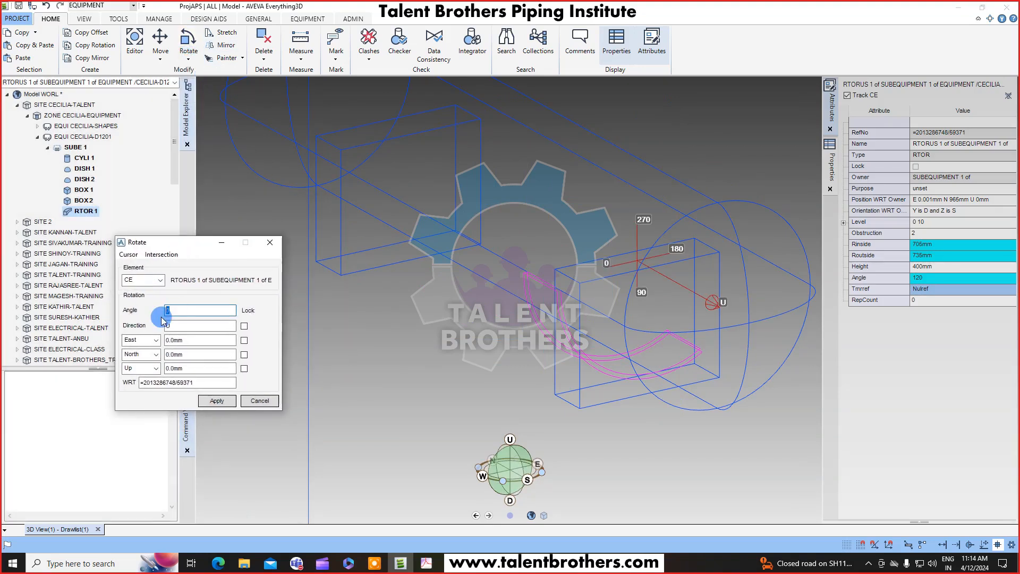
pyautogui.write('30')
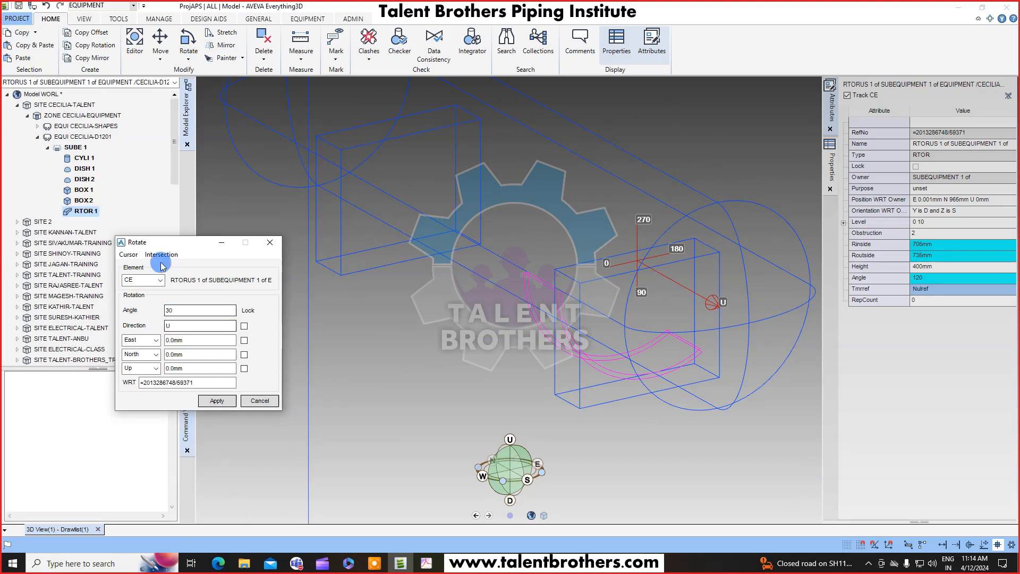
pyautogui.click(128, 254)
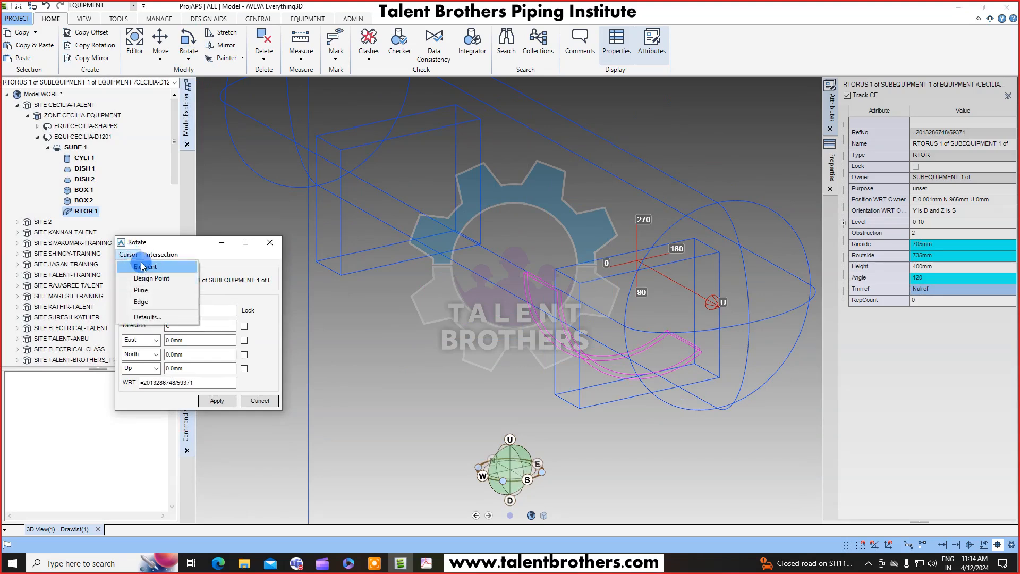
pyautogui.click(150, 279)
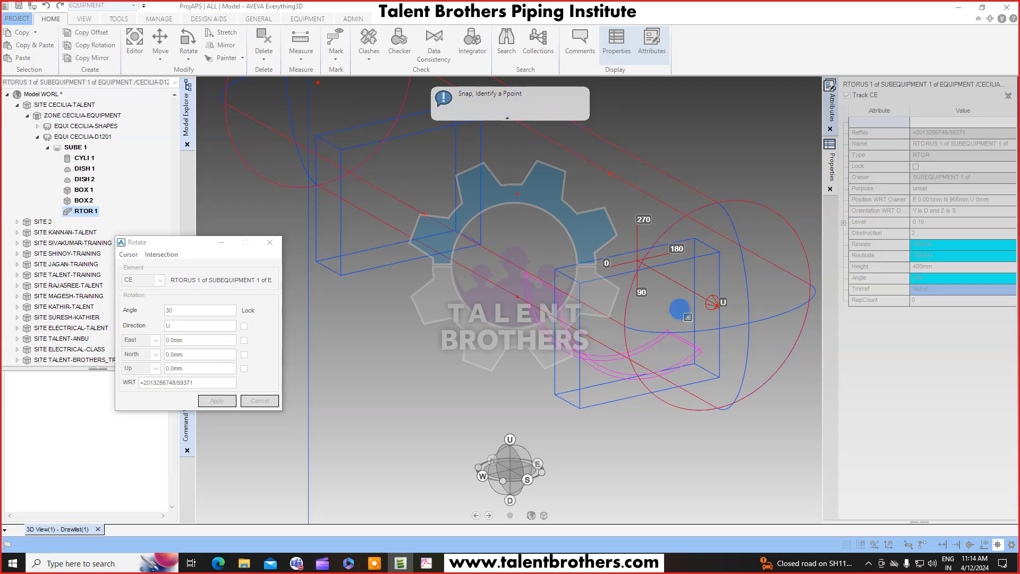
pyautogui.click(517, 194)
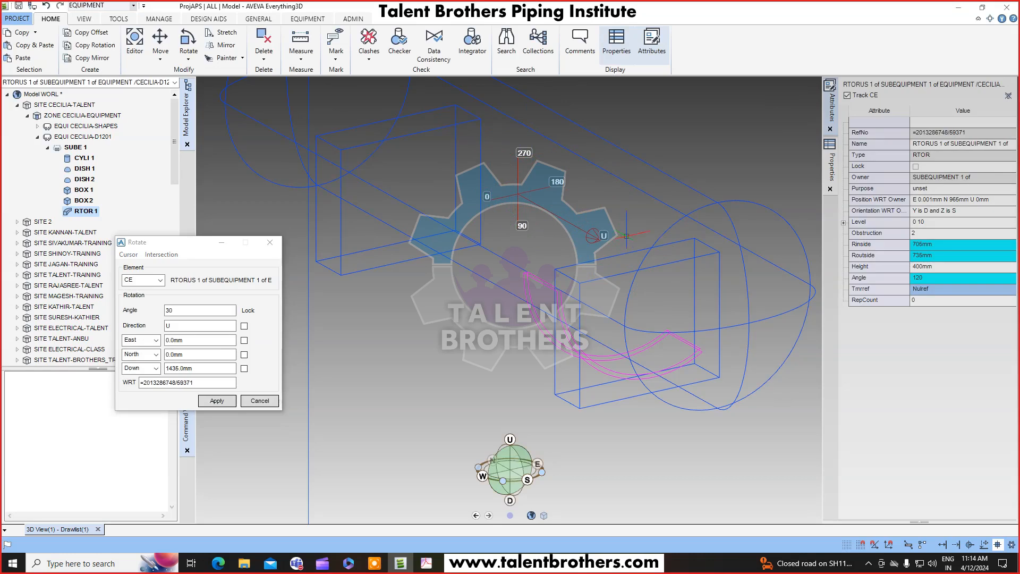
# Apply the 30° rotation of the torus about direction U and close the Rotate dialog.
pyautogui.moveTo(621, 227); pyautogui.dragTo(601, 216, button='middle')
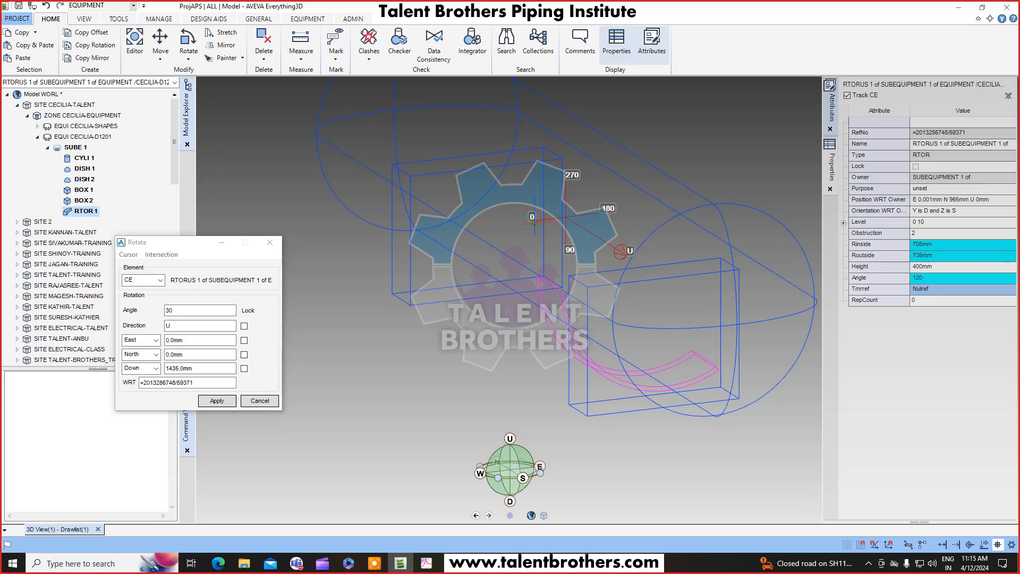
pyautogui.doubleClick(184, 310)
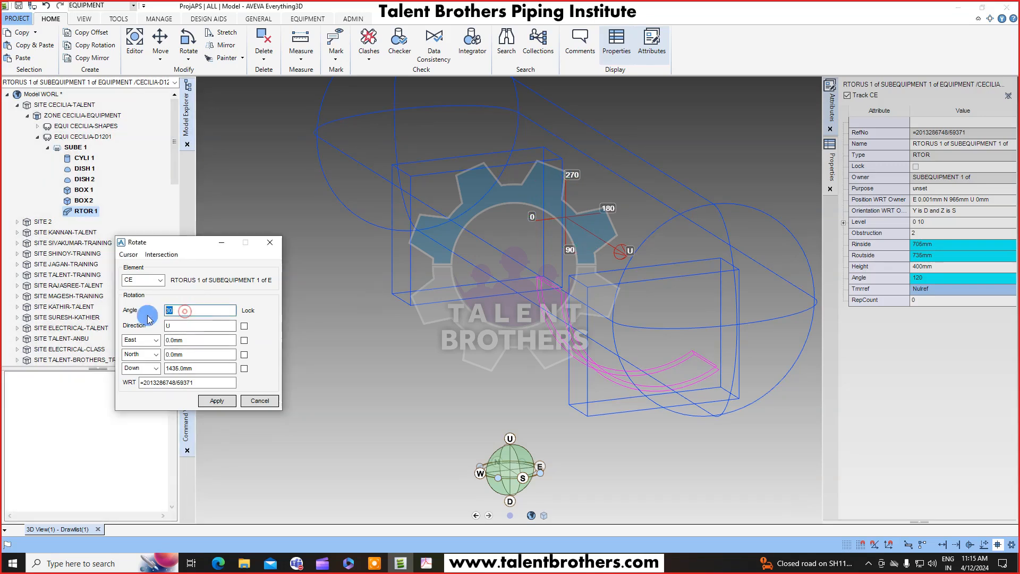
pyautogui.write('0')
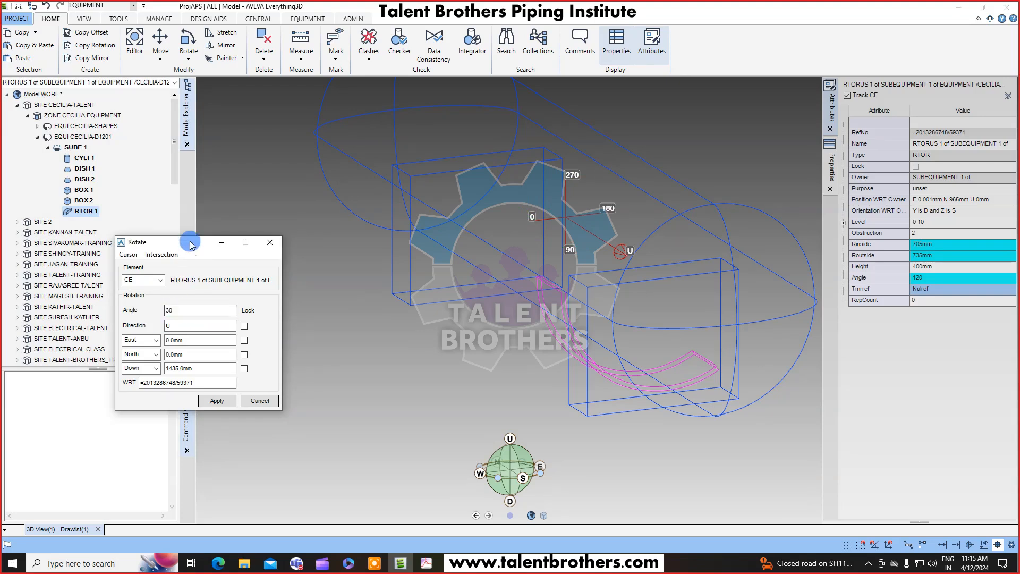
pyautogui.moveTo(187, 242); pyautogui.dragTo(190, 225)
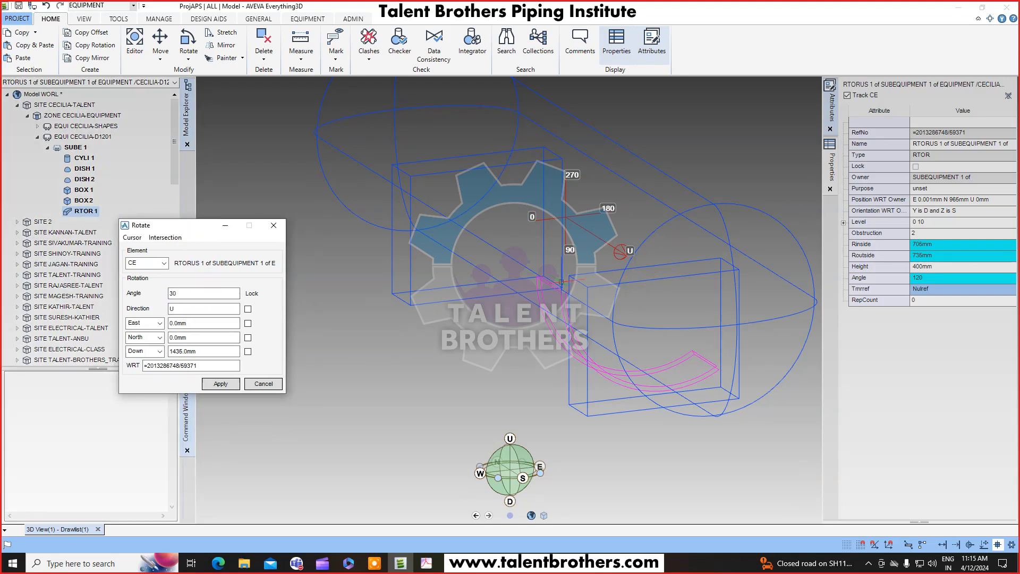
pyautogui.click(217, 342)
pyautogui.doubleClick(177, 292)
pyautogui.click(200, 294)
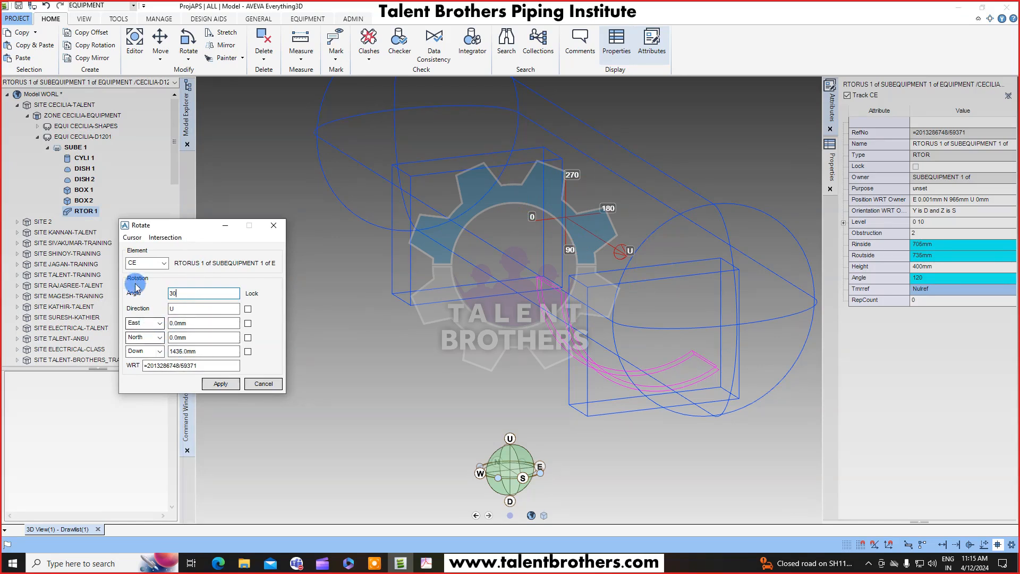
pyautogui.click(132, 238)
pyautogui.click(189, 294)
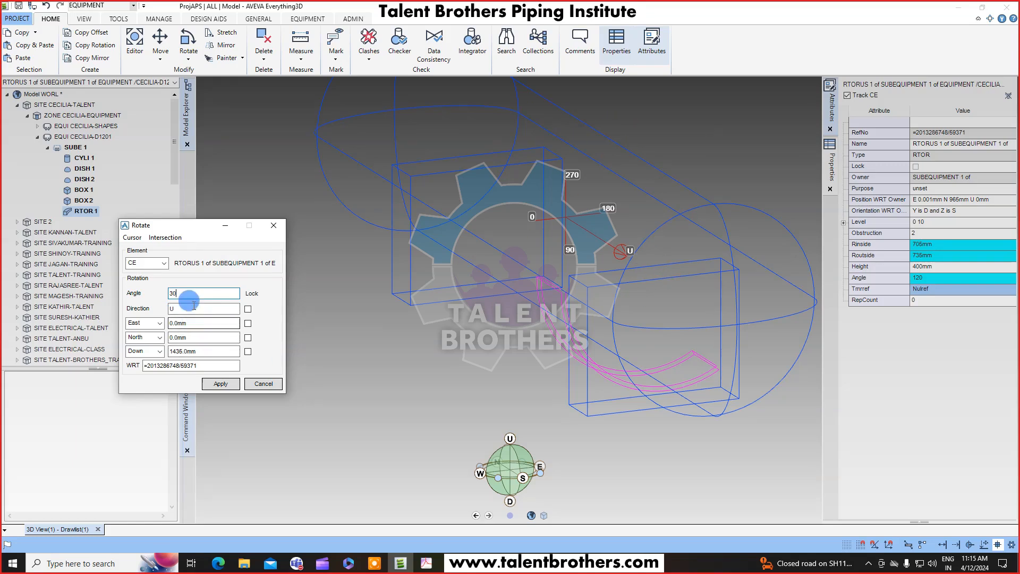
pyautogui.moveTo(186, 309); pyautogui.dragTo(148, 320)
pyautogui.write('E')
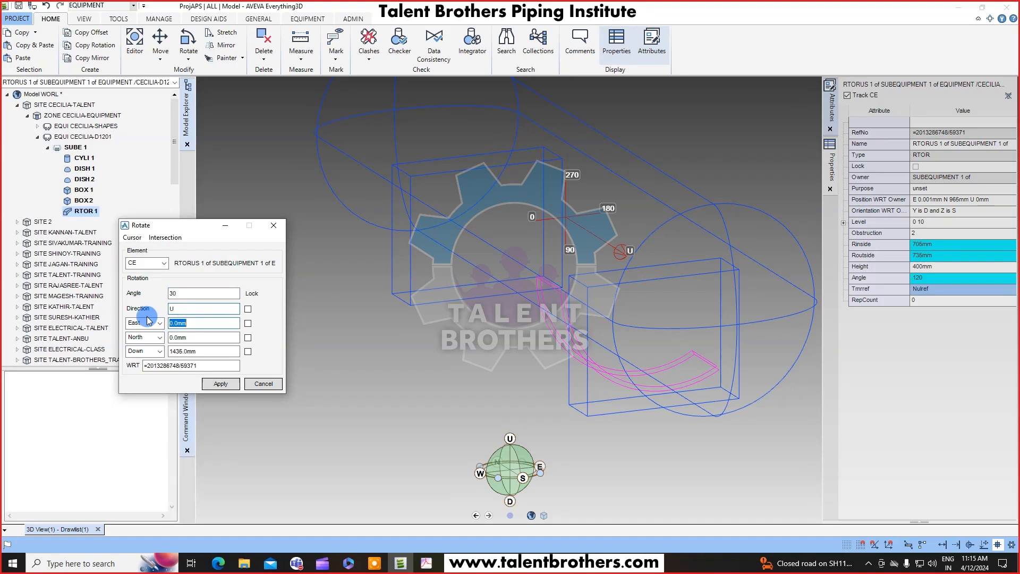
pyautogui.write('U')
pyautogui.press('Tab')
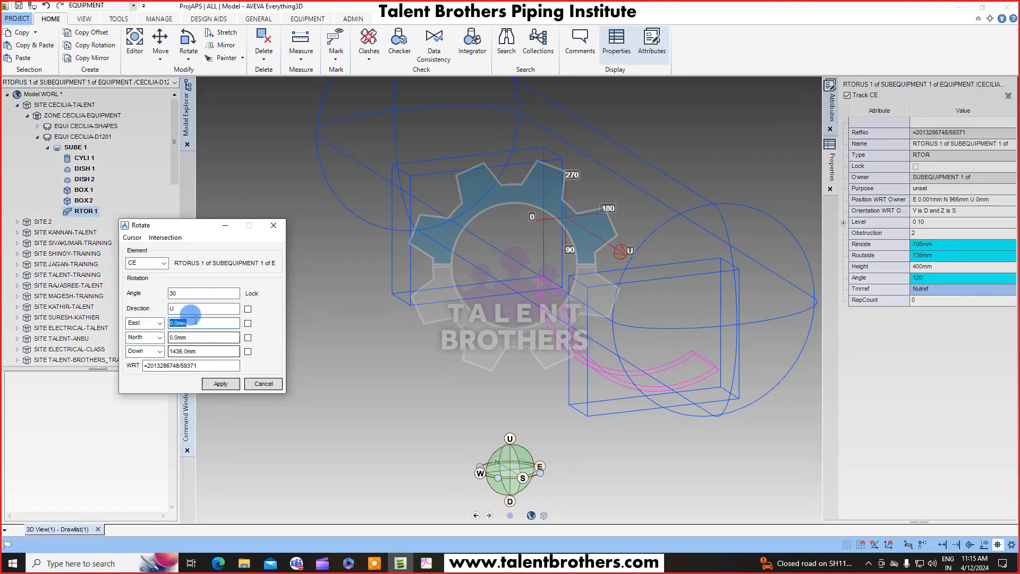
pyautogui.click(221, 383)
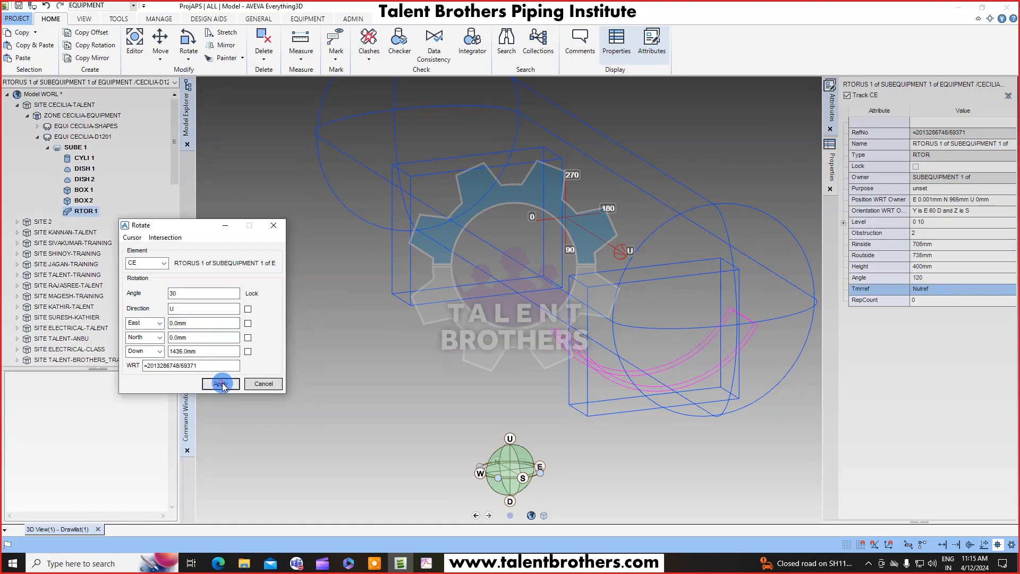
pyautogui.click(263, 383)
# Inspect how the rotated torus sits on the shell and saddle from end-on and 3D views.
pyautogui.rightClick(493, 307)
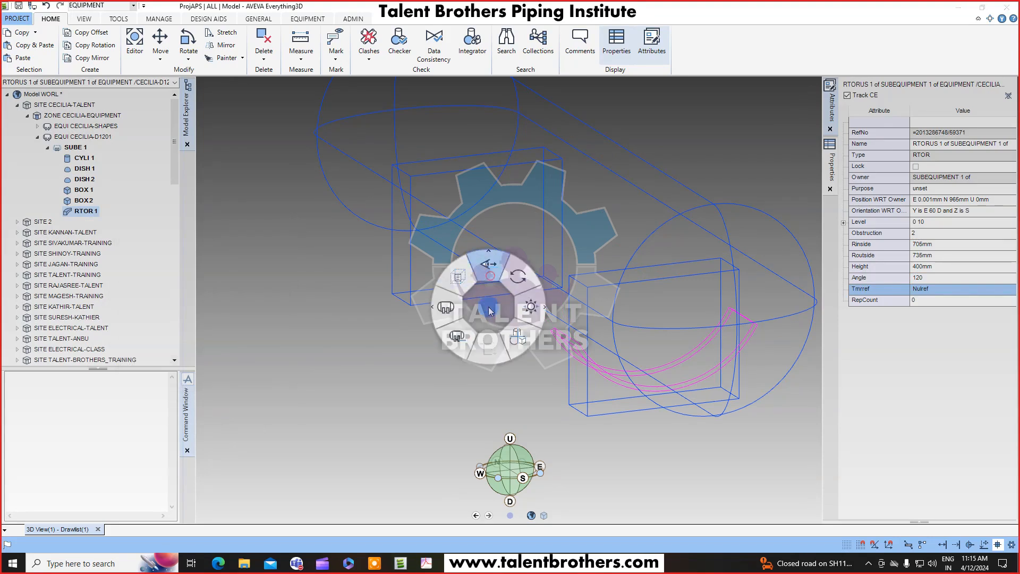
pyautogui.click(491, 345)
pyautogui.click(523, 478)
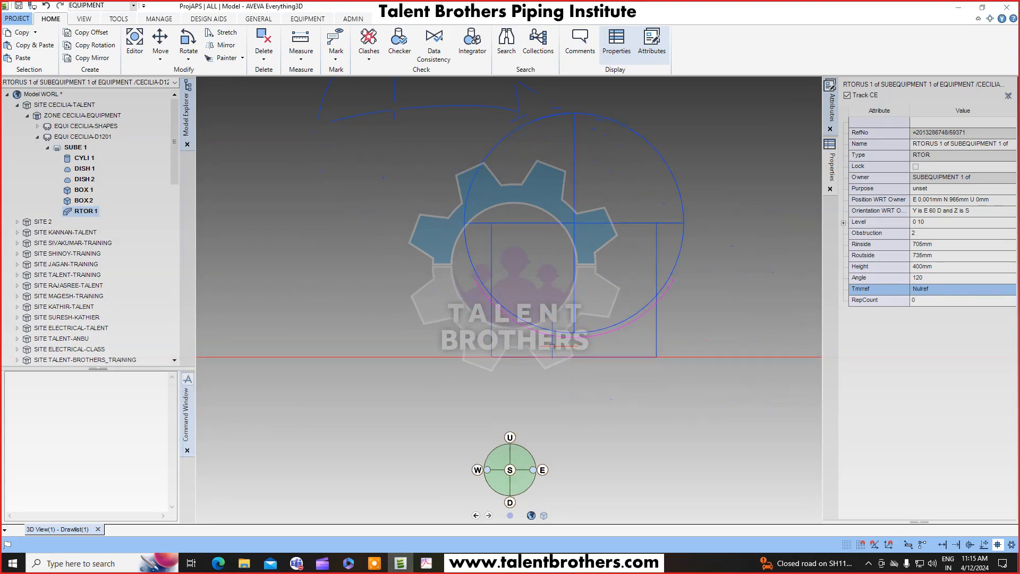
pyautogui.scroll(2, 560, 314)
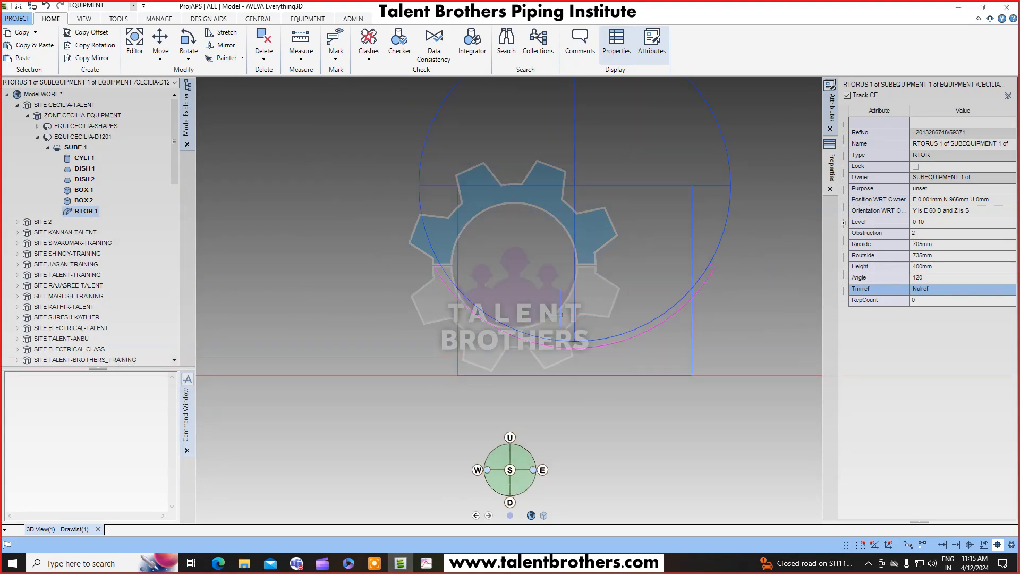
pyautogui.moveTo(547, 317)
pyautogui.mouseDown(button='middle')
pyautogui.moveTo(581, 286)
pyautogui.moveTo(639, 280)
pyautogui.mouseUp(button='middle')
pyautogui.moveTo(595, 320)
pyautogui.mouseDown(button='middle')
pyautogui.moveTo(612, 320)
pyautogui.moveTo(579, 322)
pyautogui.moveTo(597, 316)
pyautogui.mouseUp(button='middle')
pyautogui.scroll(-2, 595, 320)
pyautogui.moveTo(421, 324); pyautogui.dragTo(534, 310, button='middle')
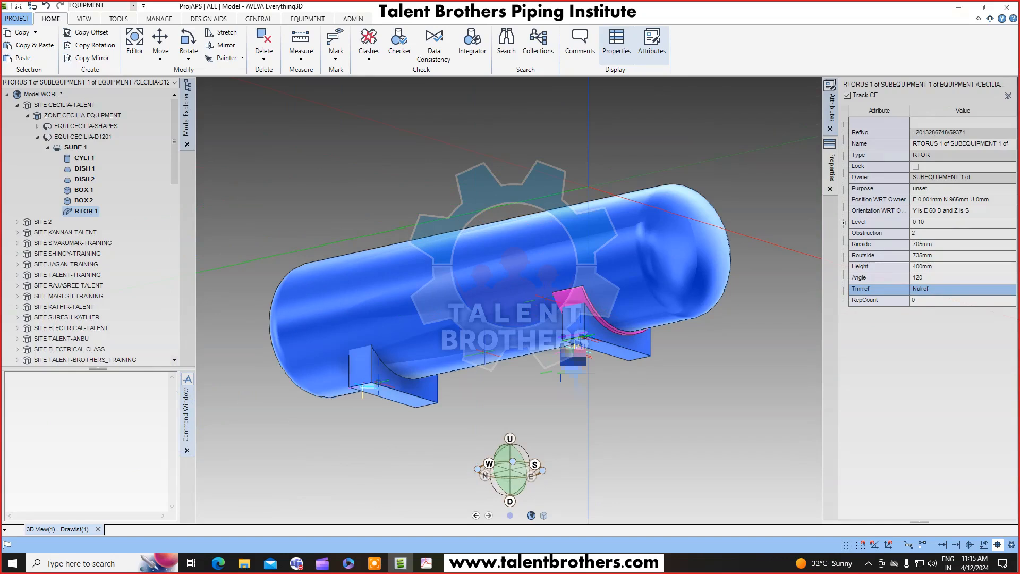
pyautogui.scroll(3, 575, 346)
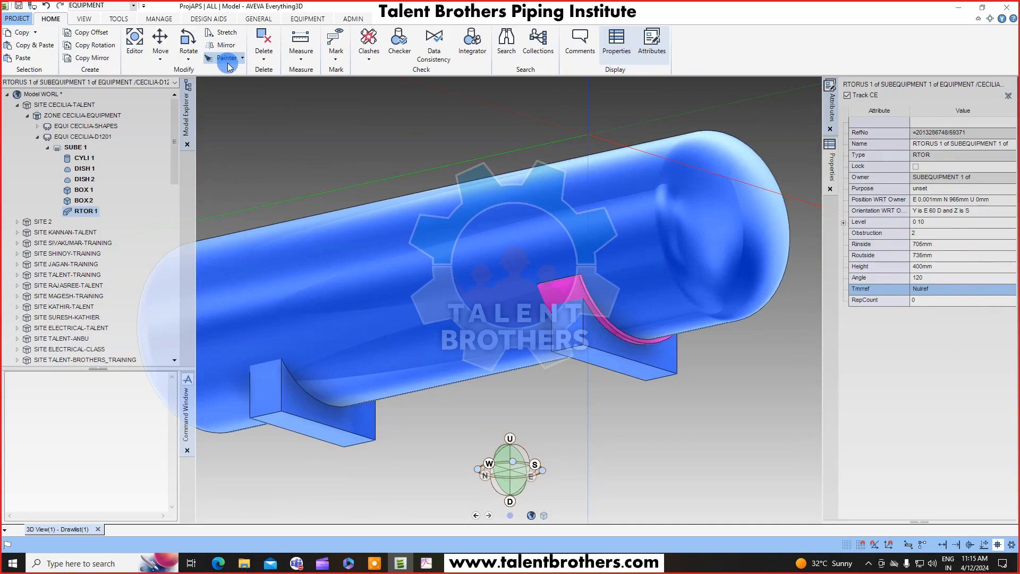
# Copy the torus with a Y offset of 2870 mm onto the second saddle.
pyautogui.click(87, 32)
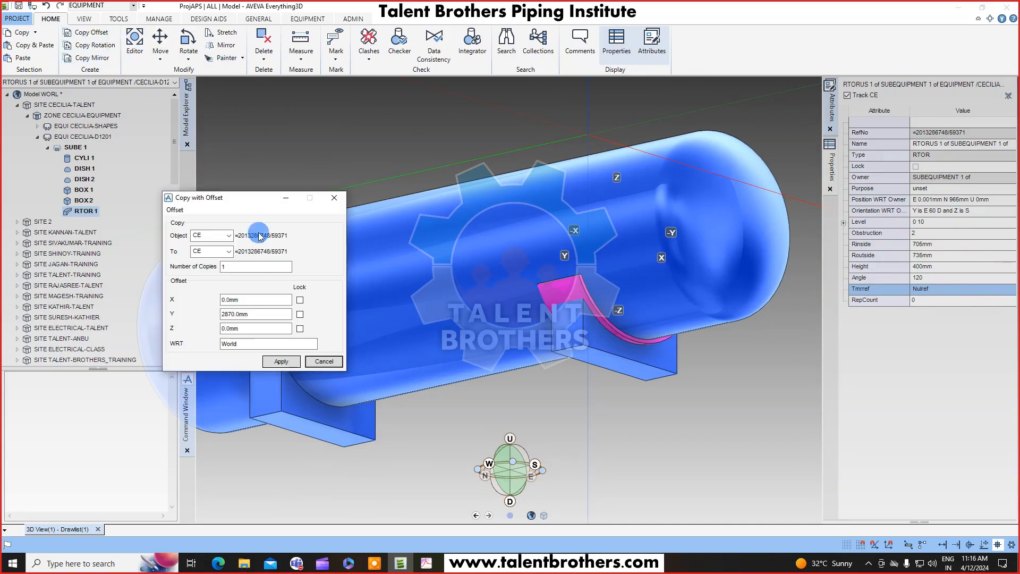
pyautogui.moveTo(229, 206); pyautogui.dragTo(176, 219)
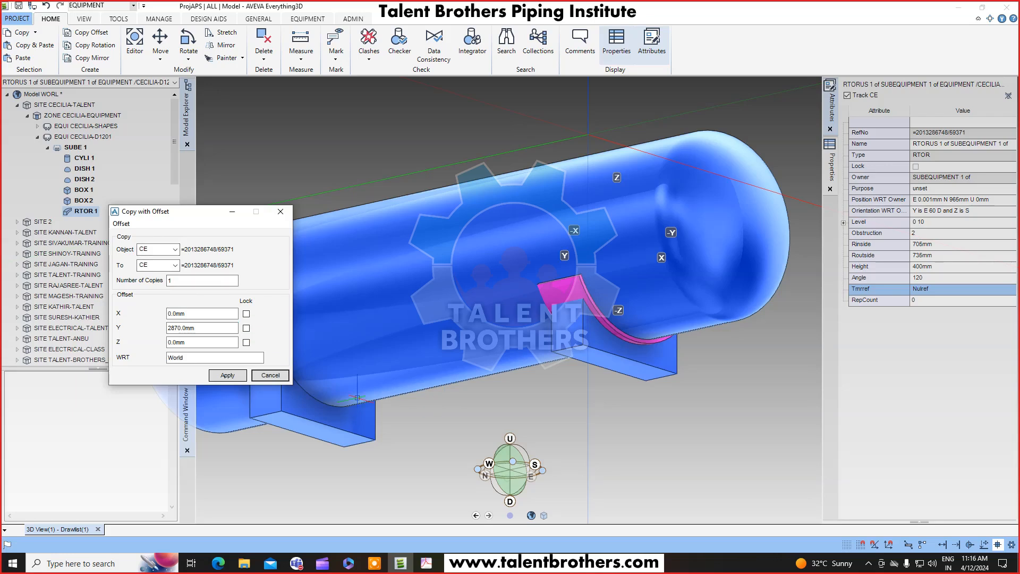
pyautogui.moveTo(186, 215)
pyautogui.mouseDown()
pyautogui.moveTo(202, 229)
pyautogui.moveTo(251, 227)
pyautogui.moveTo(201, 228)
pyautogui.mouseUp()
pyautogui.moveTo(438, 338); pyautogui.dragTo(579, 336, button='middle')
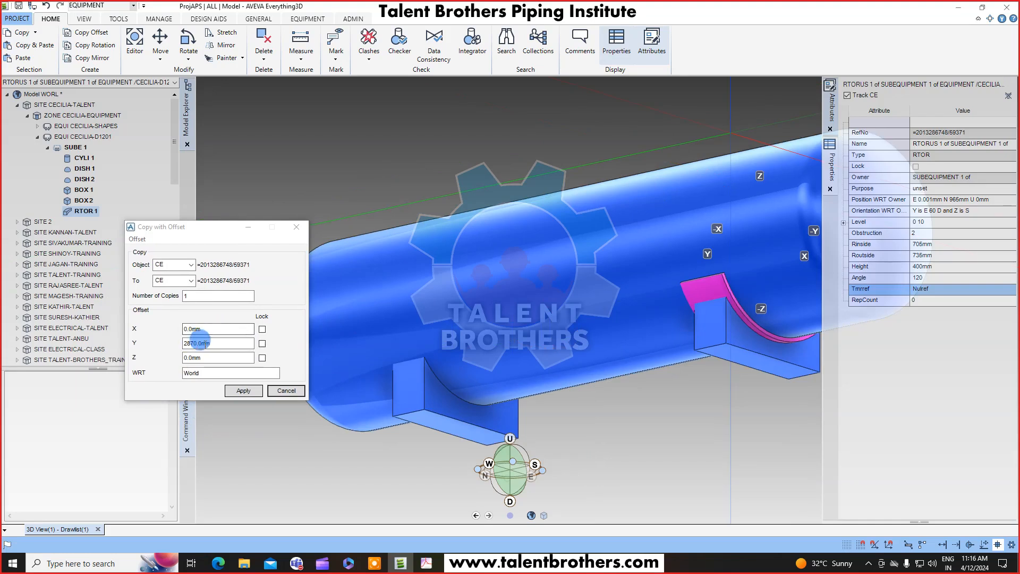
pyautogui.click(233, 344)
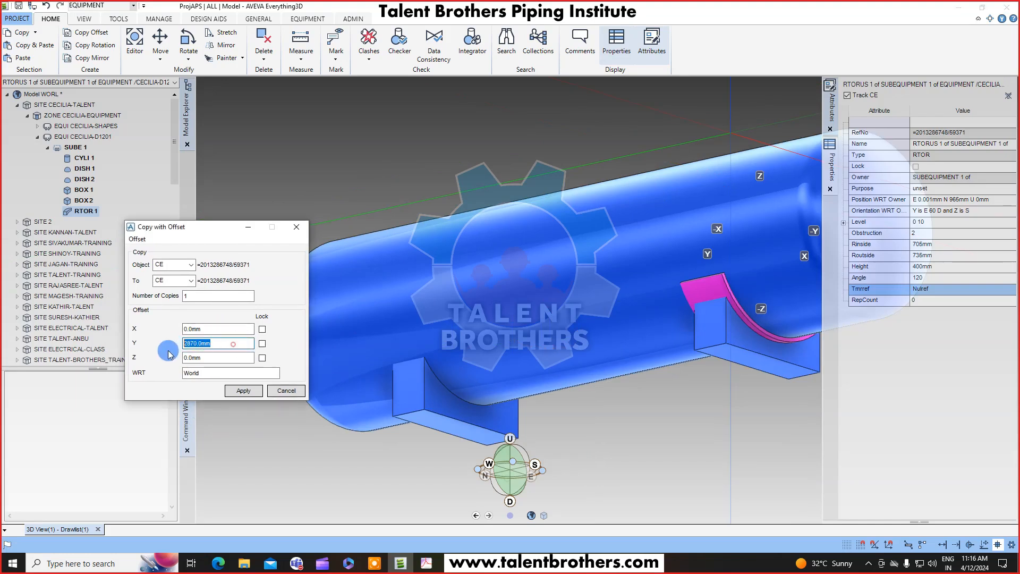
pyautogui.click(246, 392)
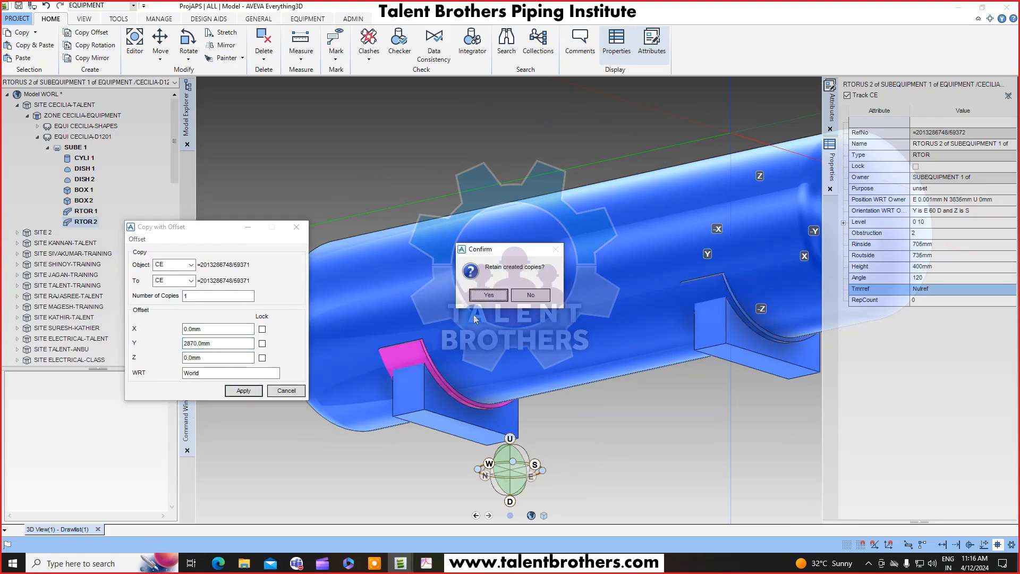
pyautogui.click(286, 390)
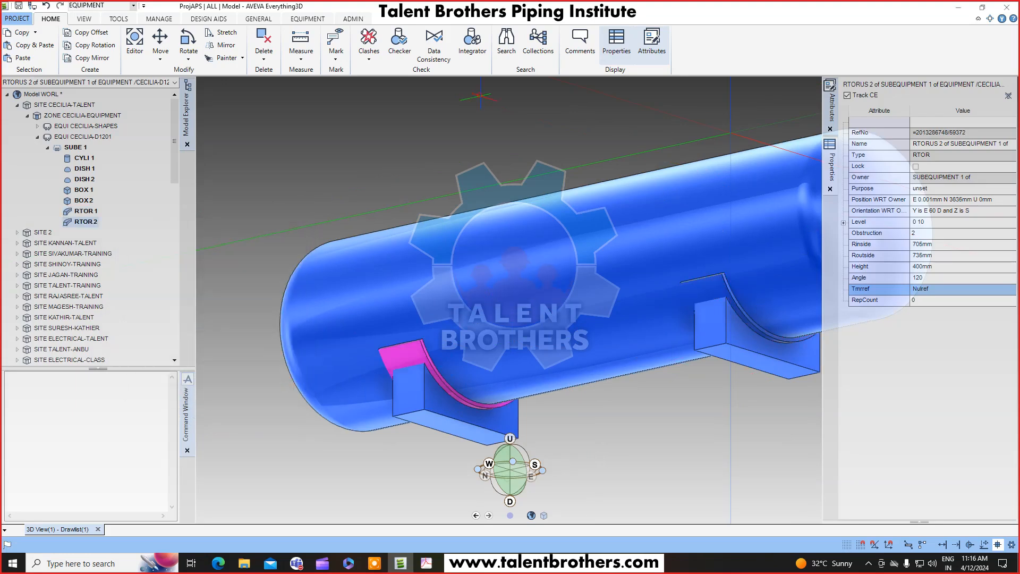
# Switch to the PDF drawing to review the D1201 side view, then return to the 3D model.
pyautogui.scroll(-3, 532, 250)
pyautogui.moveTo(559, 345); pyautogui.dragTo(557, 265, button='middle')
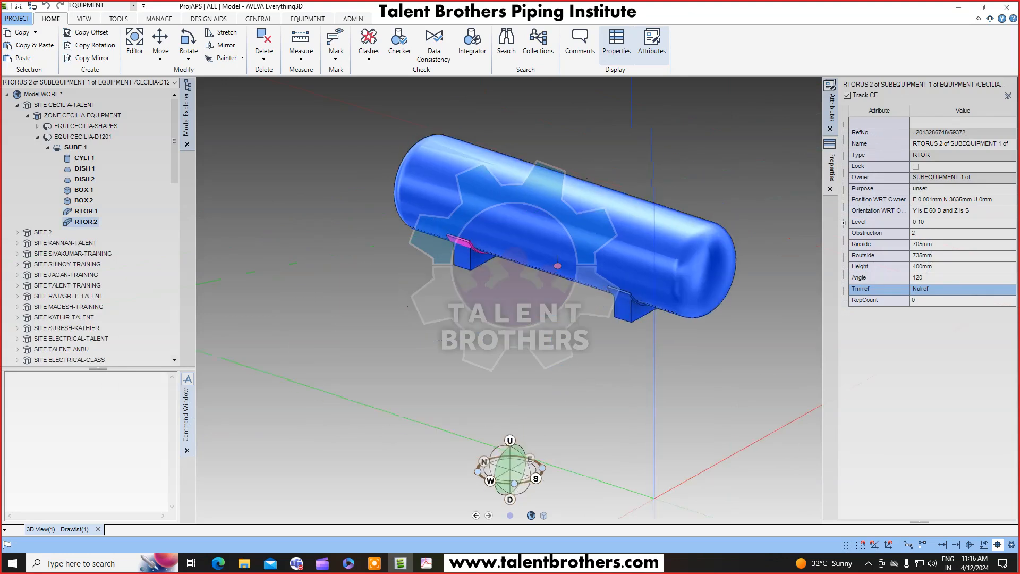
pyautogui.click(428, 564)
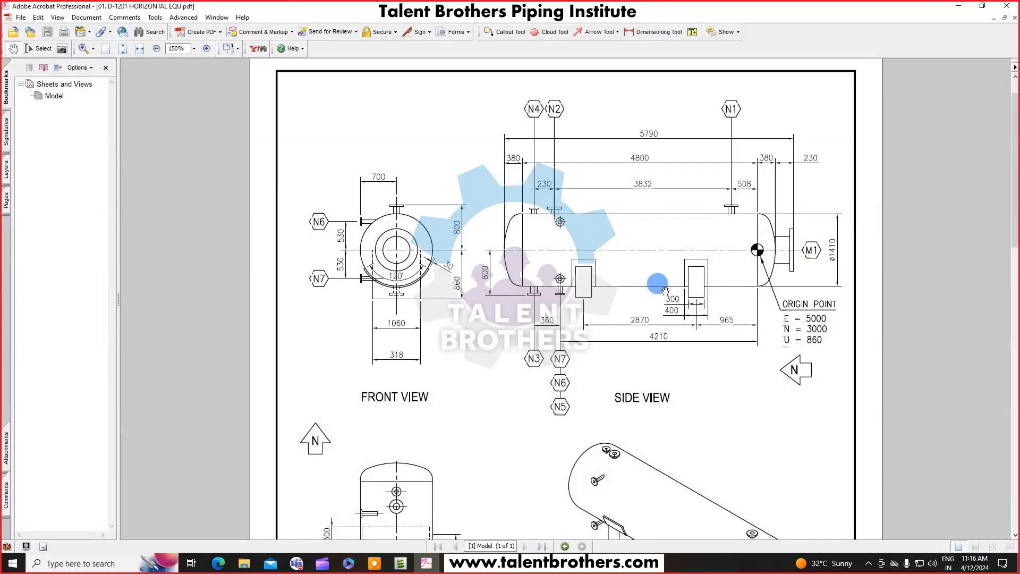
pyautogui.scroll(-1, 618, 259)
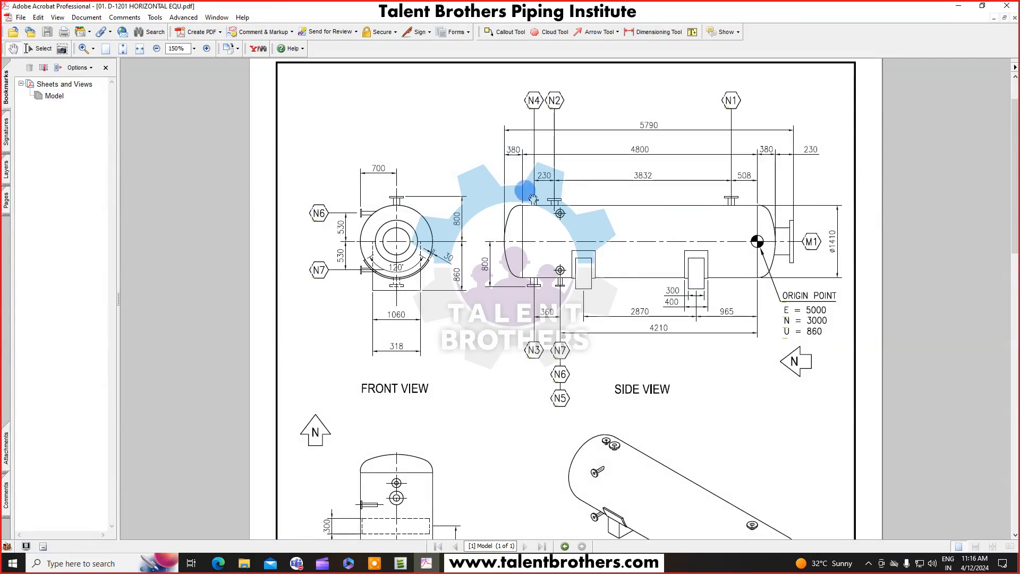
pyautogui.scroll(-1, 664, 316)
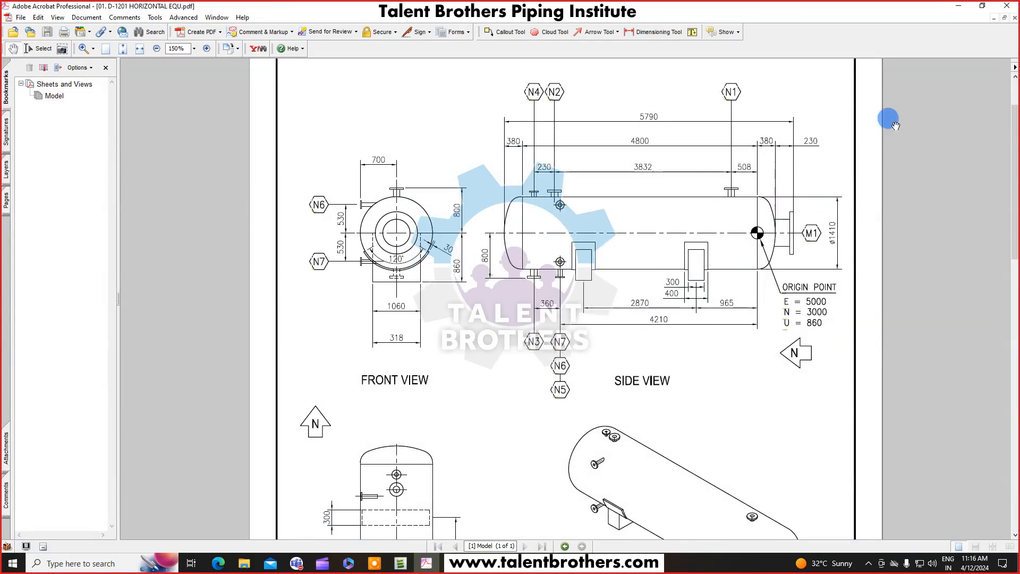
pyautogui.click(953, 10)
pyautogui.moveTo(519, 395); pyautogui.dragTo(535, 250, button='middle')
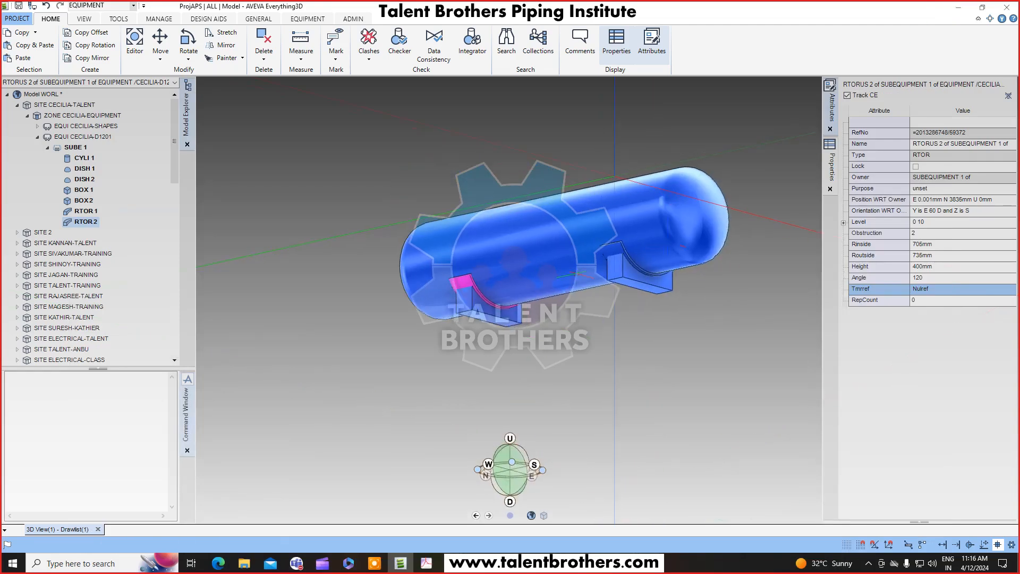
# Create a second sub-equipment under the D1201 equipment.
pyautogui.click(140, 145)
pyautogui.click(134, 167)
pyautogui.click(75, 147)
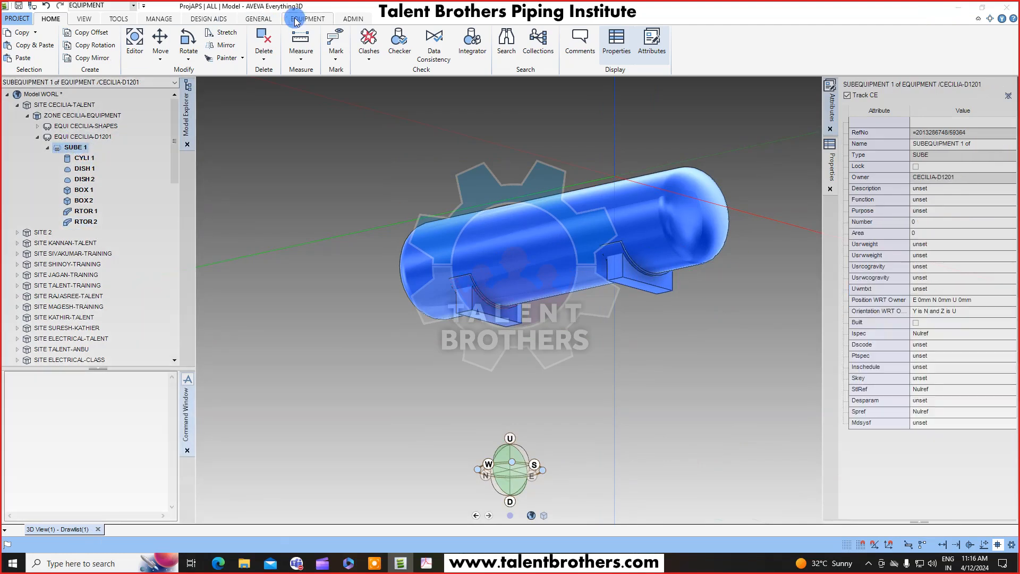
pyautogui.click(296, 19)
pyautogui.click(23, 43)
pyautogui.click(29, 81)
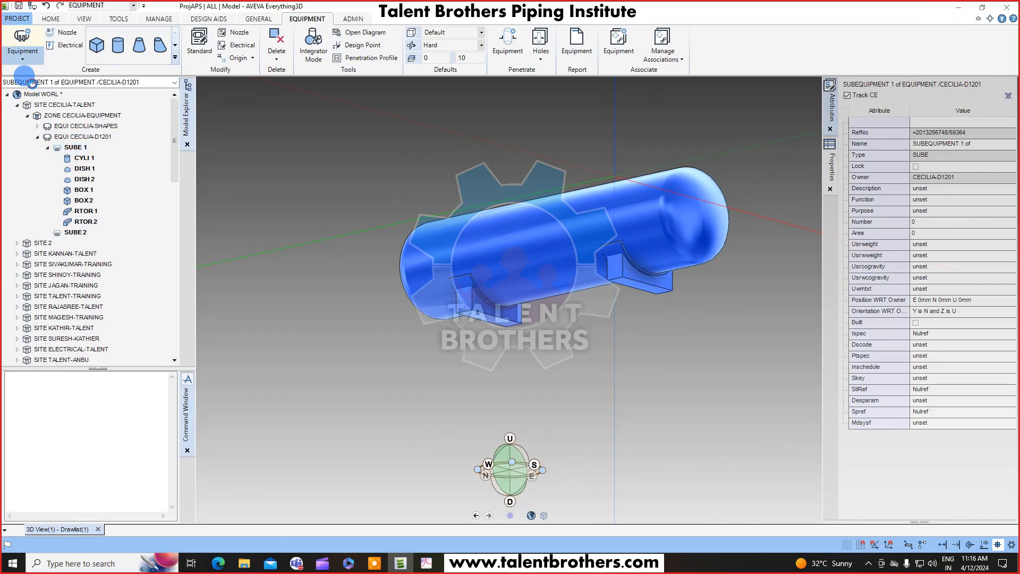
pyautogui.click(261, 334)
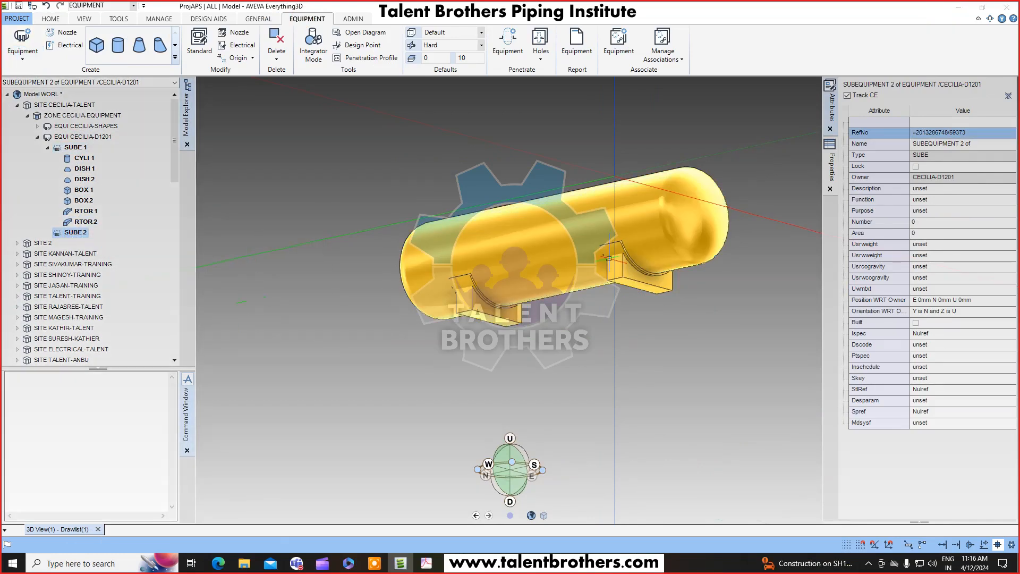
pyautogui.moveTo(683, 228); pyautogui.dragTo(609, 272, button='middle')
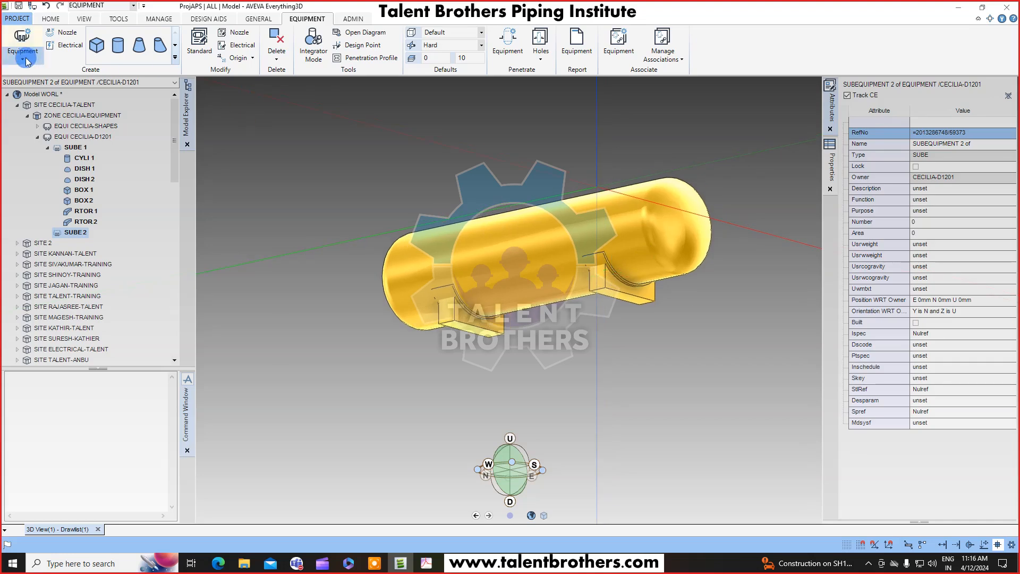
pyautogui.click(239, 32)
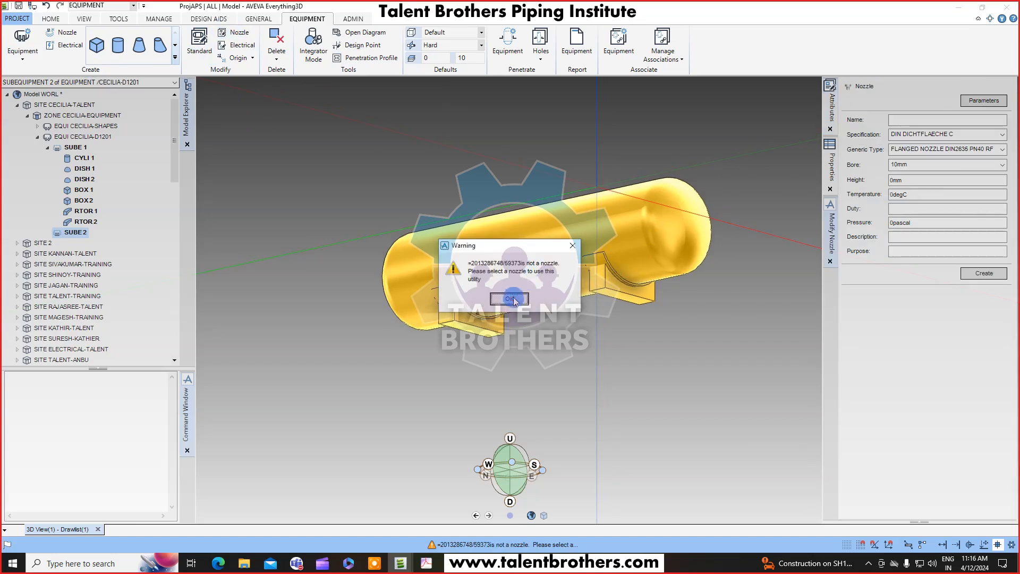
pyautogui.click(558, 303)
pyautogui.moveTo(632, 260); pyautogui.dragTo(523, 290, button='middle')
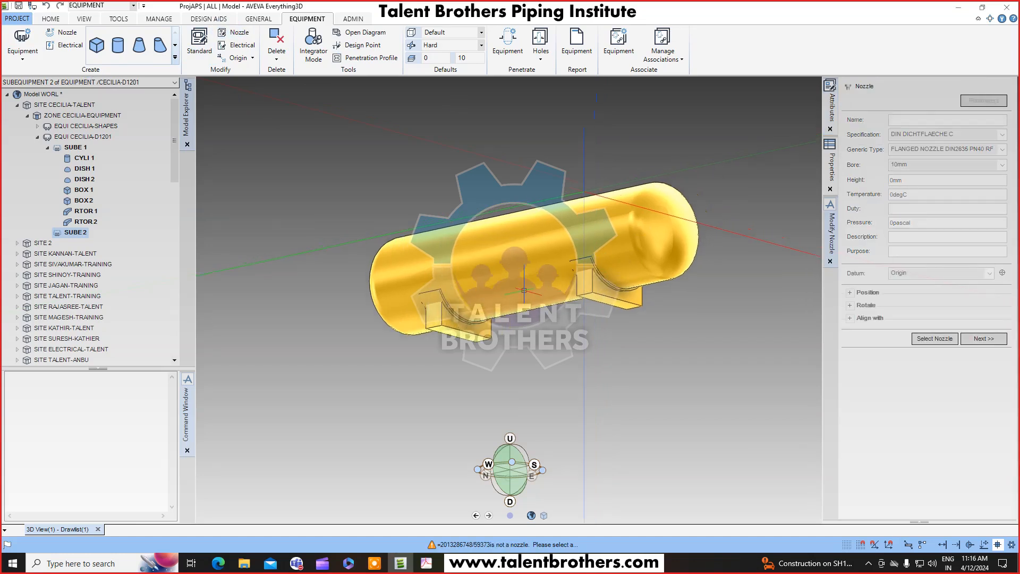
pyautogui.click(830, 261)
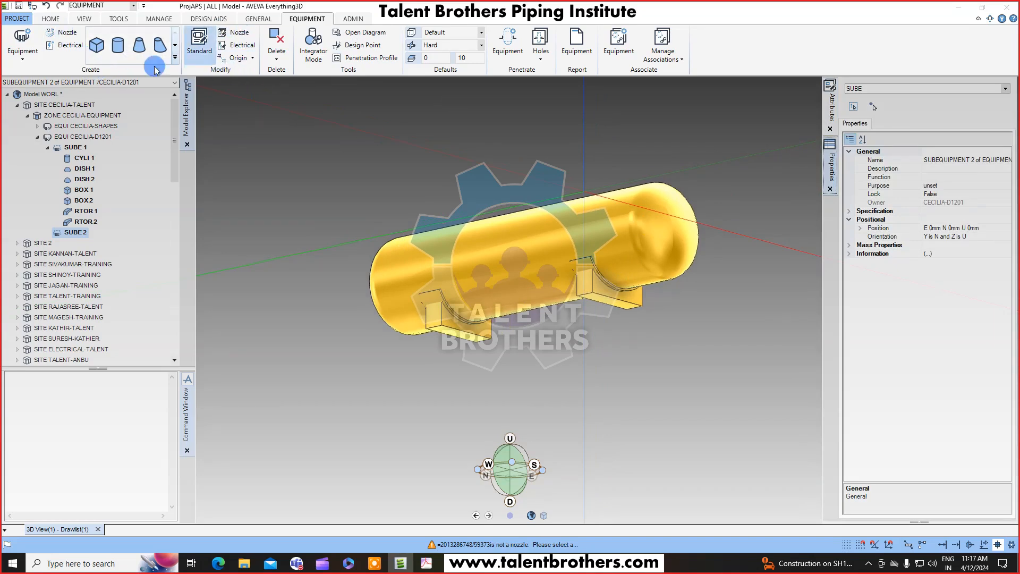
# Start creating a nozzle and copy the equipment name CECILIA-D1201 into the nozzle's name.
pyautogui.click(68, 33)
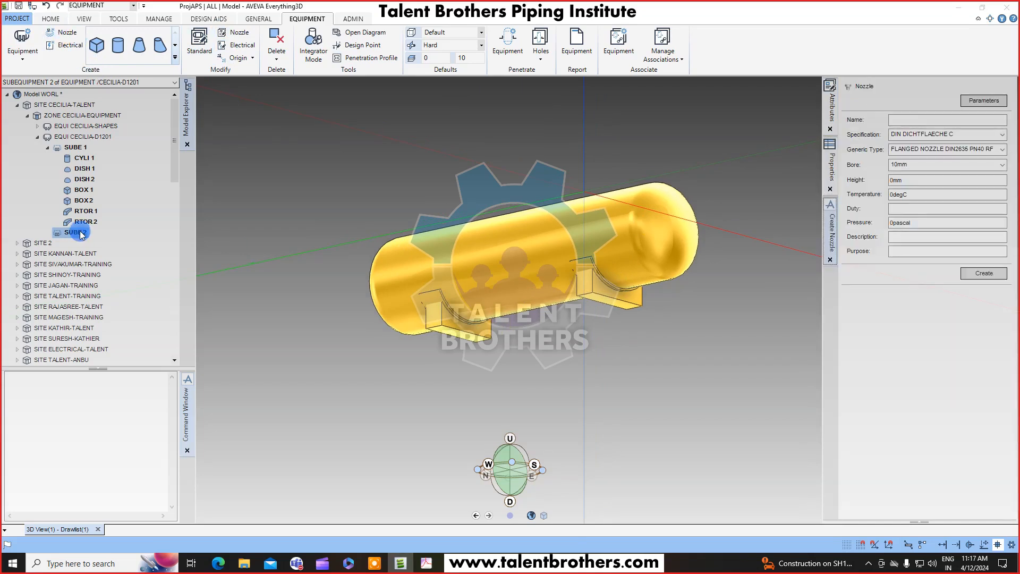
pyautogui.moveTo(772, 216); pyautogui.dragTo(634, 236, button='middle')
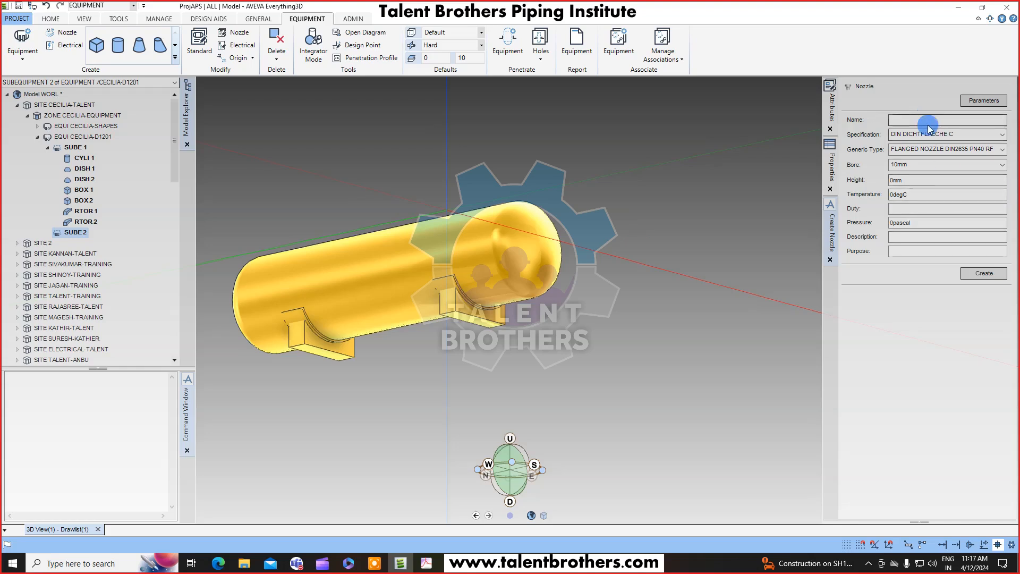
pyautogui.click(95, 137)
pyautogui.click(38, 80)
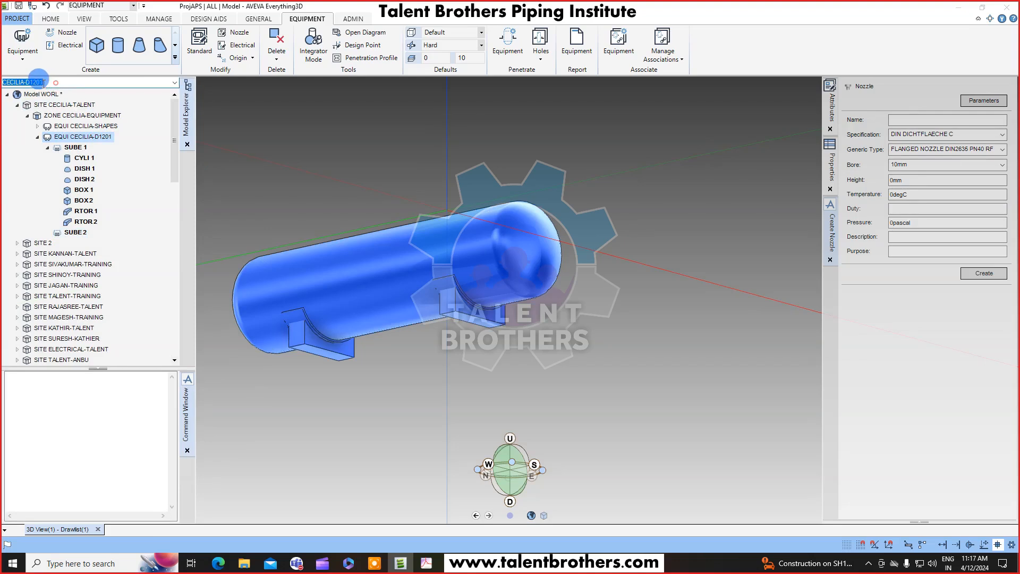
pyautogui.rightClick(38, 81)
pyautogui.click(66, 127)
pyautogui.click(920, 119)
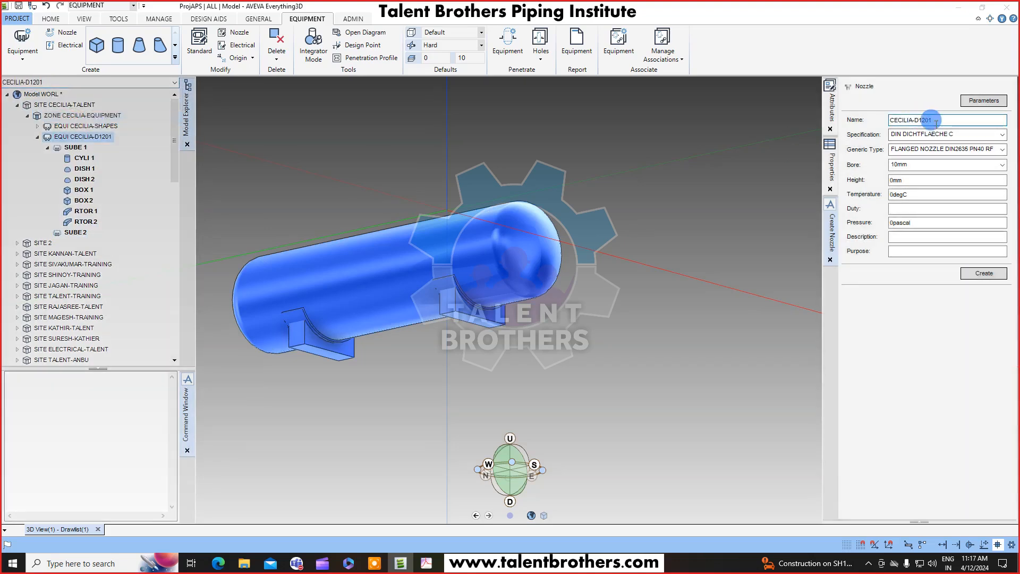
# Switch to the PDF drawing and review the nozzle specification table and the M1 nozzle location.
pyautogui.click(426, 568)
pyautogui.scroll(-2, 611, 401)
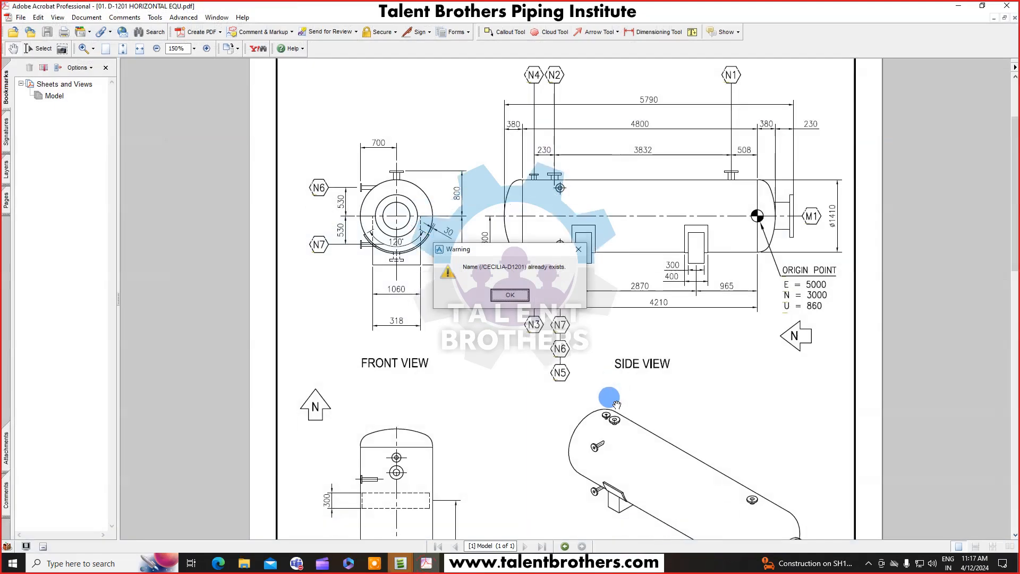
pyautogui.click(519, 301)
pyautogui.click(510, 296)
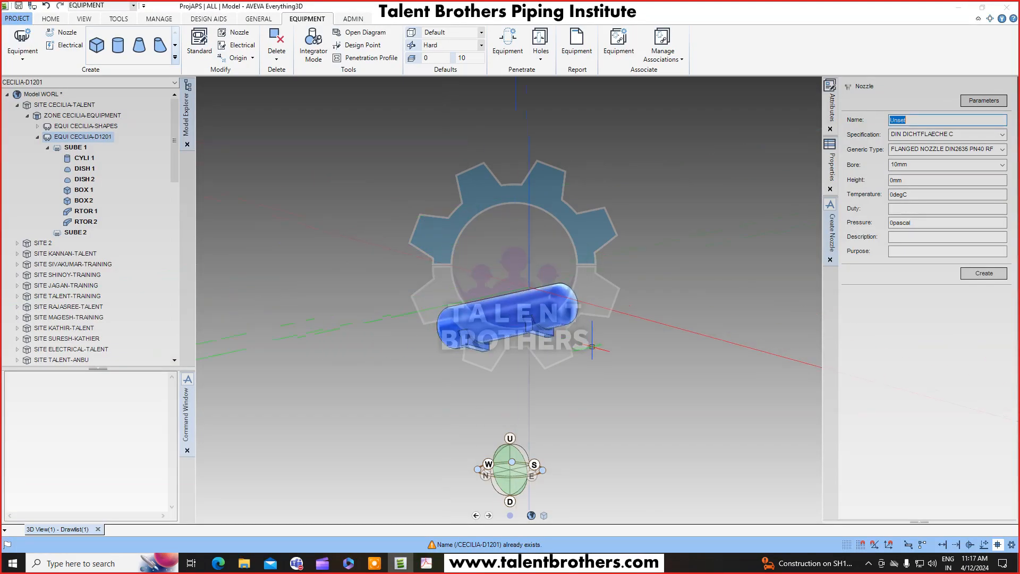
pyautogui.click(427, 564)
pyautogui.scroll(-6, 485, 480)
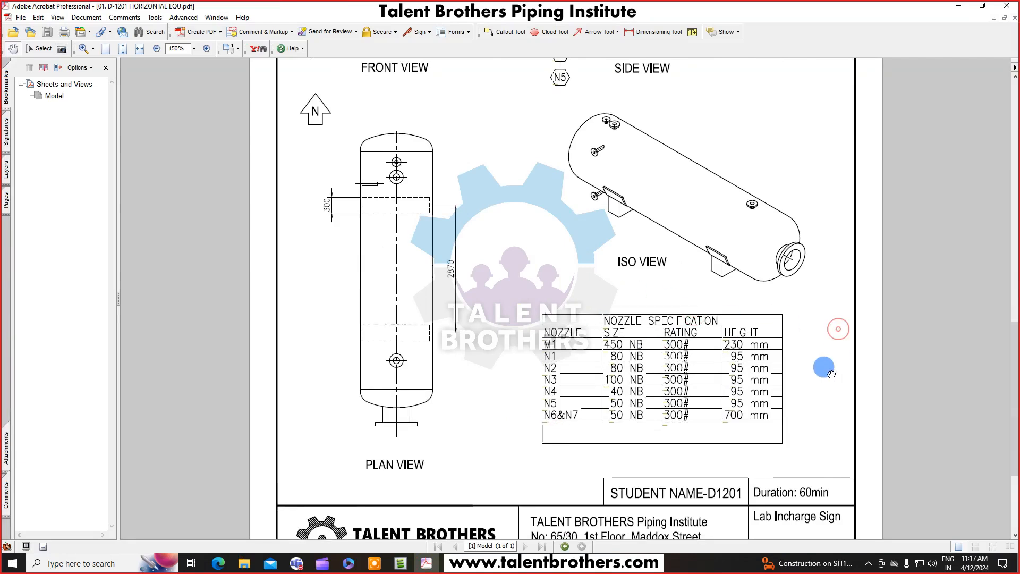
pyautogui.moveTo(804, 199); pyautogui.dragTo(748, 296)
pyautogui.keyDown('ctrl'); pyautogui.scroll(-1, 749, 295); pyautogui.keyUp('ctrl')
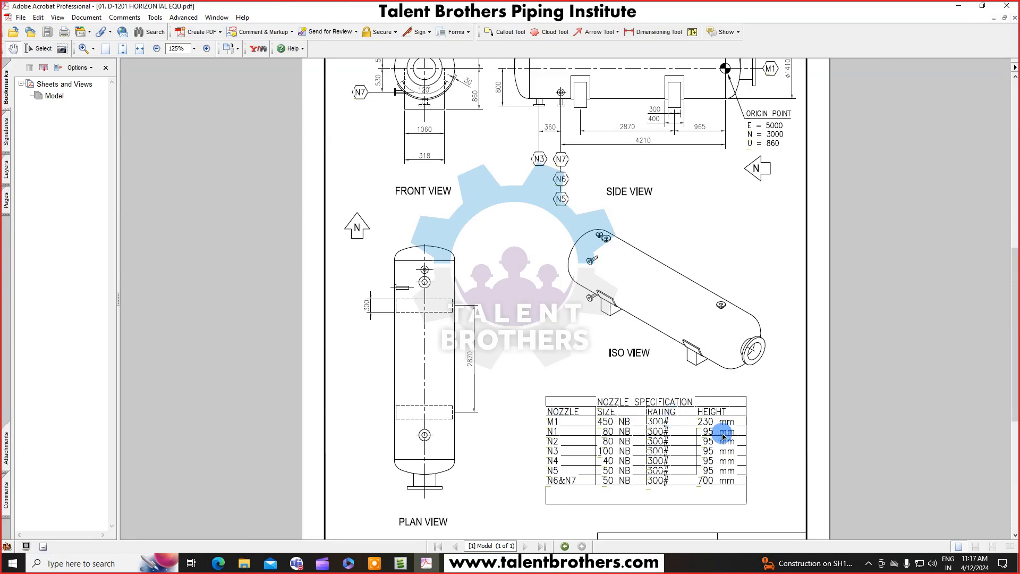
pyautogui.scroll(3, 709, 422)
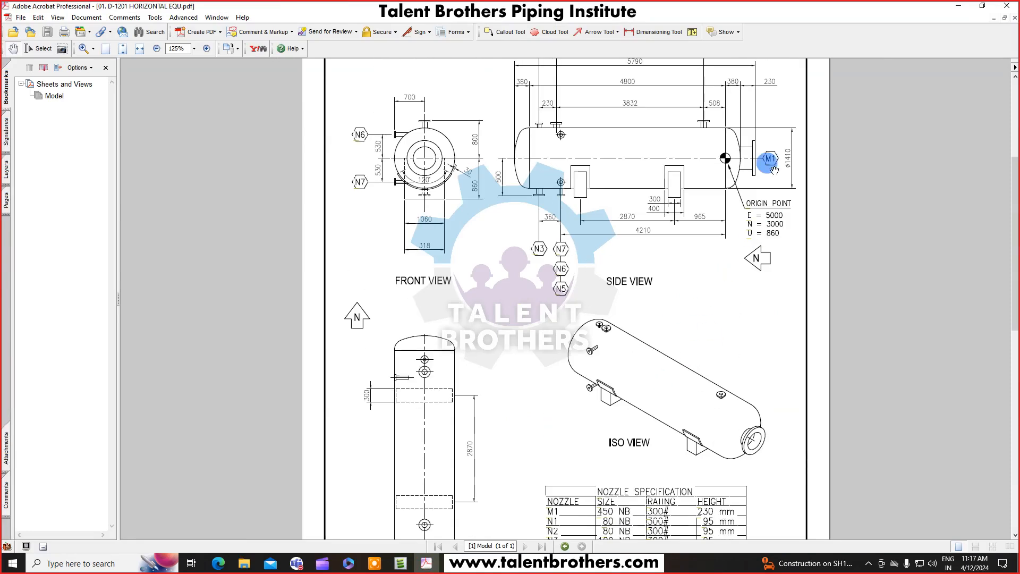
pyautogui.scroll(-2, 770, 223)
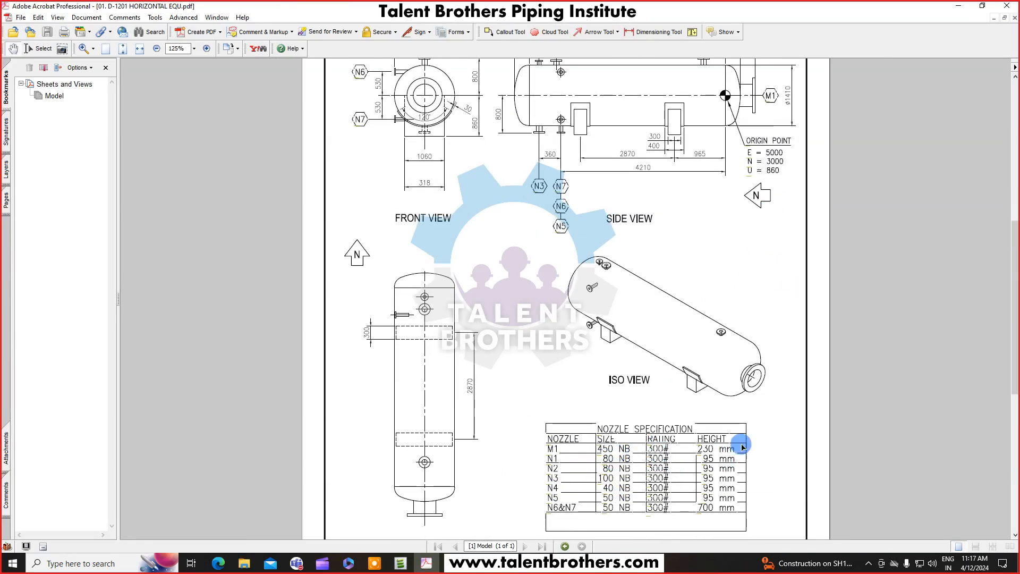
pyautogui.scroll(1, 755, 404)
pyautogui.scroll(3, 754, 350)
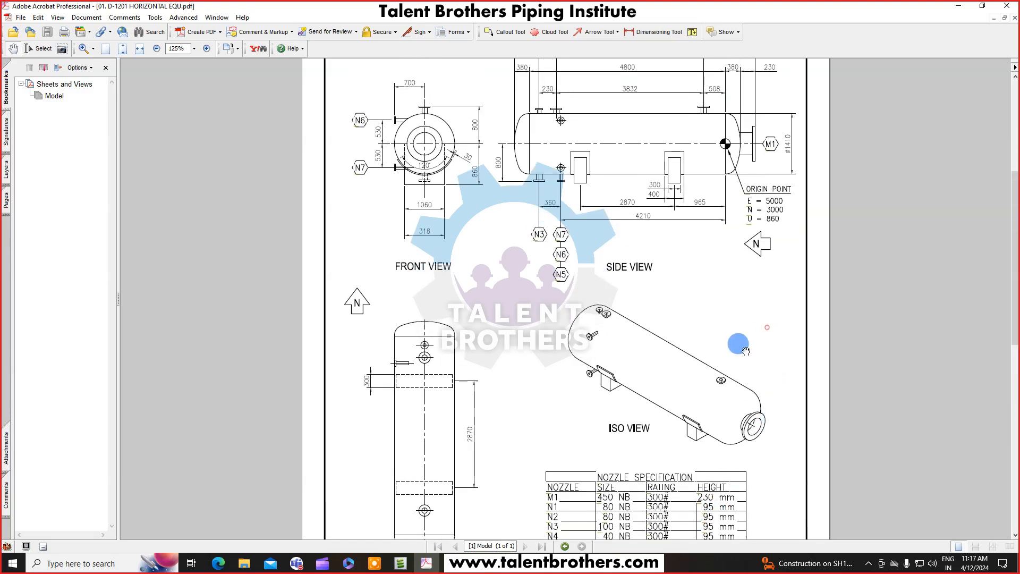
pyautogui.keyDown('ctrl'); pyautogui.scroll(1, 770, 127); pyautogui.keyUp('ctrl')
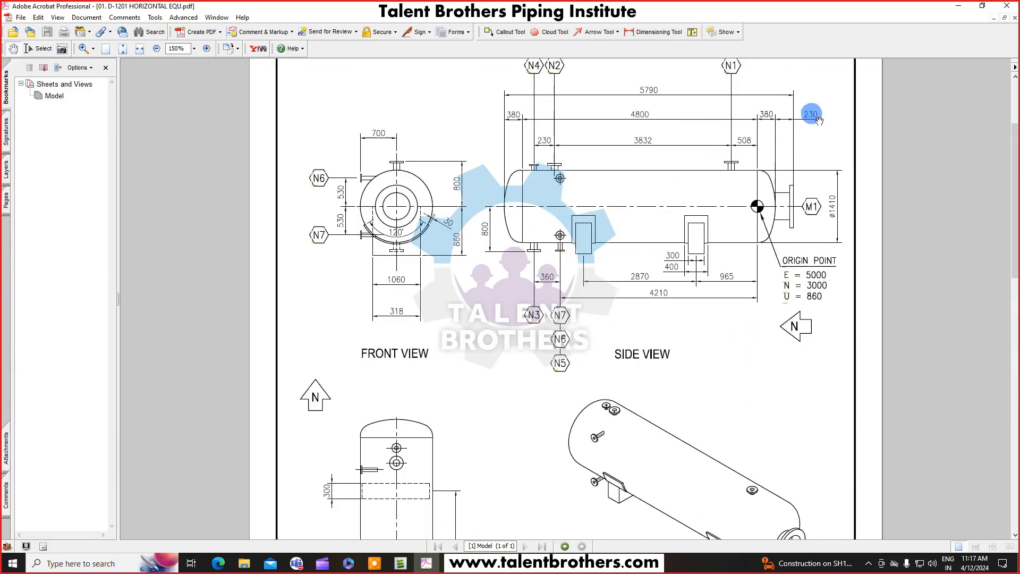
pyautogui.scroll(-4, 758, 279)
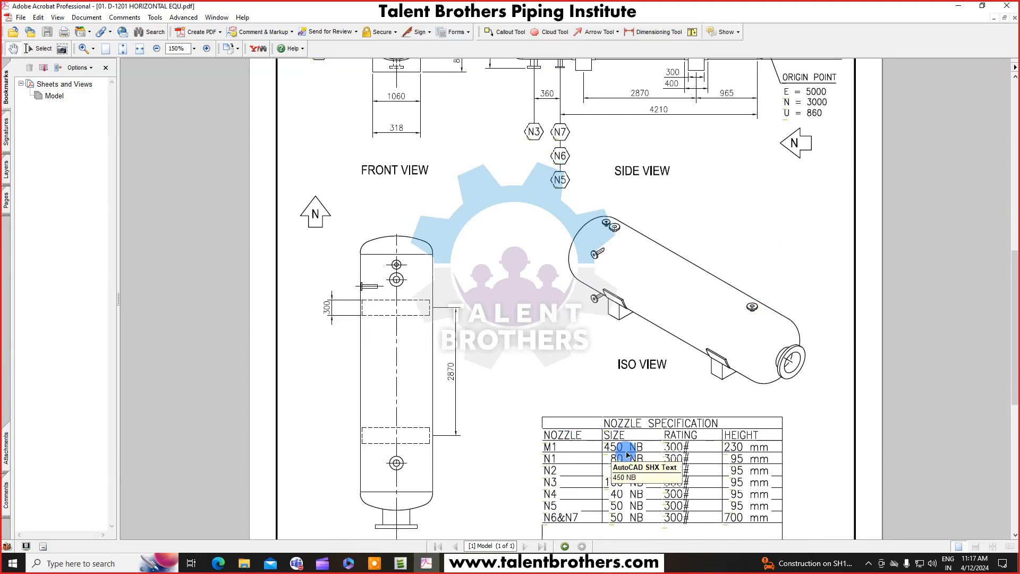
pyautogui.scroll(2, 784, 291)
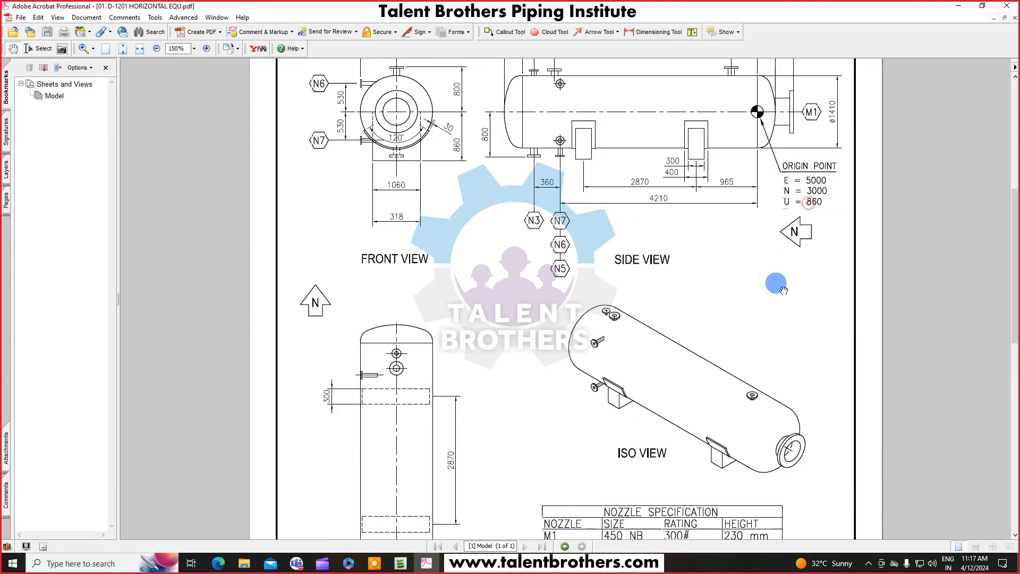
# Return to the model and name the new nozzle /CECILIA-D1201-M1.
pyautogui.click(958, 5)
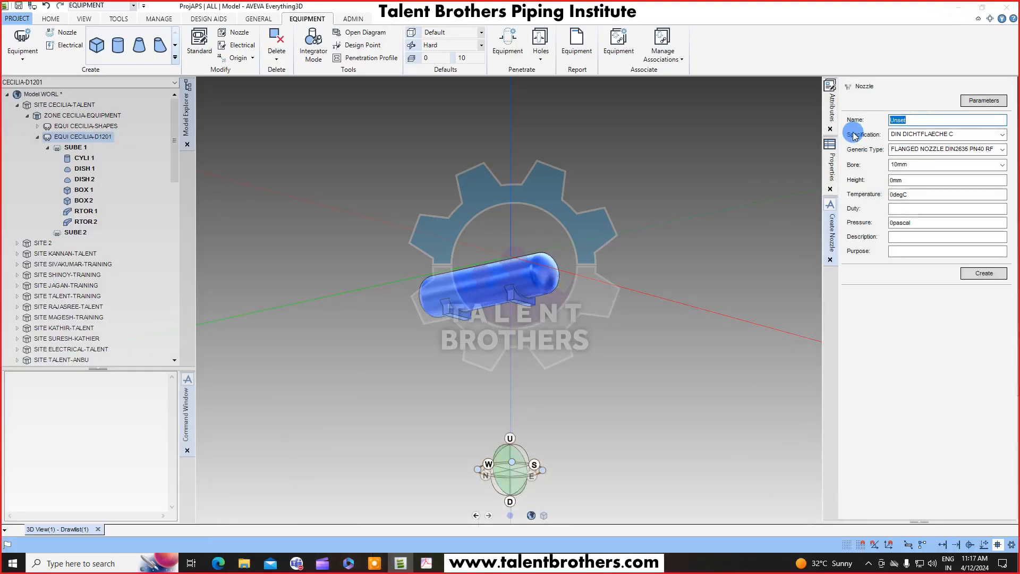
pyautogui.click(913, 137)
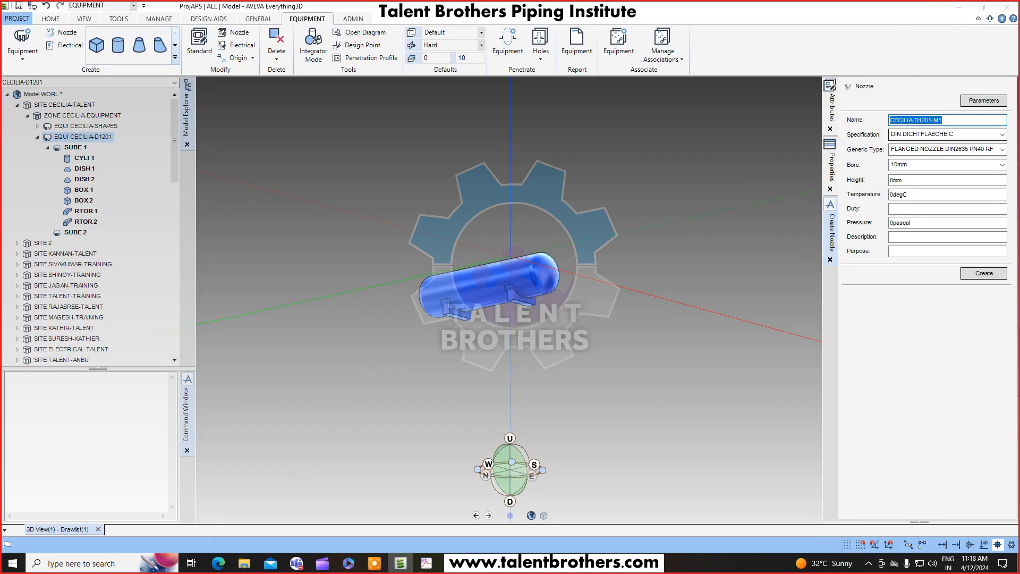
pyautogui.press('Tab')
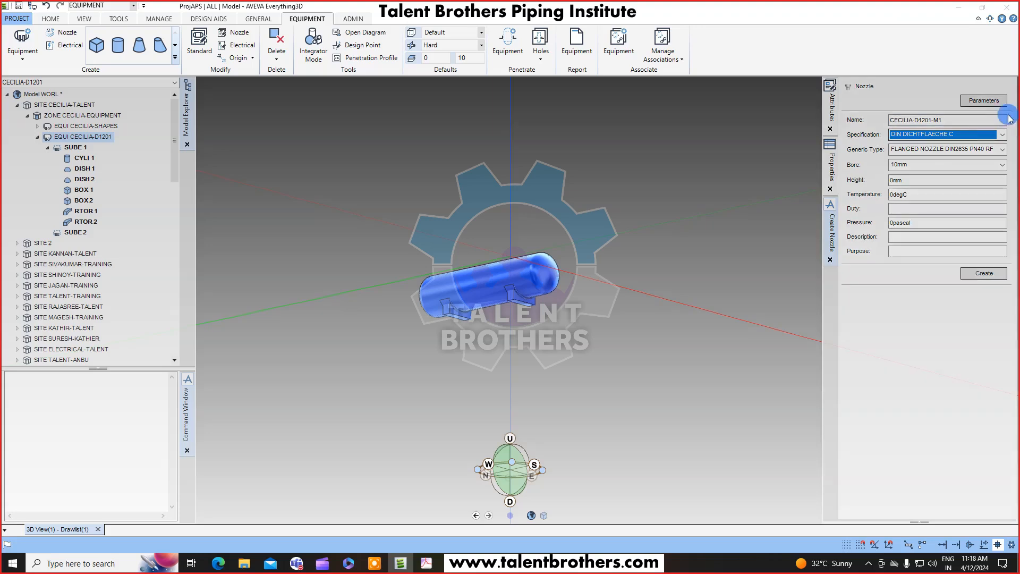
# Set the nozzle specification to ANSI-NOZZLES.
pyautogui.click(986, 136)
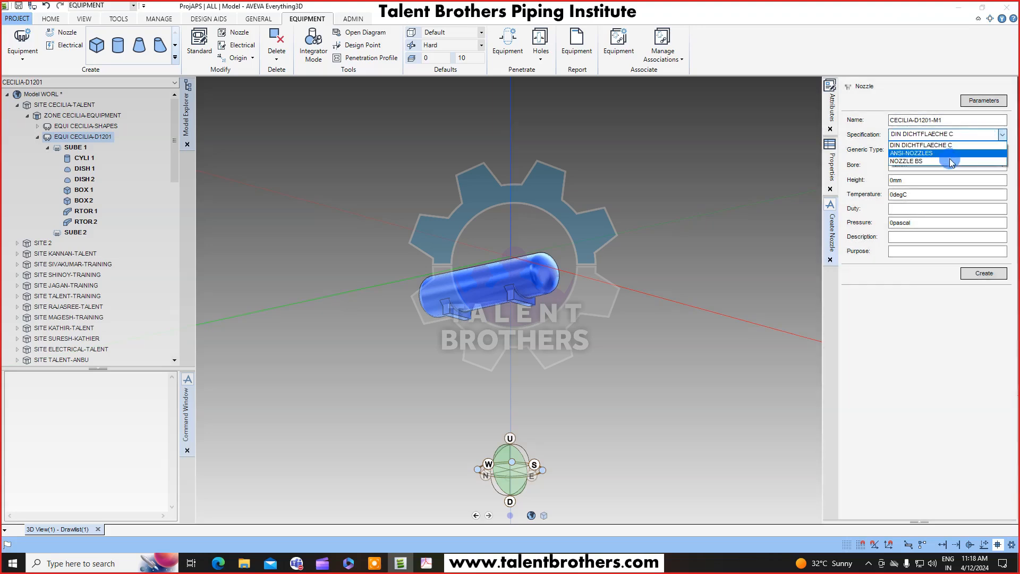
pyautogui.click(947, 152)
pyautogui.click(1001, 149)
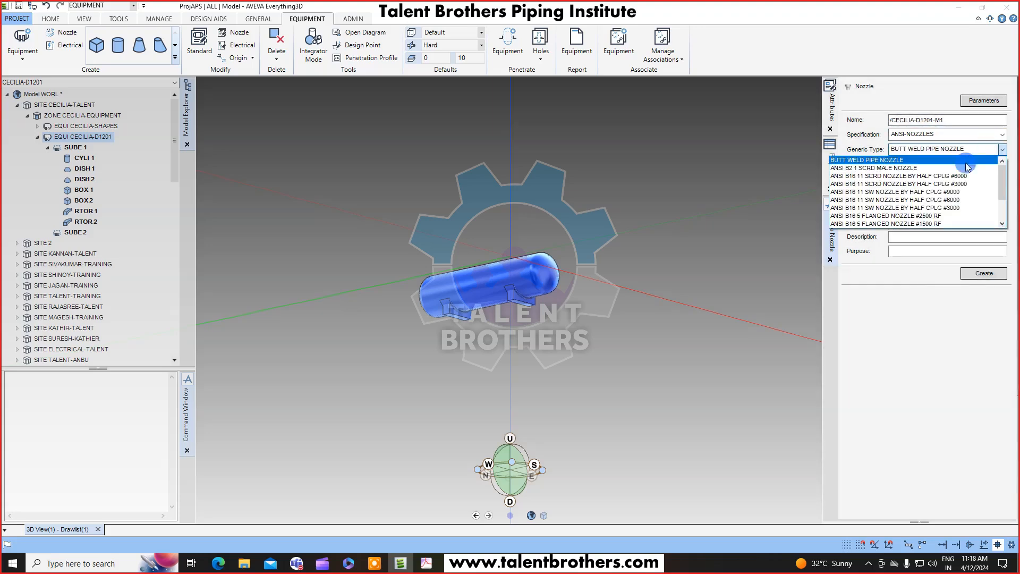
pyautogui.click(924, 94)
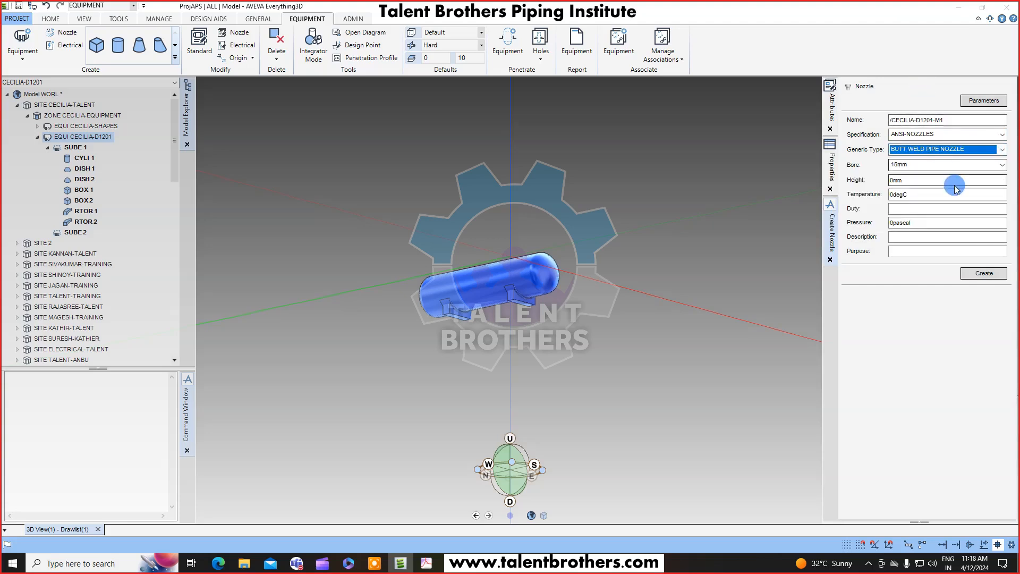
pyautogui.click(1001, 135)
pyautogui.click(985, 152)
# Set the nozzle's generic type to 300lb Ansi Flanges, bore to 450mm and height to 230mm.
pyautogui.click(1001, 150)
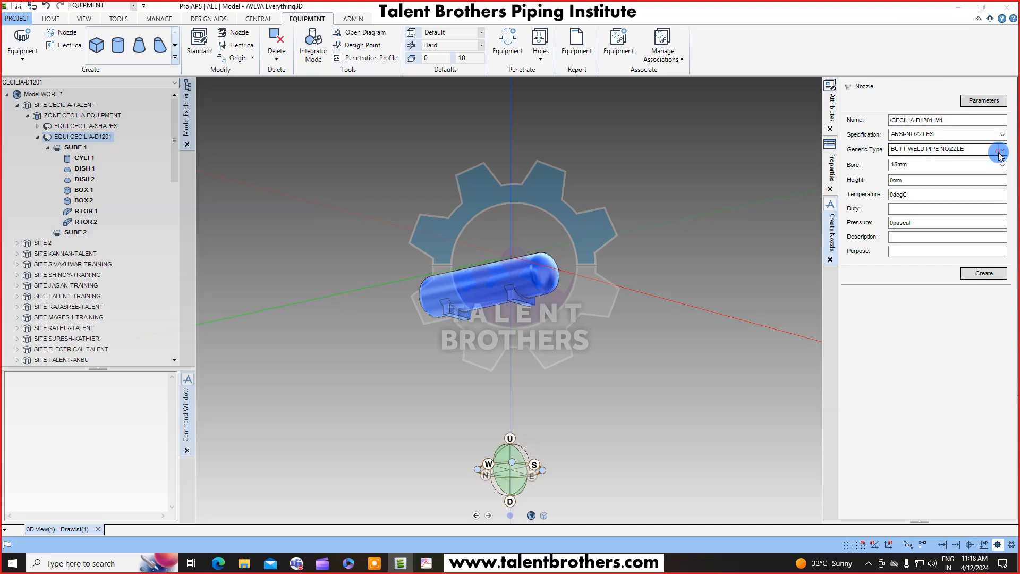
pyautogui.scroll(-3, 951, 208)
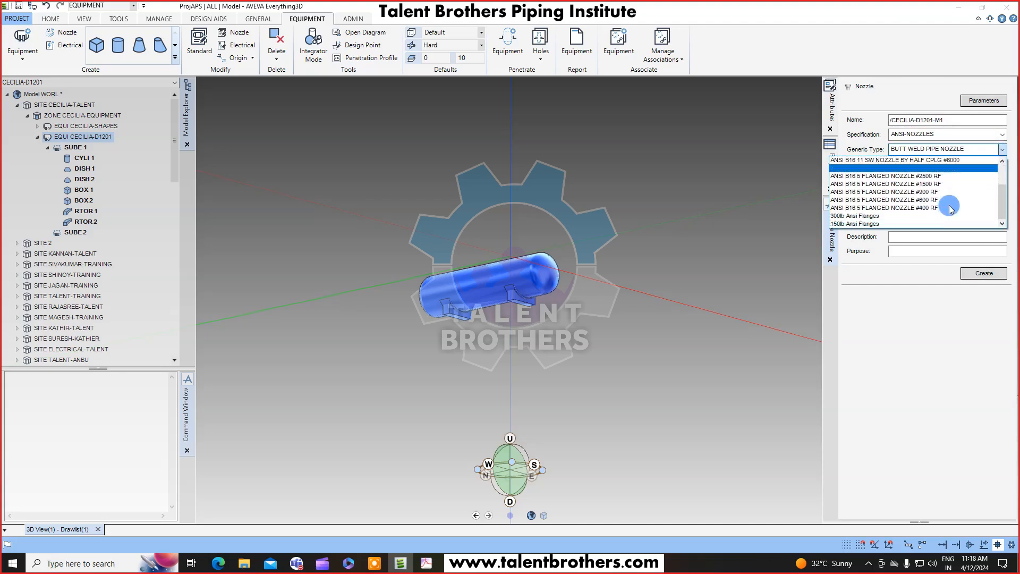
pyautogui.click(909, 216)
pyautogui.click(1005, 169)
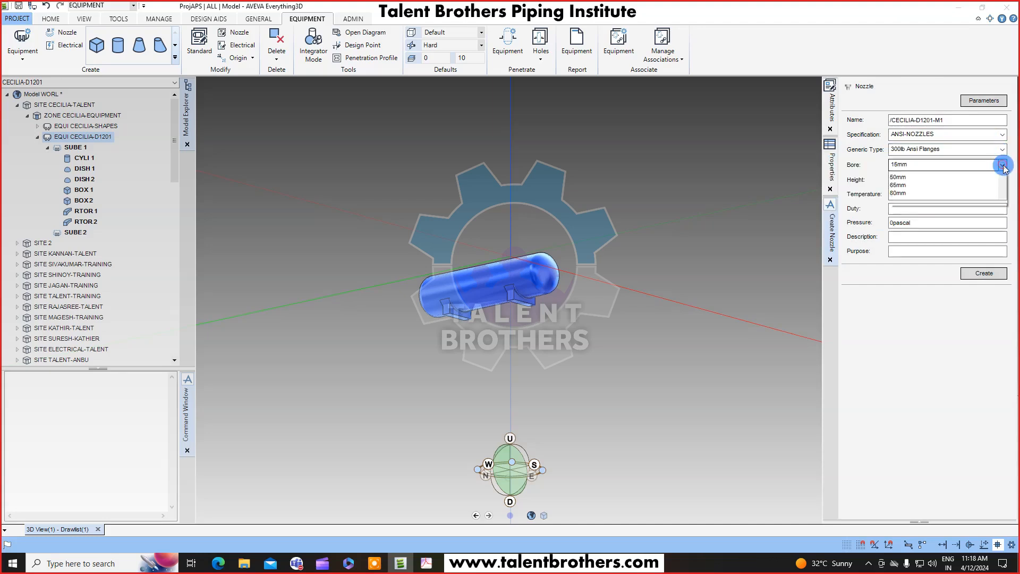
pyautogui.scroll(-4, 954, 223)
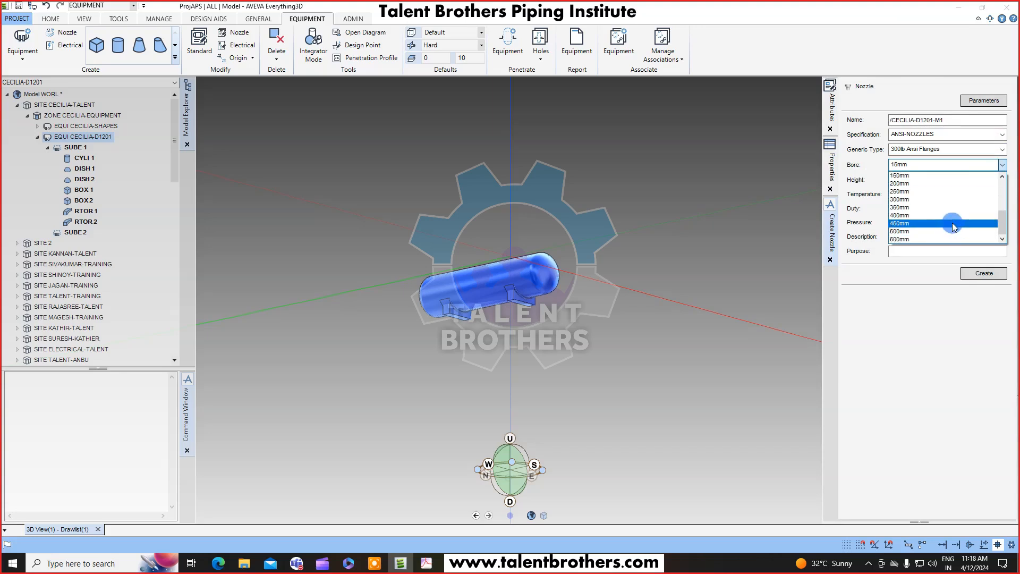
pyautogui.click(954, 223)
pyautogui.click(921, 181)
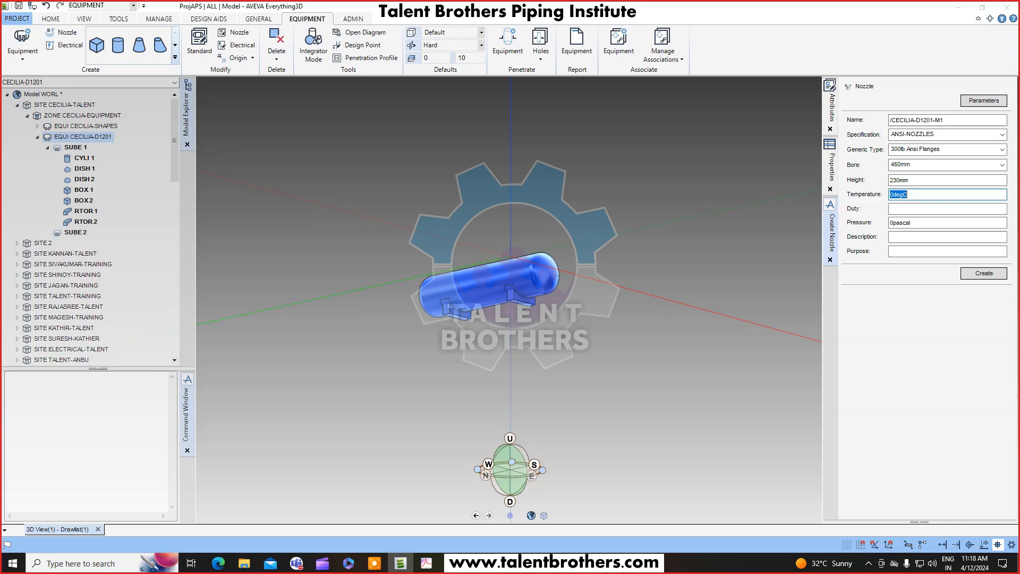
pyautogui.click(983, 273)
# Select the second sub-equipment in wireframe view and create the M1 nozzle under it.
pyautogui.scroll(3, 556, 276)
pyautogui.moveTo(557, 275); pyautogui.dragTo(583, 398, button='middle')
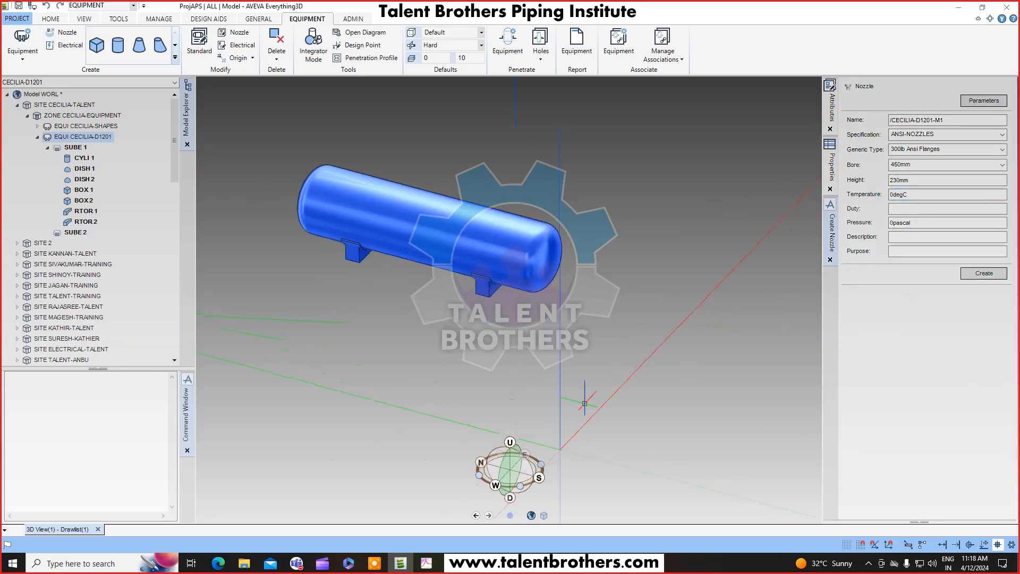
pyautogui.moveTo(510, 248); pyautogui.dragTo(528, 306, button='middle')
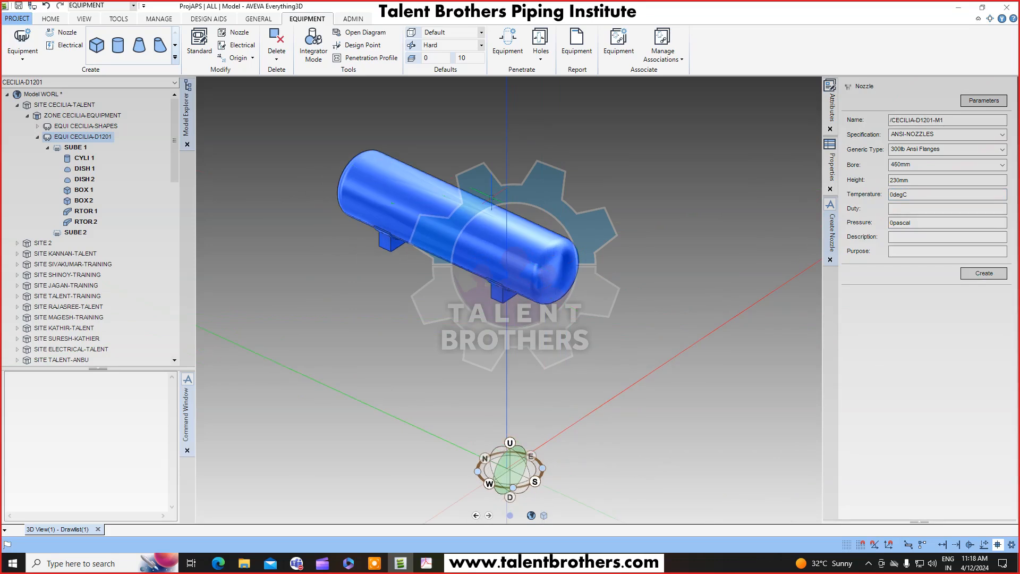
pyautogui.press('F8')
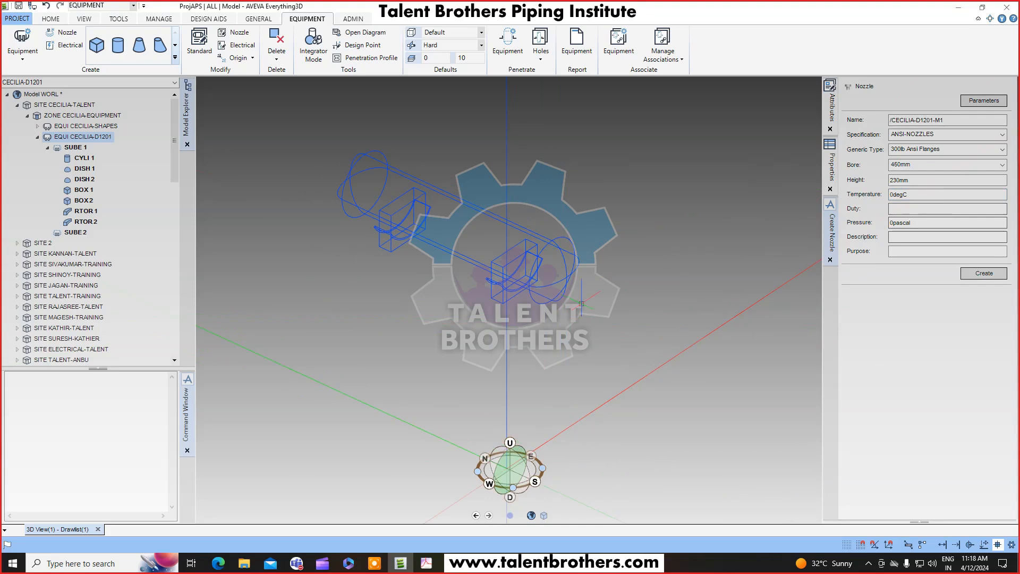
pyautogui.click(77, 234)
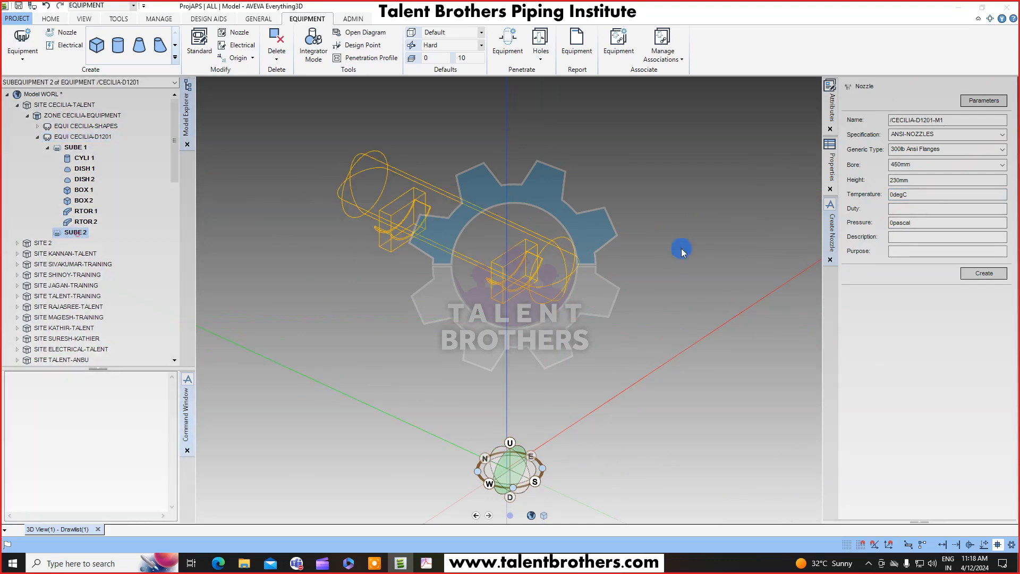
pyautogui.click(980, 273)
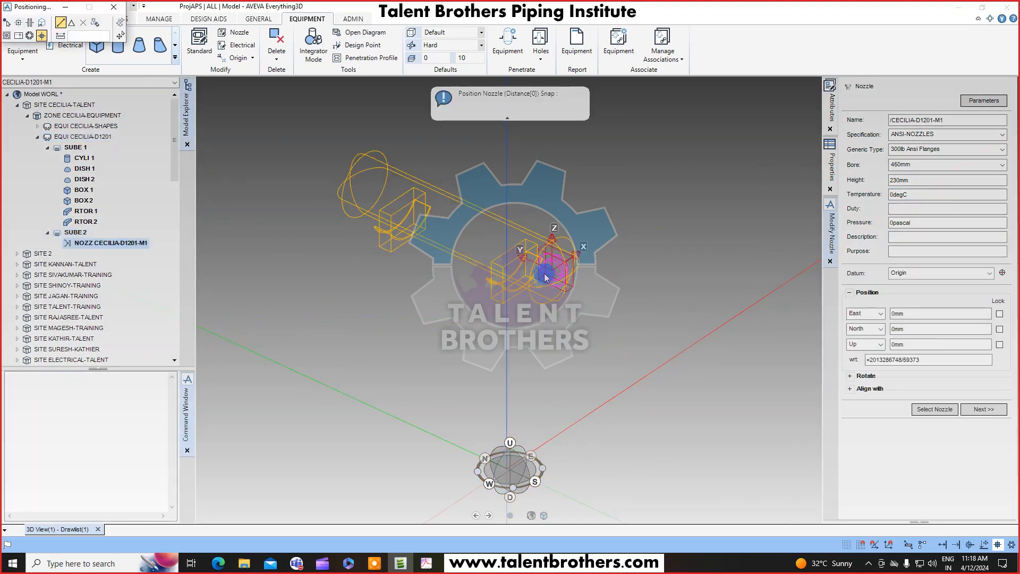
# Inspect the M1 nozzle location on the model and compare it with the equipment drawing's side view.
pyautogui.scroll(5, 544, 273)
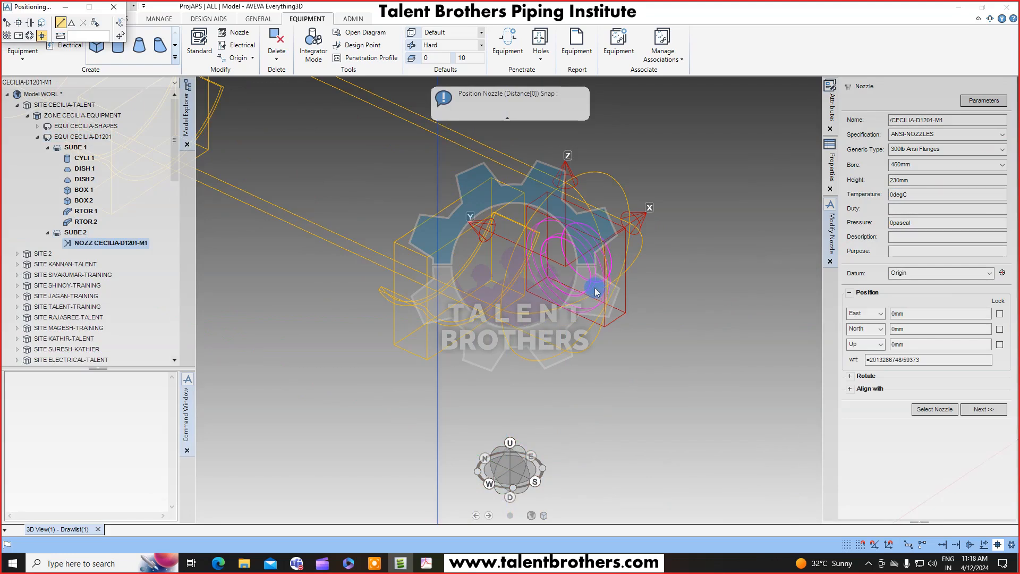
pyautogui.press('F8')
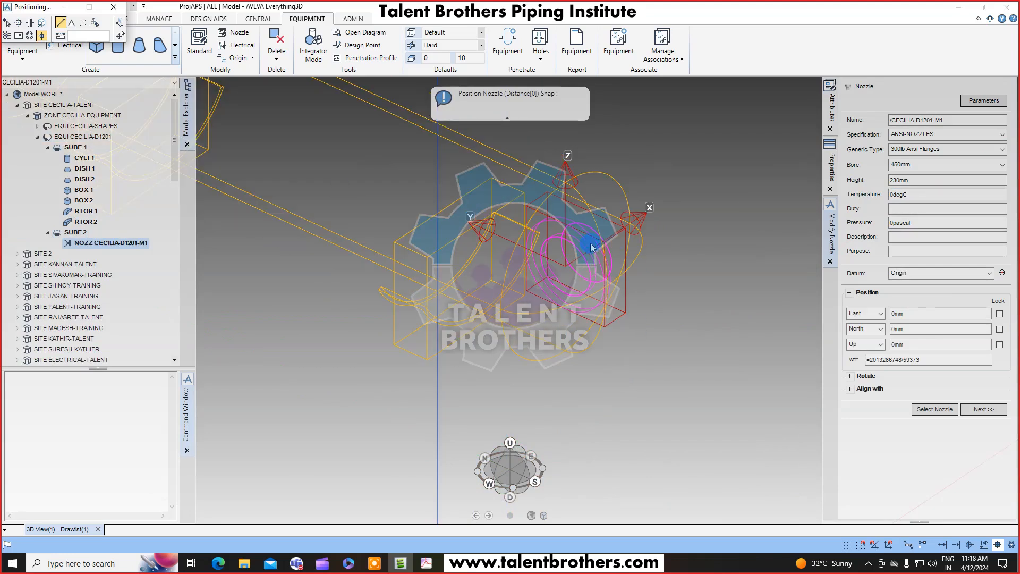
pyautogui.moveTo(621, 283)
pyautogui.mouseDown(button='middle')
pyautogui.moveTo(586, 257)
pyautogui.moveTo(621, 271)
pyautogui.mouseUp(button='middle')
pyautogui.press('F8')
pyautogui.press('F8')
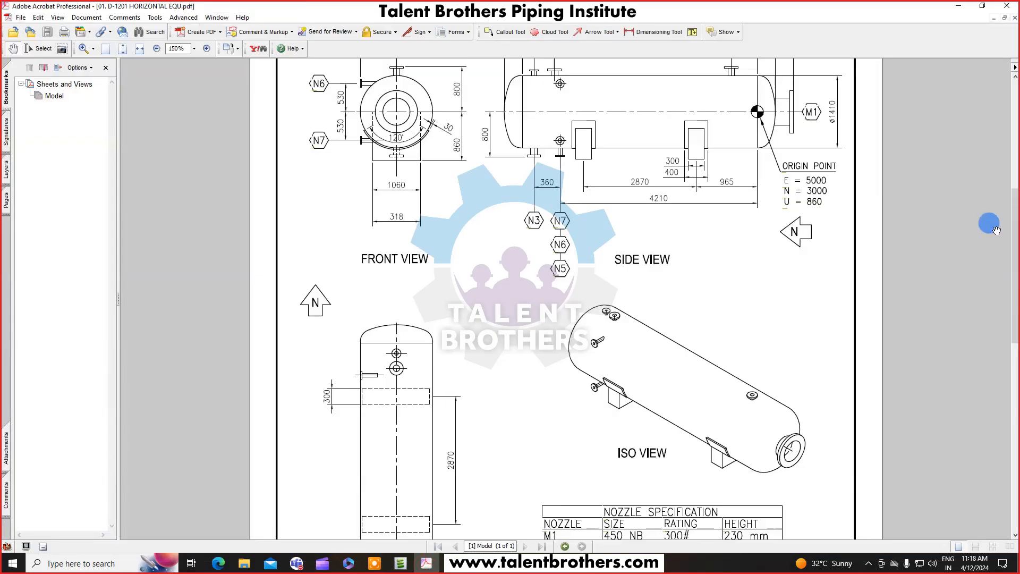
pyautogui.scroll(3, 859, 221)
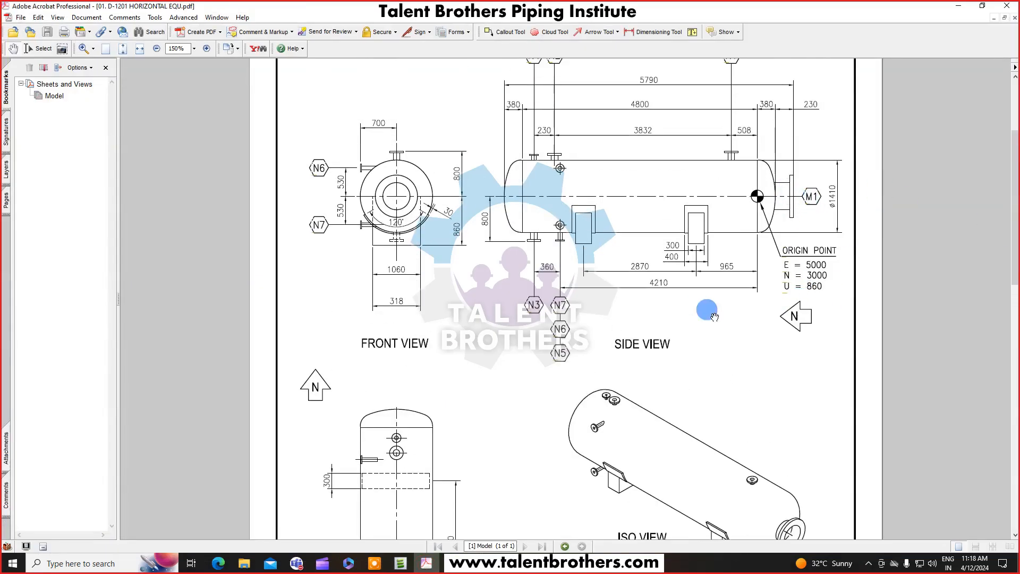
pyautogui.scroll(-3, 788, 361)
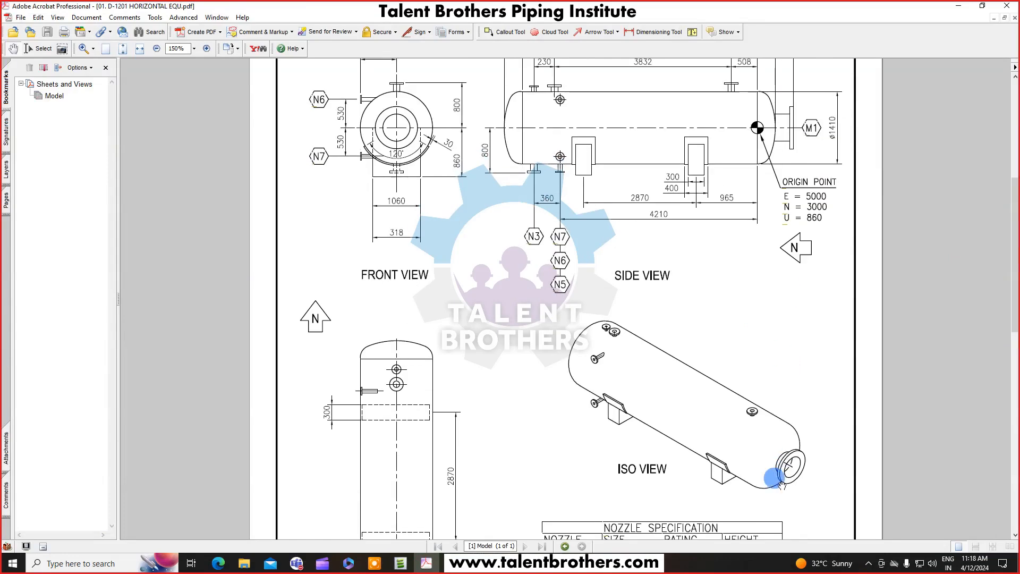
pyautogui.scroll(4, 794, 397)
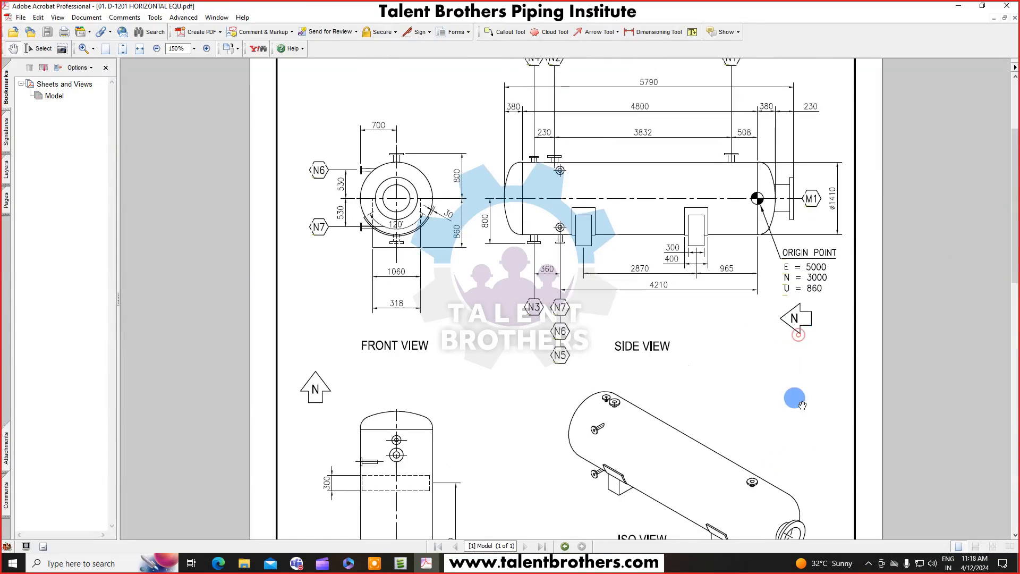
pyautogui.click(961, 6)
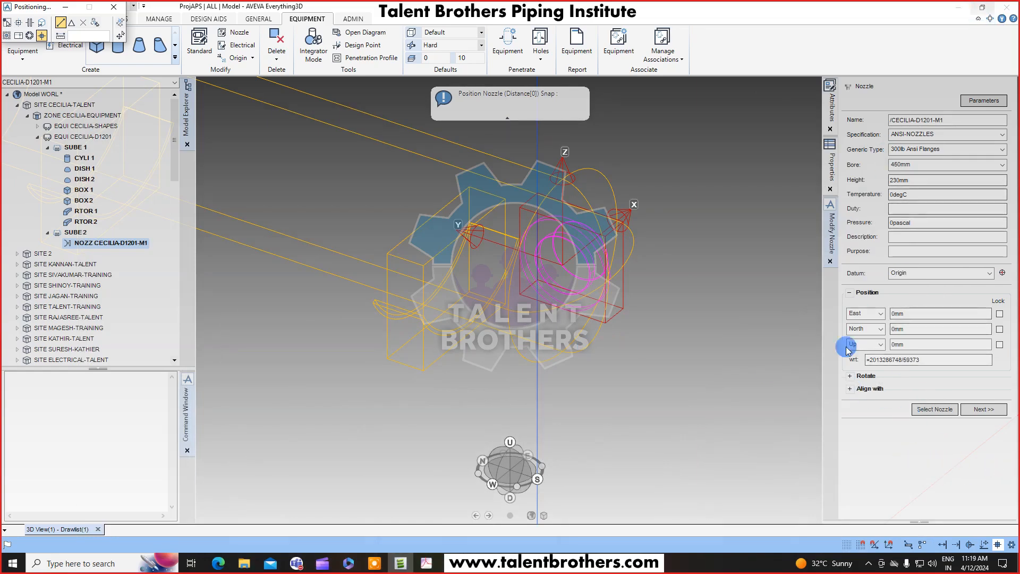
# Align the nozzle's direction to S WRT /*.
pyautogui.click(850, 376)
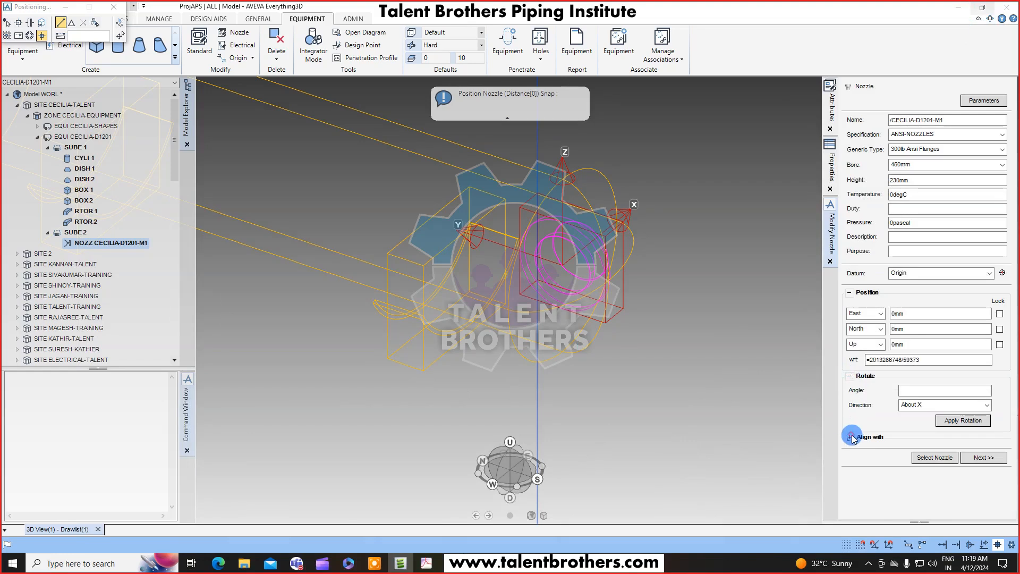
pyautogui.click(869, 437)
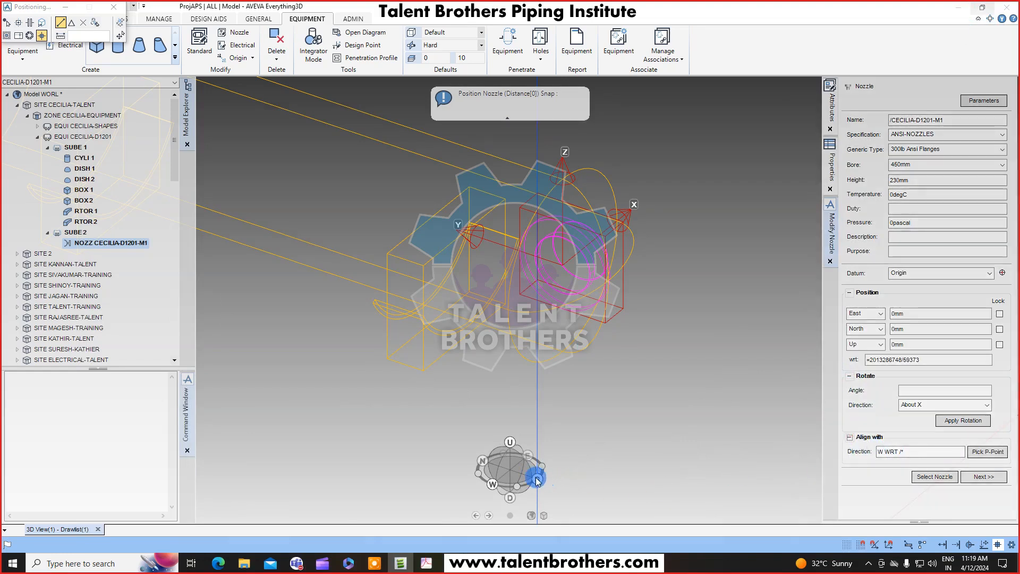
pyautogui.click(891, 452)
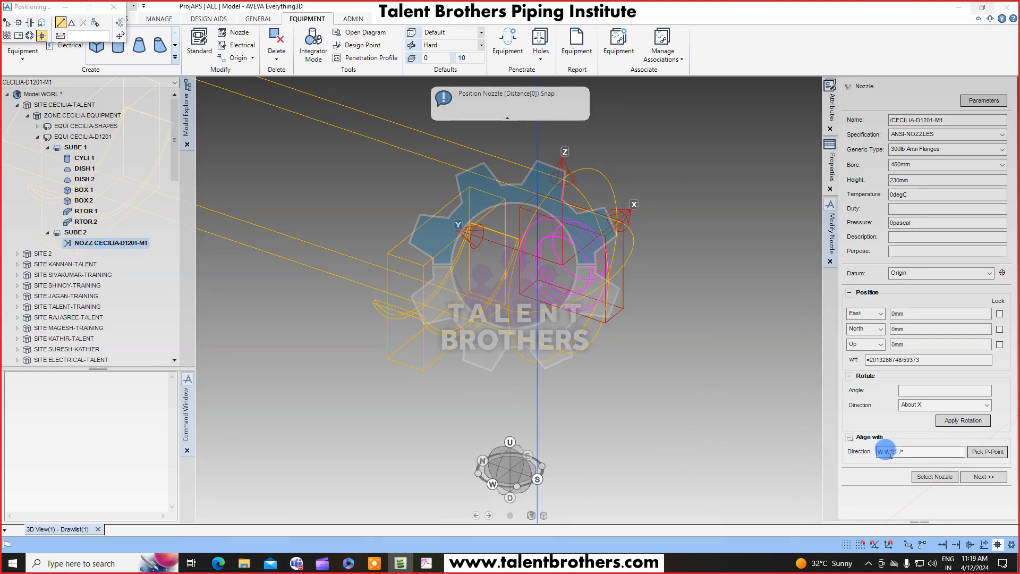
pyautogui.moveTo(880, 450); pyautogui.dragTo(871, 459)
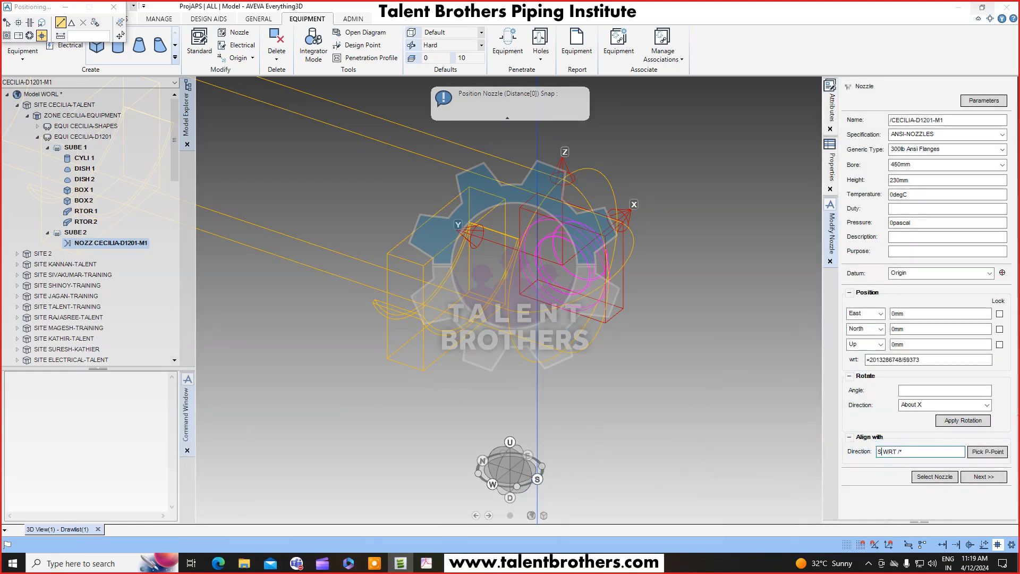
pyautogui.press('Return')
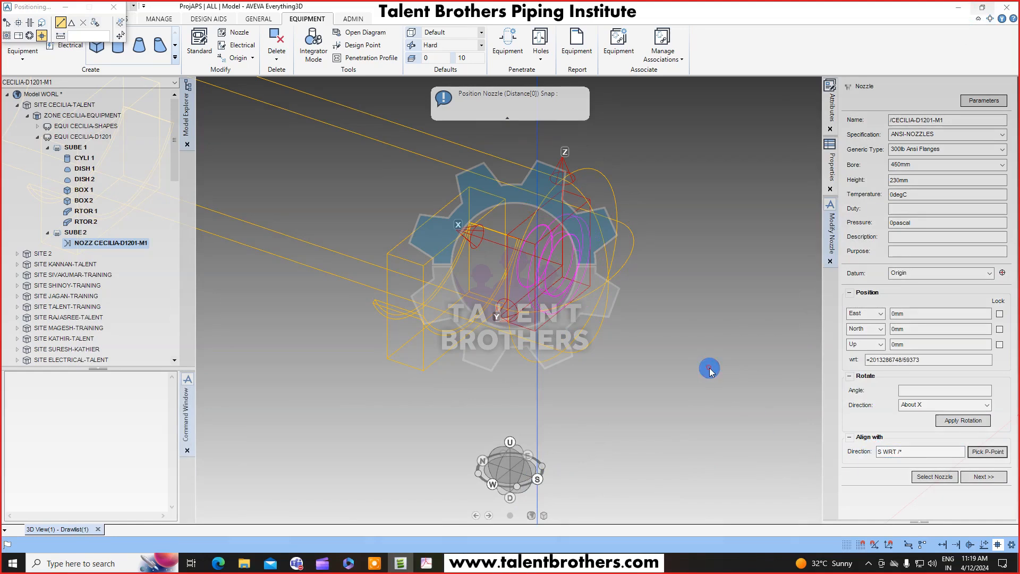
pyautogui.press('F8')
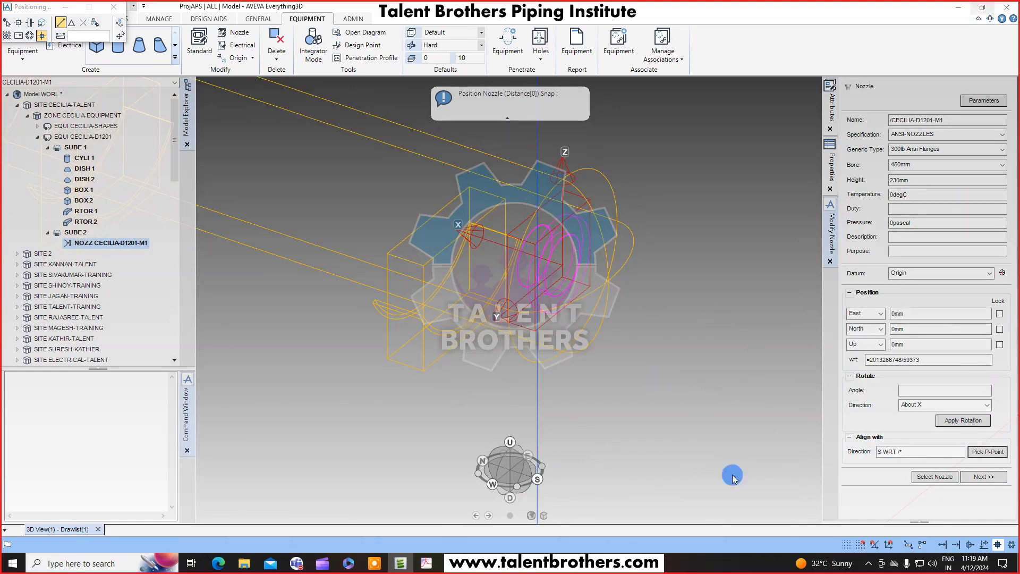
# Check the drawing, then position the nozzle 380 mm South of the origin.
pyautogui.click(426, 563)
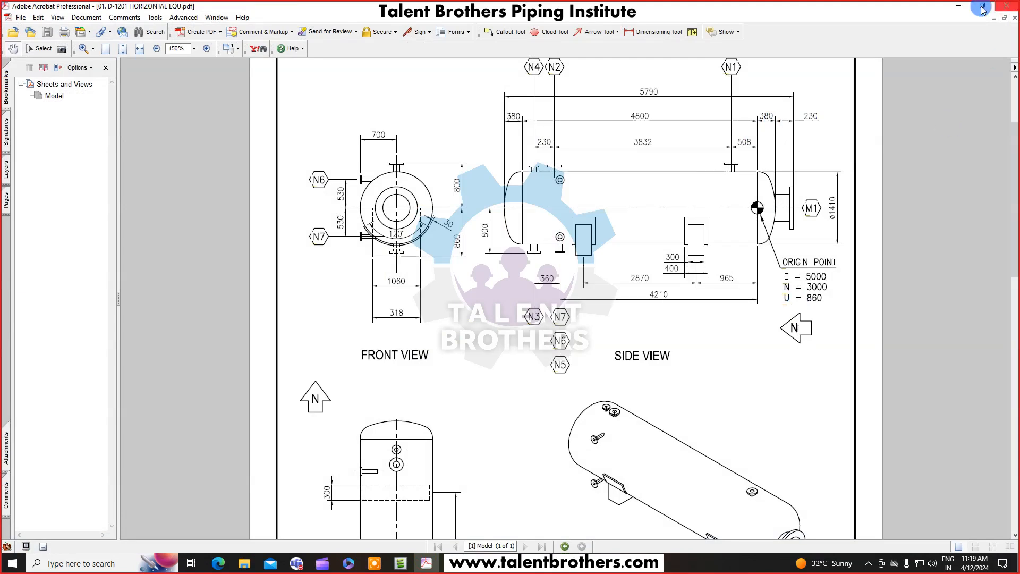
pyautogui.click(958, 6)
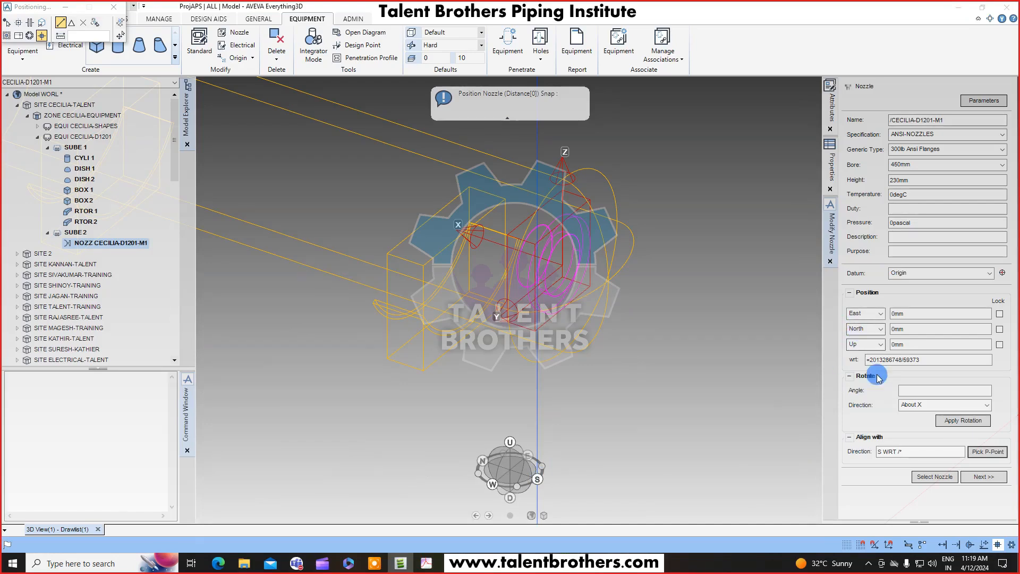
pyautogui.click(880, 329)
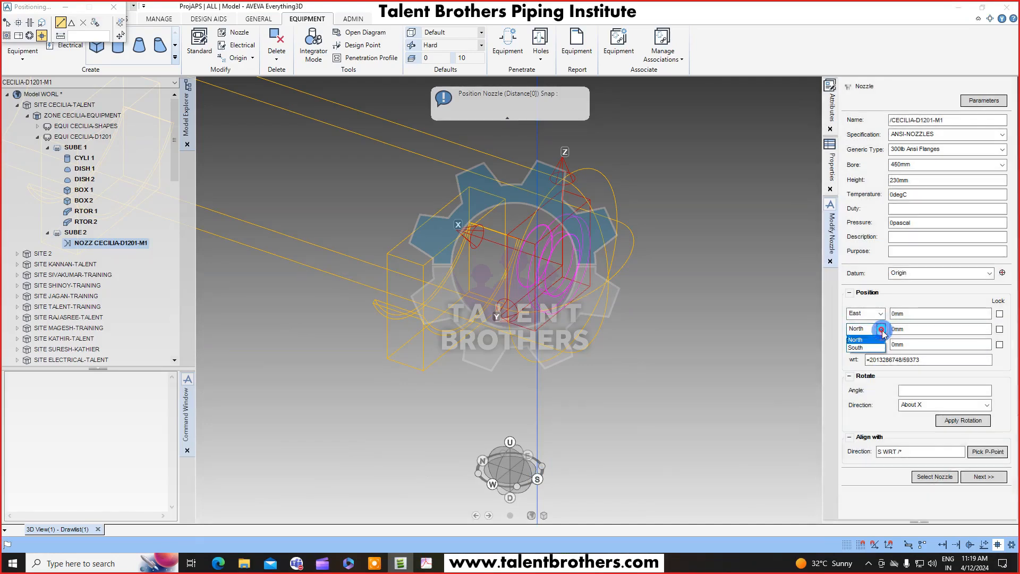
pyautogui.click(858, 346)
pyautogui.moveTo(911, 327); pyautogui.dragTo(873, 344)
pyautogui.write('3820')
pyautogui.press('Return')
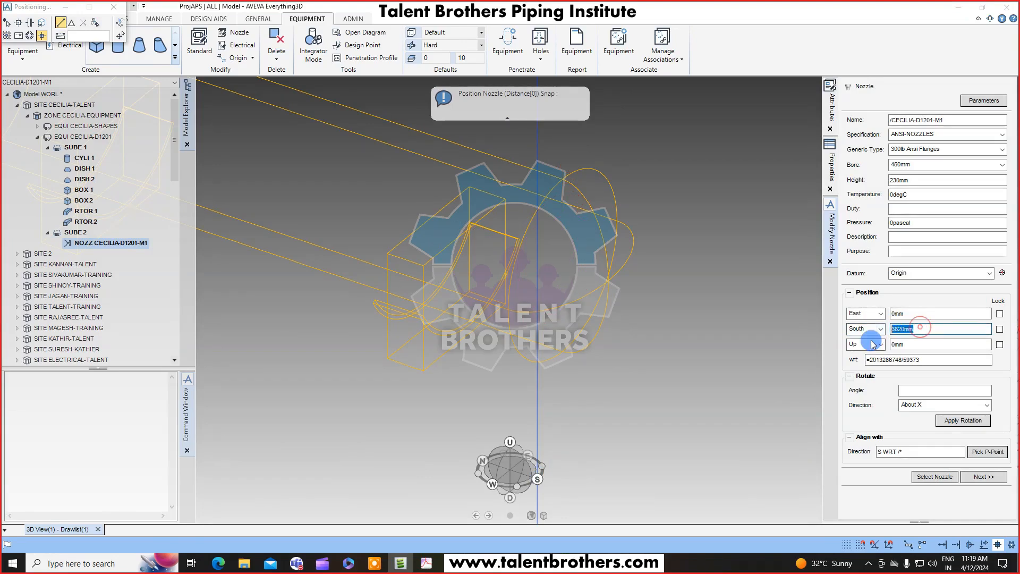
pyautogui.press('Return')
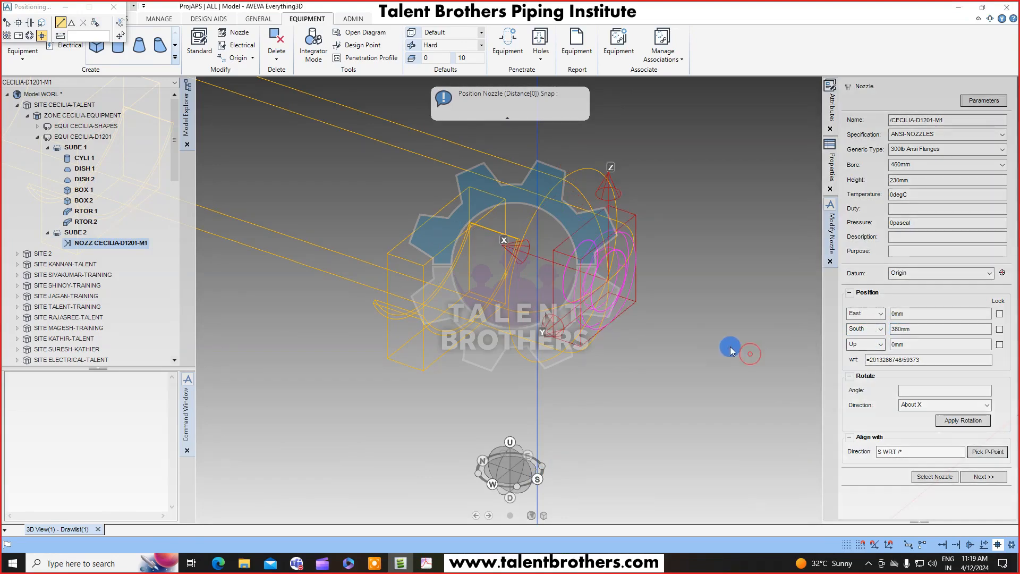
# Add 380 and 230 in the Windows Calculator to get the nozzle's total offset.
pyautogui.moveTo(685, 305); pyautogui.dragTo(746, 300, button='middle')
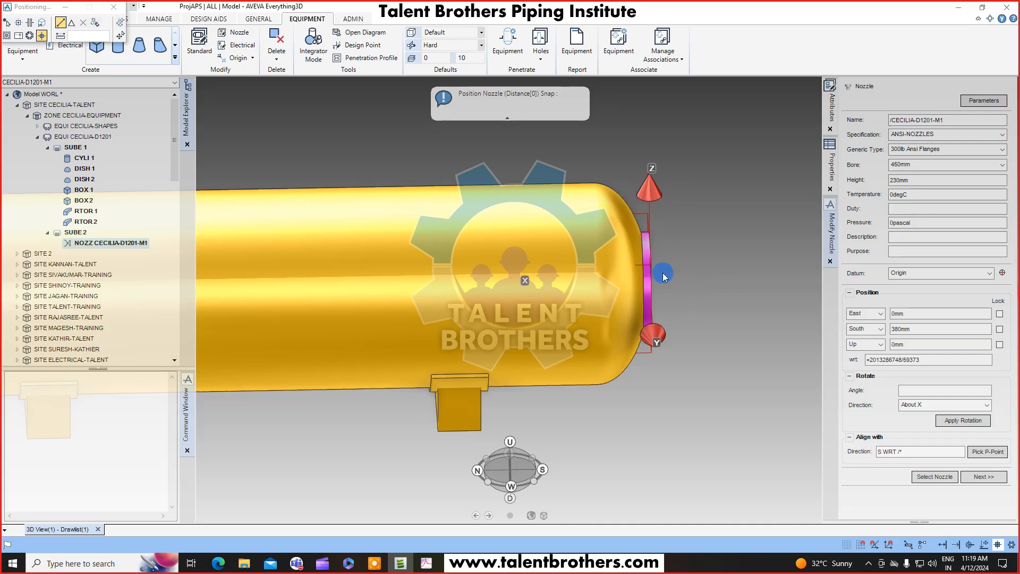
pyautogui.click(106, 563)
pyautogui.write('calc')
pyautogui.press('Return')
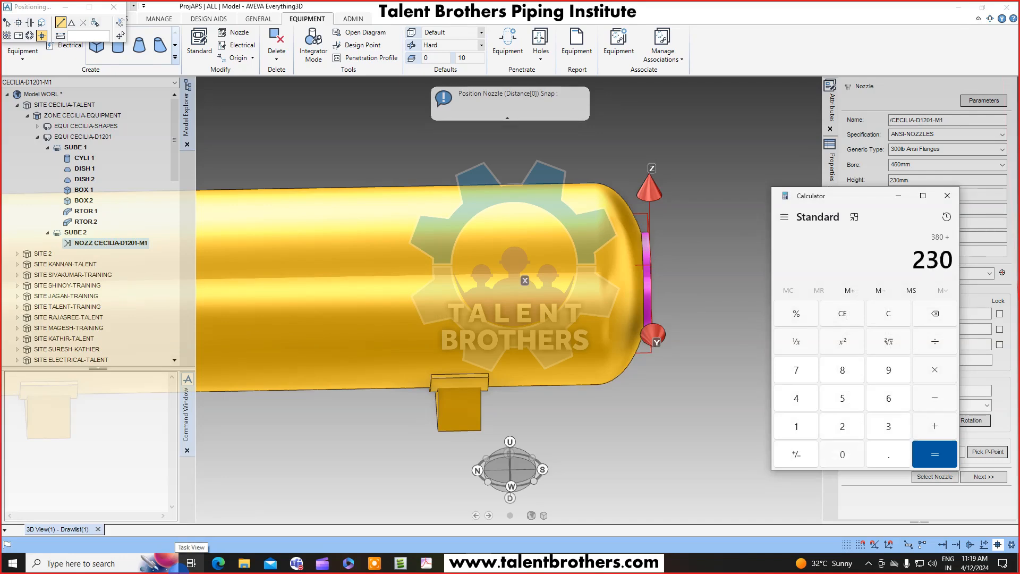
pyautogui.click(934, 454)
pyautogui.click(751, 259)
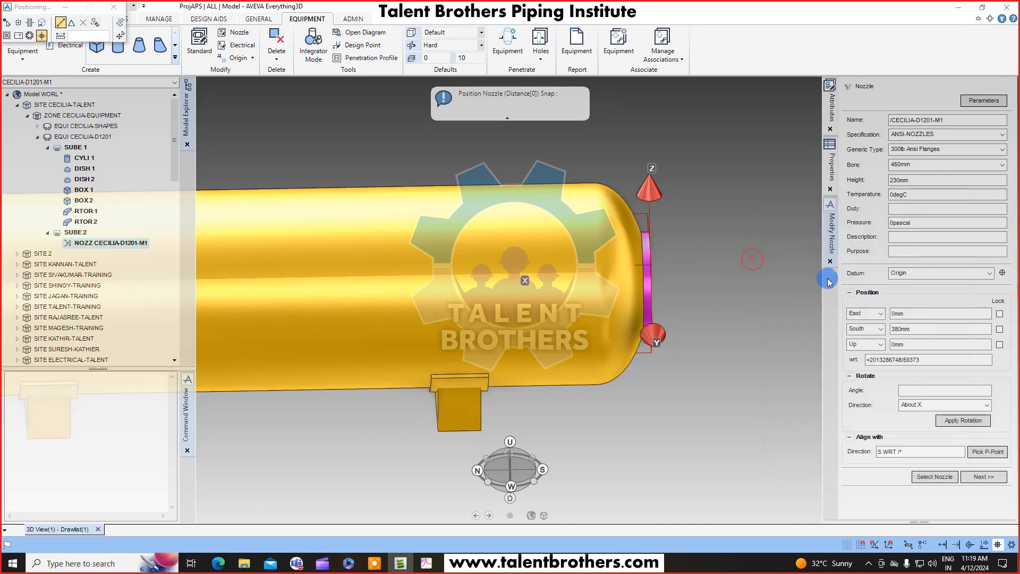
# Set the nozzle's South offset to 610 mm.
pyautogui.doubleClick(923, 324)
pyautogui.write('6')
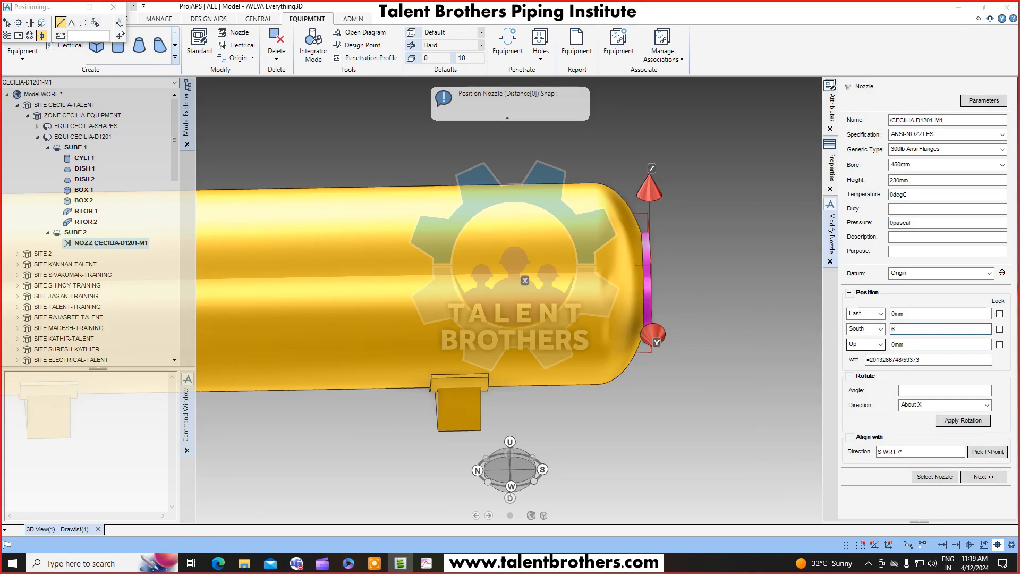
pyautogui.write('10')
pyautogui.press('Return')
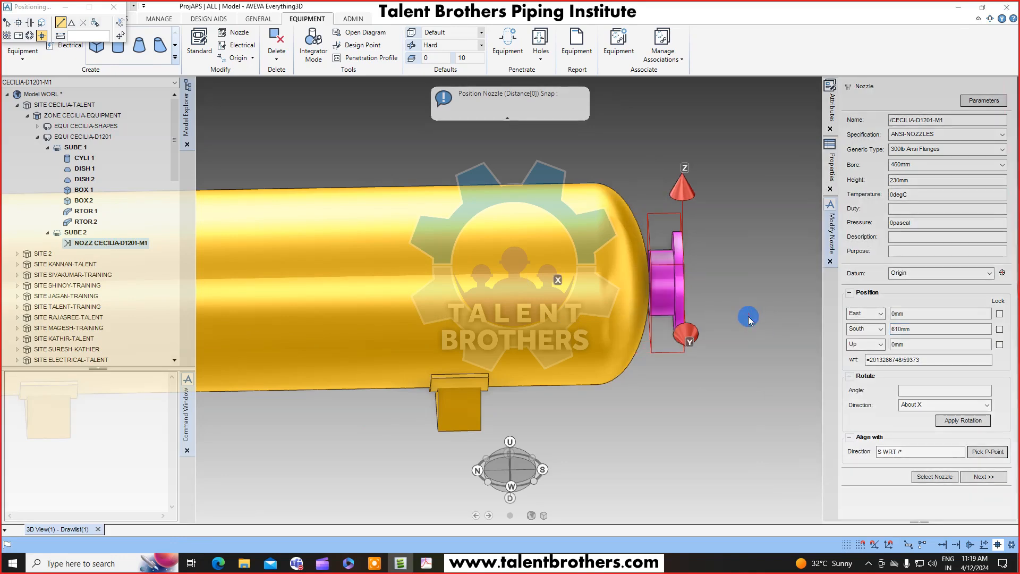
# Try offsetting the nozzle 660 mm South.
pyautogui.moveTo(743, 318); pyautogui.dragTo(675, 294, button='middle')
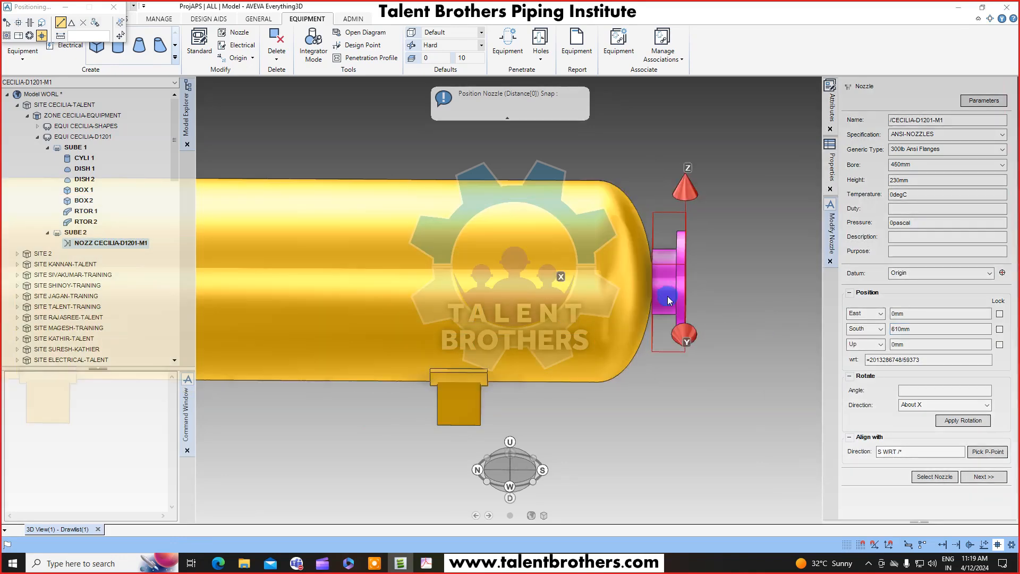
pyautogui.scroll(3, 668, 301)
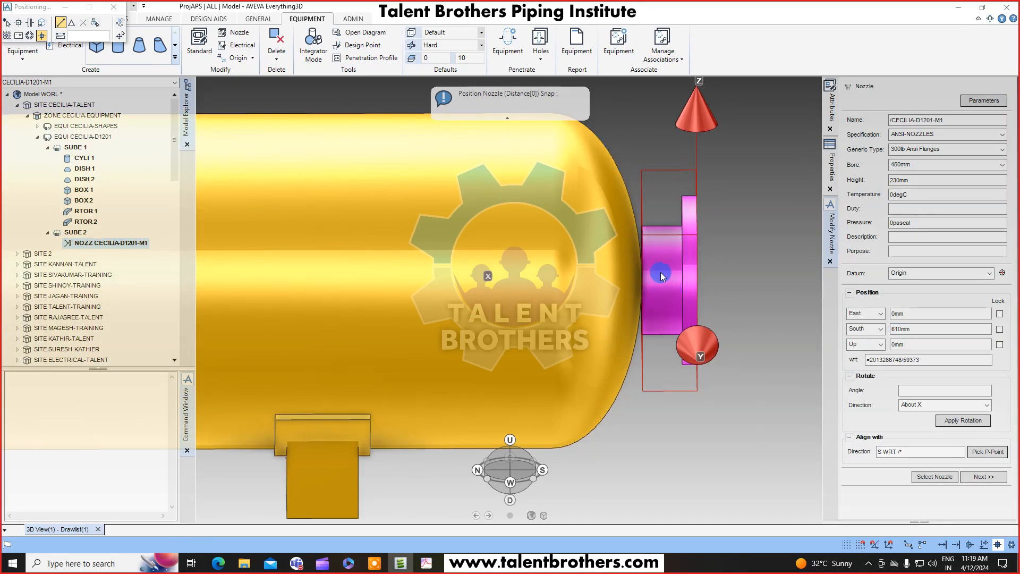
pyautogui.scroll(3, 661, 272)
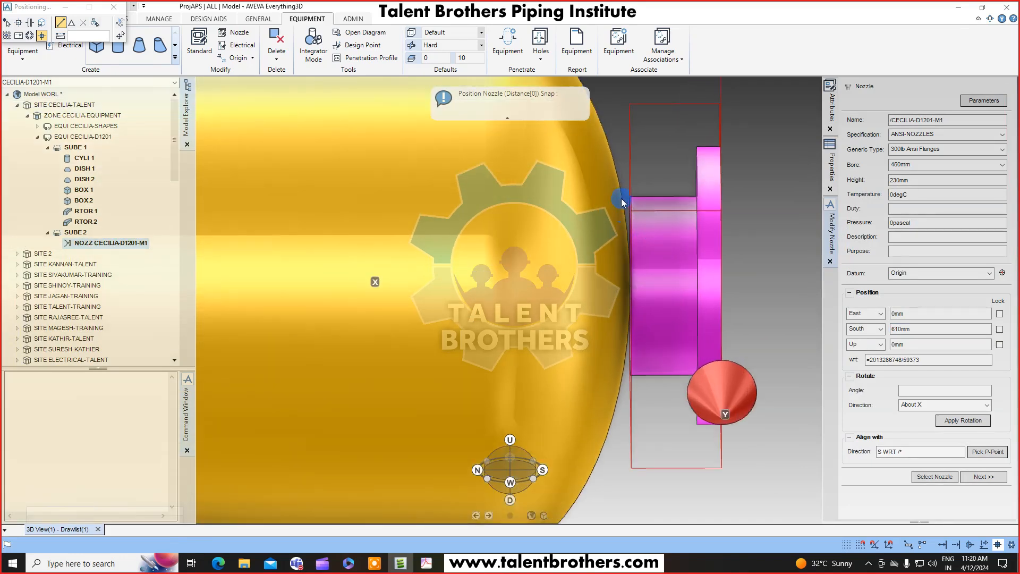
pyautogui.click(912, 328)
pyautogui.click(898, 328)
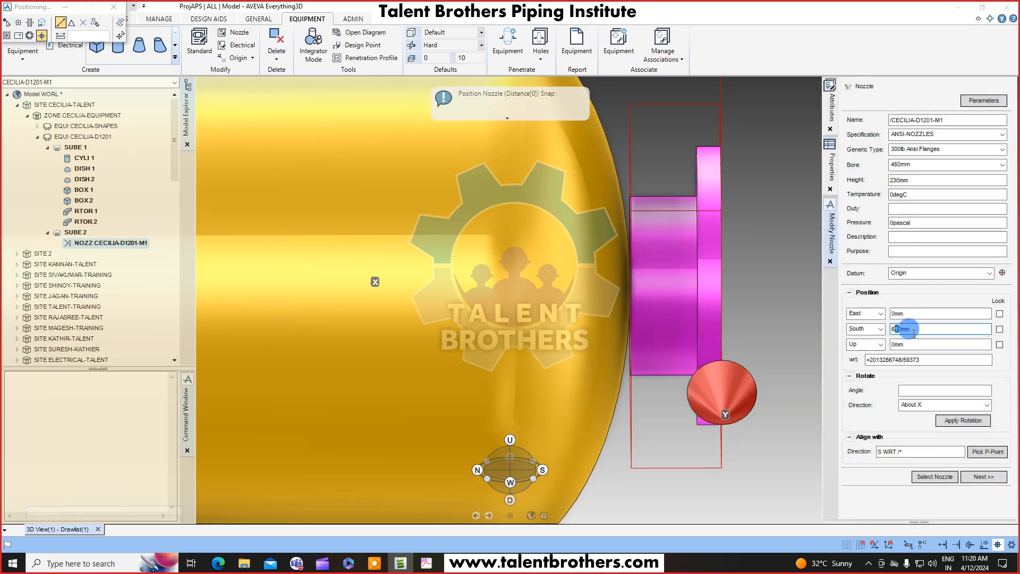
pyautogui.write('6')
pyautogui.press('Return')
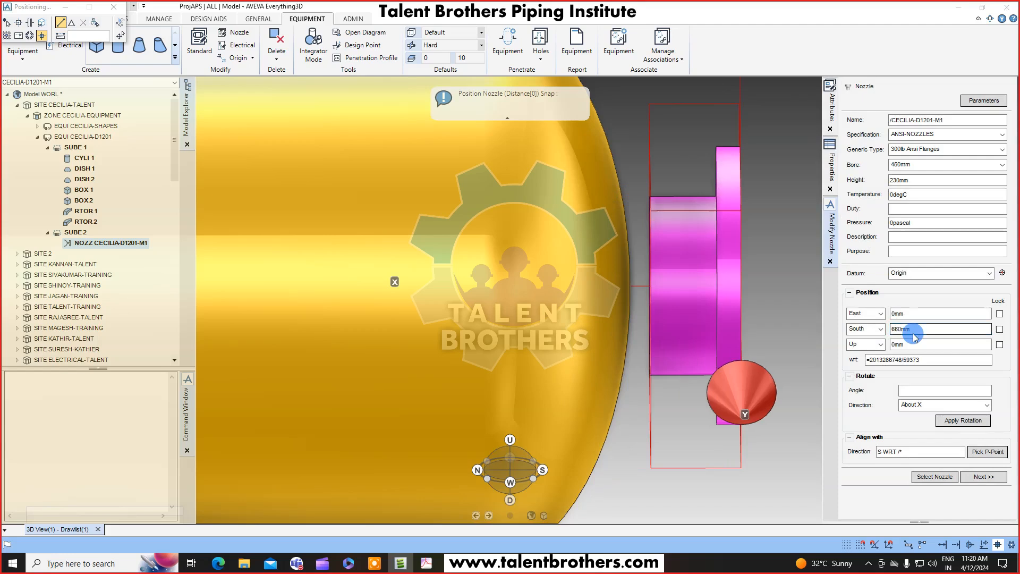
# Set the South offset back to 610 mm.
pyautogui.click(900, 328)
pyautogui.moveTo(897, 328); pyautogui.dragTo(889, 334)
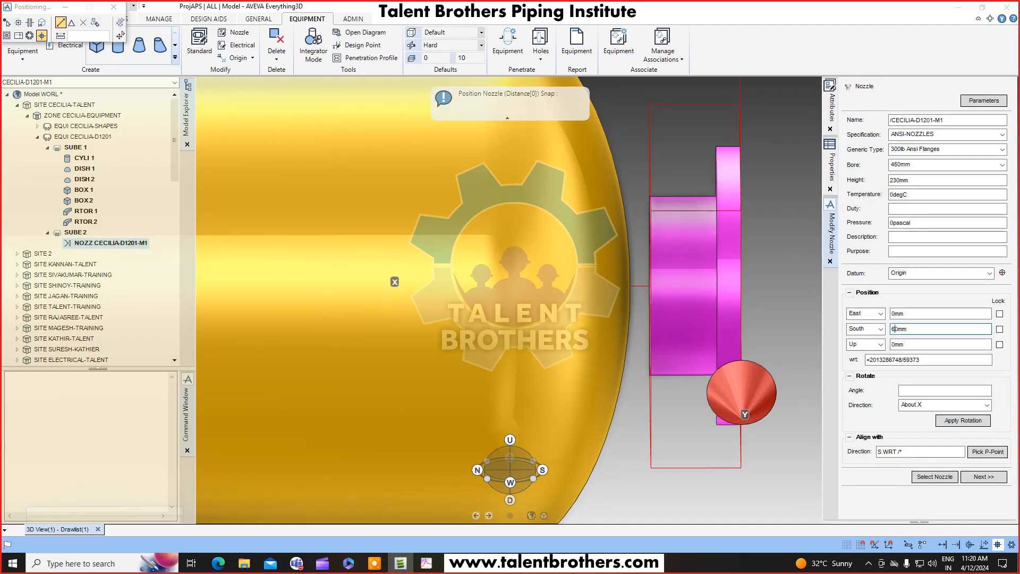
pyautogui.press('Return')
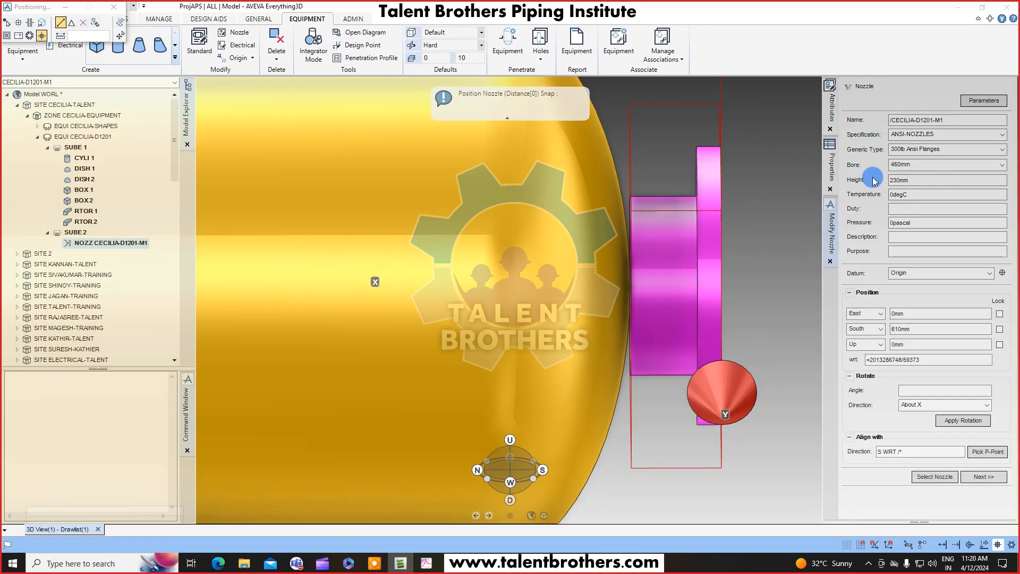
# Set the M1 nozzle height to 280 mm and finish positioning the nozzle.
pyautogui.click(894, 180)
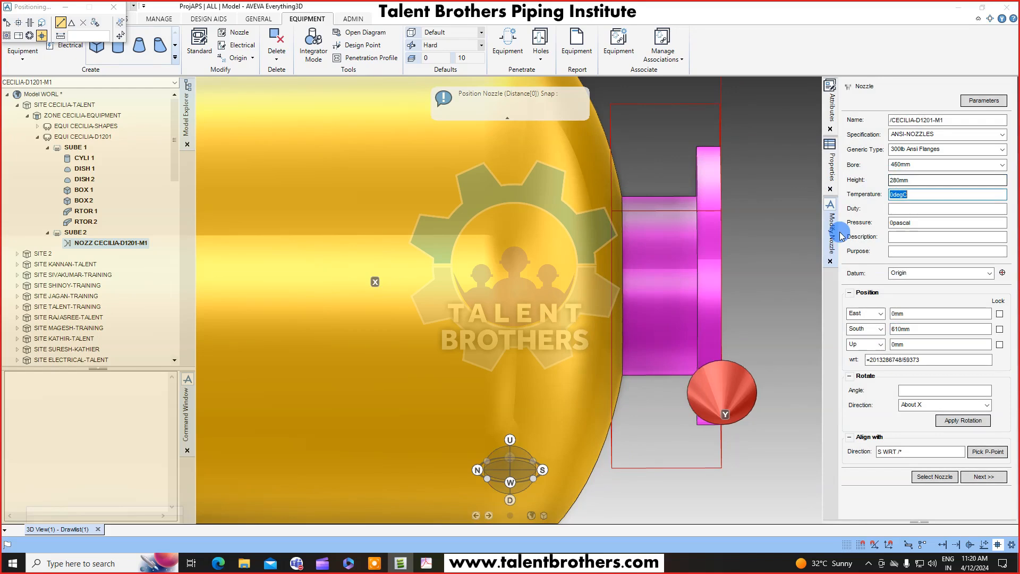
pyautogui.click(716, 278)
pyautogui.scroll(-5, 685, 273)
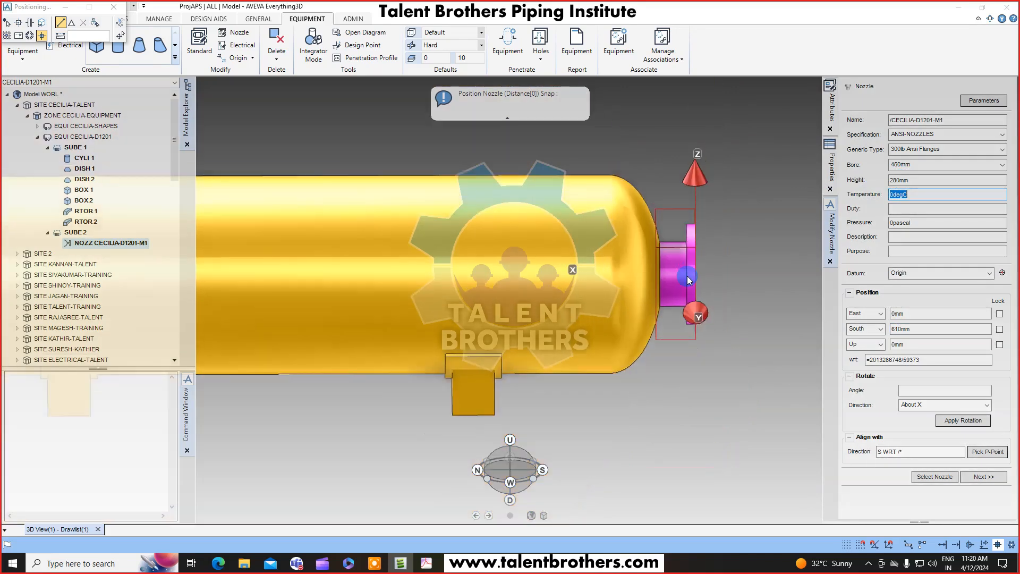
pyautogui.moveTo(656, 291); pyautogui.dragTo(564, 287, button='middle')
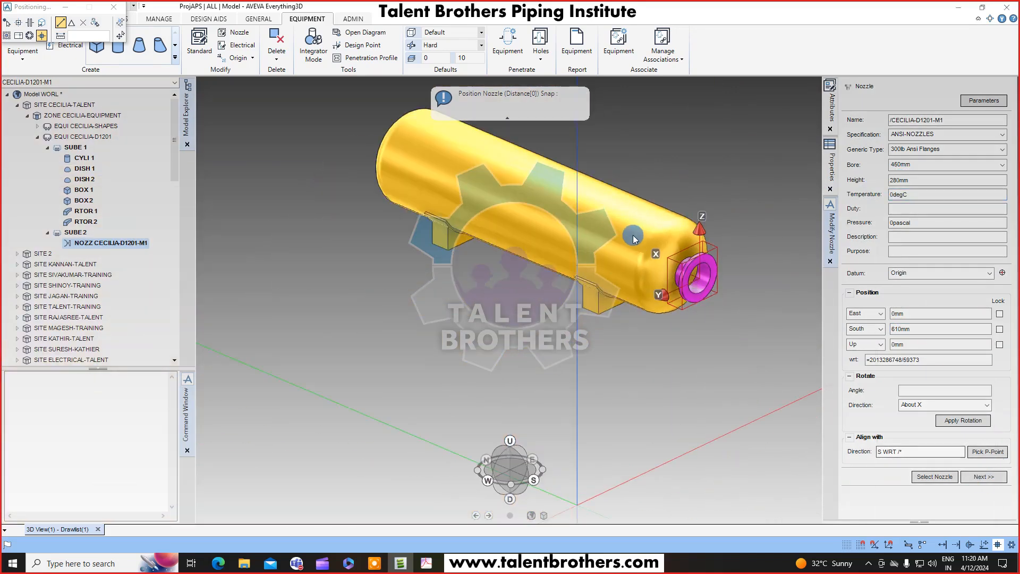
pyautogui.click(987, 478)
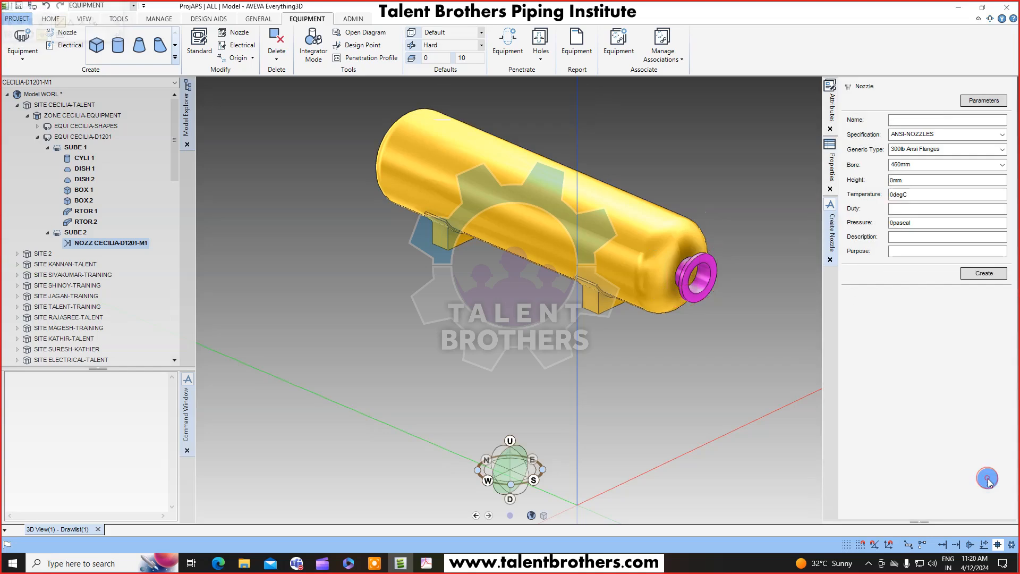
# Review the N1 nozzle position and specification in the D1201 drawing PDF.
pyautogui.moveTo(597, 183); pyautogui.dragTo(647, 207, button='middle')
pyautogui.click(434, 567)
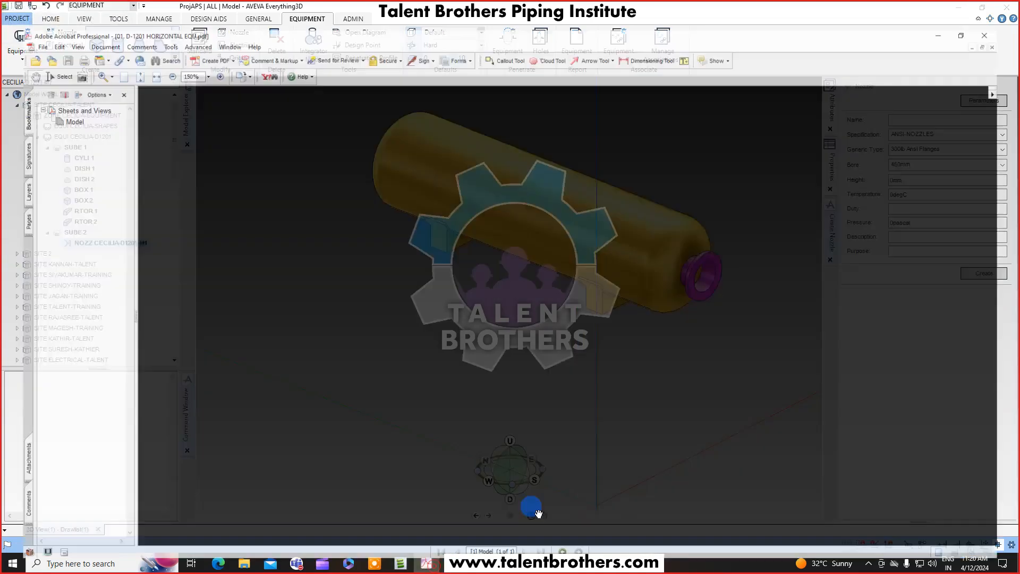
pyautogui.scroll(1, 850, 260)
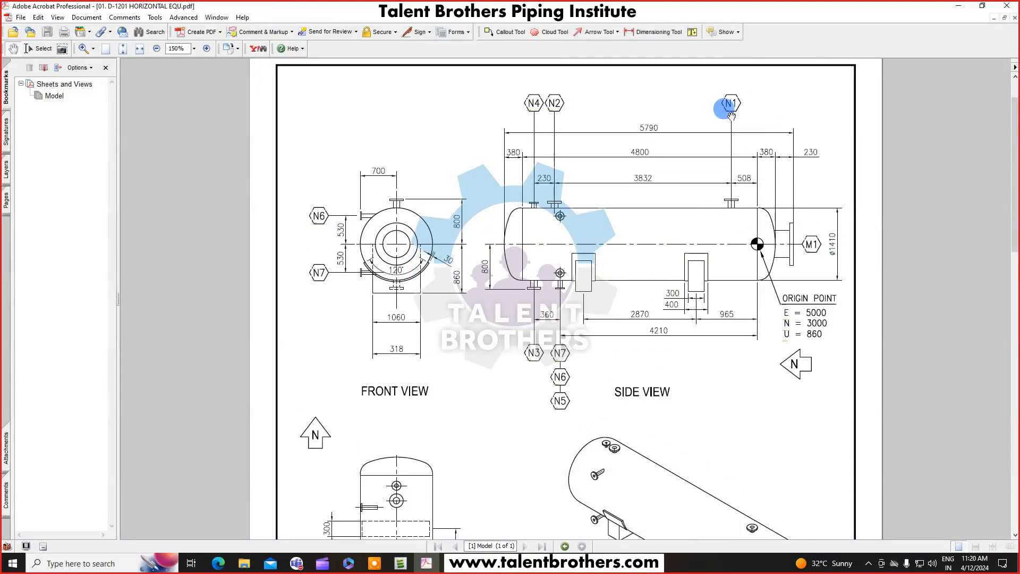
pyautogui.scroll(-3, 750, 306)
pyautogui.scroll(-5, 750, 306)
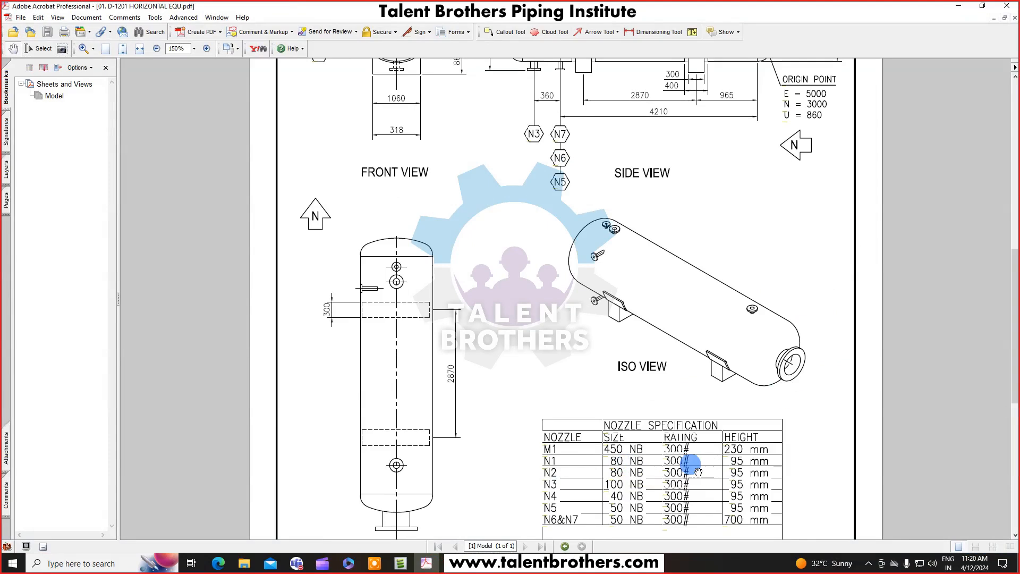
pyautogui.scroll(9, 764, 481)
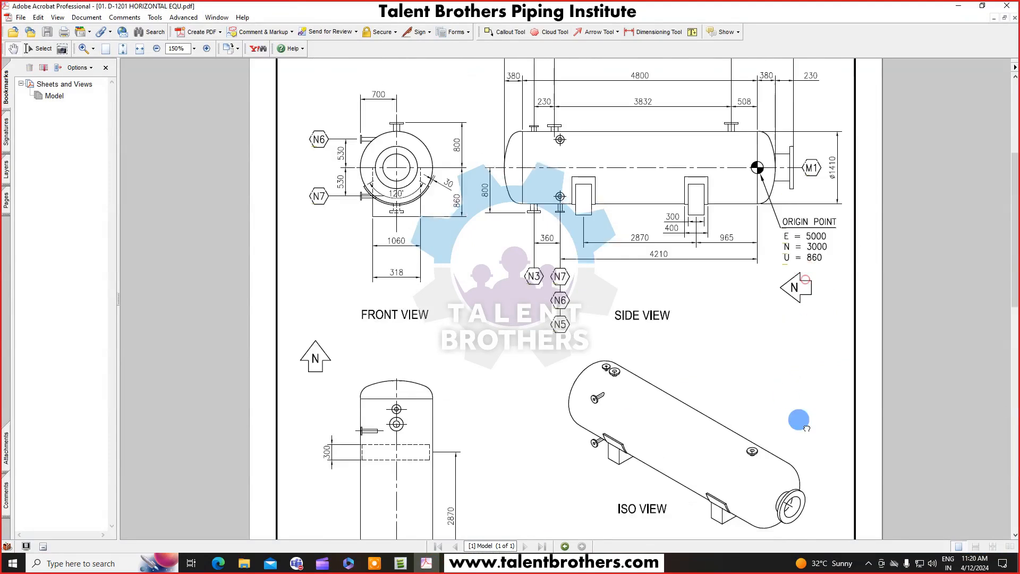
pyautogui.click(964, 6)
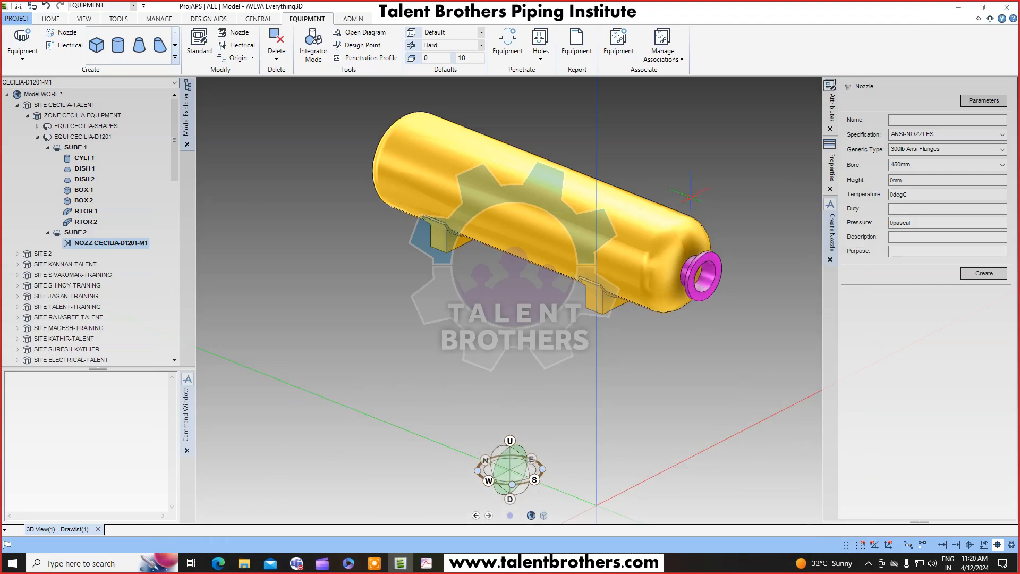
# Name the new nozzle CECILIA-D1201-N1.
pyautogui.click(897, 119)
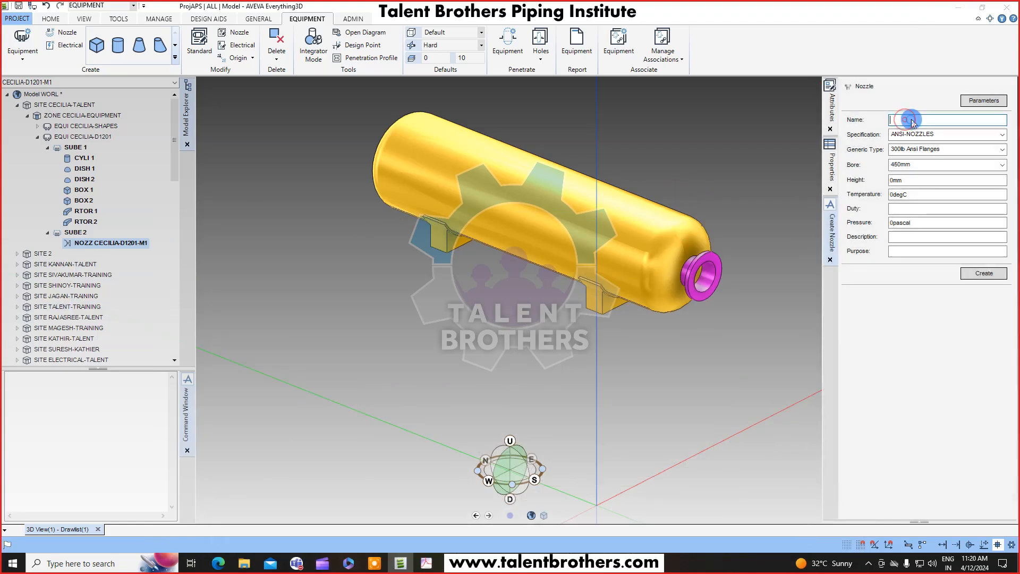
pyautogui.rightClick(910, 120)
pyautogui.click(907, 165)
pyautogui.moveTo(933, 120); pyautogui.dragTo(964, 122)
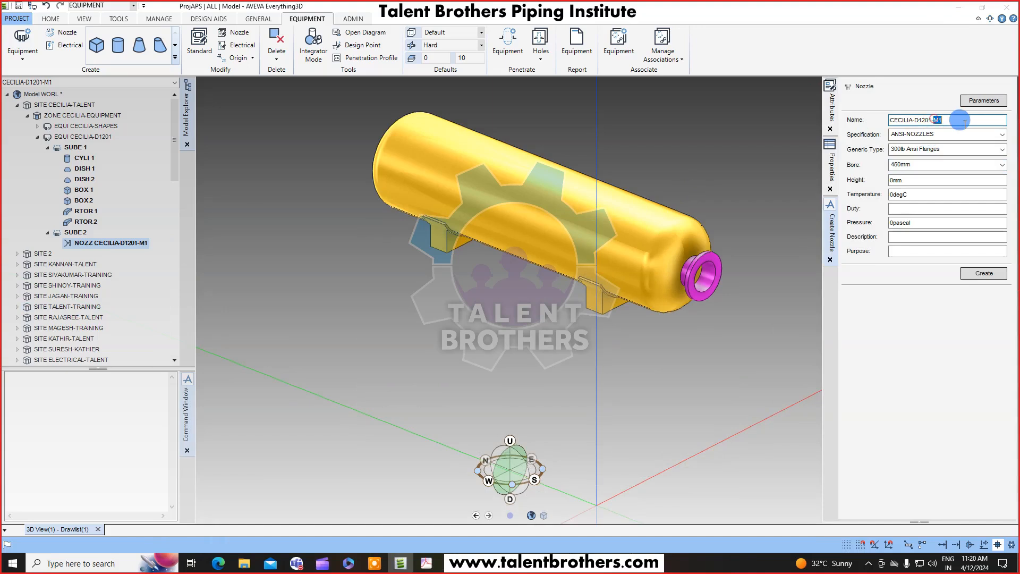
pyautogui.write('N1')
pyautogui.press('Tab')
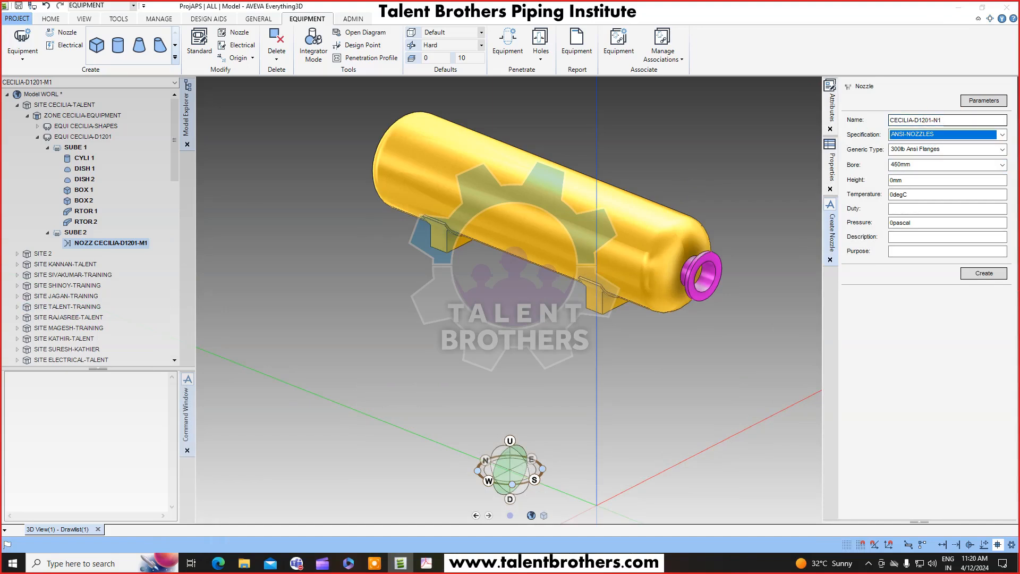
# Set the nozzle bore to 80mm.
pyautogui.click(1003, 166)
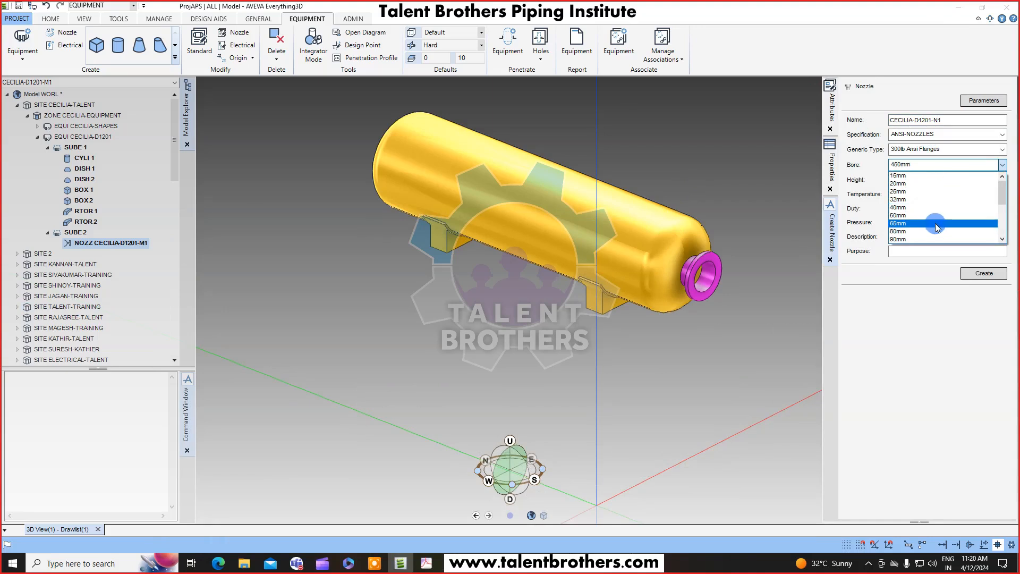
pyautogui.click(935, 231)
pyautogui.press('Tab')
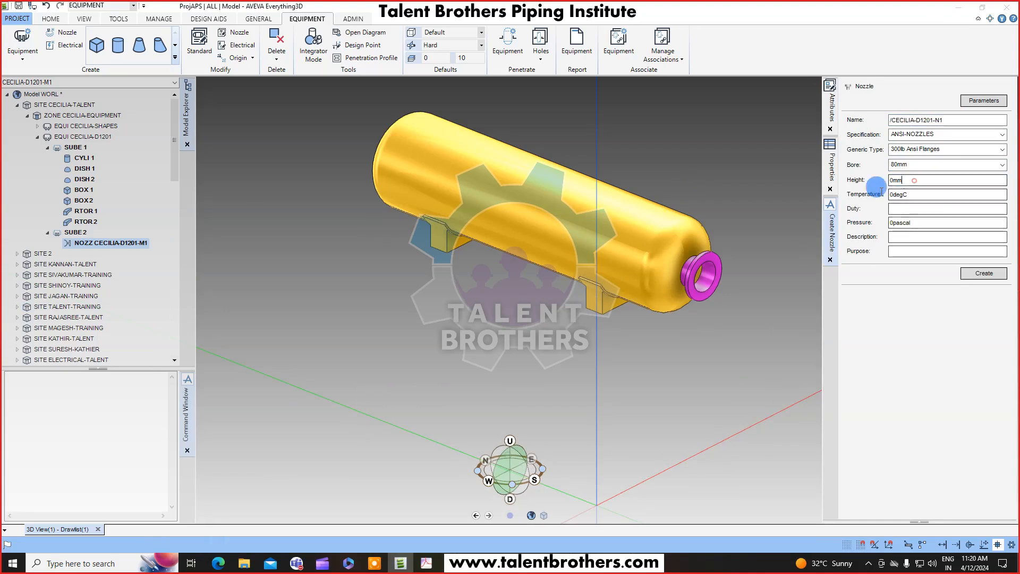
pyautogui.click(1001, 260)
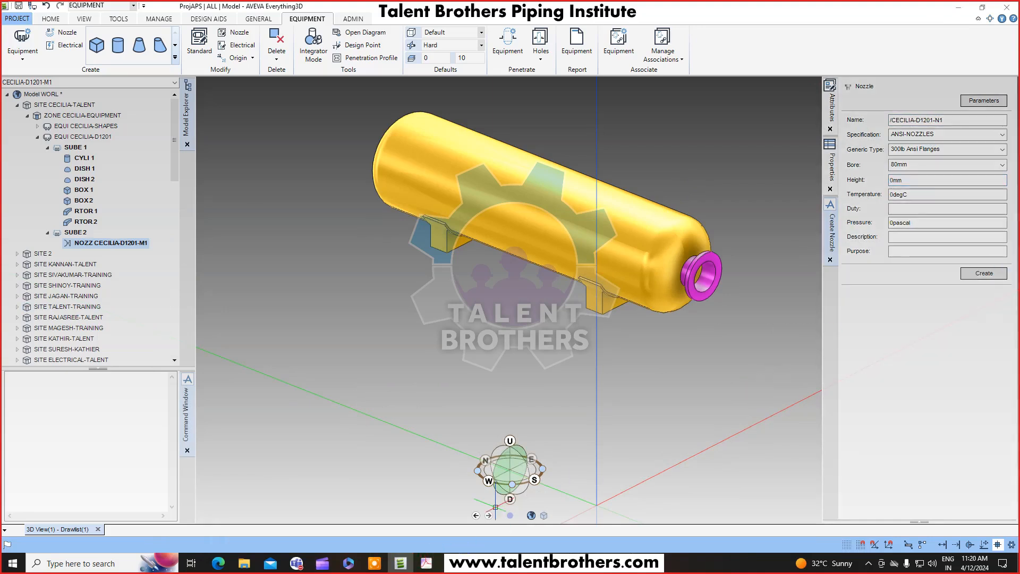
# Check the nozzle heights in the drawing's nozzle specification table.
pyautogui.click(430, 566)
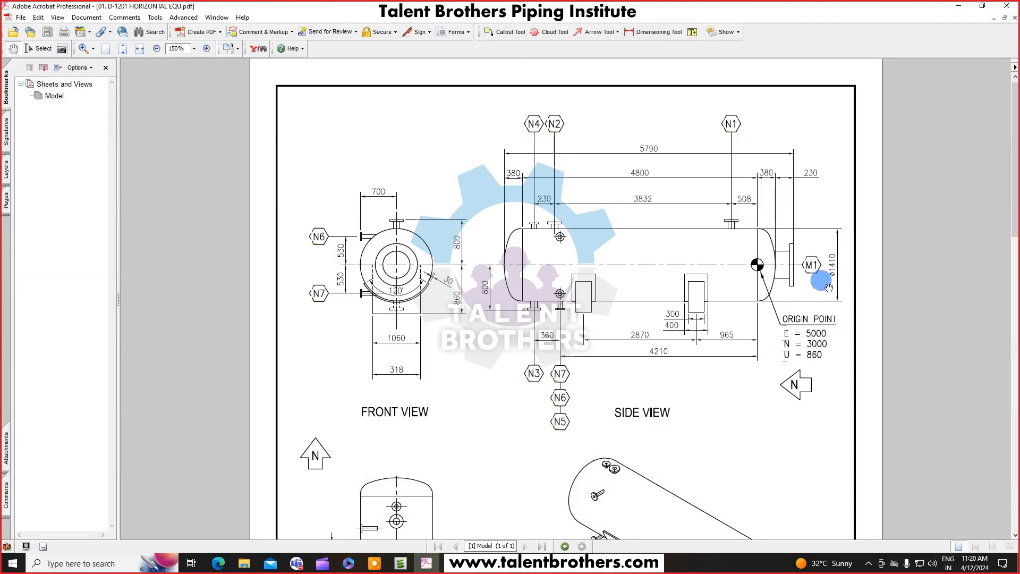
pyautogui.scroll(-3, 764, 201)
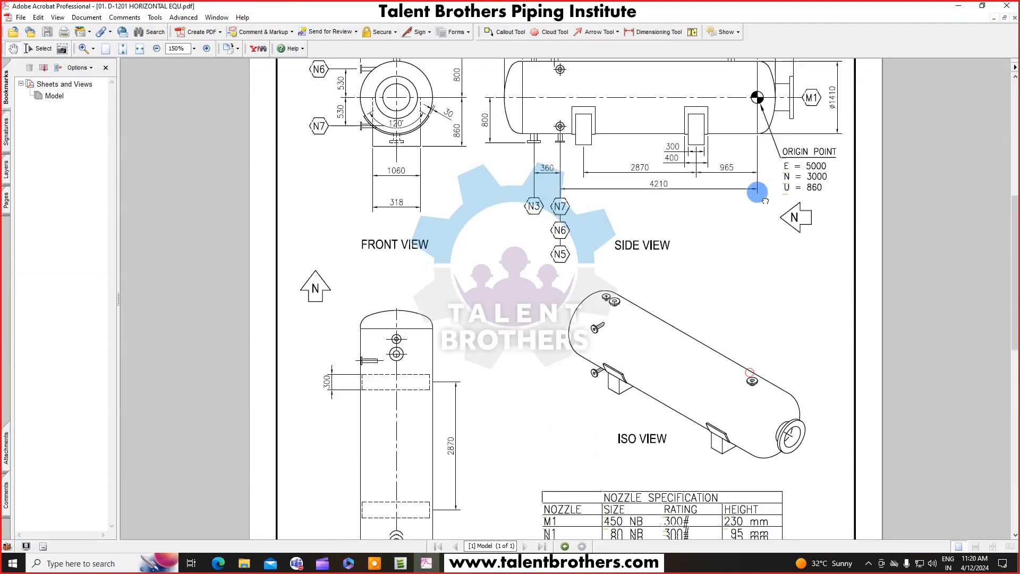
pyautogui.scroll(-2, 765, 201)
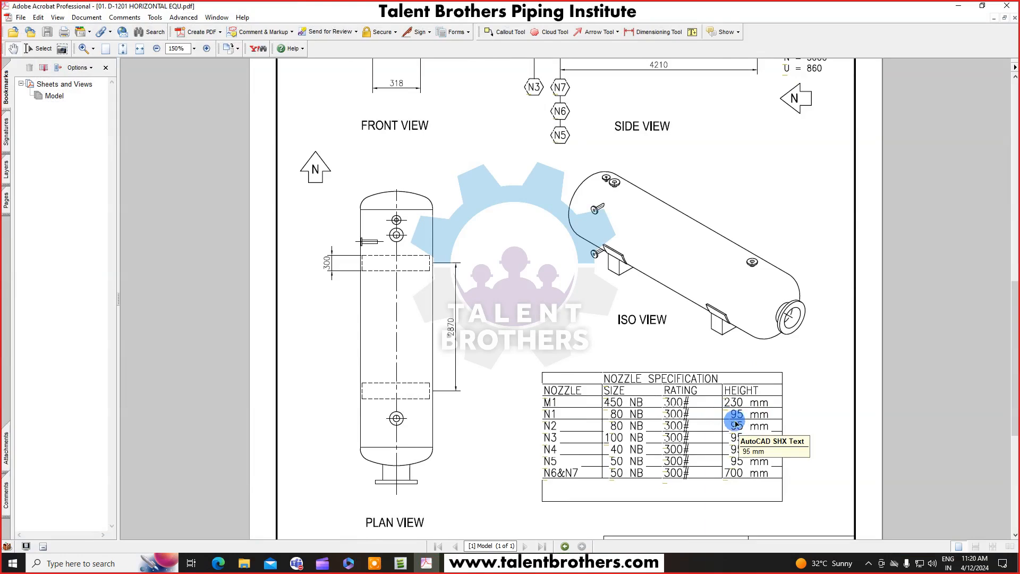
pyautogui.scroll(4, 833, 289)
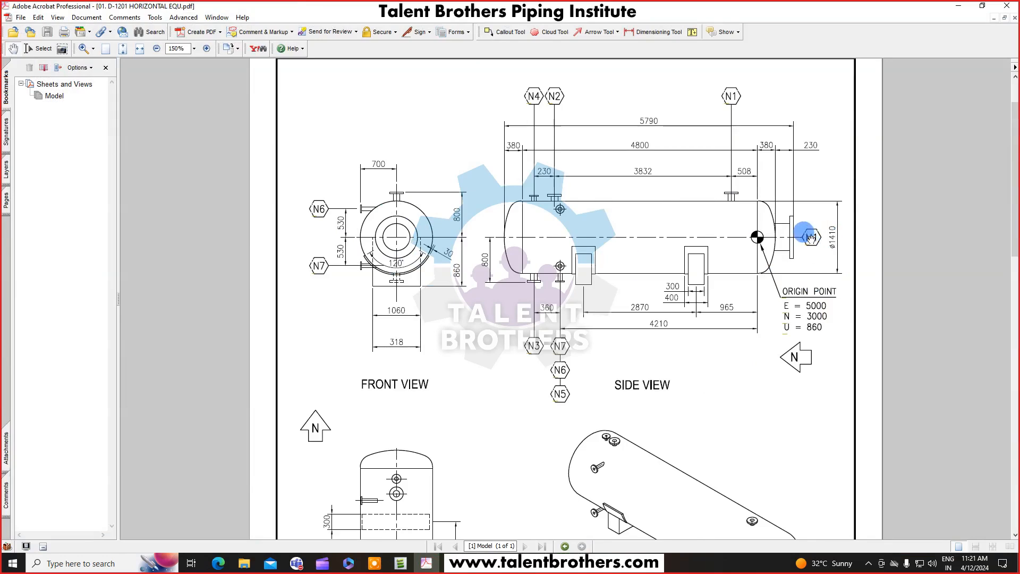
# Switch to Calculator and compute 705 minus 800.
pyautogui.click(485, 565)
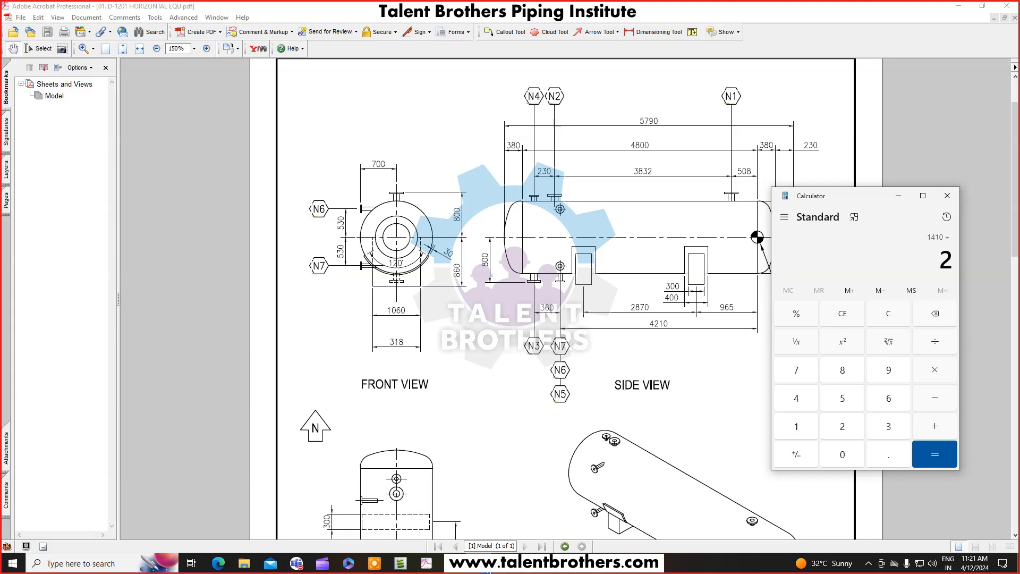
pyautogui.press('Return')
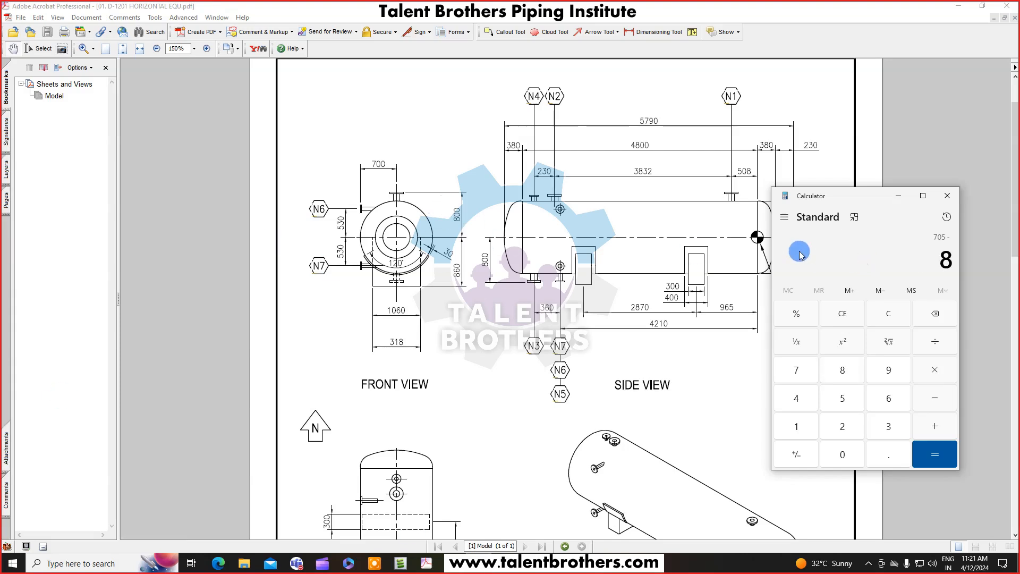
pyautogui.write('00')
pyautogui.press('Return')
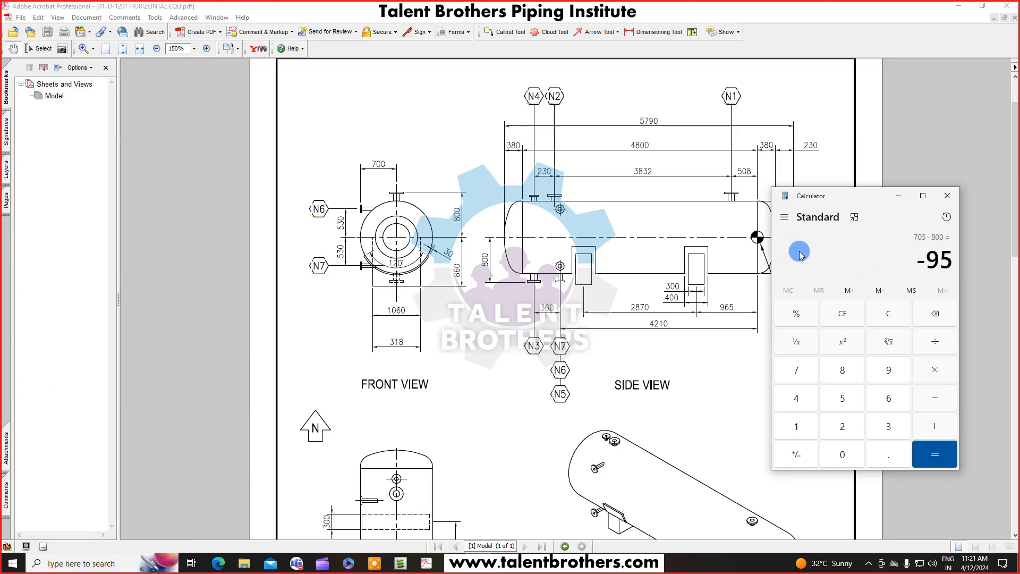
pyautogui.click(898, 197)
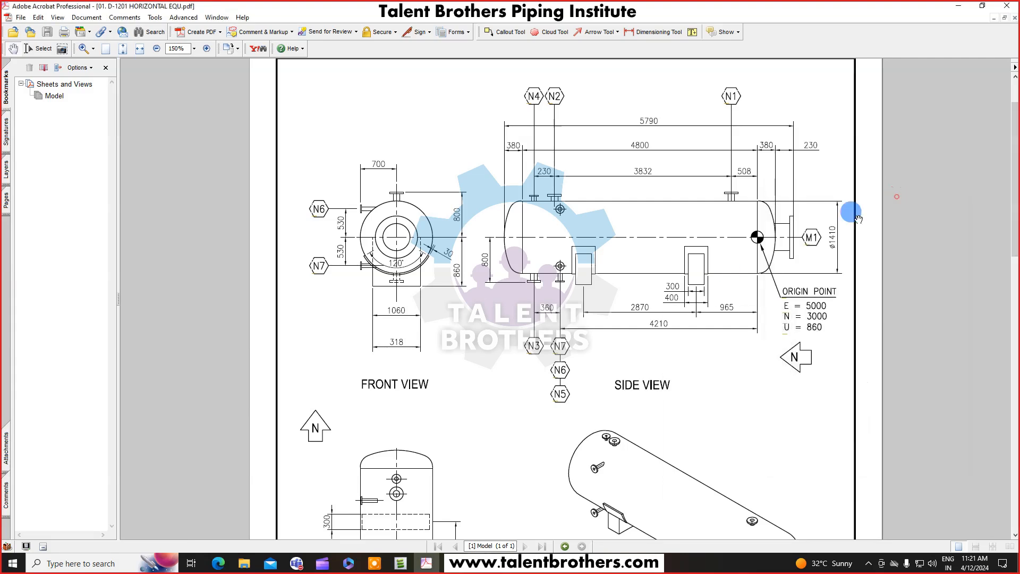
pyautogui.click(958, 6)
# Set the nozzle height to 95mm and create the nozzle.
pyautogui.click(920, 184)
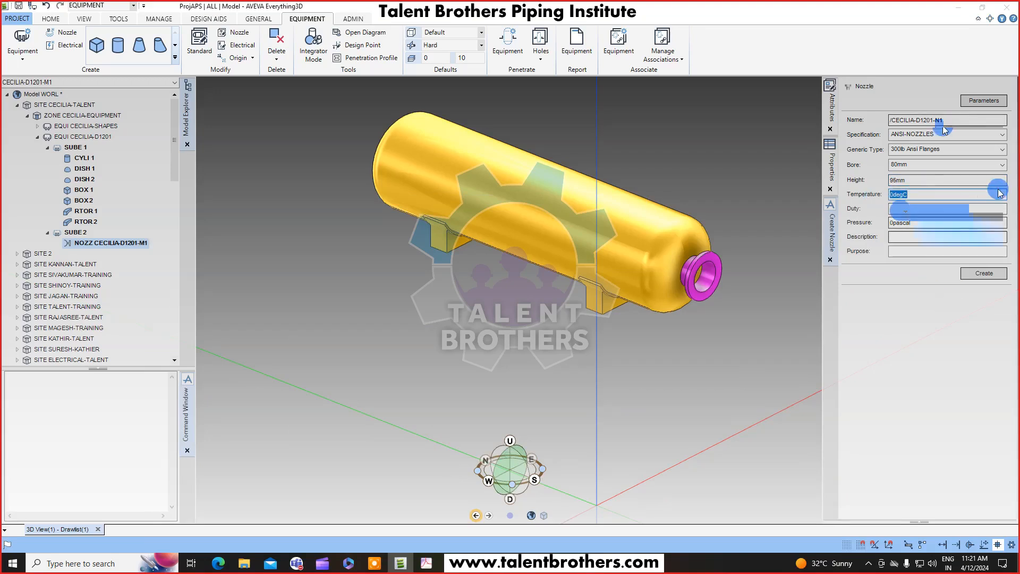
pyautogui.click(989, 275)
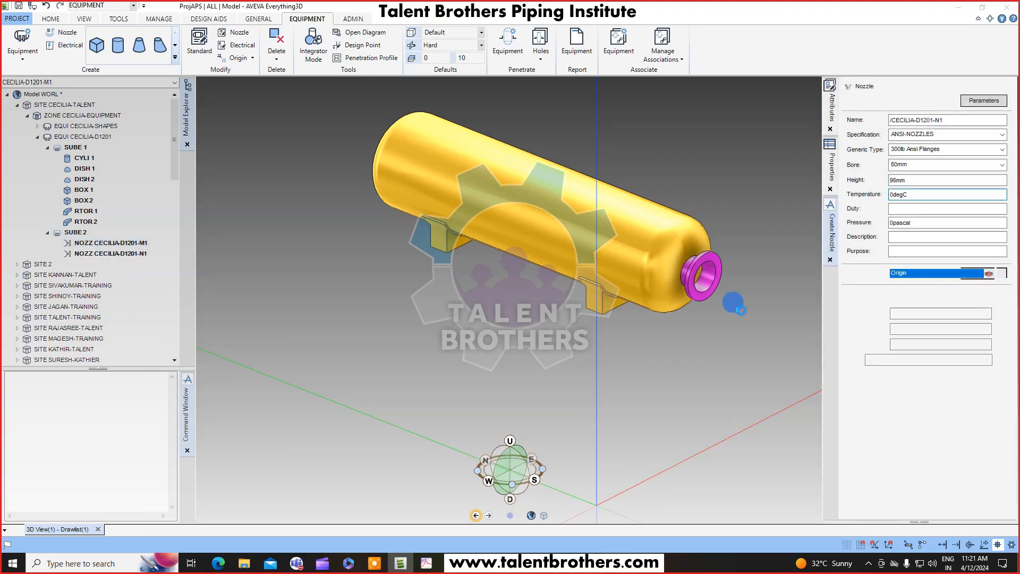
# Align the nozzle direction with U WRT /*.
pyautogui.scroll(3, 692, 272)
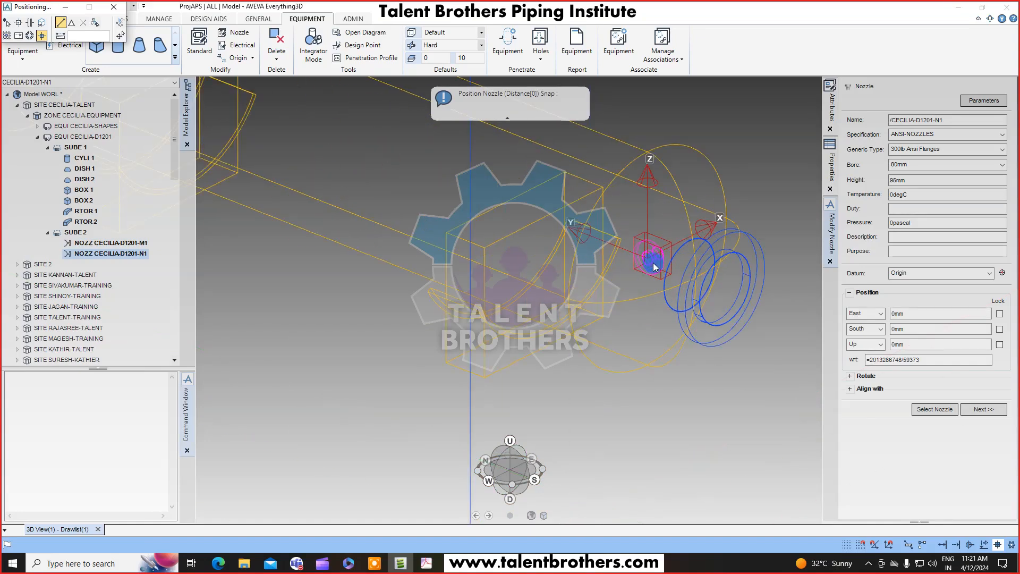
pyautogui.click(853, 389)
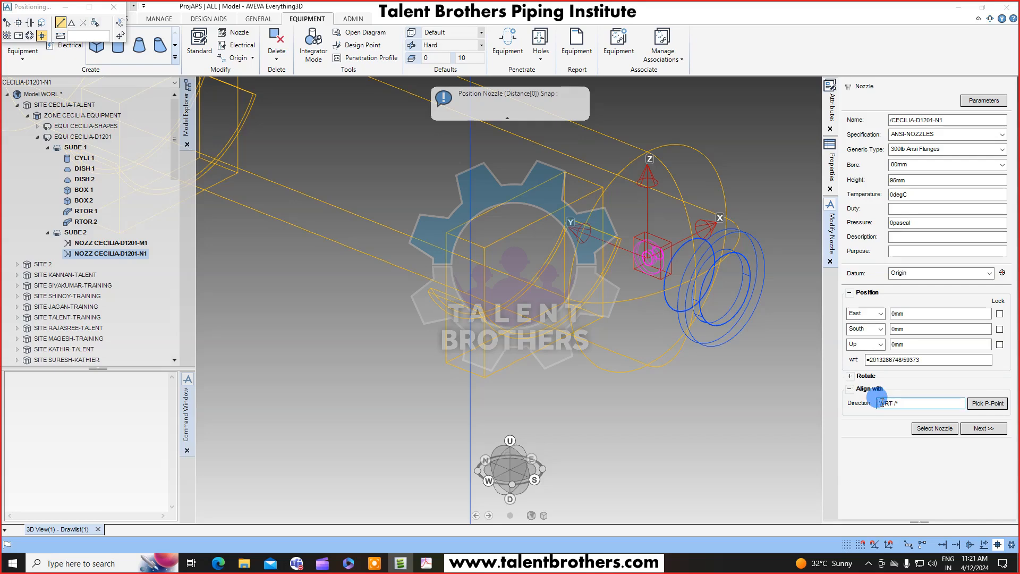
pyautogui.press('Return')
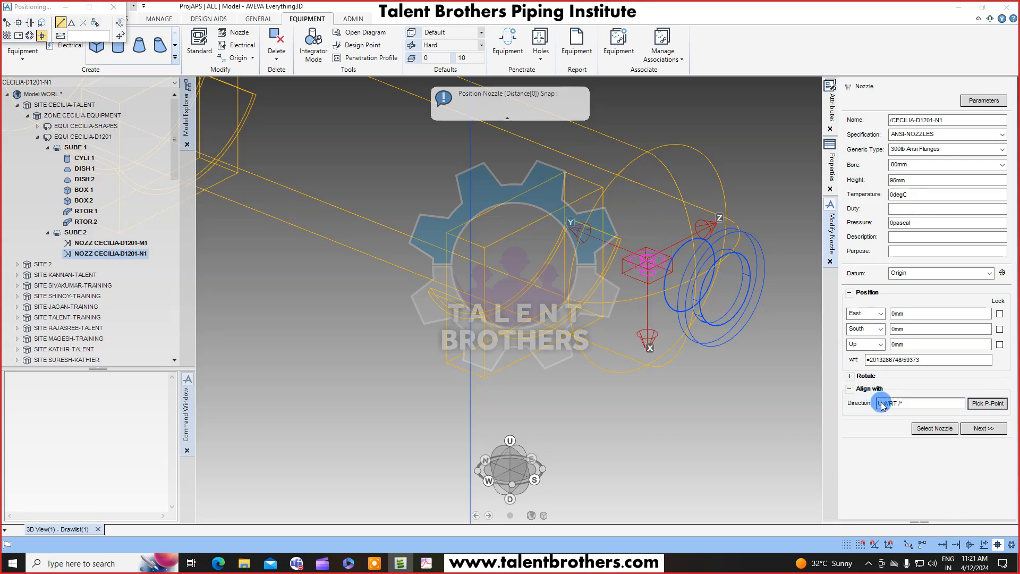
# Rotate the nozzle 90 degrees about Y.
pyautogui.click(850, 375)
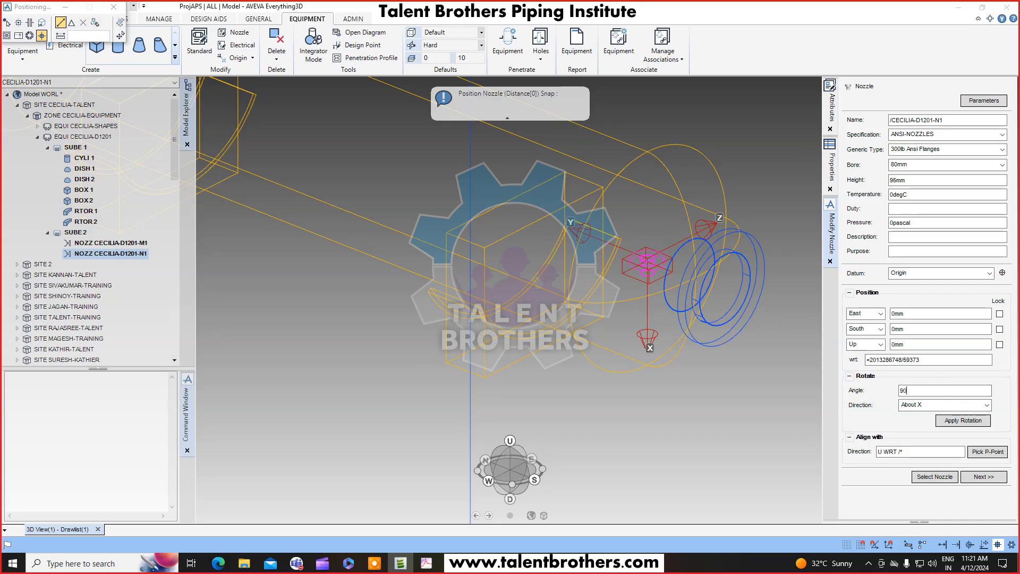
pyautogui.click(951, 407)
pyautogui.click(929, 416)
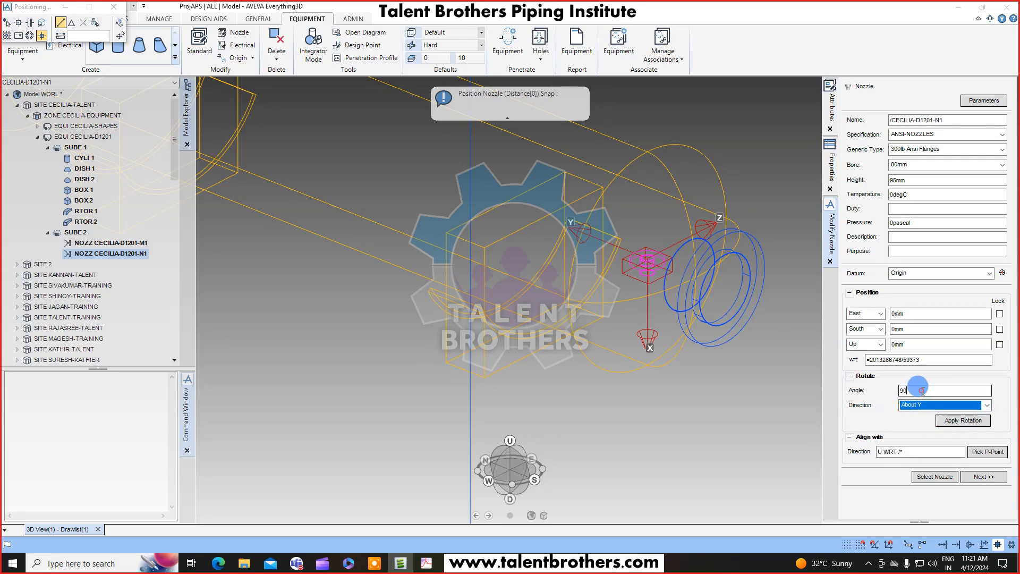
pyautogui.click(960, 422)
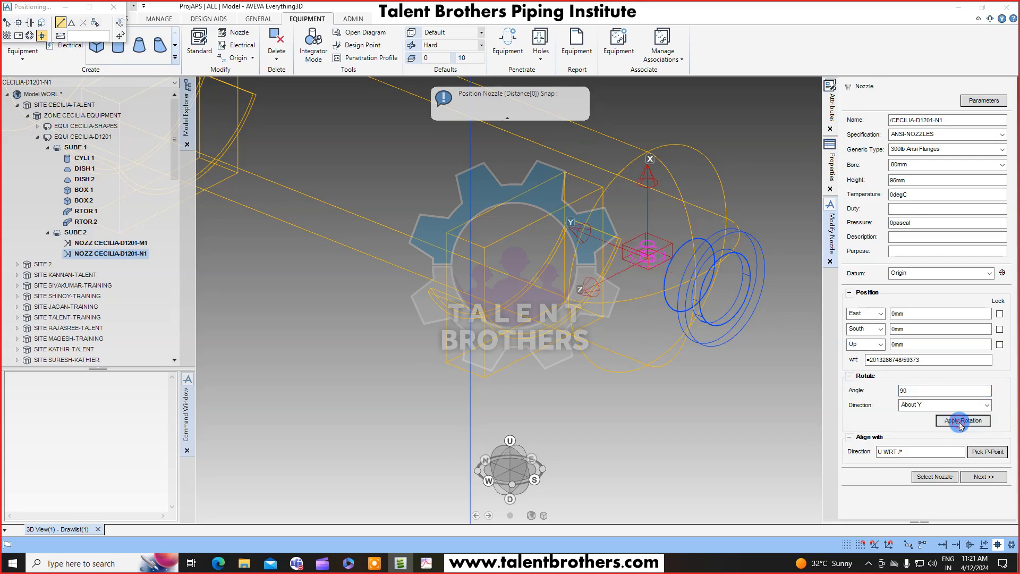
pyautogui.click(960, 421)
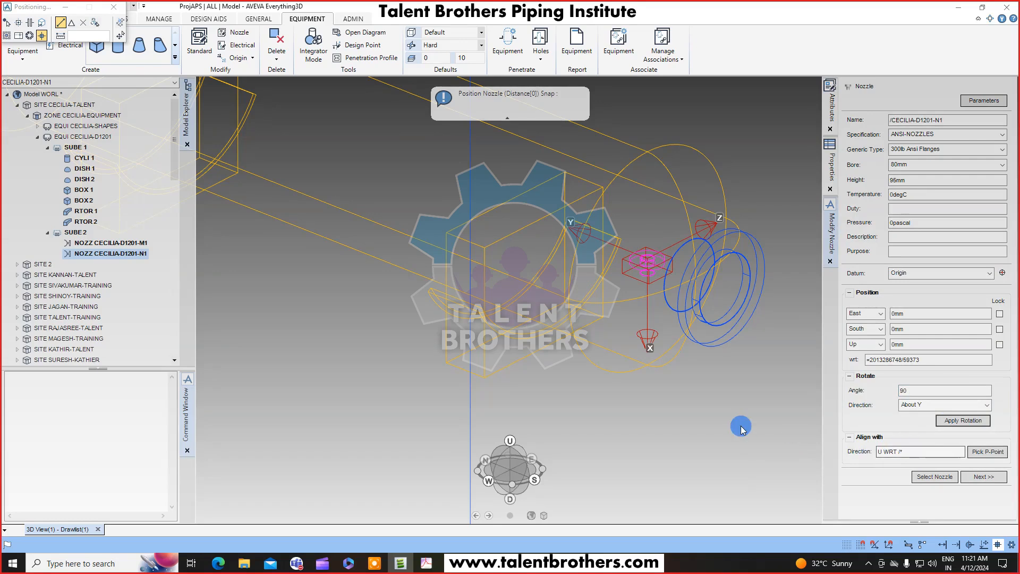
# Position the N1 nozzle on top of the shell at 705mm Up by picking points on the cylinder.
pyautogui.press('F8')
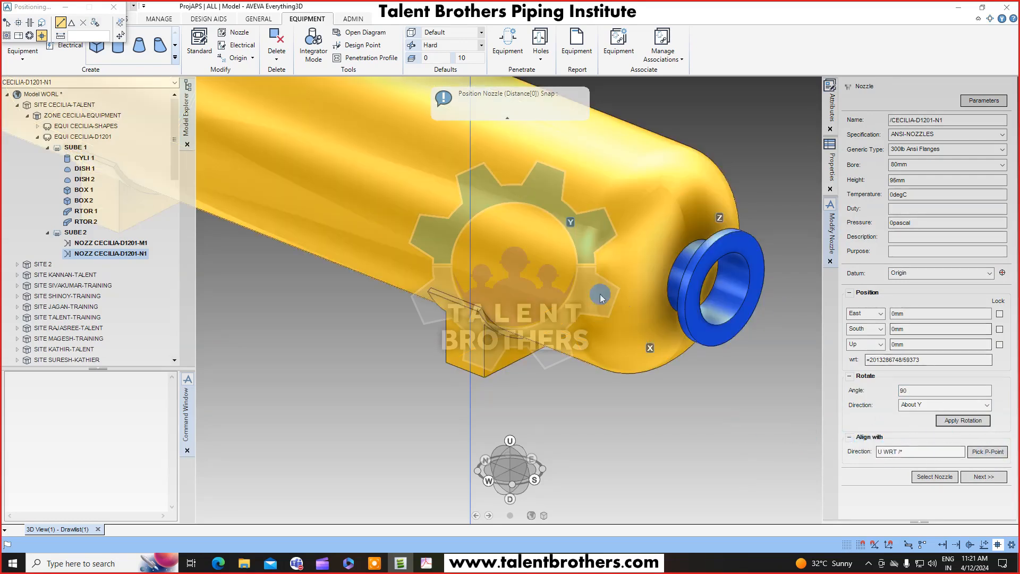
pyautogui.scroll(-3, 600, 294)
pyautogui.press('F8')
pyautogui.click(987, 451)
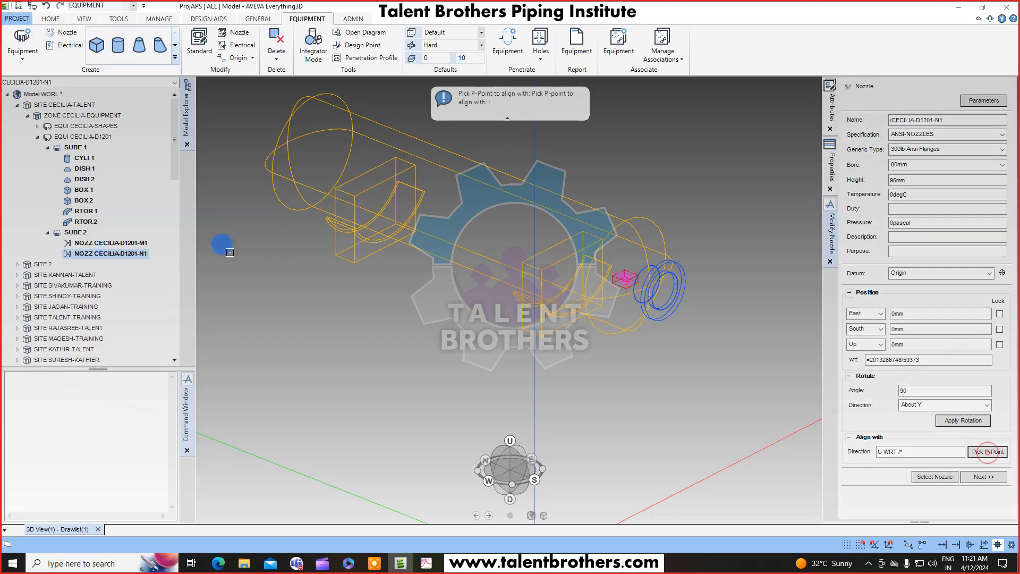
pyautogui.click(342, 228)
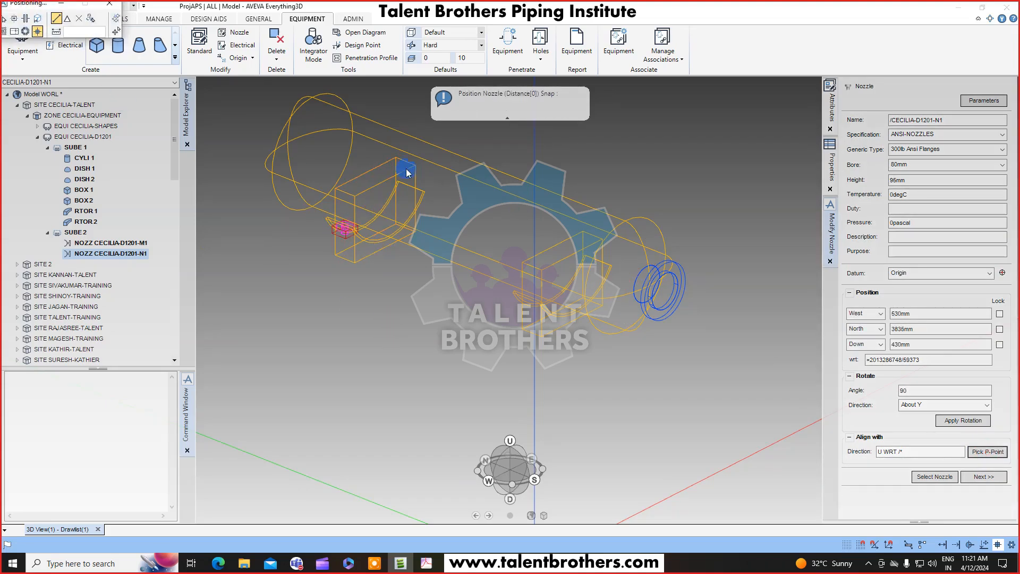
pyautogui.click(375, 175)
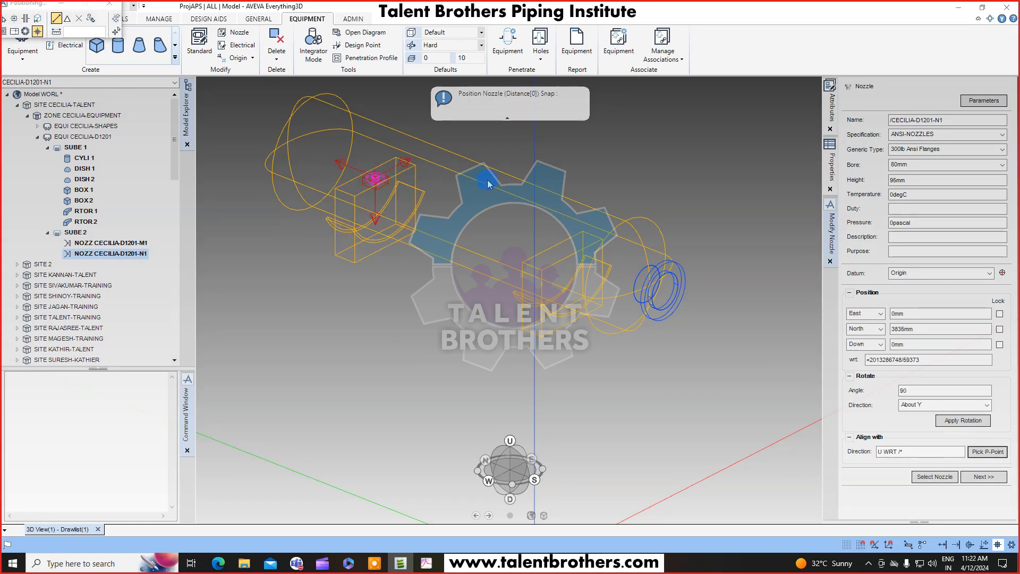
pyautogui.click(470, 160)
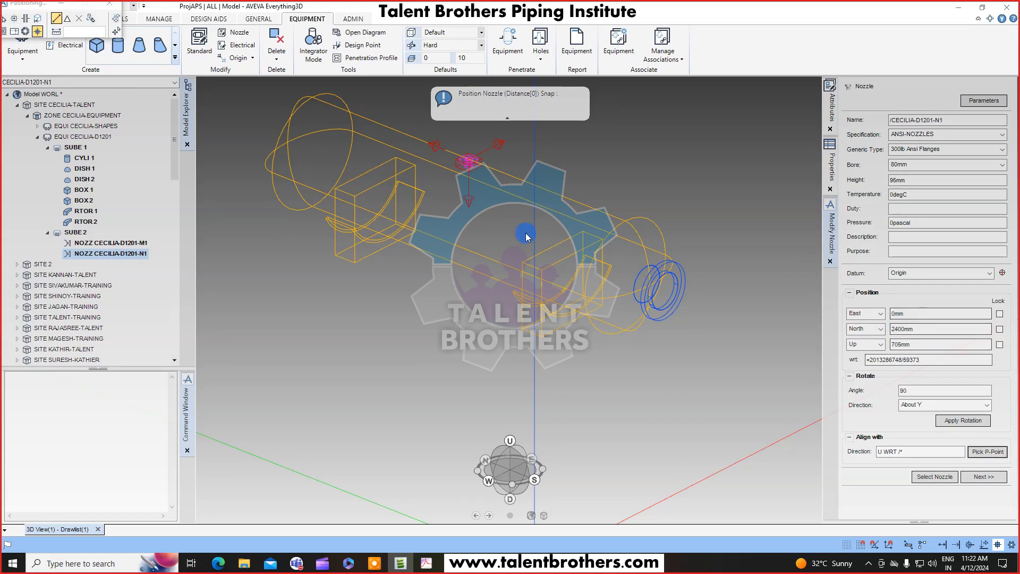
pyautogui.click(625, 220)
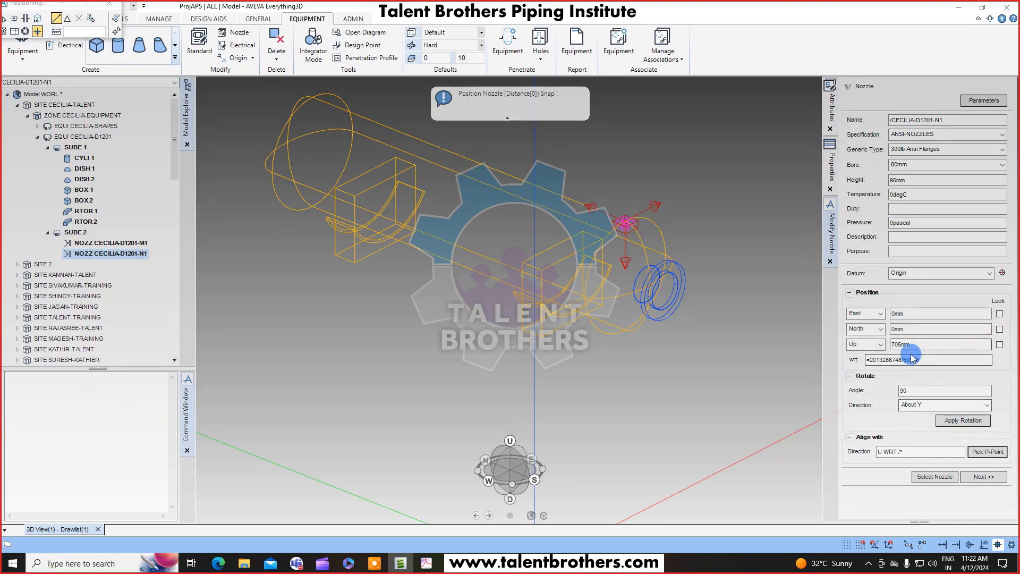
pyautogui.press('F8')
pyautogui.moveTo(650, 323); pyautogui.dragTo(694, 308, button='middle')
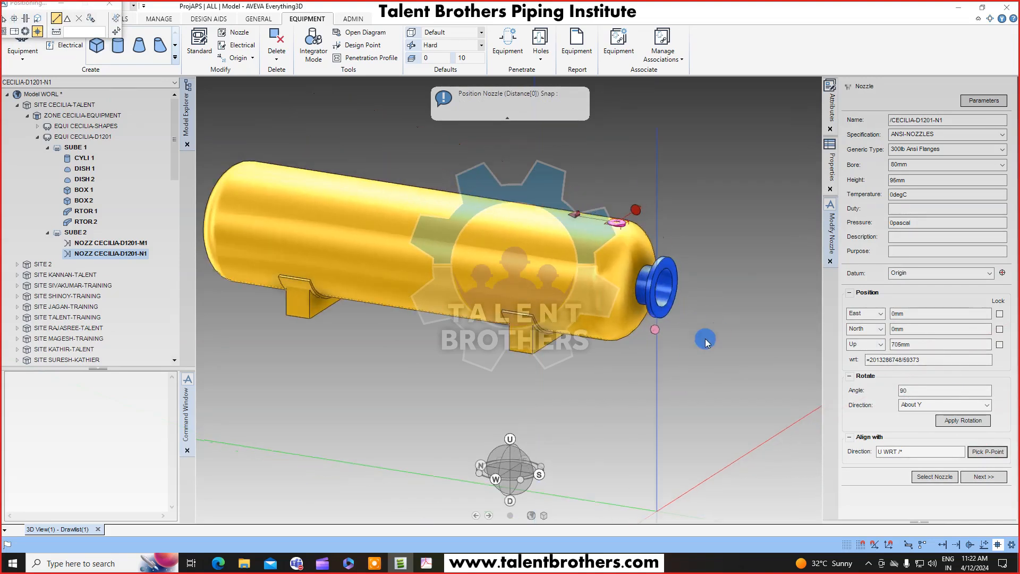
# Set the N1 nozzle's Up position to 800mm, checking the drawing for the value.
pyautogui.click(432, 564)
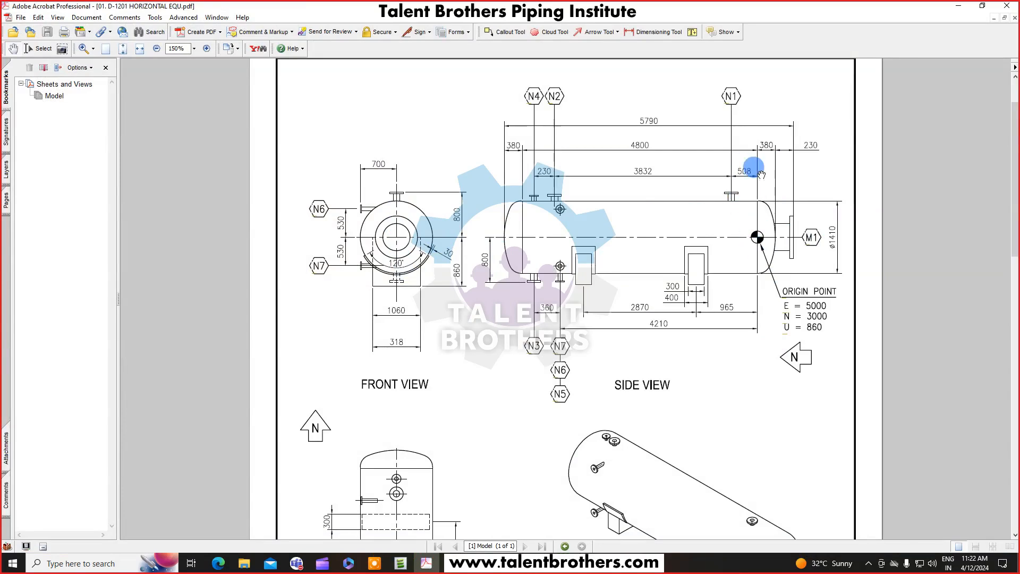
pyautogui.click(960, 6)
pyautogui.doubleClick(920, 345)
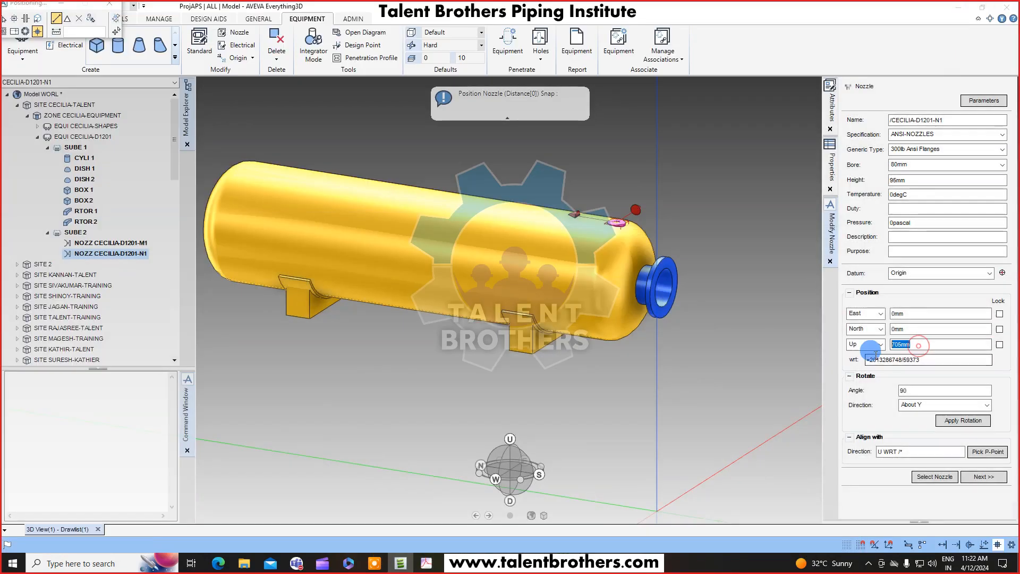
pyautogui.press('Return')
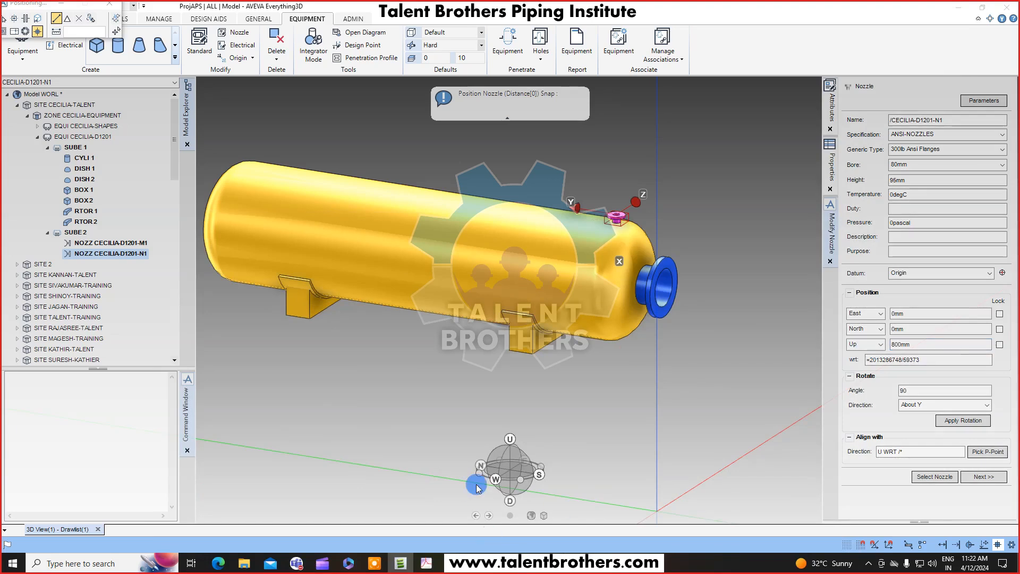
# Set the N1 nozzle's North position to 508mm and finish positioning the nozzle.
pyautogui.doubleClick(885, 329)
pyautogui.moveTo(886, 333); pyautogui.dragTo(884, 335)
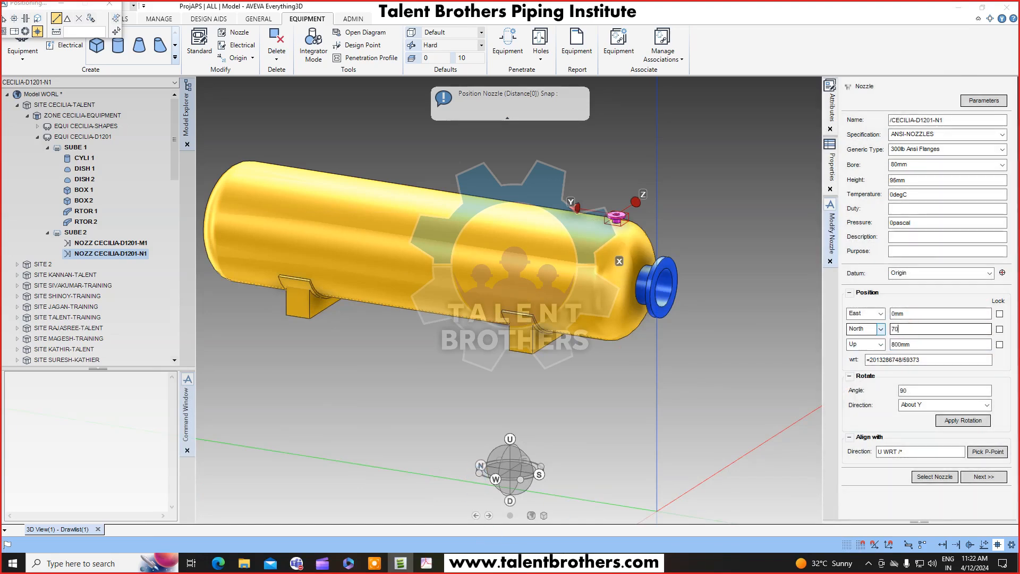
pyautogui.write('508')
pyautogui.press('Return')
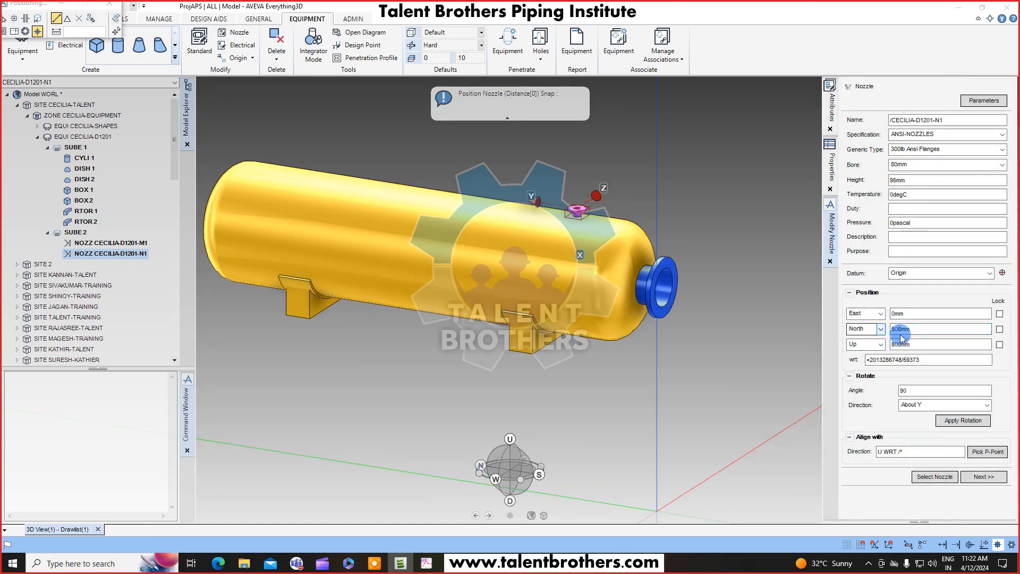
pyautogui.click(428, 562)
pyautogui.click(969, 5)
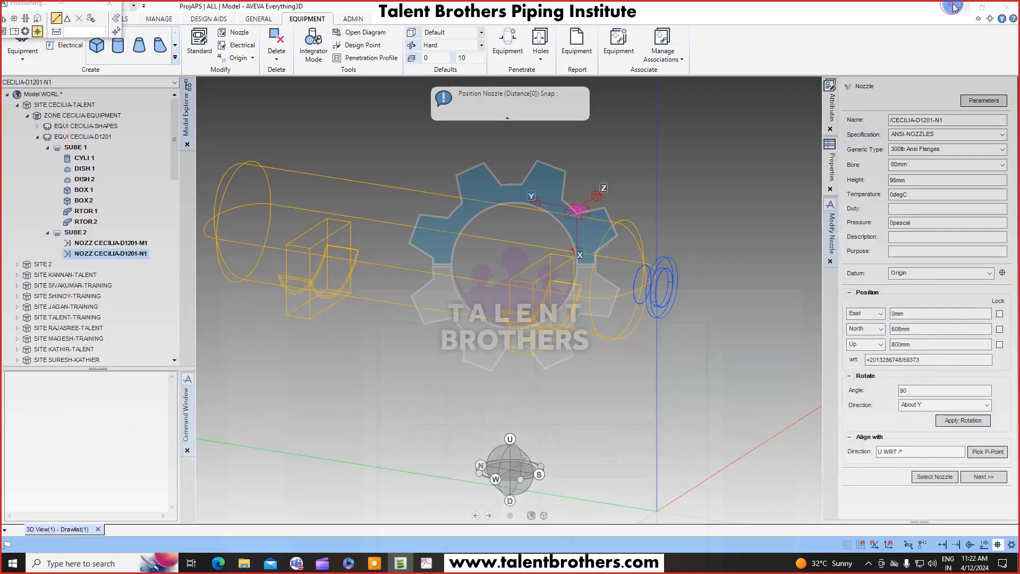
pyautogui.moveTo(620, 176); pyautogui.dragTo(765, 186, button='middle')
pyautogui.scroll(-3, 542, 248)
pyautogui.moveTo(542, 248); pyautogui.dragTo(491, 282, button='middle')
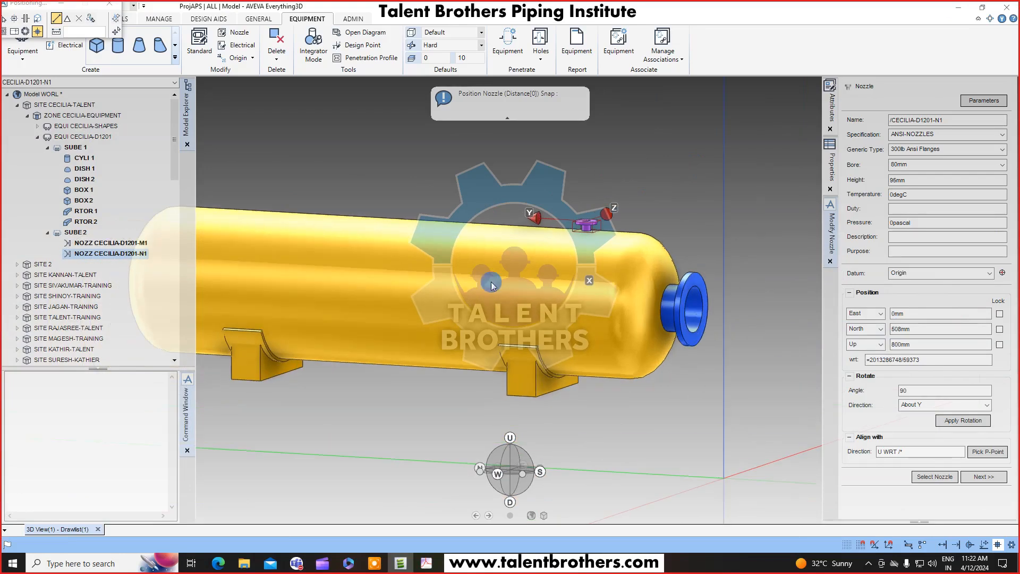
pyautogui.moveTo(596, 232); pyautogui.dragTo(588, 248, button='middle')
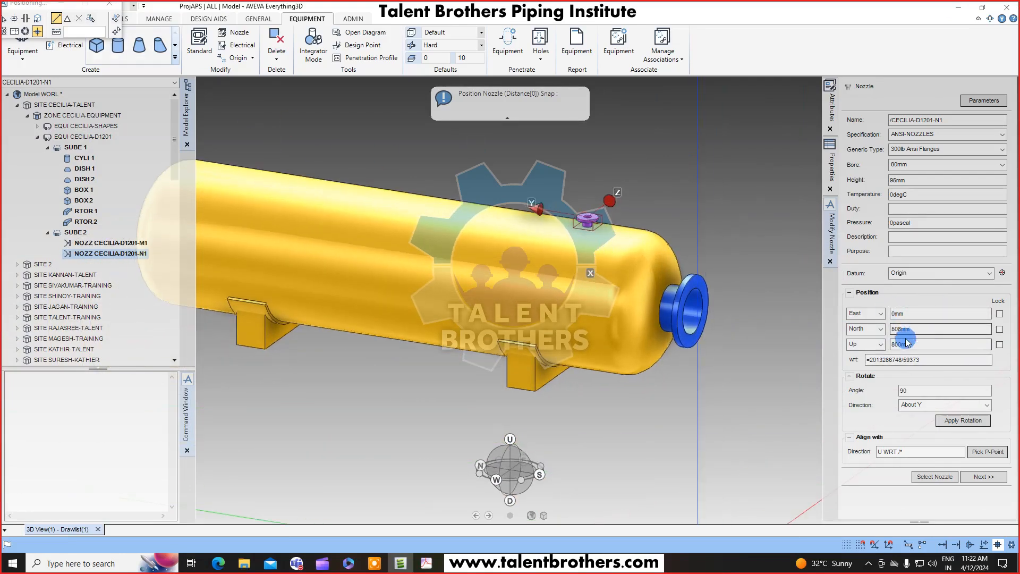
pyautogui.click(987, 478)
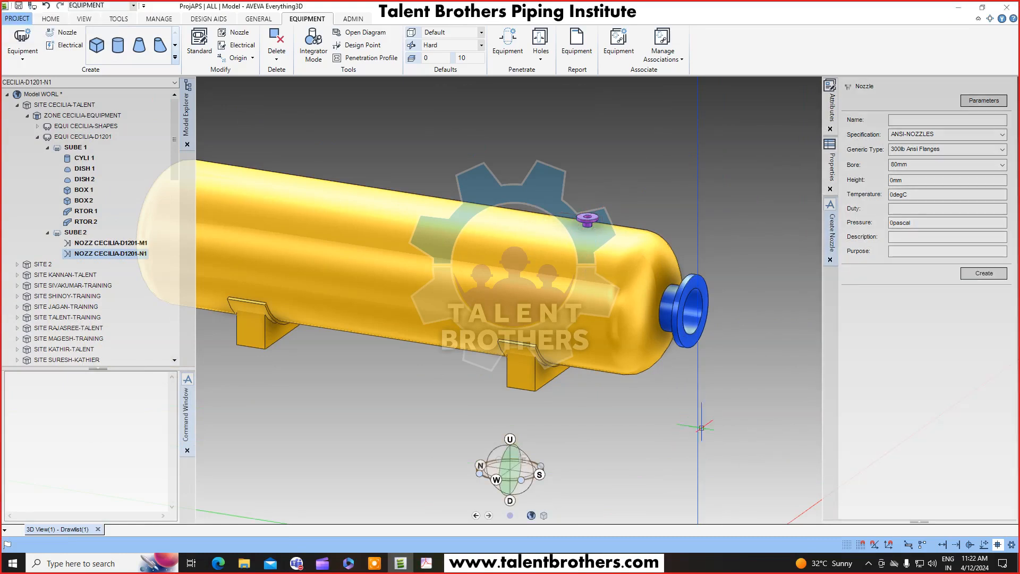
# Copy the N1 nozzle with an offset of 3832mm in Y, keeping the copy, to create the N2 nozzle.
pyautogui.click(427, 563)
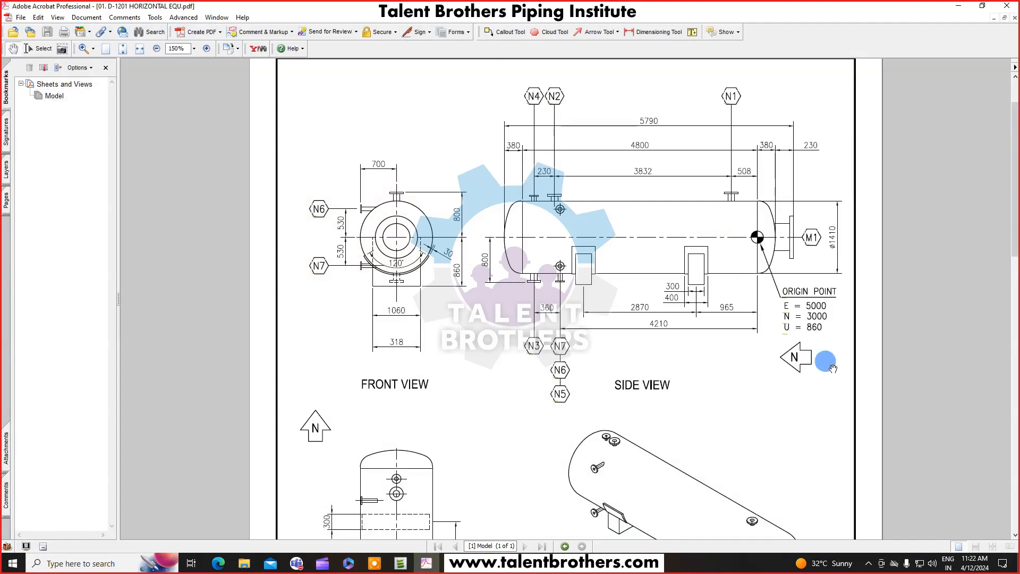
pyautogui.scroll(1, 786, 392)
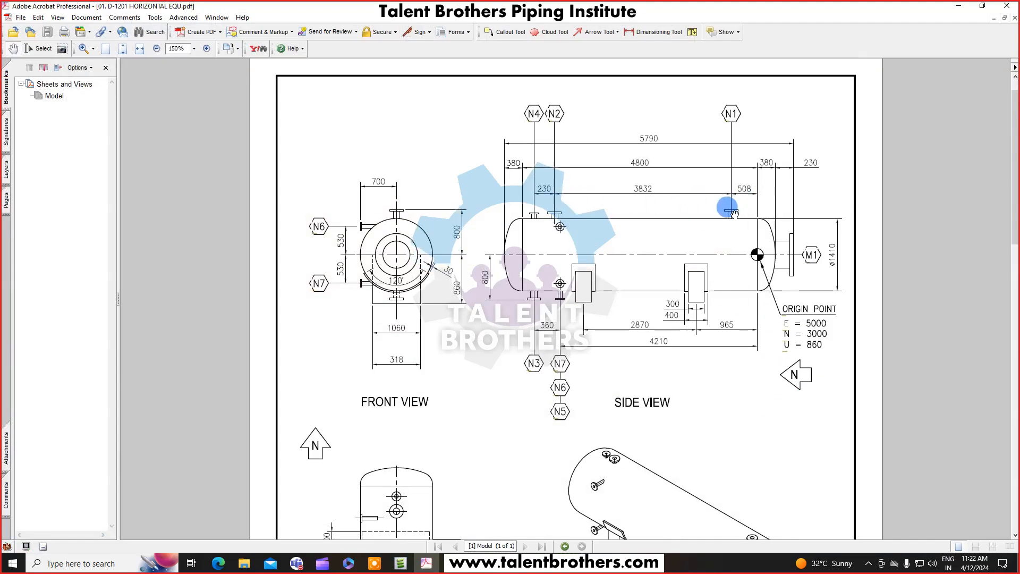
pyautogui.scroll(-15, 670, 413)
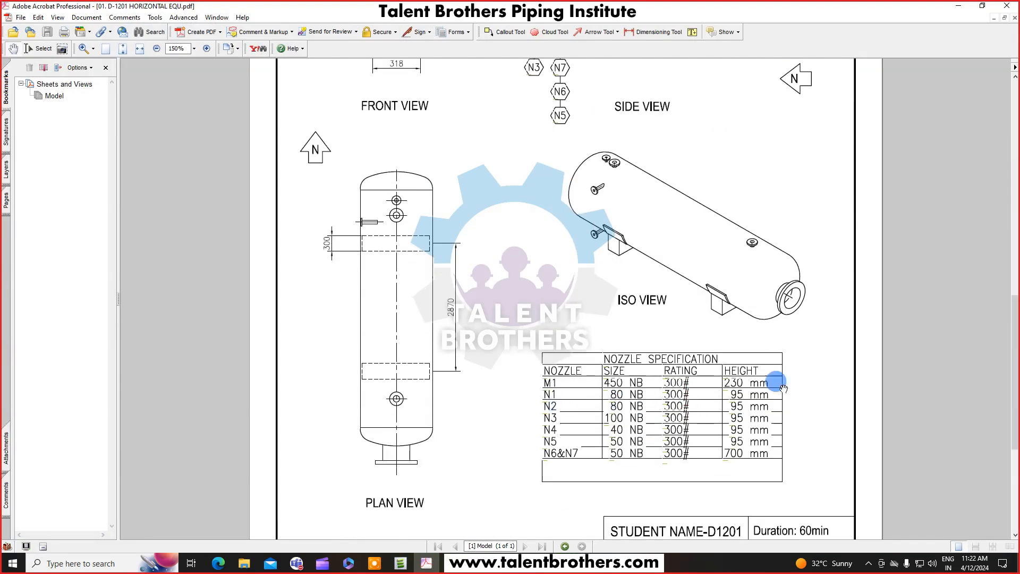
pyautogui.scroll(15, 823, 211)
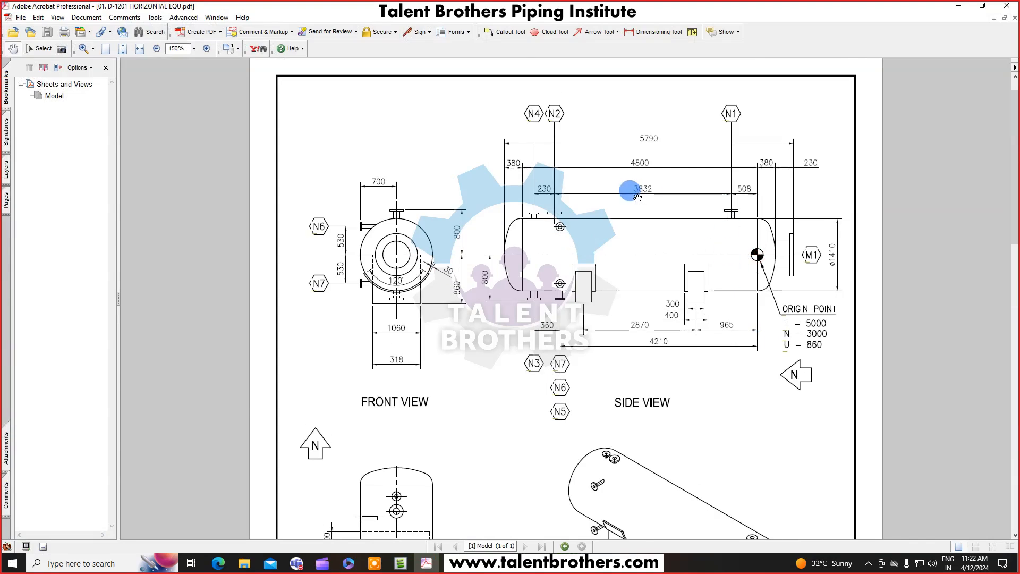
pyautogui.click(959, 6)
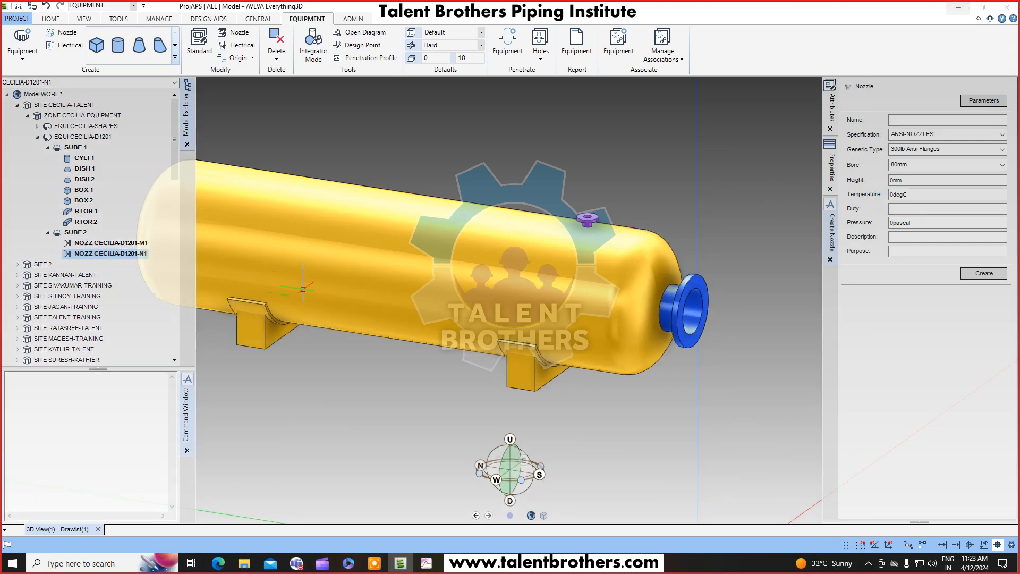
pyautogui.click(51, 18)
pyautogui.click(87, 33)
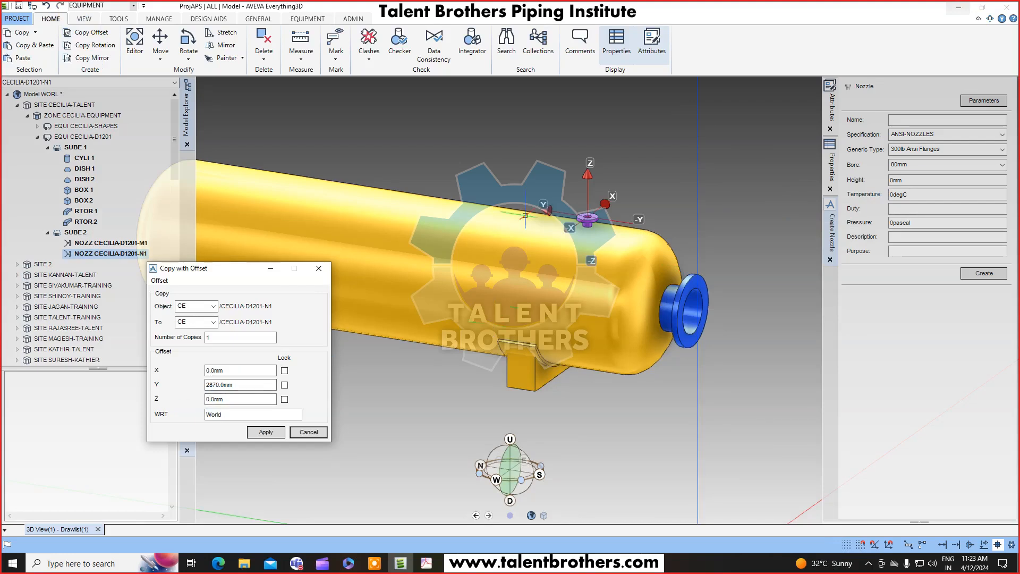
pyautogui.doubleClick(249, 385)
pyautogui.click(425, 565)
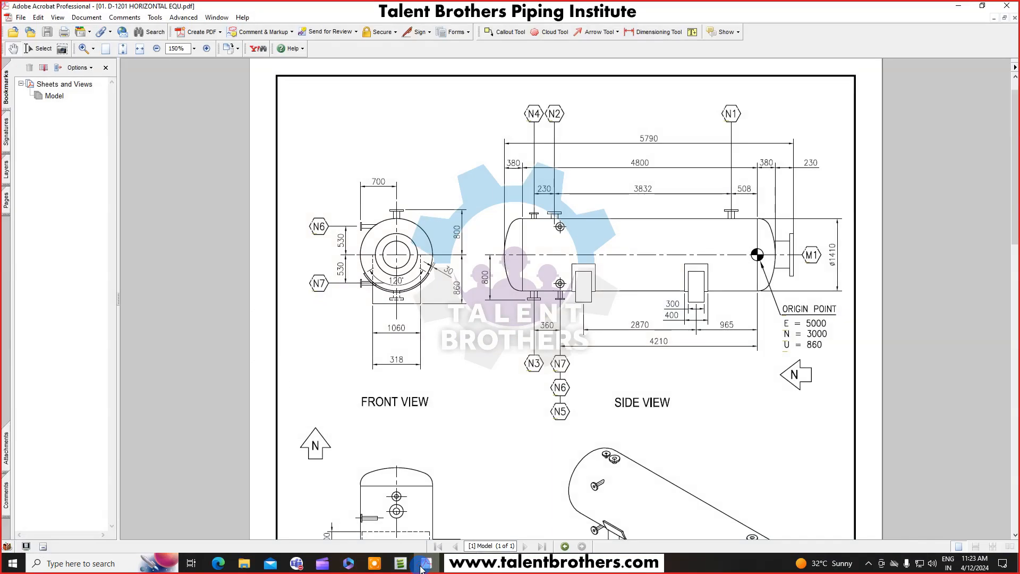
pyautogui.click(421, 567)
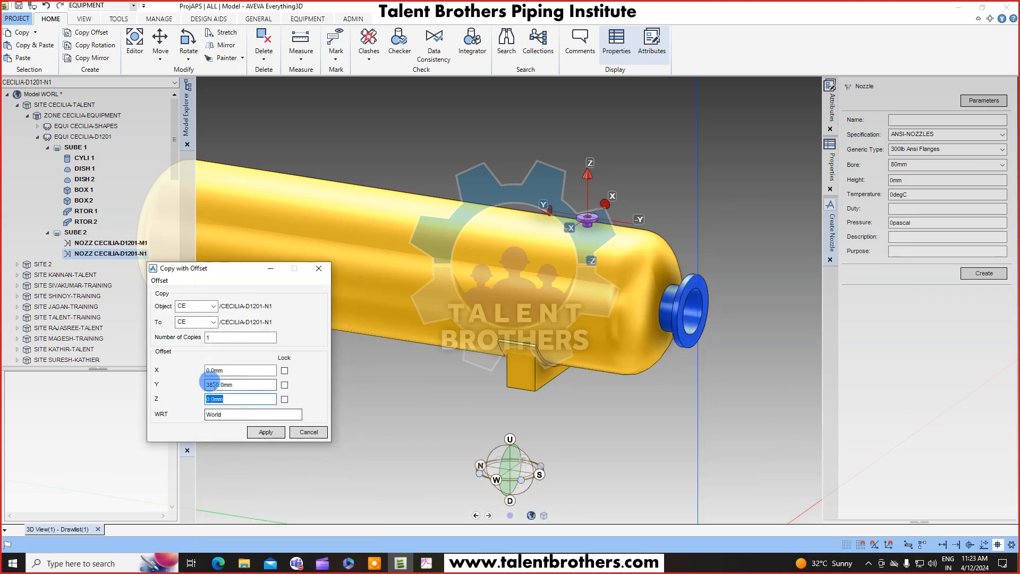
pyautogui.moveTo(212, 384); pyautogui.dragTo(256, 392)
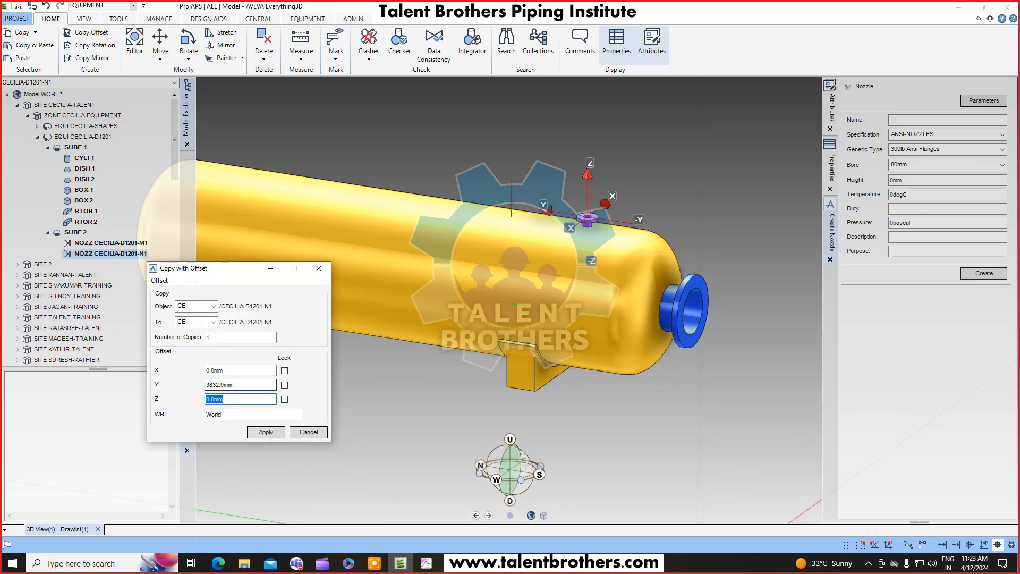
pyautogui.click(260, 431)
pyautogui.click(490, 295)
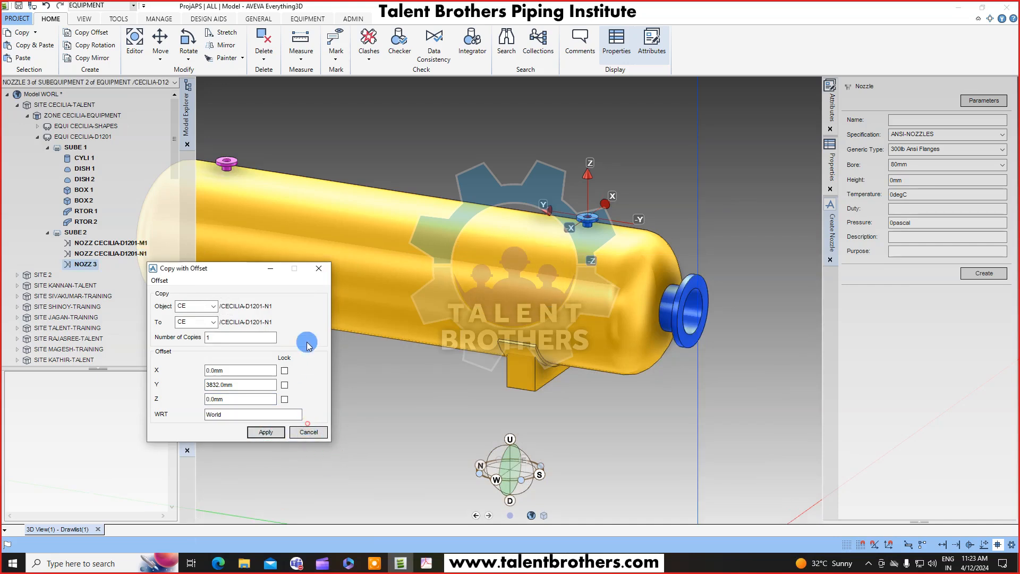
pyautogui.moveTo(306, 210); pyautogui.dragTo(325, 226, button='middle')
pyautogui.click(303, 432)
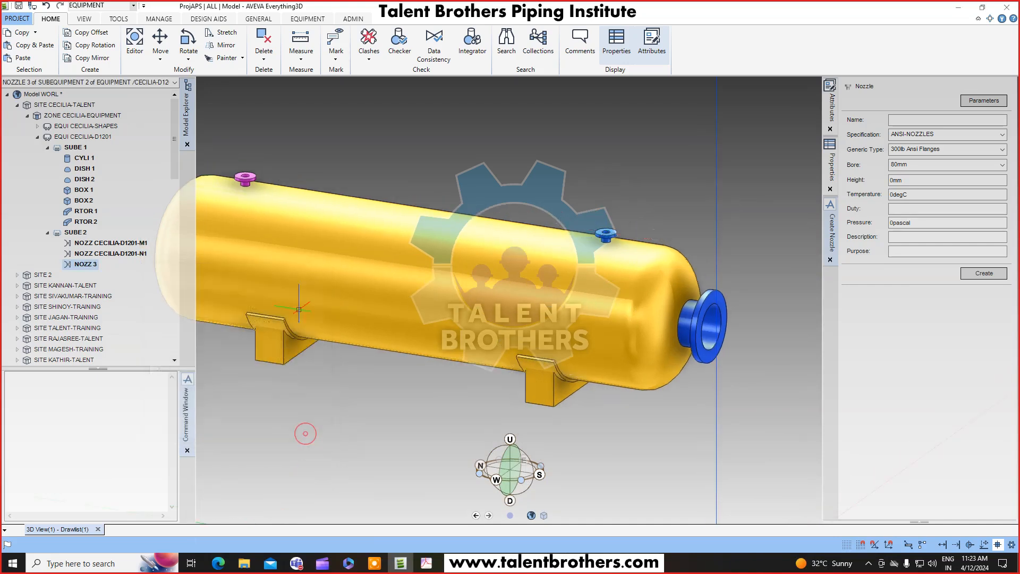
# Rename the copied nozzle as CECILIA-D1201-N2.
pyautogui.moveTo(262, 224); pyautogui.dragTo(407, 274, button='middle')
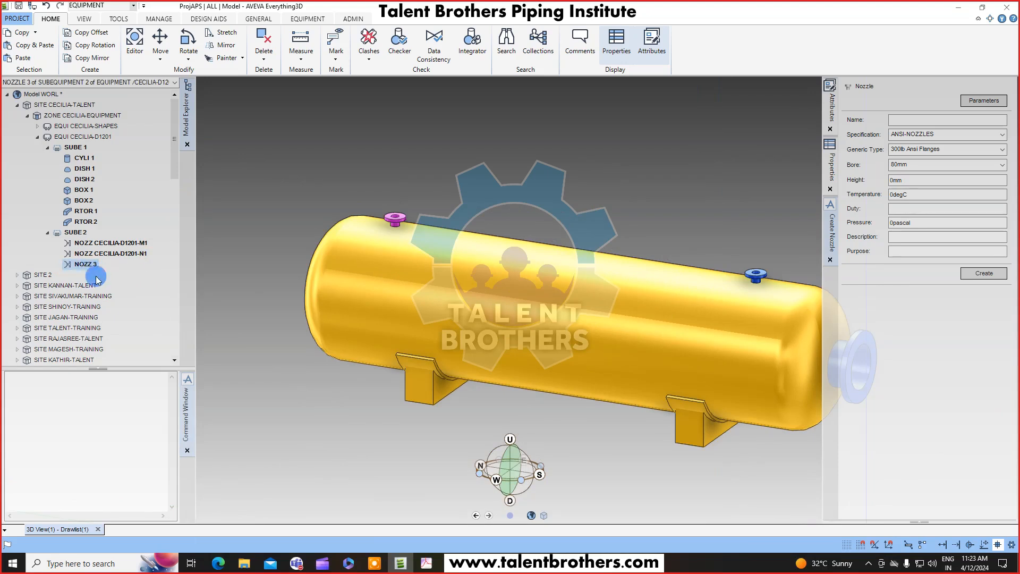
pyautogui.rightClick(82, 265)
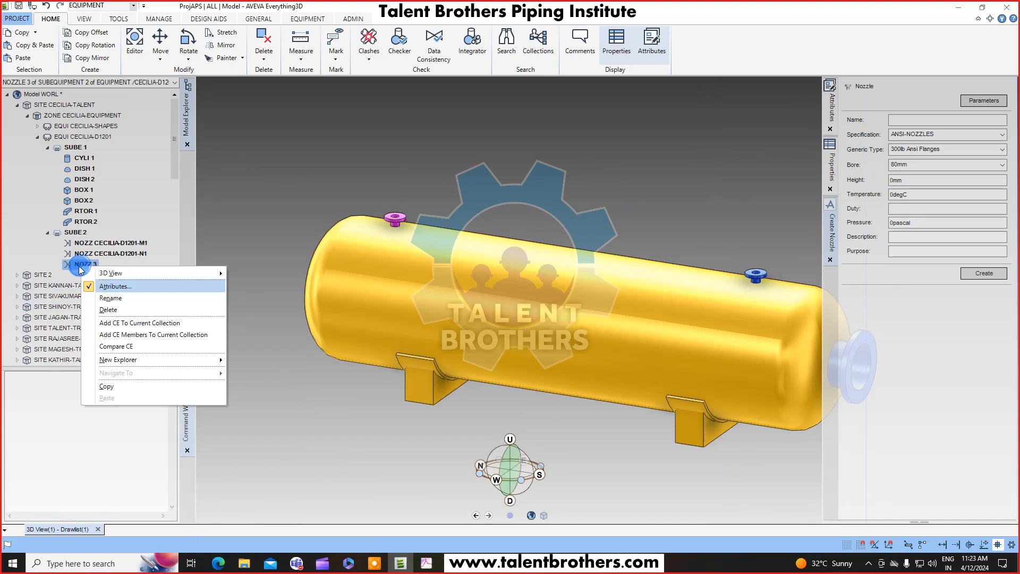
pyautogui.click(106, 293)
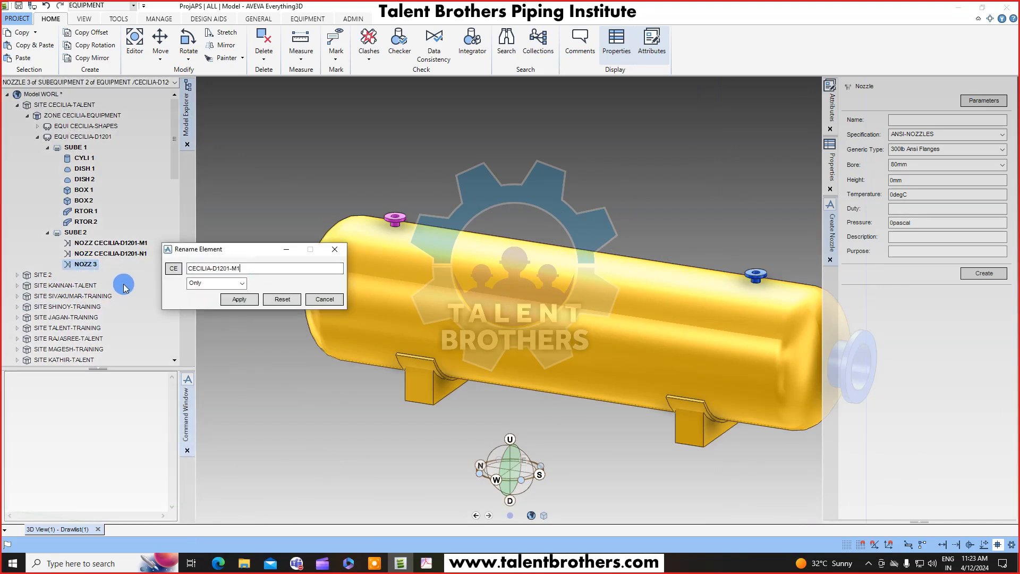
pyautogui.press('Tab')
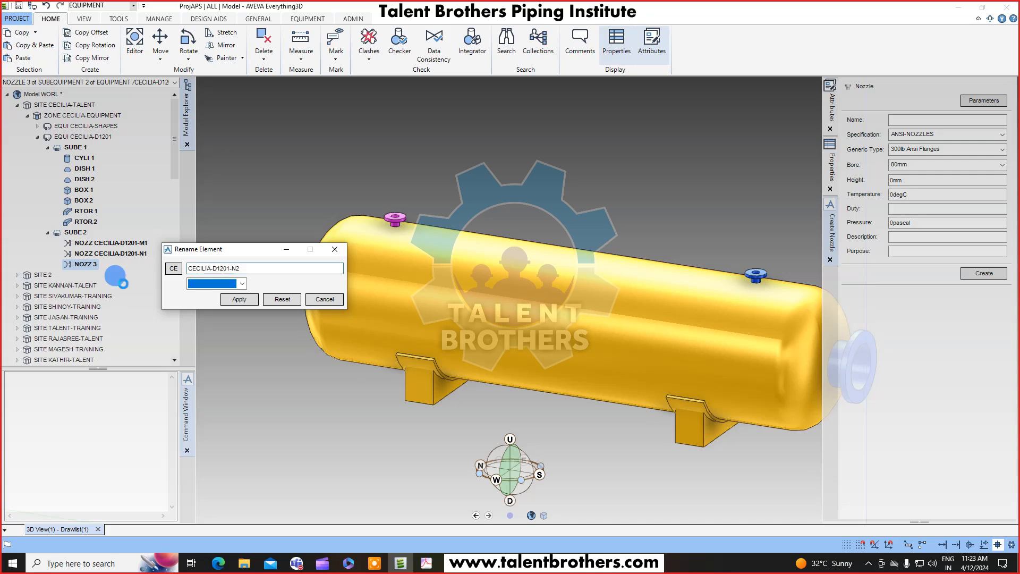
pyautogui.click(232, 299)
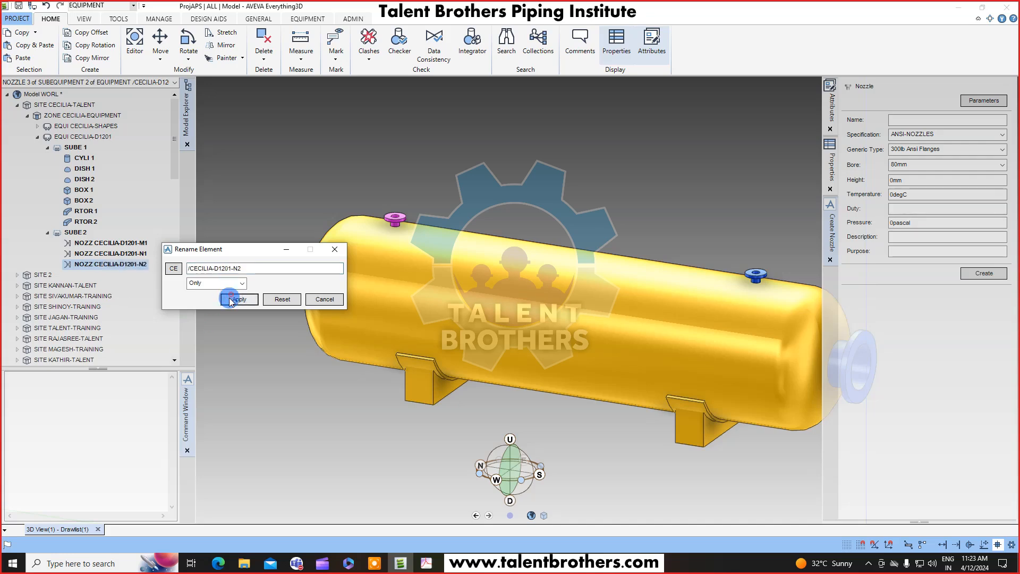
pyautogui.click(324, 299)
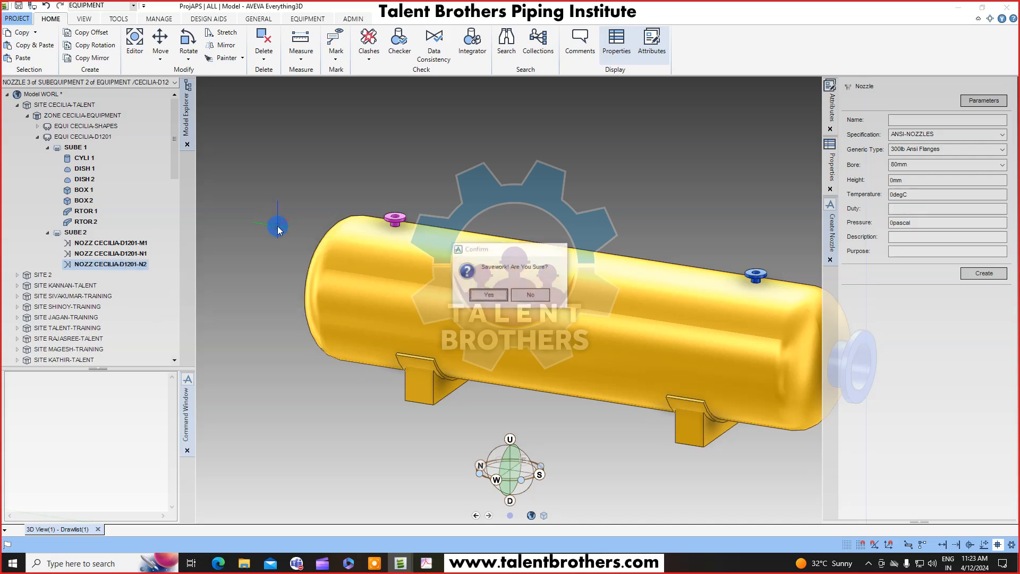
# Copy the N2 nozzle with an offset of 230mm in Y and keep the created copy.
pyautogui.click(431, 563)
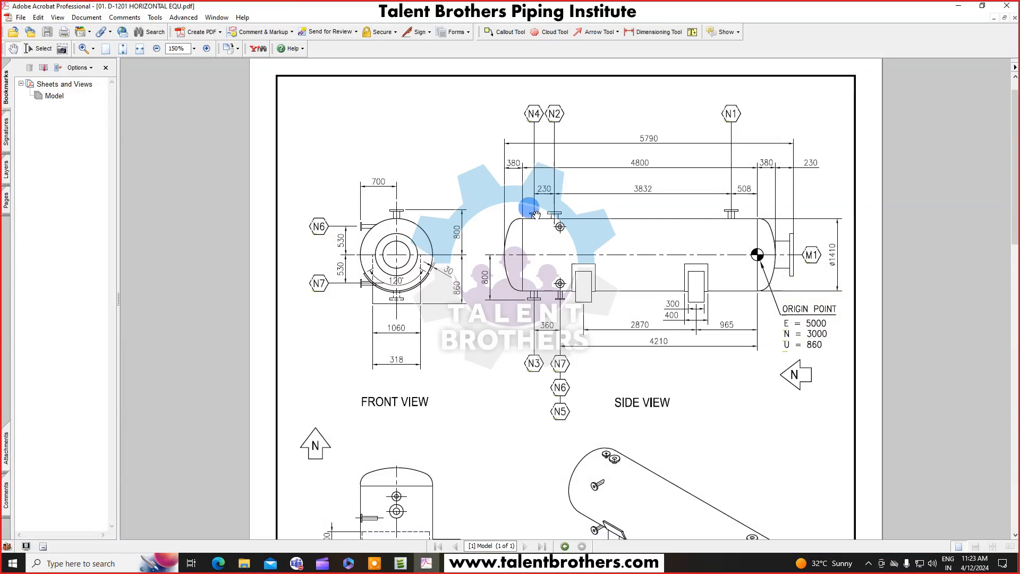
pyautogui.scroll(-3, 696, 412)
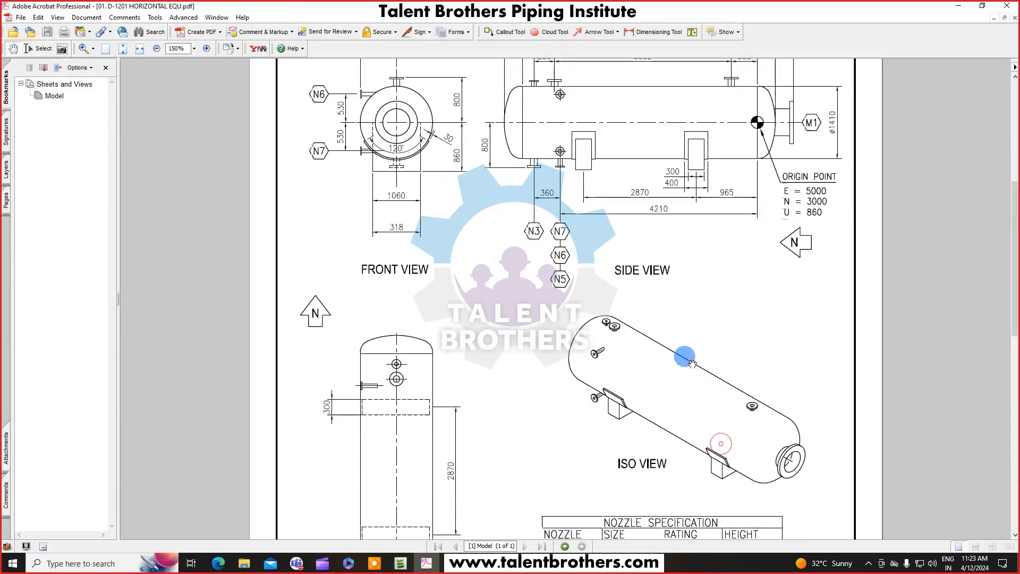
pyautogui.scroll(-3, 723, 365)
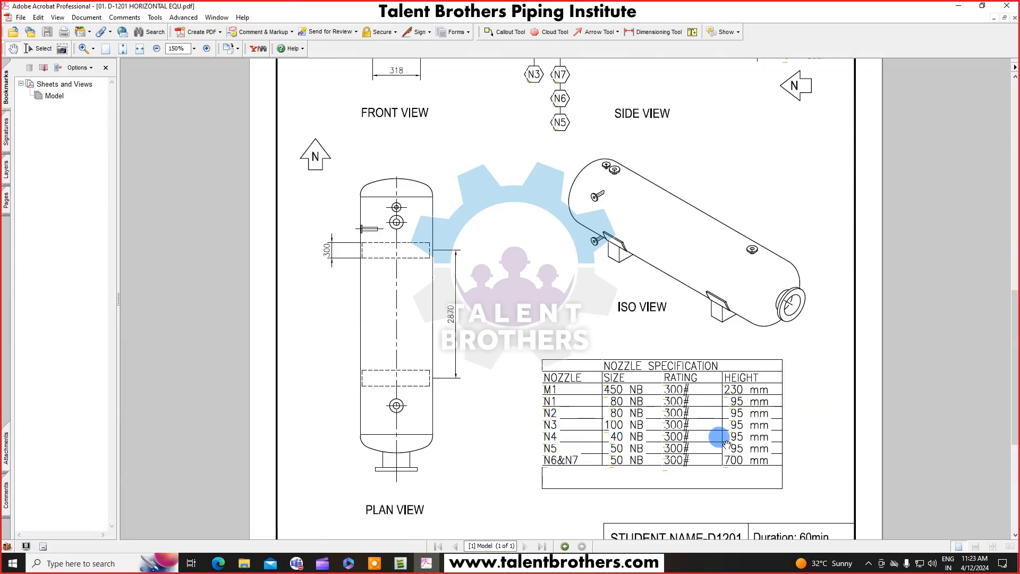
pyautogui.scroll(2, 789, 201)
pyautogui.scroll(3, 850, 287)
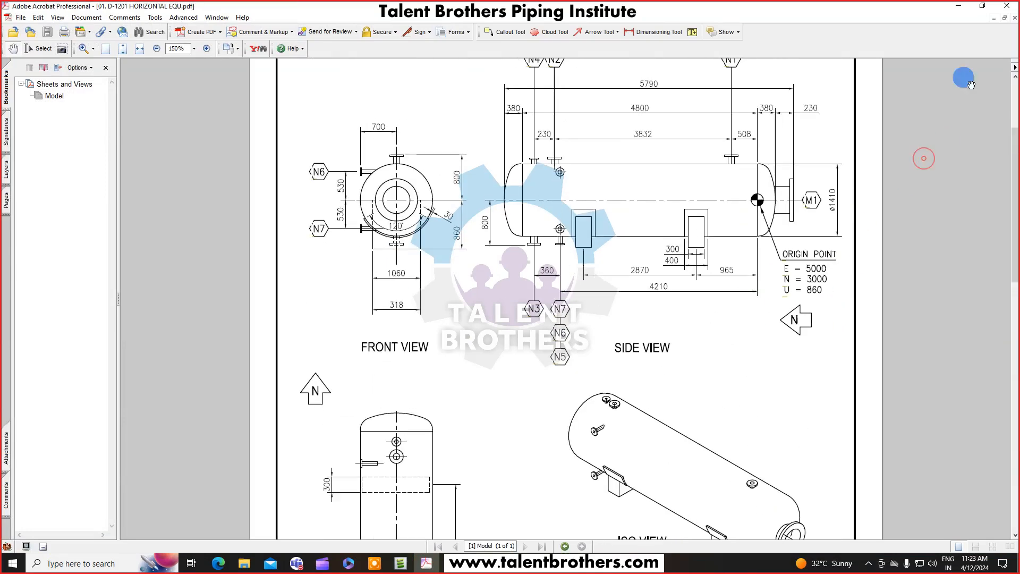
pyautogui.click(959, 6)
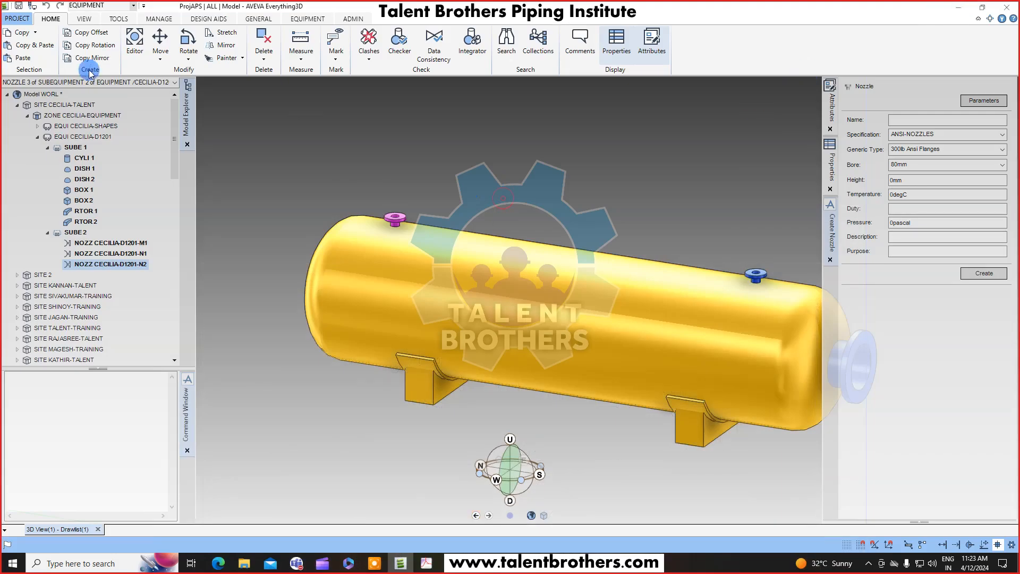
pyautogui.click(89, 32)
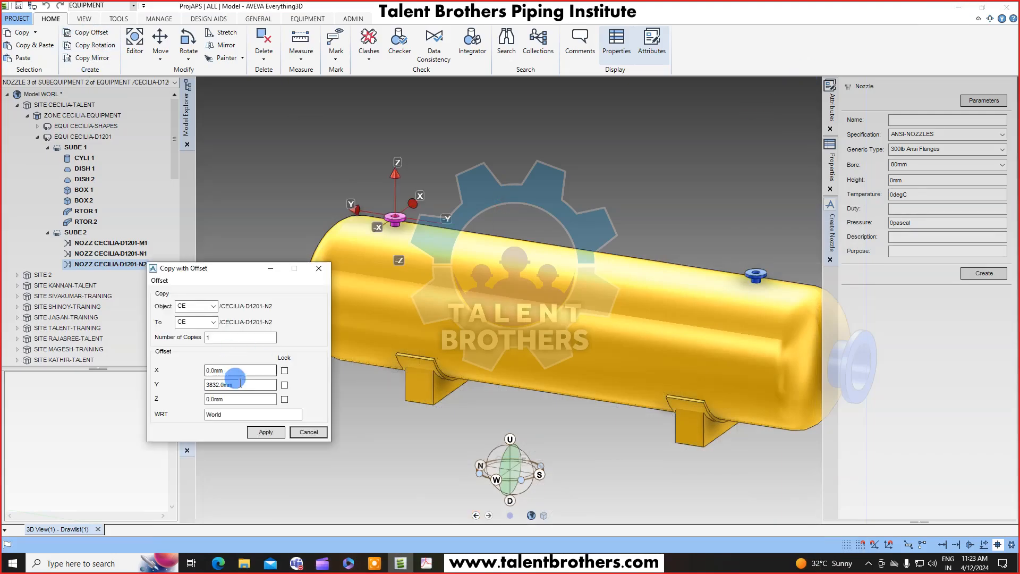
pyautogui.moveTo(248, 383); pyautogui.dragTo(159, 400)
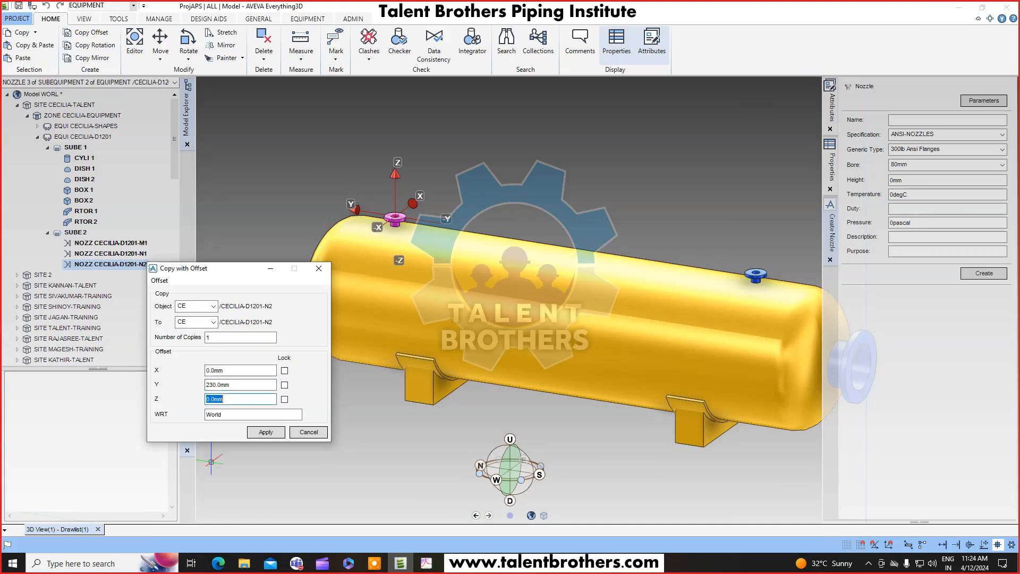
pyautogui.click(264, 432)
pyautogui.click(522, 292)
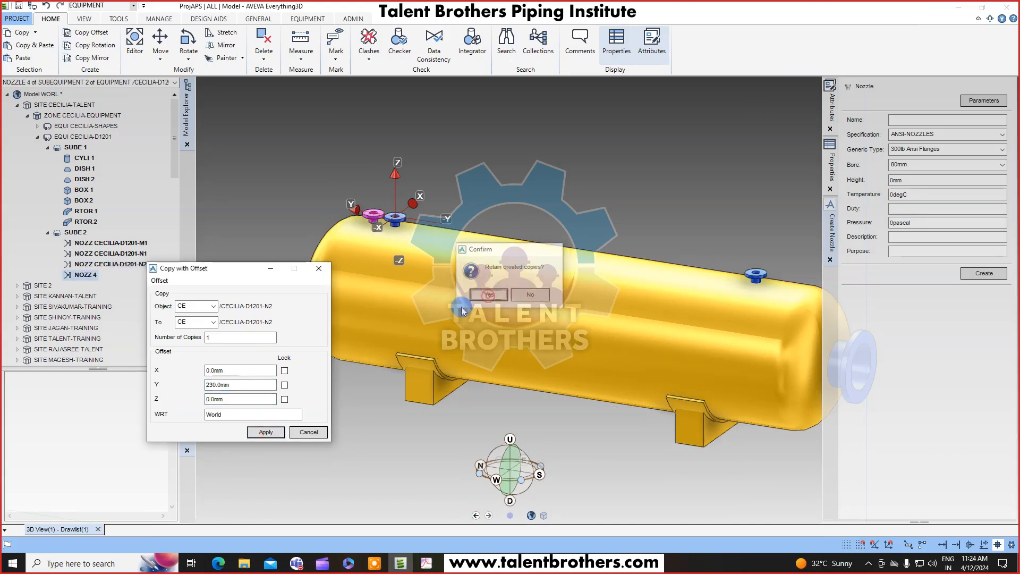
pyautogui.click(318, 430)
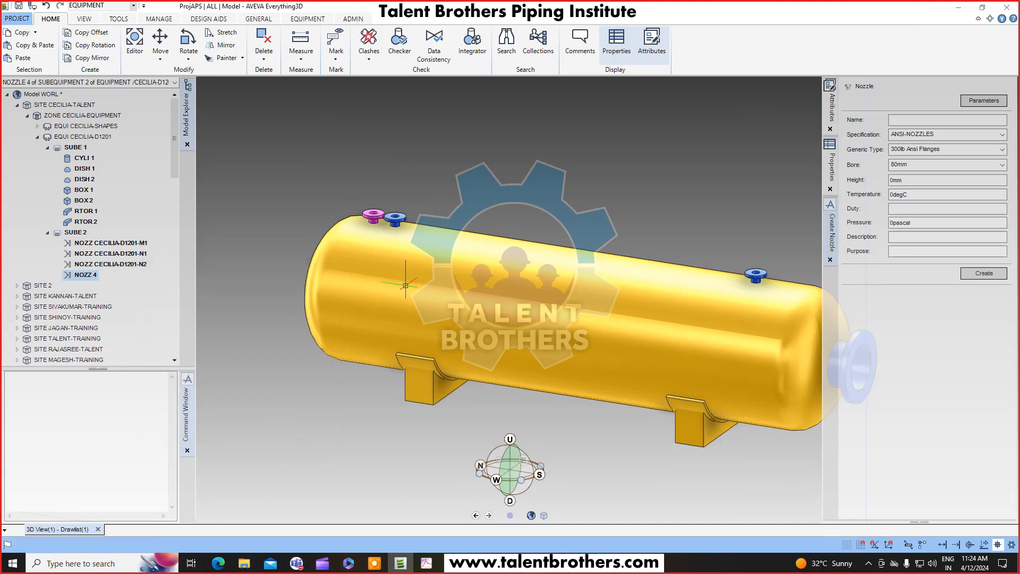
# Modify the fourth nozzle: rename it CECILIA-D1201-N4 and set its bore to 40mm.
pyautogui.scroll(3, 393, 258)
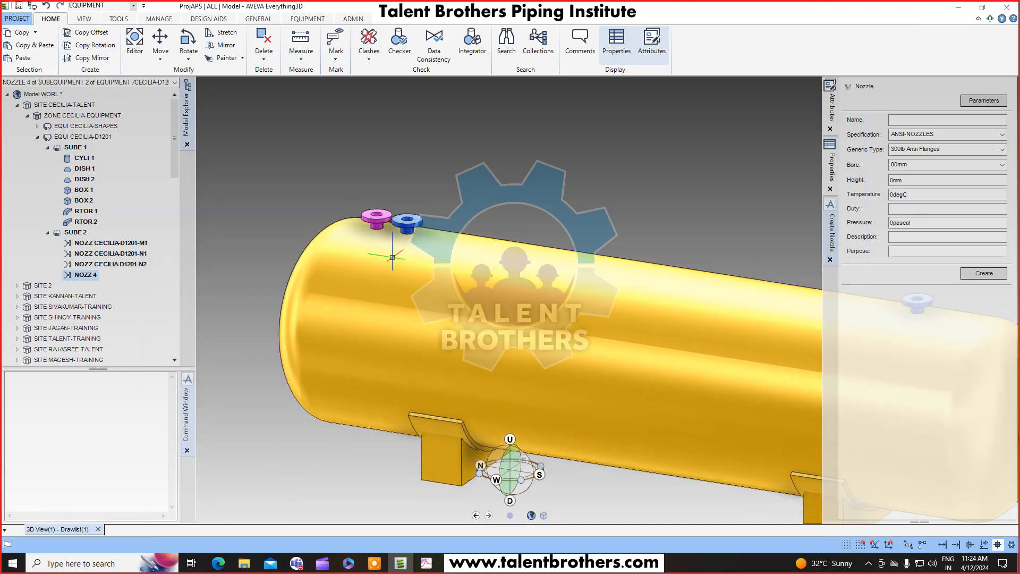
pyautogui.scroll(1, 397, 241)
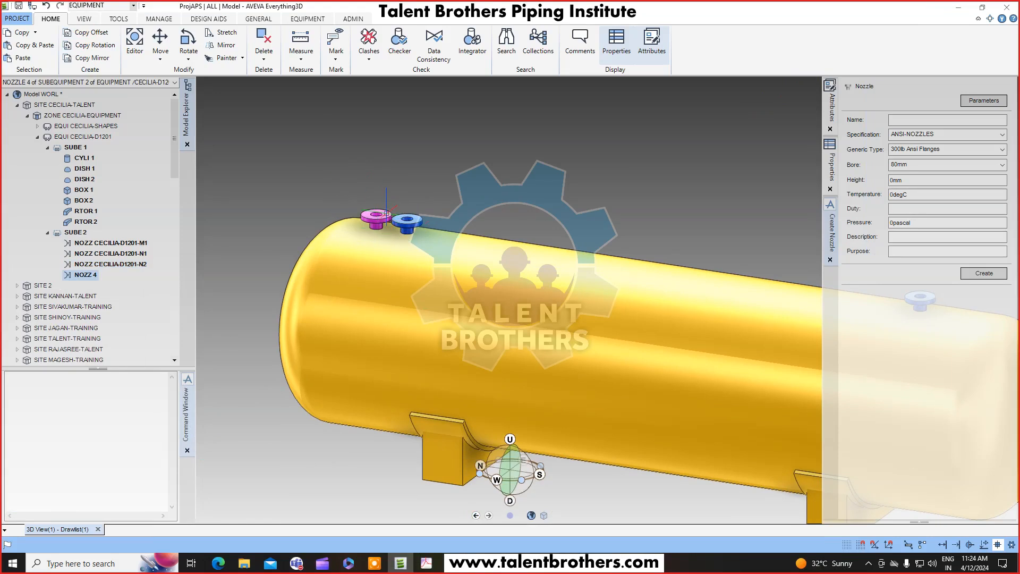
pyautogui.click(307, 18)
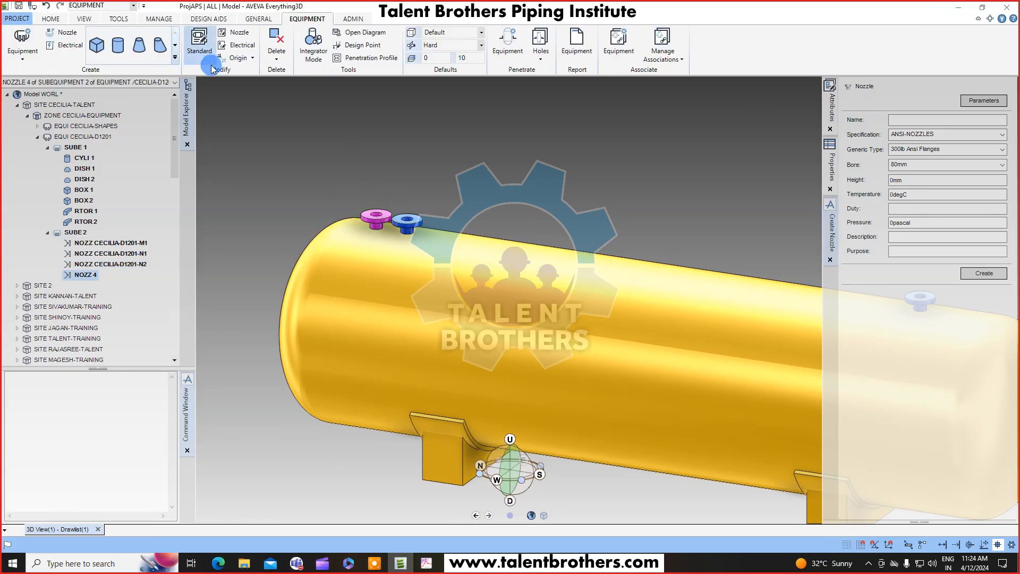
pyautogui.click(235, 32)
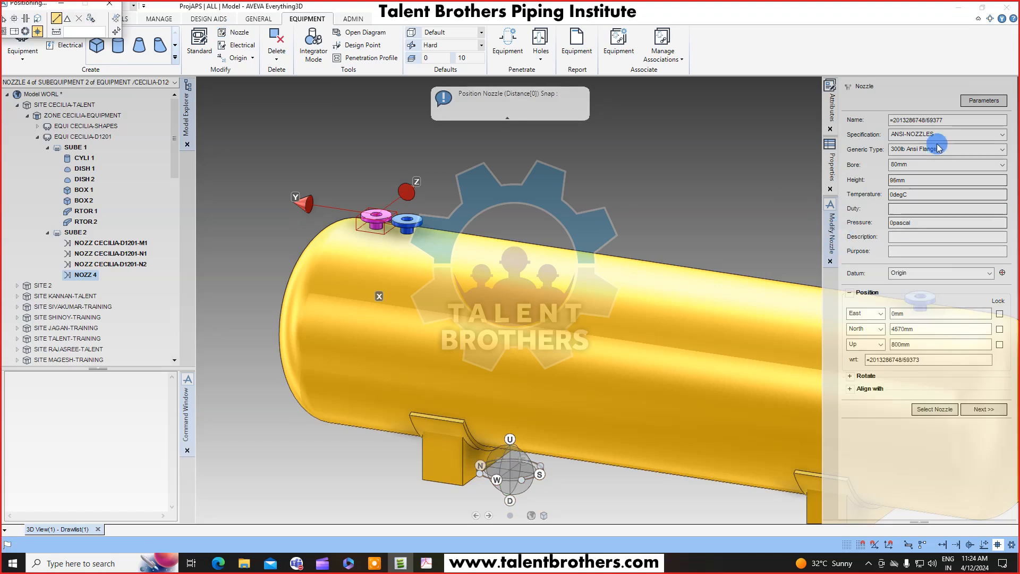
pyautogui.click(965, 118)
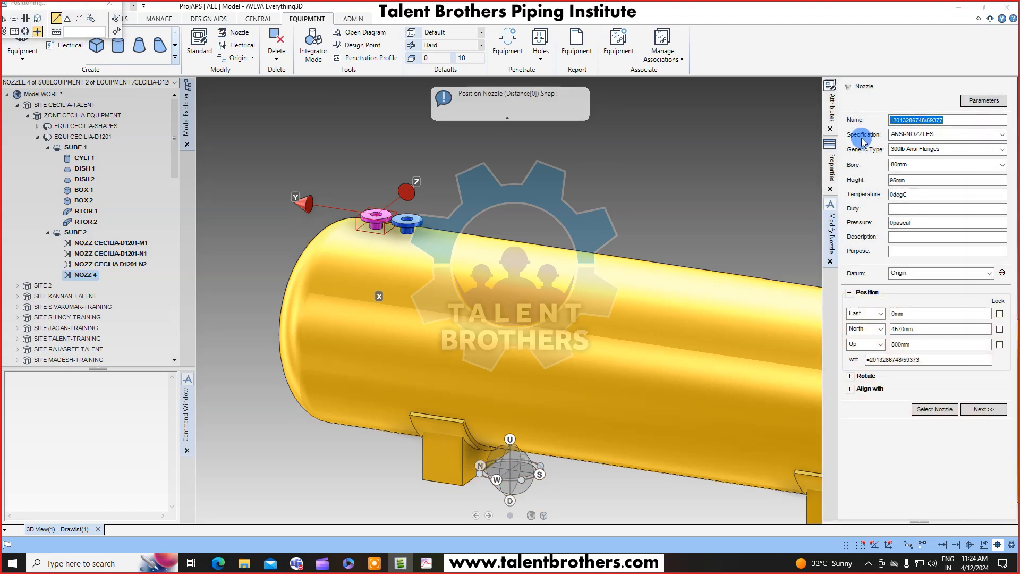
pyautogui.click(935, 117)
pyautogui.moveTo(933, 116); pyautogui.dragTo(961, 122)
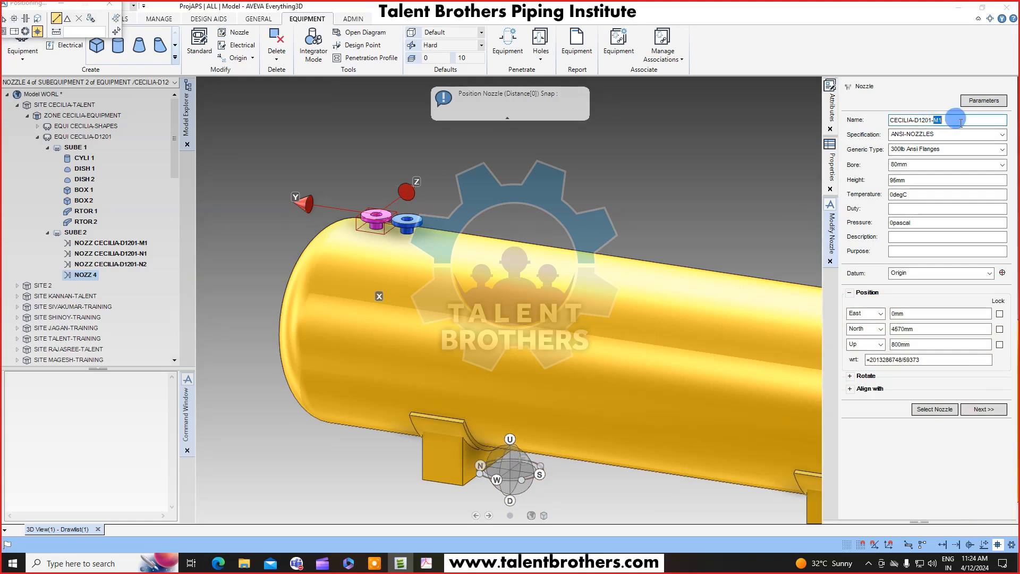
pyautogui.press('Tab')
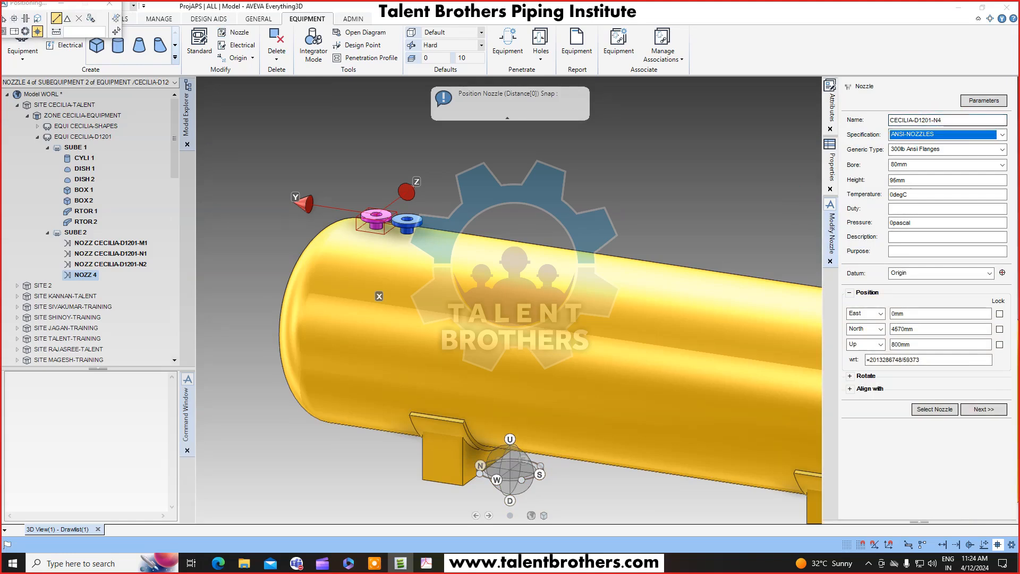
pyautogui.click(919, 179)
pyautogui.click(1001, 164)
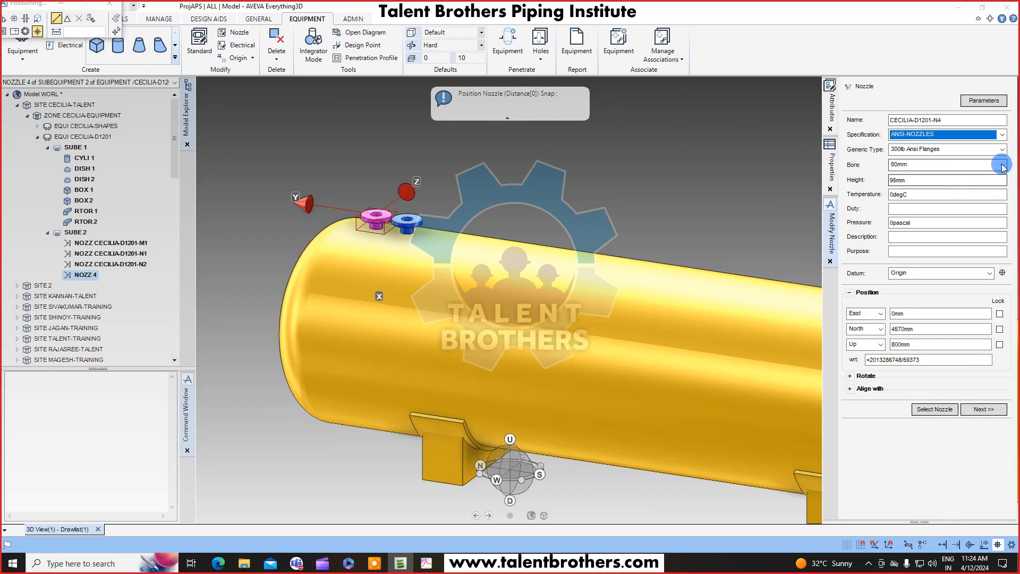
pyautogui.scroll(3, 951, 216)
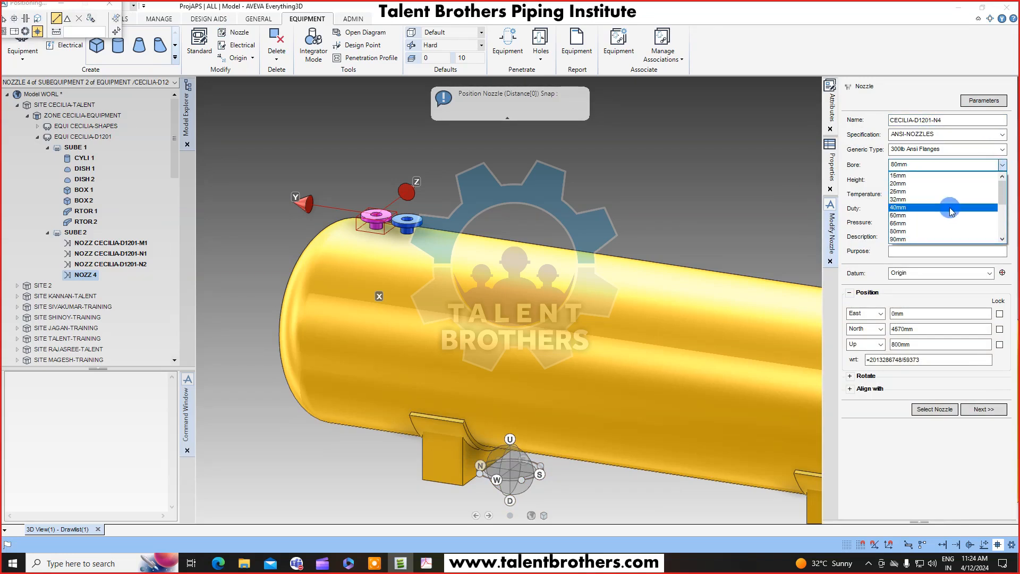
pyautogui.click(950, 207)
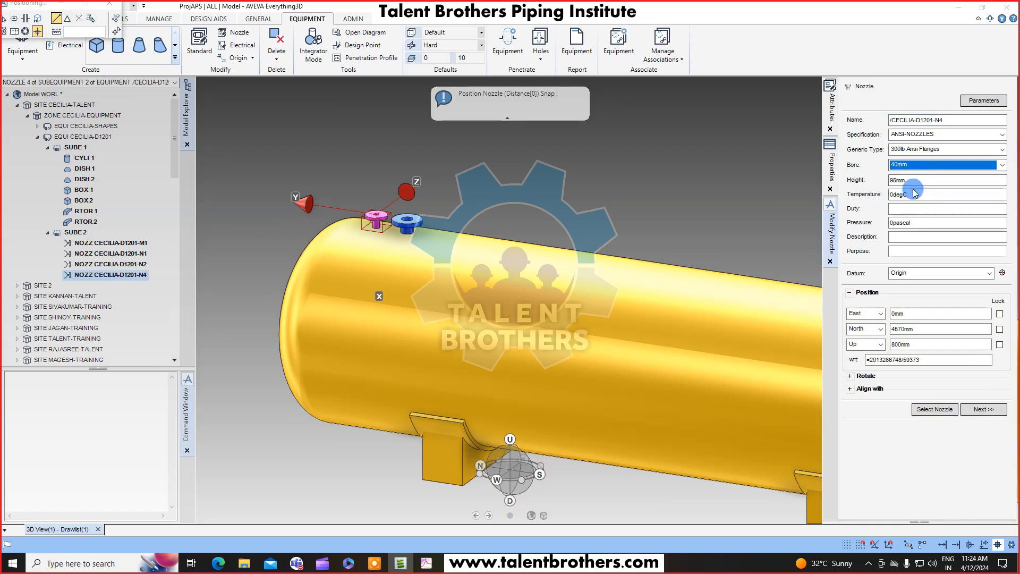
pyautogui.click(984, 410)
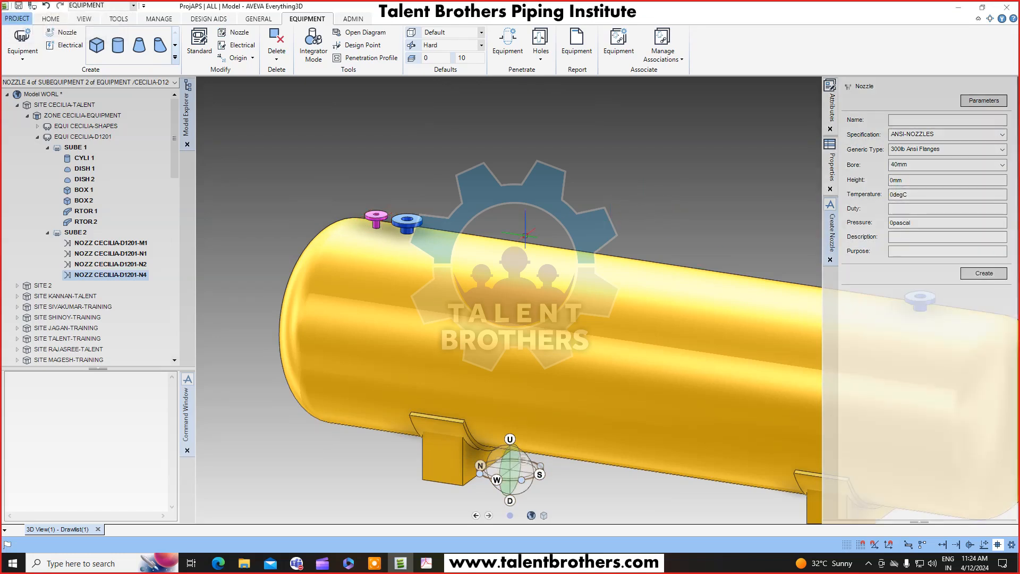
# Review the D-1201 drawing's side view and nozzle specification table for the remaining nozzles.
pyautogui.scroll(-3, 525, 236)
pyautogui.moveTo(478, 255); pyautogui.dragTo(526, 246, button='middle')
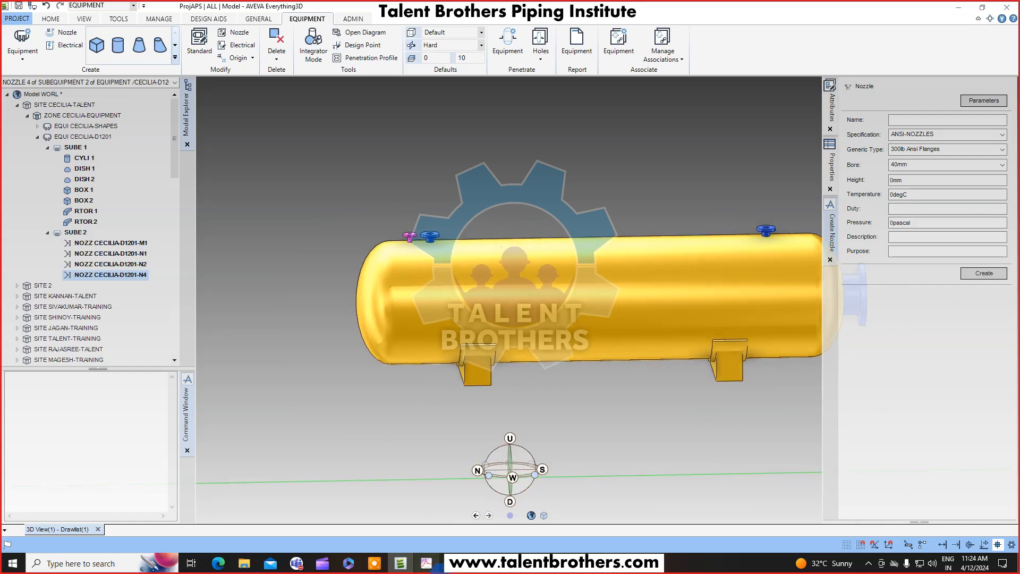
pyautogui.click(435, 559)
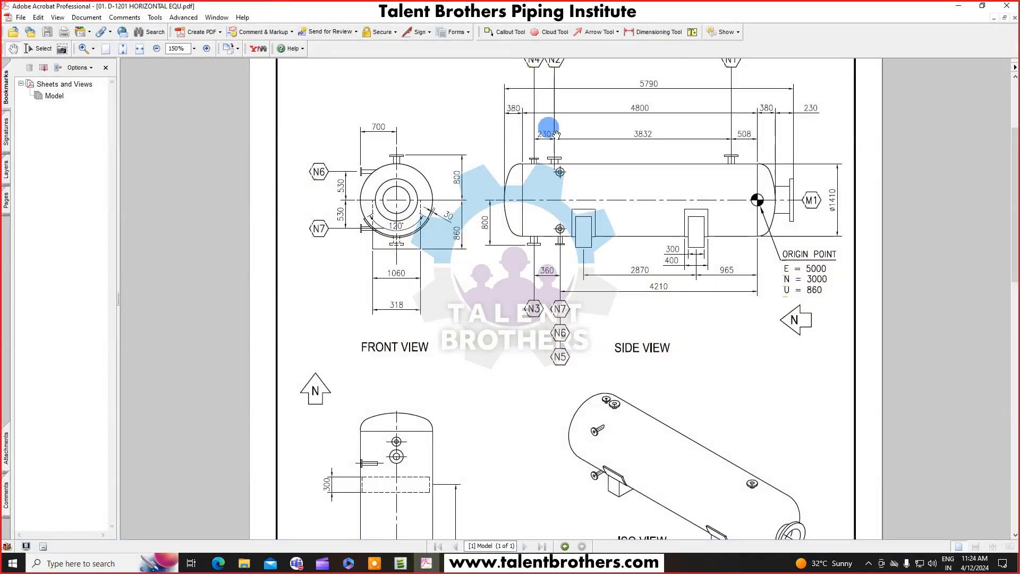
pyautogui.scroll(1, 550, 125)
pyautogui.scroll(-1, 553, 121)
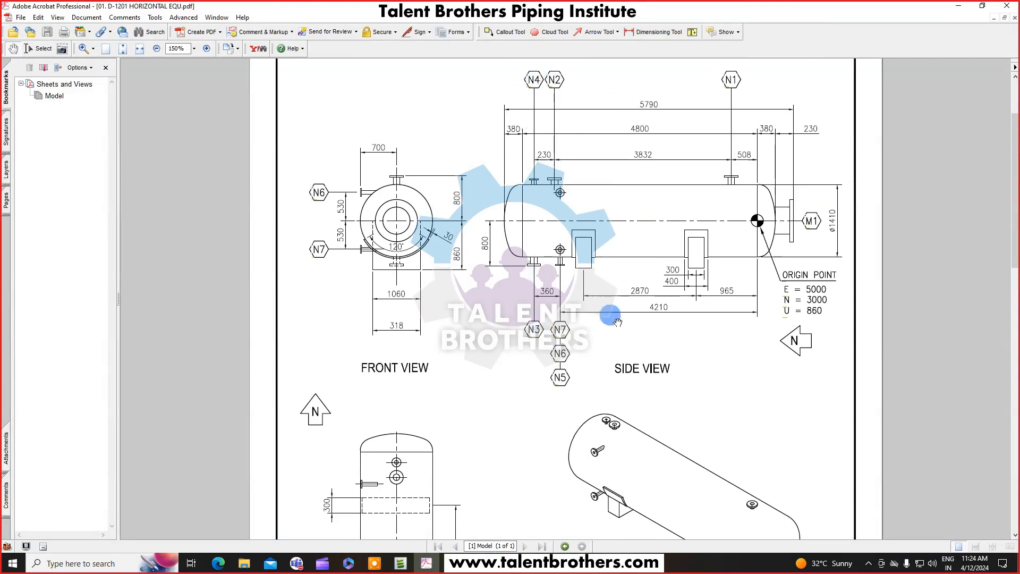
pyautogui.scroll(-5, 609, 314)
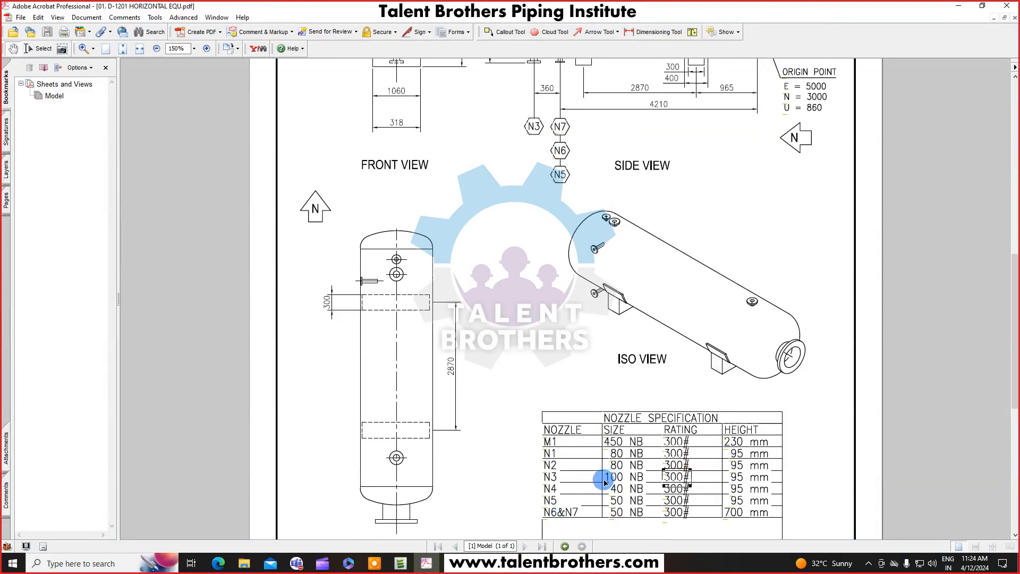
pyautogui.click(719, 484)
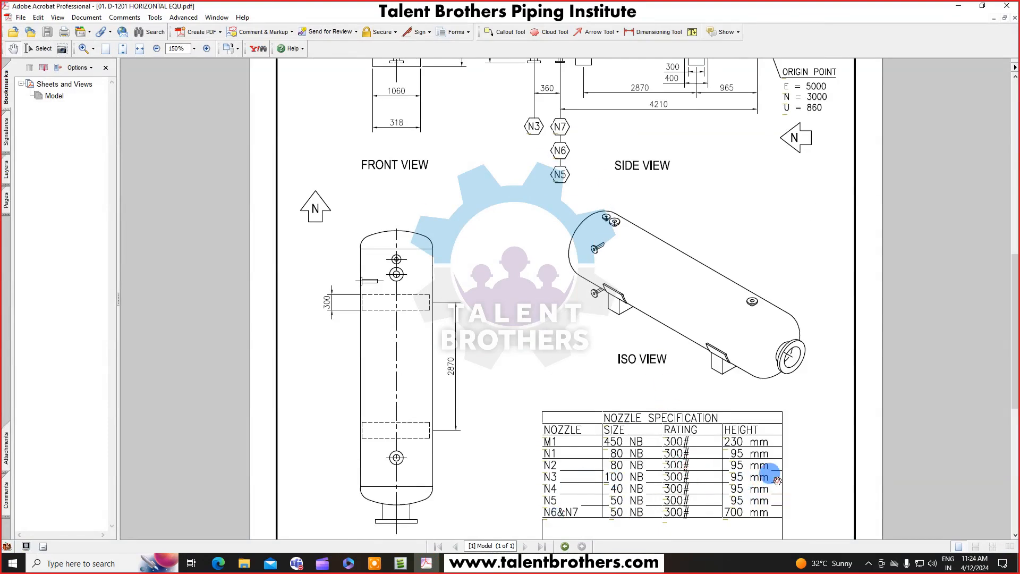
pyautogui.click(958, 6)
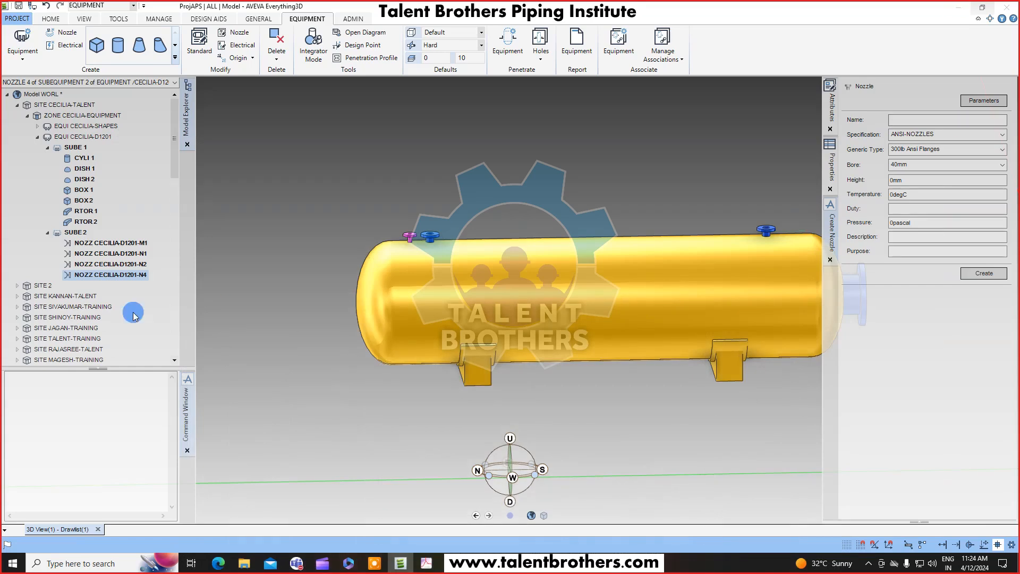
# Start Copy Rotation on the N4 nozzle and set the rotation axis from a design point on the shell.
pyautogui.click(128, 275)
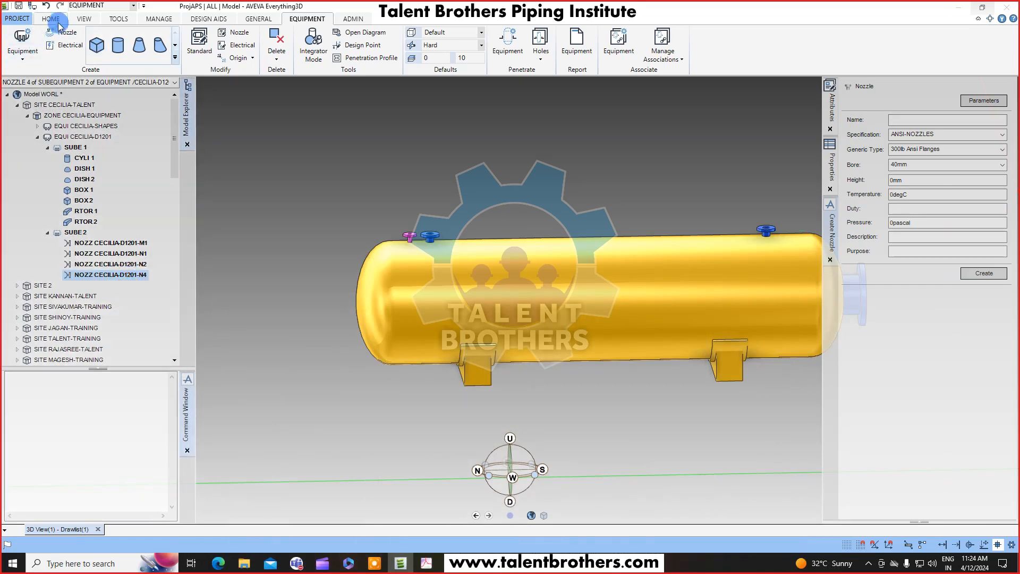
pyautogui.click(51, 18)
pyautogui.moveTo(518, 255); pyautogui.dragTo(443, 269, button='middle')
pyautogui.scroll(4, 458, 271)
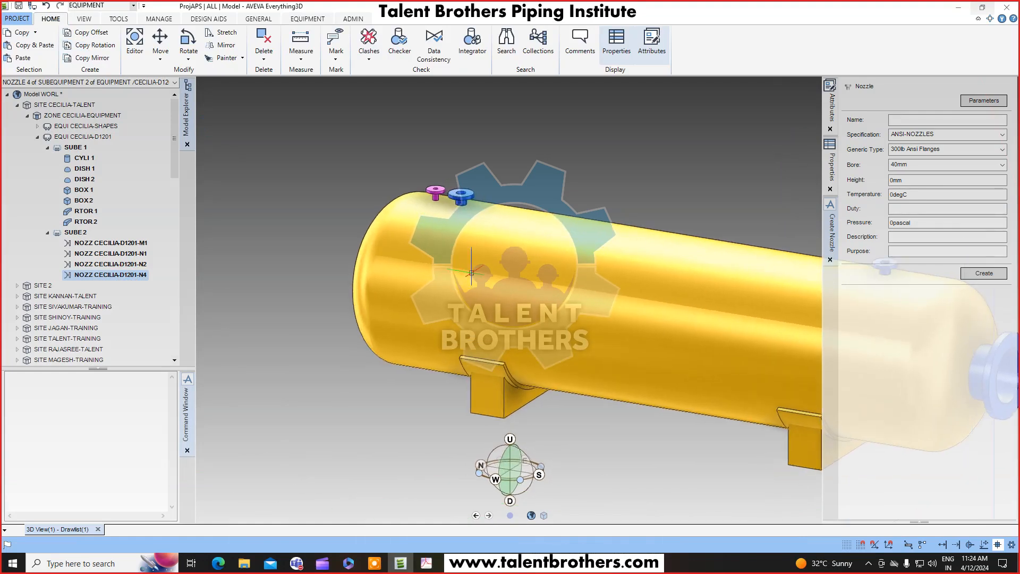
pyautogui.moveTo(508, 298); pyautogui.dragTo(505, 300, button='middle')
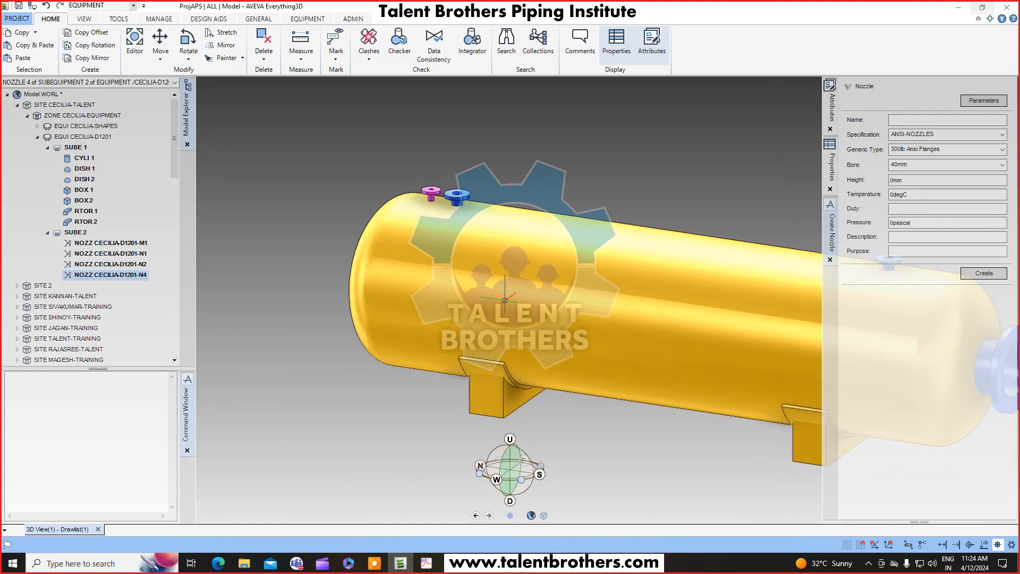
pyautogui.click(101, 51)
pyautogui.moveTo(217, 262); pyautogui.dragTo(217, 141)
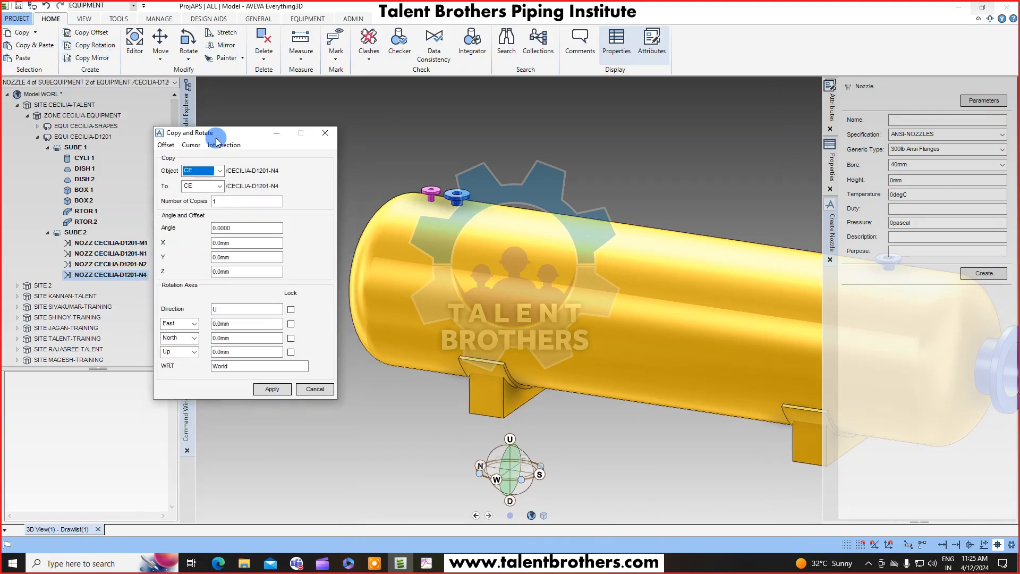
pyautogui.click(169, 145)
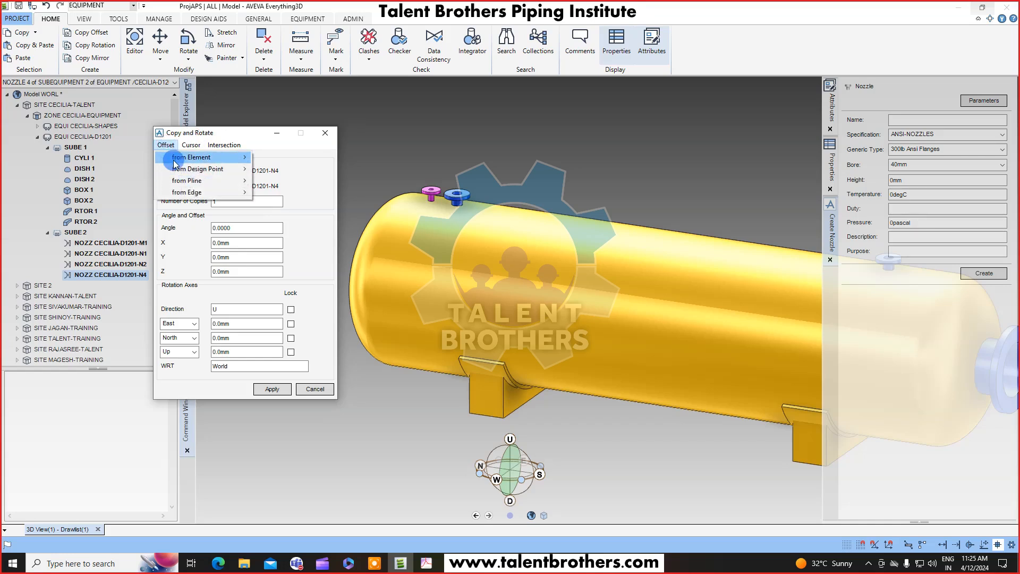
pyautogui.click(173, 146)
pyautogui.click(173, 146)
pyautogui.click(173, 146)
pyautogui.click(173, 147)
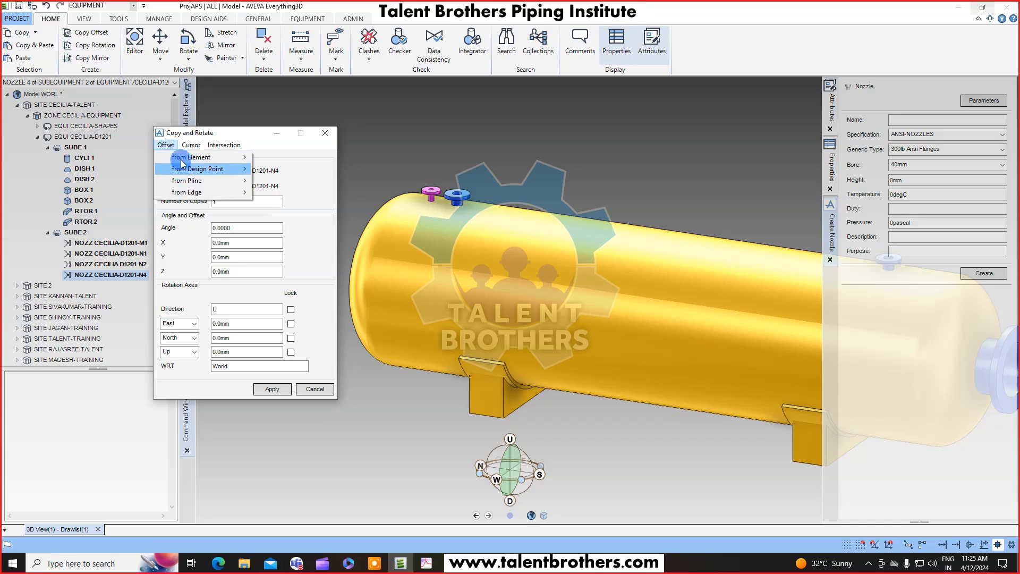
pyautogui.moveTo(189, 145)
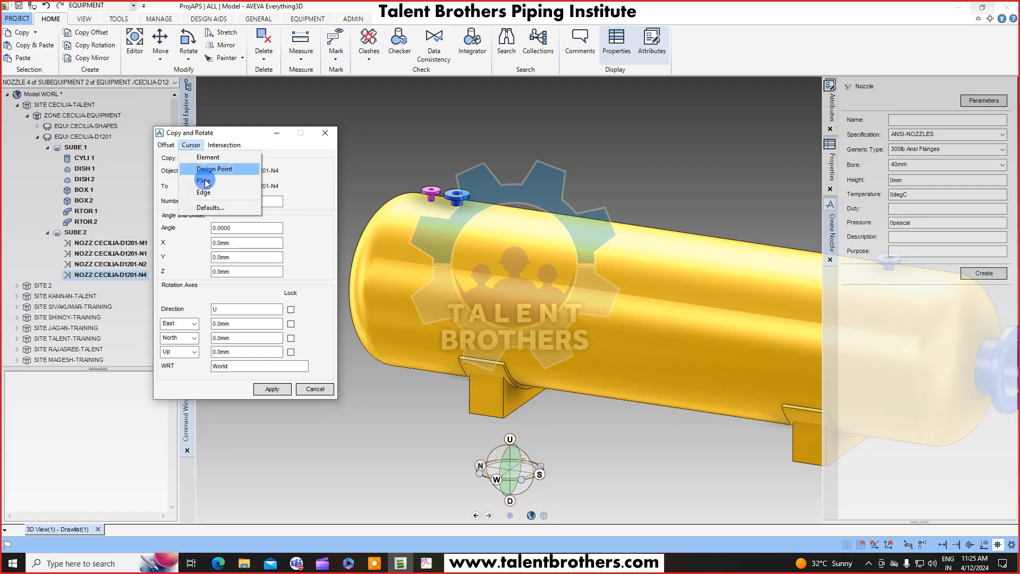
pyautogui.click(211, 169)
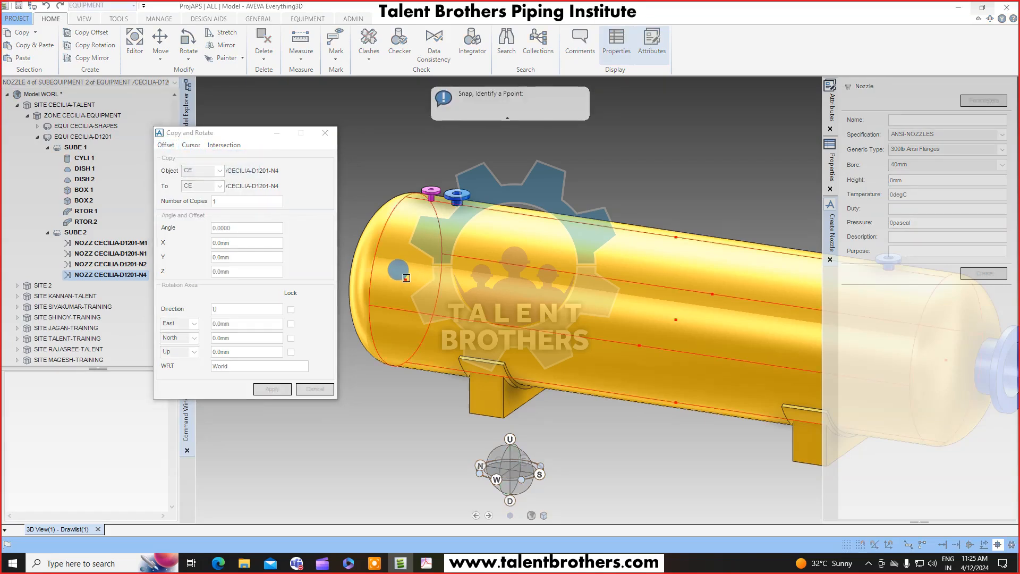
pyautogui.click(406, 277)
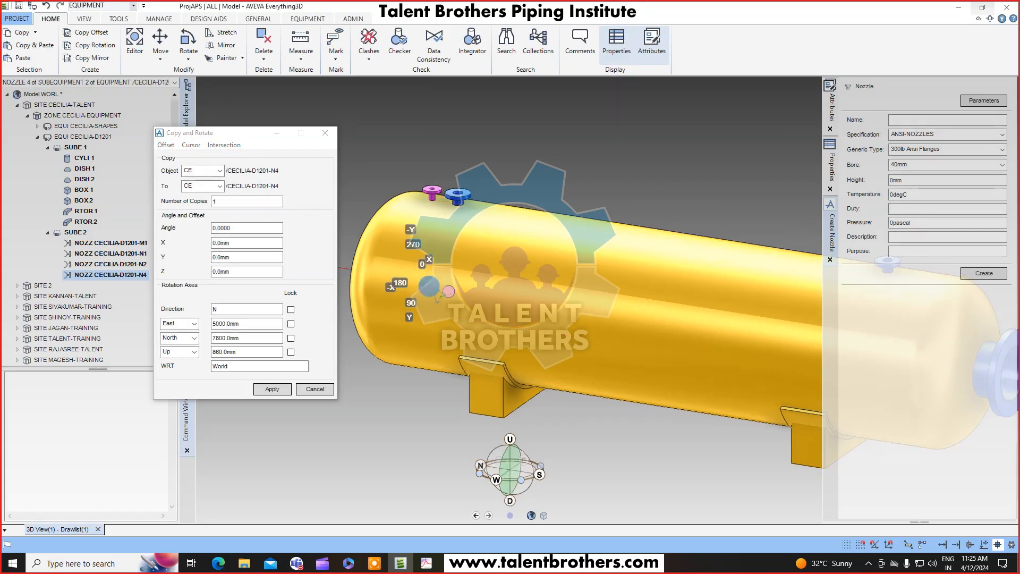
# Copy the N4 nozzle with a rotation angle of 180 about the North axis and close the dialog.
pyautogui.moveTo(437, 298)
pyautogui.mouseDown(button='middle')
pyautogui.moveTo(403, 289)
pyautogui.moveTo(566, 276)
pyautogui.mouseUp(button='middle')
pyautogui.press('F8')
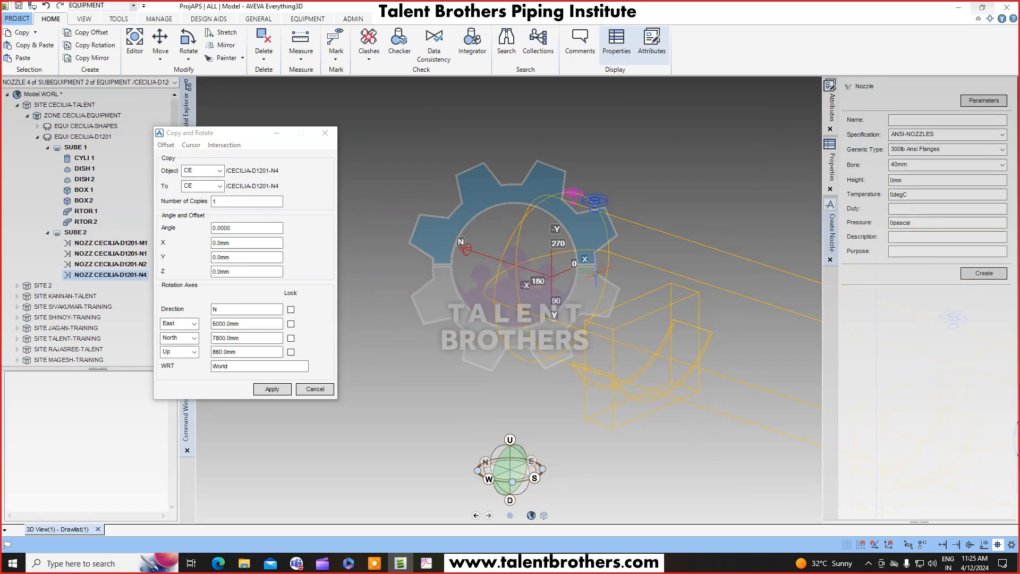
pyautogui.scroll(2, 564, 276)
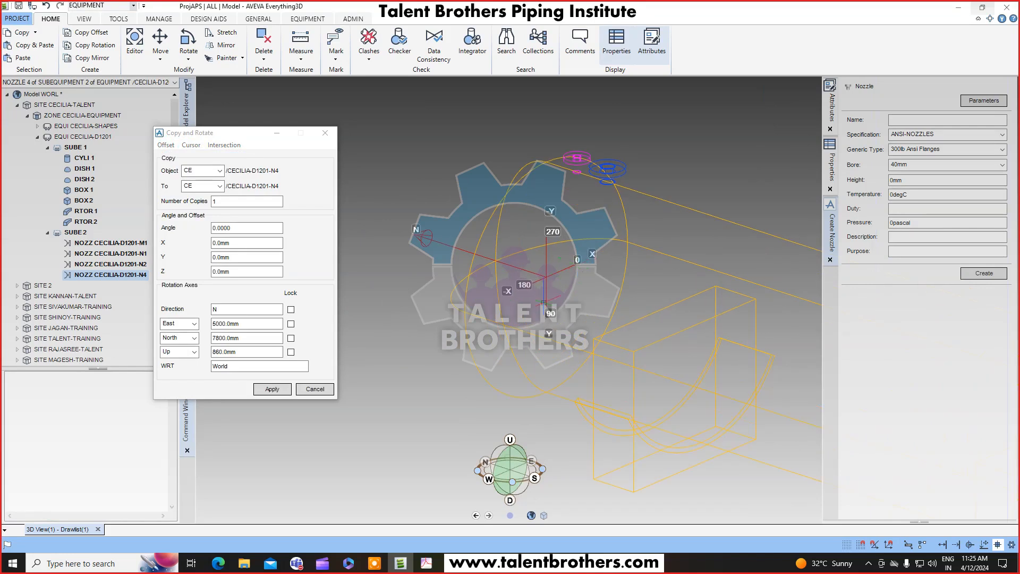
pyautogui.press('F8')
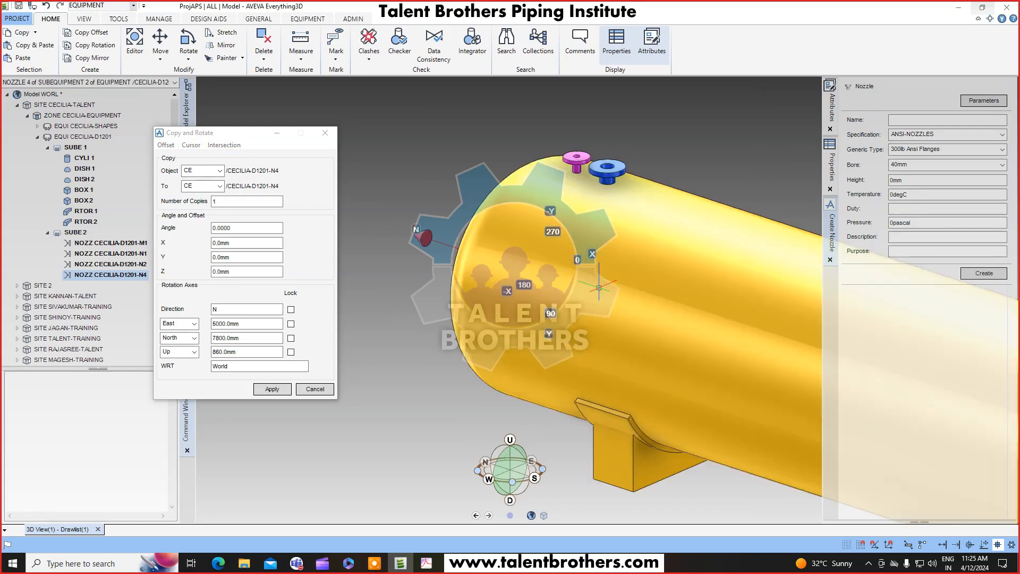
pyautogui.click(247, 227)
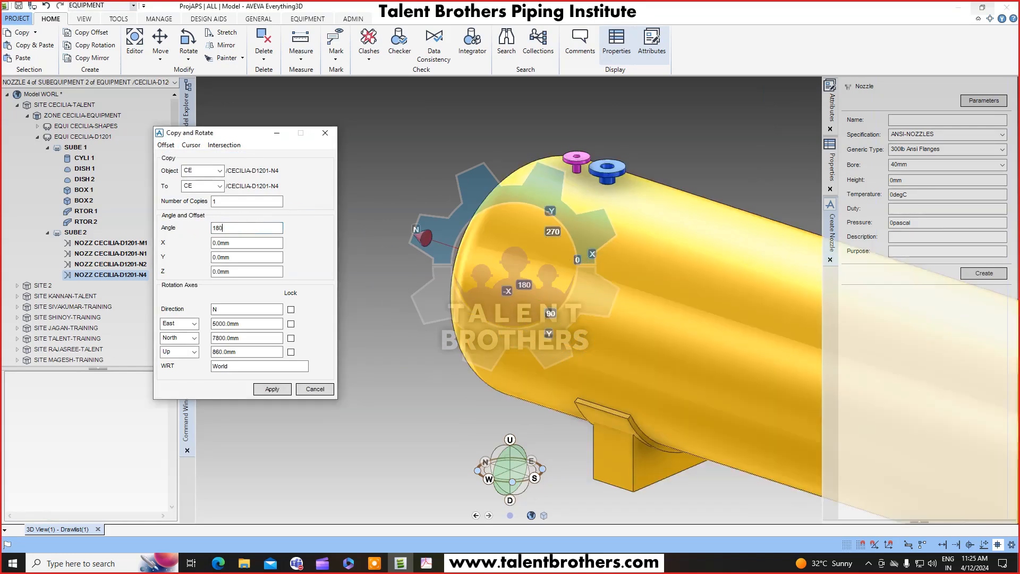
pyautogui.scroll(-2, 591, 325)
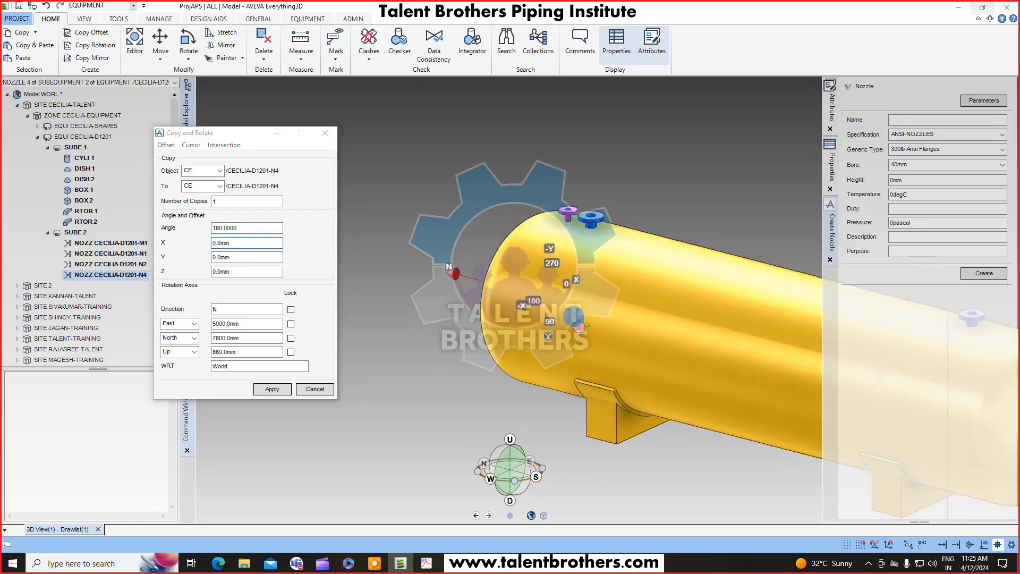
pyautogui.moveTo(588, 324); pyautogui.dragTo(613, 296, button='middle')
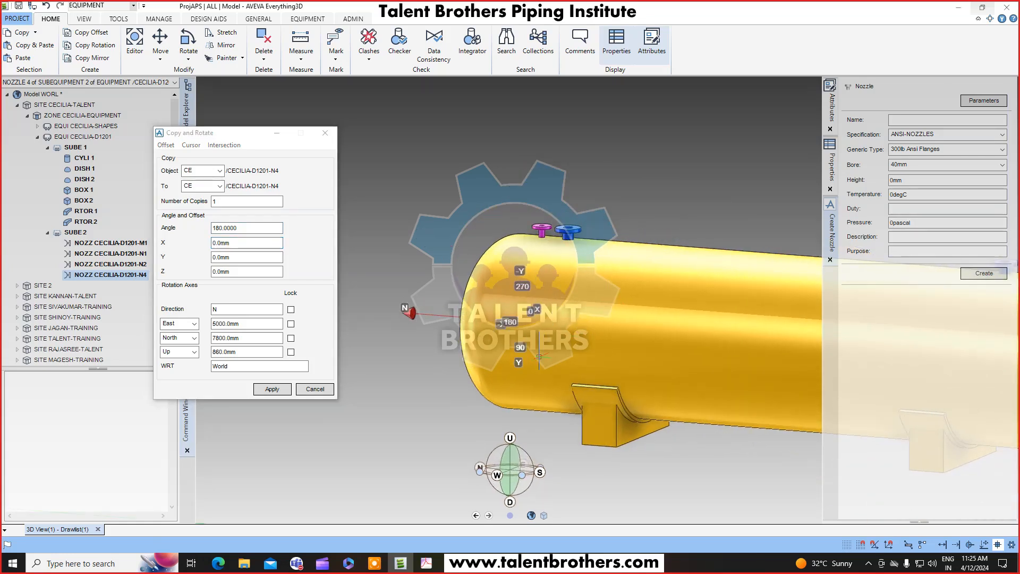
pyautogui.click(272, 389)
pyautogui.click(488, 299)
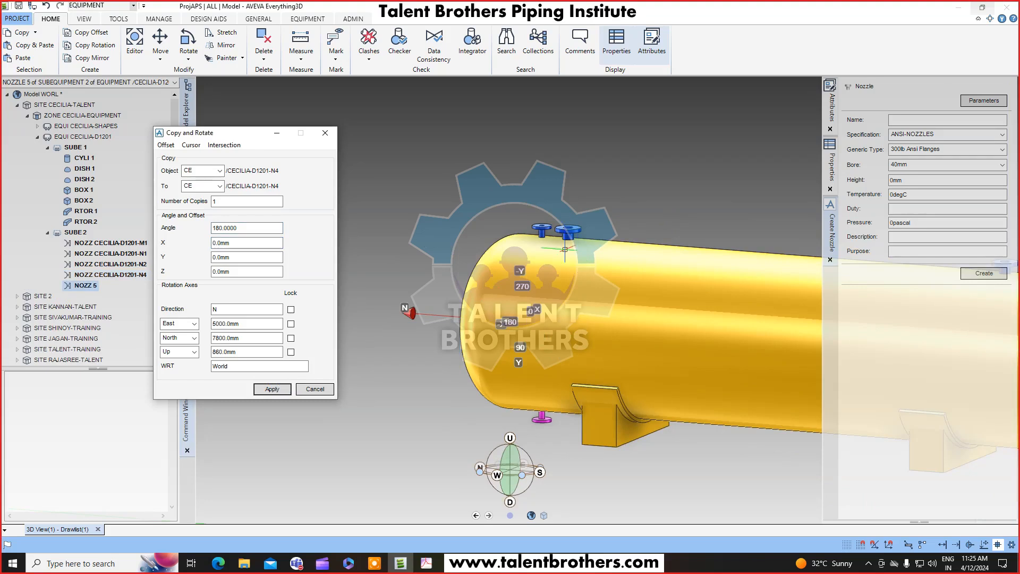
pyautogui.click(315, 388)
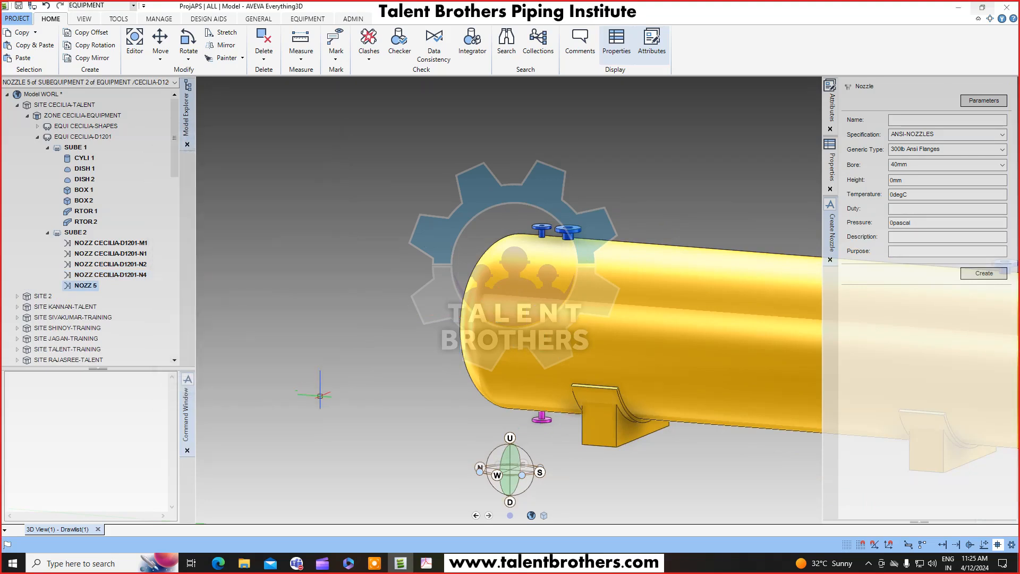
pyautogui.rightClick(95, 287)
pyautogui.click(125, 316)
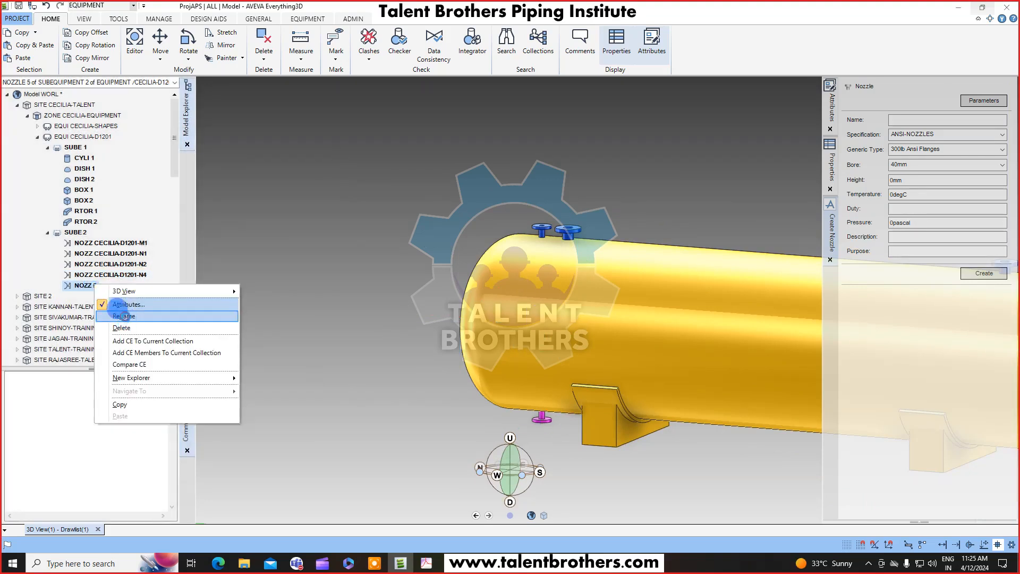
pyautogui.click(324, 301)
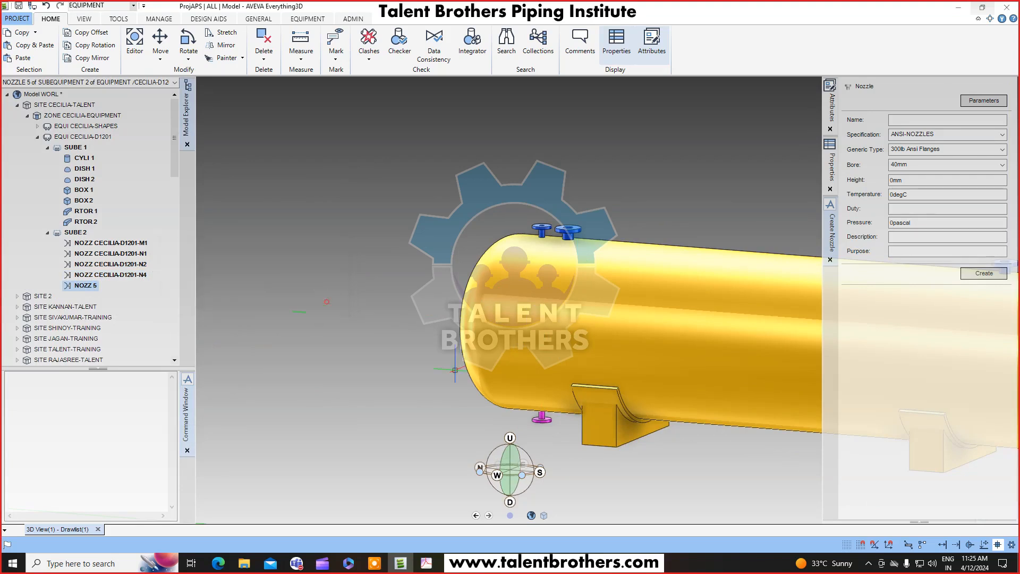
pyautogui.click(82, 307)
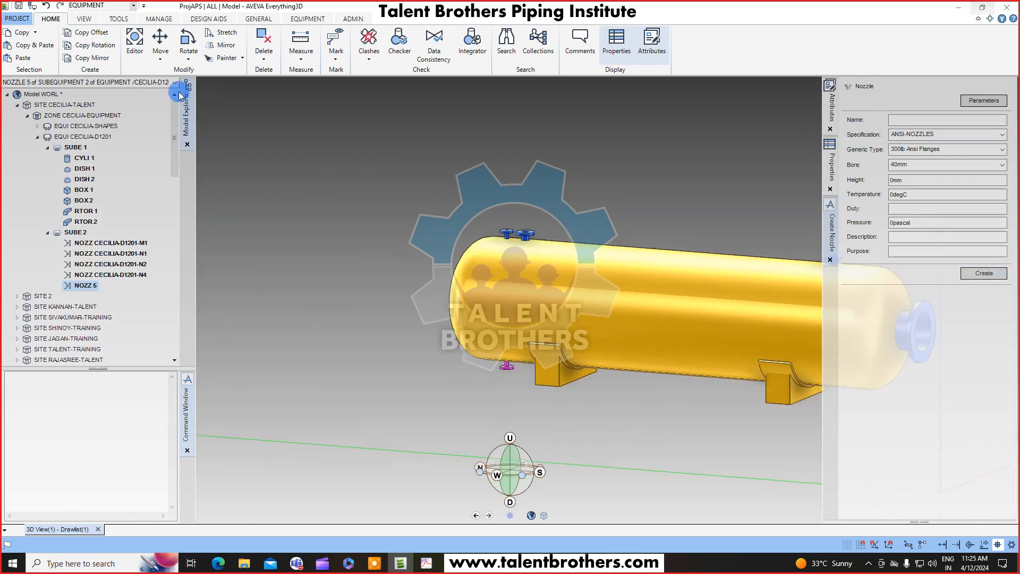
# Modify the fifth nozzle: rename it CECILIA-D1201-N3, set its bore to 100mm and confirm the changes.
pyautogui.click(295, 33)
pyautogui.click(307, 19)
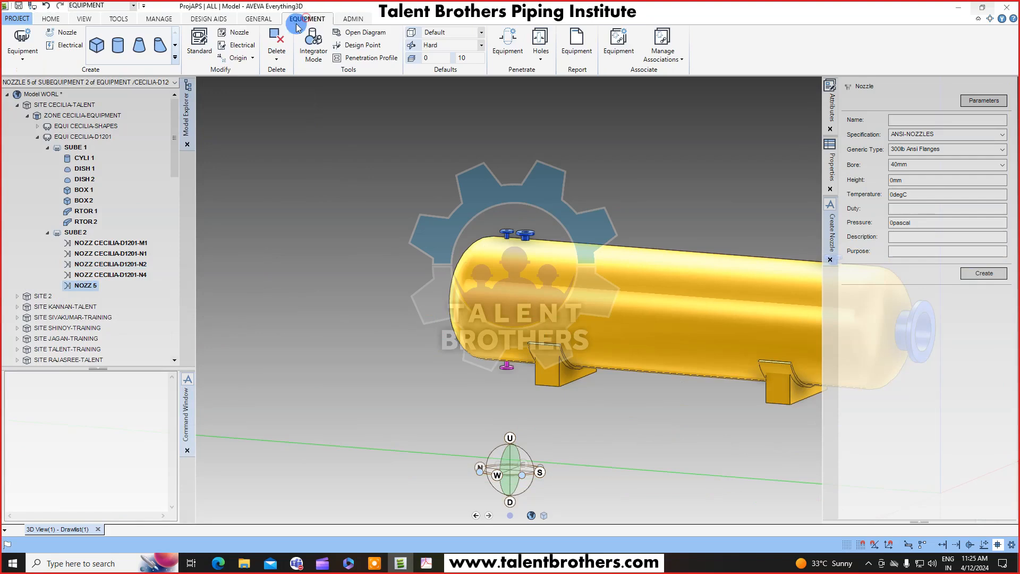
pyautogui.click(236, 33)
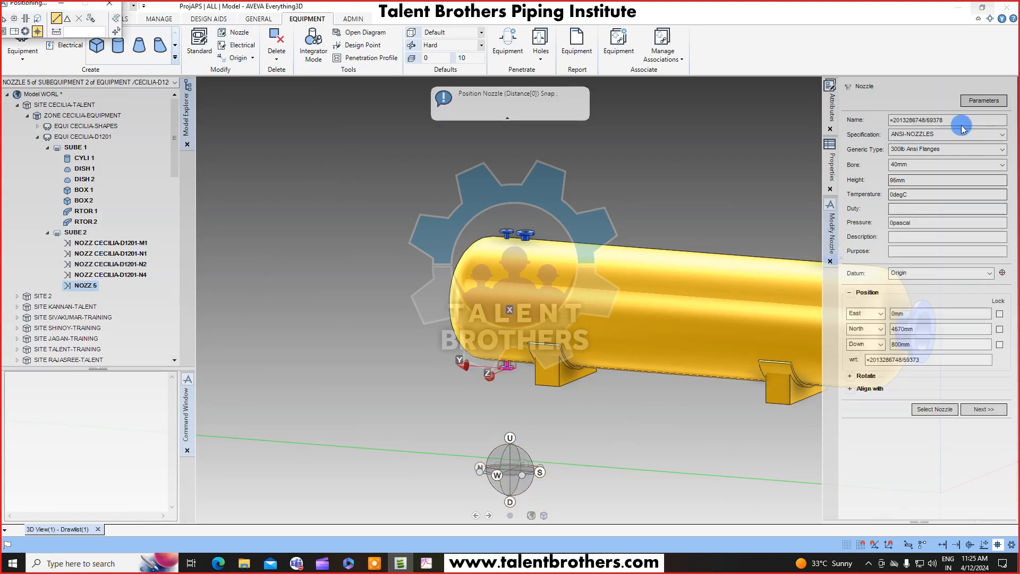
pyautogui.moveTo(954, 122); pyautogui.dragTo(843, 129)
pyautogui.hotkey('ctrl', 'v')
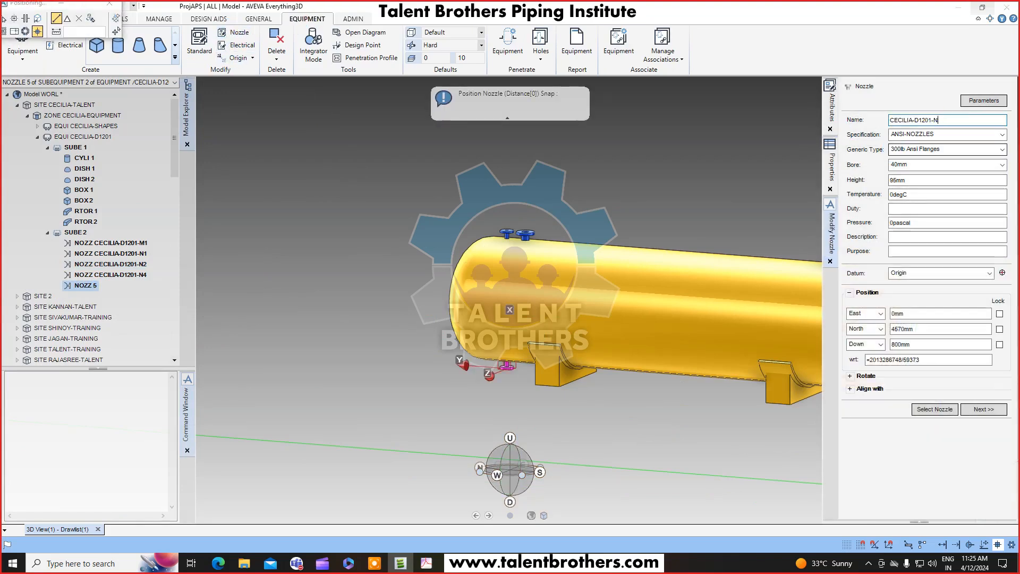
pyautogui.press('Tab')
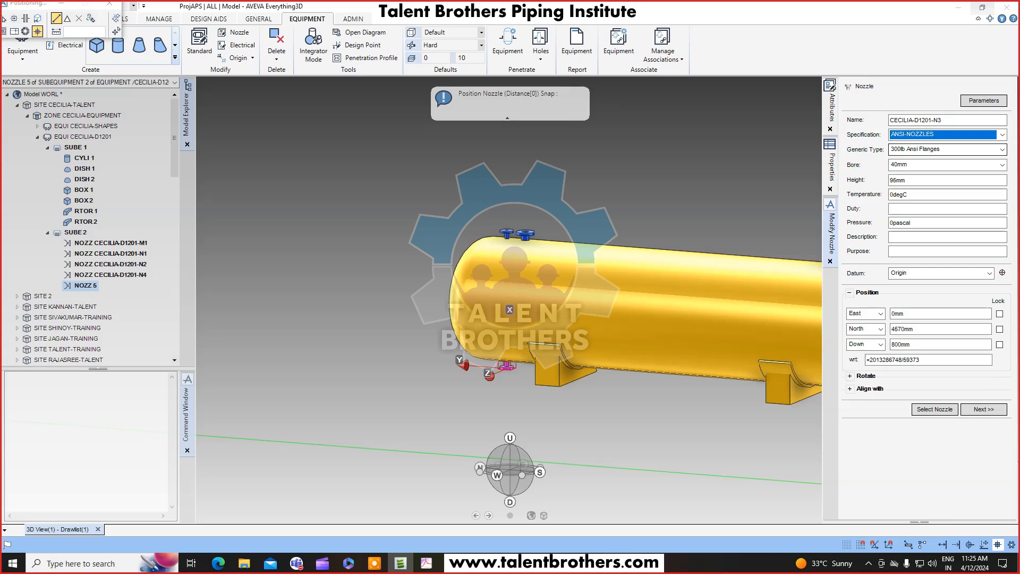
pyautogui.click(999, 164)
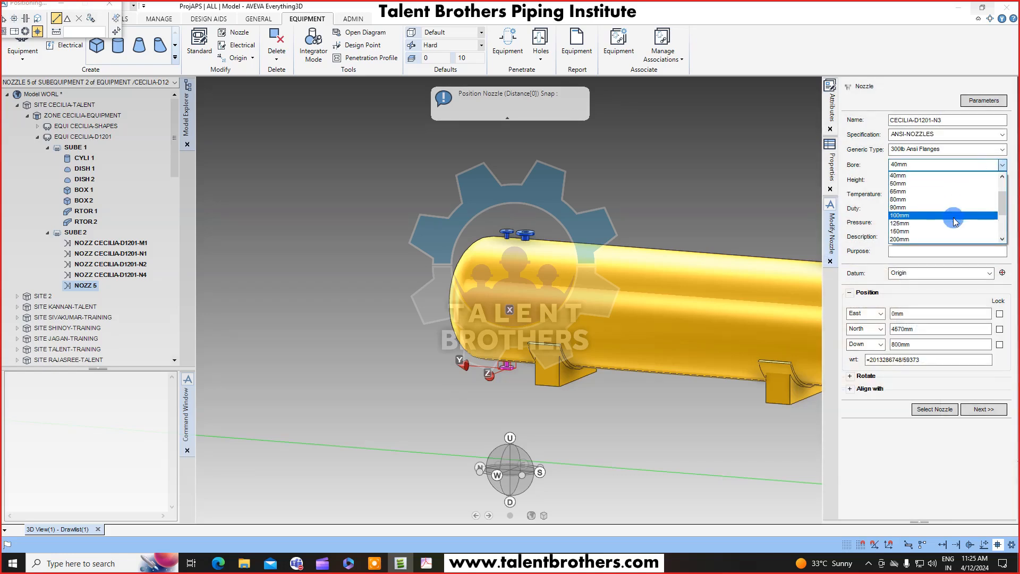
pyautogui.click(955, 221)
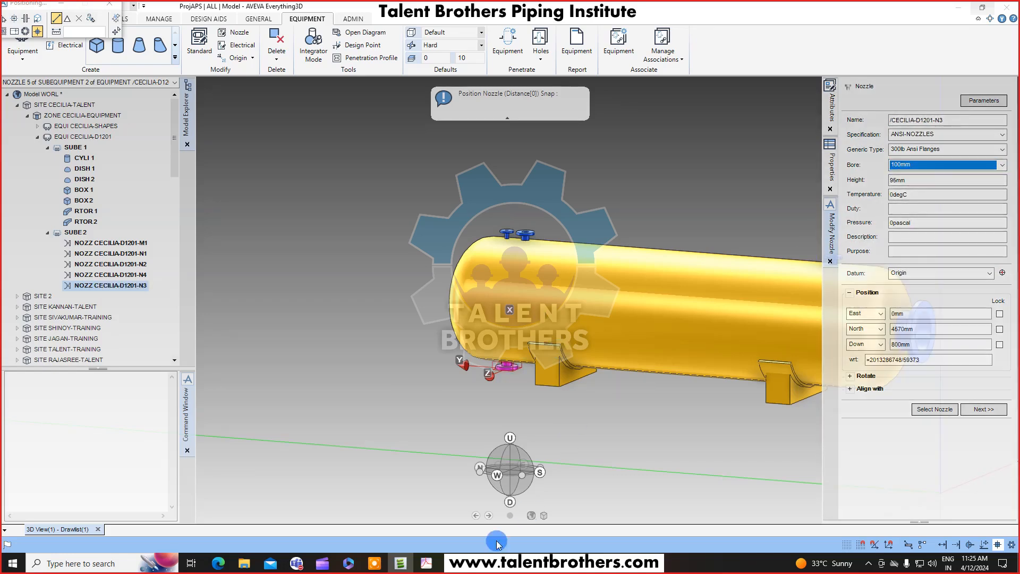
pyautogui.click(428, 561)
pyautogui.moveTo(515, 239); pyautogui.dragTo(503, 344)
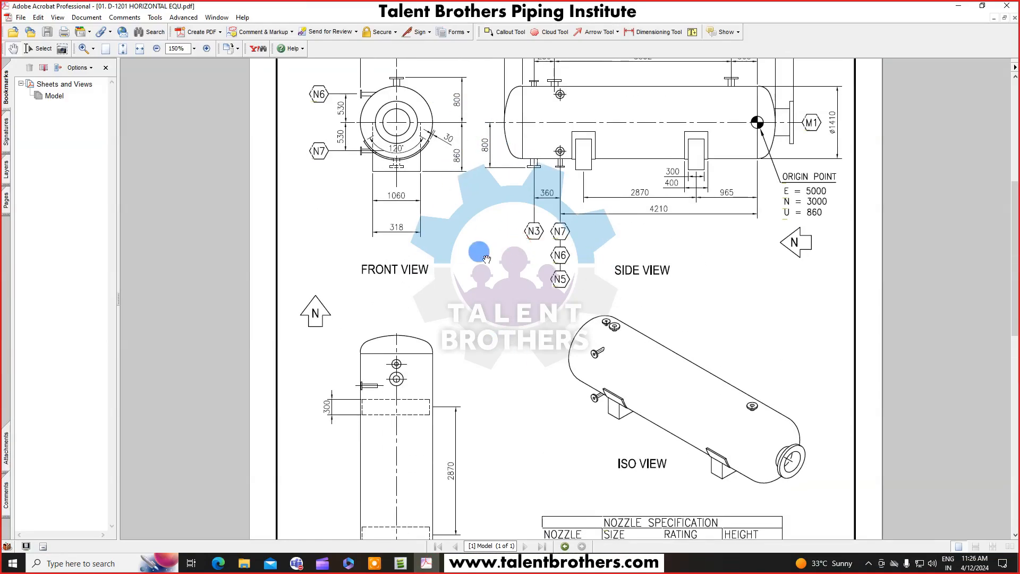
pyautogui.click(958, 6)
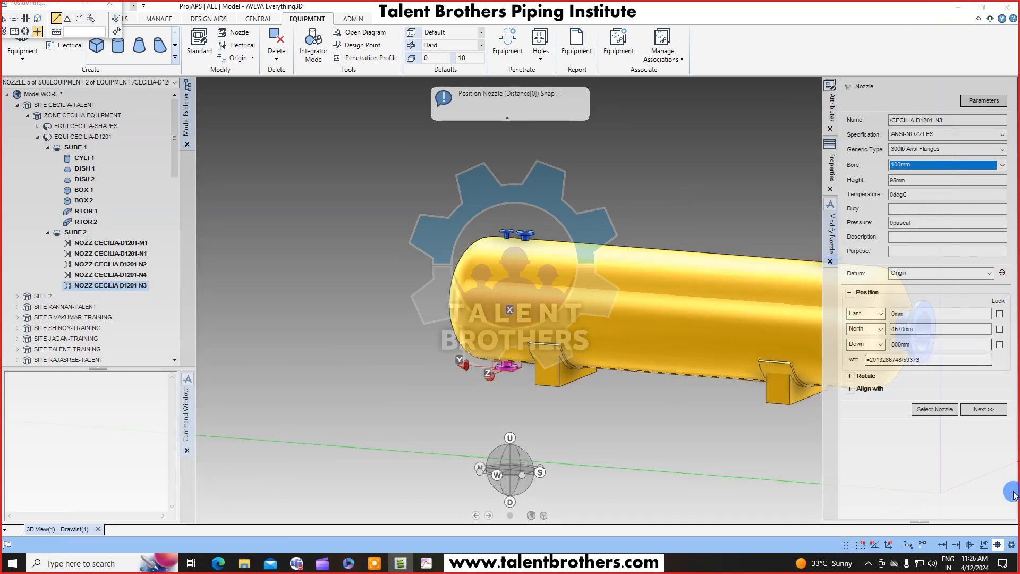
pyautogui.click(982, 410)
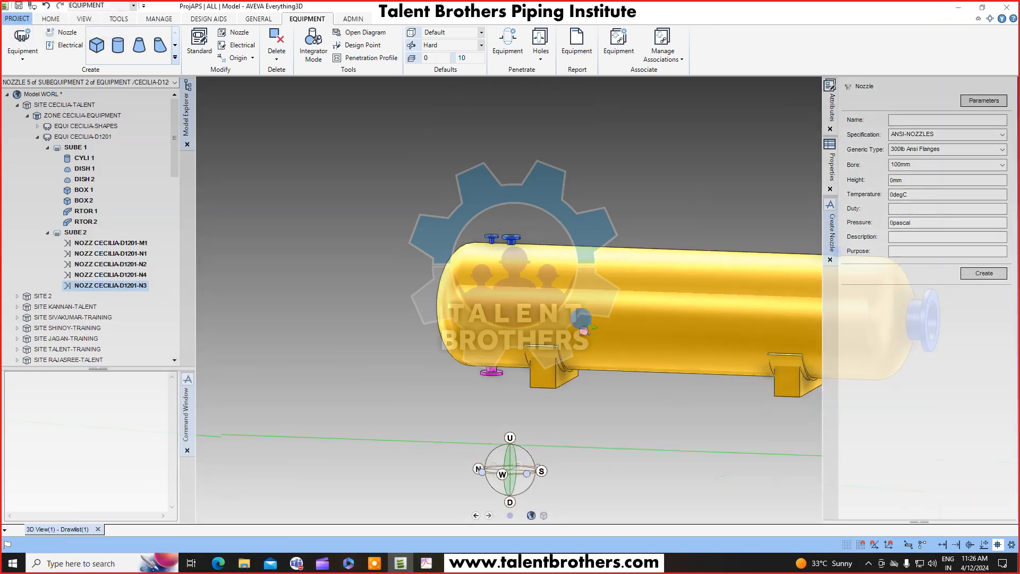
# Review the drawing's side view for the positions of the N3 and N7 nozzles.
pyautogui.scroll(2, 503, 348)
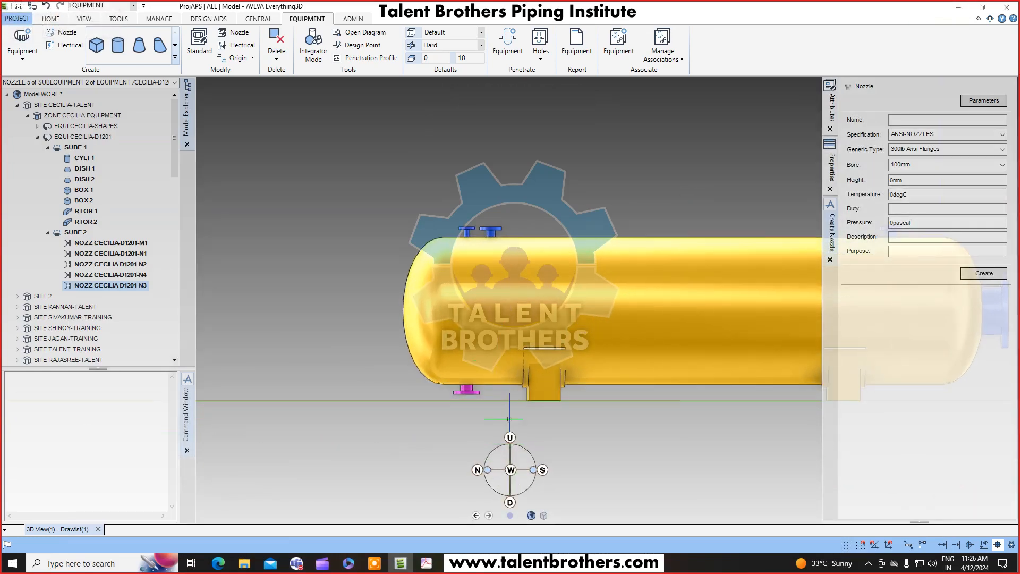
pyautogui.click(424, 563)
pyautogui.scroll(3, 652, 242)
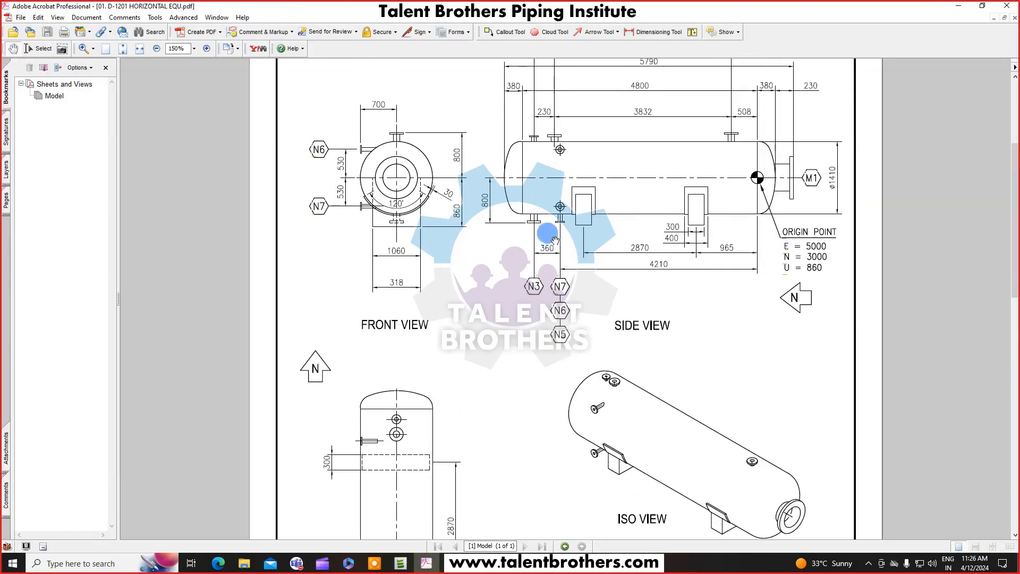
pyautogui.scroll(2, 555, 245)
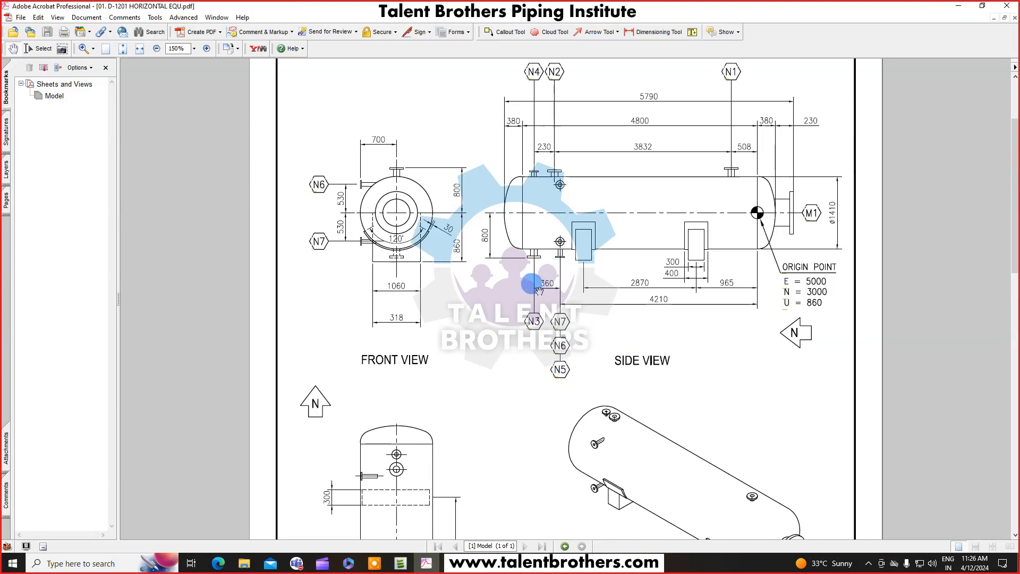
pyautogui.click(403, 567)
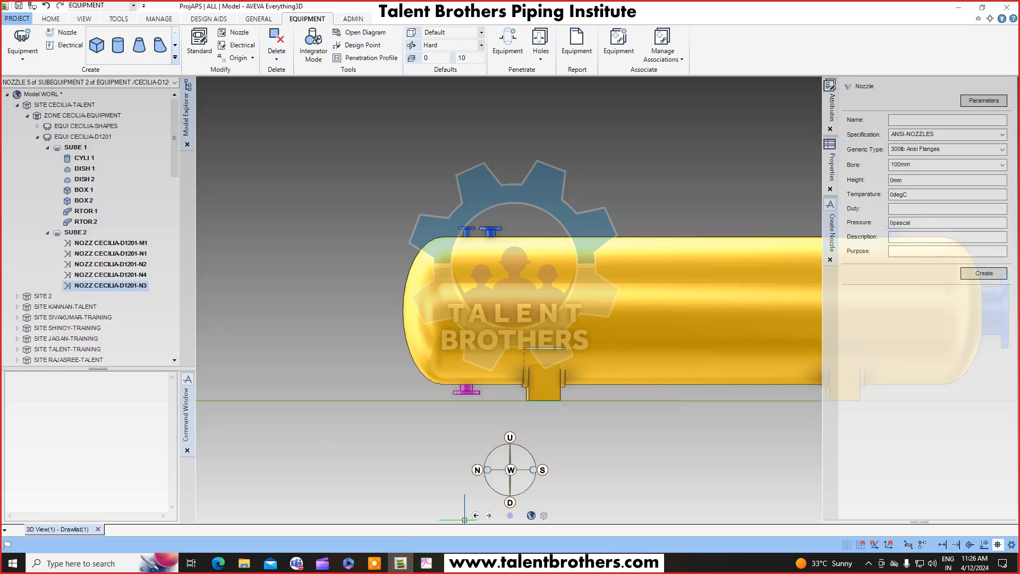
# Copy the N3 nozzle with an offset of -360mm along Y and close the Copy with Offset dialog.
pyautogui.click(51, 19)
pyautogui.click(90, 33)
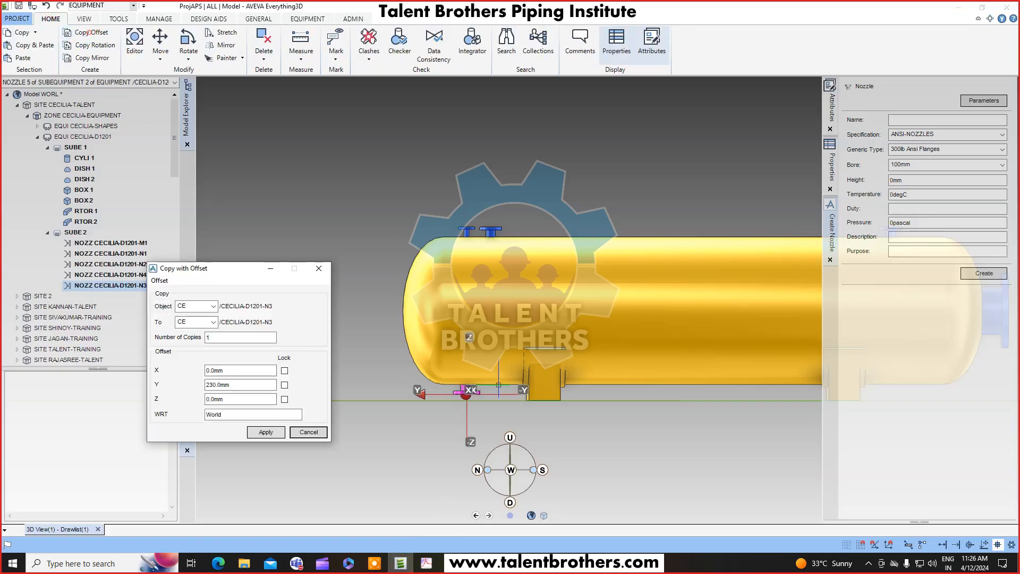
pyautogui.doubleClick(251, 385)
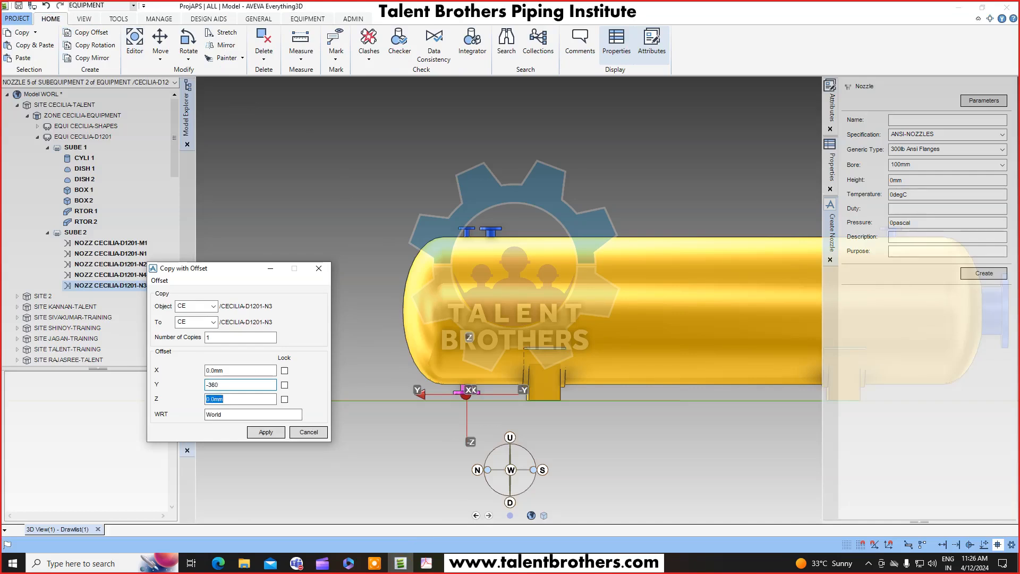
pyautogui.click(261, 433)
pyautogui.press('Return')
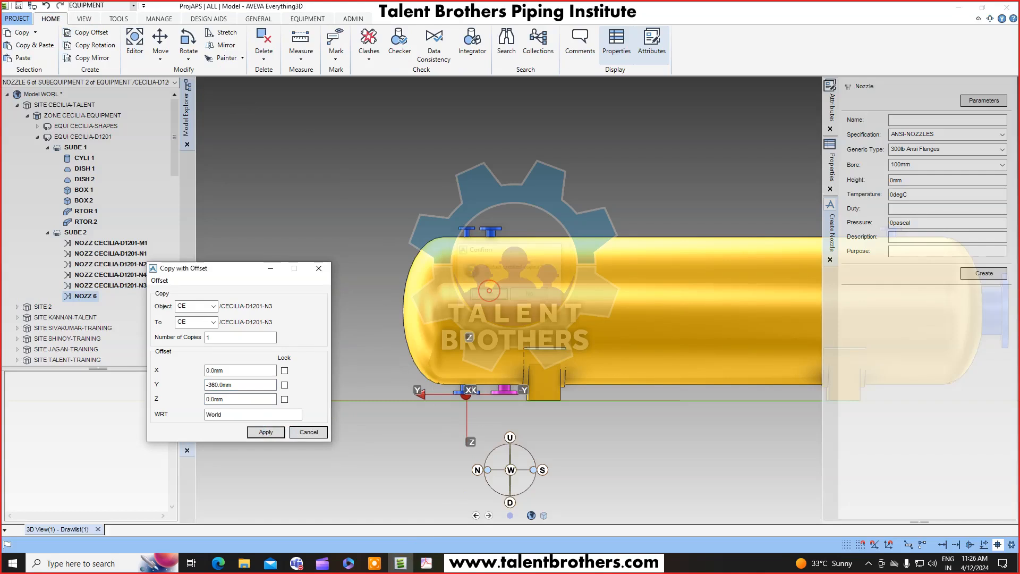
pyautogui.click(308, 432)
# Open the copied nozzle for modification and rename it CECILIA-D1201-N5.
pyautogui.scroll(2, 496, 354)
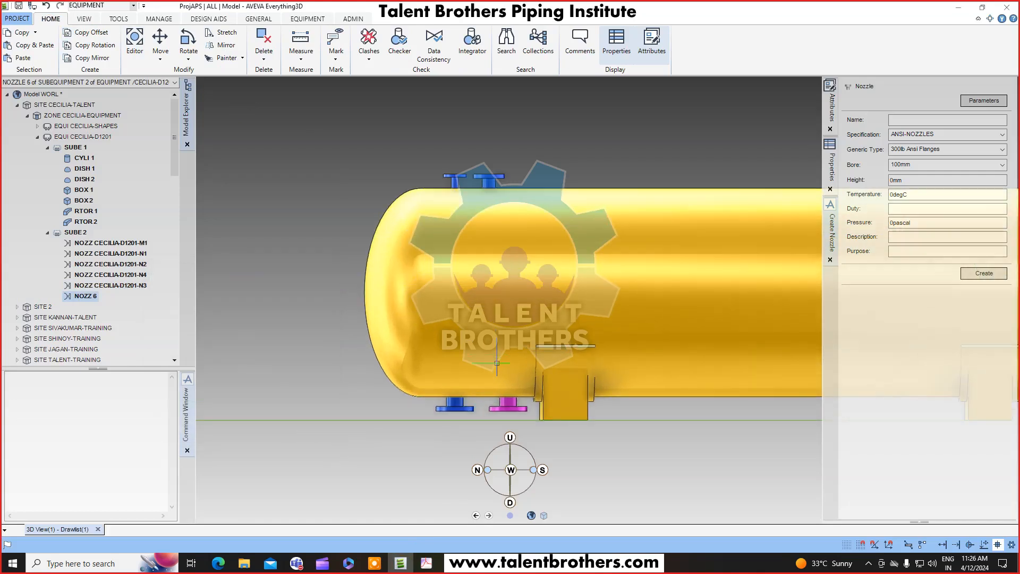
pyautogui.click(307, 18)
pyautogui.click(237, 33)
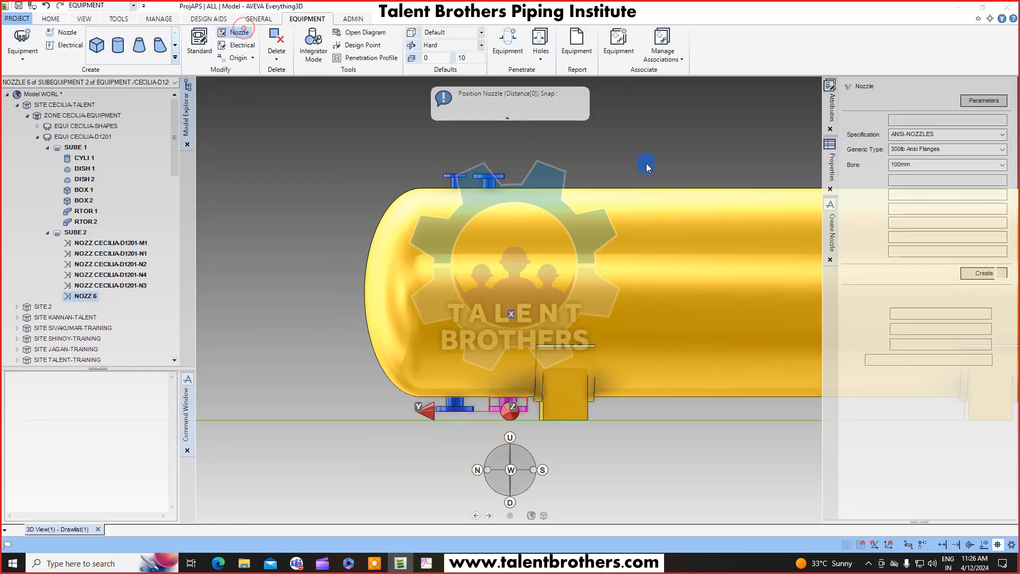
pyautogui.moveTo(962, 120); pyautogui.dragTo(816, 135)
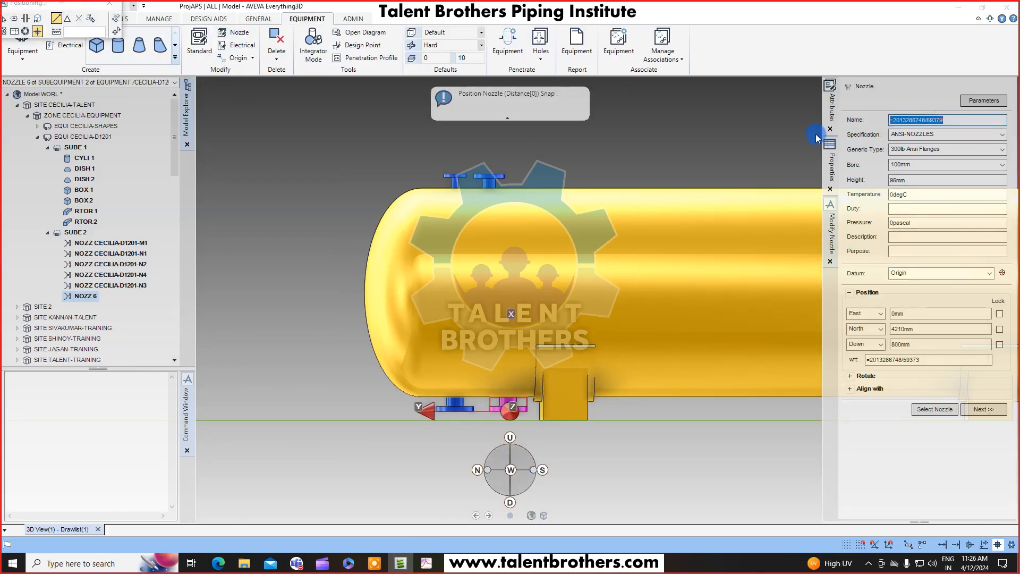
pyautogui.moveTo(931, 117); pyautogui.dragTo(956, 129)
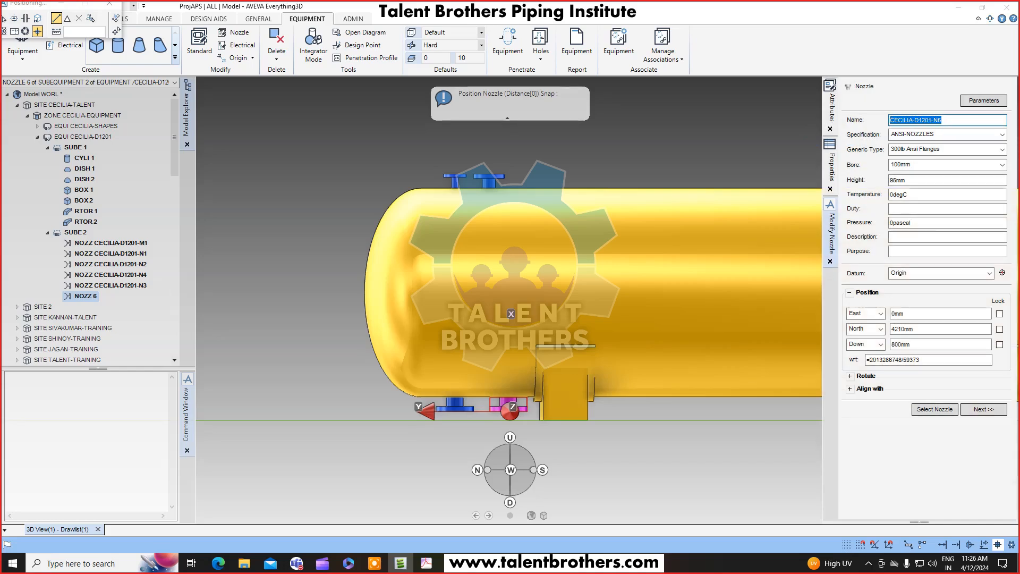
pyautogui.press('Tab')
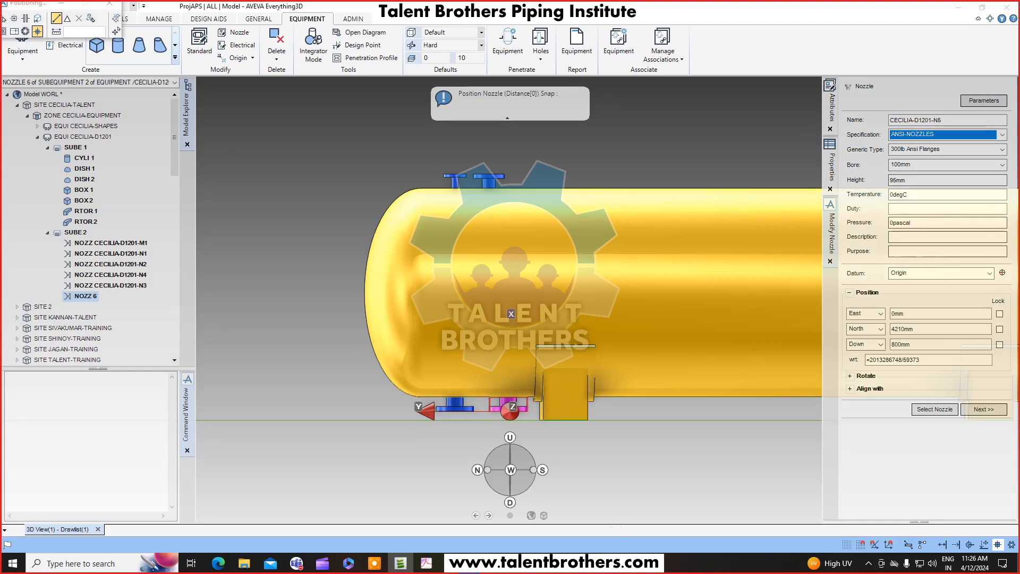
# Look up the N5 nozzle's size in the drawing's nozzle specification table.
pyautogui.click(426, 563)
pyautogui.scroll(-5, 634, 435)
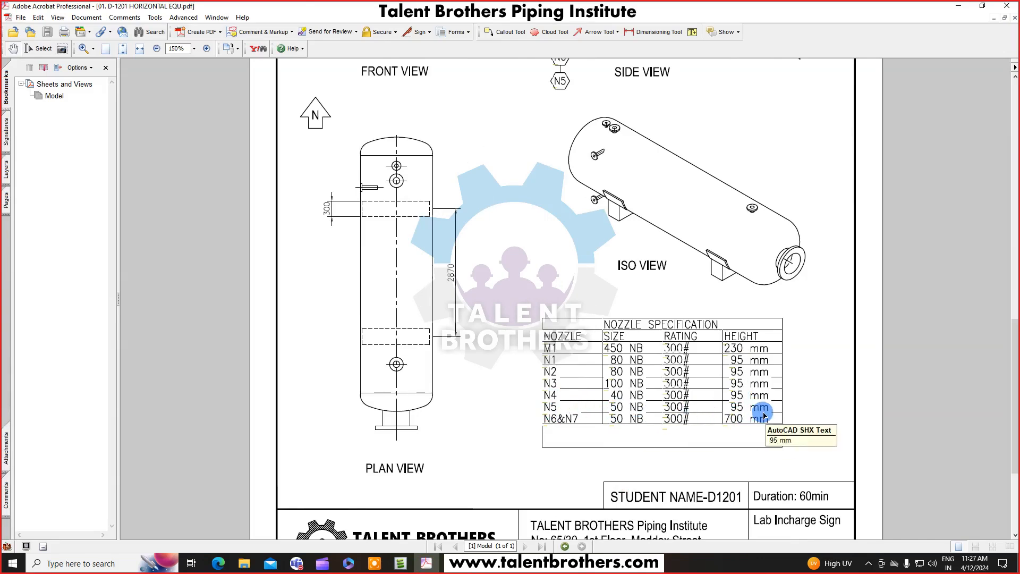
pyautogui.click(800, 401)
pyautogui.click(961, 5)
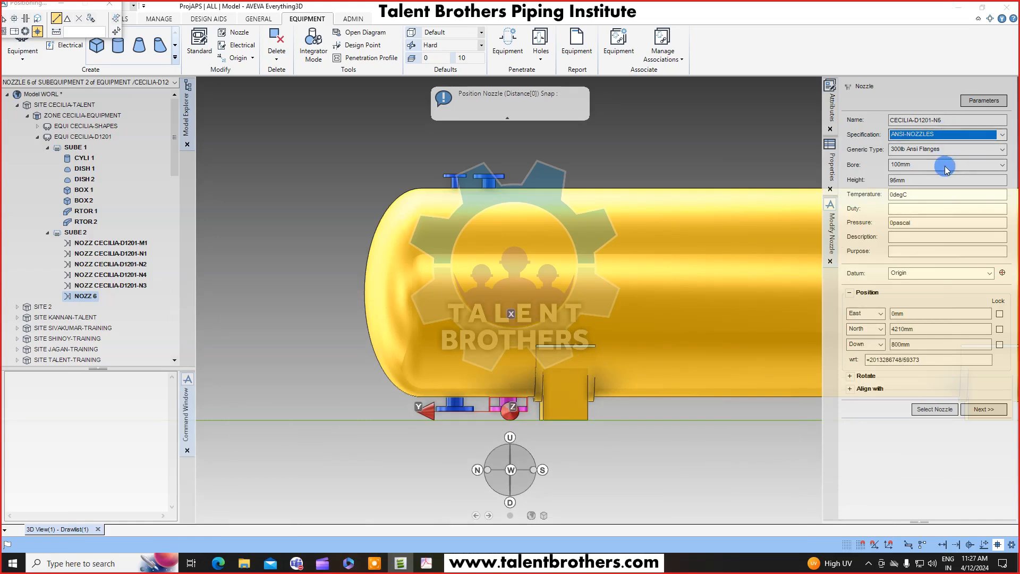
# Set the N5 nozzle's bore to 50mm and confirm the modification.
pyautogui.click(975, 166)
pyautogui.scroll(3, 930, 215)
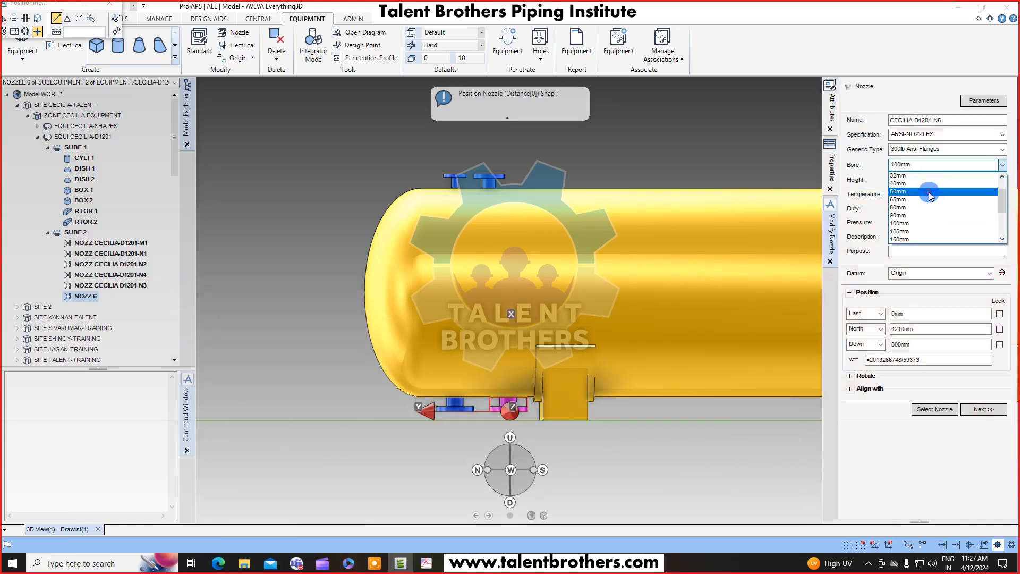
pyautogui.click(929, 191)
pyautogui.click(982, 410)
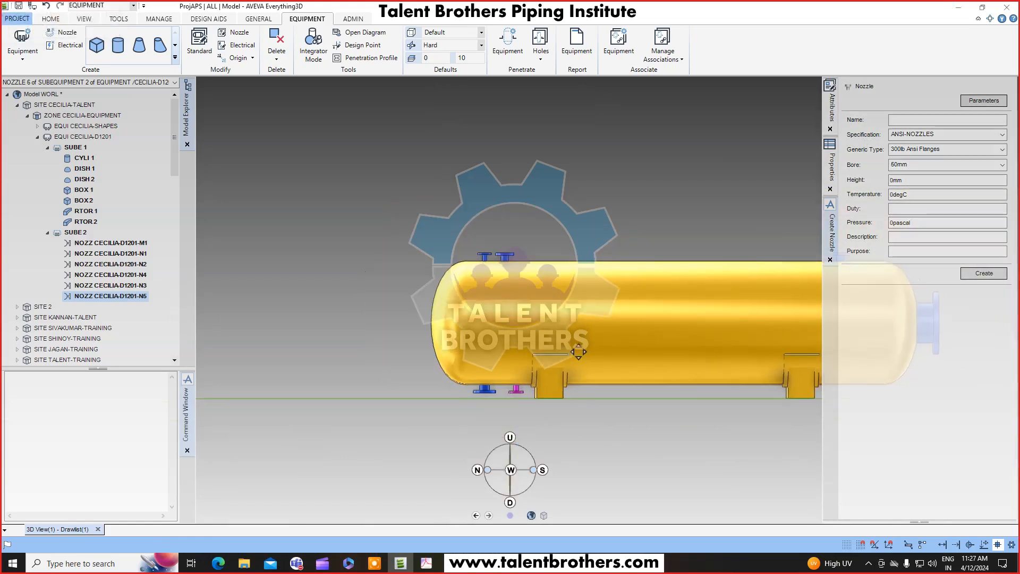
# Start Copy Rotation on the N5 nozzle with a 180 angle and set the rotation axis from a design point on the shell.
pyautogui.click(49, 19)
pyautogui.moveTo(465, 356); pyautogui.dragTo(412, 323, button='middle')
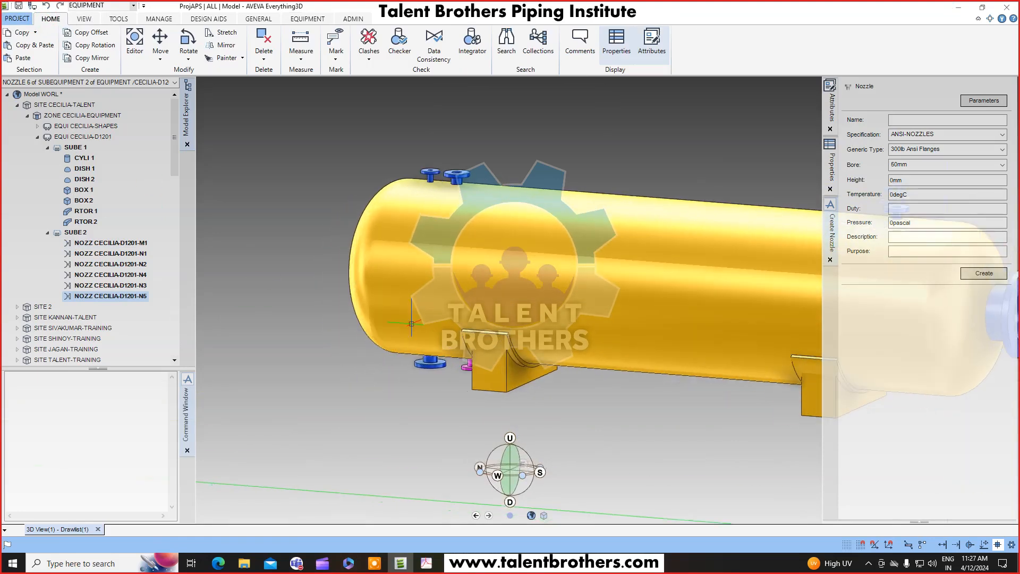
pyautogui.click(104, 49)
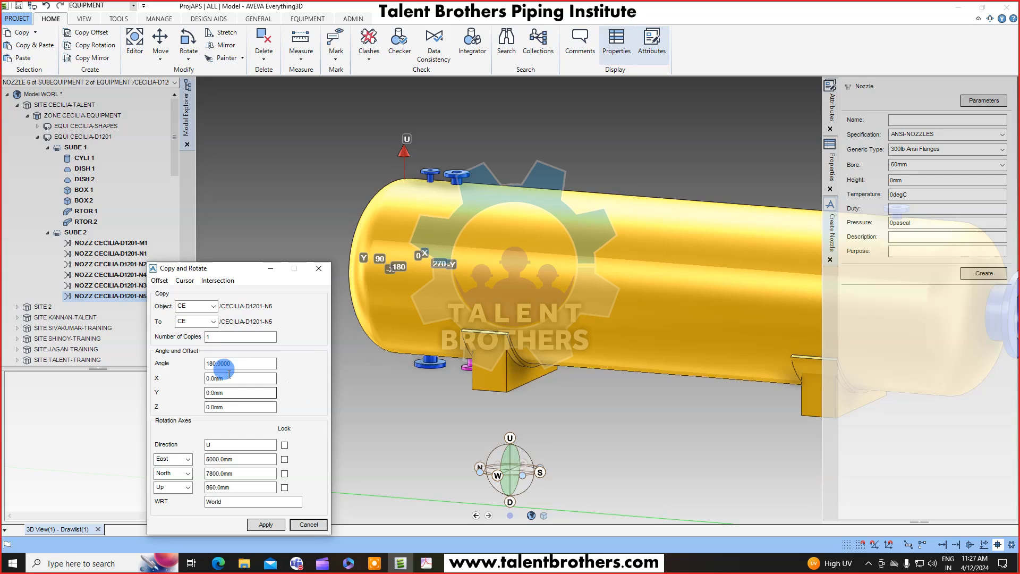
pyautogui.doubleClick(243, 363)
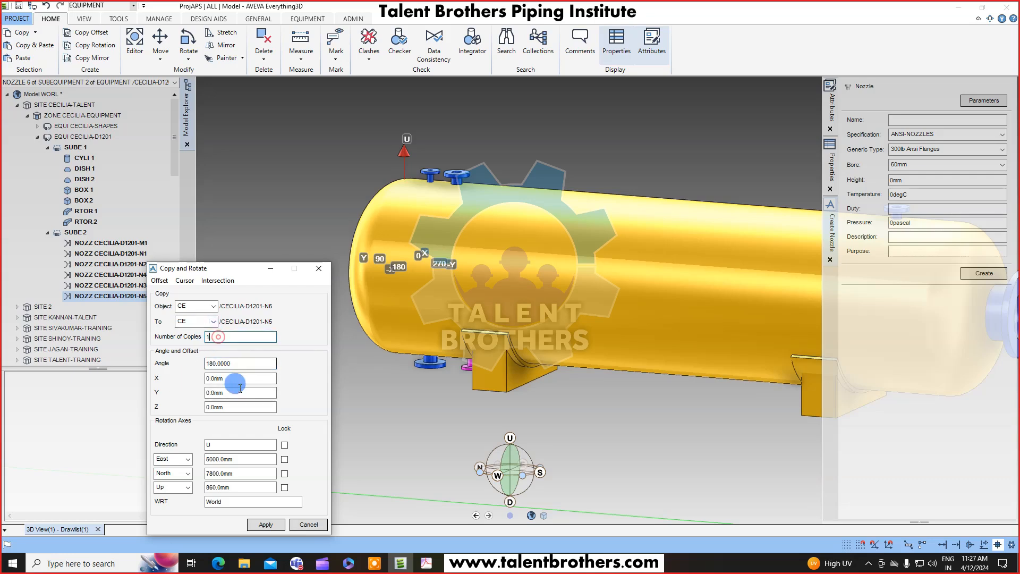
pyautogui.click(185, 280)
pyautogui.click(205, 306)
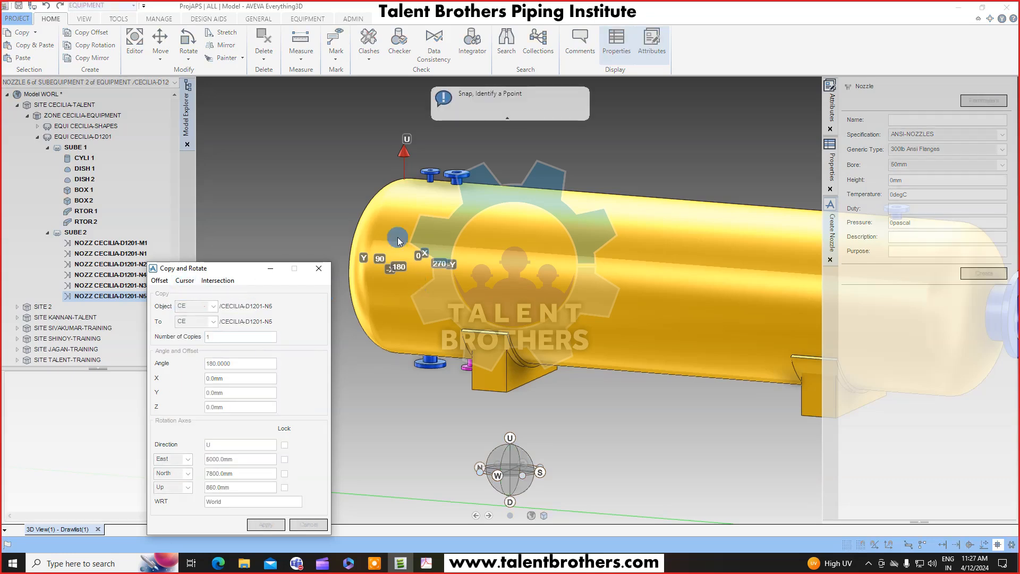
pyautogui.click(405, 268)
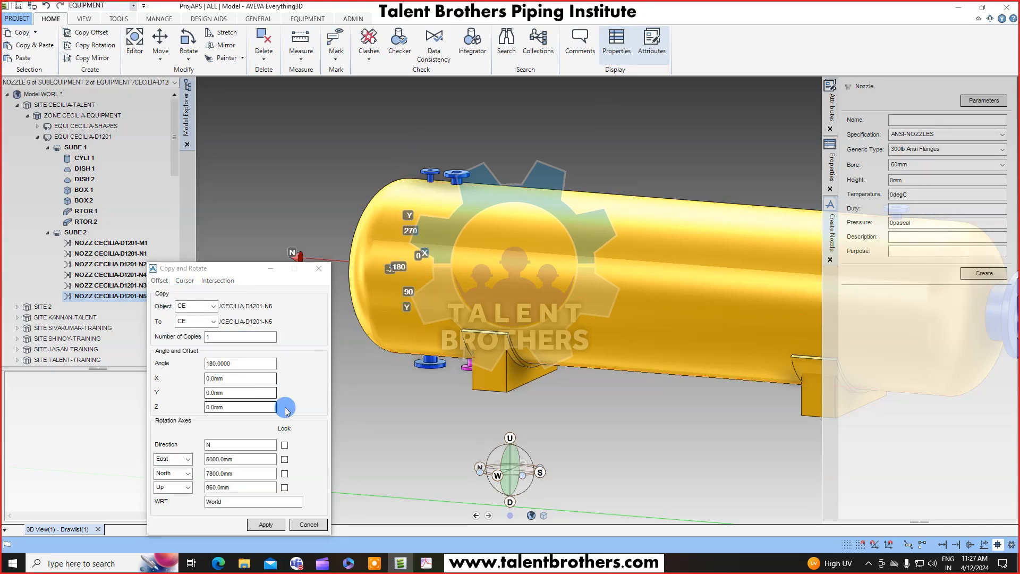
# Examine the drawing's front and side views for the N6 and N7 nozzle positions.
pyautogui.click(427, 563)
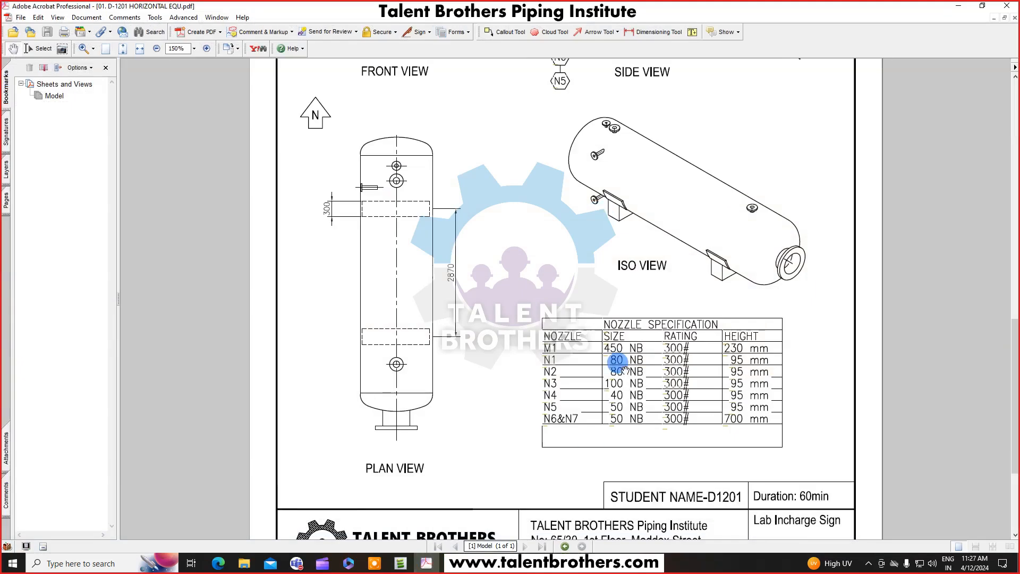
pyautogui.scroll(3, 616, 346)
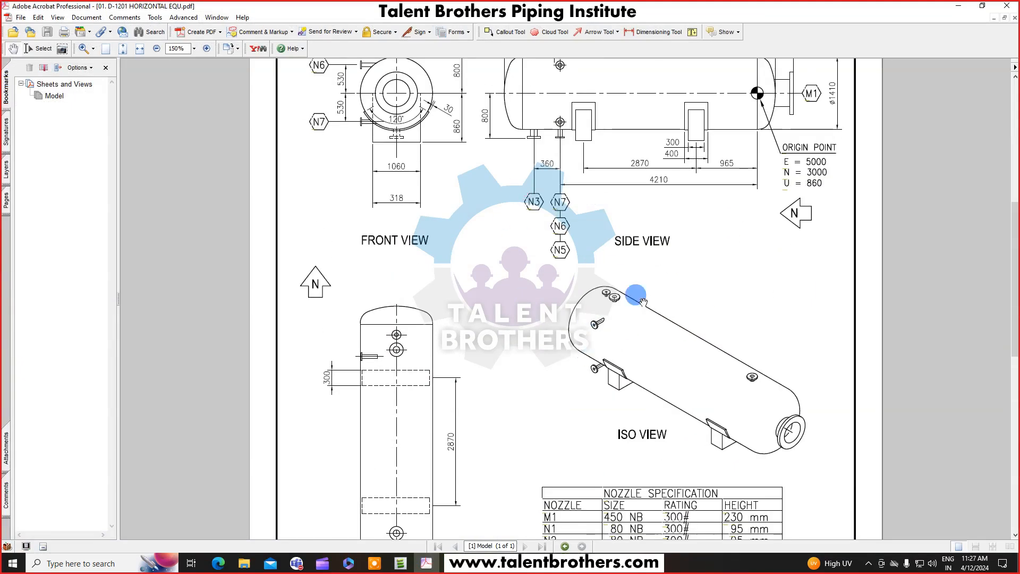
pyautogui.scroll(3, 640, 308)
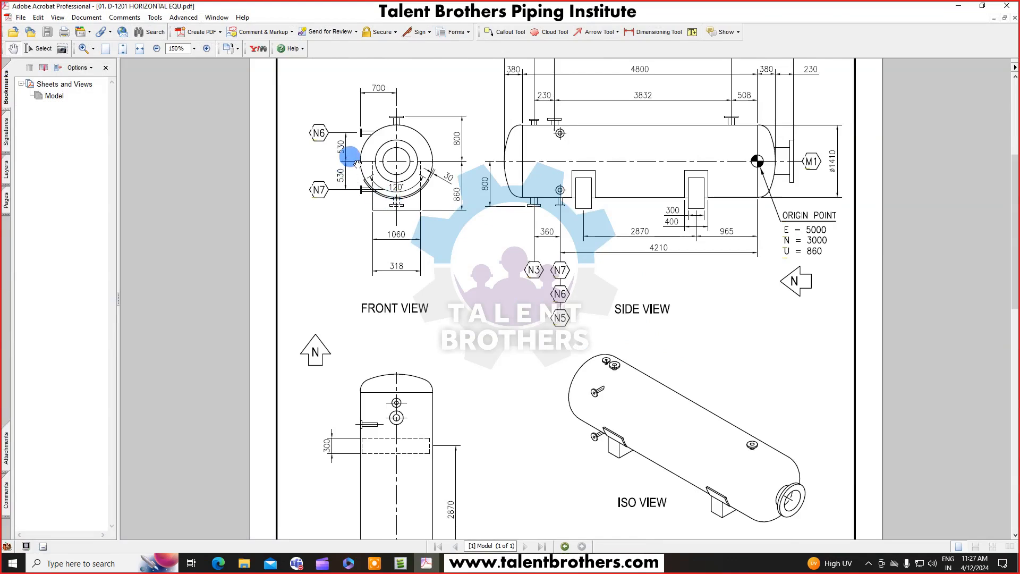
pyautogui.keyDown('ctrl'); pyautogui.scroll(3, 356, 162); pyautogui.keyUp('ctrl')
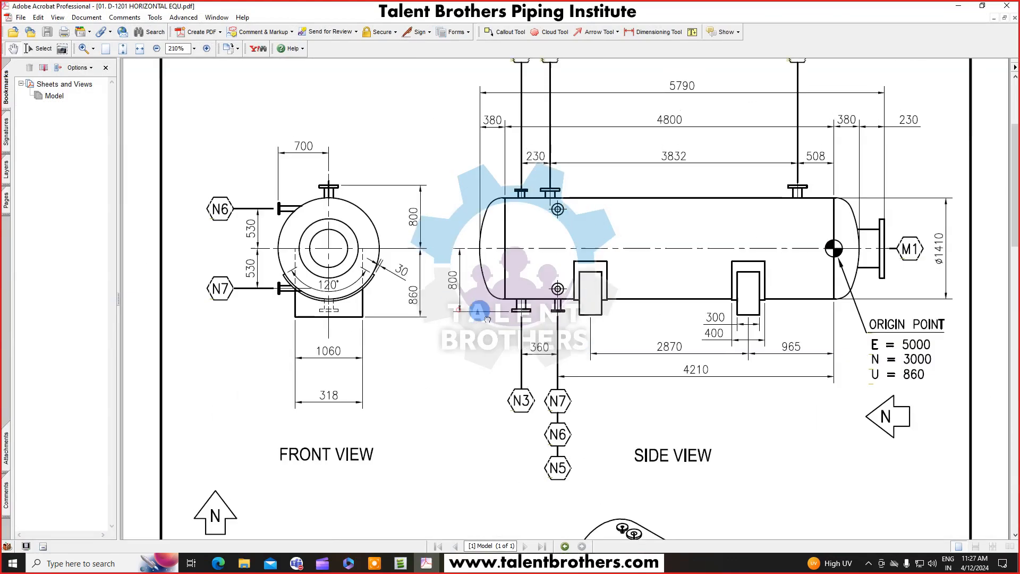
pyautogui.moveTo(480, 311); pyautogui.dragTo(485, 316)
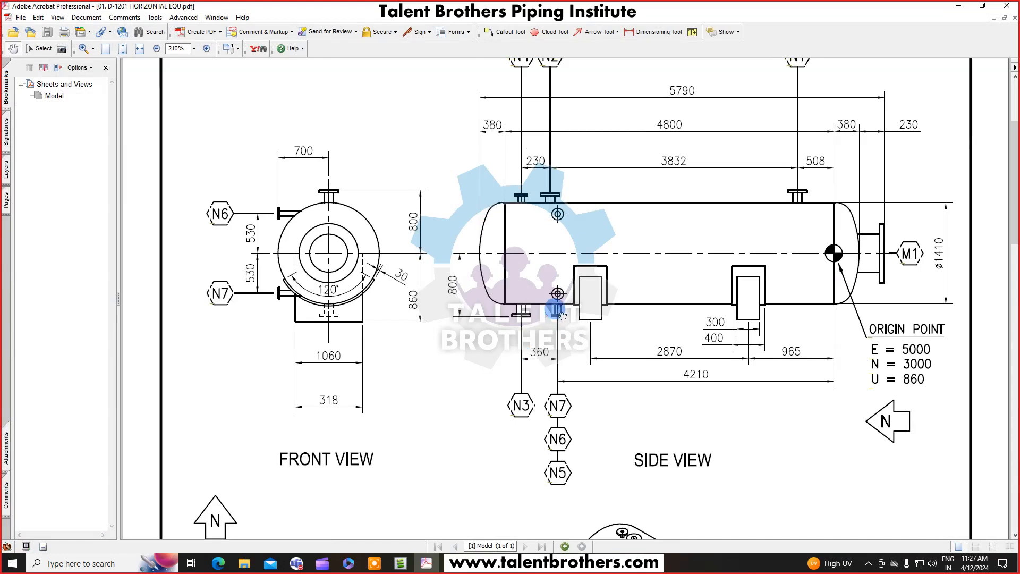
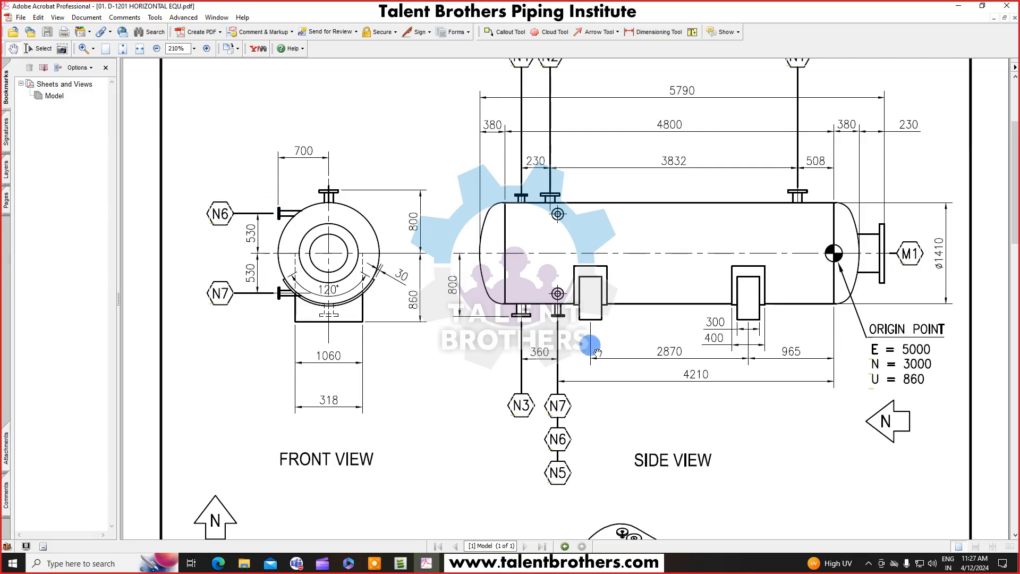
# Copy-rotate the N5 nozzle by 90 degrees about the set axis, keep the one created copy, and close the dialog.
pyautogui.click(956, 7)
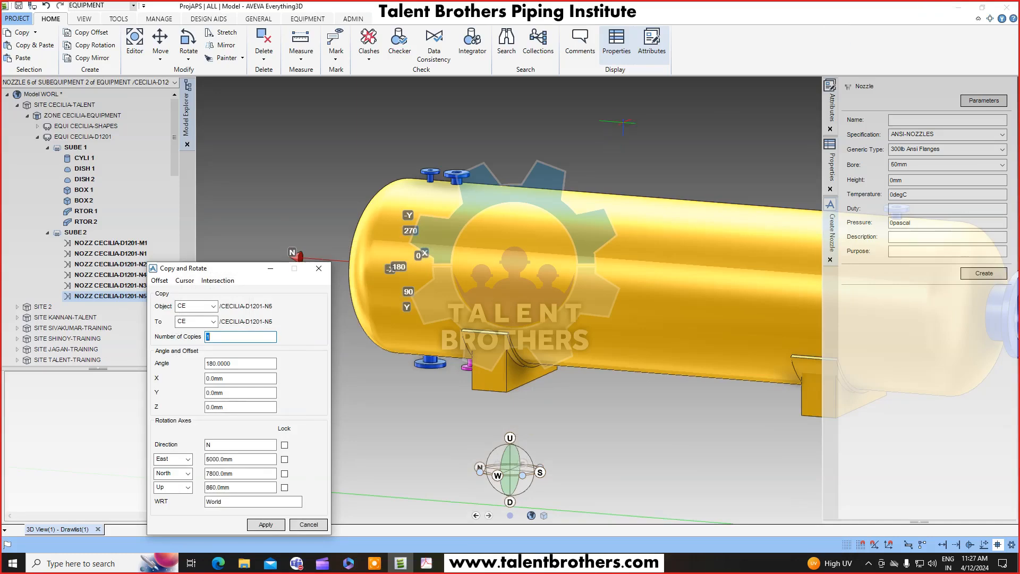
pyautogui.moveTo(223, 268); pyautogui.dragTo(210, 187)
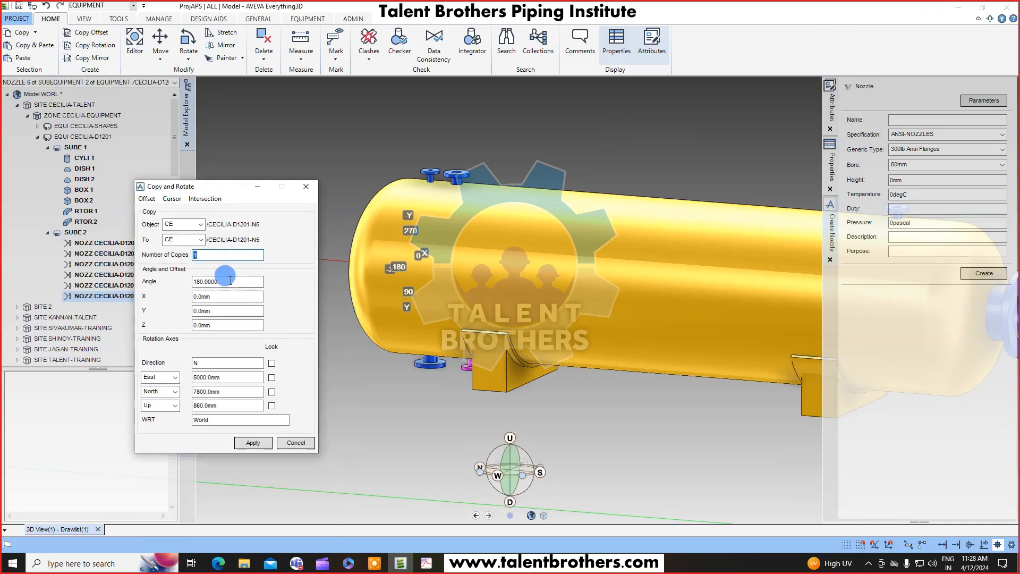
pyautogui.click(239, 280)
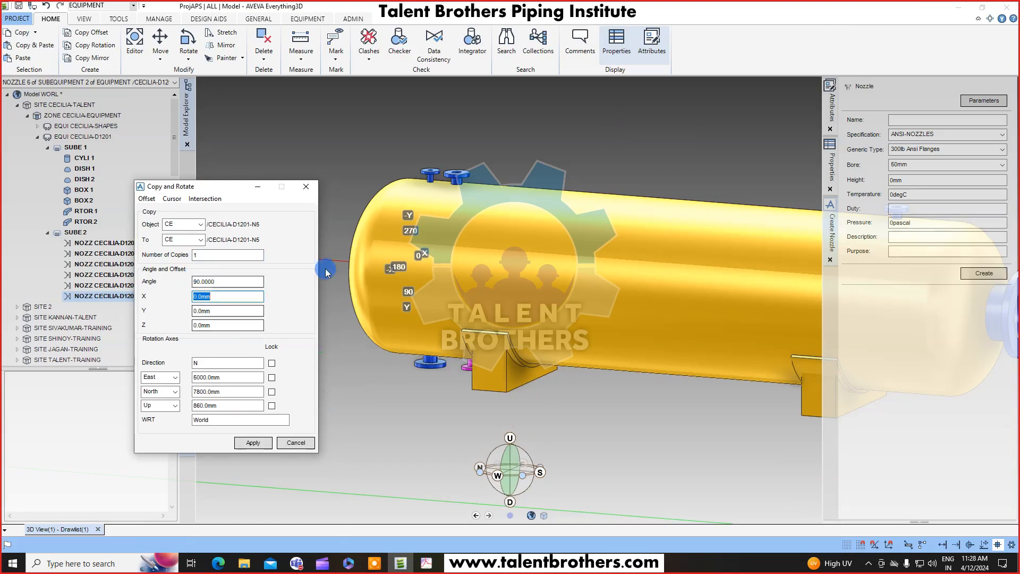
pyautogui.moveTo(421, 274); pyautogui.dragTo(385, 291, button='middle')
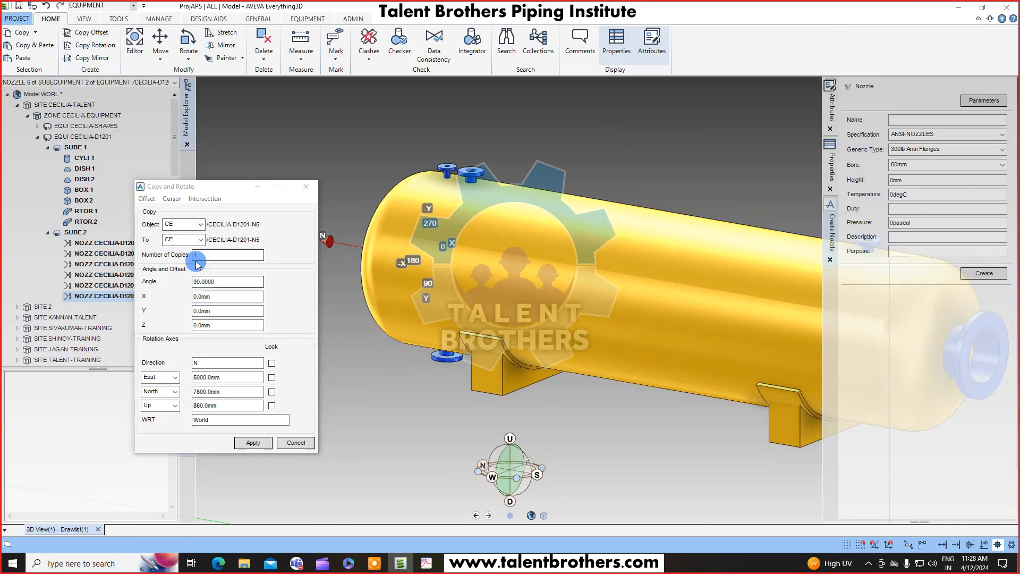
pyautogui.click(269, 439)
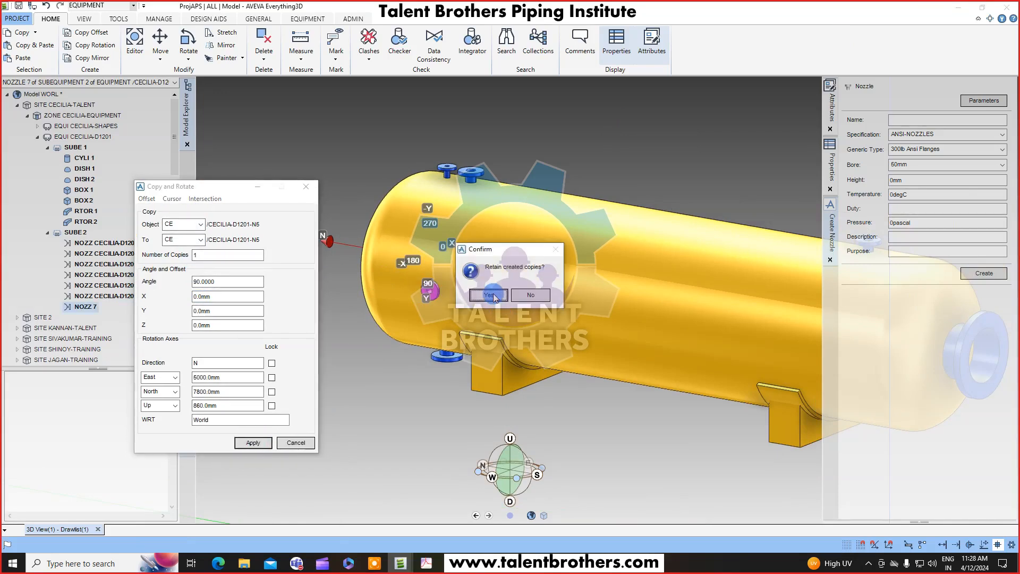
pyautogui.click(490, 295)
pyautogui.click(296, 442)
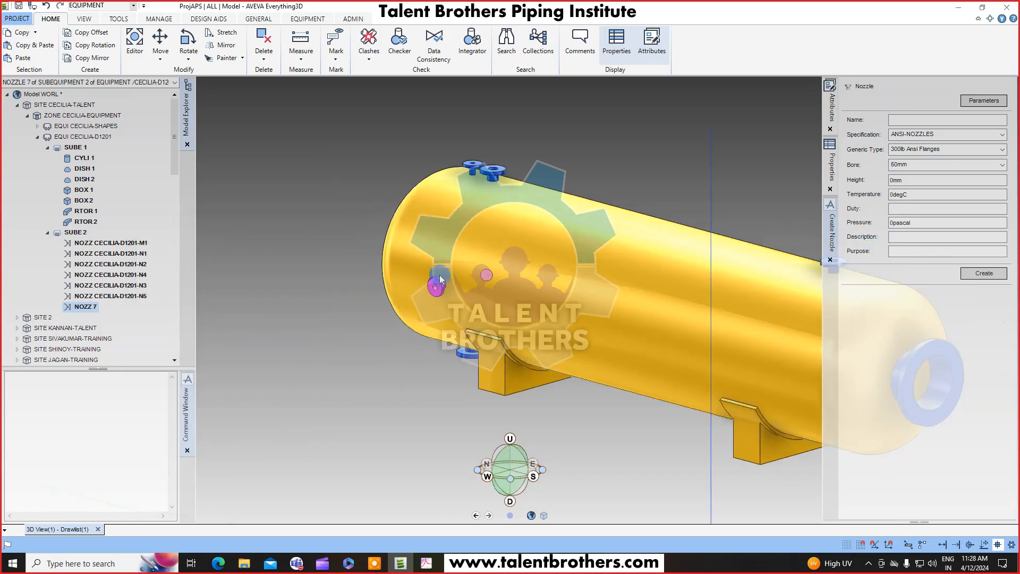
# Open the copied nozzle for modification and rename it CECILIA-D1201-N6.
pyautogui.moveTo(440, 279); pyautogui.dragTo(406, 234, button='middle')
pyautogui.rightClick(407, 234)
pyautogui.click(410, 189)
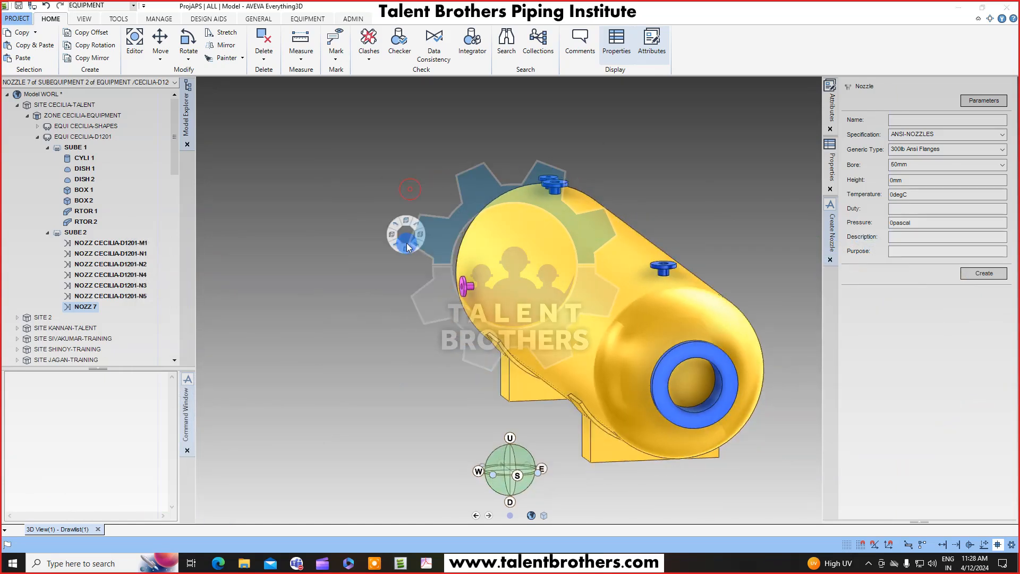
pyautogui.click(410, 280)
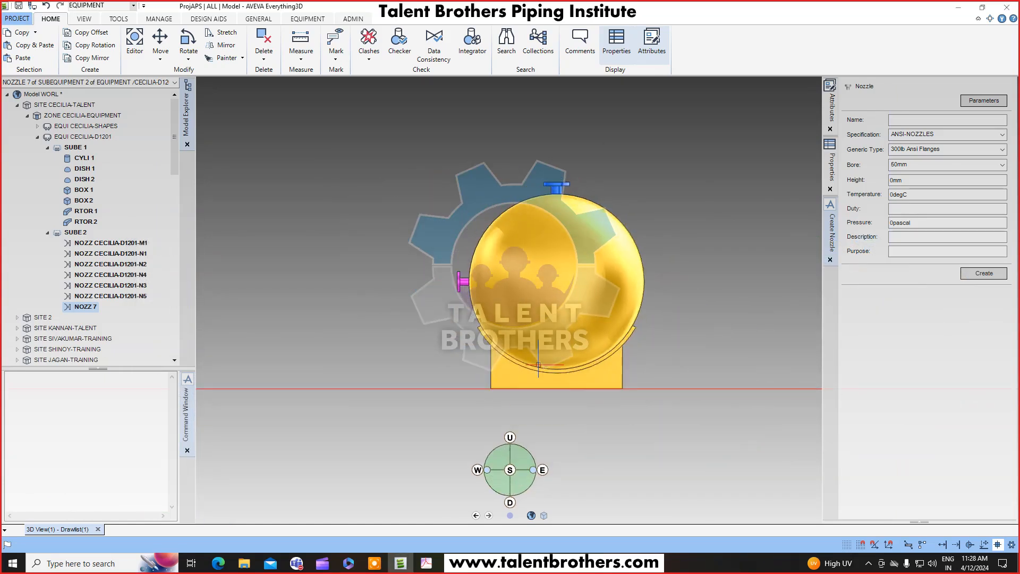
pyautogui.scroll(2, 539, 364)
pyautogui.press('F8')
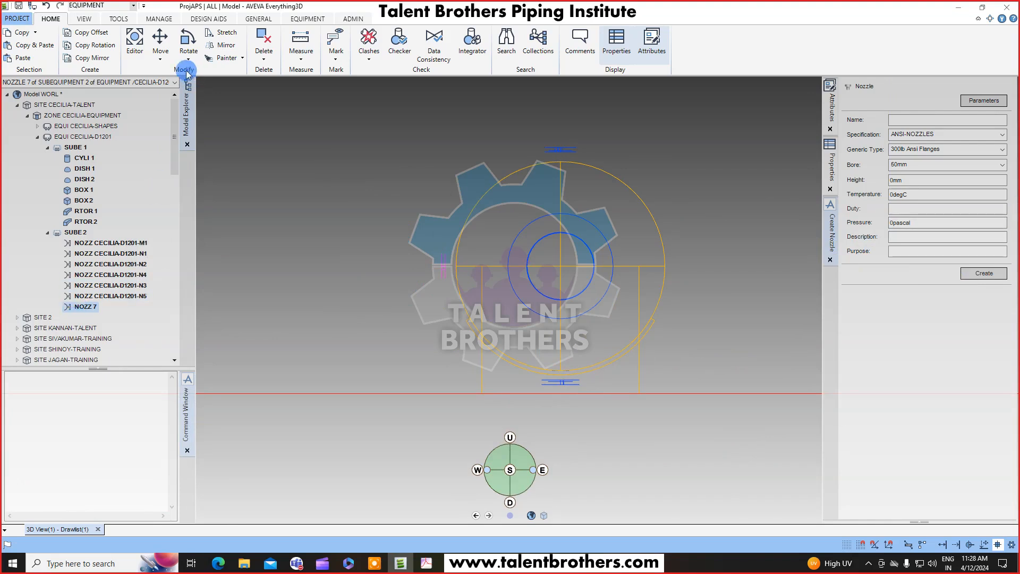
pyautogui.click(306, 19)
pyautogui.click(222, 58)
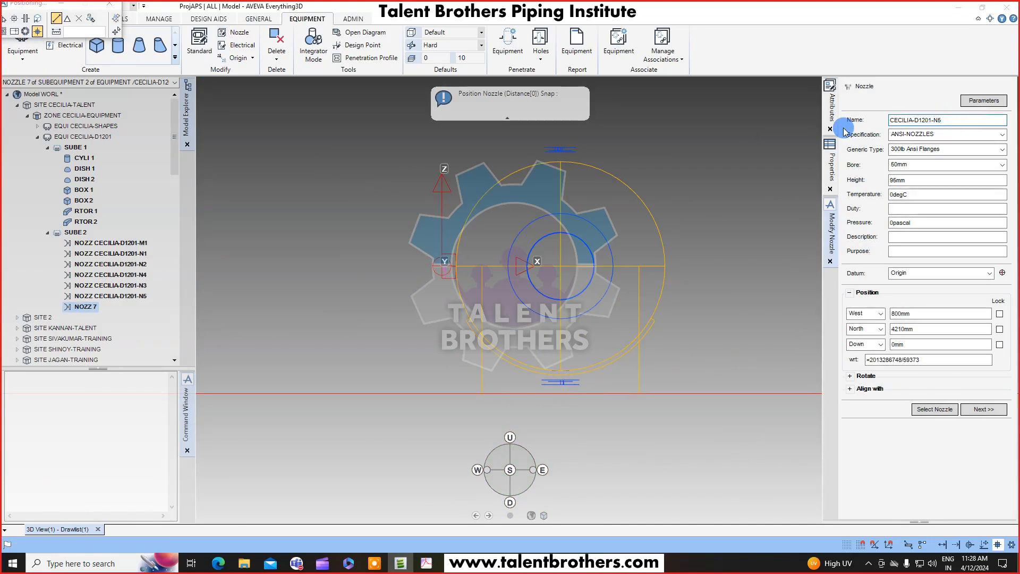
pyautogui.write('6')
pyautogui.press('Tab')
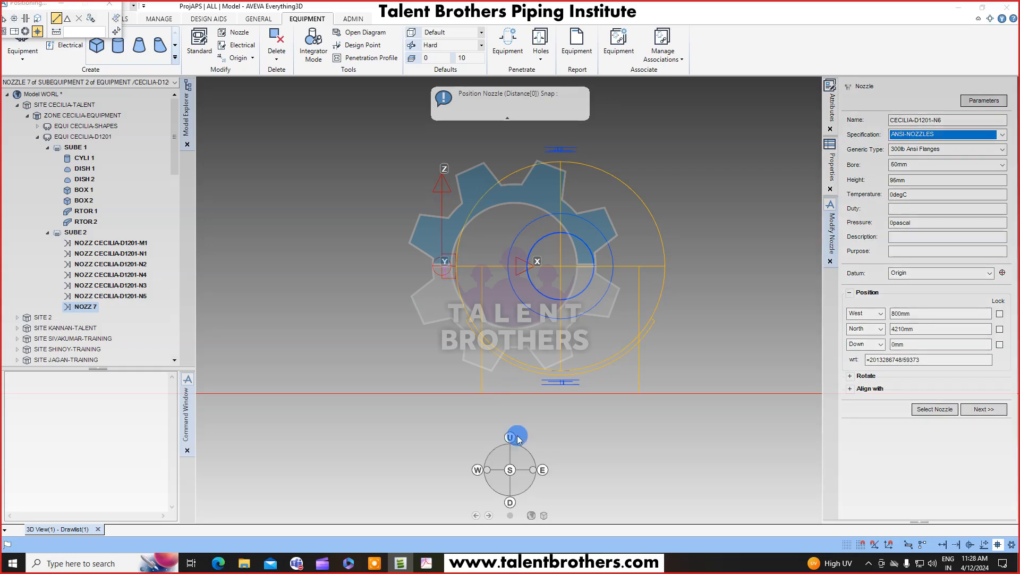
# Position the N6 nozzle at West 700mm and Up 530mm, checking the drawing's front view.
pyautogui.moveTo(915, 314); pyautogui.dragTo(856, 321)
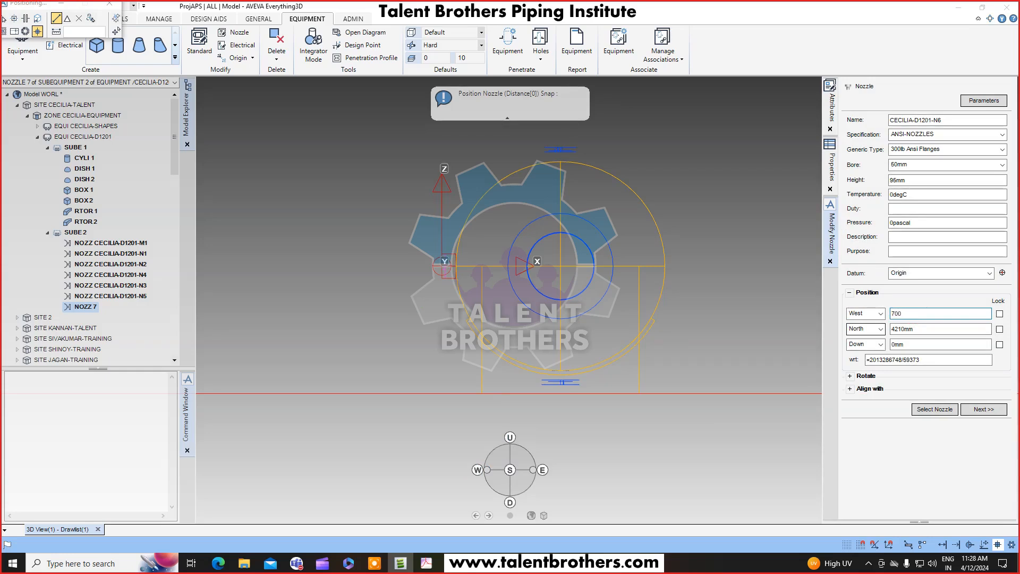
pyautogui.press('Return')
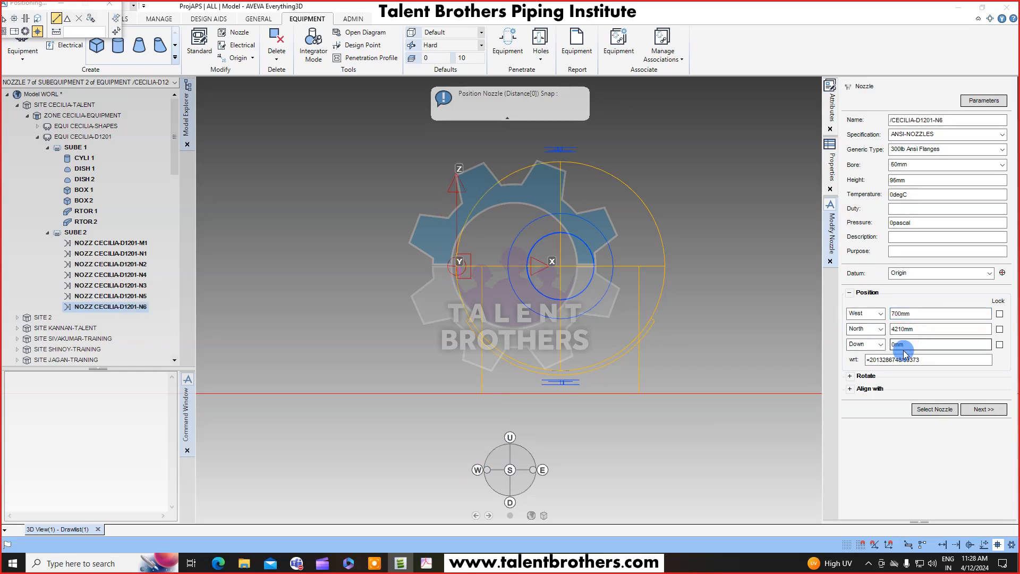
pyautogui.moveTo(918, 353); pyautogui.dragTo(886, 353)
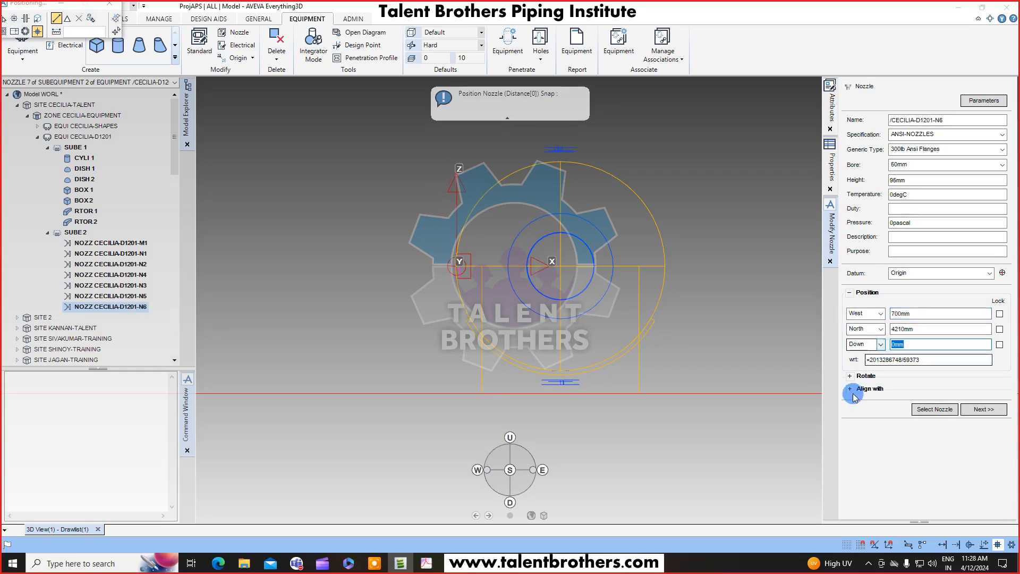
pyautogui.click(426, 563)
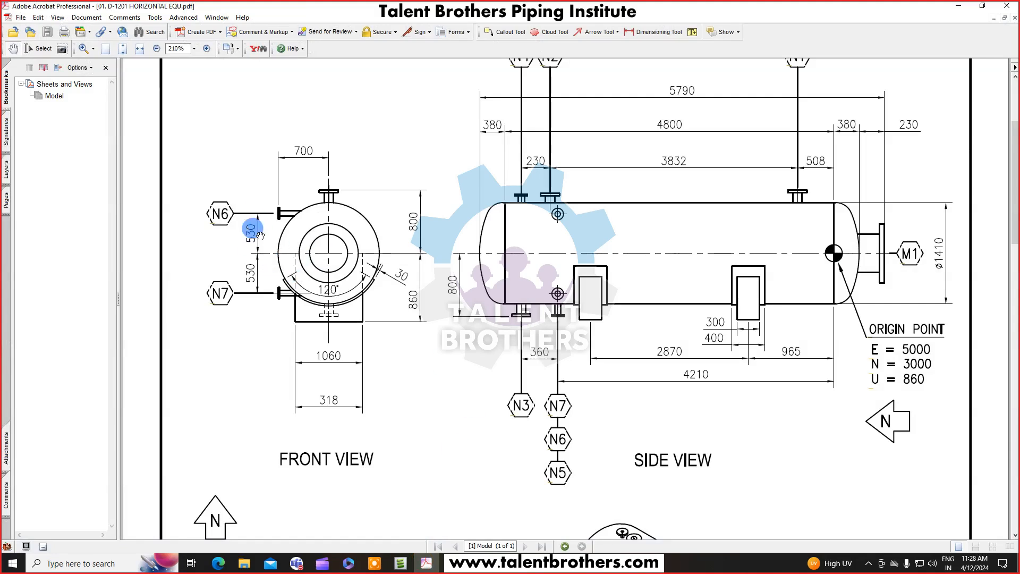
pyautogui.click(955, 7)
pyautogui.click(913, 342)
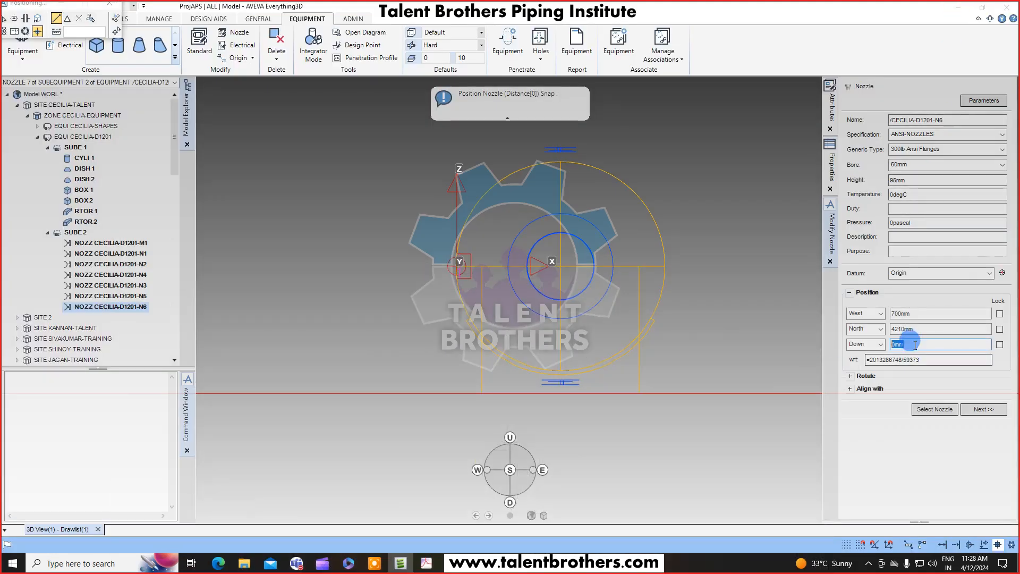
pyautogui.press('Return')
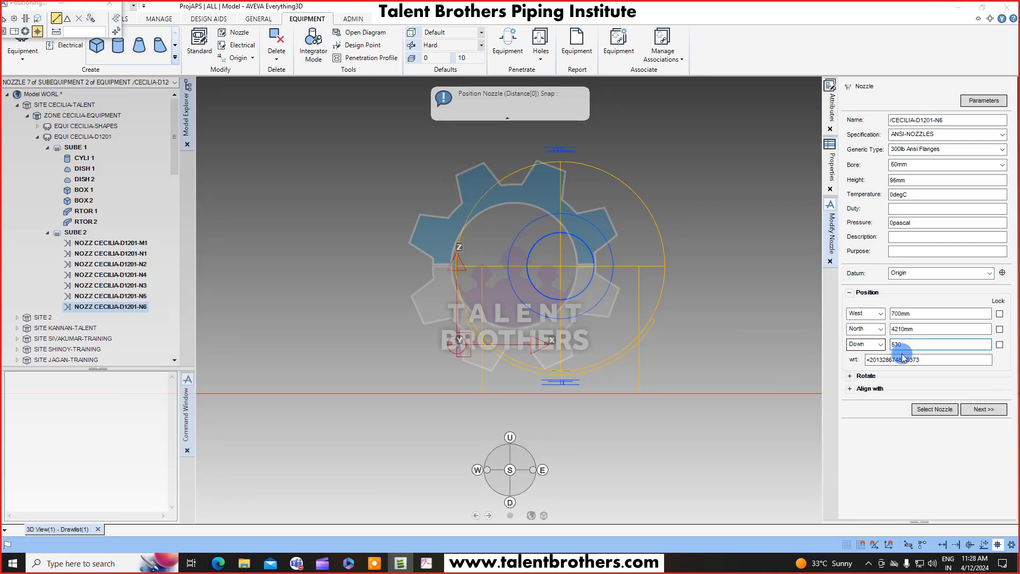
pyautogui.click(870, 344)
pyautogui.click(871, 355)
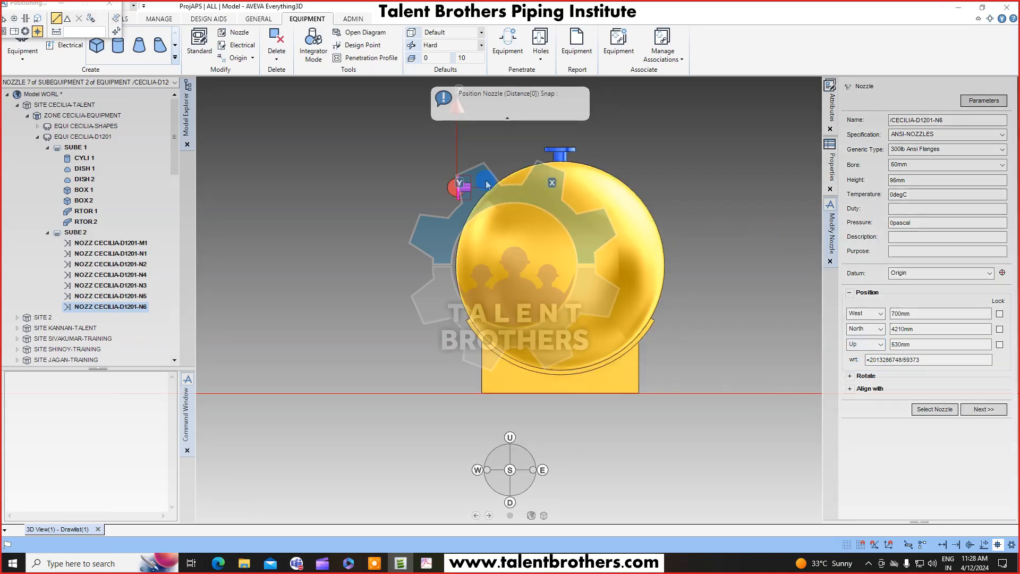
# Set the N6 nozzle's height to 300mm and confirm the nozzle modification.
pyautogui.scroll(2, 468, 198)
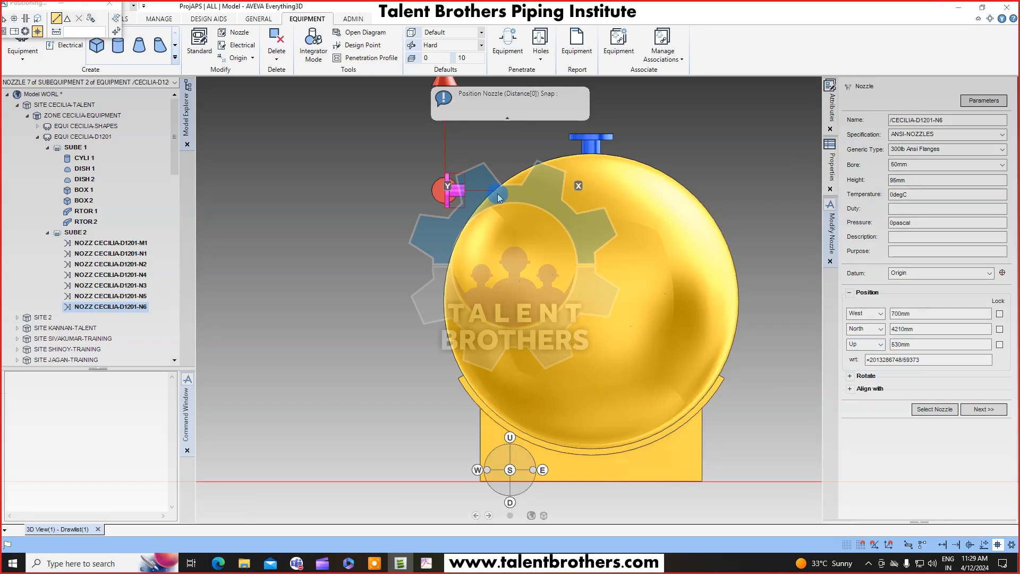
pyautogui.scroll(3, 499, 197)
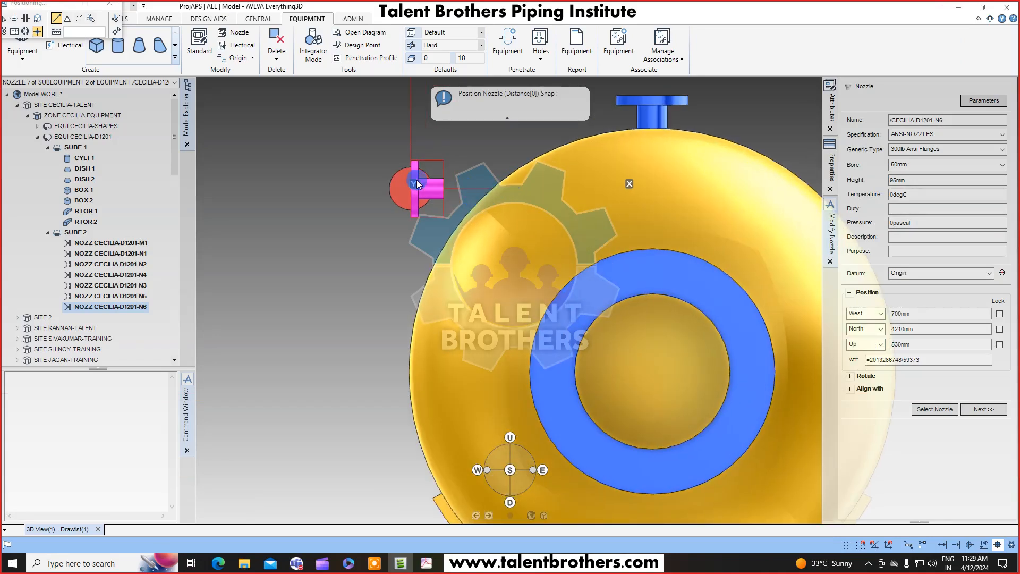
pyautogui.press('F8')
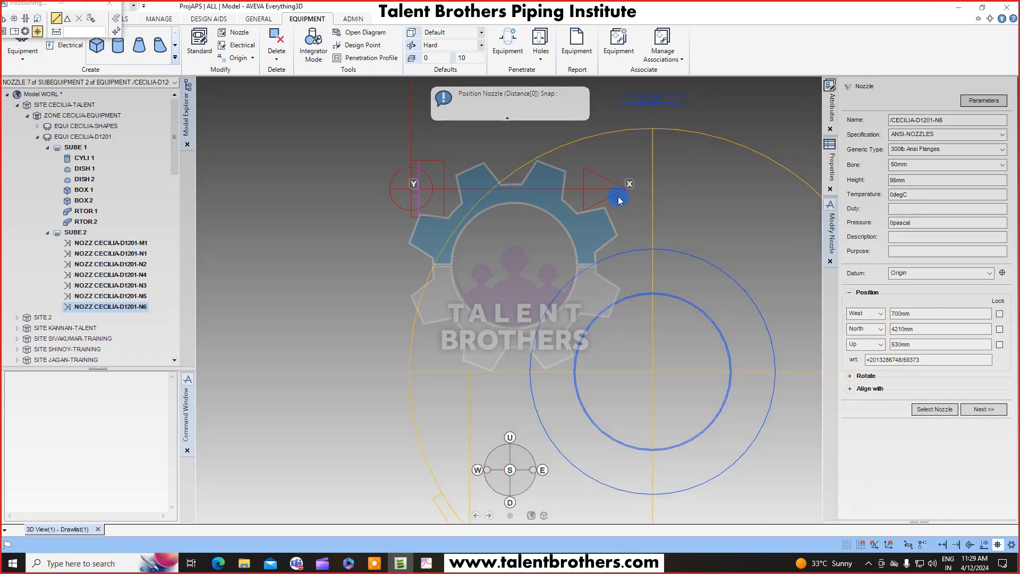
pyautogui.press('F8')
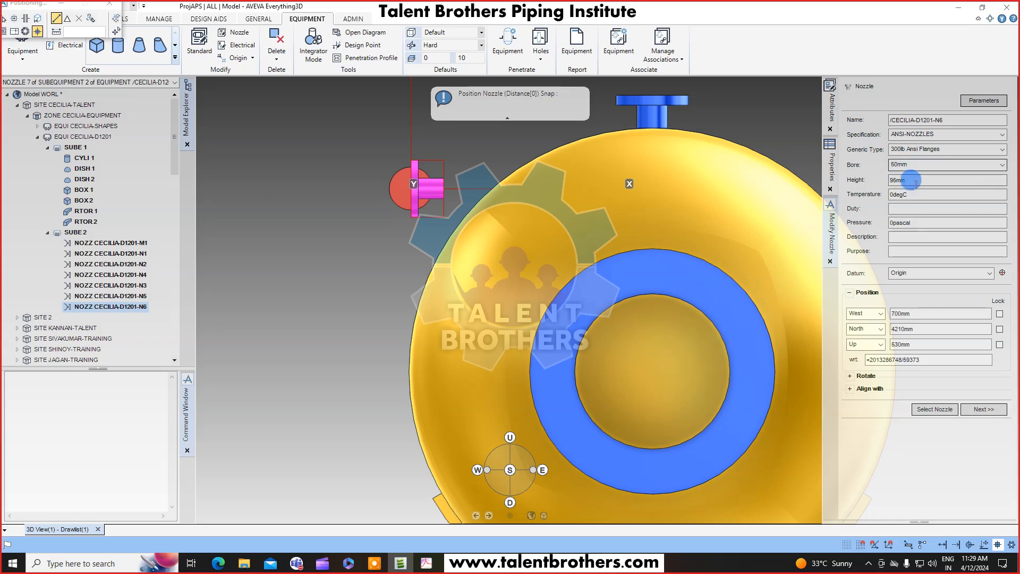
pyautogui.doubleClick(912, 182)
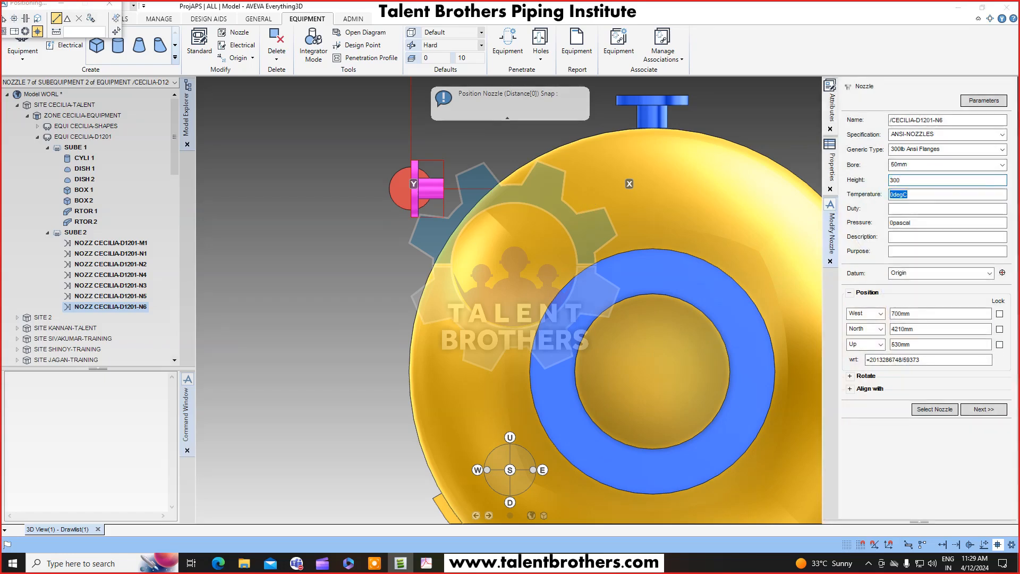
pyautogui.press('F8')
pyautogui.press('F8')
pyautogui.press('F8')
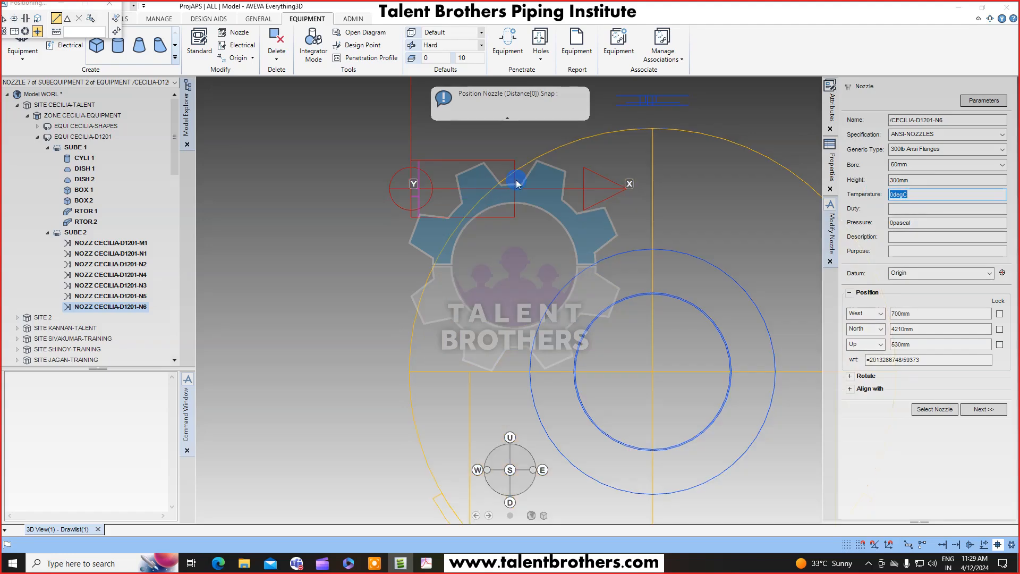
pyautogui.press('F8')
pyautogui.scroll(-3, 442, 260)
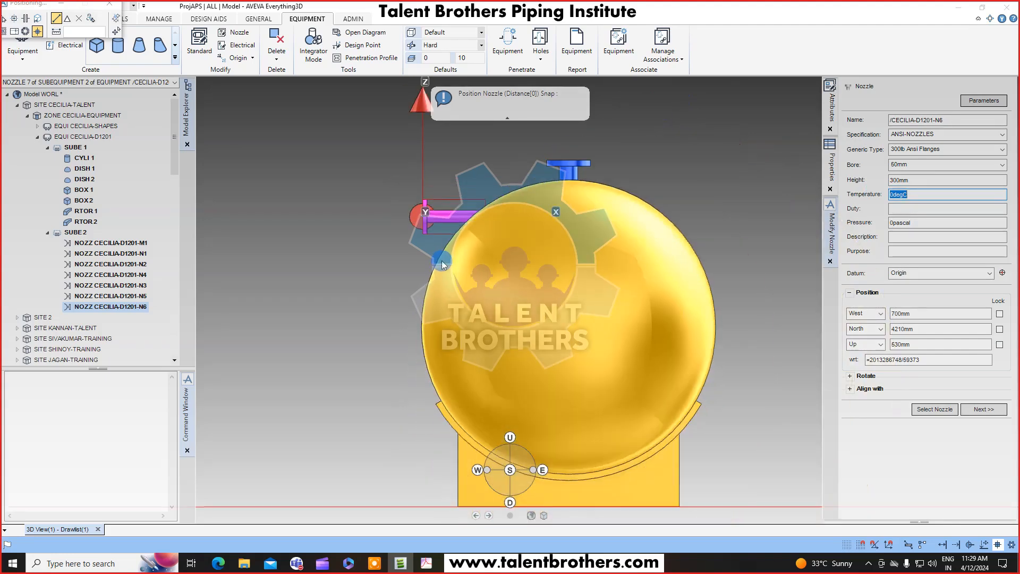
pyautogui.press('F8')
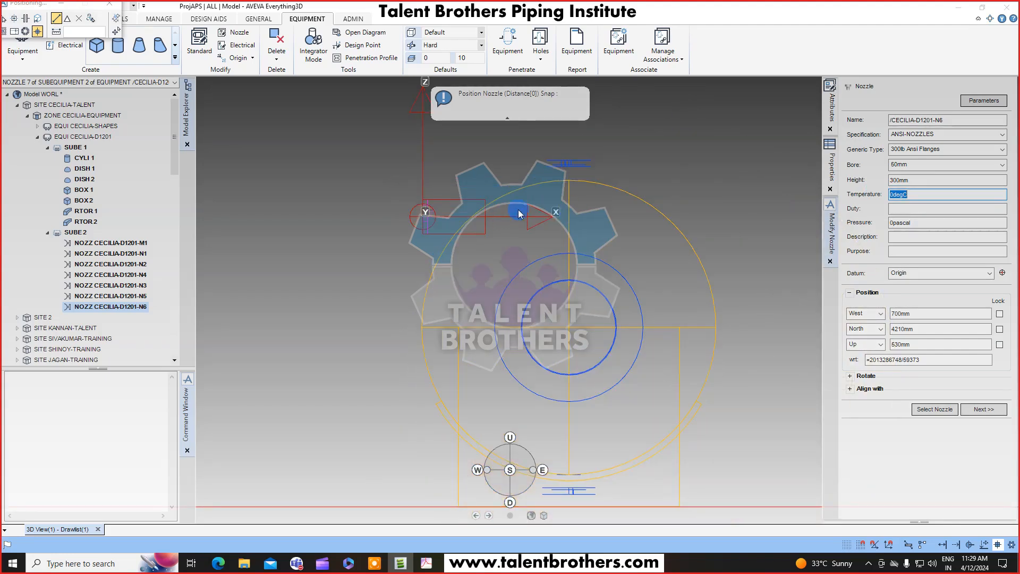
pyautogui.press('F8')
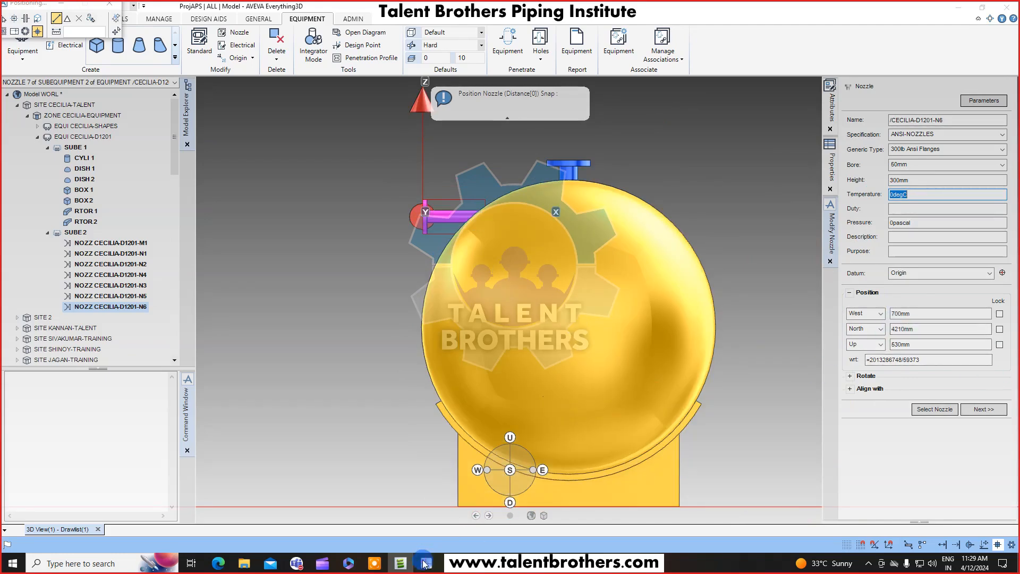
pyautogui.click(426, 563)
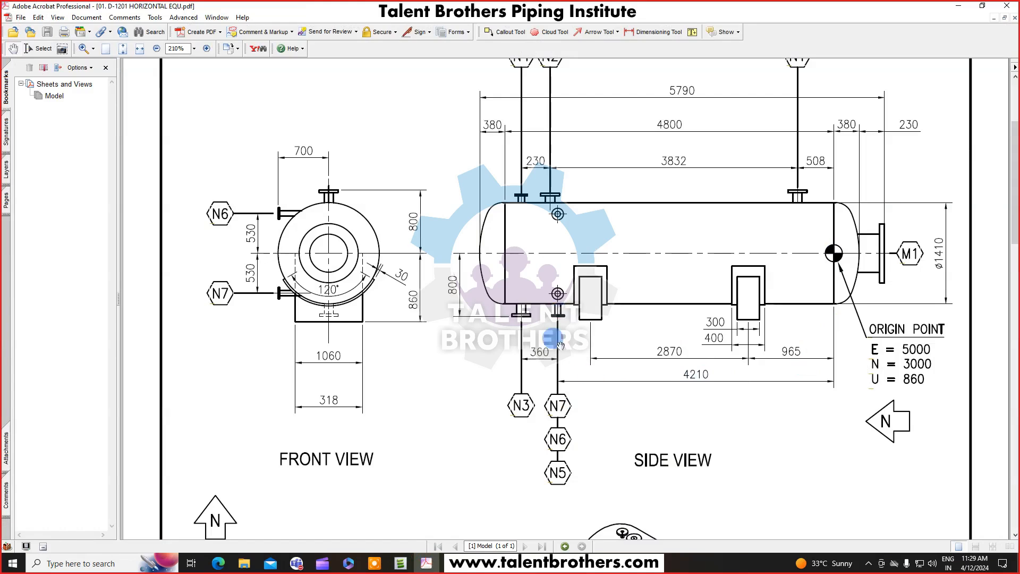
pyautogui.click(958, 6)
pyautogui.click(983, 409)
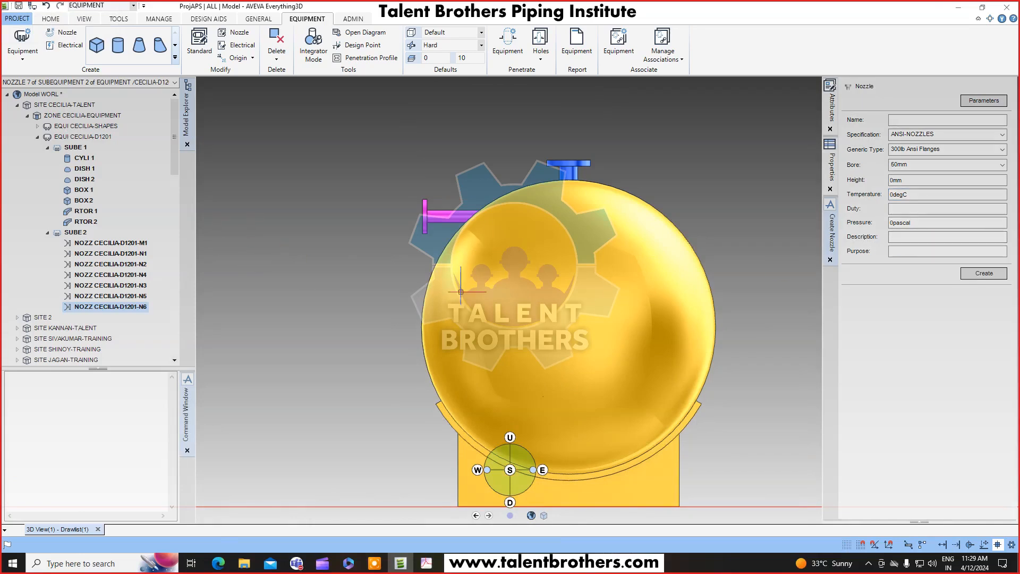
# Copy the N6 nozzle with an offset of X 0mm, Y 0mm, Z -1060mm for the N7 nozzle.
pyautogui.click(51, 18)
pyautogui.click(91, 33)
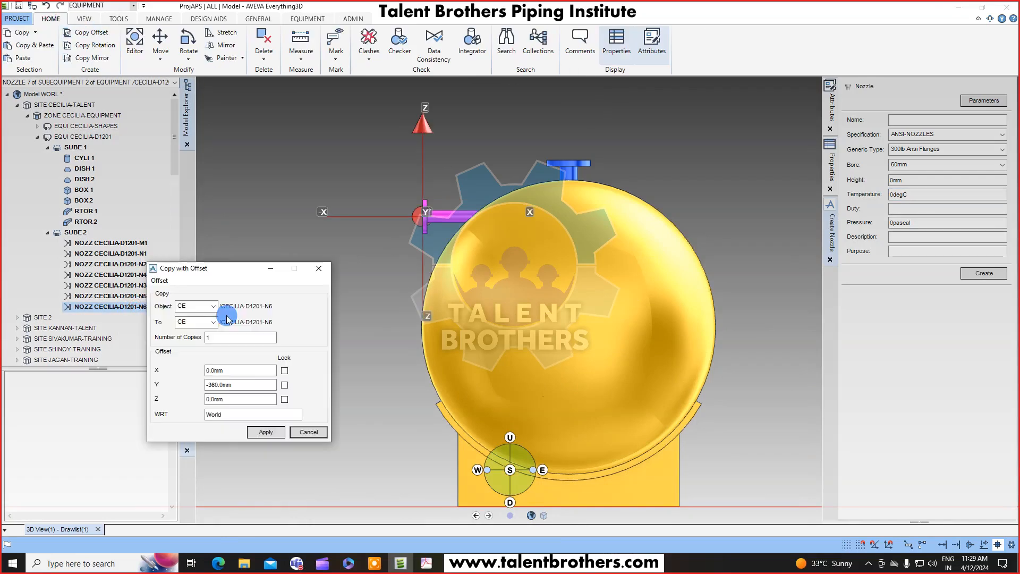
pyautogui.click(247, 386)
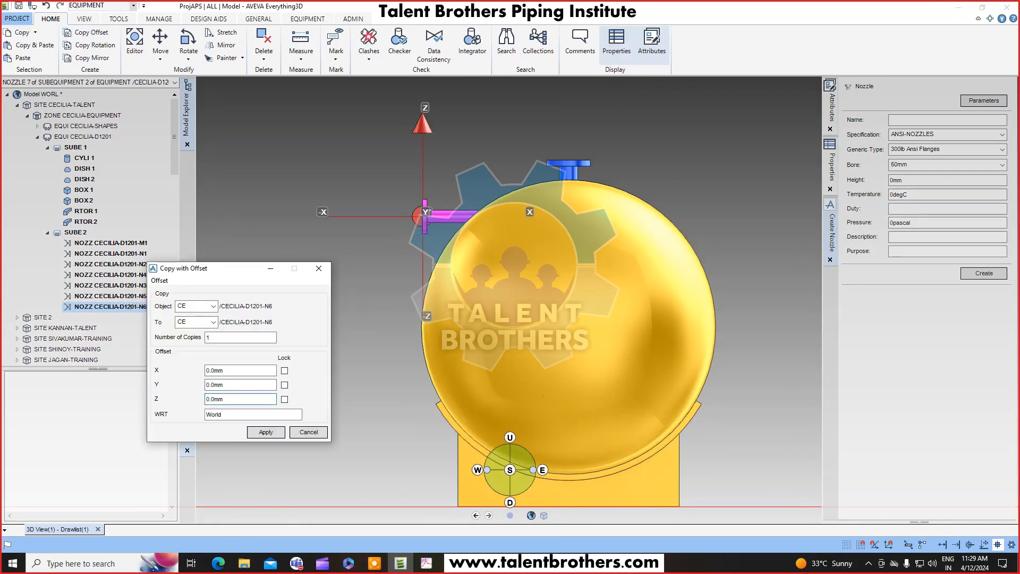
pyautogui.click(220, 397)
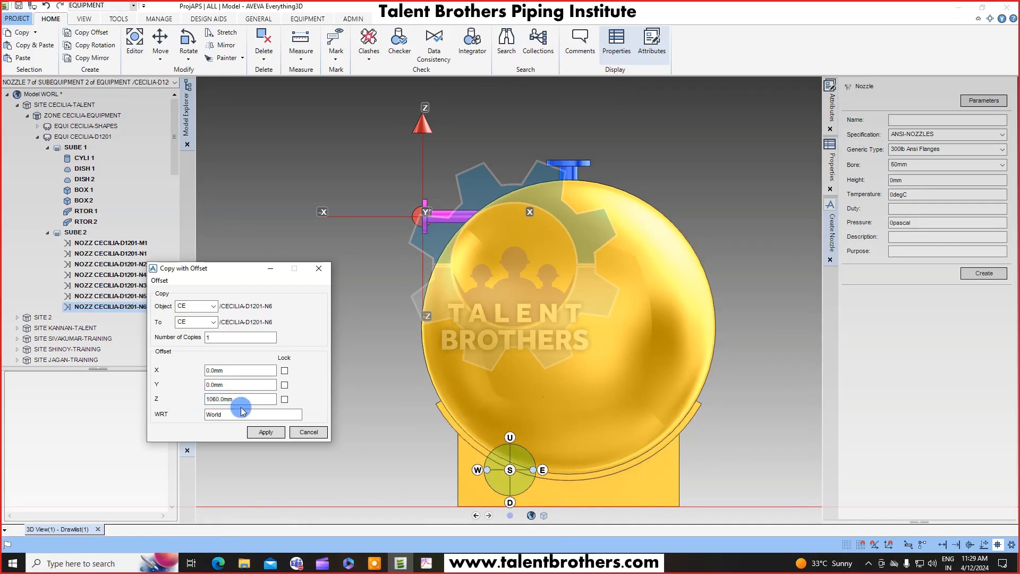
pyautogui.click(206, 399)
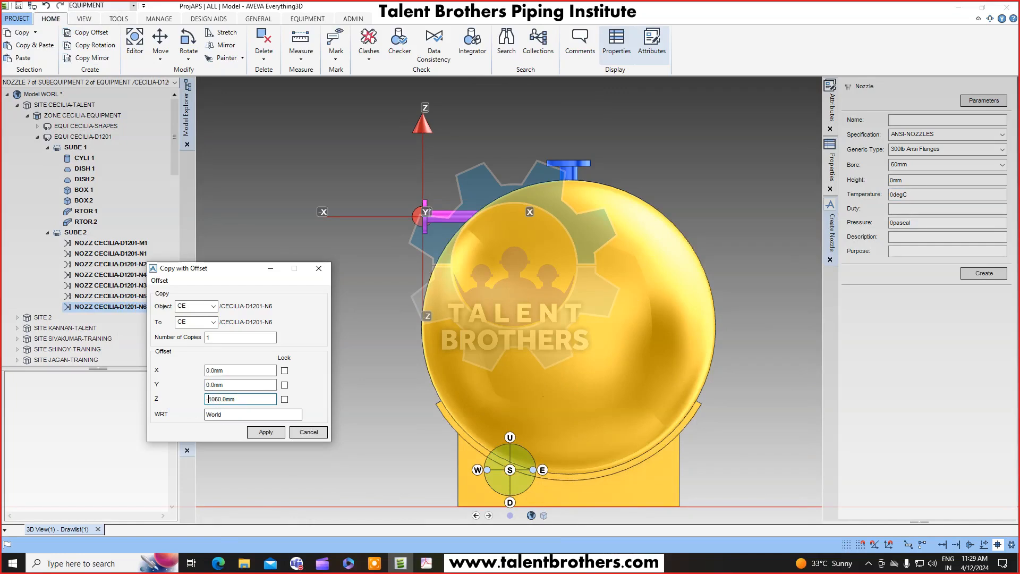
pyautogui.click(266, 431)
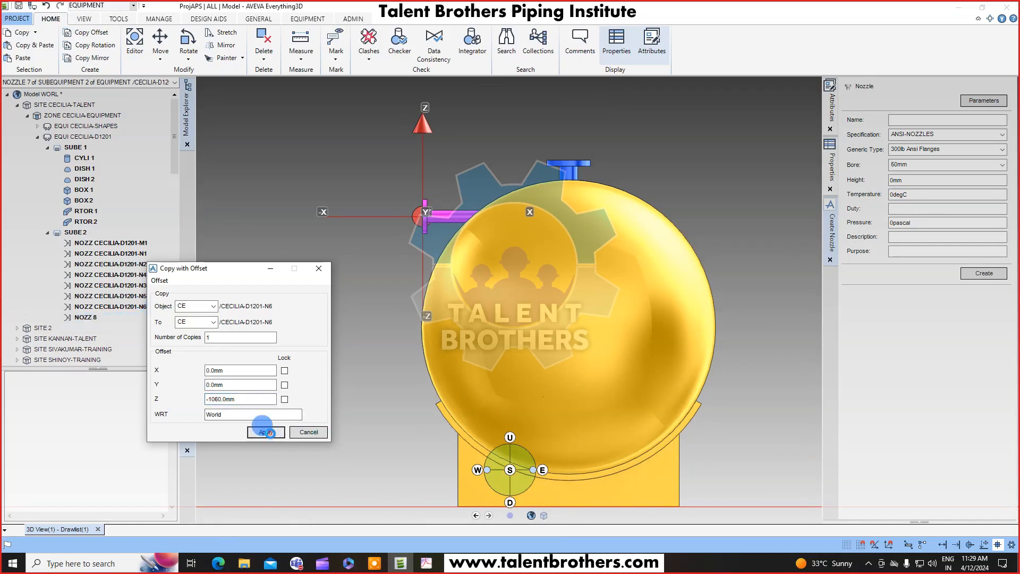
pyautogui.click(499, 297)
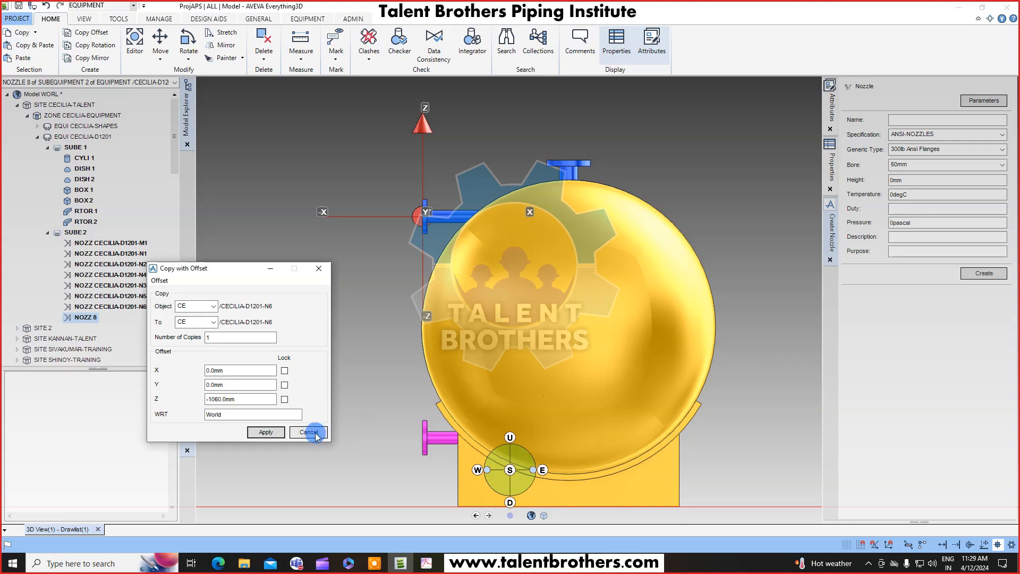
# Close the copy dialog and inspect the vessel and its copied nozzle from several angles.
pyautogui.click(315, 433)
pyautogui.scroll(-2, 448, 381)
pyautogui.moveTo(478, 381); pyautogui.dragTo(542, 367, button='middle')
pyautogui.moveTo(311, 425); pyautogui.dragTo(405, 391, button='middle')
pyautogui.moveTo(287, 408); pyautogui.dragTo(501, 353, button='middle')
pyautogui.scroll(2, 416, 365)
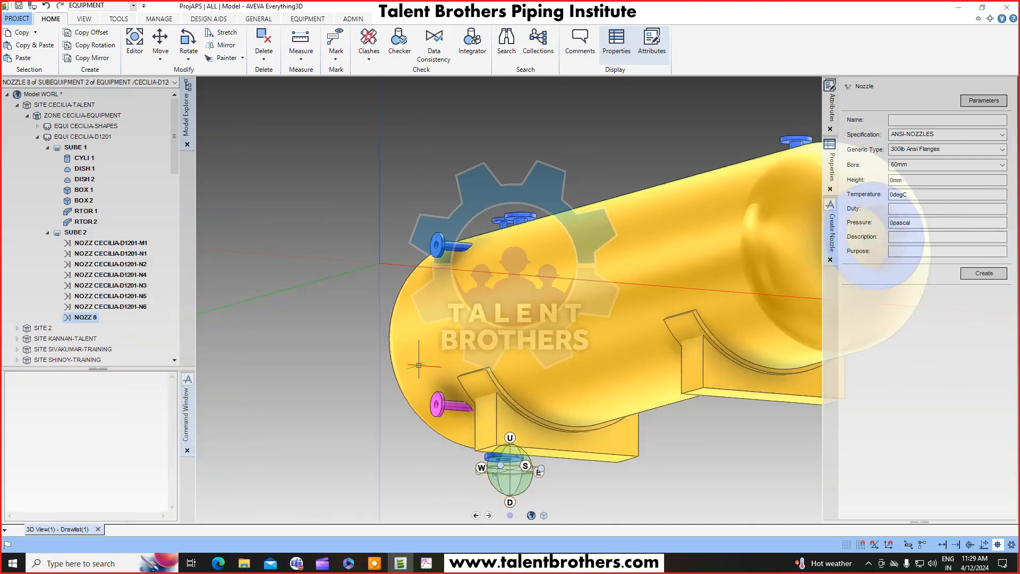
pyautogui.moveTo(436, 366); pyautogui.dragTo(502, 426, button='middle')
pyautogui.scroll(-5, 613, 384)
pyautogui.moveTo(617, 392)
pyautogui.mouseDown(button='middle')
pyautogui.moveTo(624, 398)
pyautogui.moveTo(477, 346)
pyautogui.moveTo(536, 325)
pyautogui.moveTo(488, 315)
pyautogui.moveTo(480, 269)
pyautogui.moveTo(489, 370)
pyautogui.moveTo(449, 345)
pyautogui.moveTo(492, 343)
pyautogui.moveTo(515, 264)
pyautogui.moveTo(446, 242)
pyautogui.mouseUp(button='middle')
pyautogui.scroll(3, 477, 346)
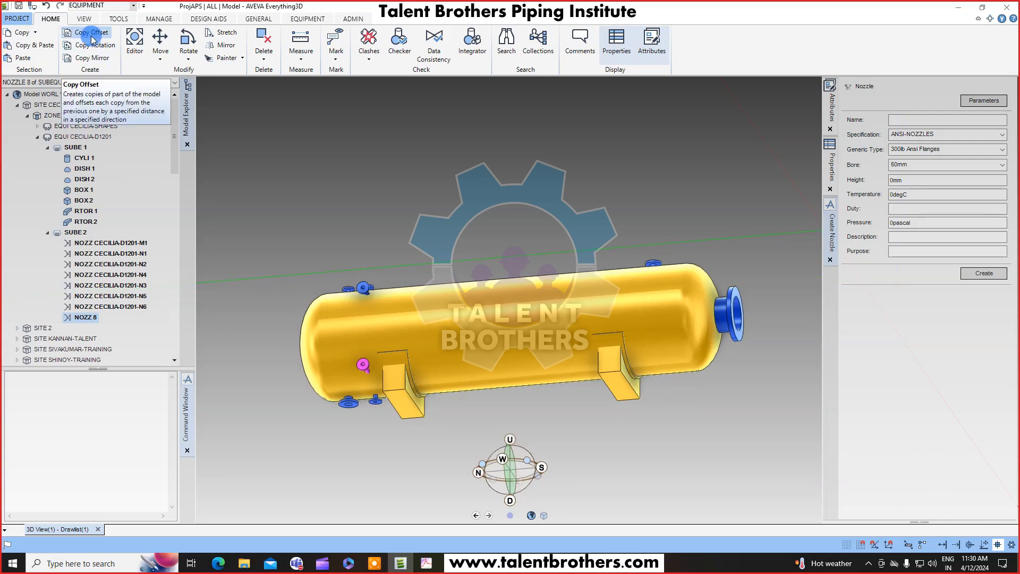
pyautogui.click(160, 53)
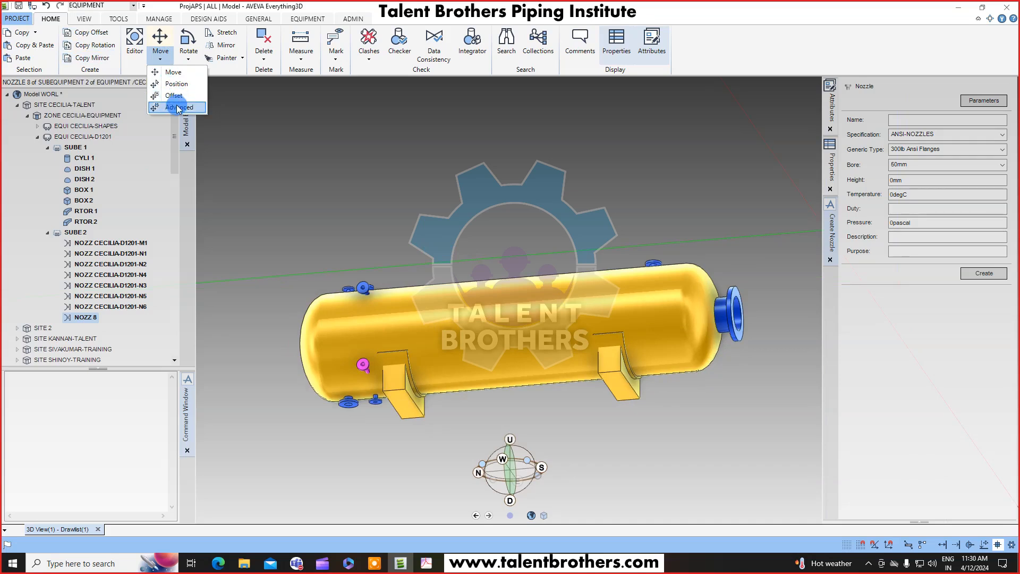
pyautogui.click(188, 53)
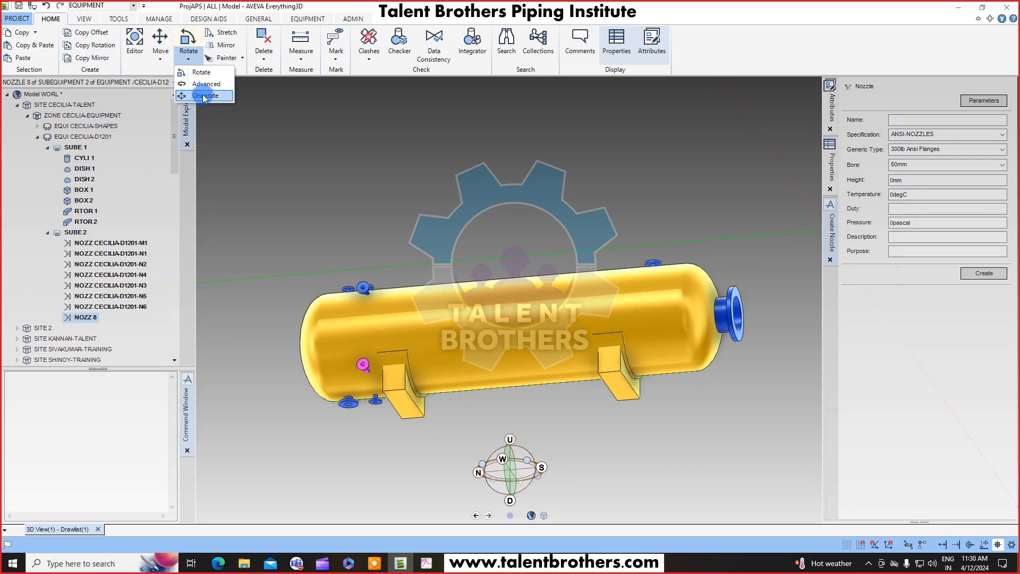
pyautogui.click(200, 72)
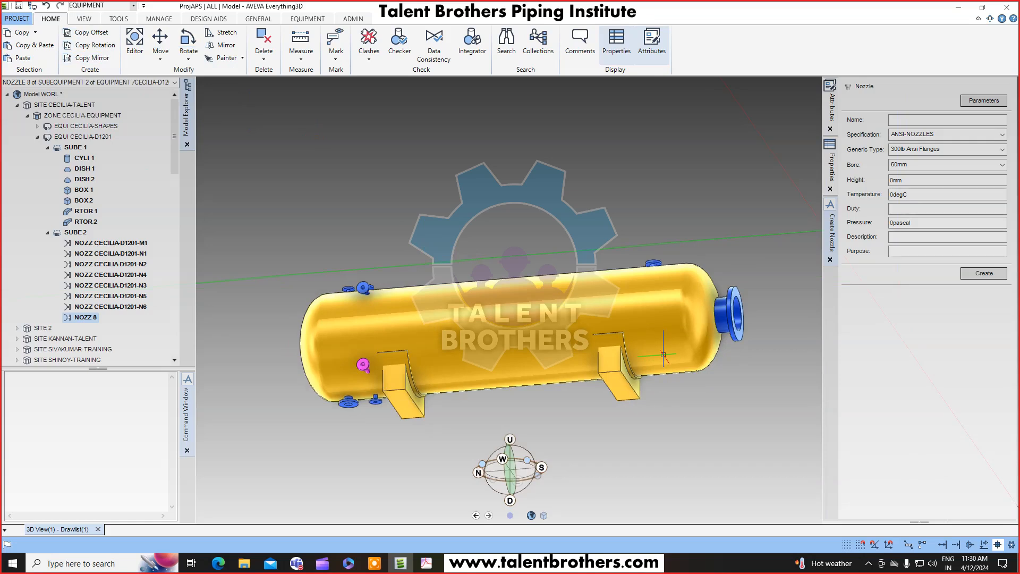
pyautogui.moveTo(650, 359); pyautogui.dragTo(494, 335, button='middle')
pyautogui.scroll(3, 494, 334)
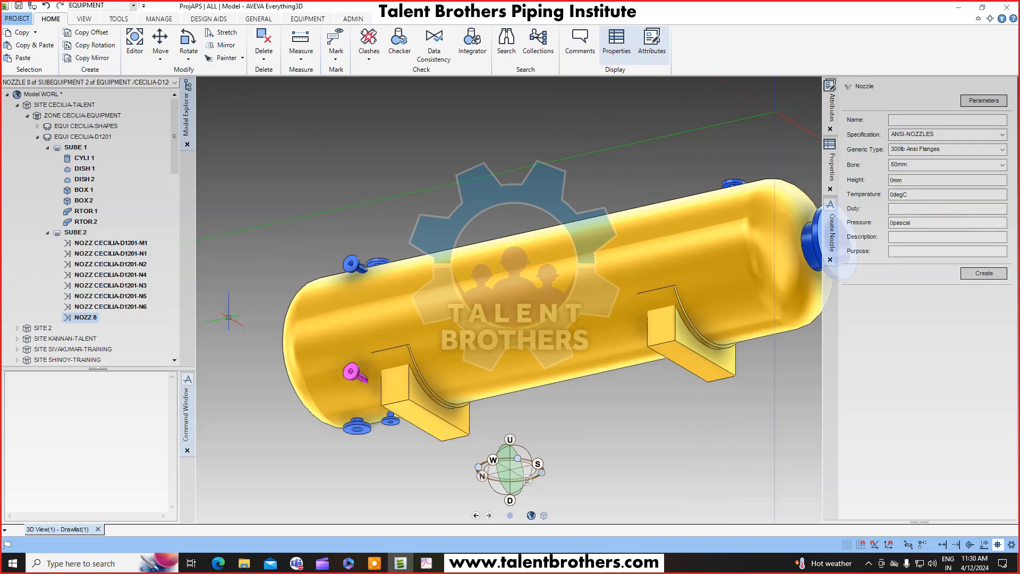
# Rename the newly copied nozzle CECILIA-D1201-N7.
pyautogui.rightClick(80, 317)
pyautogui.click(98, 334)
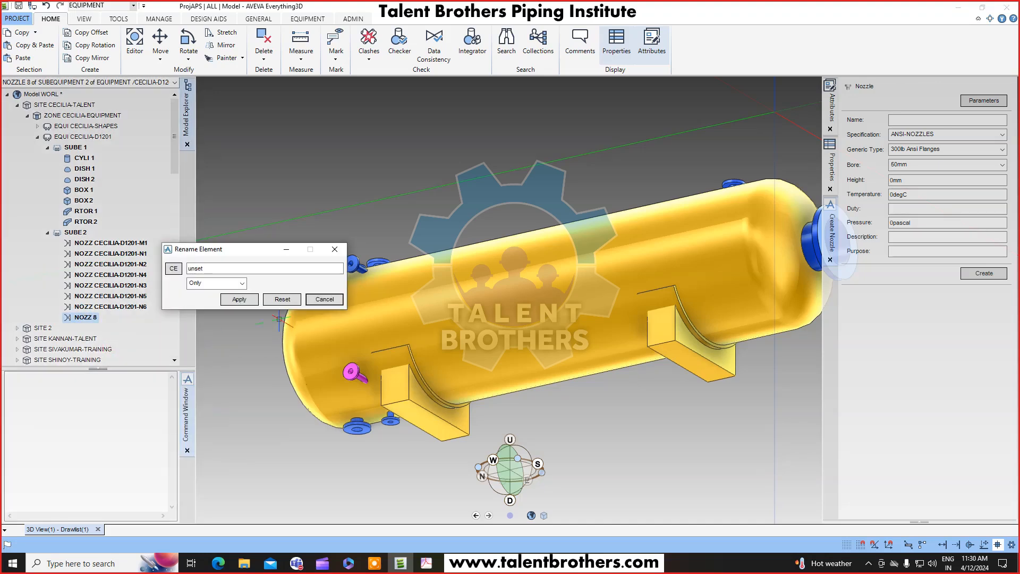
pyautogui.click(173, 268)
pyautogui.click(112, 274)
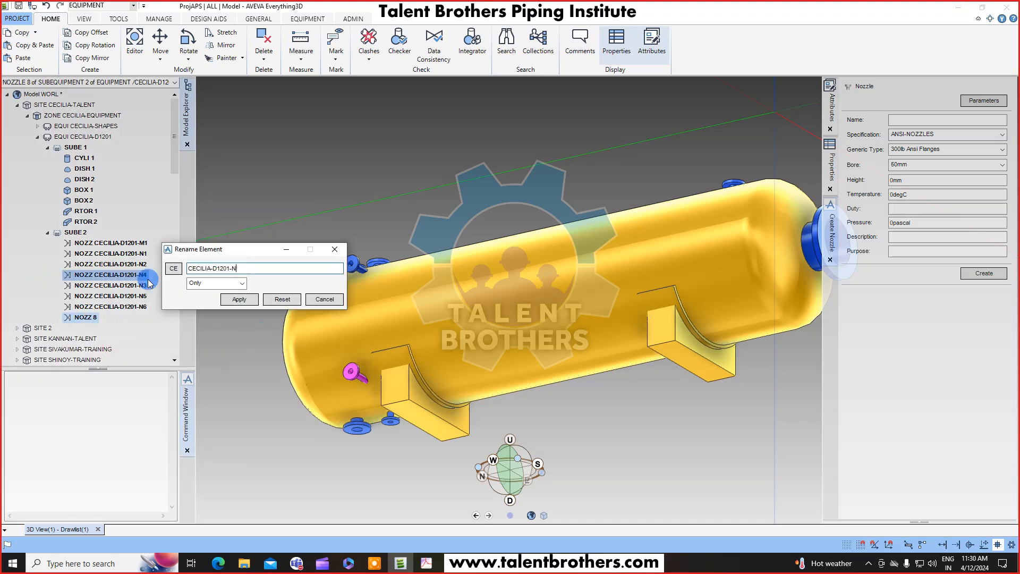
pyautogui.write('7')
pyautogui.press('Tab')
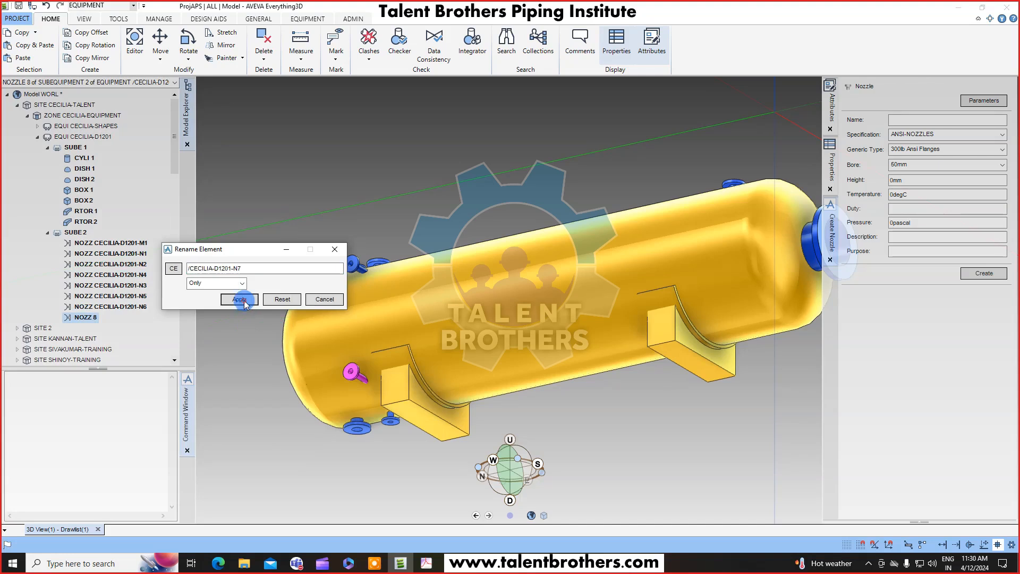
pyautogui.click(239, 299)
pyautogui.click(325, 299)
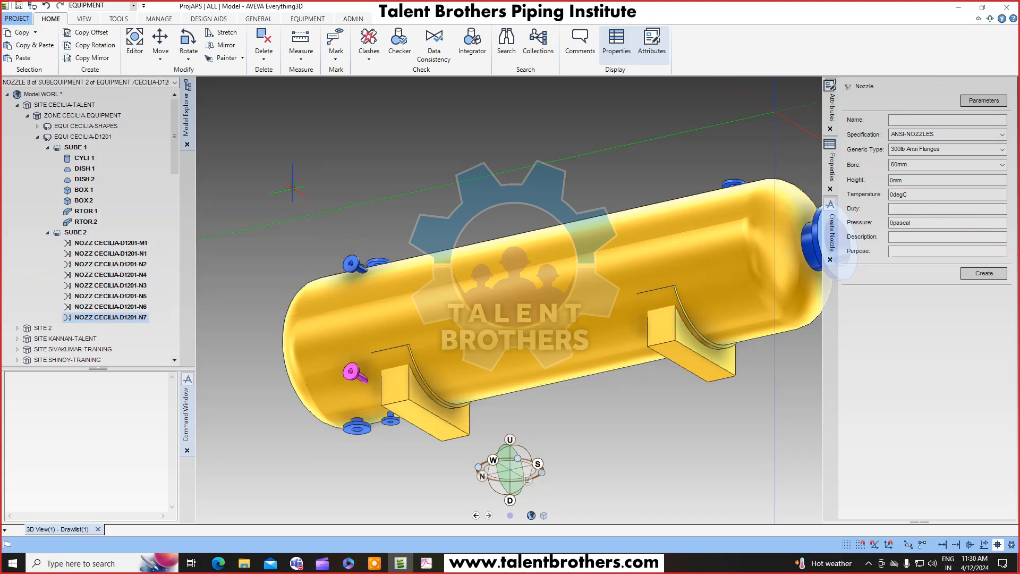
# Reorder SUBE 2's nozzles so that N3 sits after N2 in the hierarchy.
pyautogui.click(148, 245)
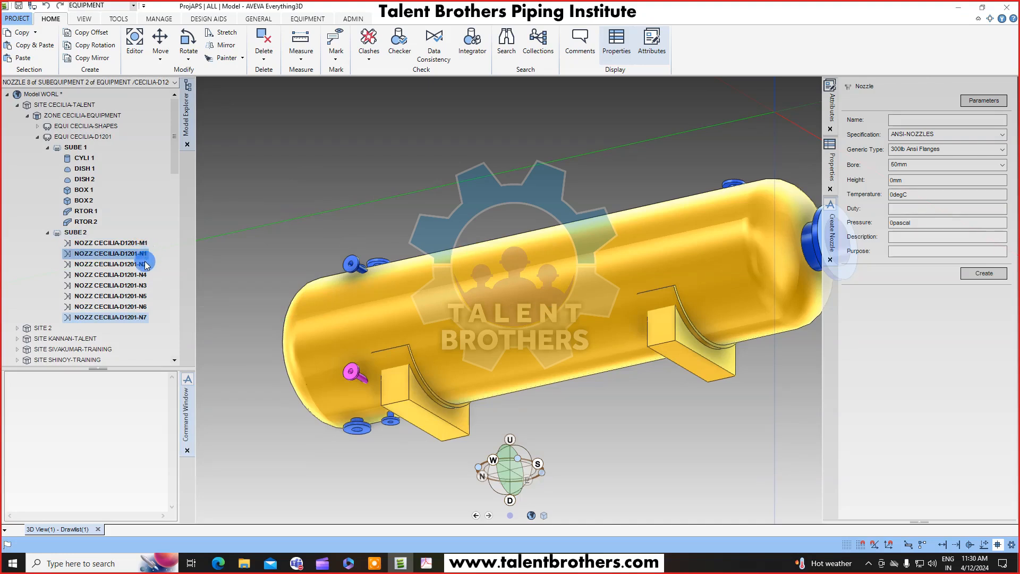
pyautogui.moveTo(154, 317); pyautogui.dragTo(157, 266)
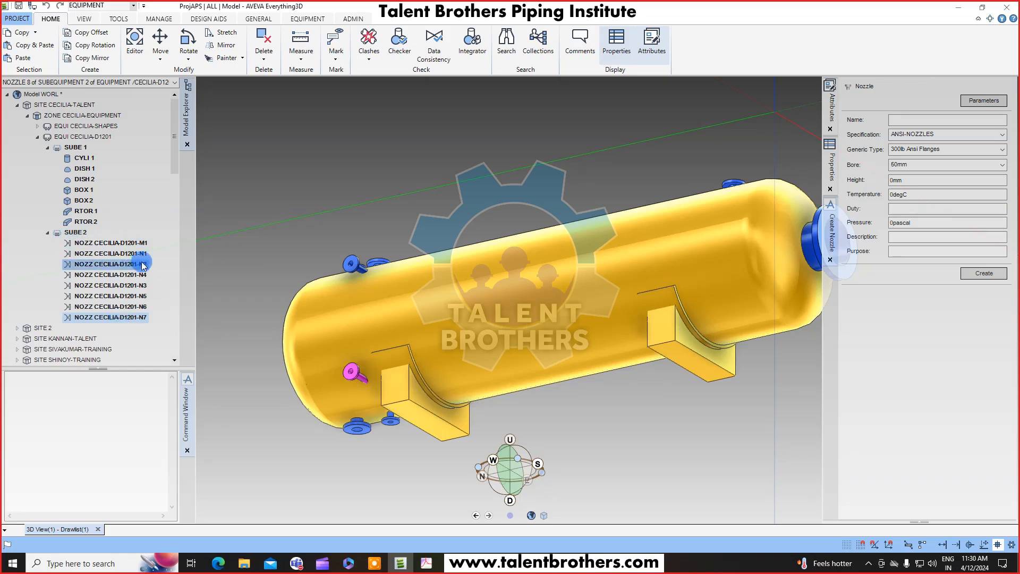
pyautogui.click(77, 233)
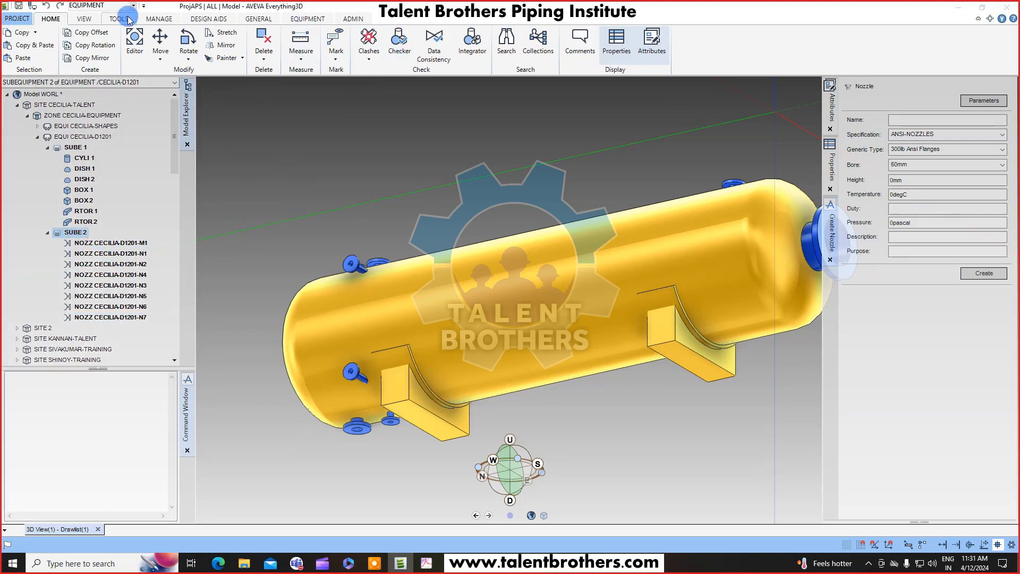
pyautogui.click(159, 19)
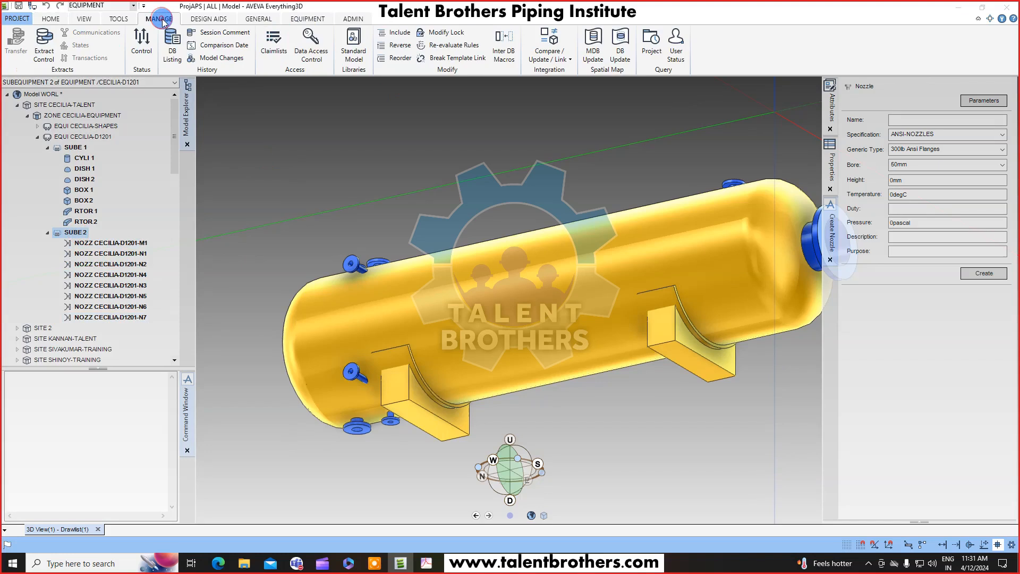
pyautogui.click(402, 60)
pyautogui.moveTo(617, 146); pyautogui.dragTo(322, 106)
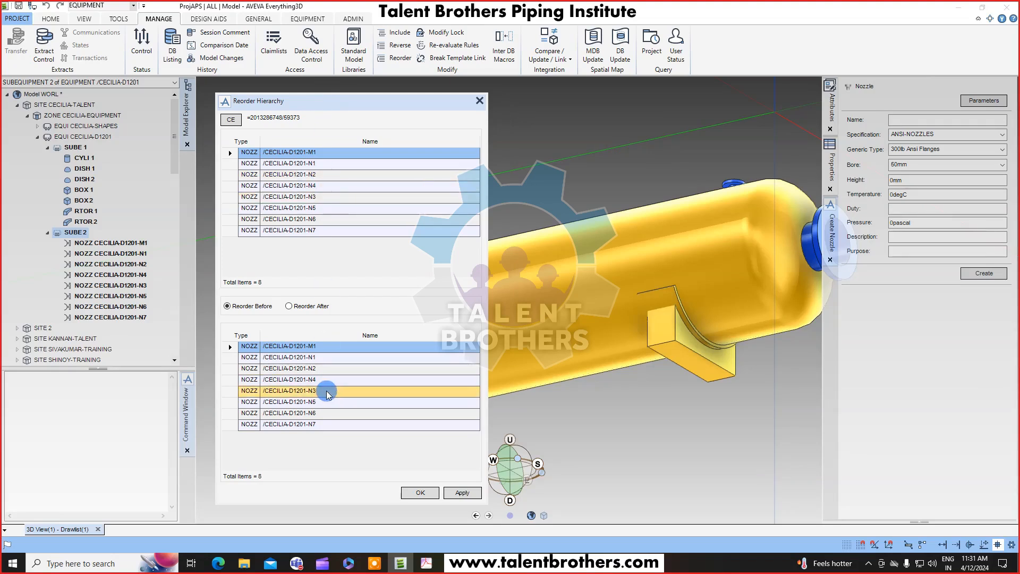
pyautogui.click(322, 197)
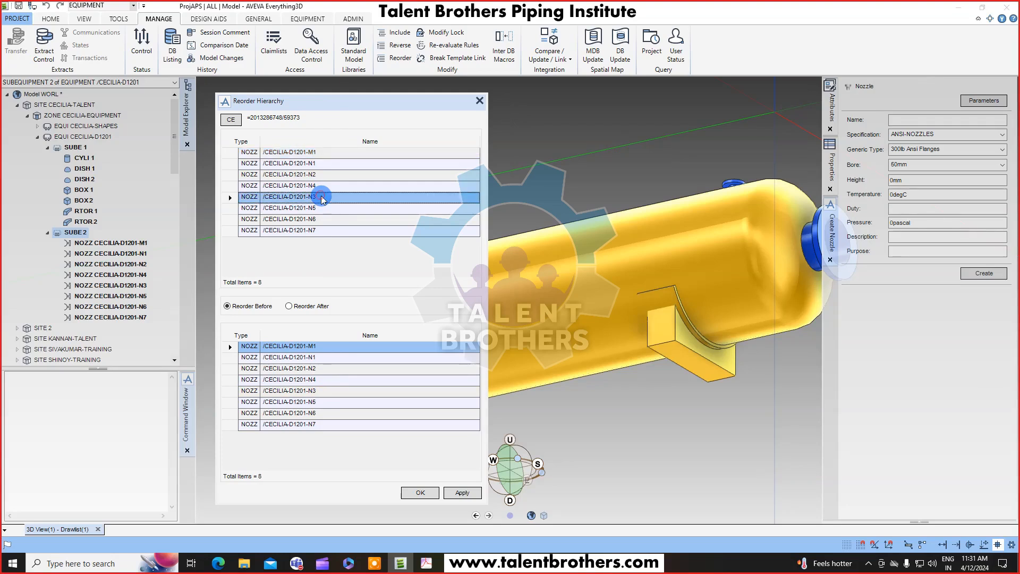
pyautogui.click(295, 308)
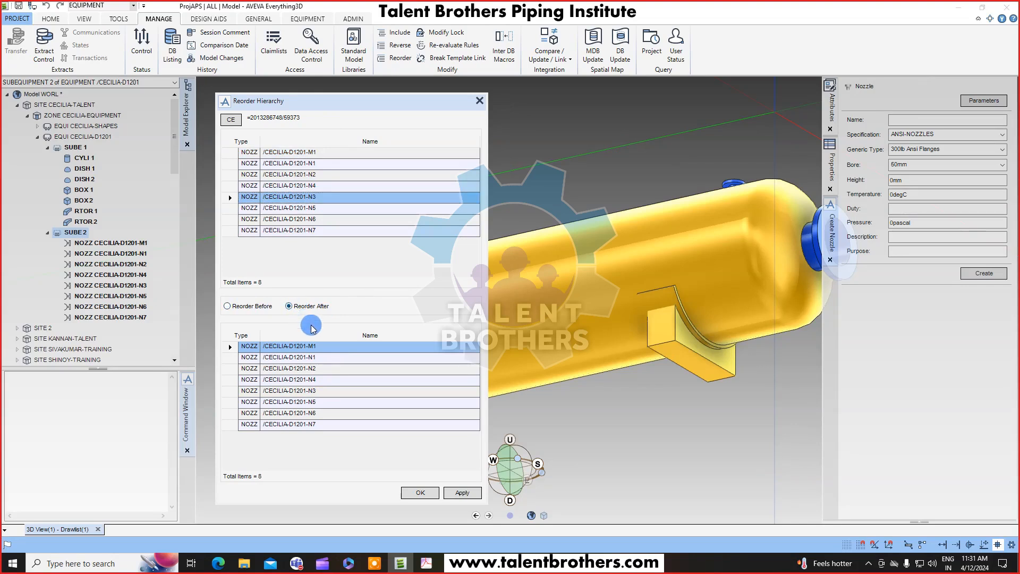
pyautogui.click(324, 371)
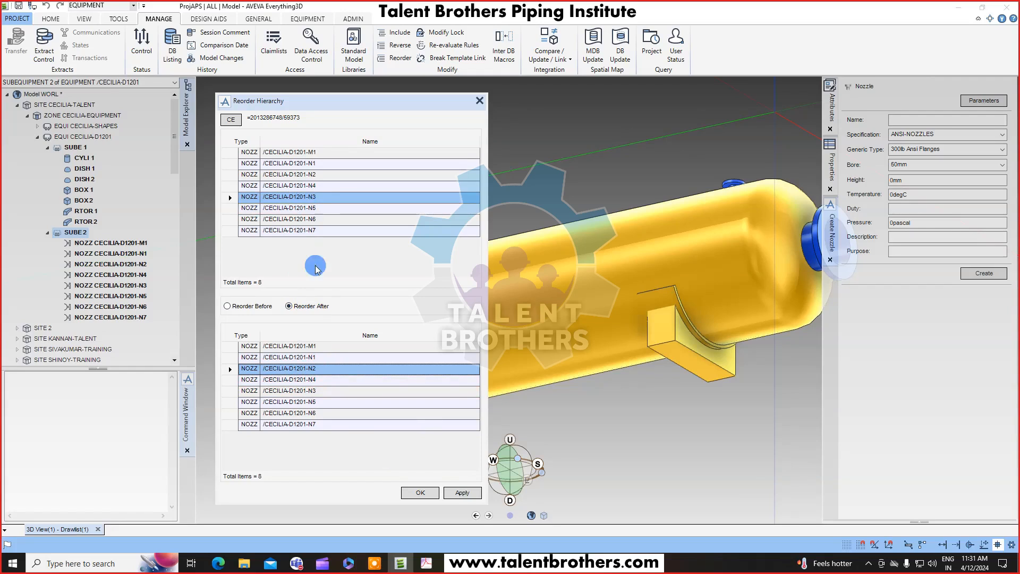
pyautogui.click(463, 493)
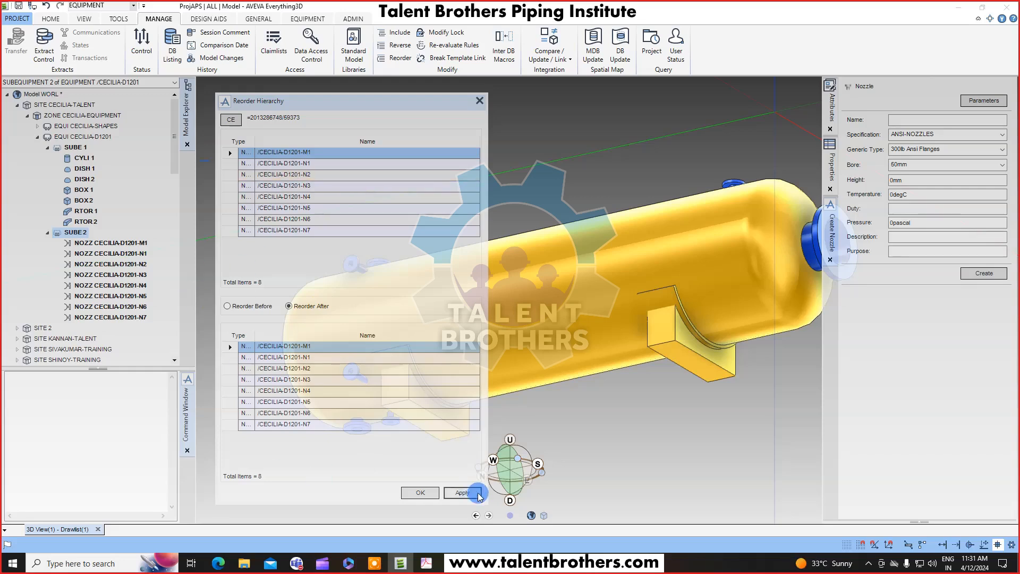
pyautogui.click(420, 493)
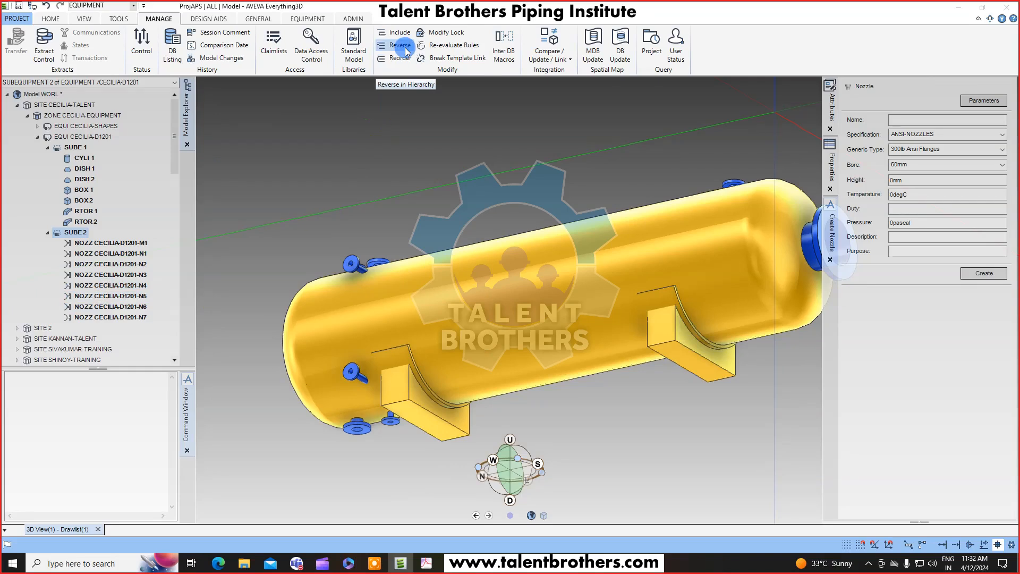
# Reverse the order of SUBE 2's nozzles and reverse it back again.
pyautogui.click(82, 235)
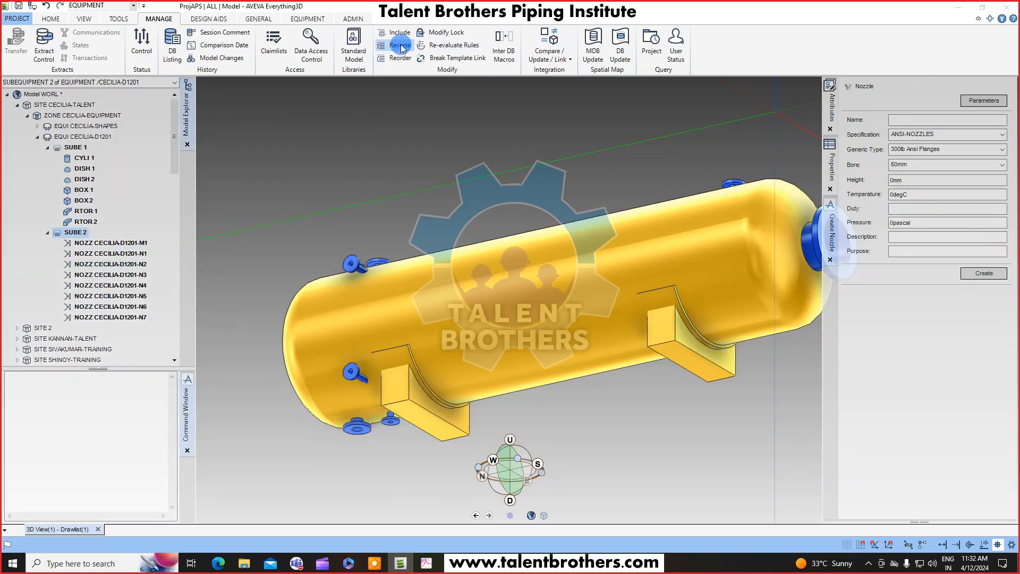
pyautogui.click(399, 46)
pyautogui.click(141, 317)
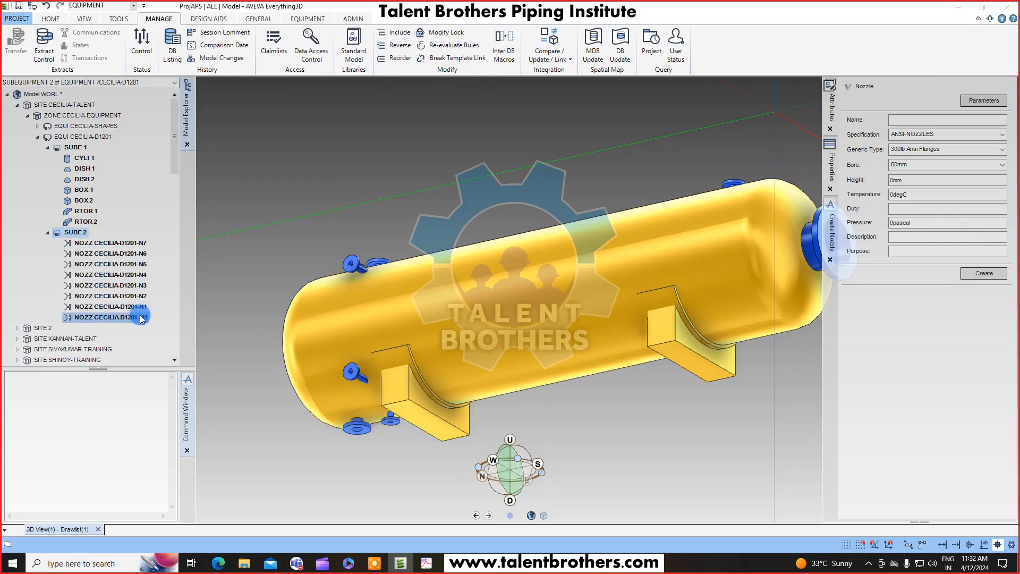
pyautogui.click(77, 232)
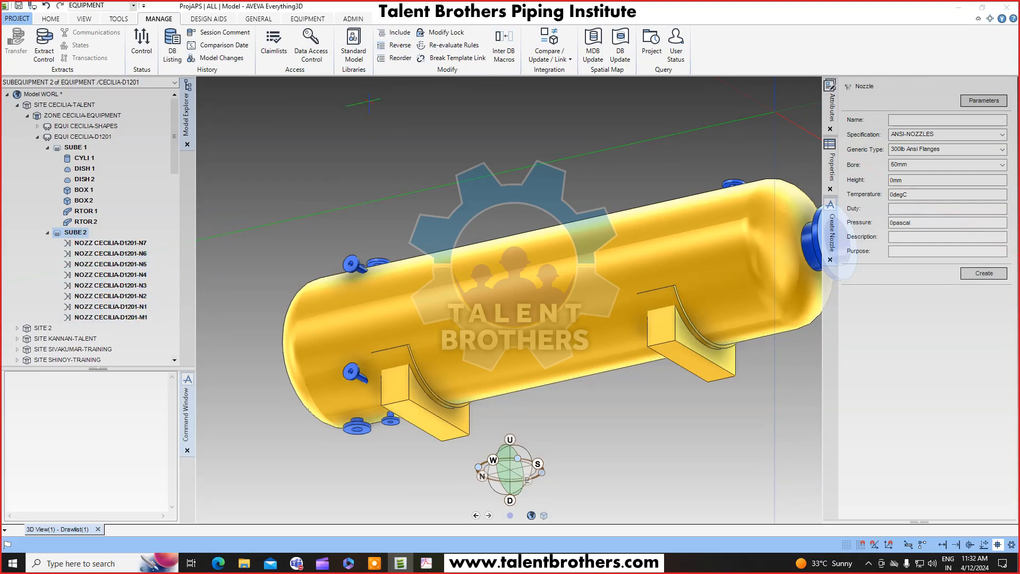
pyautogui.click(406, 47)
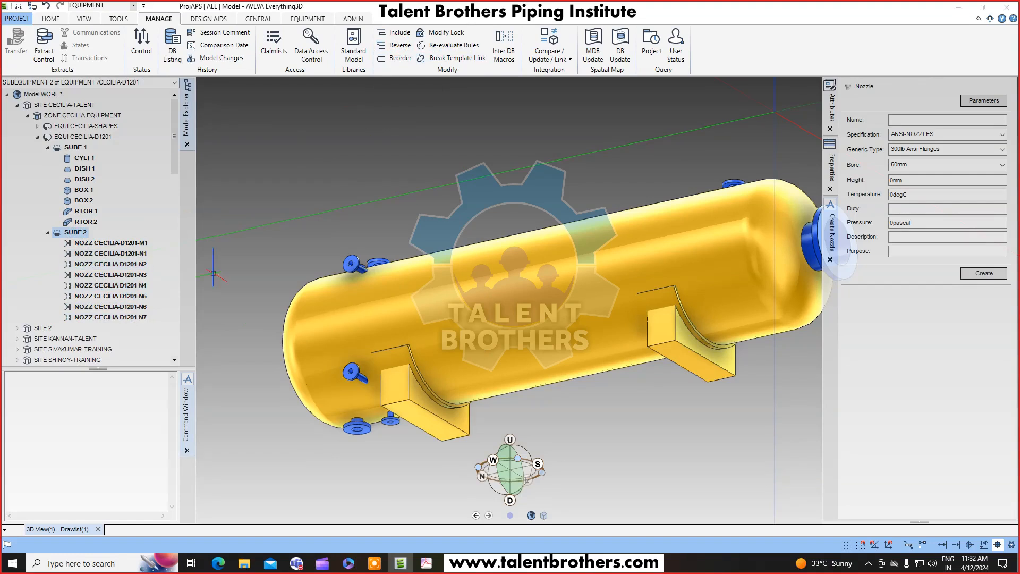
# Include the CECILIA-D1201-M1 nozzle into SUBE 1 after its last item.
pyautogui.click(400, 33)
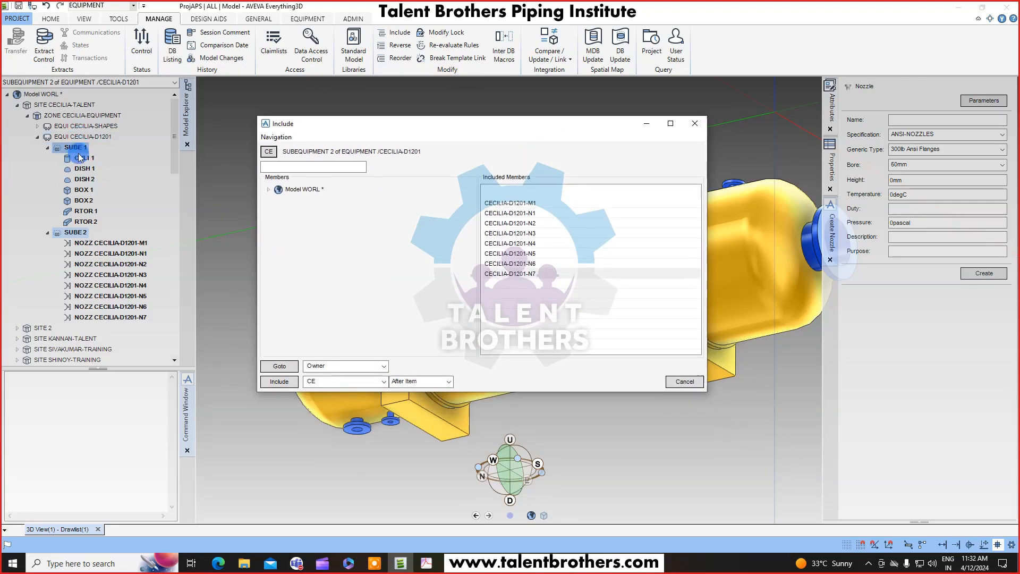
pyautogui.click(75, 232)
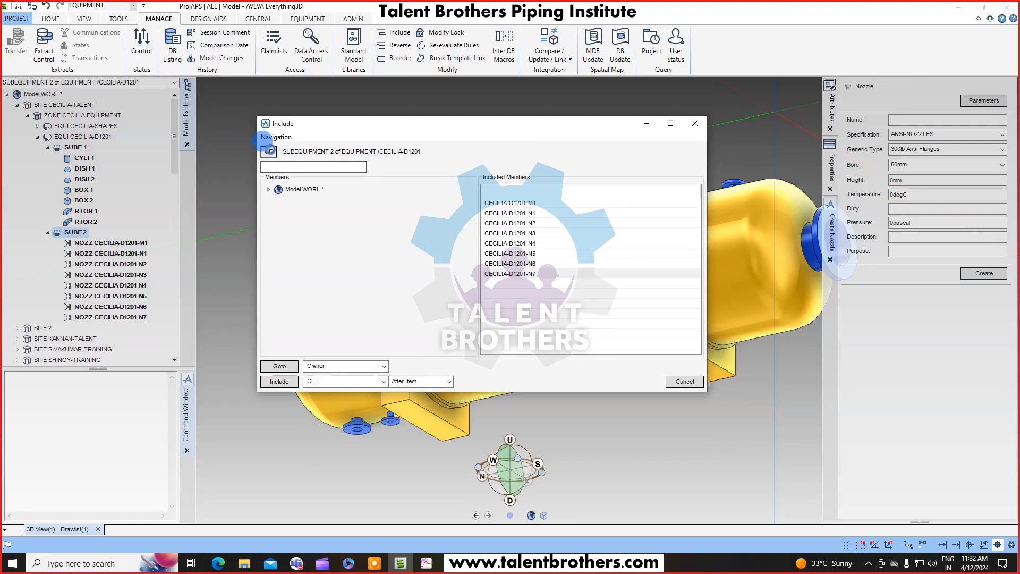
pyautogui.click(75, 146)
pyautogui.click(269, 151)
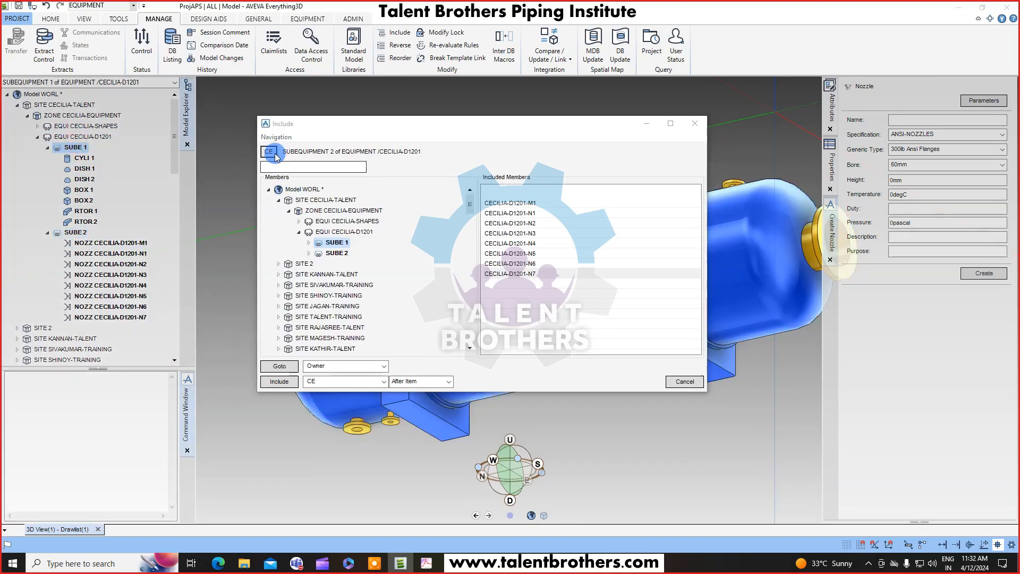
pyautogui.click(345, 274)
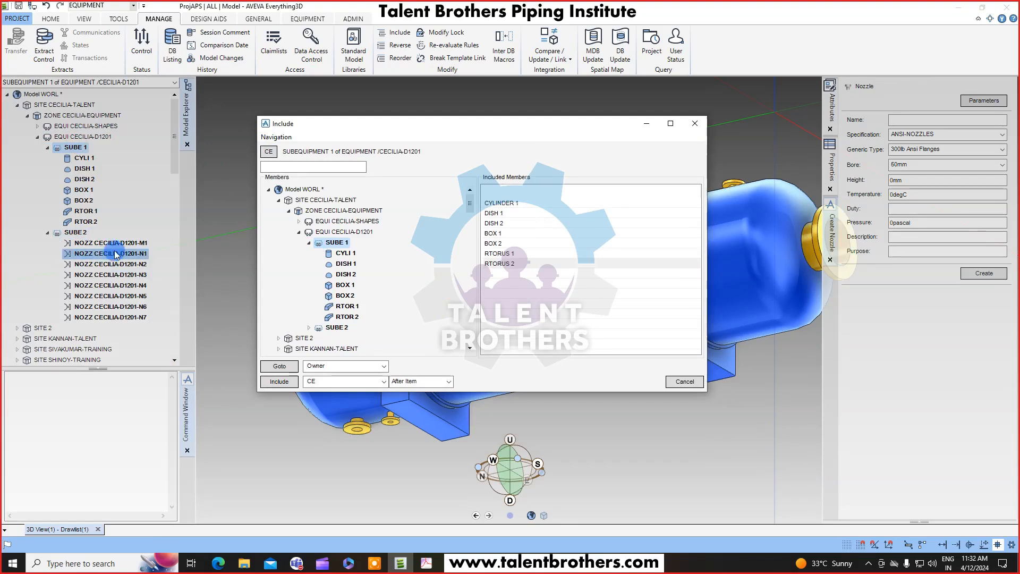
pyautogui.click(83, 170)
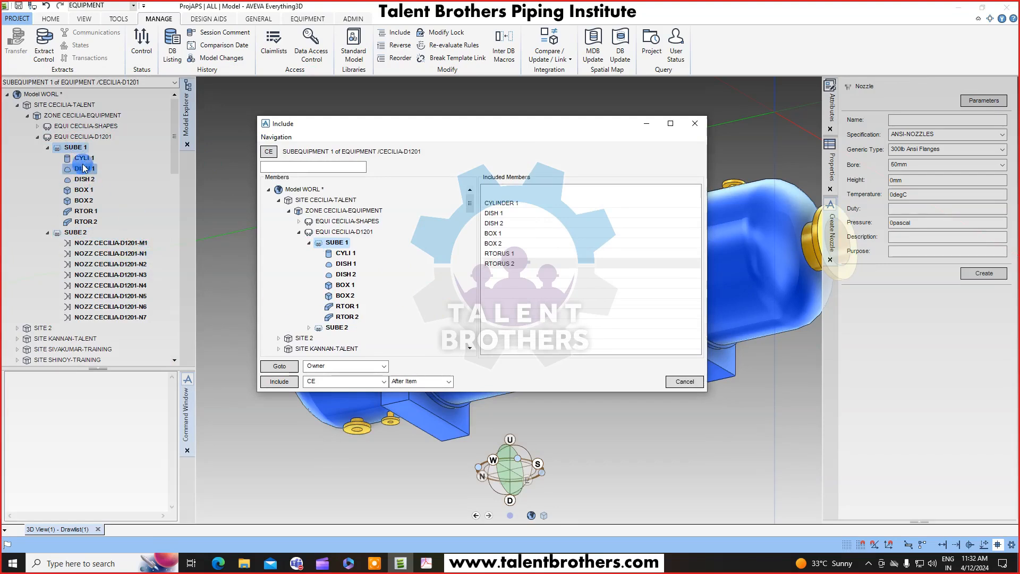
pyautogui.click(76, 147)
pyautogui.click(272, 155)
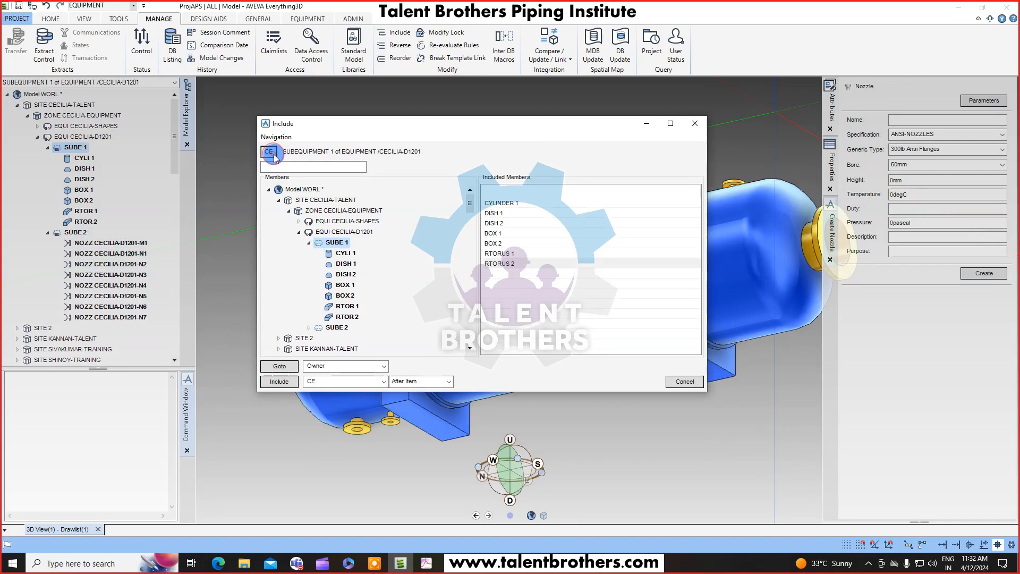
pyautogui.click(133, 243)
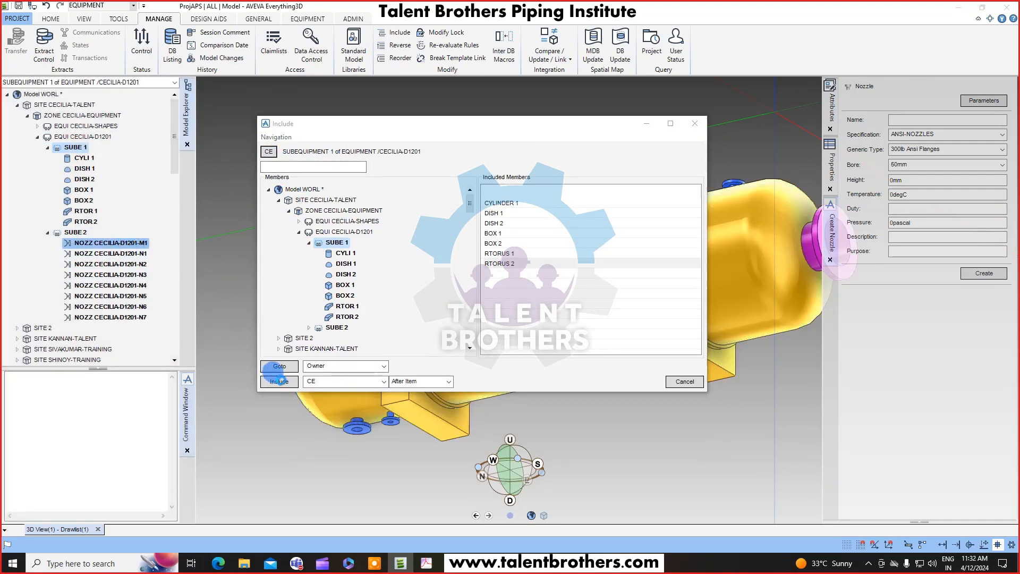
pyautogui.click(279, 381)
# Include the CECILIA-D1201-M1 nozzle into SUBE 2 after its last nozzle and close the dialog.
pyautogui.click(122, 264)
pyautogui.click(99, 232)
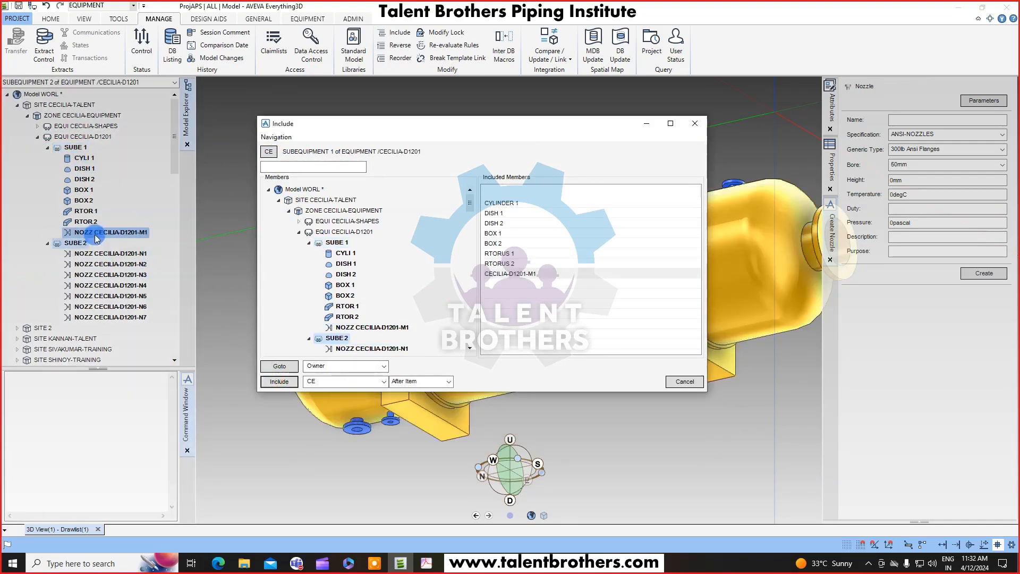
pyautogui.moveTo(394, 125); pyautogui.dragTo(421, 136)
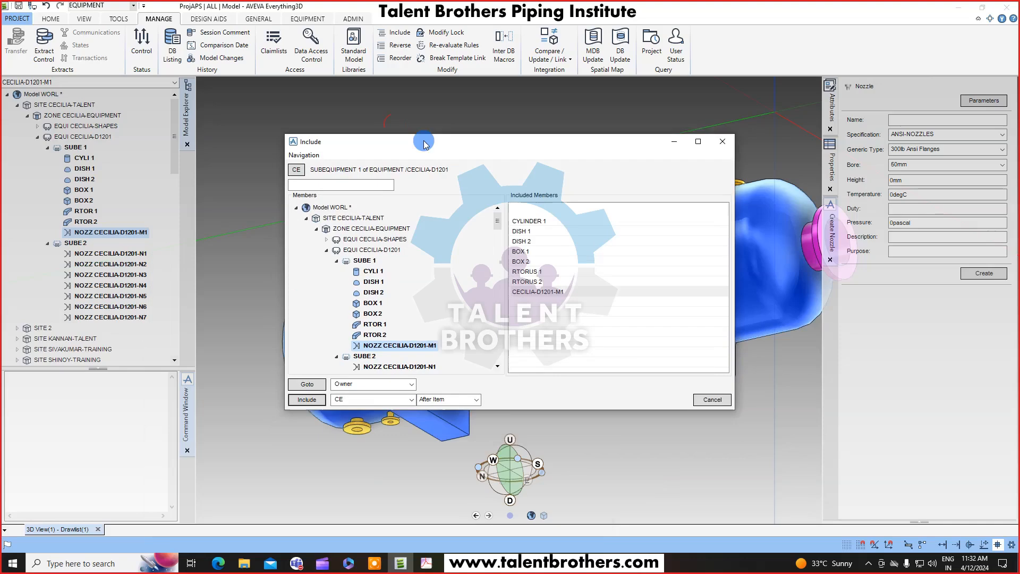
pyautogui.click(78, 244)
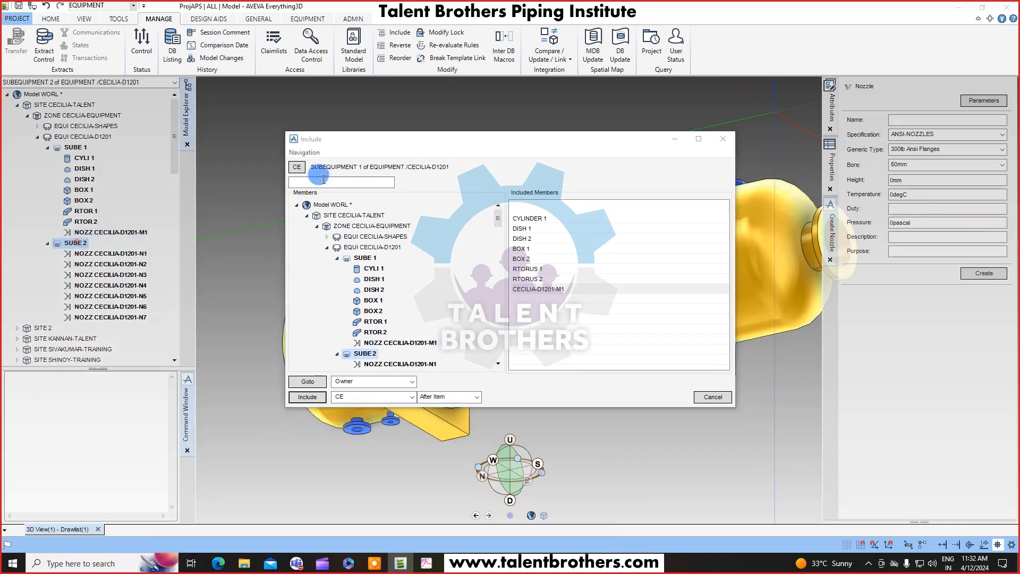
pyautogui.click(112, 234)
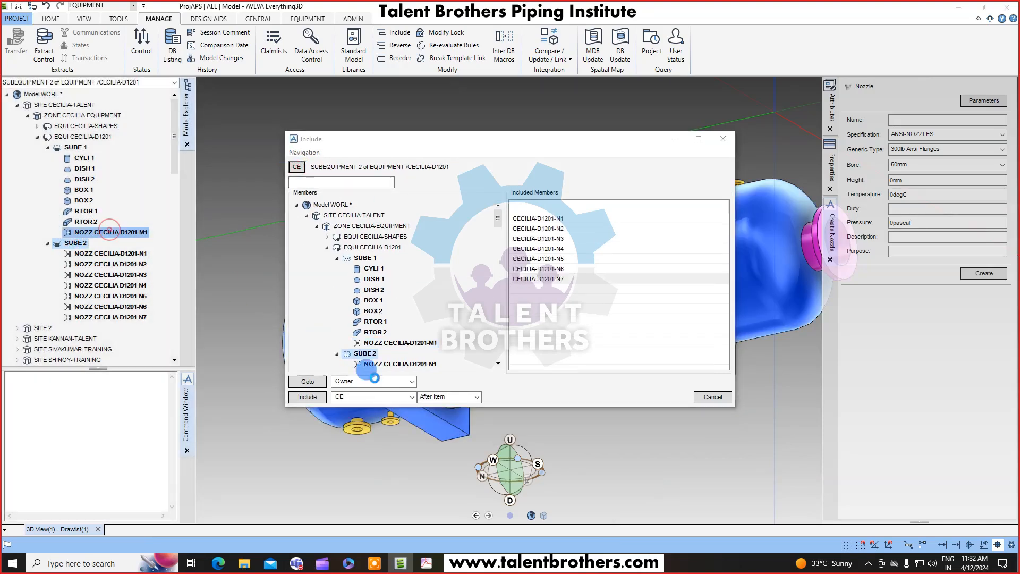
pyautogui.click(320, 396)
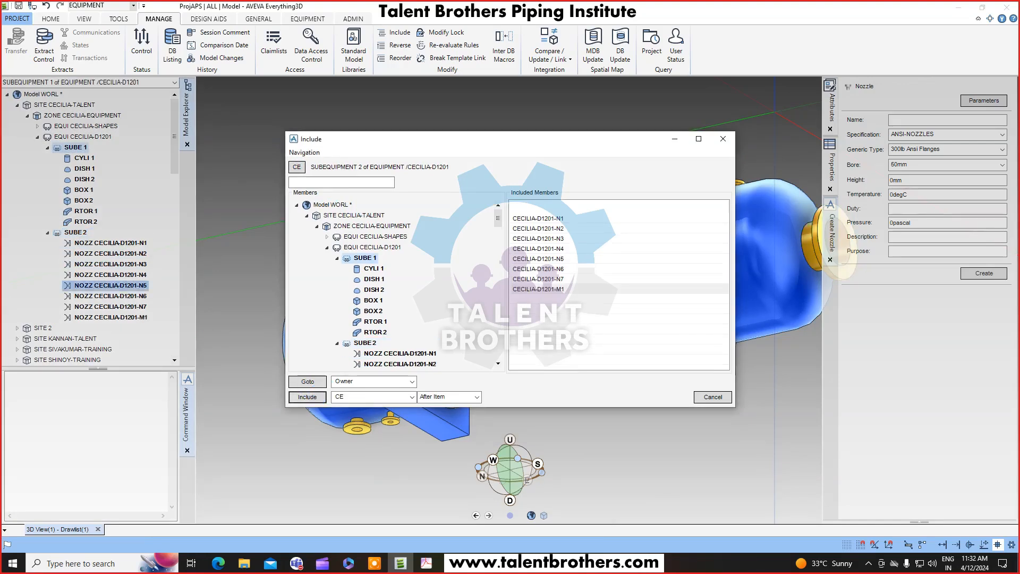
pyautogui.click(712, 396)
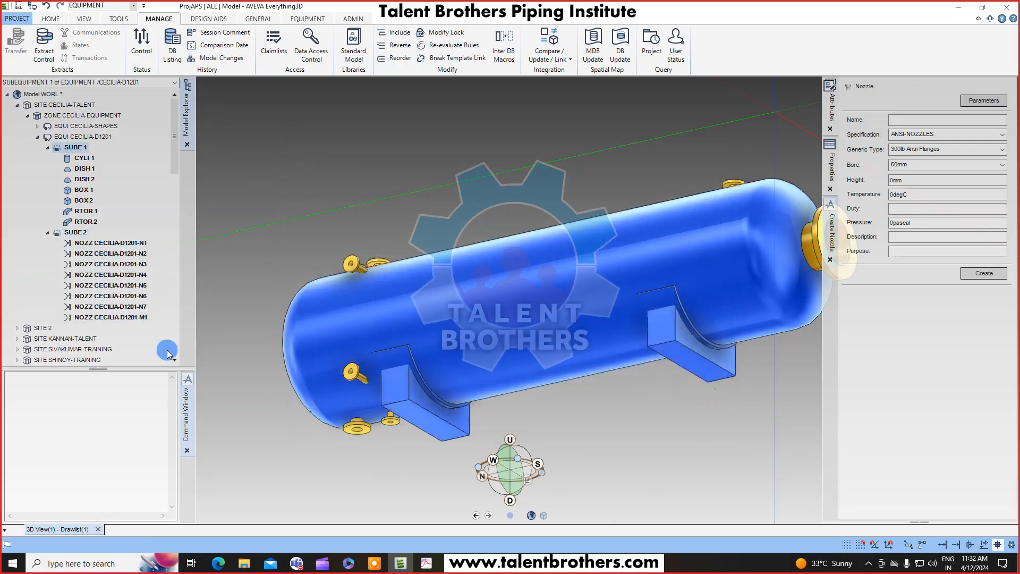
# Reorder SUBE 2's nozzles so that CECILIA-D1201-M1 sits before N1 in the hierarchy.
pyautogui.click(133, 317)
pyautogui.click(75, 232)
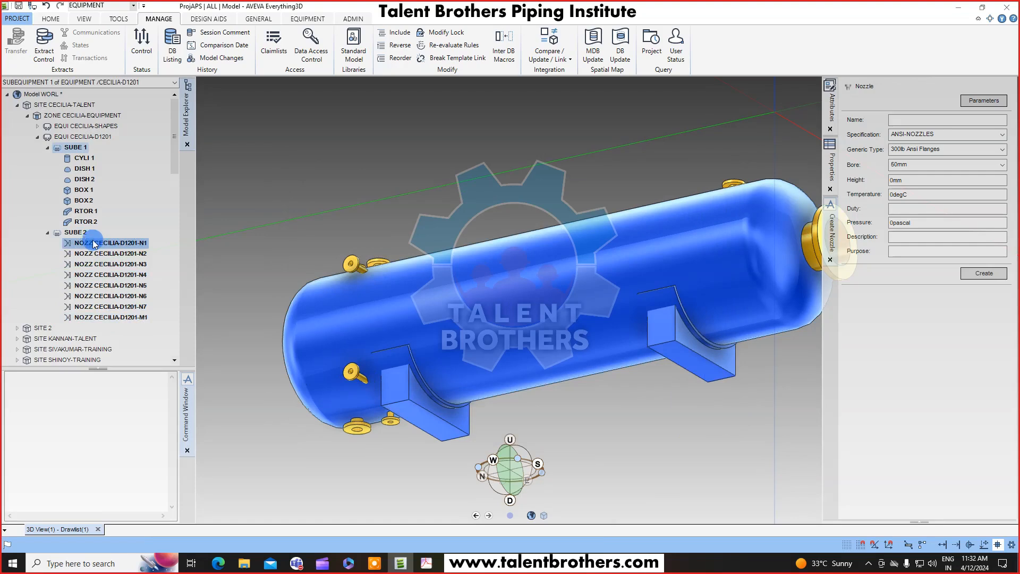
pyautogui.click(398, 58)
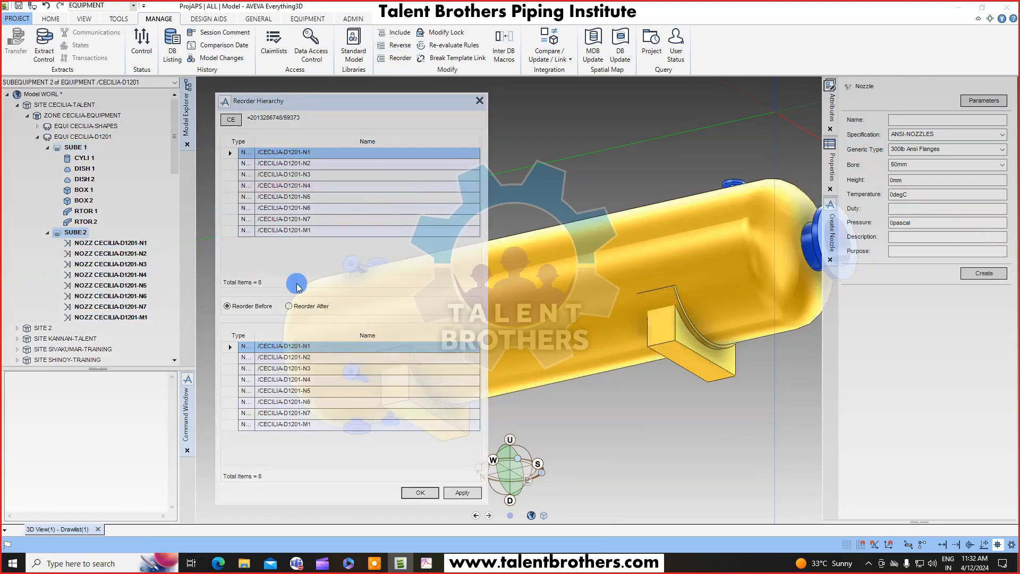
pyautogui.click(300, 230)
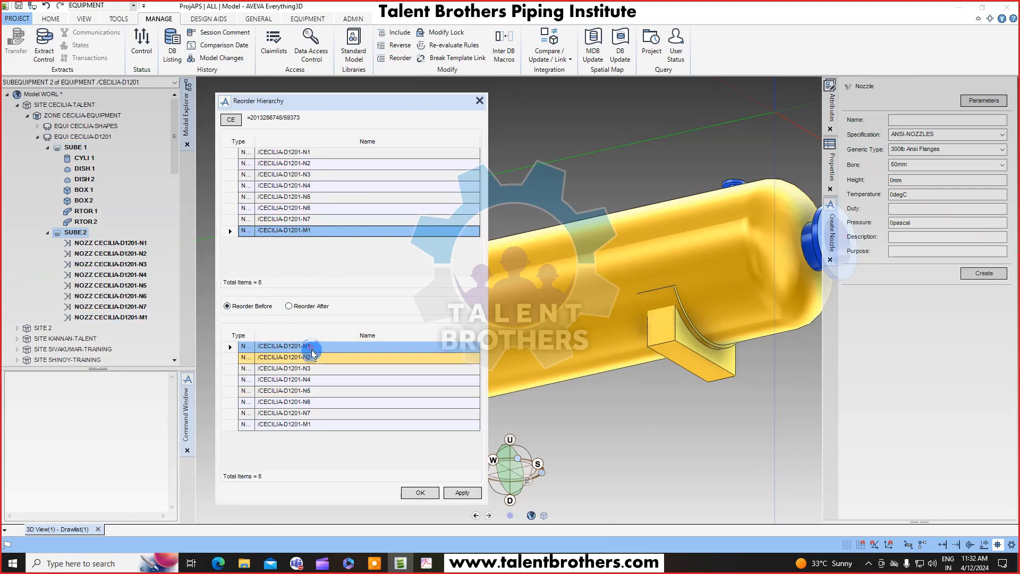
pyautogui.click(426, 492)
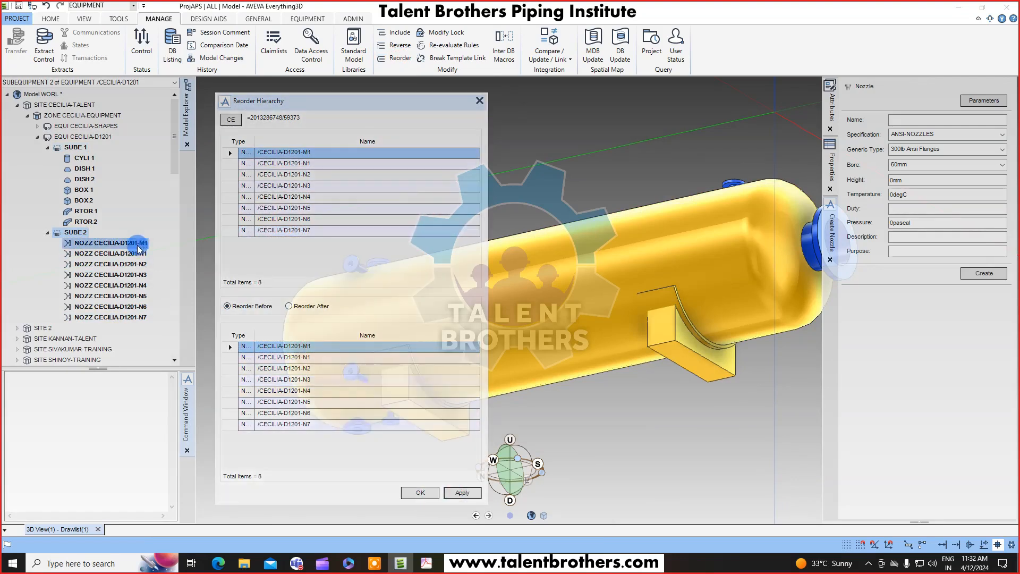
pyautogui.click(420, 492)
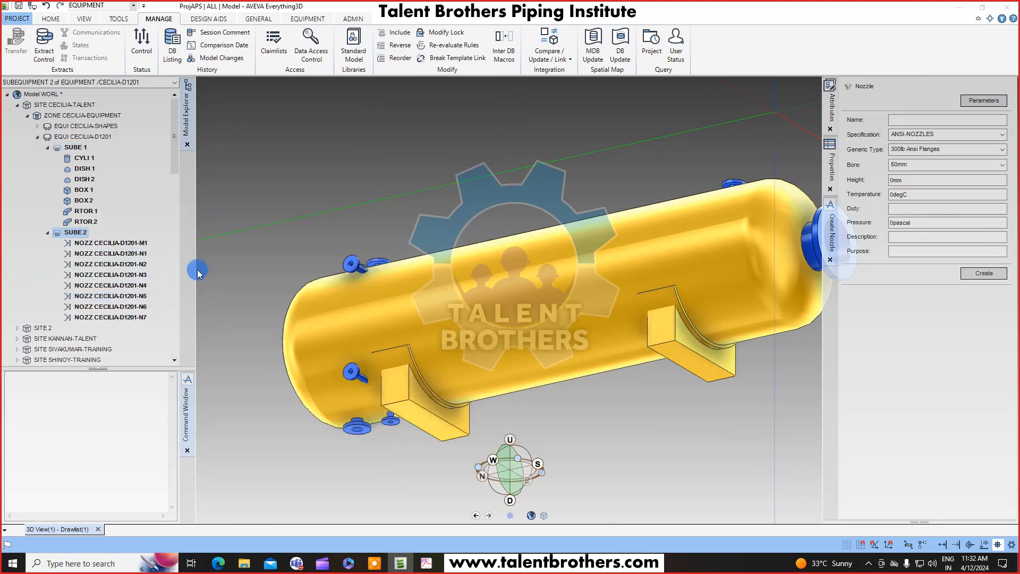
# Save the design work, confirming the save.
pyautogui.scroll(-4, 503, 327)
pyautogui.moveTo(503, 328); pyautogui.dragTo(551, 402, button='middle')
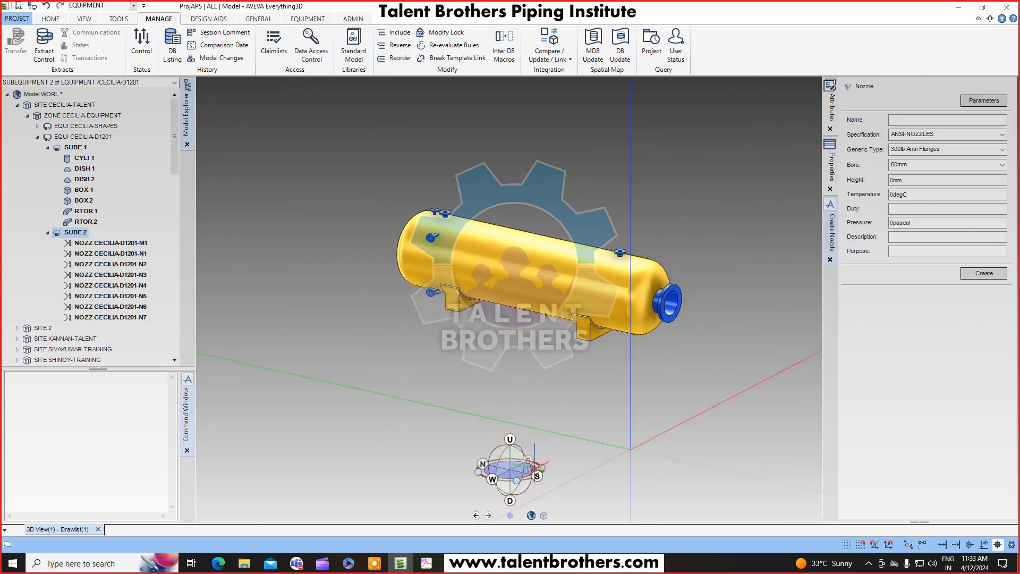
pyautogui.moveTo(568, 273); pyautogui.dragTo(572, 279, button='middle')
pyautogui.hotkey('ctrl', 's')
pyautogui.press('Return')
pyautogui.scroll(2, 571, 279)
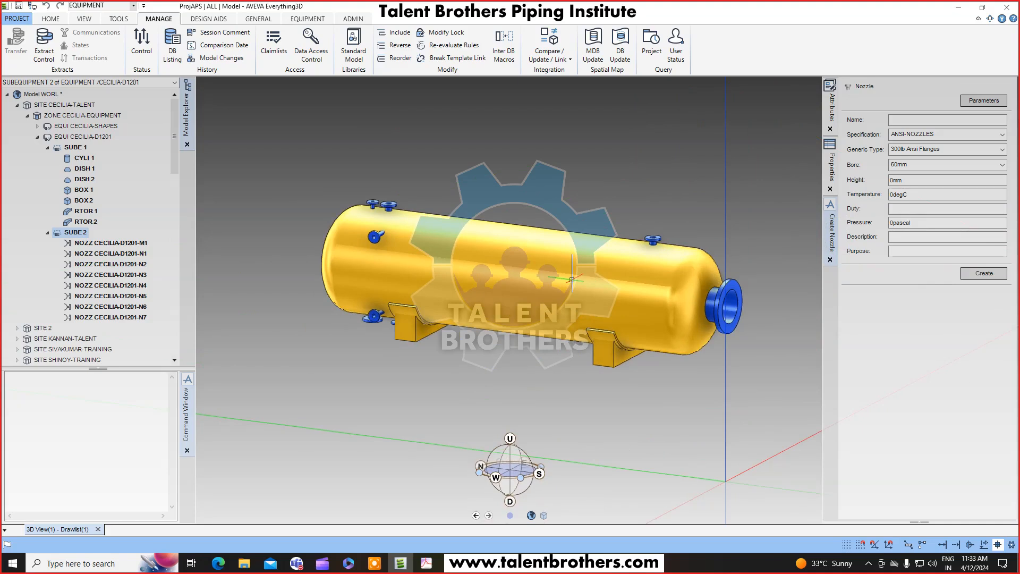
pyautogui.moveTo(558, 281); pyautogui.dragTo(510, 213, button='middle')
pyautogui.moveTo(572, 343)
pyautogui.mouseDown(button='middle')
pyautogui.moveTo(560, 353)
pyautogui.moveTo(600, 335)
pyautogui.moveTo(521, 445)
pyautogui.moveTo(544, 372)
pyautogui.moveTo(574, 332)
pyautogui.mouseUp(button='middle')
pyautogui.scroll(1, 574, 330)
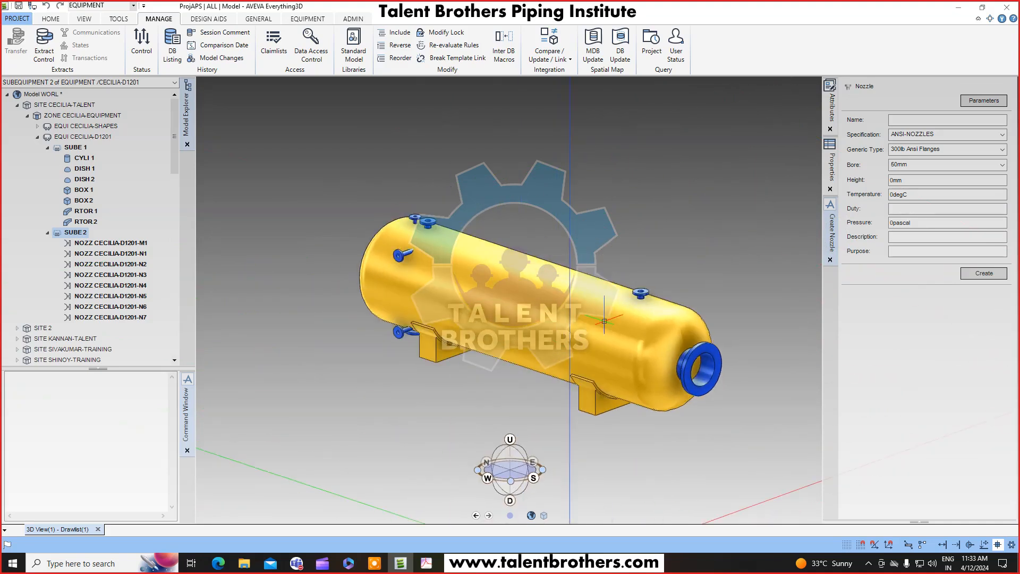
# Switch to the D-1201 drawing PDF and review its views and nozzle specification table.
pyautogui.click(427, 563)
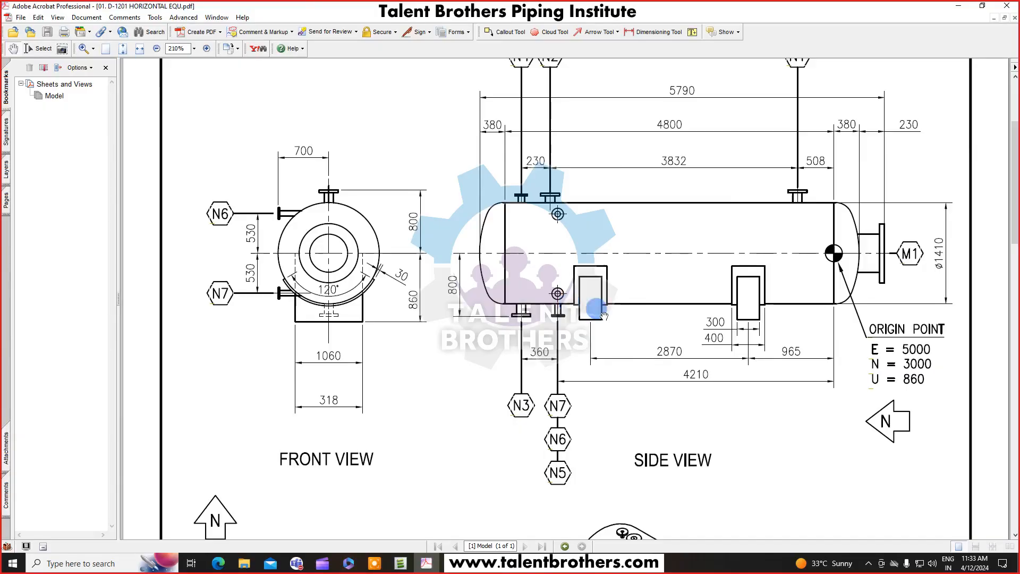
pyautogui.moveTo(654, 321); pyautogui.dragTo(686, 198)
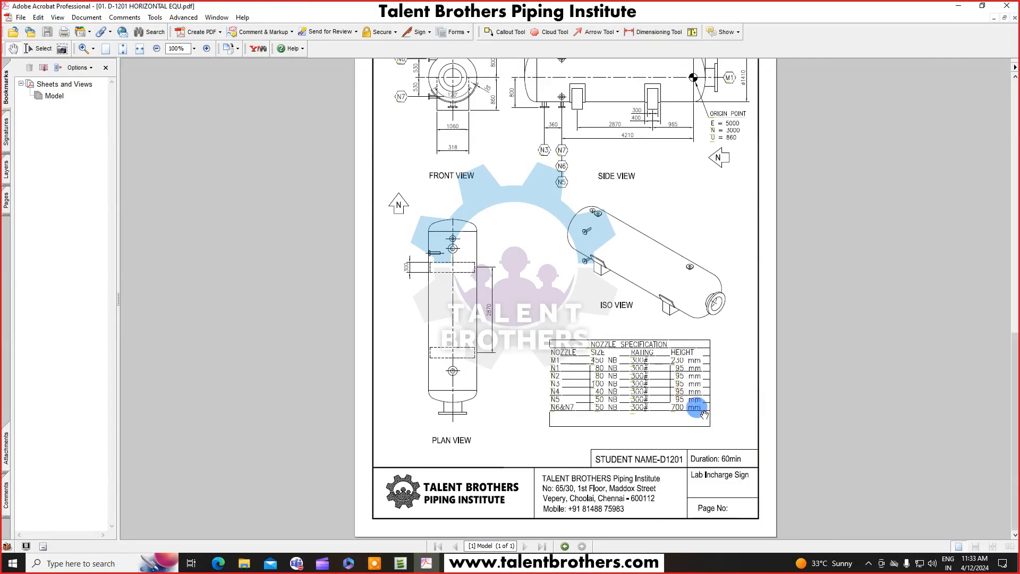
pyautogui.moveTo(753, 259); pyautogui.dragTo(744, 332)
pyautogui.keyDown('ctrl'); pyautogui.scroll(-2, 744, 332); pyautogui.keyUp('ctrl')
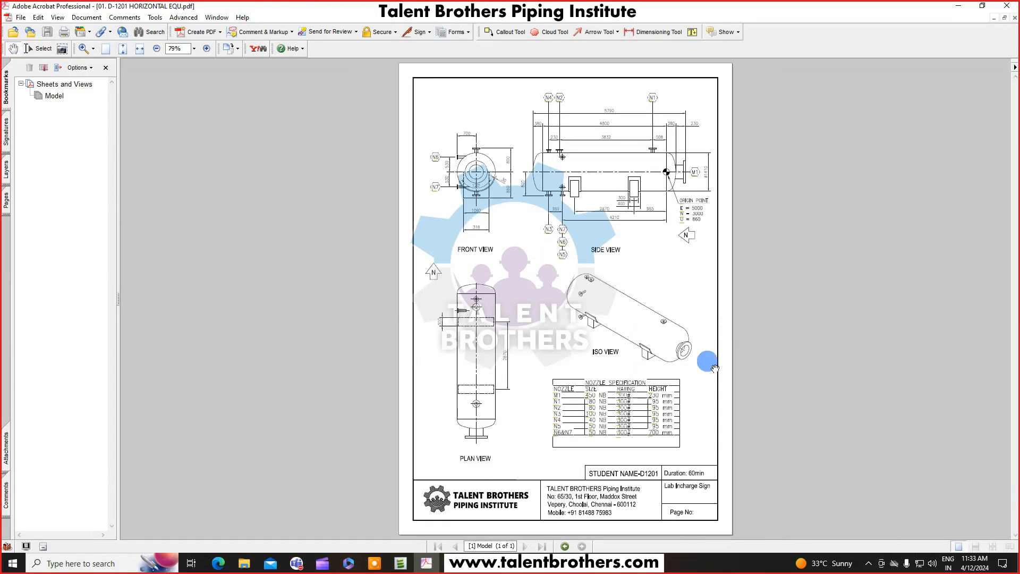